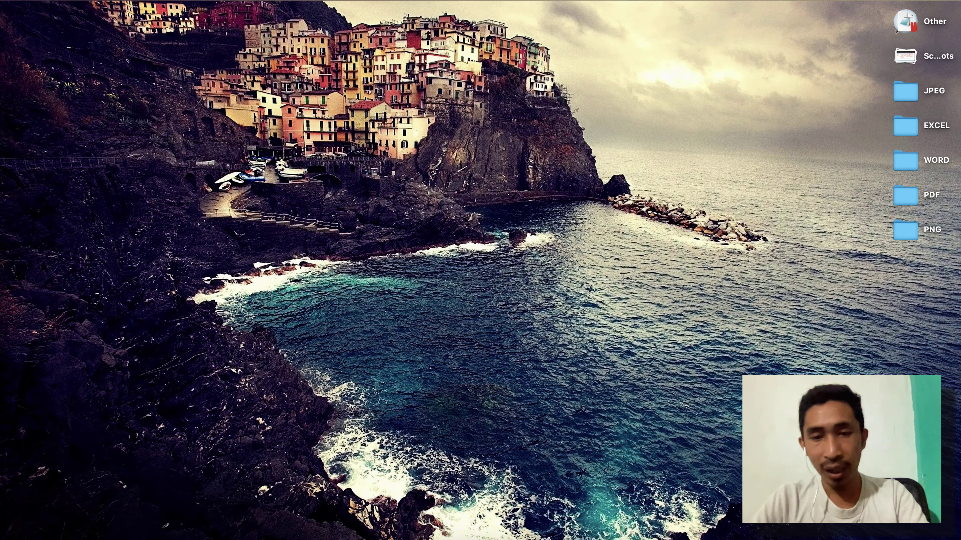
Bring up the APLIKASI PENJUALAN 2022 workbook in Excel and examine the column headers of the DAFTAR PRODUK table
{"action": "left_click", "coordinate": [637, 538]}
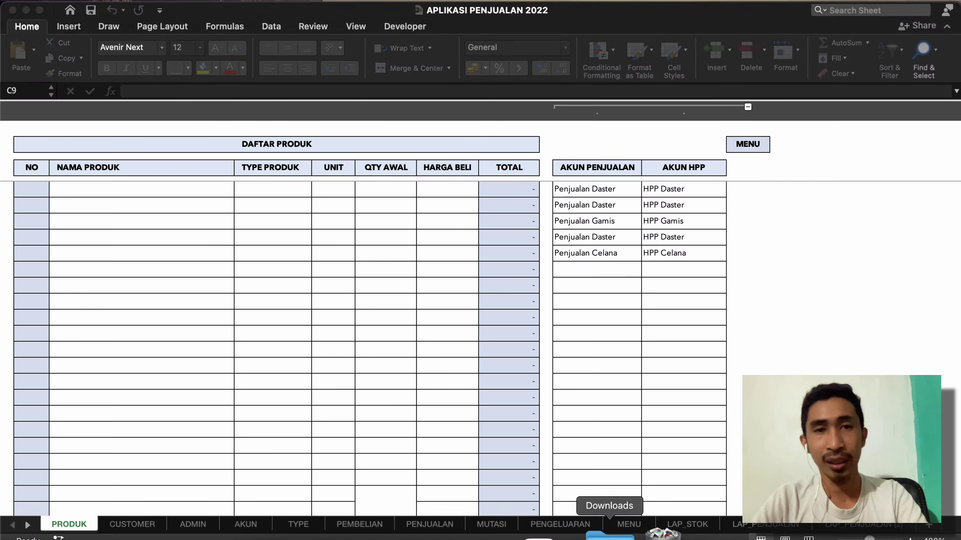
{"action": "left_click", "coordinate": [332, 156]}
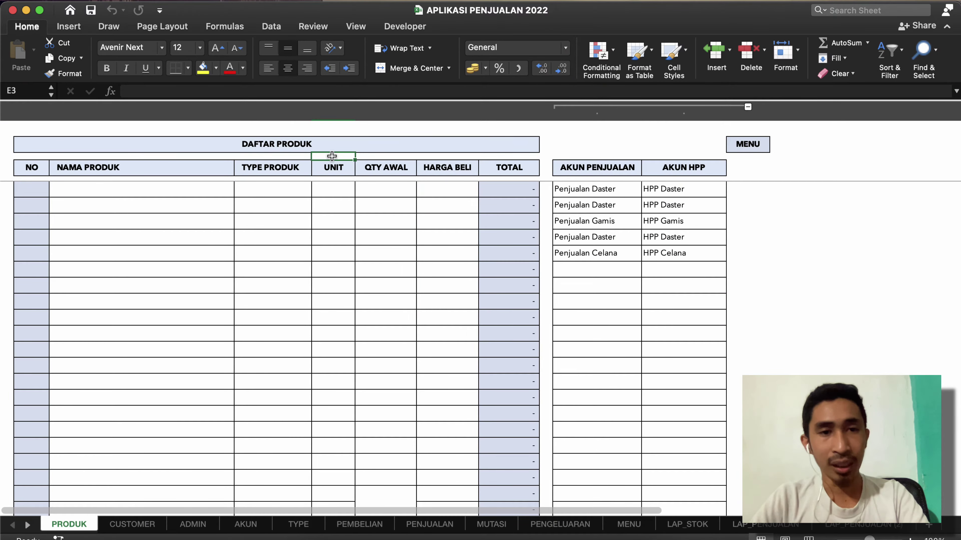
{"action": "left_click", "coordinate": [224, 163]}
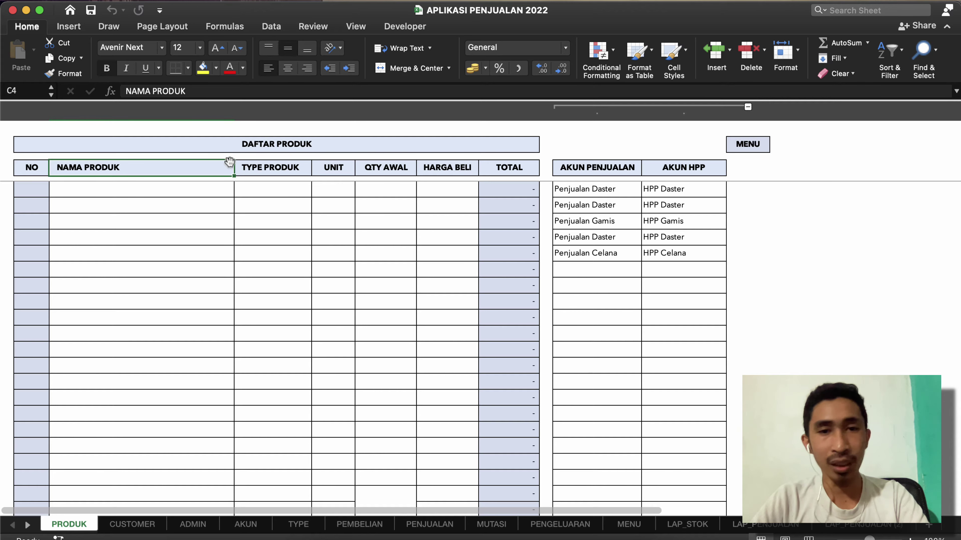
{"action": "left_click", "coordinate": [237, 158]}
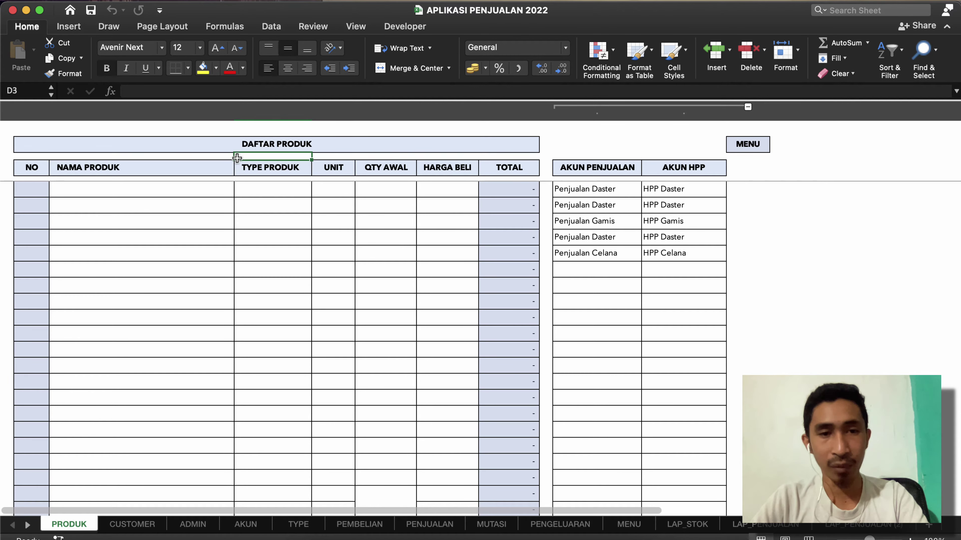
{"action": "left_click", "coordinate": [273, 226]}
Inspect the formulas in the NO and TOTAL columns and the entry cells under NAMA PRODUK
{"action": "left_click", "coordinate": [29, 190]}
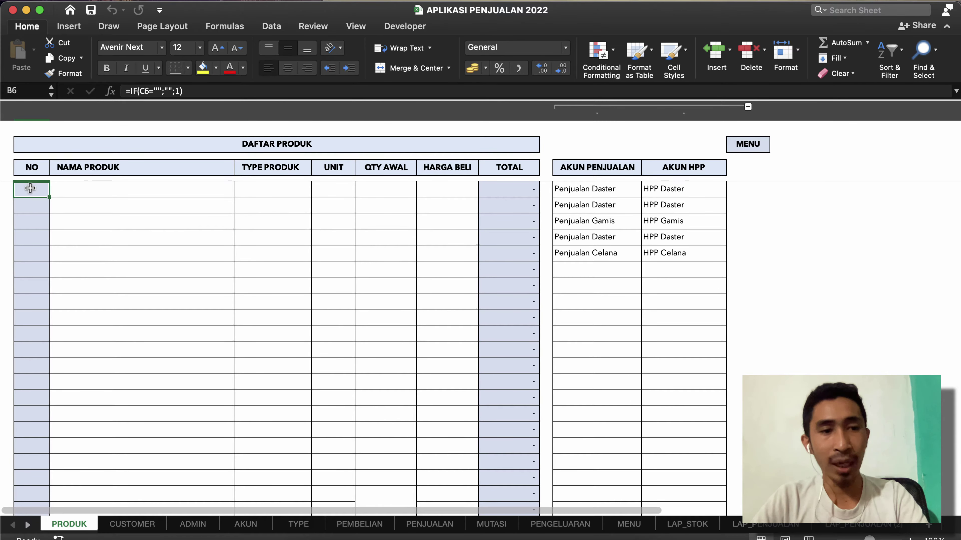
{"action": "left_click", "coordinate": [4, 314]}
{"action": "left_click", "coordinate": [28, 314]}
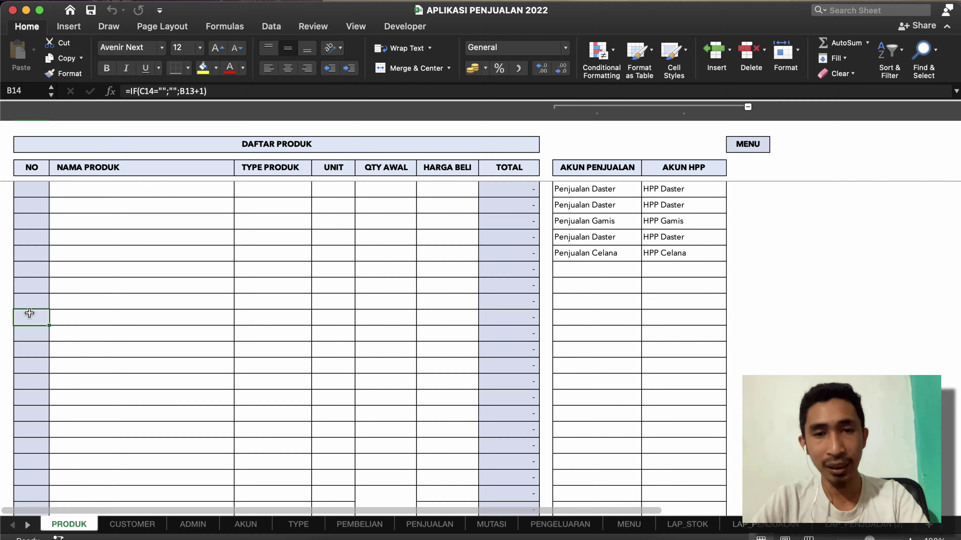
{"action": "left_click", "coordinate": [502, 184]}
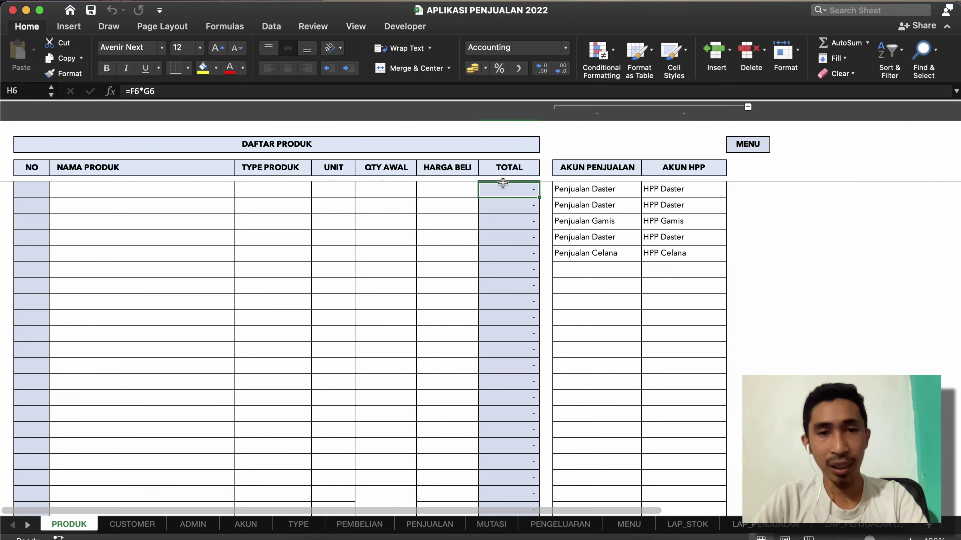
{"action": "left_click", "coordinate": [521, 236]}
{"action": "left_click", "coordinate": [525, 190]}
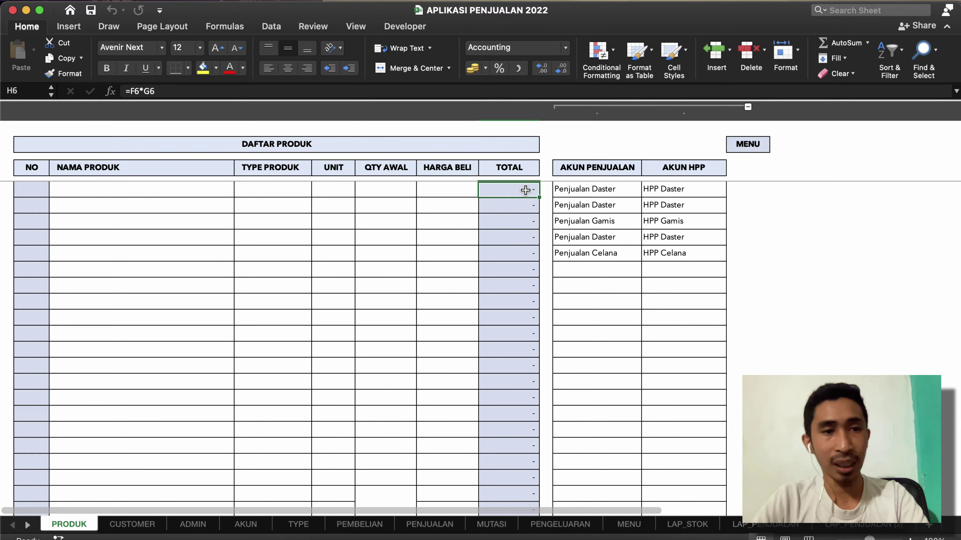
{"action": "left_click", "coordinate": [65, 204]}
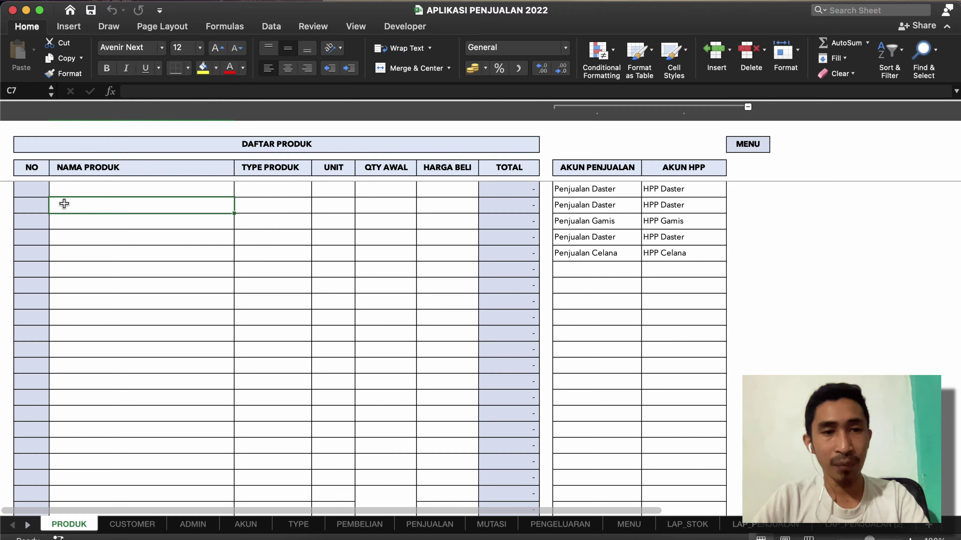
{"action": "left_click", "coordinate": [75, 186]}
{"action": "left_click", "coordinate": [107, 209]}
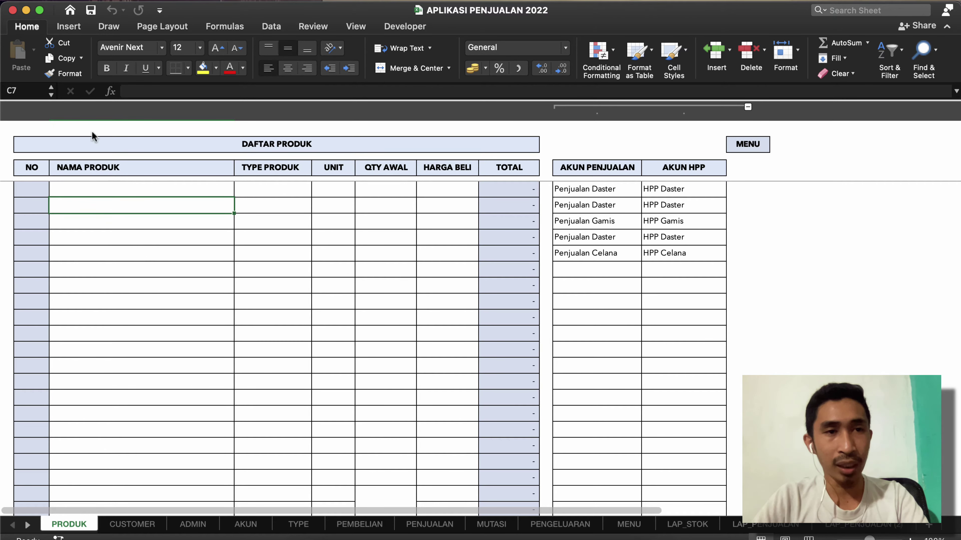
Create a new blank workbook and enlarge its window to fill the screen
{"action": "left_click", "coordinate": [73, 9]}
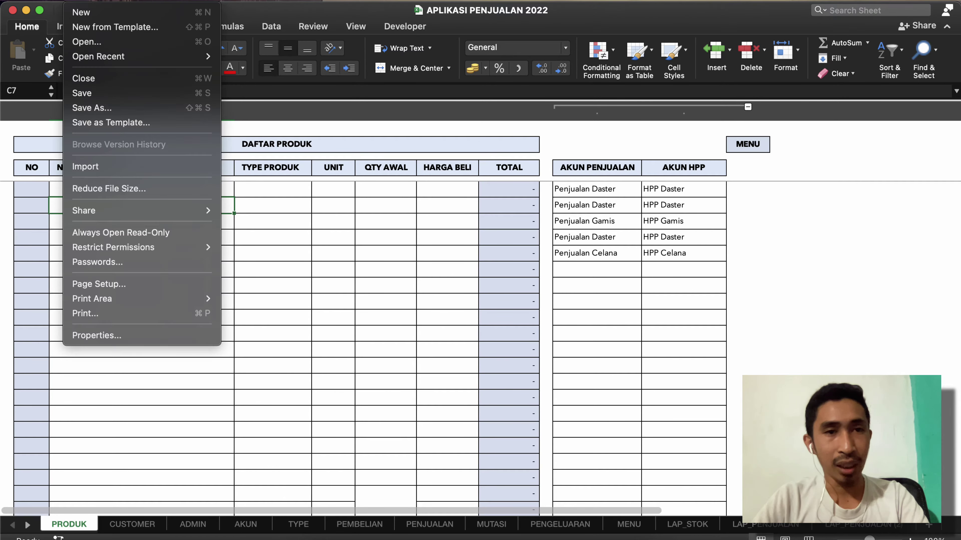
{"action": "left_click", "coordinate": [90, 16]}
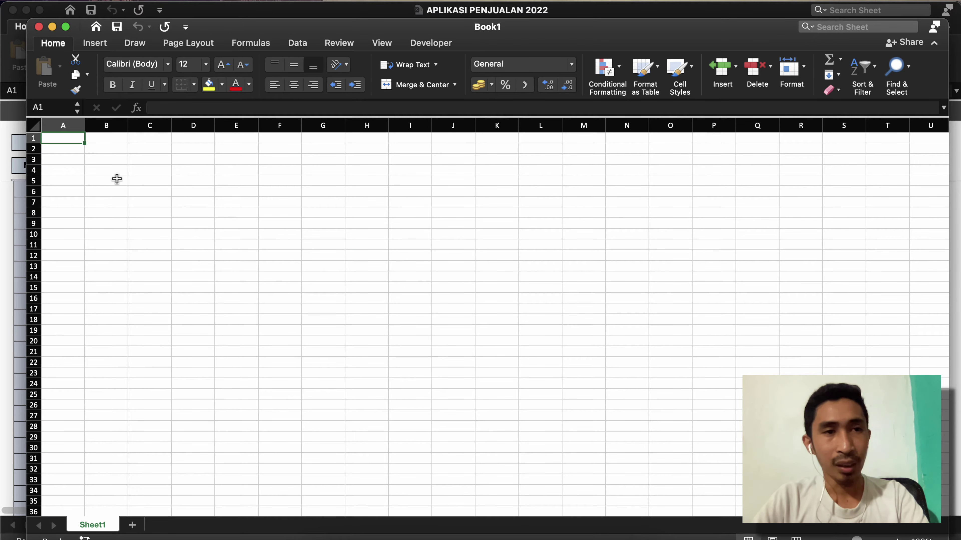
{"action": "left_click", "coordinate": [117, 179]}
{"action": "double_click", "coordinate": [27, 19]}
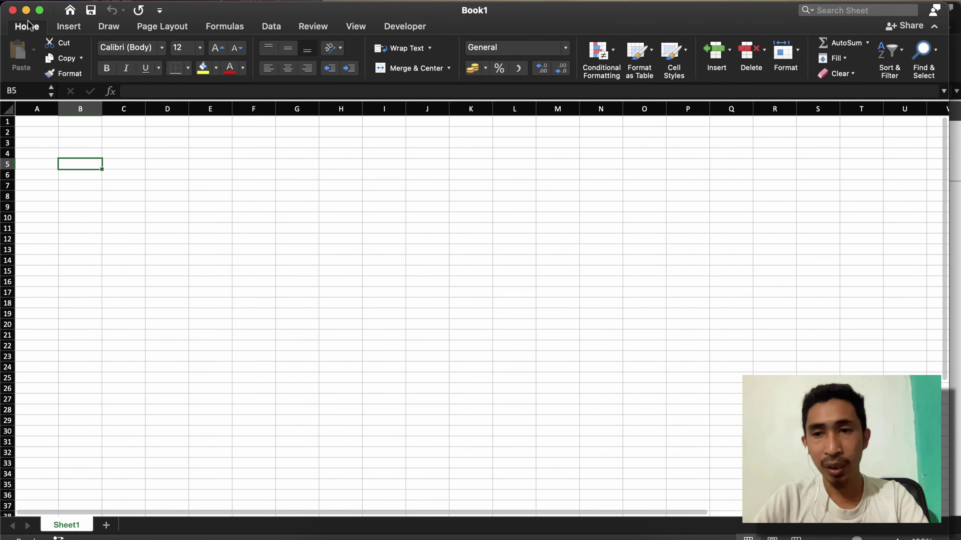
{"action": "double_click", "coordinate": [948, 245]}
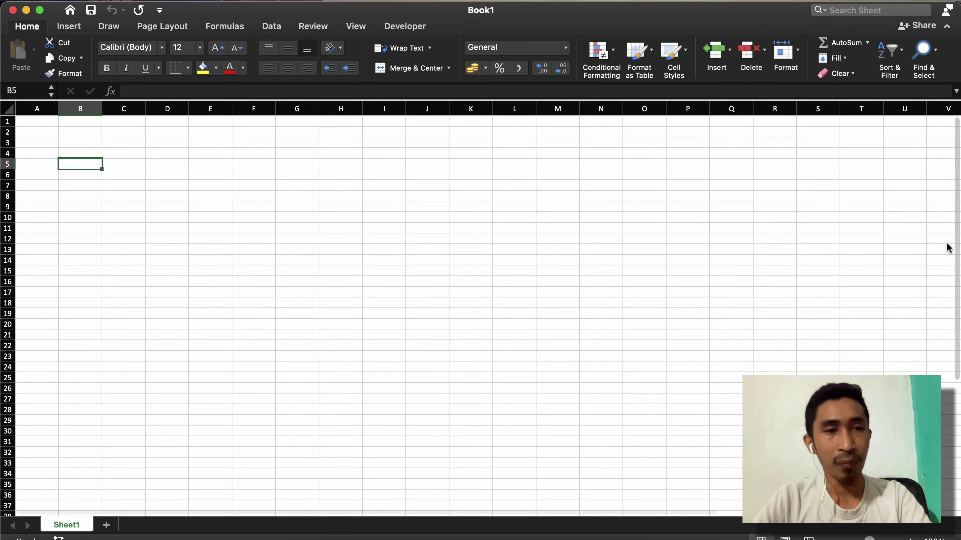
Select the whole sheet and make all rows slightly taller
{"action": "left_click", "coordinate": [73, 135]}
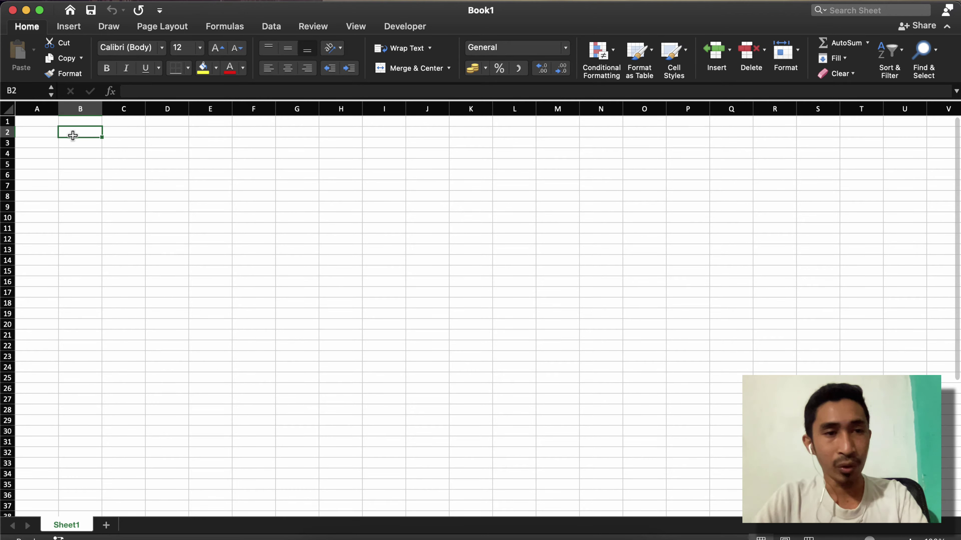
{"action": "left_click", "coordinate": [51, 123]}
{"action": "left_click", "coordinate": [8, 112]}
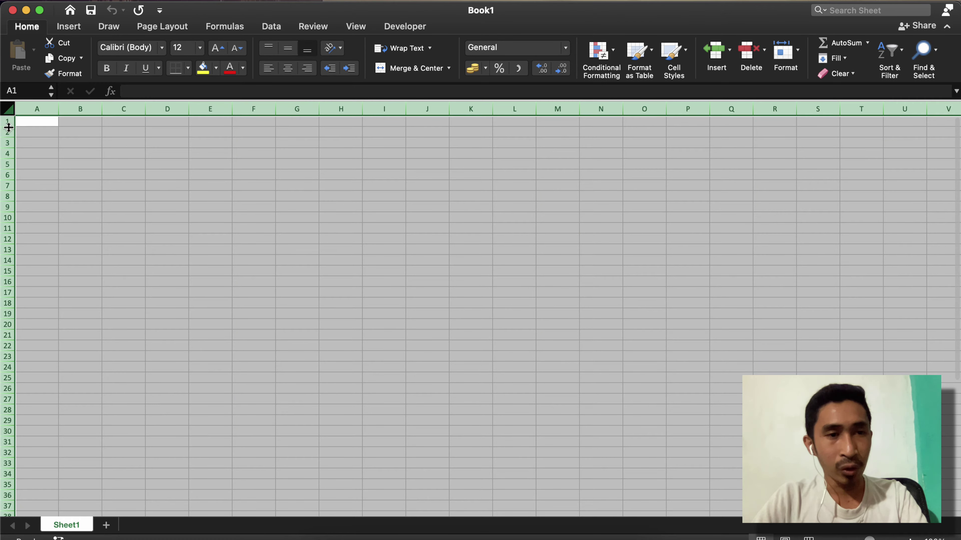
{"action": "left_click_drag", "start_coordinate": [8, 127], "coordinate": [8, 132]}
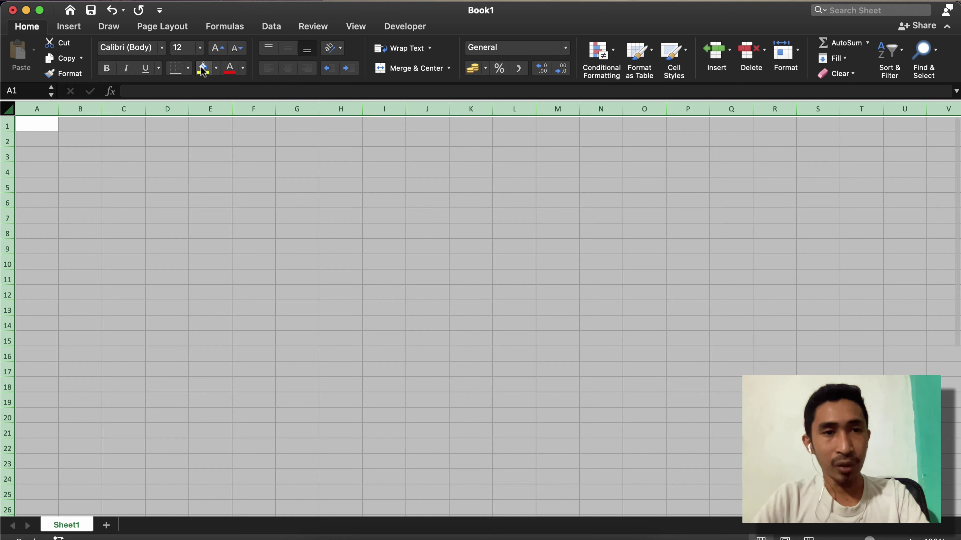
Set the font of all cells in the sheet to Futura
{"action": "left_click", "coordinate": [162, 48]}
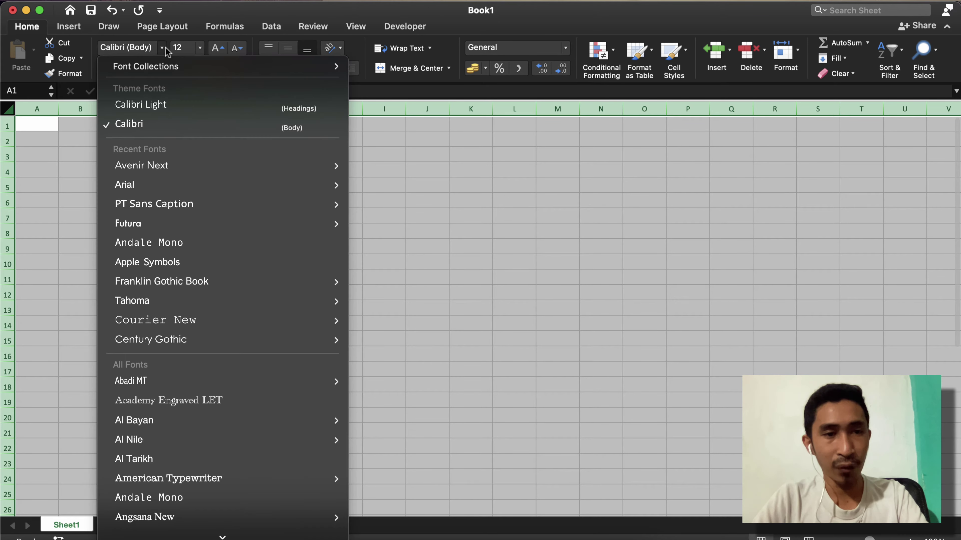
{"action": "mouse_move", "coordinate": [151, 167]}
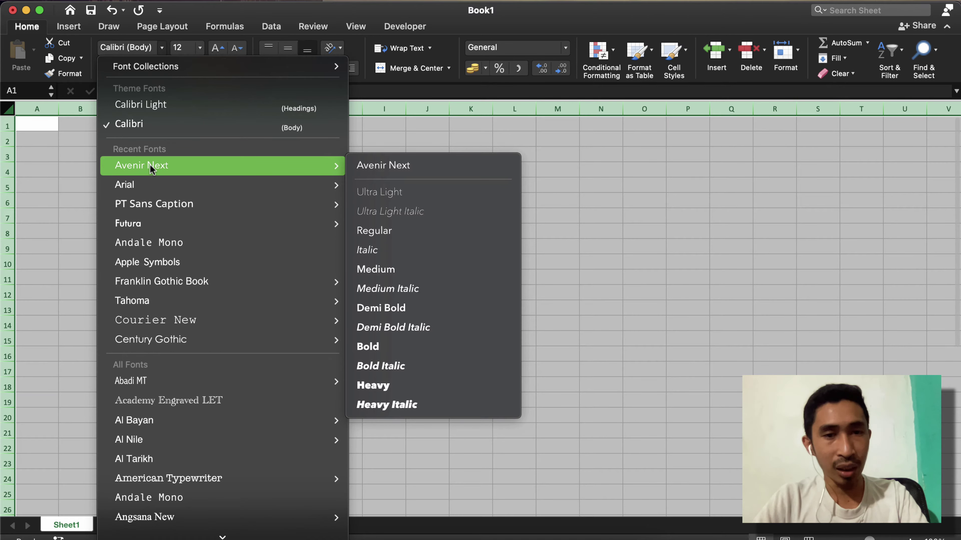
{"action": "mouse_move", "coordinate": [154, 226]}
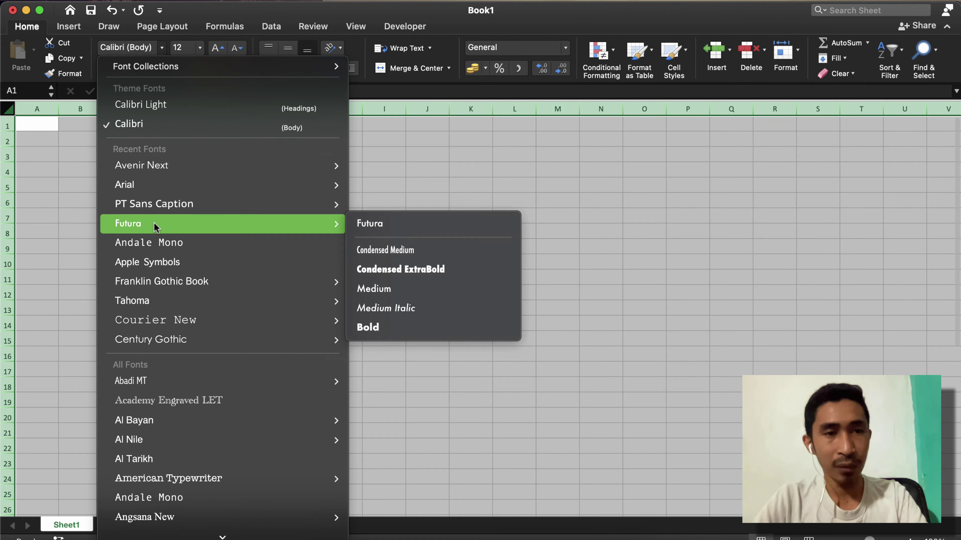
{"action": "left_click", "coordinate": [154, 225]}
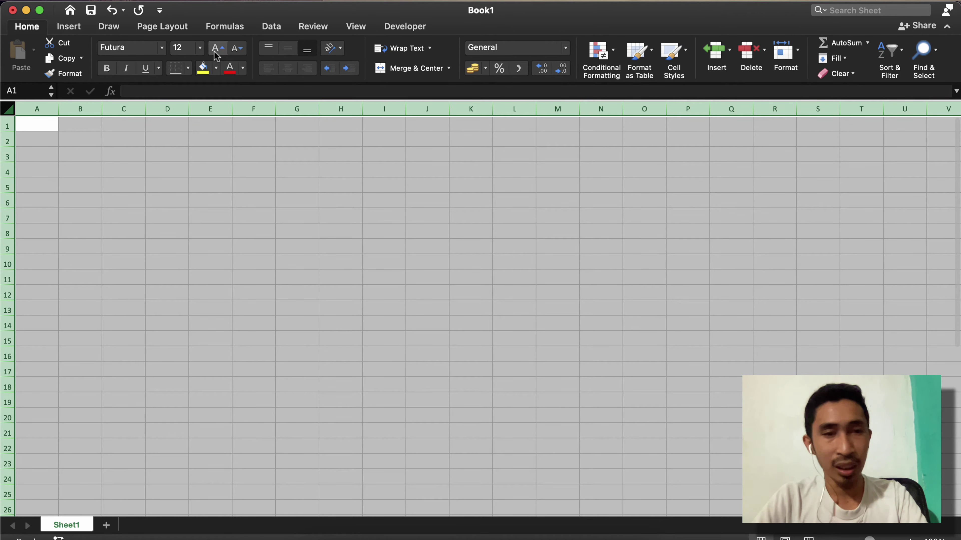
{"action": "left_click", "coordinate": [76, 144]}
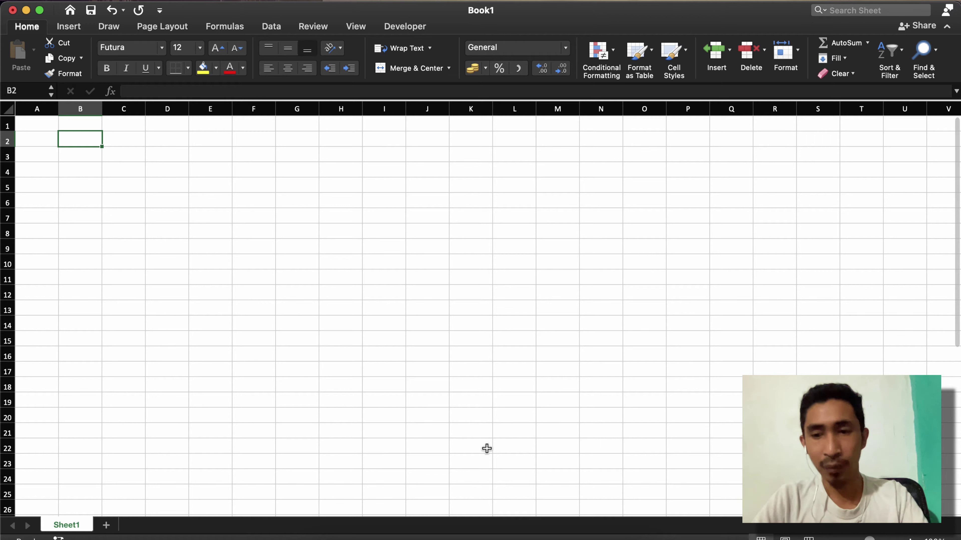
Set the worksheet's zoom to 150%
{"action": "left_click", "coordinate": [910, 539]}
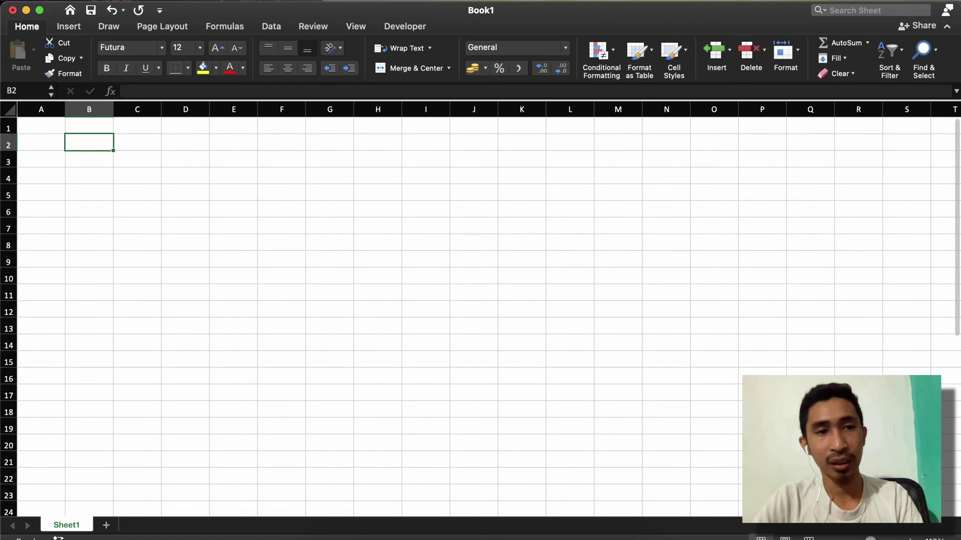
{"action": "left_click", "coordinate": [909, 539]}
{"action": "left_click", "coordinate": [909, 539]}
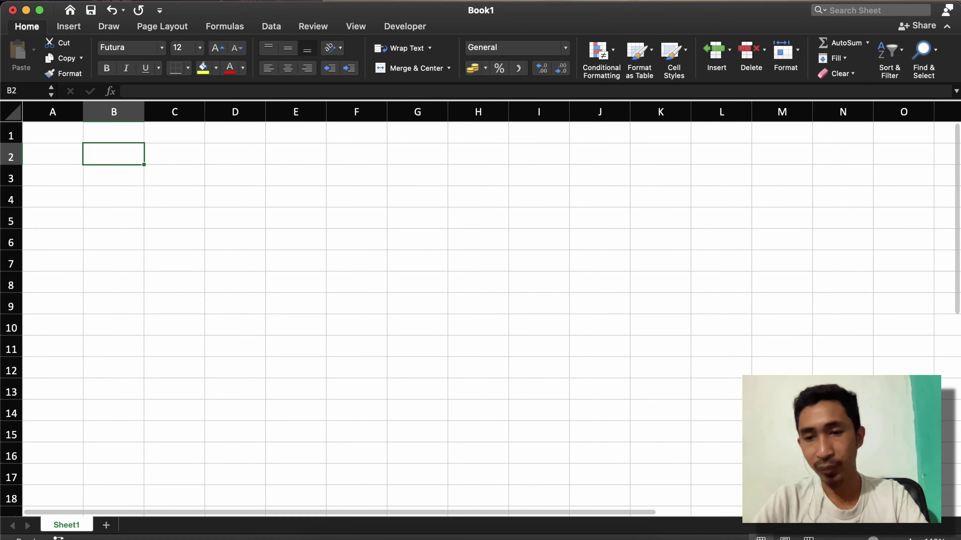
{"action": "left_click", "coordinate": [275, 243]}
{"action": "left_click", "coordinate": [101, 133]}
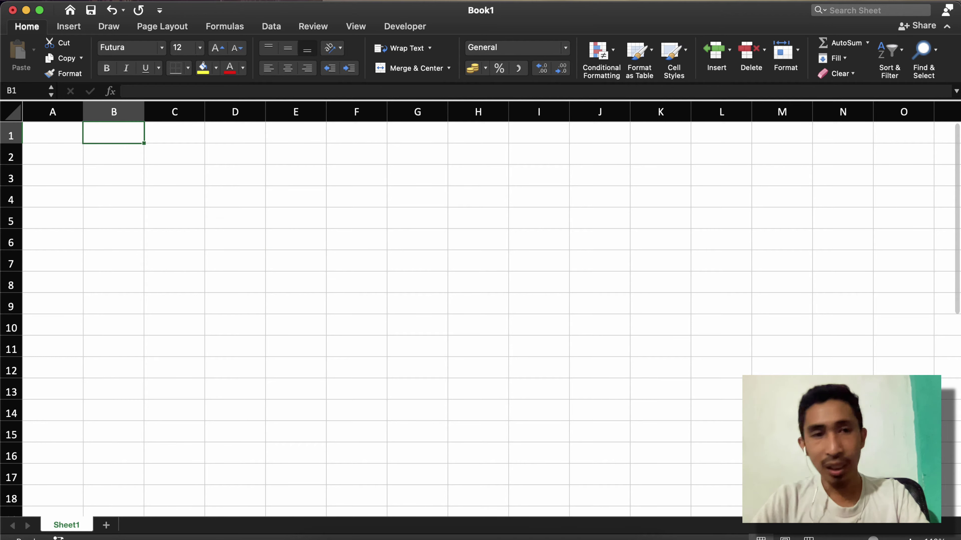
{"action": "left_click", "coordinate": [909, 539]}
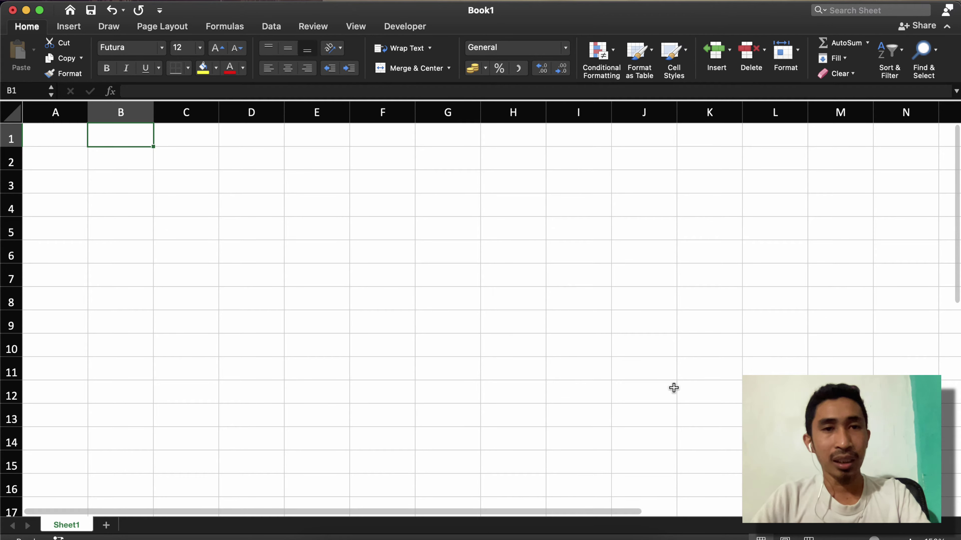
{"action": "left_click", "coordinate": [339, 270]}
{"action": "left_click", "coordinate": [115, 158]}
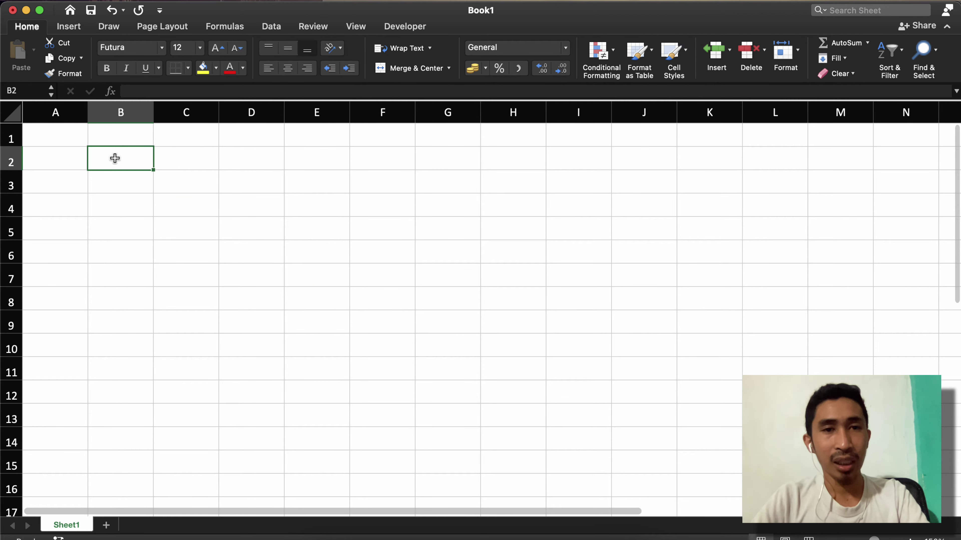
Hide the gridlines on Sheet1
{"action": "left_click", "coordinate": [356, 28]}
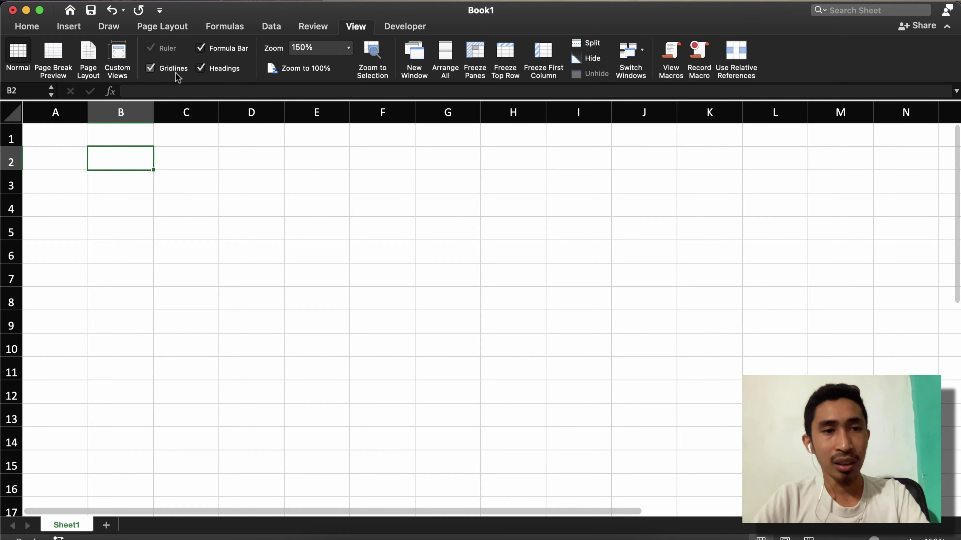
{"action": "left_click", "coordinate": [151, 69]}
{"action": "left_click", "coordinate": [136, 184]}
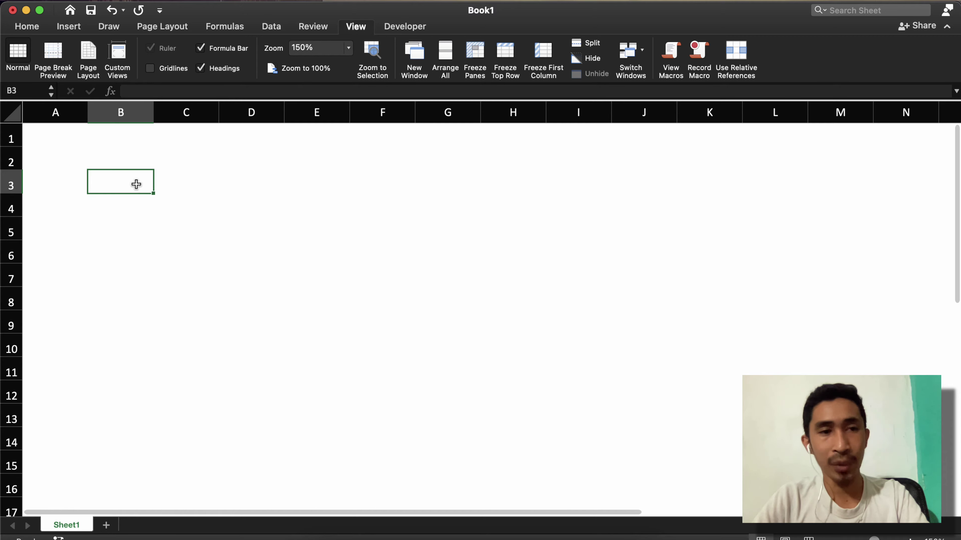
{"action": "left_click", "coordinate": [128, 161]}
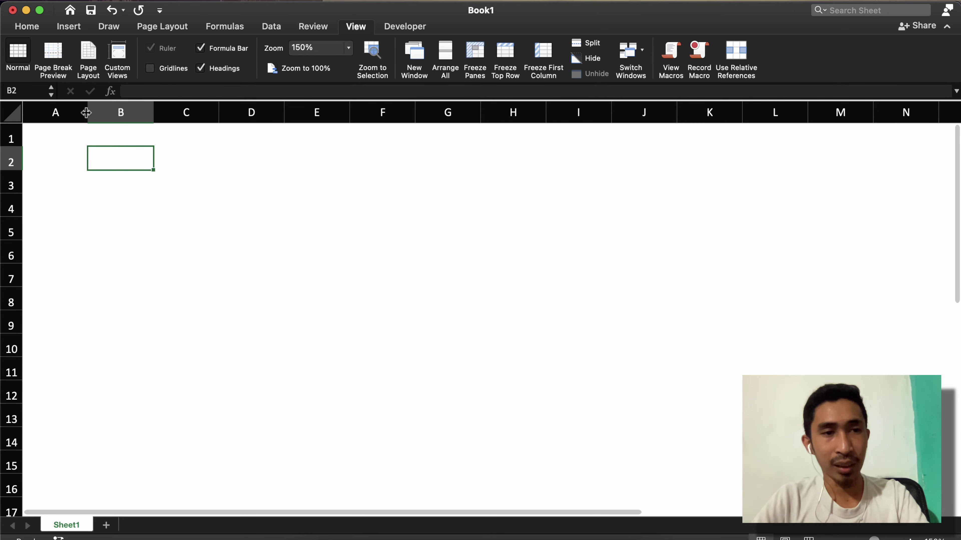
Narrow column A to a thin margin and select cell B2
{"action": "left_click_drag", "start_coordinate": [88, 113], "coordinate": [42, 114]}
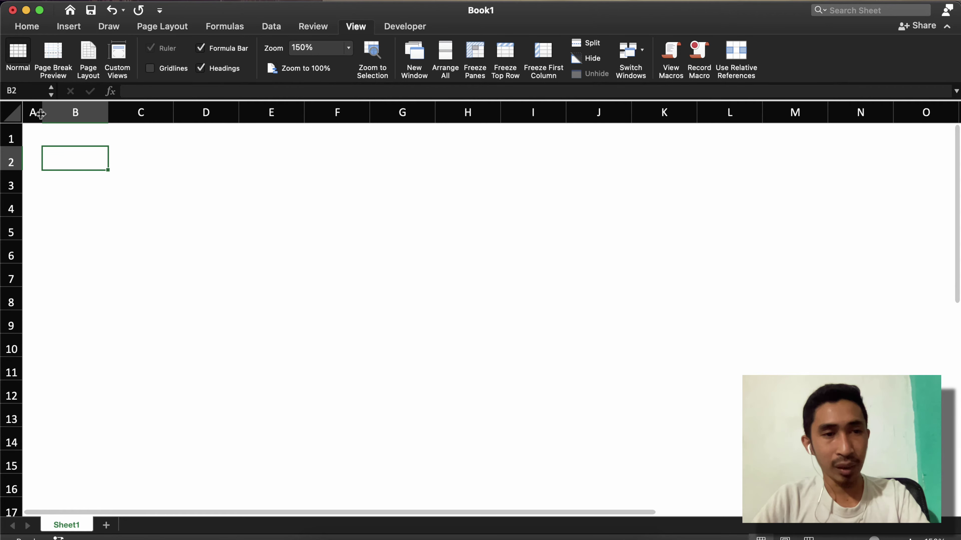
{"action": "left_click", "coordinate": [30, 160]}
{"action": "left_click", "coordinate": [71, 159]}
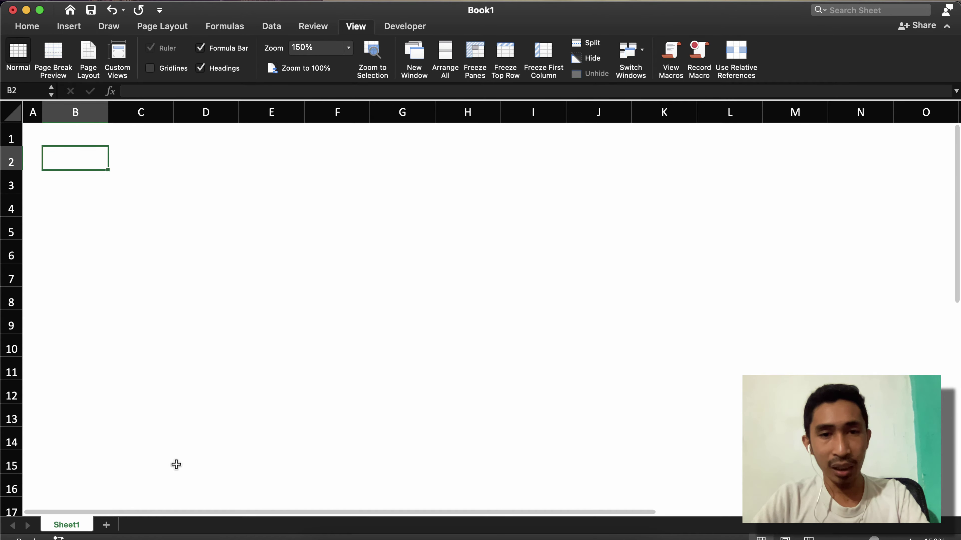
Switch back to the APLIKASI PENJUALAN 2022 workbook and review the layout of the DAFTAR PRODUK table
{"action": "key", "text": "ctrl+Down"}
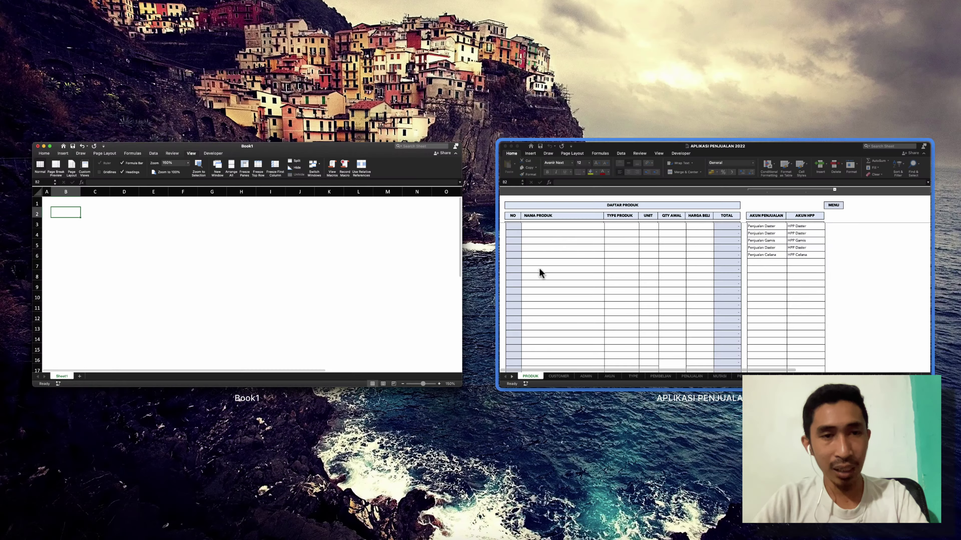
{"action": "left_click", "coordinate": [538, 272]}
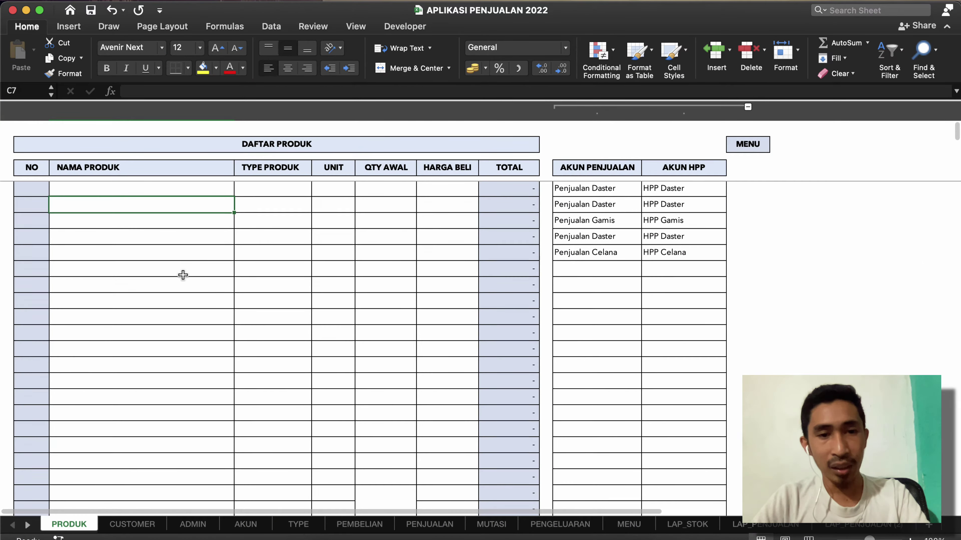
{"action": "left_click", "coordinate": [378, 366]}
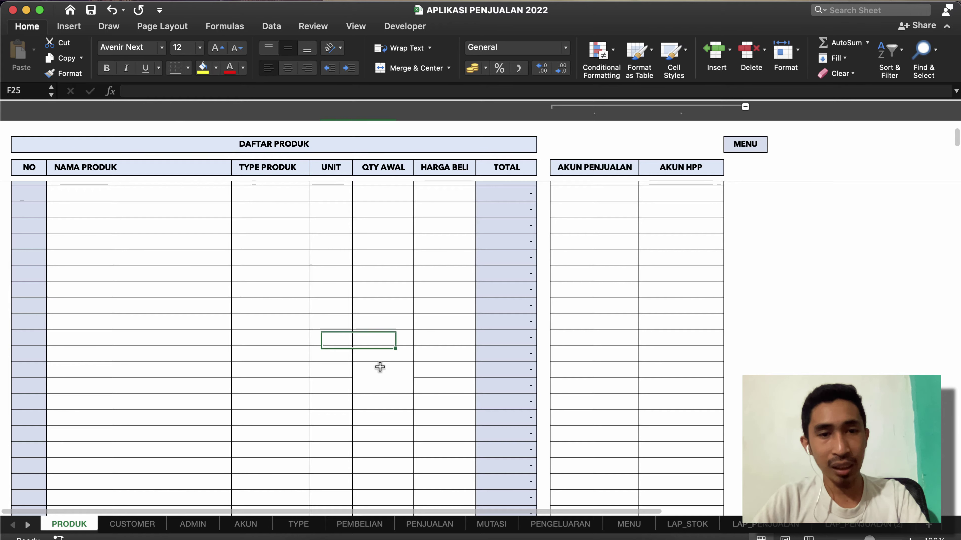
Review the first rows of the DAFTAR PRODUK table in the reference workbook
{"action": "scroll", "coordinate": [280, 294], "scroll_direction": "up", "scroll_amount": 5}
{"action": "scroll", "coordinate": [280, 294], "scroll_direction": "up", "scroll_amount": 1}
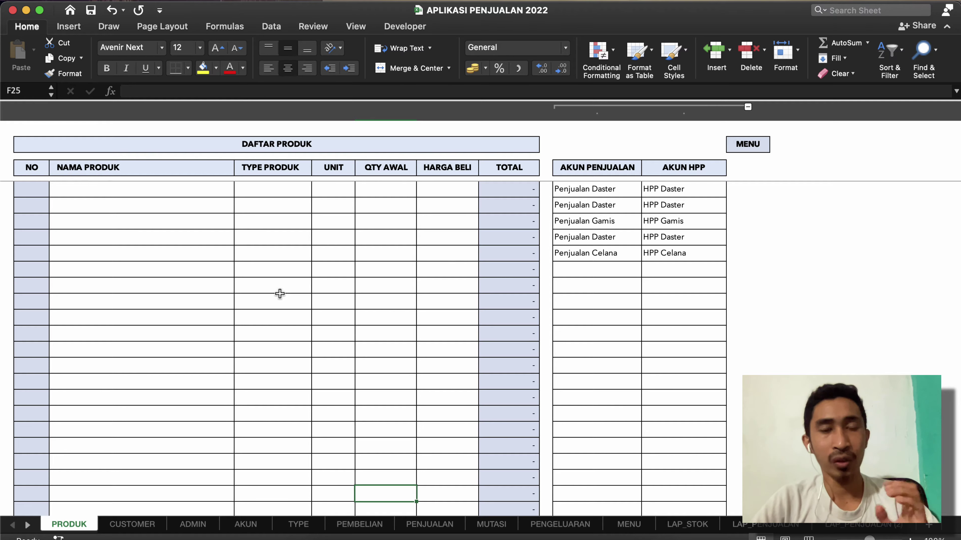
{"action": "left_click", "coordinate": [186, 235]}
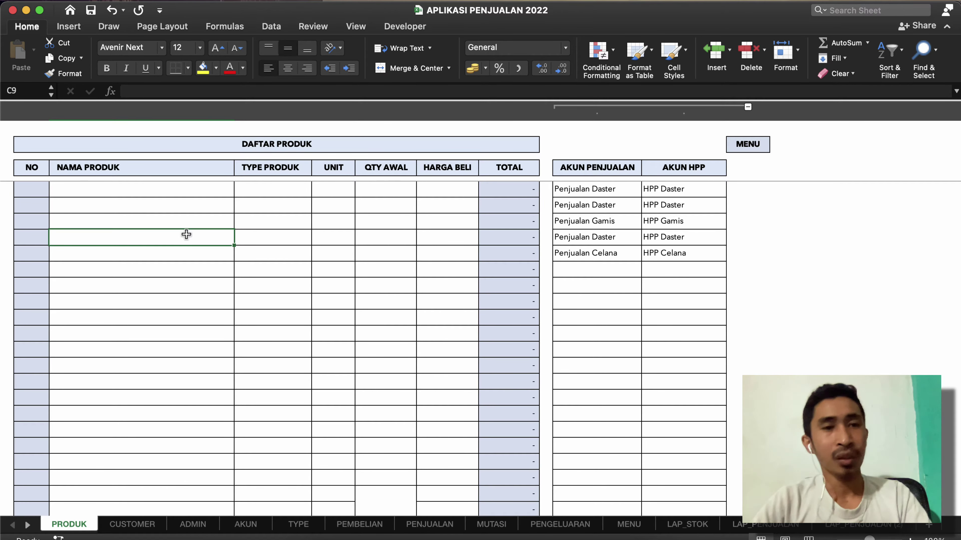
{"action": "left_click", "coordinate": [154, 201]}
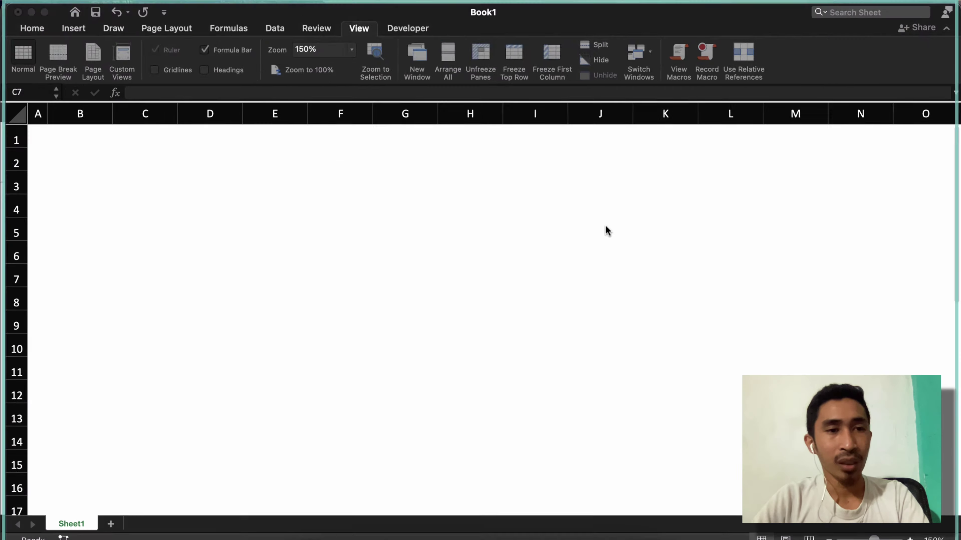
Switch to Book1, enter the title DAFTAR PRODUK in cell B2 and shrink row 3 to a height of 7
{"action": "left_click", "coordinate": [533, 212]}
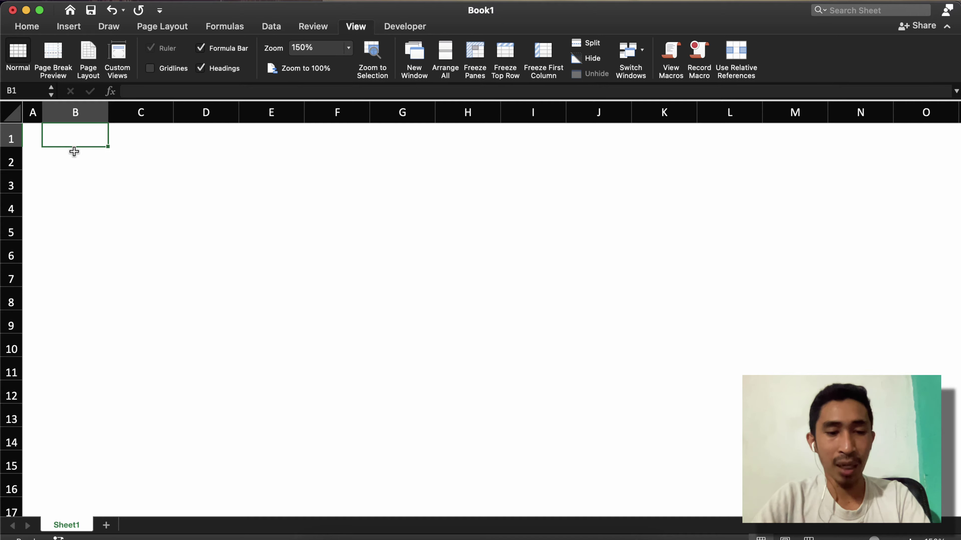
{"action": "type", "text": "DAT"}
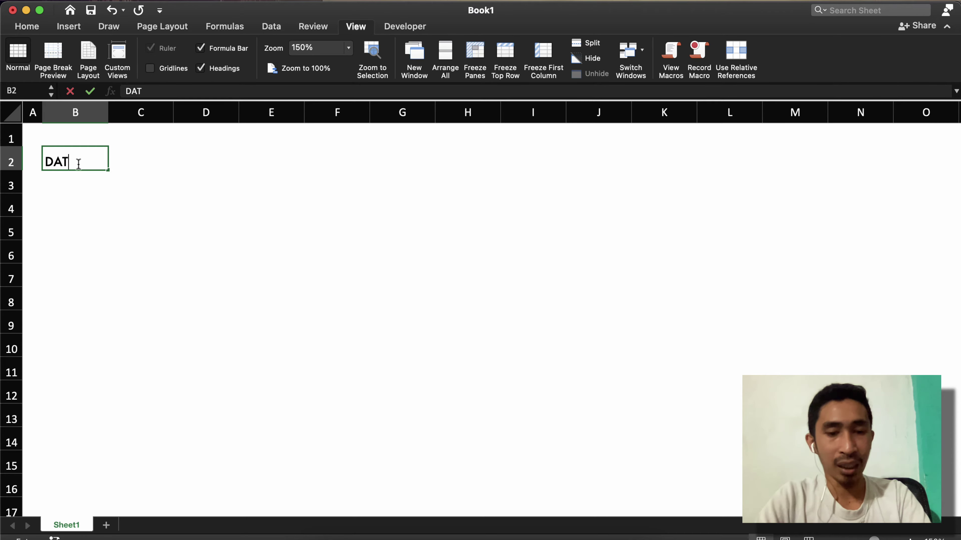
{"action": "key", "text": "BackSpace"}
{"action": "type", "text": "FTAR "}
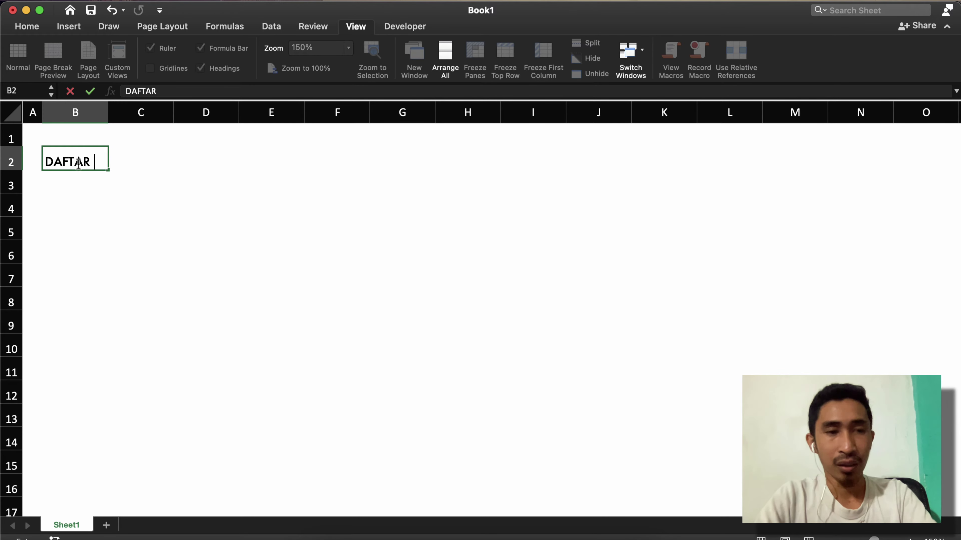
{"action": "type", "text": "PRODUK"}
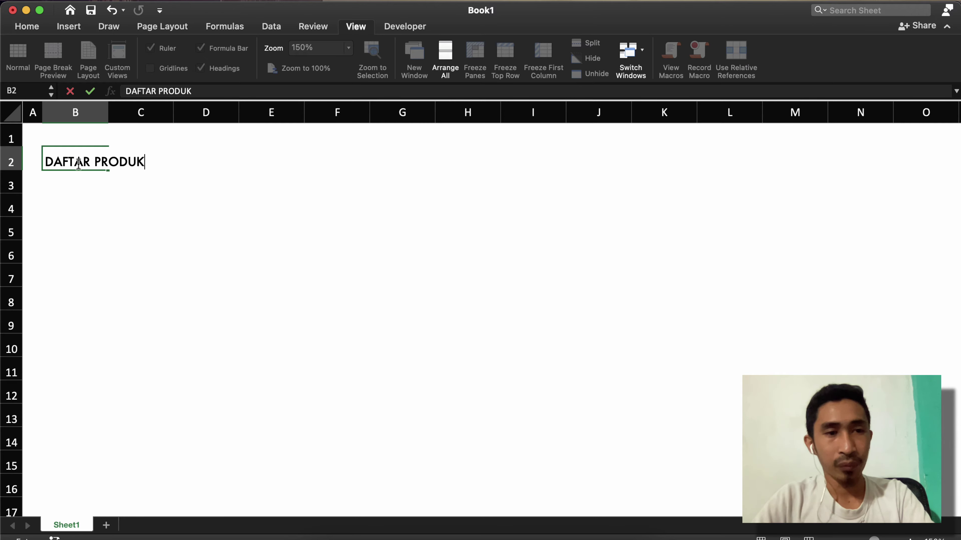
{"action": "key", "text": "Return"}
{"action": "left_click", "coordinate": [71, 200]}
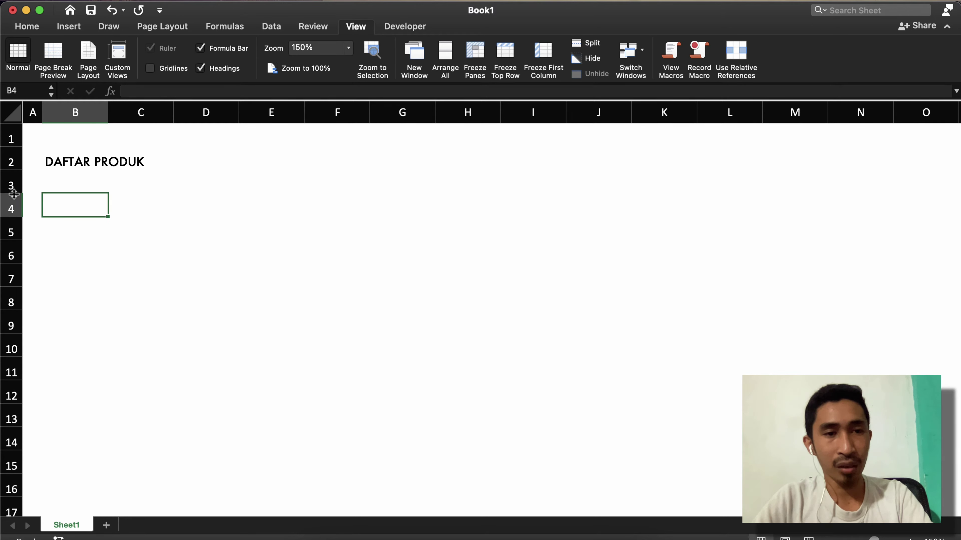
{"action": "left_click_drag", "start_coordinate": [13, 190], "coordinate": [14, 177]}
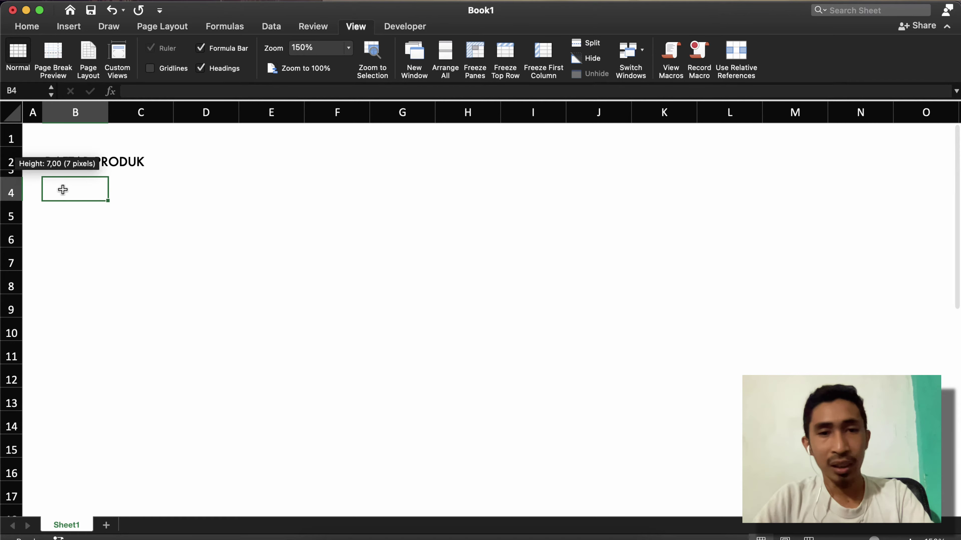
Switch to the APLIKASI PENJUALAN 2022 workbook and examine the table's column headers from NO to TOTAL and the first TOTAL cell's formula
{"action": "key", "text": "ctrl+Up"}
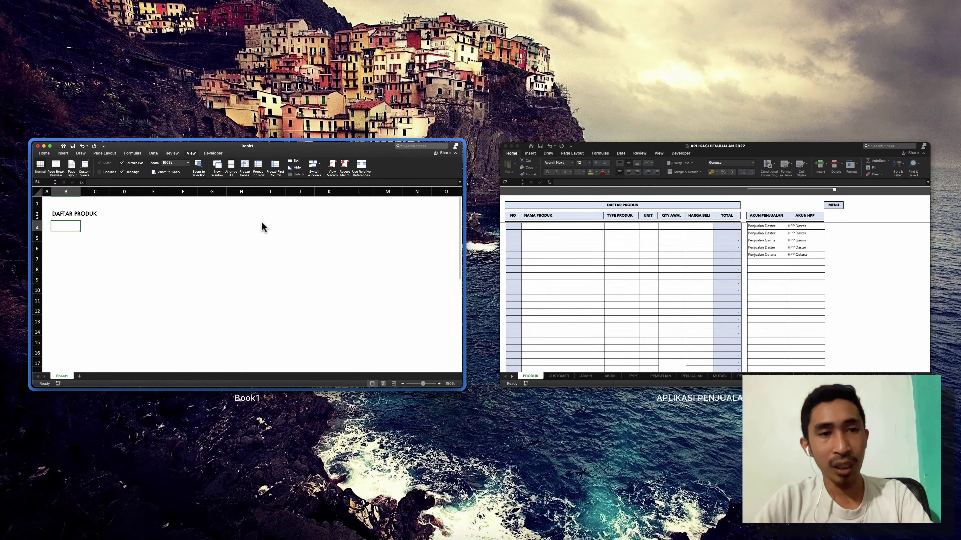
{"action": "left_click", "coordinate": [629, 260]}
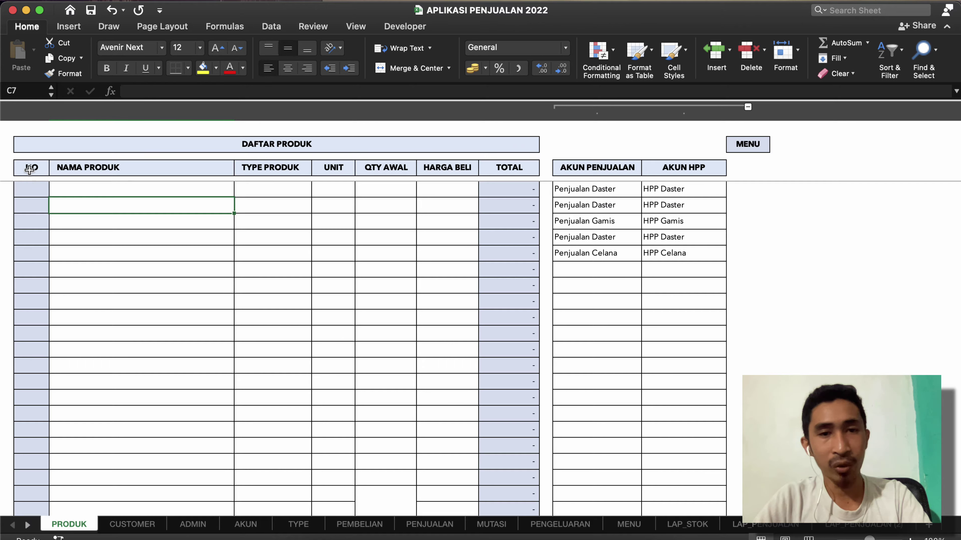
{"action": "left_click", "coordinate": [30, 167]}
{"action": "left_click", "coordinate": [114, 168]}
{"action": "left_click", "coordinate": [240, 167]}
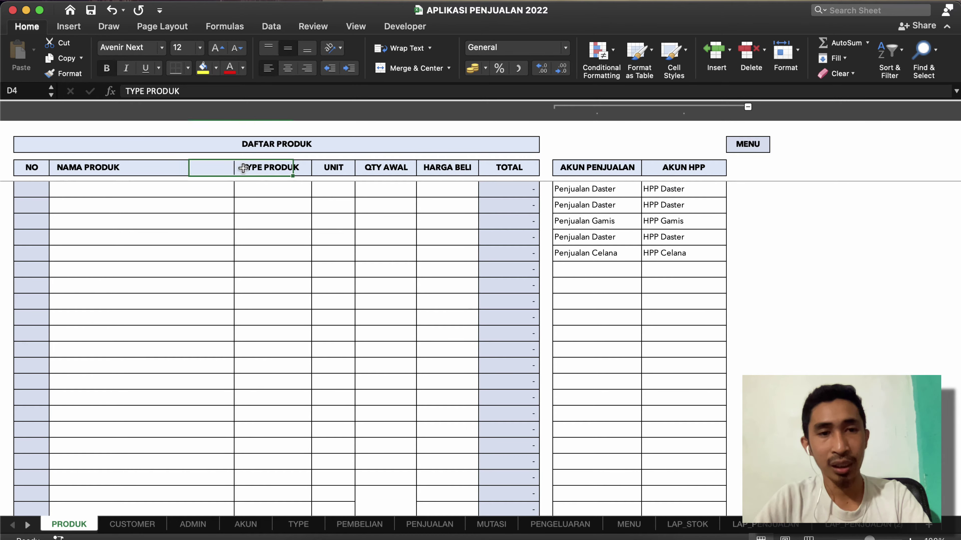
{"action": "left_click", "coordinate": [333, 178]}
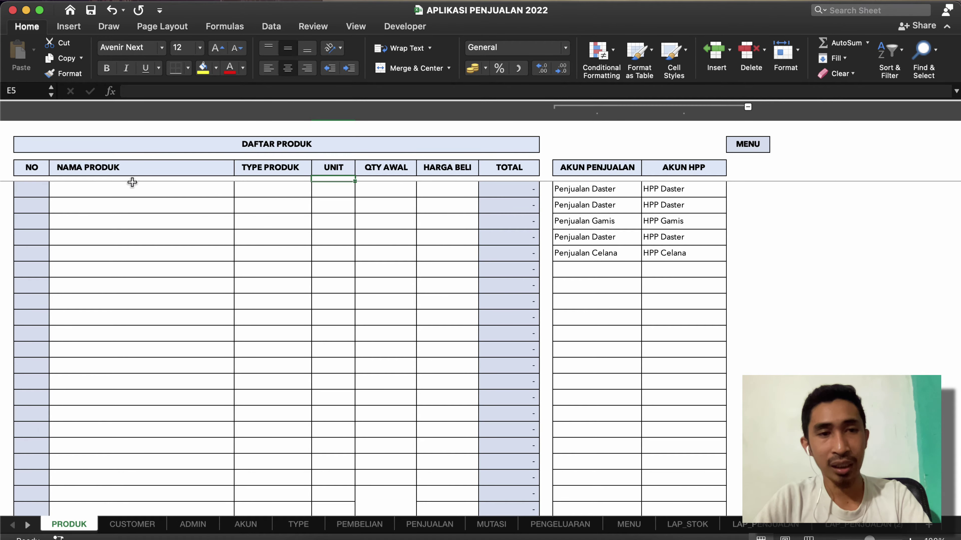
{"action": "left_click", "coordinate": [287, 189]}
{"action": "left_click", "coordinate": [153, 173]}
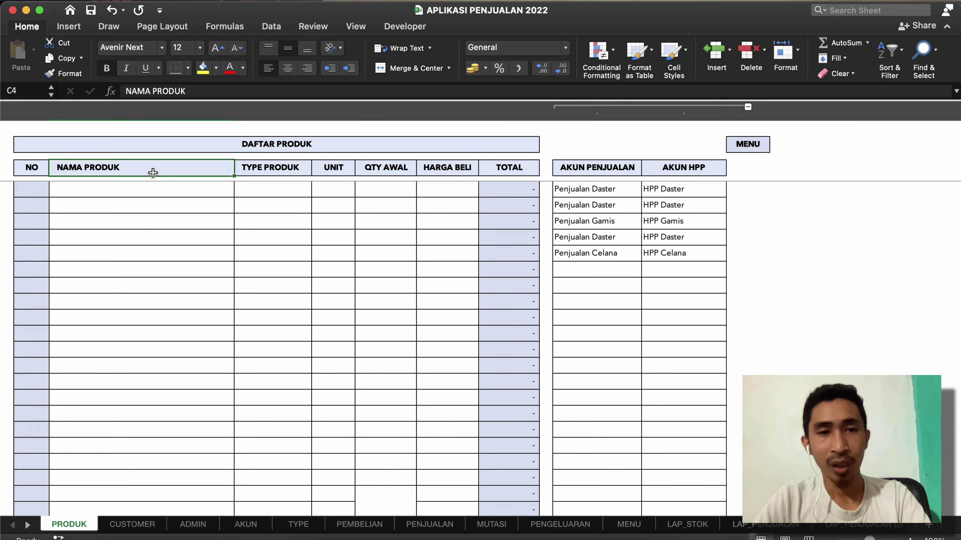
{"action": "left_click", "coordinate": [359, 162]}
{"action": "left_click", "coordinate": [399, 182]}
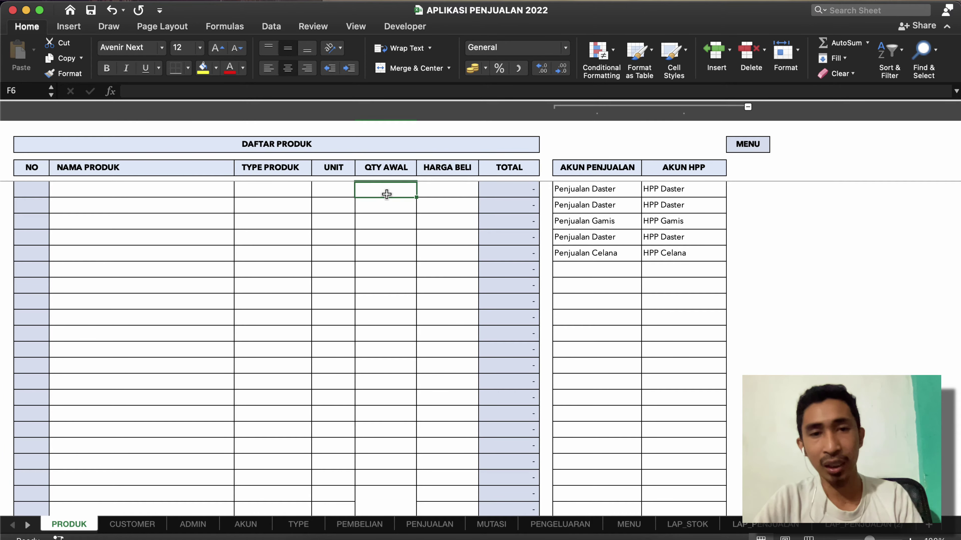
{"action": "left_click", "coordinate": [436, 166]}
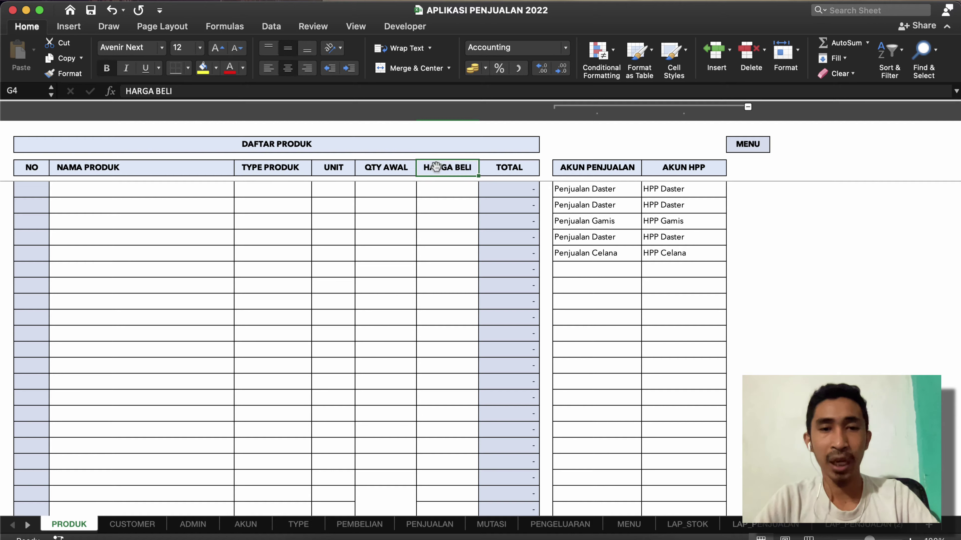
{"action": "left_click", "coordinate": [440, 185]}
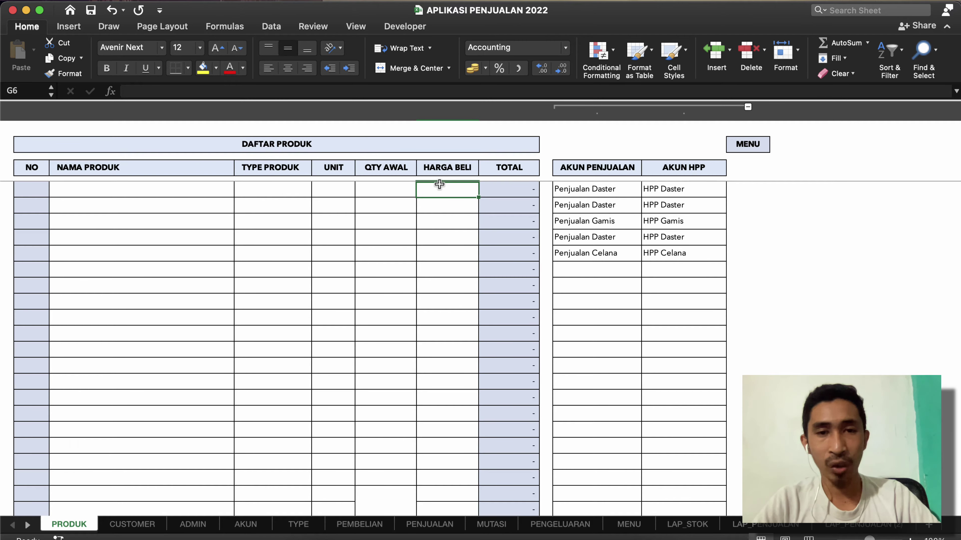
{"action": "left_click", "coordinate": [508, 189]}
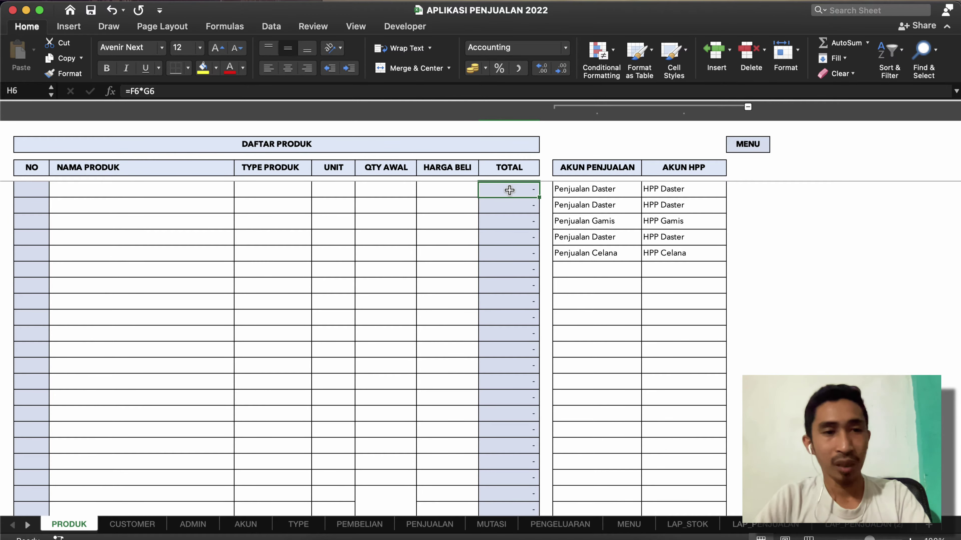
Return to Book1 and enter the header NO in capitals in cell B4
{"action": "key", "text": "ctrl+Down"}
{"action": "left_click", "coordinate": [588, 213]}
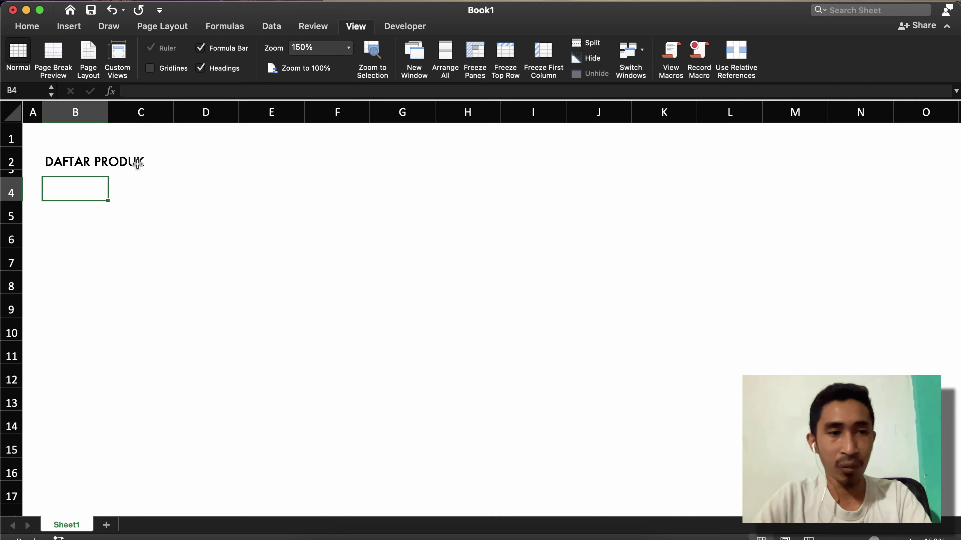
{"action": "type", "text": "No"}
{"action": "key", "text": "Tab"}
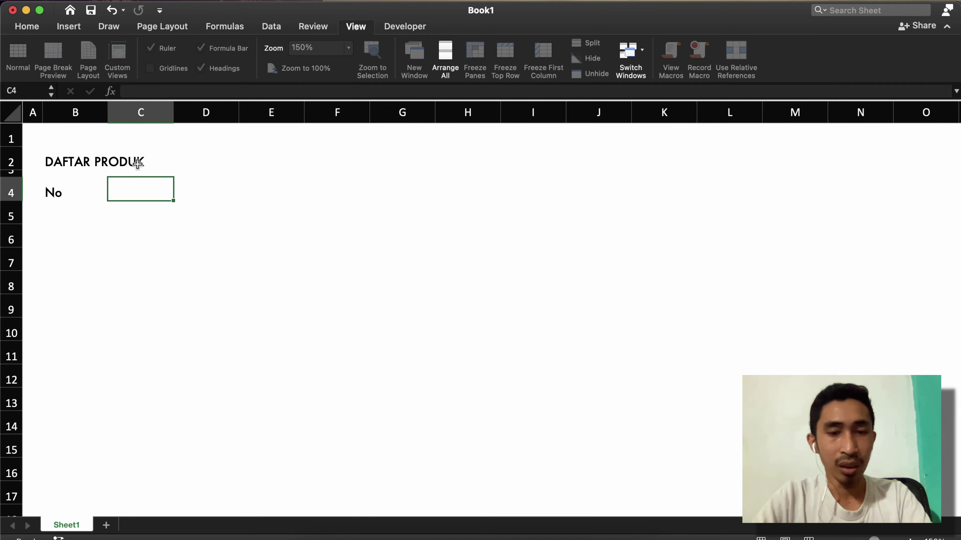
{"action": "key", "text": "Left"}
{"action": "key", "text": "BackSpace"}
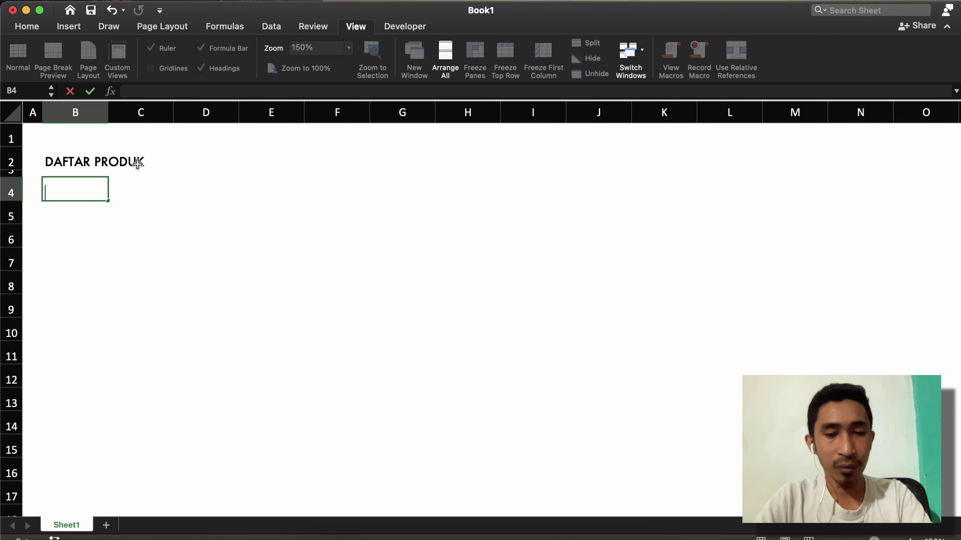
{"action": "type", "text": "NO"}
{"action": "key", "text": "Tab"}
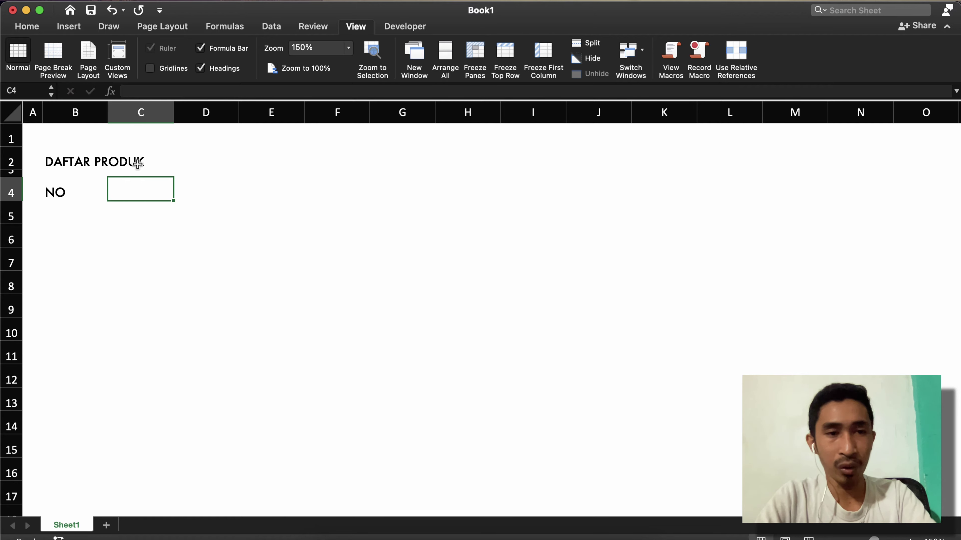
Enter the header NAMA PRODUK in cell C4 and widen column C to about two and a half times its width
{"action": "type", "text": "NAMA PRODI"}
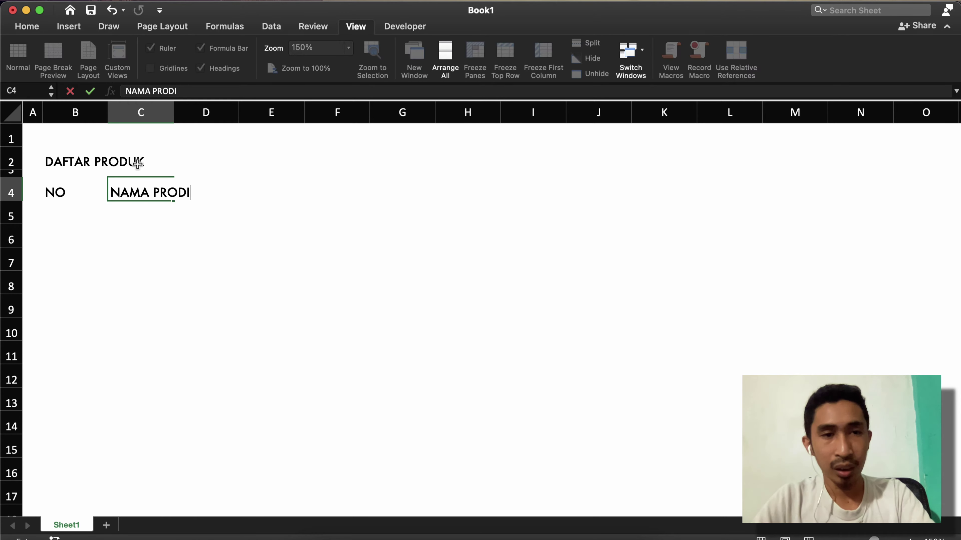
{"action": "key", "text": "BackSpace"}
{"action": "type", "text": "UK"}
{"action": "key", "text": "Return"}
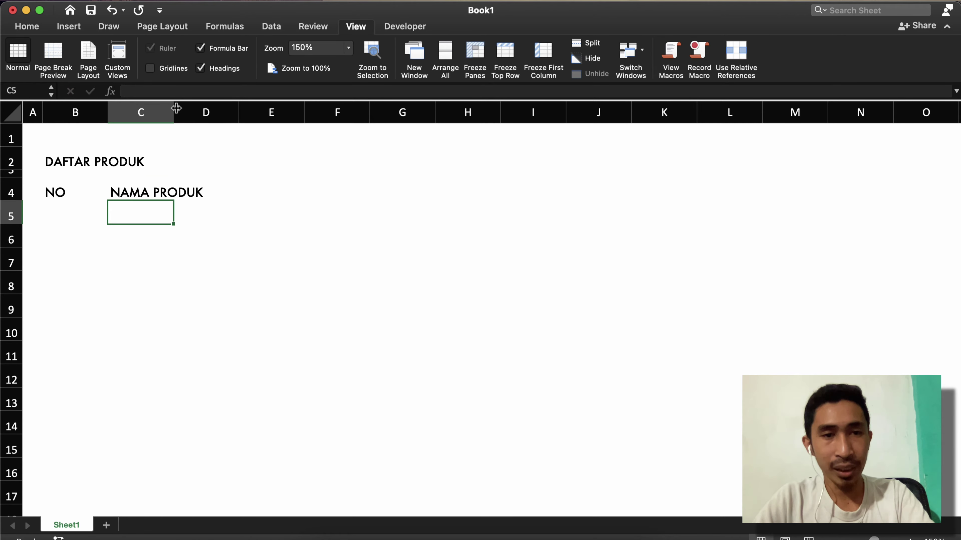
{"action": "left_click_drag", "start_coordinate": [176, 109], "coordinate": [274, 148]}
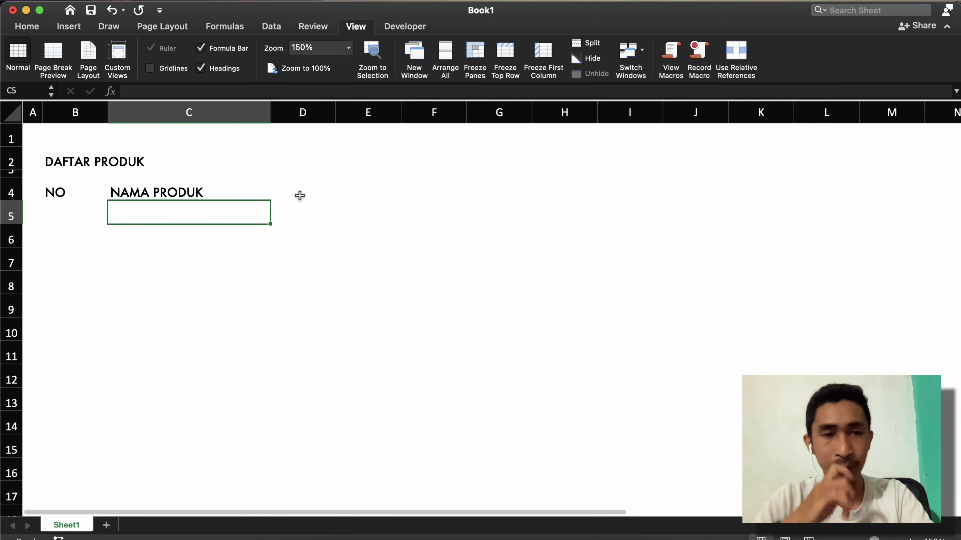
Enter the headers TYPE in cell D4 and UNIT in cell E4
{"action": "left_click", "coordinate": [299, 195]}
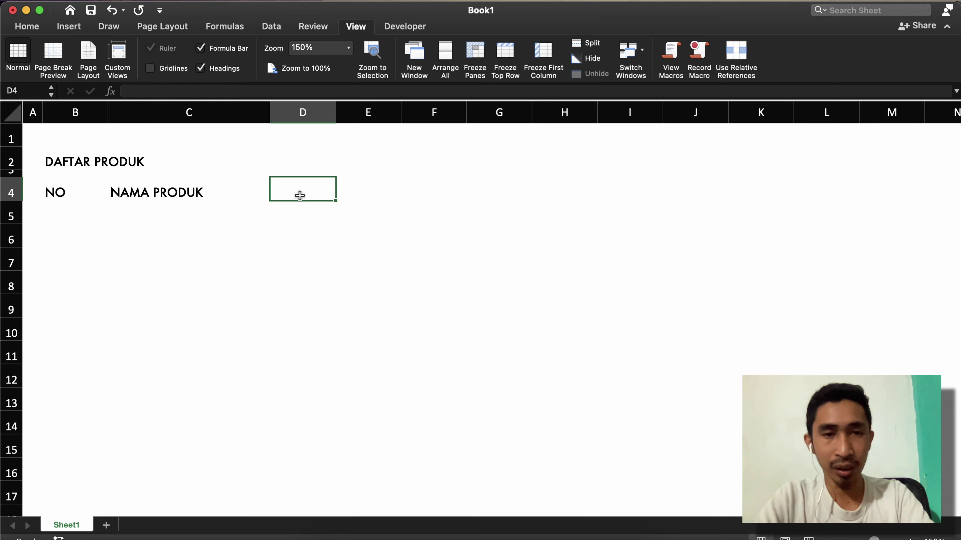
{"action": "type", "text": "TYPE"}
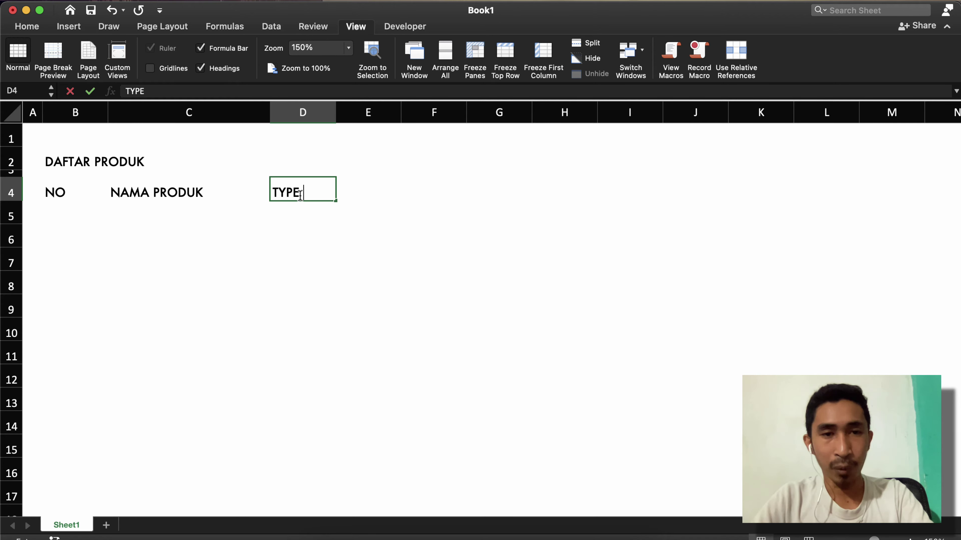
{"action": "key", "text": "Return"}
{"action": "left_click", "coordinate": [369, 185]}
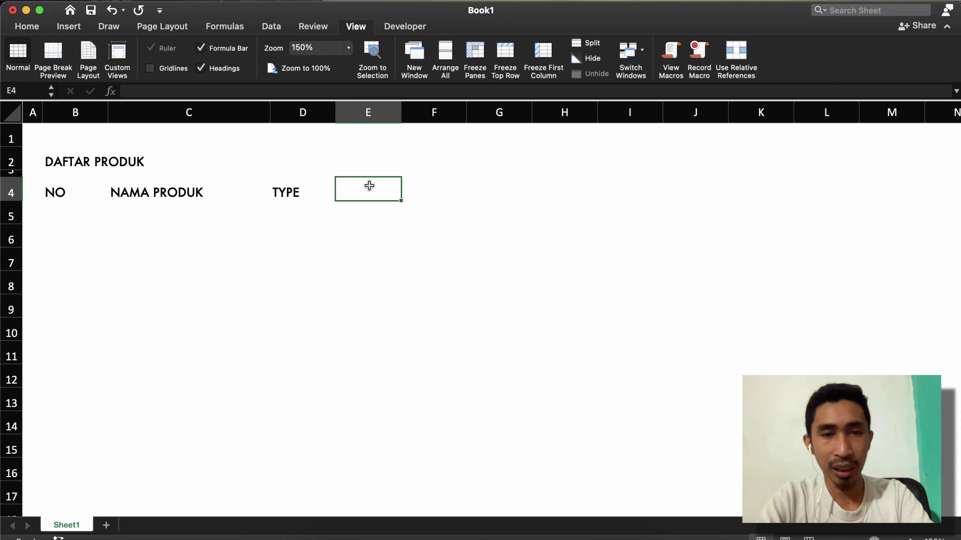
{"action": "type", "text": "QT"}
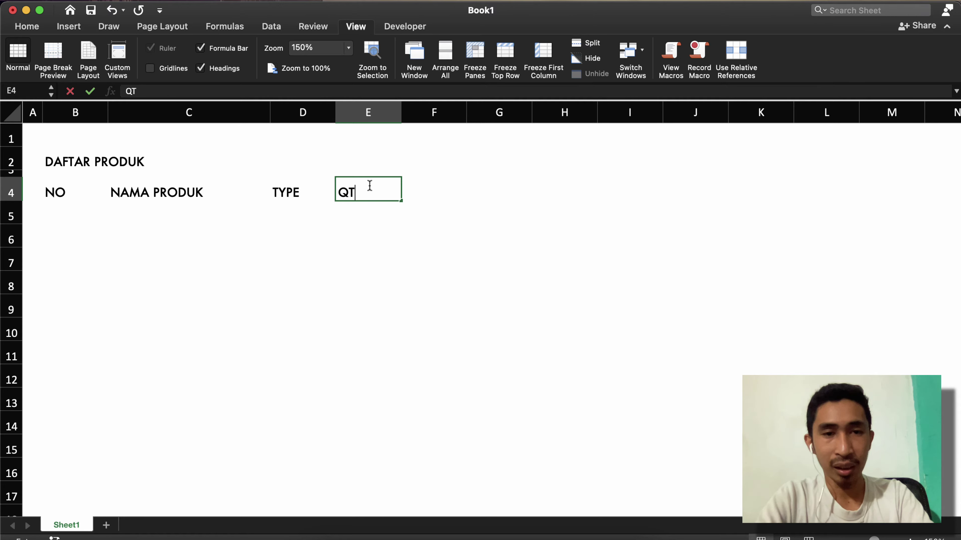
{"action": "key", "text": "BackSpace"}
{"action": "key", "text": "BackSpace"}
{"action": "type", "text": "UNIT"}
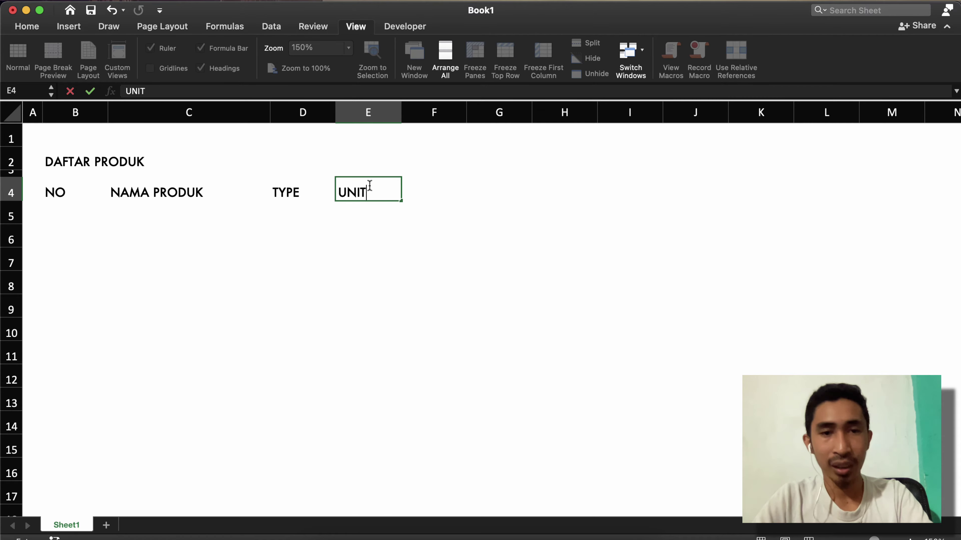
{"action": "key", "text": "Return"}
Enter the header QTY AWAL in cell F4 and widen column F slightly so the text fits
{"action": "left_click", "coordinate": [431, 185]}
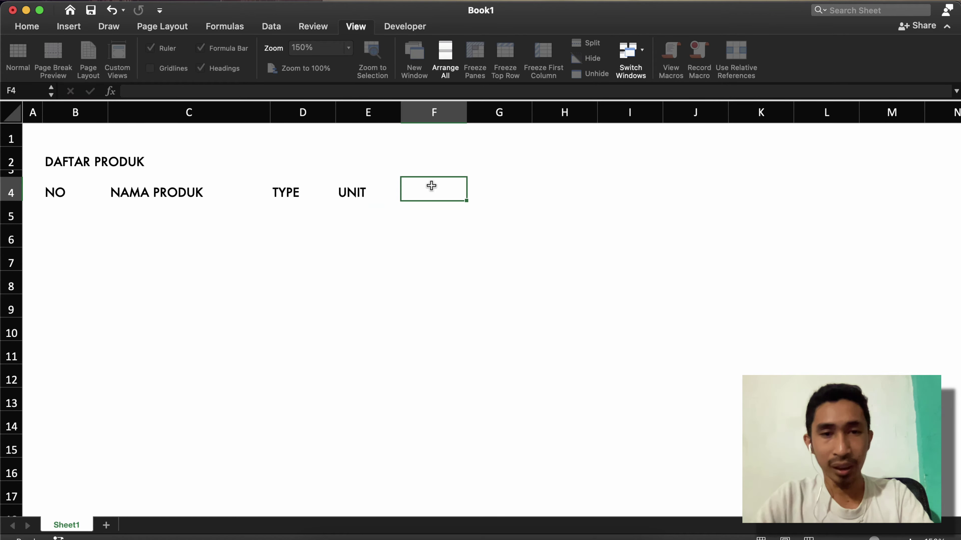
{"action": "type", "text": "QTY"}
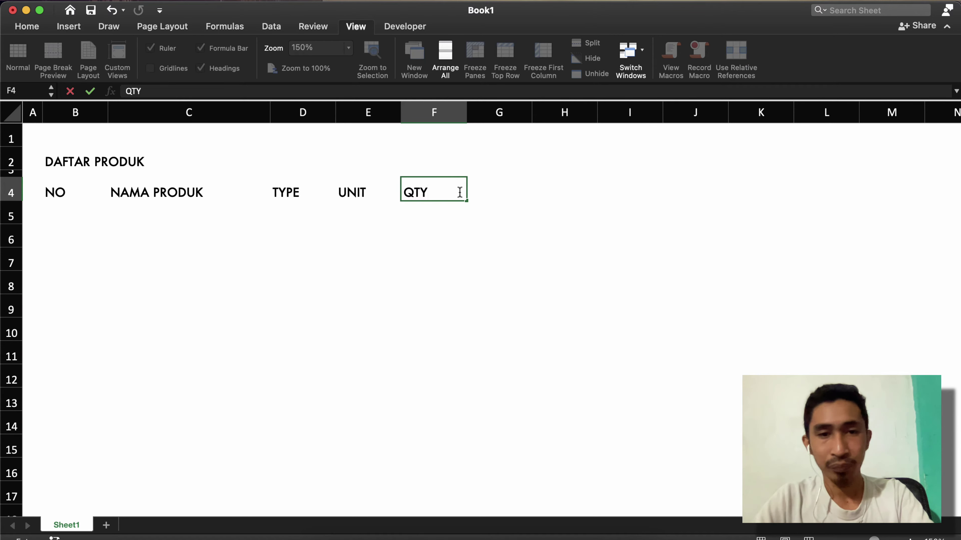
{"action": "type", "text": " AWAL"}
{"action": "key", "text": "Return"}
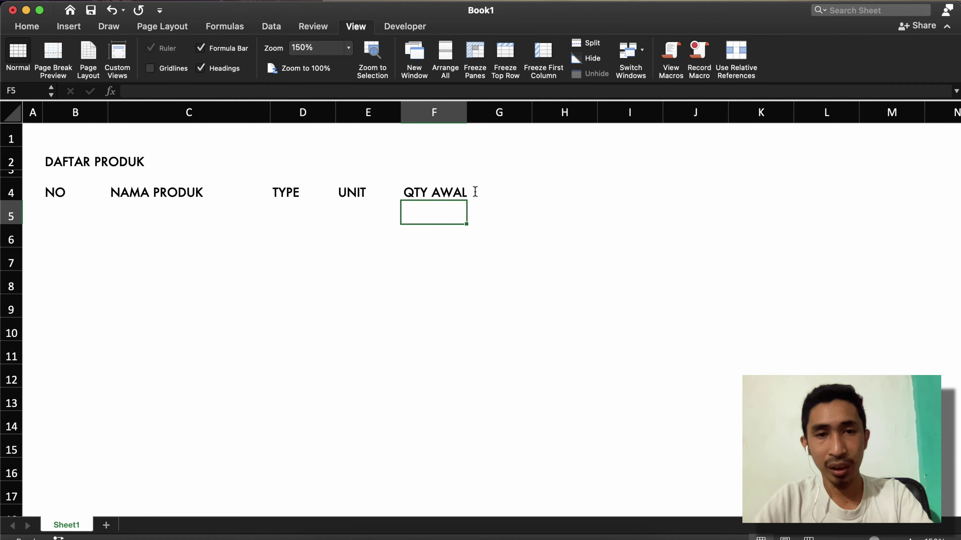
{"action": "left_click", "coordinate": [485, 191]}
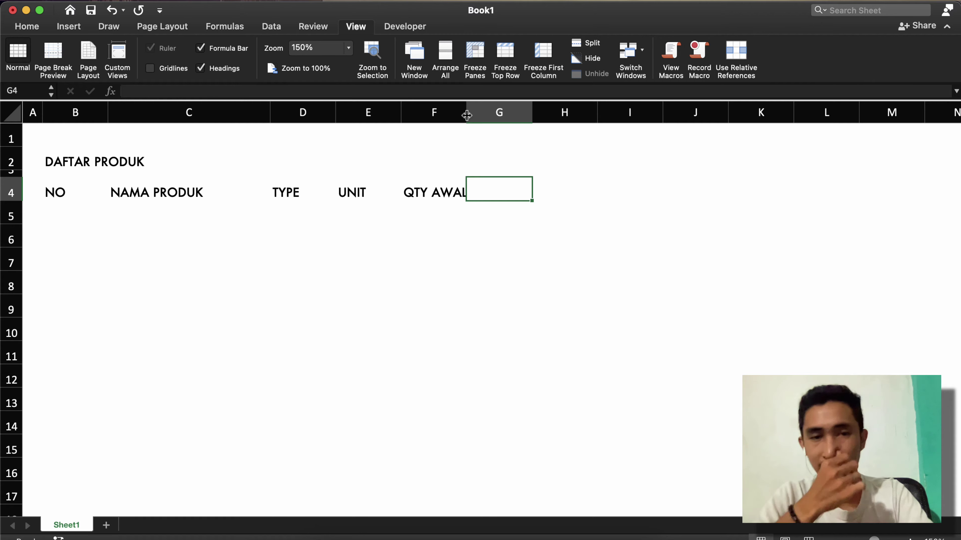
{"action": "left_click_drag", "start_coordinate": [466, 115], "coordinate": [471, 114]}
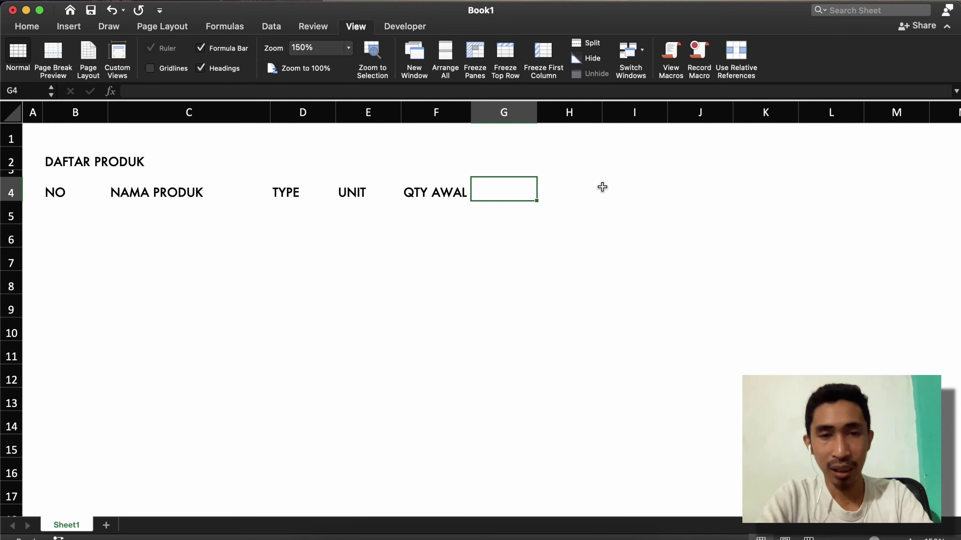
Enter the header HPP in cell G4
{"action": "type", "text": "HARGA B"}
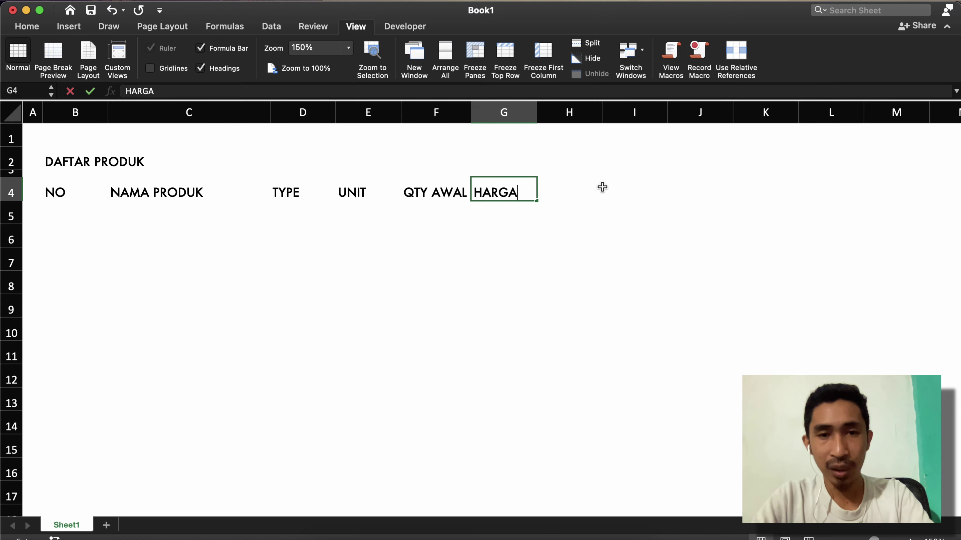
{"action": "key", "text": "BackSpace"}
{"action": "key", "text": "BackSpace"}
{"action": "key", "text": "BackSpace"}
{"action": "key", "text": "BackSpace"}
{"action": "key", "text": "BackSpace"}
{"action": "key", "text": "BackSpace"}
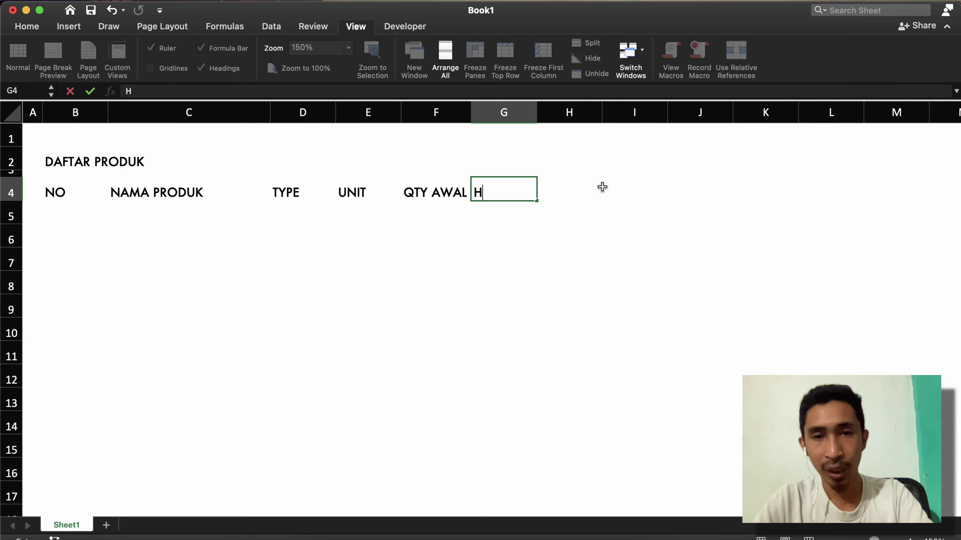
{"action": "type", "text": "PP"}
{"action": "key", "text": "Return"}
Enter the header TOTAL in cell H4 and narrow column I to a slim spacer less than half its width
{"action": "left_click", "coordinate": [564, 192]}
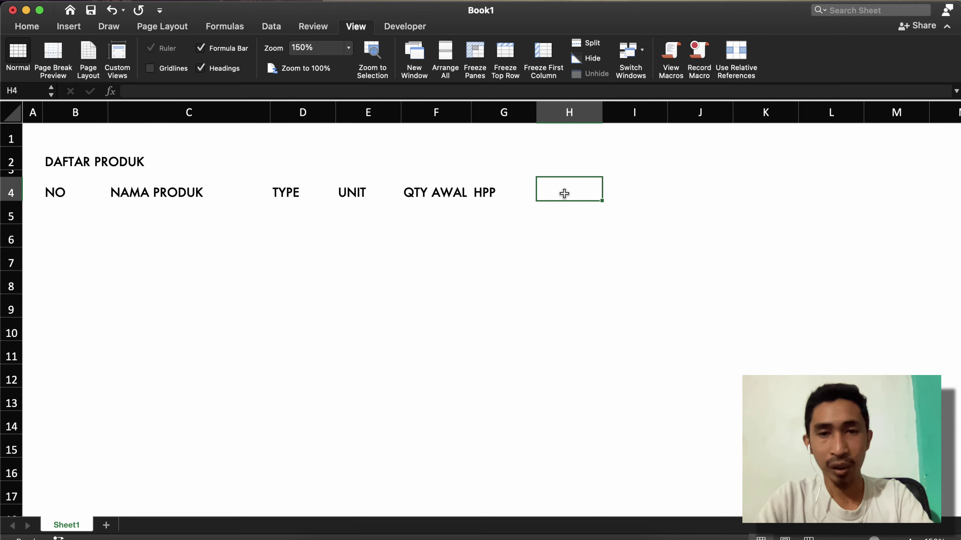
{"action": "type", "text": "TOTAL"}
{"action": "key", "text": "Return"}
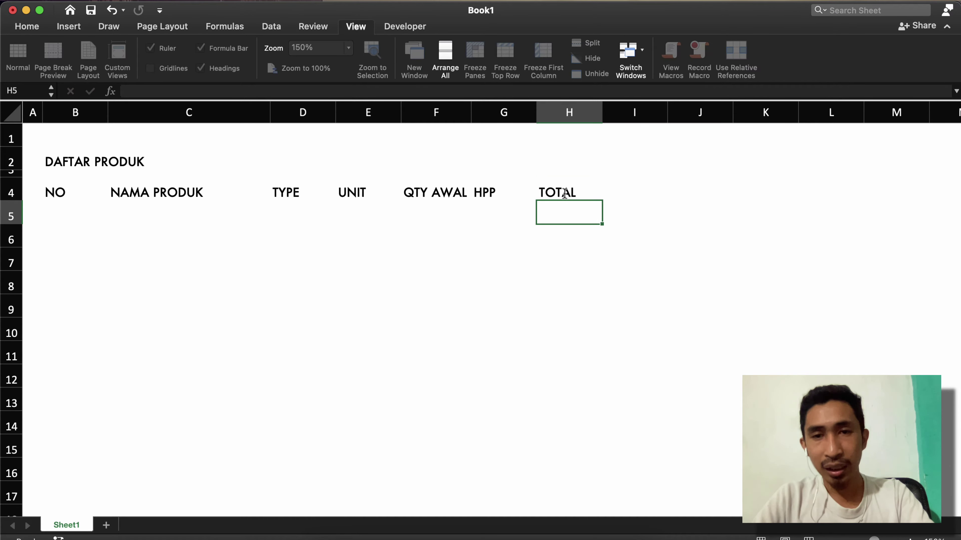
{"action": "left_click_drag", "start_coordinate": [667, 113], "coordinate": [630, 114]}
{"action": "left_click", "coordinate": [618, 187]}
{"action": "left_click", "coordinate": [650, 189]}
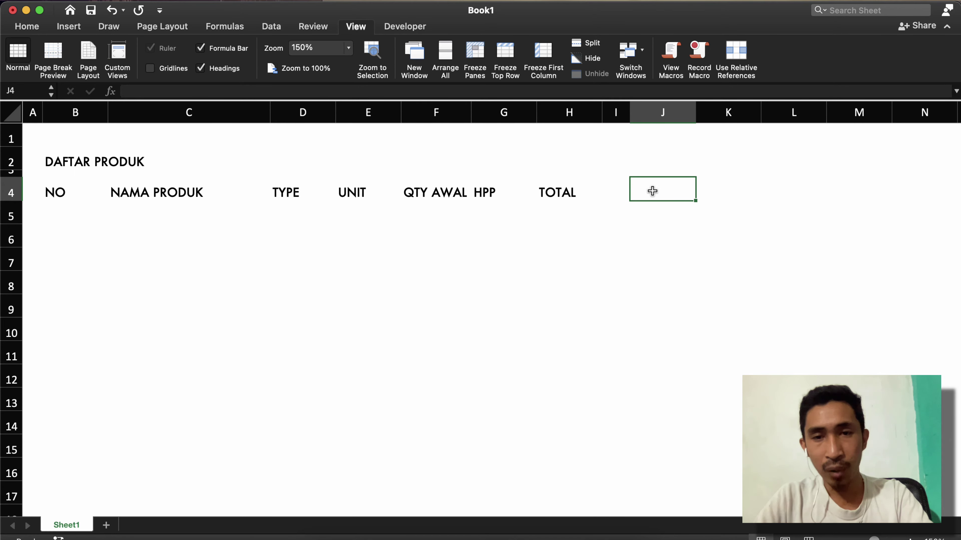
Switch to the APLIKASI PENJUALAN 2022 workbook and examine the AKUN PENJUALAN and AKUN HPP columns beside the product table
{"action": "key", "text": "ctrl+Down"}
{"action": "left_click", "coordinate": [652, 190]}
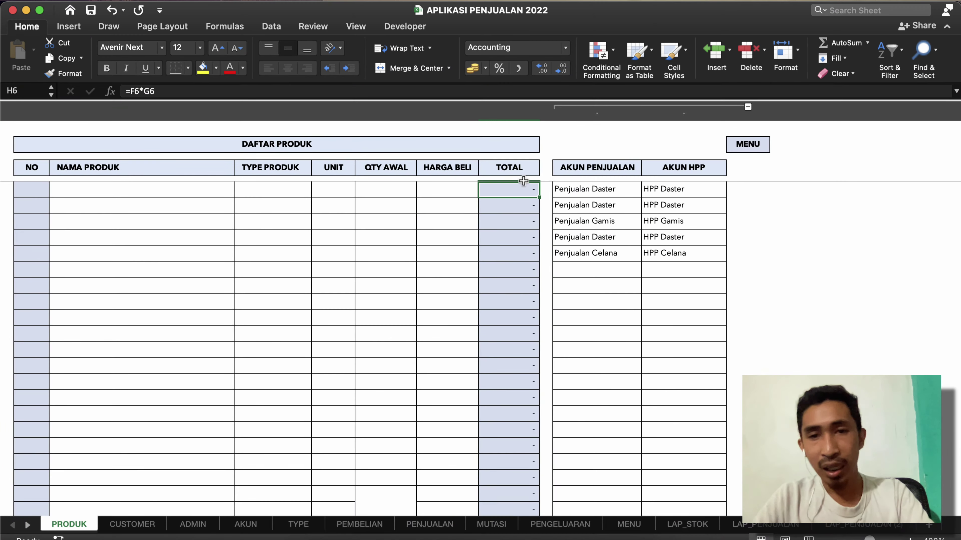
{"action": "left_click", "coordinate": [587, 172]}
{"action": "key", "text": "shift+Right"}
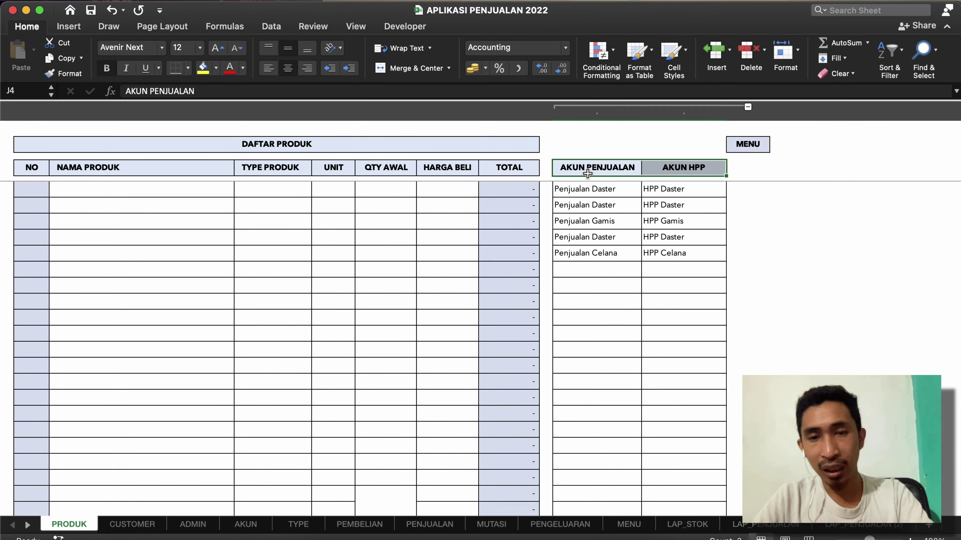
{"action": "key", "text": "shift+Down"}
{"action": "key", "text": "shift+Down"}
{"action": "key", "text": "shift+Down"}
{"action": "key", "text": "shift+Down"}
{"action": "key", "text": "shift+Down"}
{"action": "key", "text": "shift+Down"}
{"action": "key", "text": "shift+Down"}
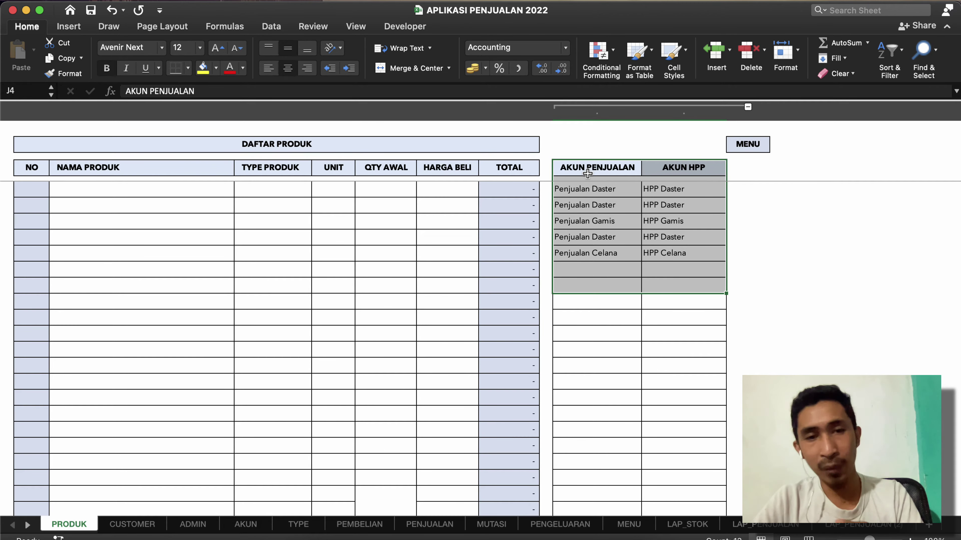
{"action": "left_click", "coordinate": [178, 204]}
{"action": "left_click", "coordinate": [170, 192]}
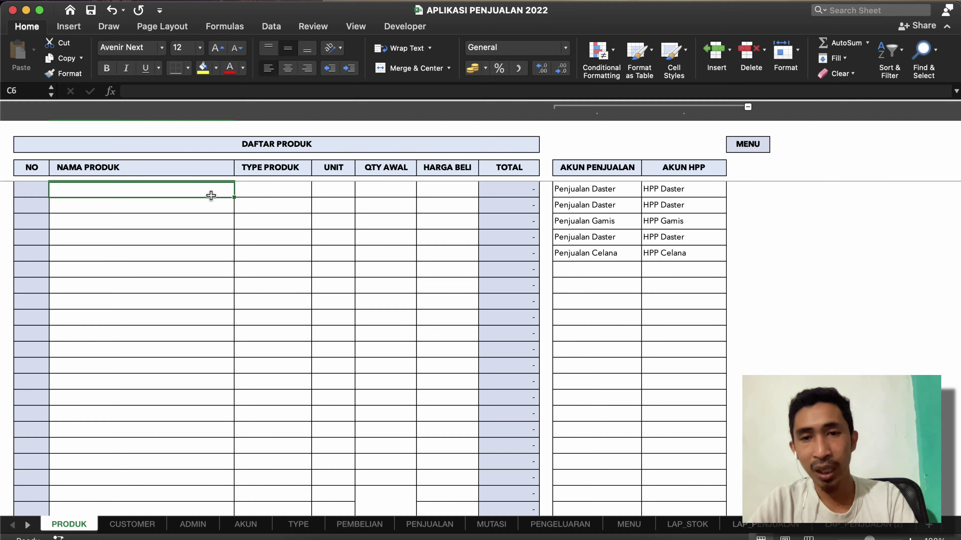
{"action": "left_click", "coordinate": [681, 188]}
{"action": "left_click", "coordinate": [700, 209]}
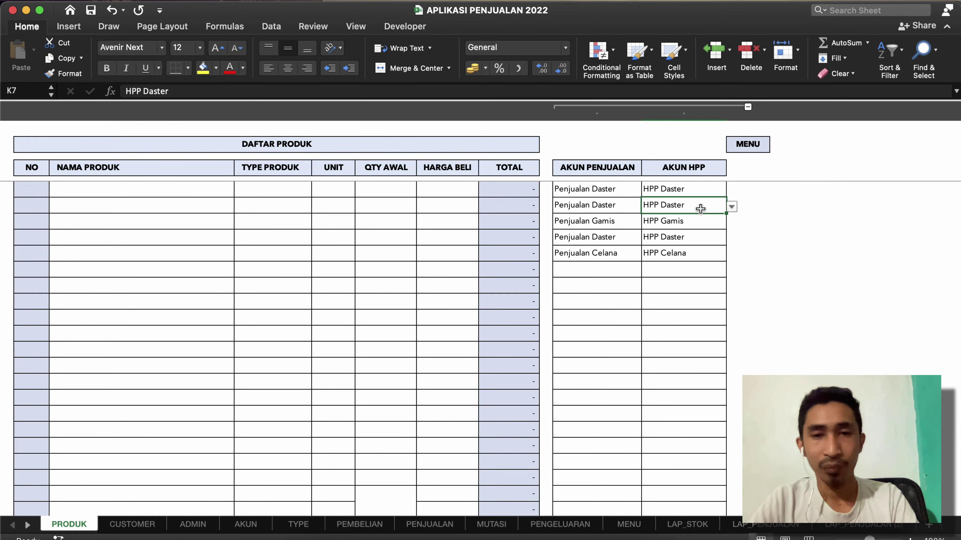
{"action": "left_click", "coordinate": [444, 233]}
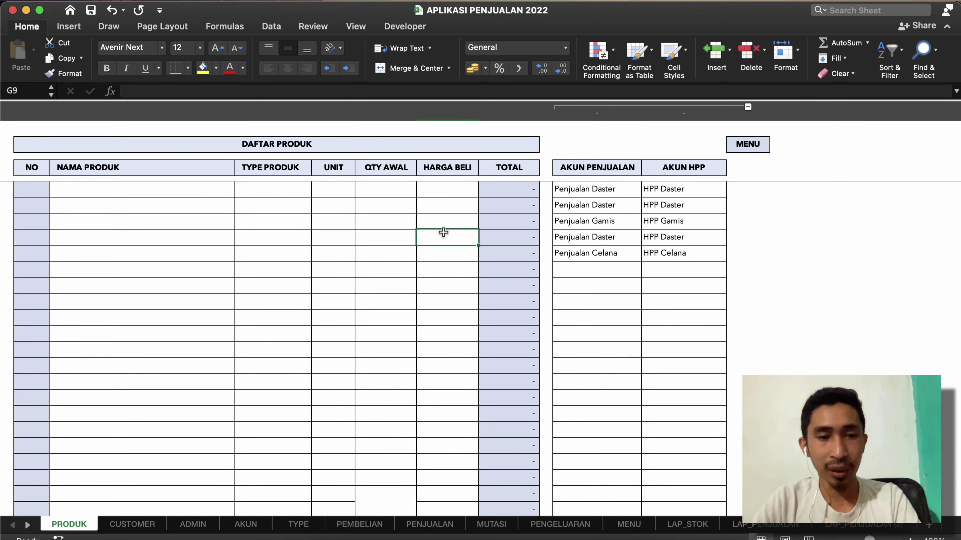
{"action": "left_click", "coordinate": [549, 209]}
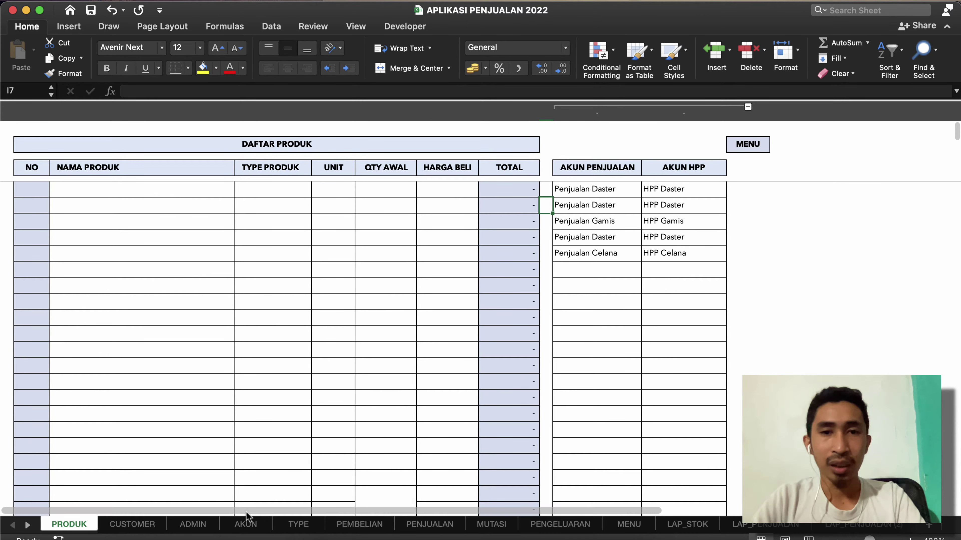
Return to Book1, enter the header PENJUALAN in cell J4 and widen column J to about 15.67
{"action": "key", "text": "ctrl+Up"}
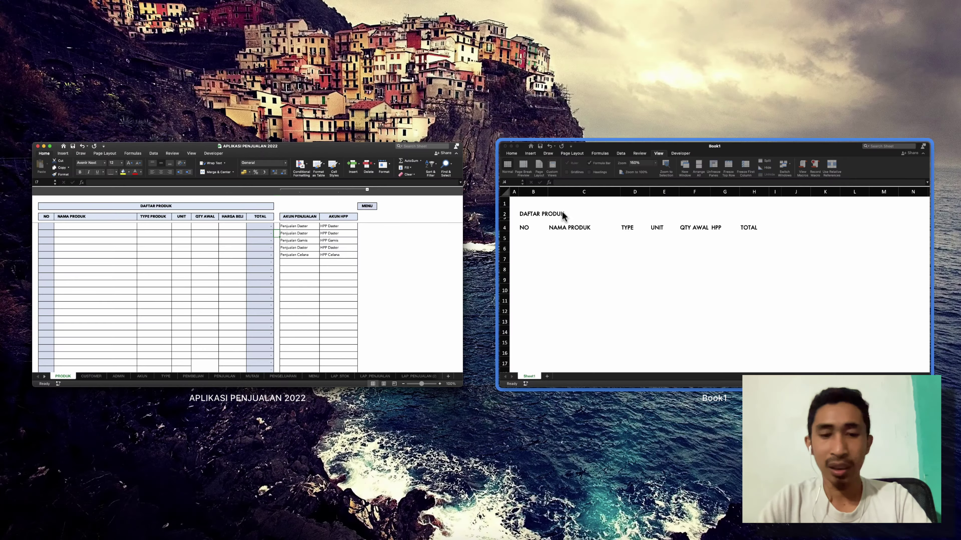
{"action": "left_click", "coordinate": [624, 229]}
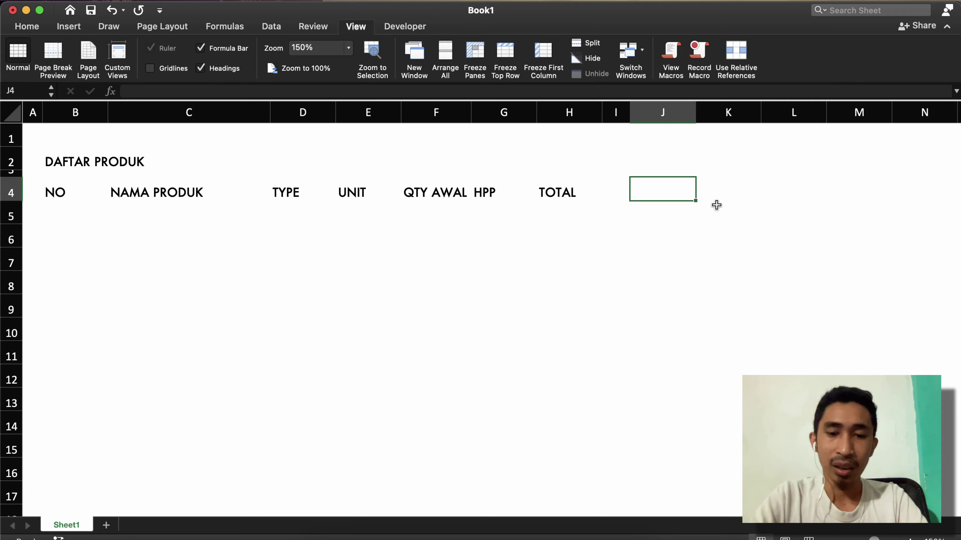
{"action": "type", "text": "HAR"}
{"action": "key", "text": "BackSpace"}
{"action": "key", "text": "BackSpace"}
{"action": "key", "text": "BackSpace"}
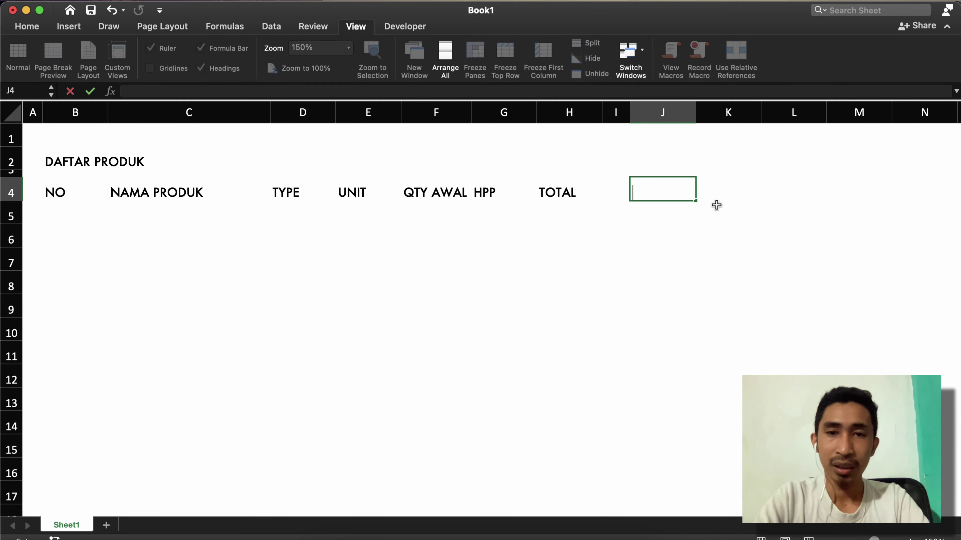
{"action": "type", "text": "PENJUALAN"}
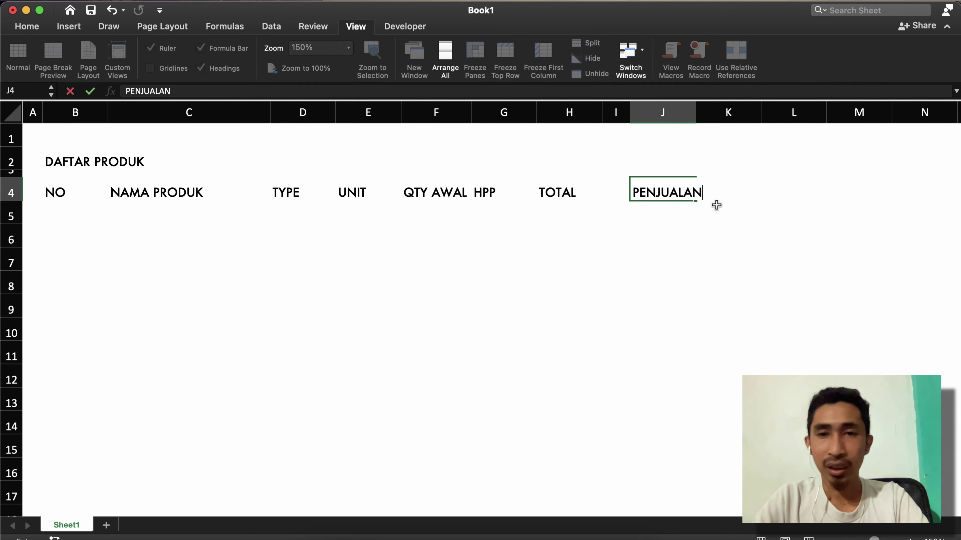
{"action": "key", "text": "Return"}
{"action": "left_click", "coordinate": [716, 198]}
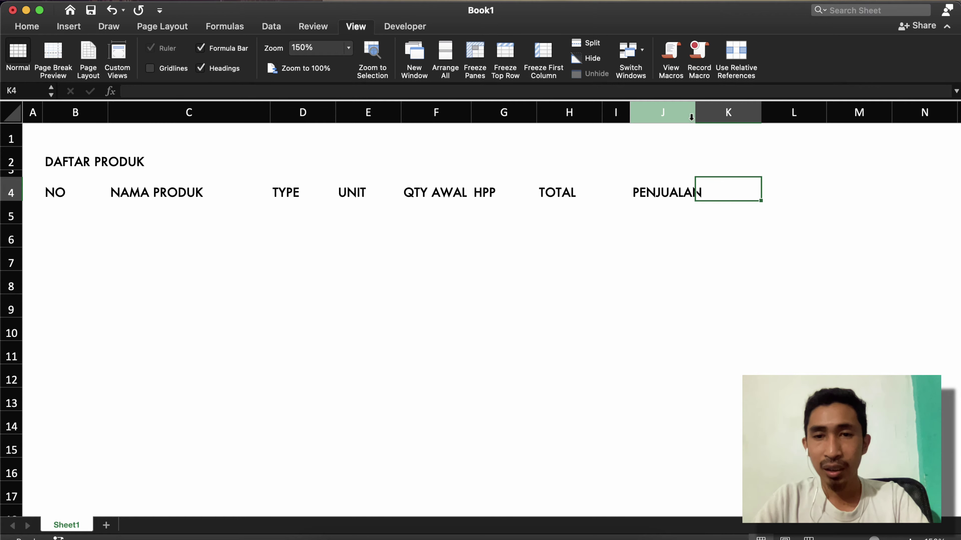
{"action": "left_click_drag", "start_coordinate": [690, 112], "coordinate": [728, 114]}
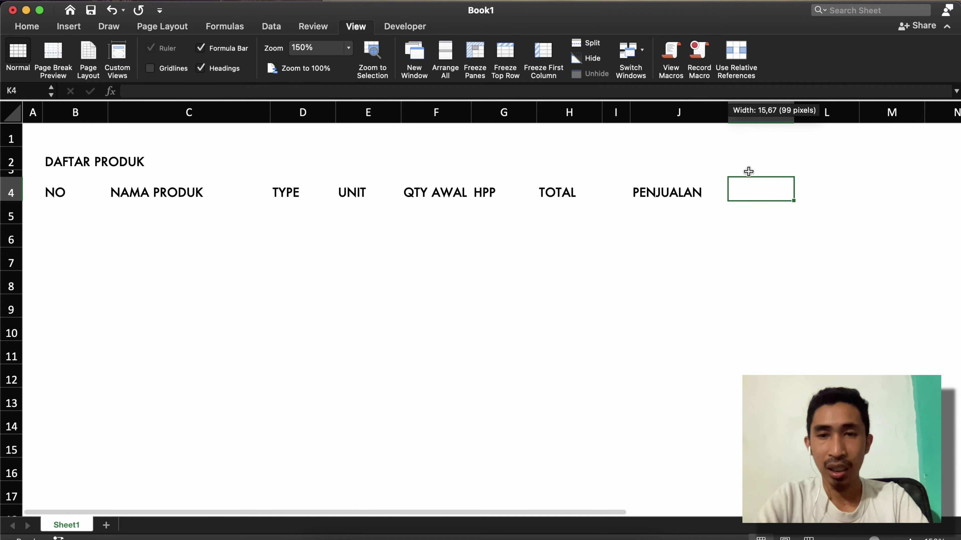
Enter the header AKUN HPP in cell K4 and widen column K to about 14.83
{"action": "type", "text": "HPP"}
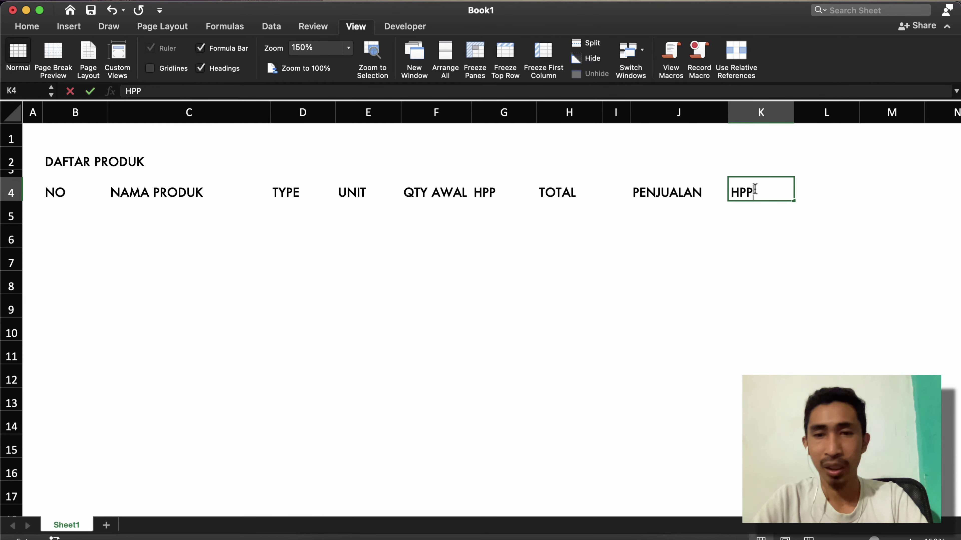
{"action": "key", "text": "Return"}
{"action": "left_click", "coordinate": [755, 189]}
{"action": "double_click", "coordinate": [755, 190]}
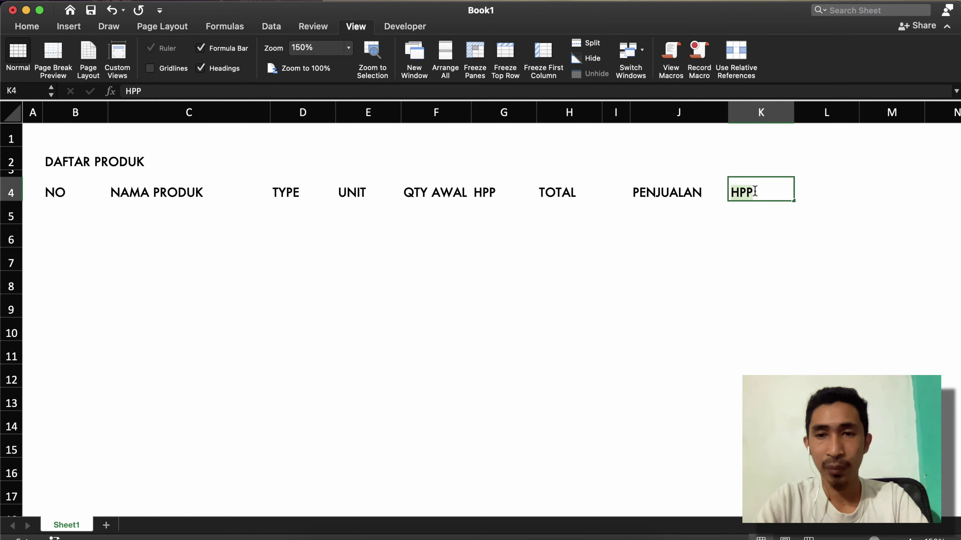
{"action": "type", "text": "AKUN HPP"}
{"action": "key", "text": "Return"}
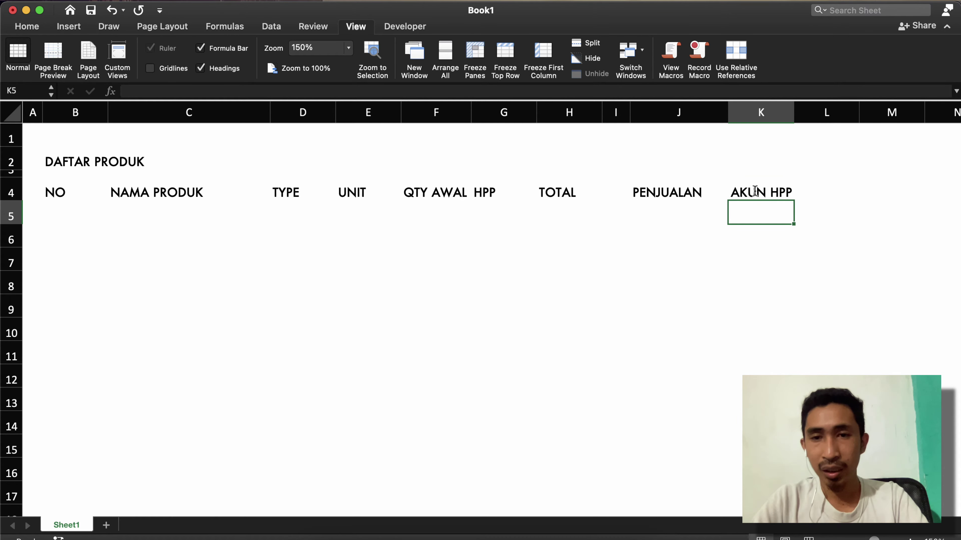
{"action": "left_click_drag", "start_coordinate": [793, 108], "coordinate": [822, 109]}
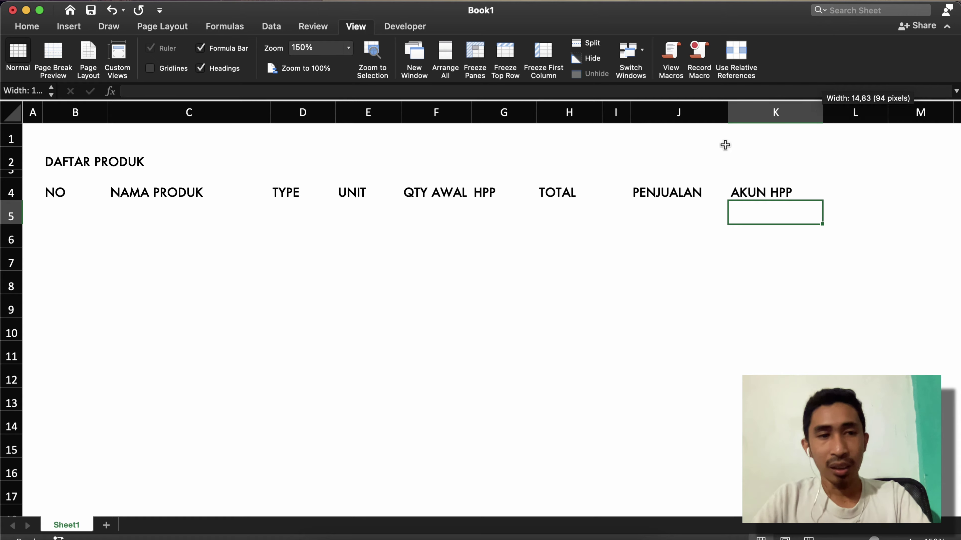
Apply All Borders to the header cells B4:H4, from NO to TOTAL
{"action": "left_click", "coordinate": [549, 214]}
{"action": "left_click", "coordinate": [72, 192]}
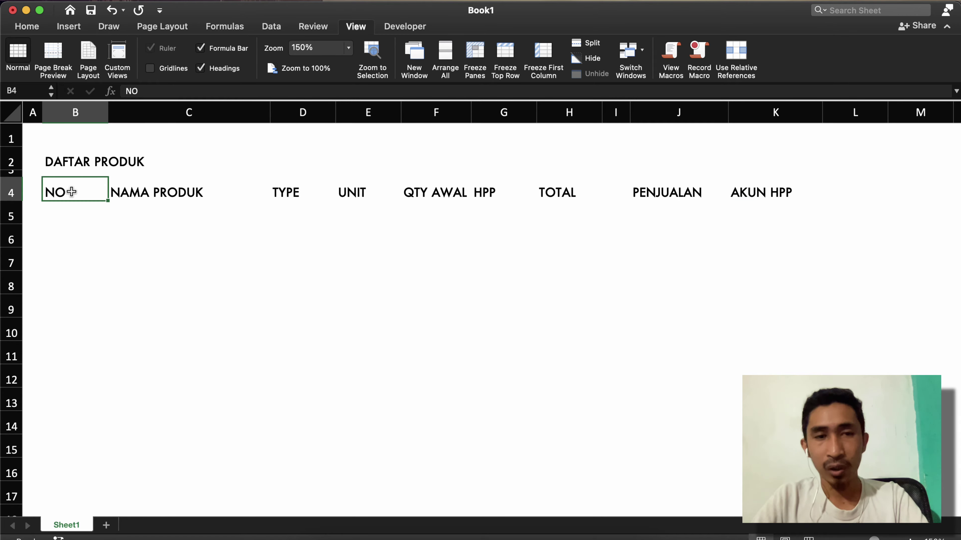
{"action": "key", "text": "shift+Right"}
{"action": "key", "text": "shift+Right"}
{"action": "key", "text": "shift+Right"}
{"action": "key", "text": "shift+Right"}
{"action": "key", "text": "shift+Right"}
{"action": "key", "text": "shift+Right"}
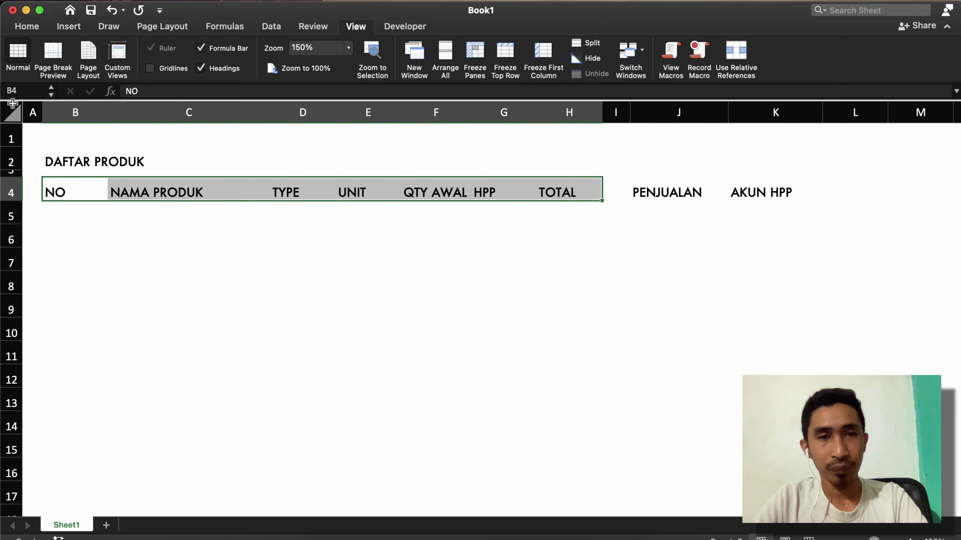
{"action": "left_click", "coordinate": [26, 27]}
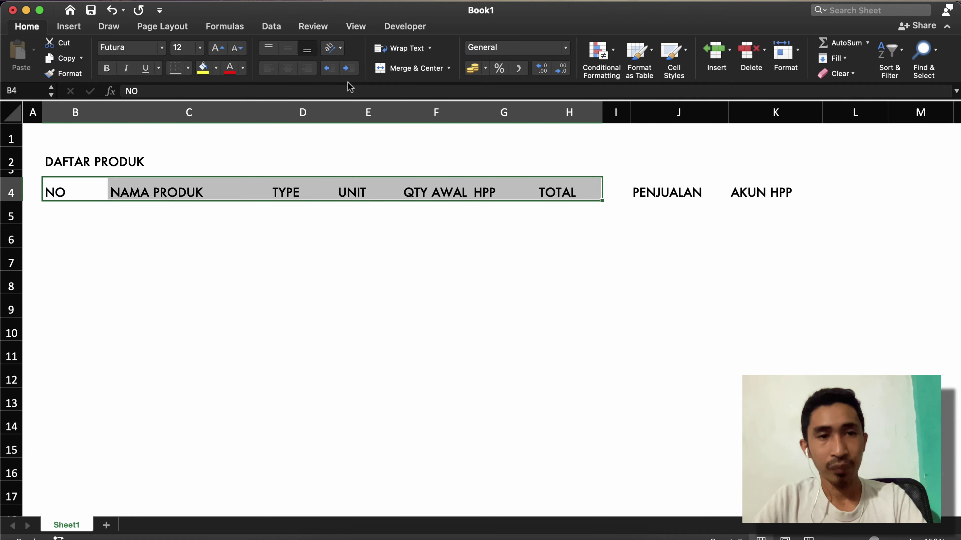
{"action": "left_click", "coordinate": [188, 68]}
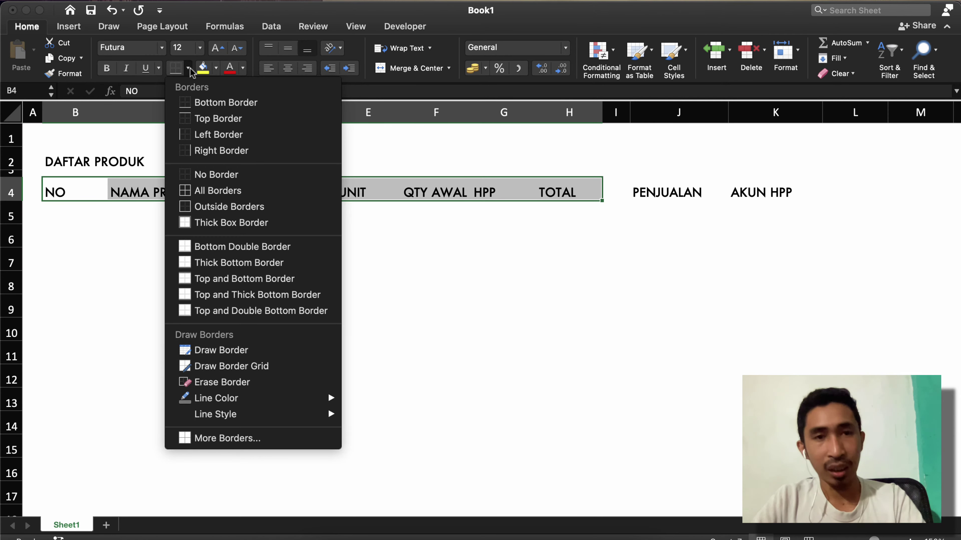
{"action": "left_click", "coordinate": [216, 191]}
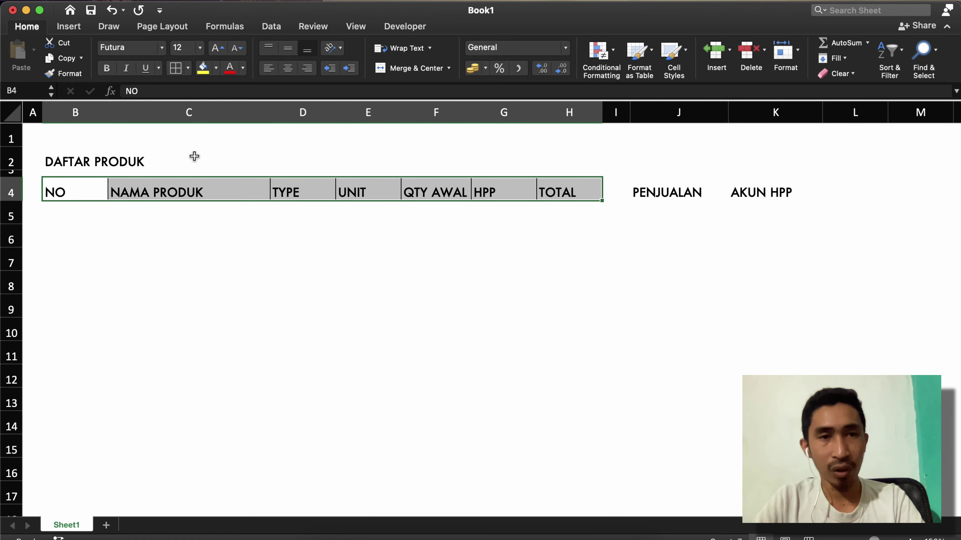
Align the contents of all cells in the sheet vertically to the middle
{"action": "key", "text": "super+a"}
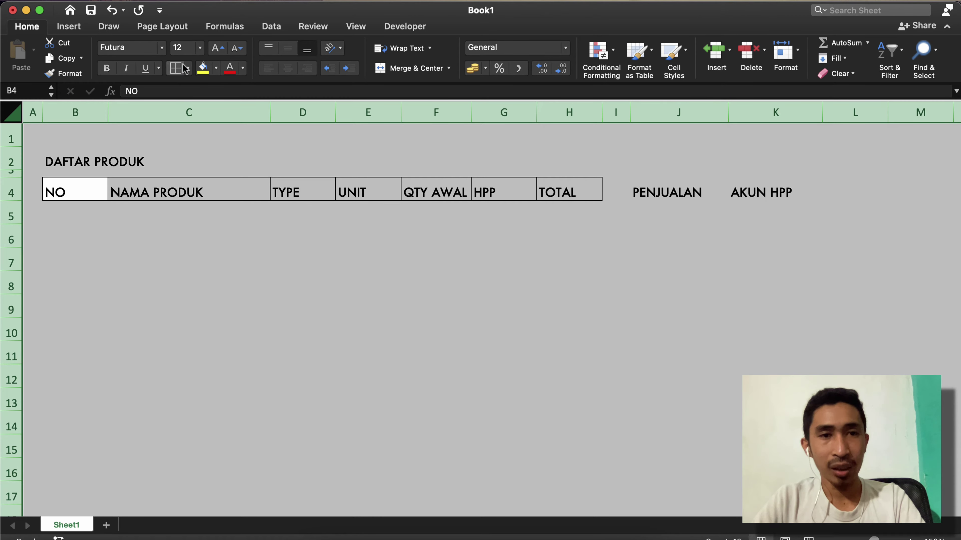
{"action": "left_click", "coordinate": [289, 53]}
{"action": "left_click", "coordinate": [534, 231]}
Apply all borders to the account header cells J4:K4
{"action": "left_click", "coordinate": [655, 189]}
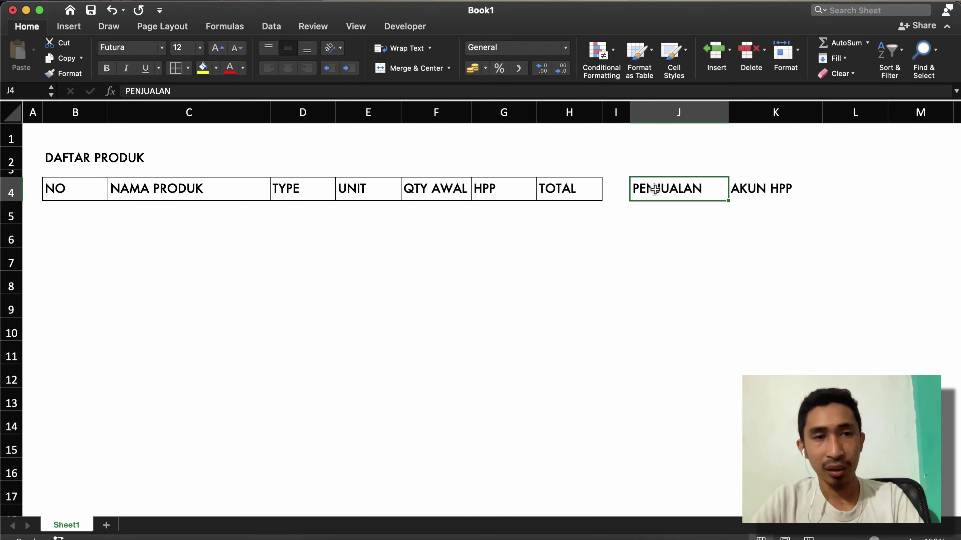
{"action": "left_click_drag", "start_coordinate": [655, 190], "coordinate": [787, 189]}
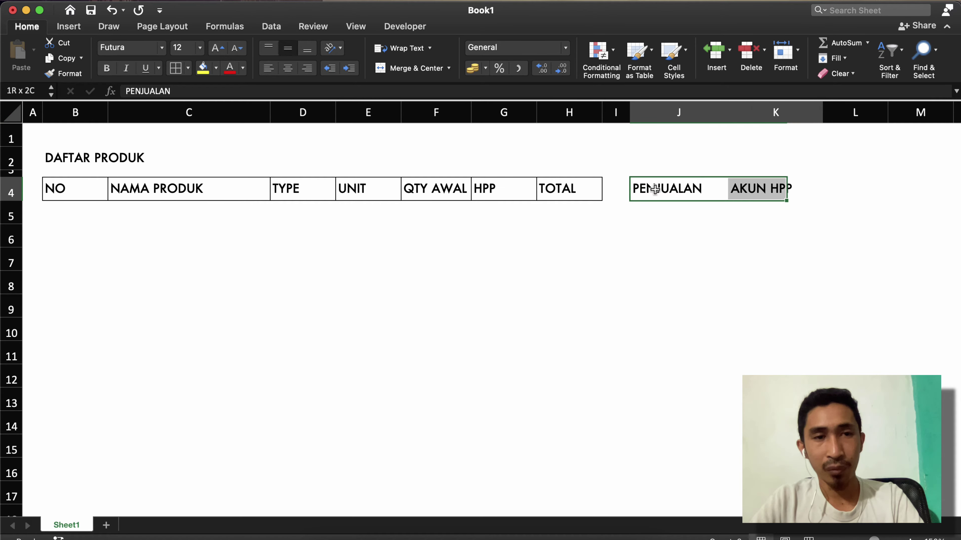
{"action": "left_click", "coordinate": [174, 69]}
Add borders to the title row B2:H2 and merge and center DAFTAR PRODUK across it
{"action": "left_click", "coordinate": [56, 158]}
{"action": "key", "text": "shift+Right"}
{"action": "key", "text": "shift+Right"}
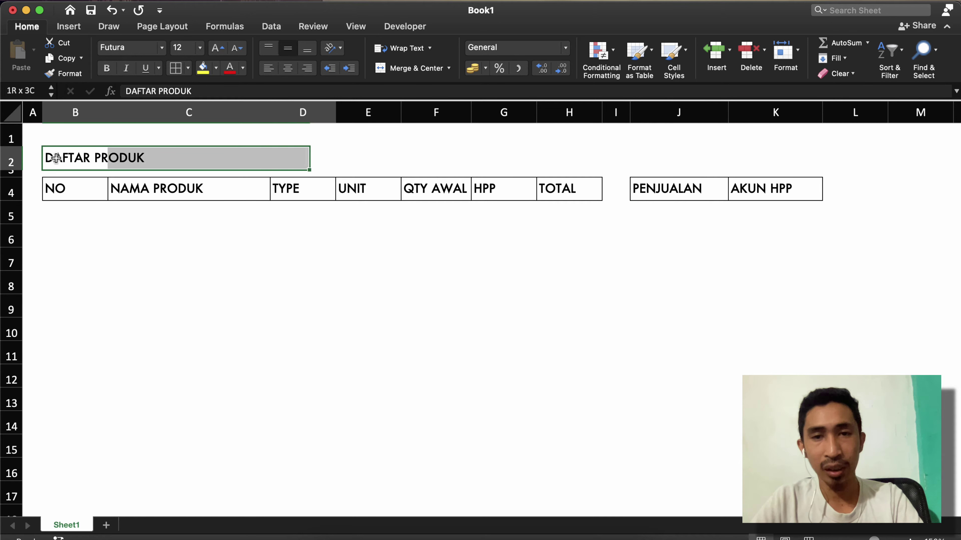
{"action": "key", "text": "shift+Right"}
{"action": "key", "text": "shift+Right"}
{"action": "key", "text": "shift+Right"}
{"action": "key", "text": "shift+Right"}
{"action": "key", "text": "shift+Right"}
{"action": "key", "text": "shift+Left"}
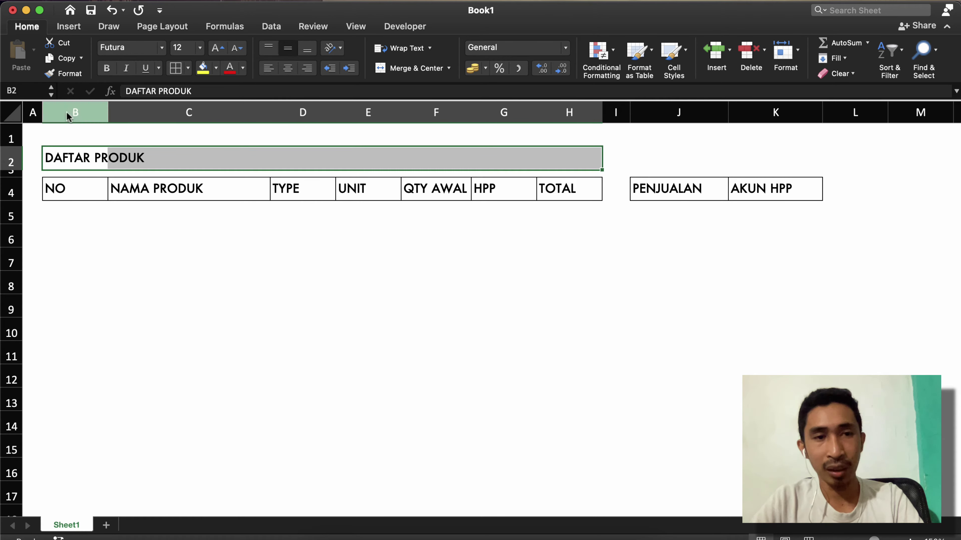
{"action": "left_click", "coordinate": [176, 69]}
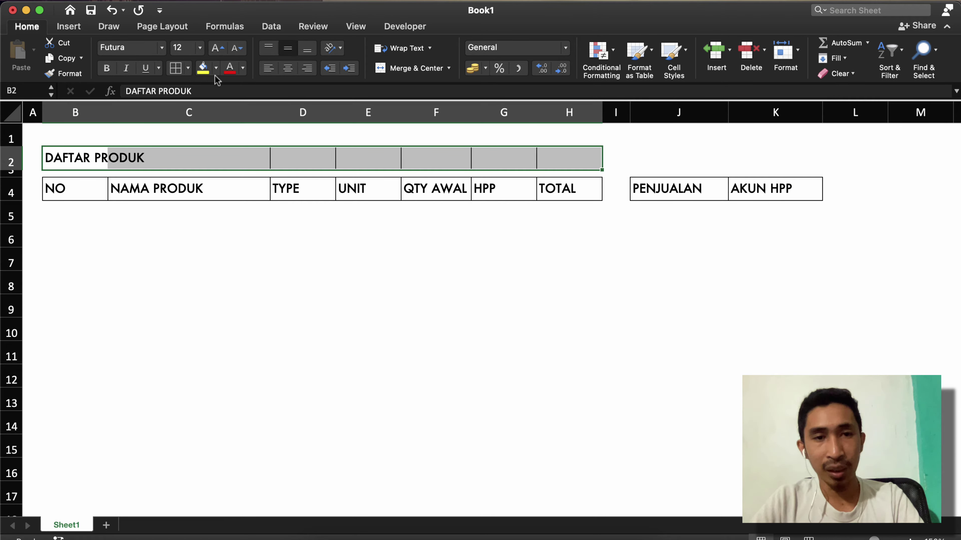
{"action": "left_click", "coordinate": [412, 68]}
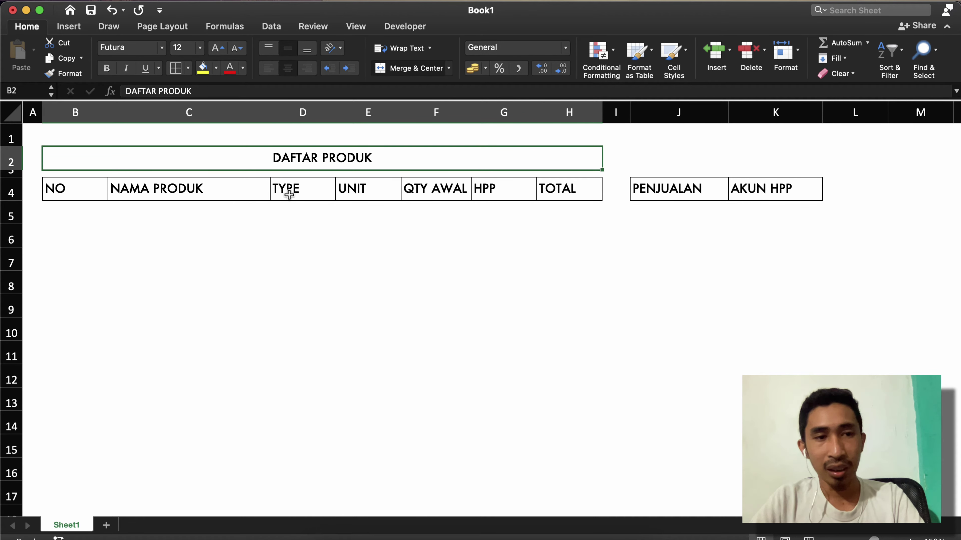
{"action": "left_click", "coordinate": [275, 231]}
{"action": "left_click", "coordinate": [70, 214]}
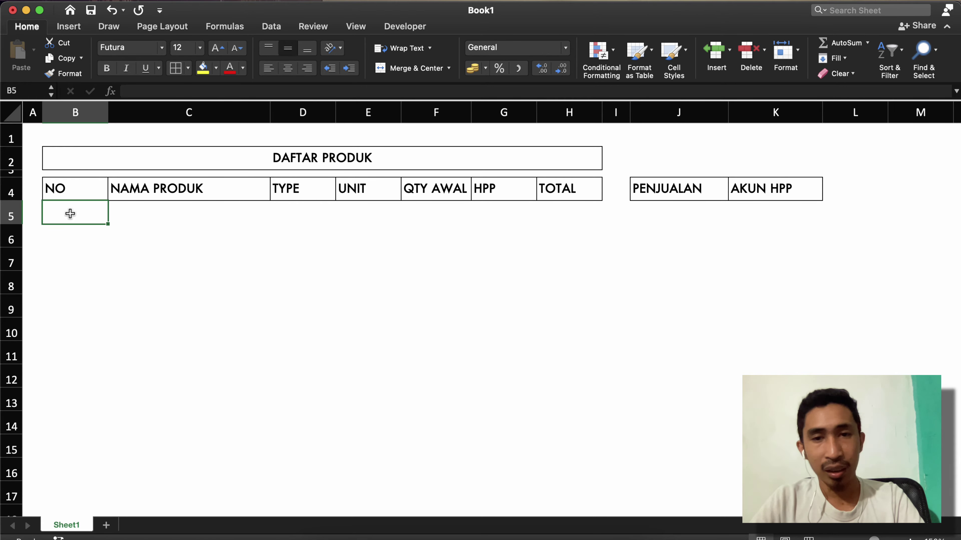
Apply All Borders to the product table body, cells B5:H16, beneath the headings
{"action": "key", "text": "shift+Right"}
{"action": "key", "text": "shift+Right"}
{"action": "key", "text": "shift+Right"}
{"action": "key", "text": "shift+Right"}
{"action": "key", "text": "shift+Right"}
{"action": "key", "text": "shift+Left"}
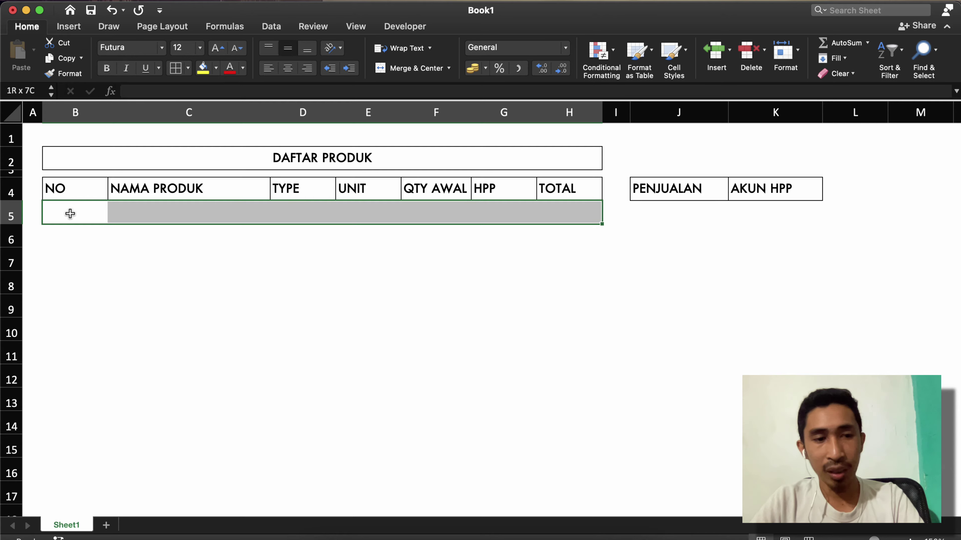
{"action": "key", "text": "shift+Down"}
{"action": "key", "text": "shift+Down"}
{"action": "key", "text": "shift+Down"}
{"action": "key", "text": "shift+Down"}
{"action": "key", "text": "shift+Down"}
{"action": "key", "text": "shift+Down"}
{"action": "key", "text": "shift+Down"}
{"action": "key", "text": "shift+Down"}
{"action": "key", "text": "shift+Down"}
{"action": "key", "text": "shift+Down"}
{"action": "key", "text": "shift+Down"}
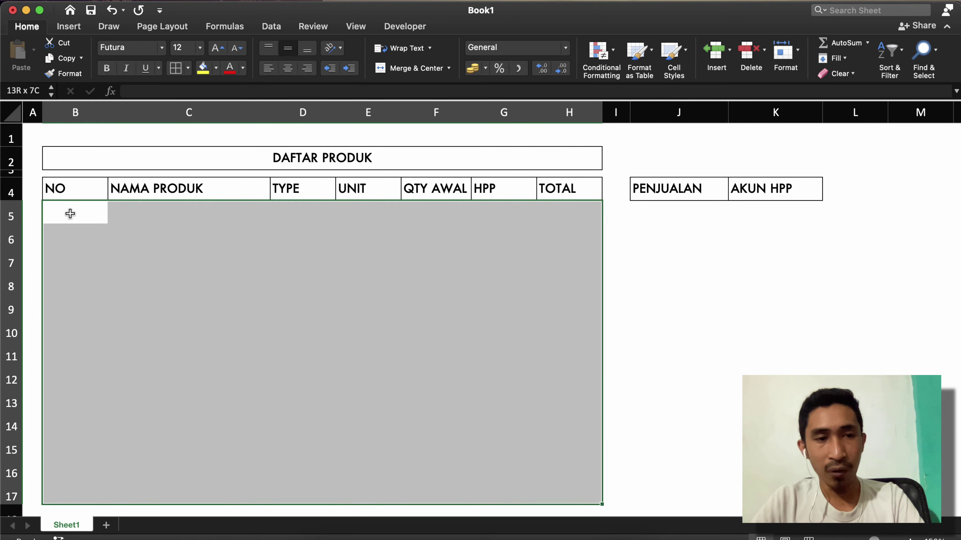
{"action": "scroll", "coordinate": [71, 214], "scroll_direction": "down", "scroll_amount": 1}
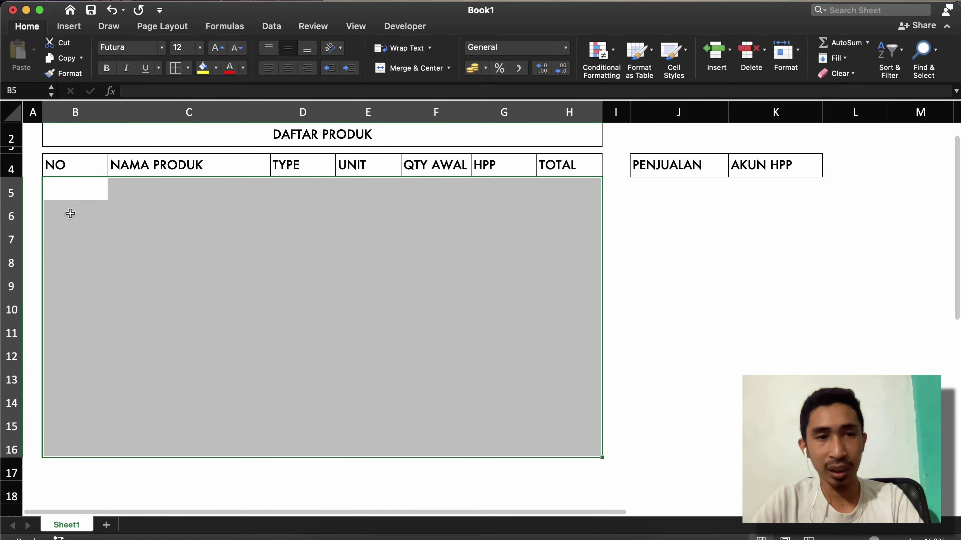
{"action": "scroll", "coordinate": [237, 231], "scroll_direction": "up", "scroll_amount": 1}
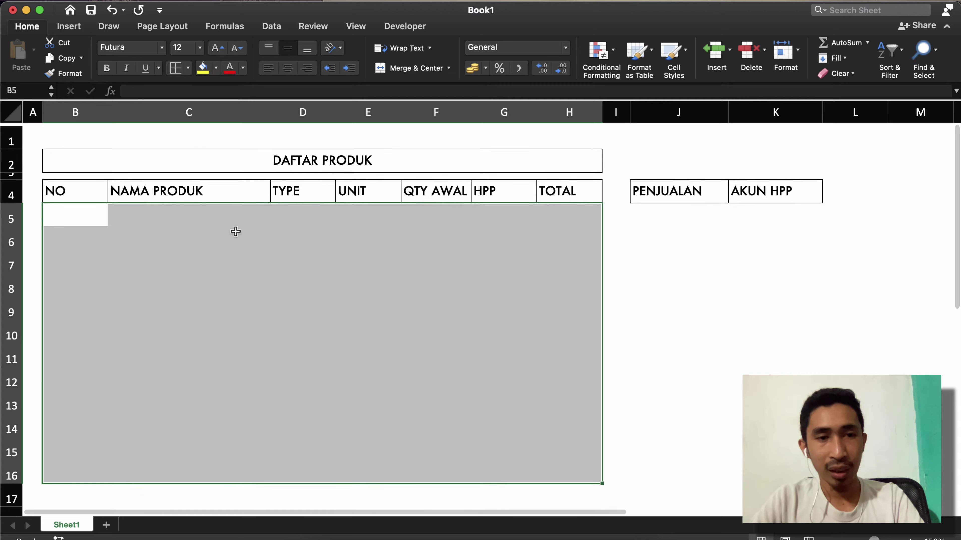
{"action": "left_click", "coordinate": [175, 68]}
{"action": "left_click", "coordinate": [188, 397]}
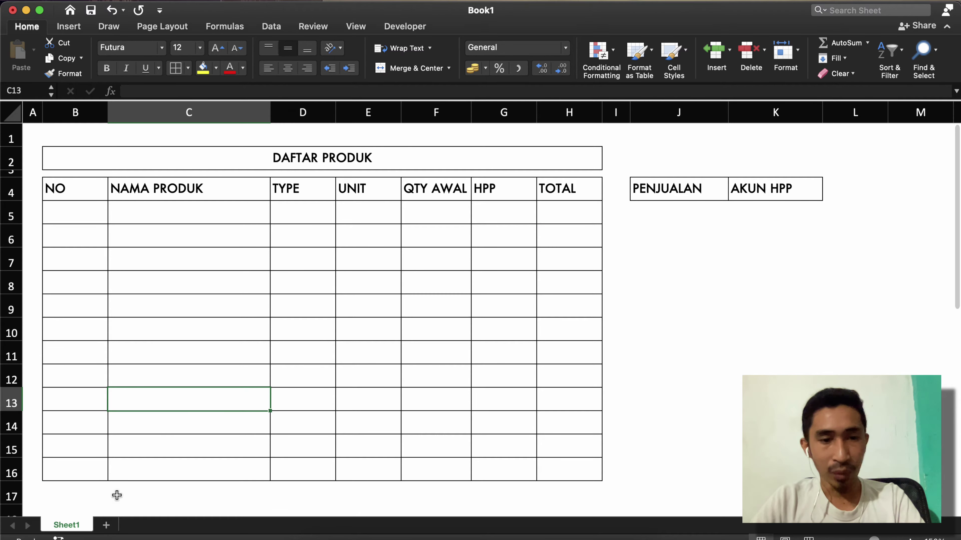
Clear the borders of cells B16:E16 and give that range Outside Borders only
{"action": "left_click", "coordinate": [86, 474]}
{"action": "key", "text": "shift+Right"}
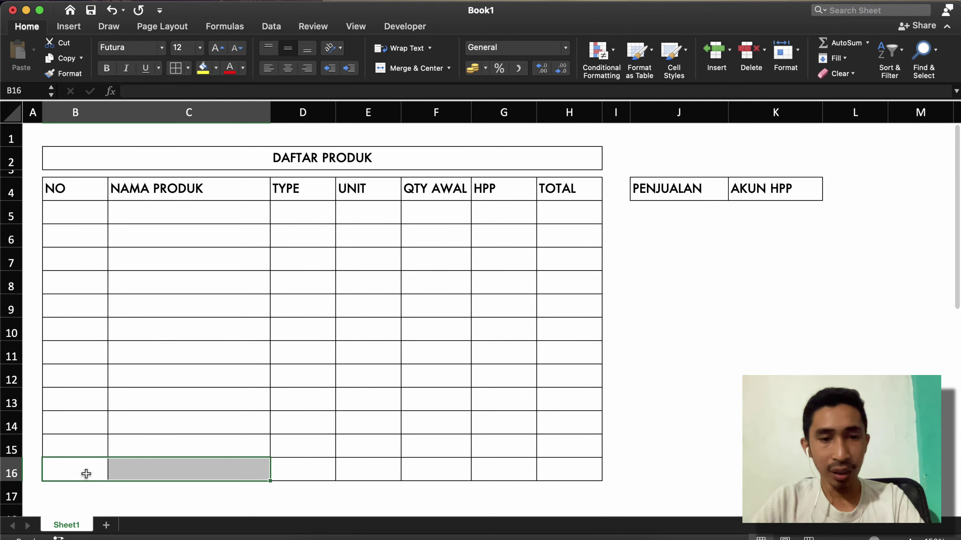
{"action": "key", "text": "shift+Right"}
{"action": "key", "text": "shift+Right"}
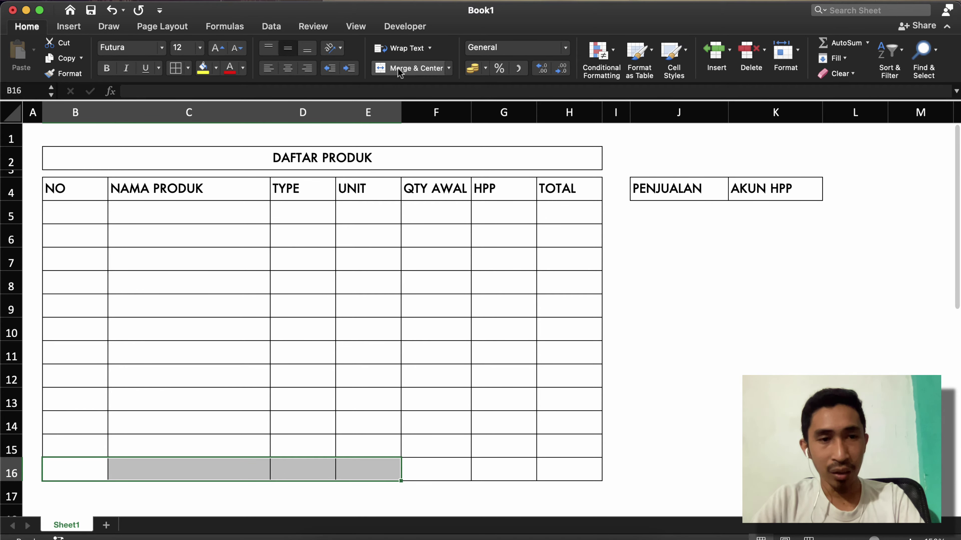
{"action": "left_click", "coordinate": [188, 69]}
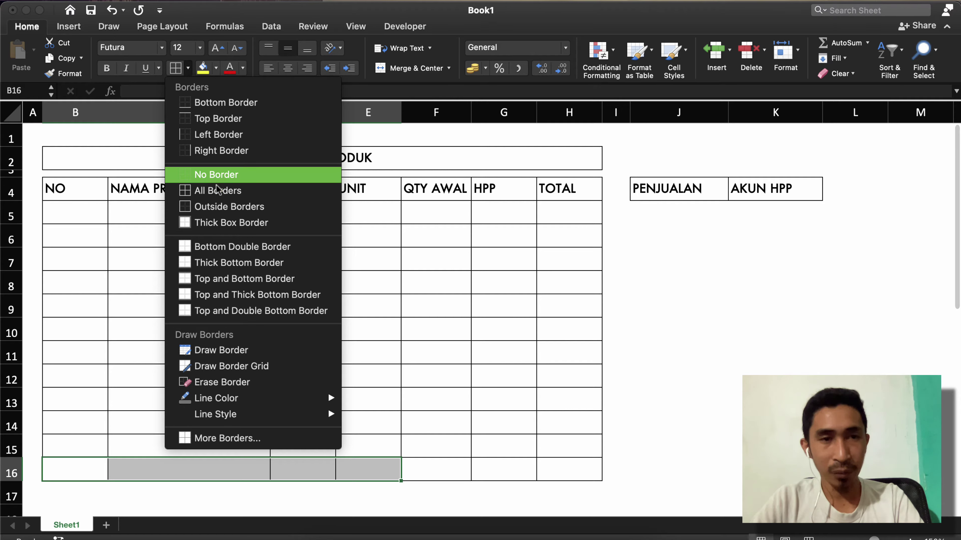
{"action": "left_click", "coordinate": [218, 172]}
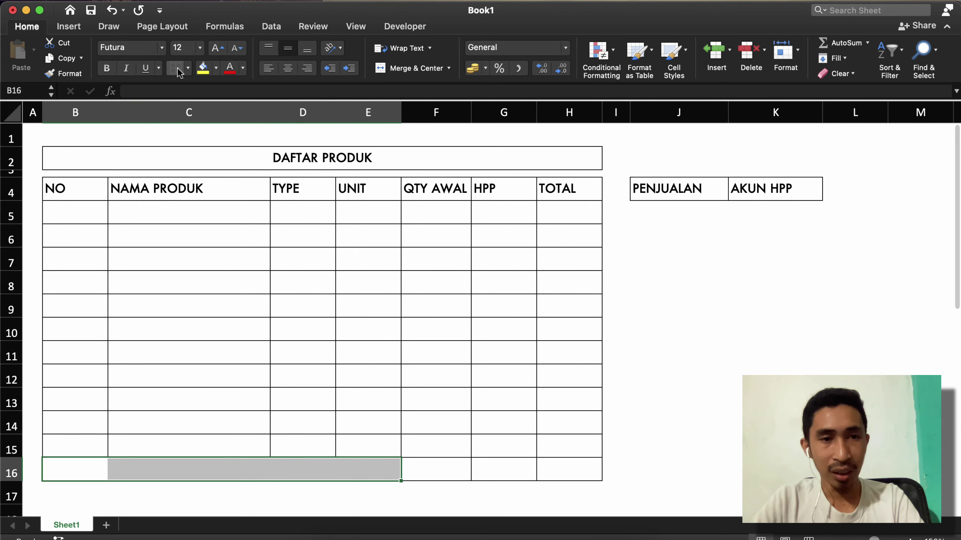
{"action": "left_click", "coordinate": [187, 69]}
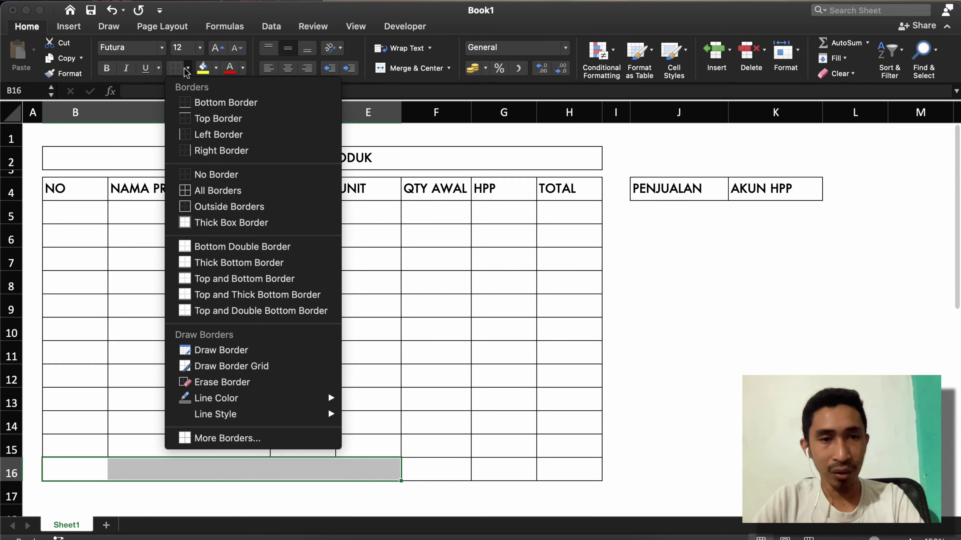
{"action": "left_click", "coordinate": [229, 212]}
{"action": "left_click", "coordinate": [377, 445]}
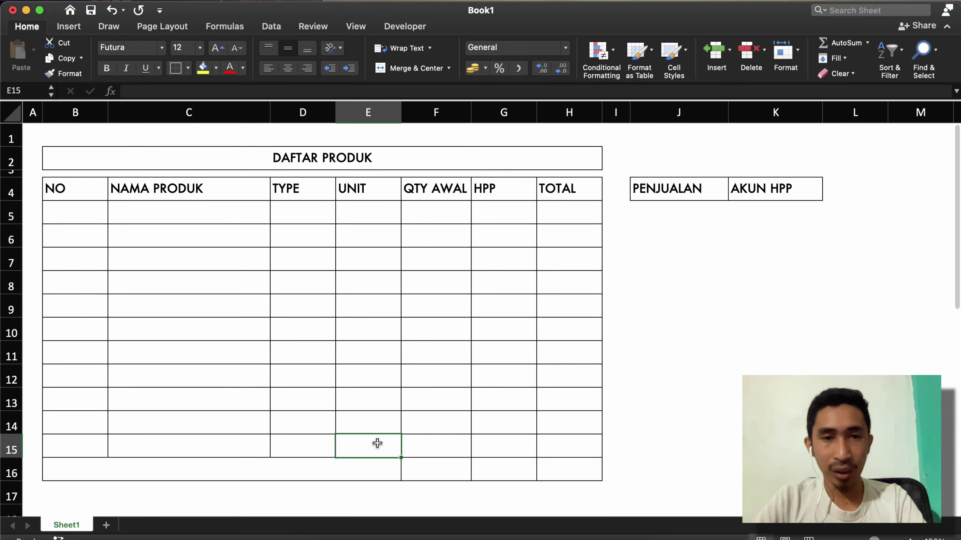
{"action": "left_click", "coordinate": [444, 469]}
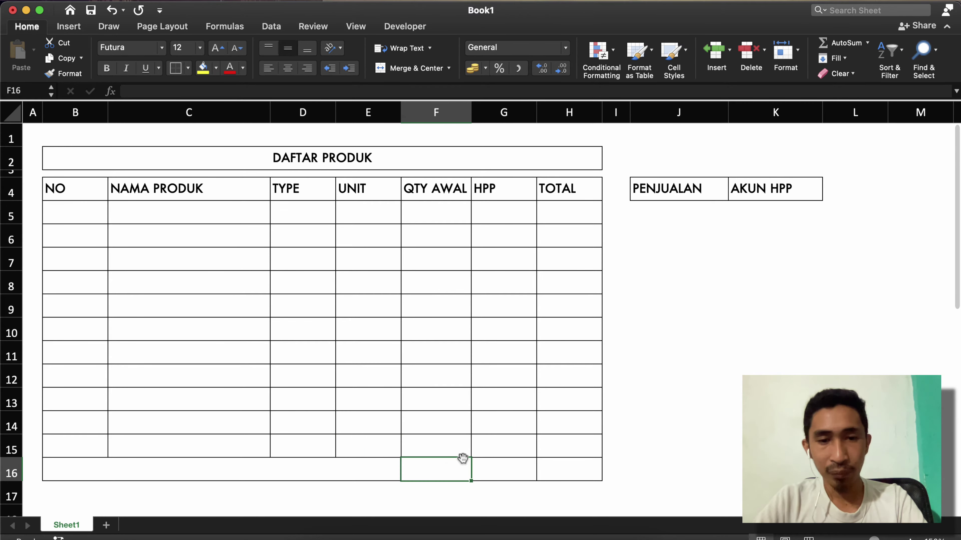
{"action": "left_click", "coordinate": [510, 470]}
{"action": "left_click", "coordinate": [453, 473]}
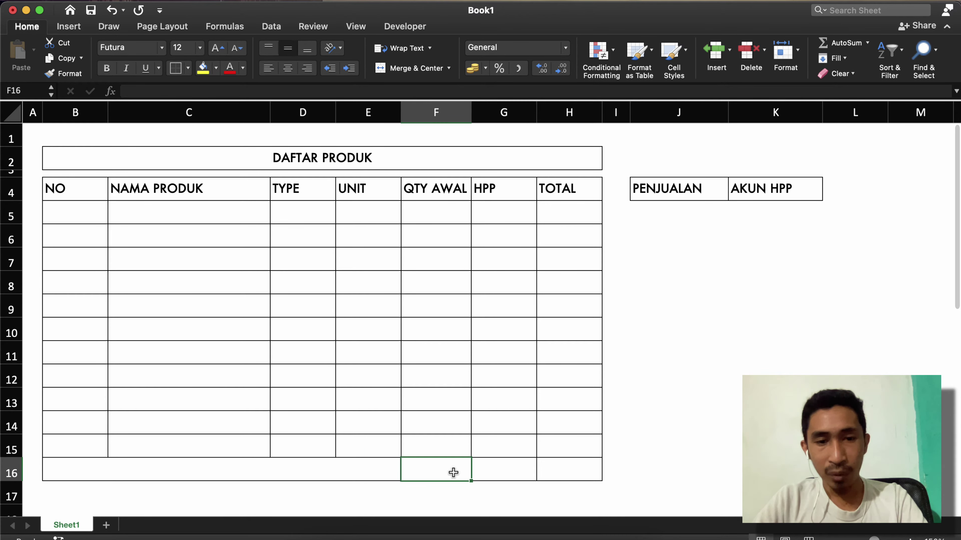
{"action": "left_click", "coordinate": [539, 467]}
{"action": "left_click", "coordinate": [477, 473]}
{"action": "left_click", "coordinate": [414, 468]}
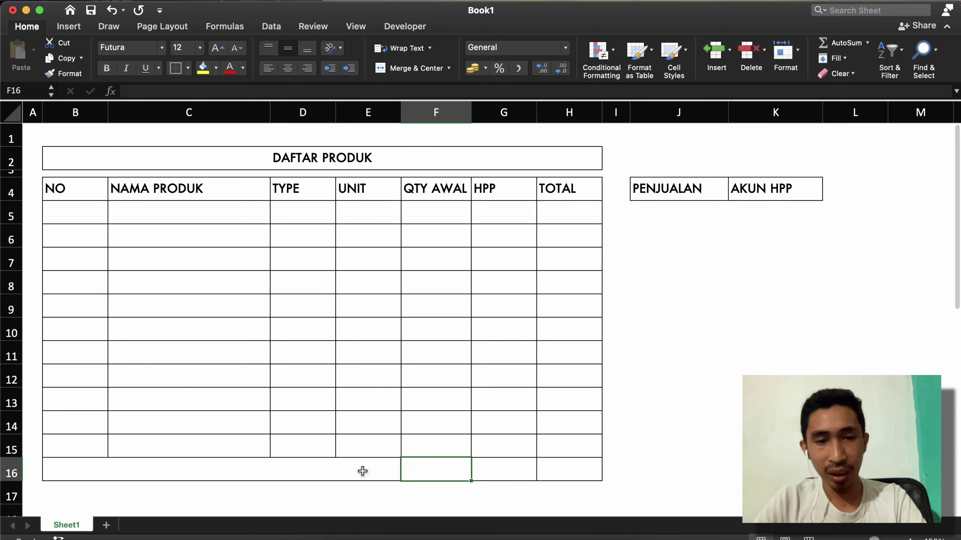
{"action": "left_click", "coordinate": [362, 471]}
{"action": "key", "text": "shift+Right"}
{"action": "key", "text": "shift+Right"}
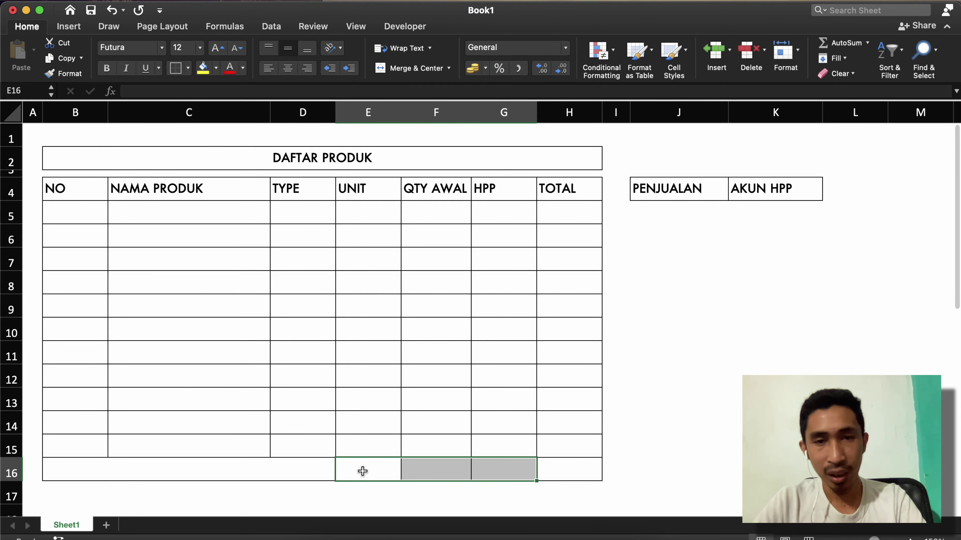
Clear the borders of cells B16:G16 in the table's last row and apply Outside Borders to that range
{"action": "left_click", "coordinate": [69, 469]}
{"action": "key", "text": "shift+Right"}
{"action": "key", "text": "shift+Right"}
{"action": "key", "text": "shift+Right"}
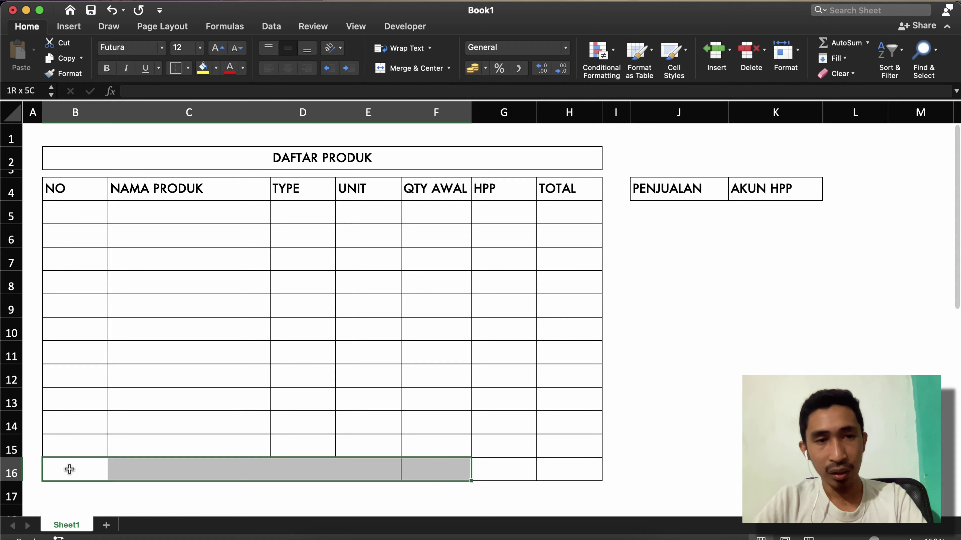
{"action": "left_click", "coordinate": [187, 68]}
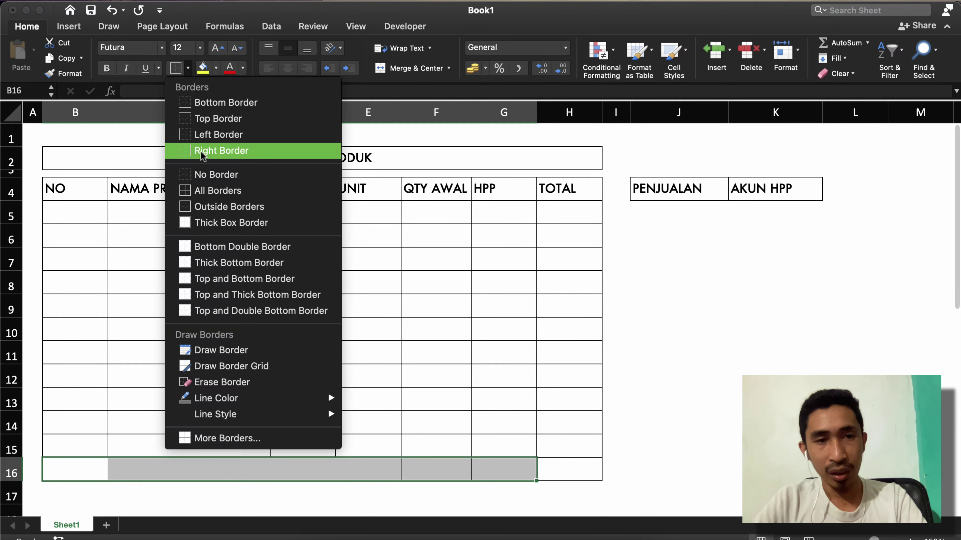
{"action": "left_click", "coordinate": [206, 175]}
{"action": "left_click", "coordinate": [187, 68]}
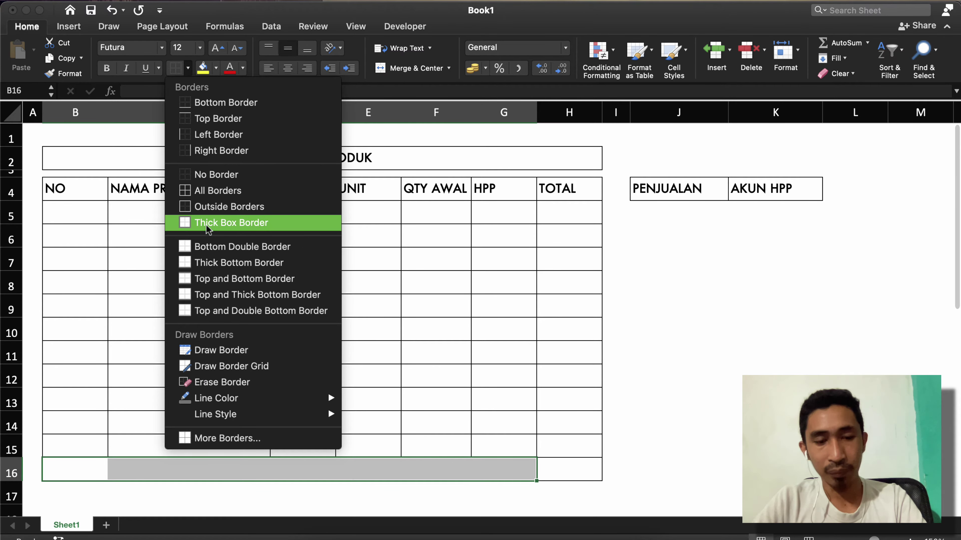
{"action": "left_click", "coordinate": [212, 206]}
{"action": "left_click", "coordinate": [473, 409]}
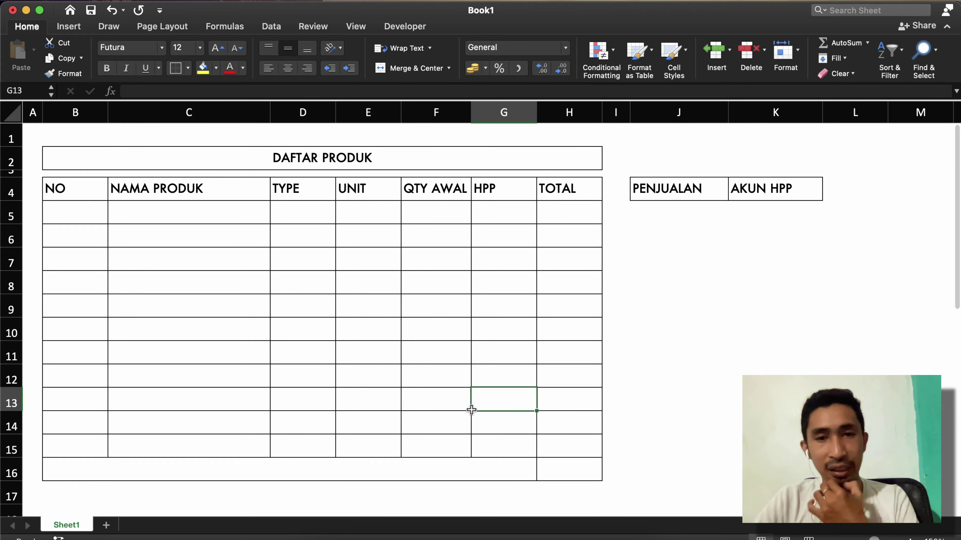
{"action": "left_click", "coordinate": [574, 473]}
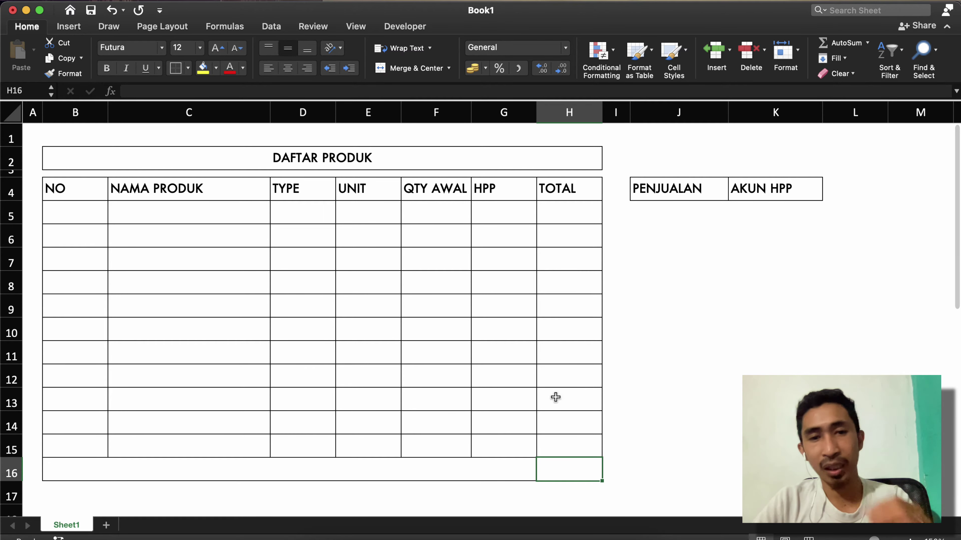
Insert an entire row into the product table at row 9
{"action": "left_click", "coordinate": [434, 301]}
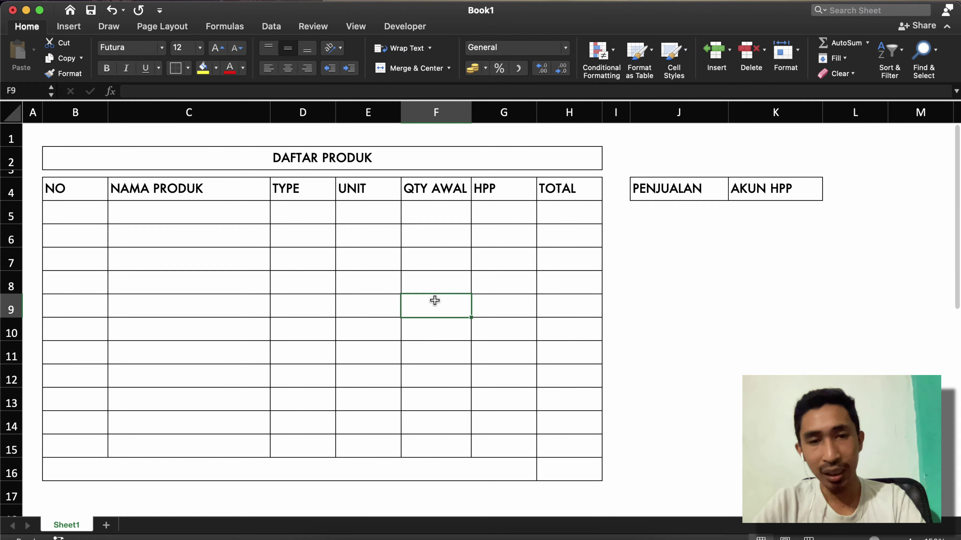
{"action": "right_click", "coordinate": [436, 309]}
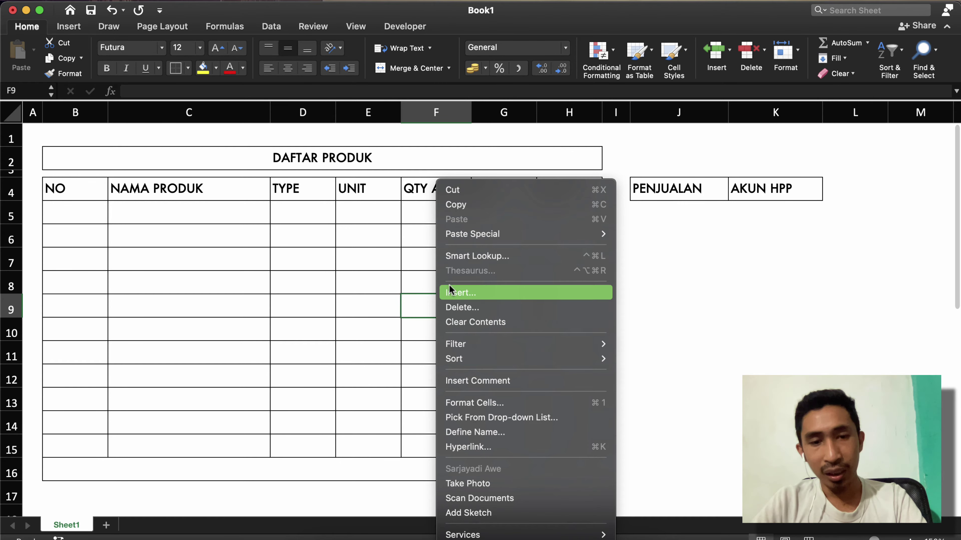
{"action": "left_click", "coordinate": [452, 293]}
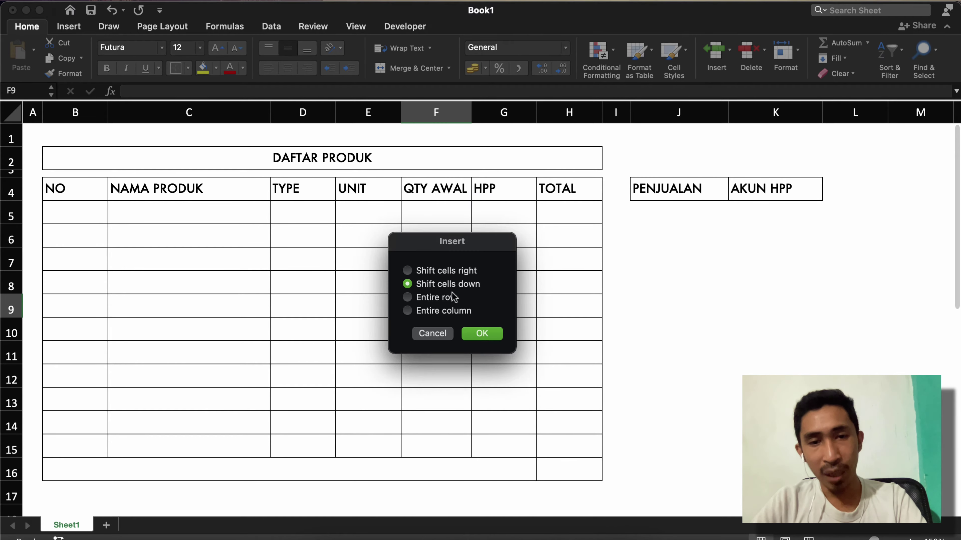
{"action": "left_click", "coordinate": [436, 299]}
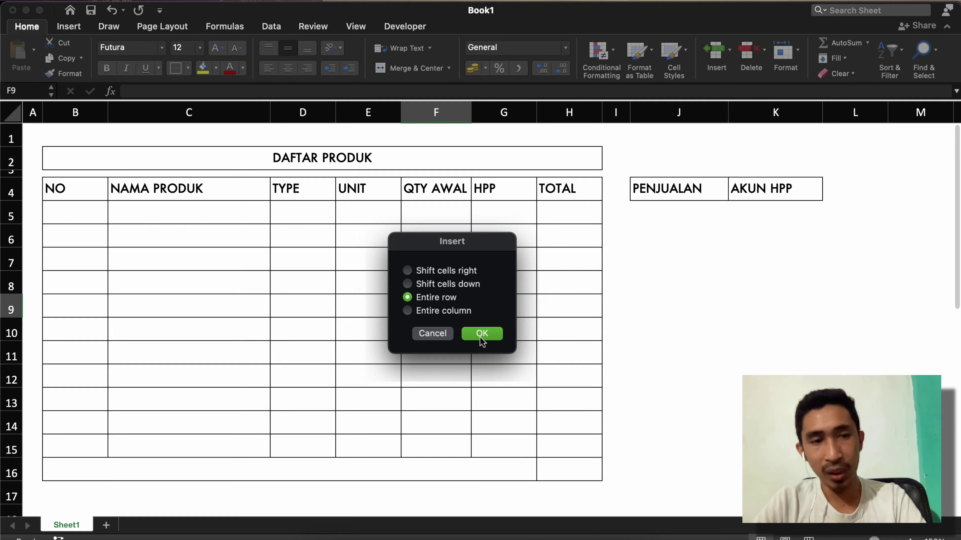
{"action": "left_click", "coordinate": [480, 333]}
Narrow column B, the NO column, to little more than the width of its heading
{"action": "left_click", "coordinate": [103, 297]}
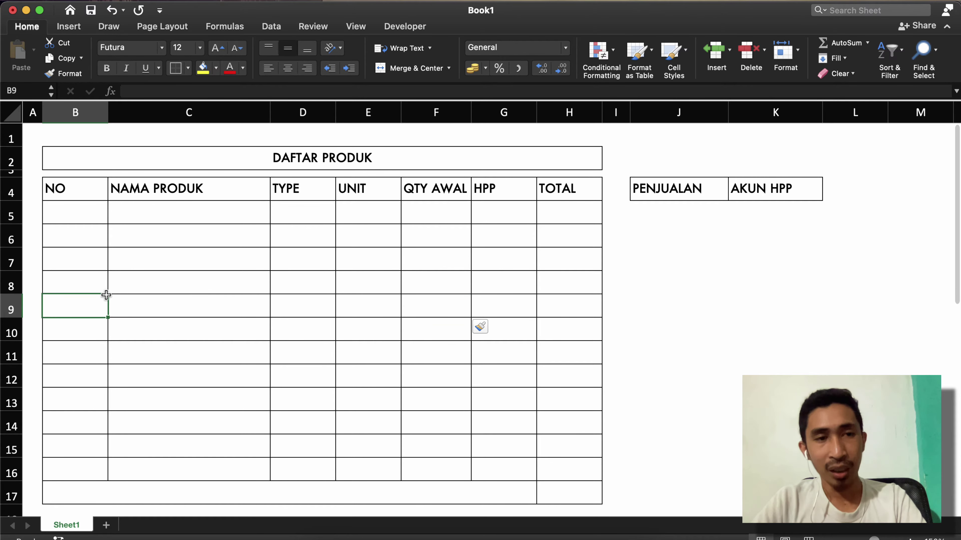
{"action": "left_click", "coordinate": [86, 222]}
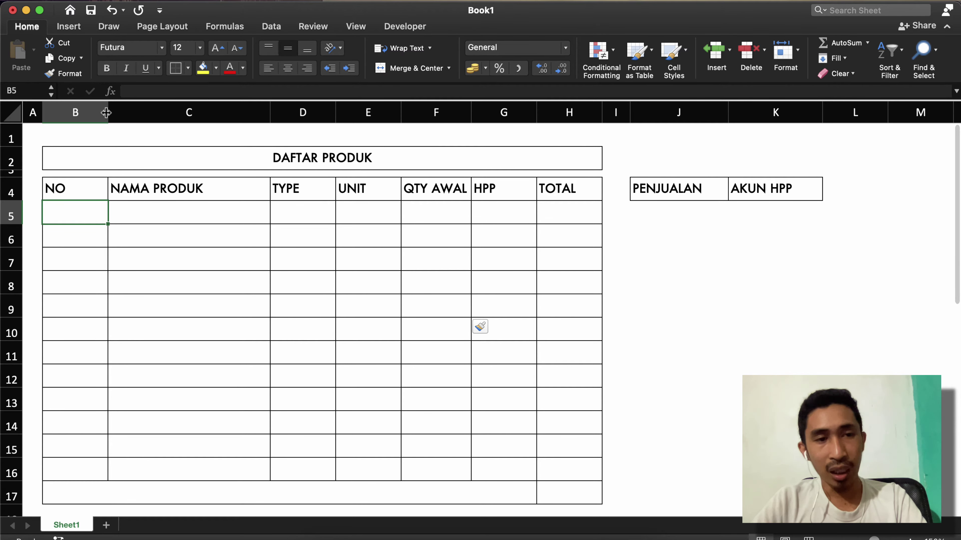
{"action": "left_click_drag", "start_coordinate": [108, 112], "coordinate": [78, 112]}
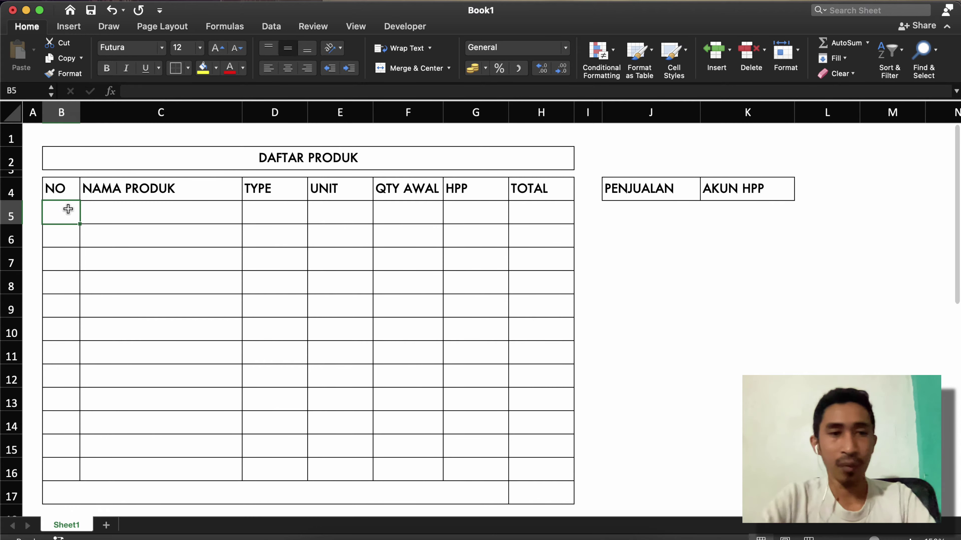
Enter the numbering formula =IF(C5="";"";1) in cell B5 under NO
{"action": "type", "text": "="}
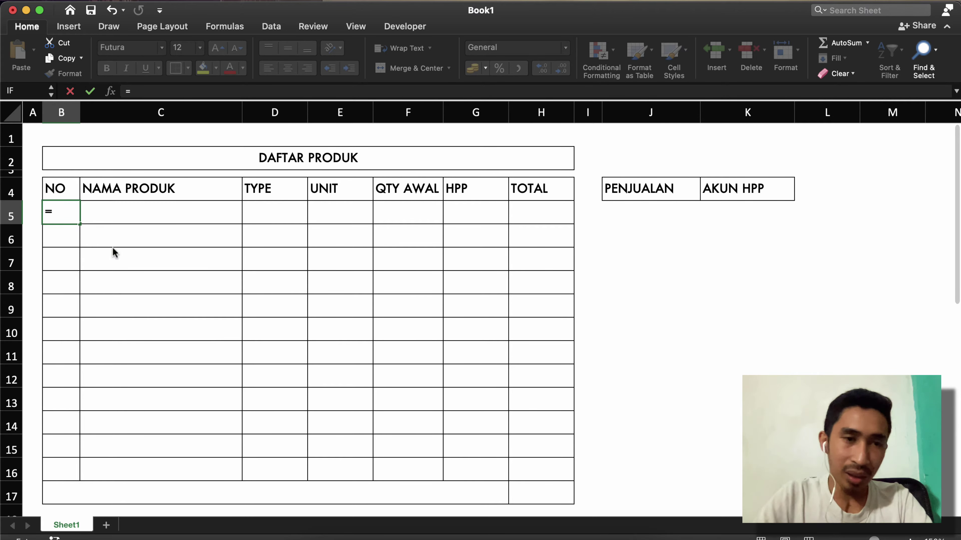
{"action": "type", "text": "IF("}
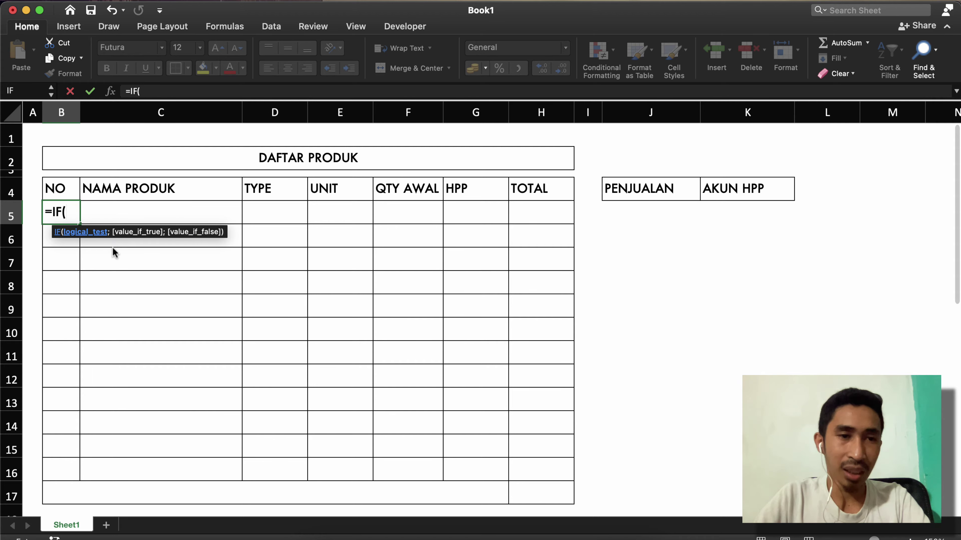
{"action": "left_click", "coordinate": [123, 207]}
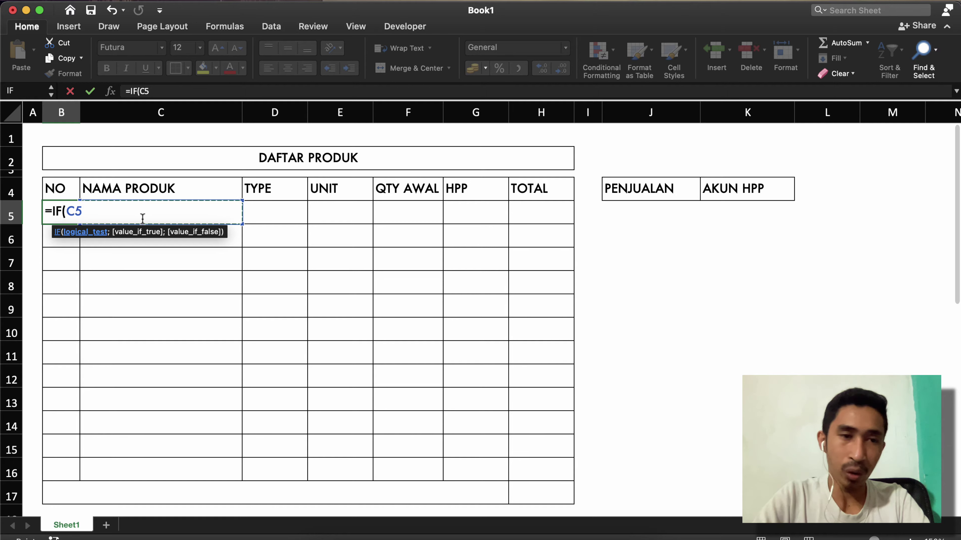
{"action": "type", "text": "="}
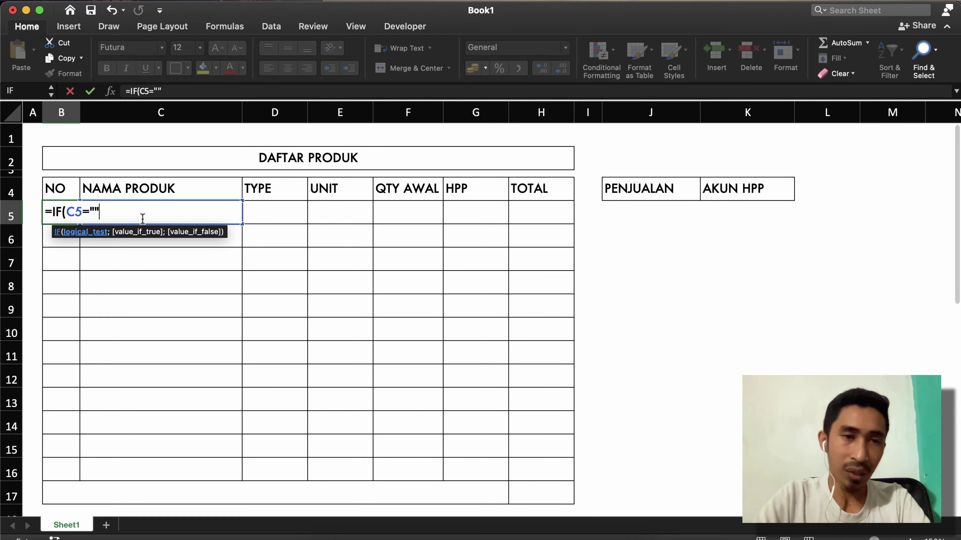
{"action": "type", "text": "\"\";\"\""}
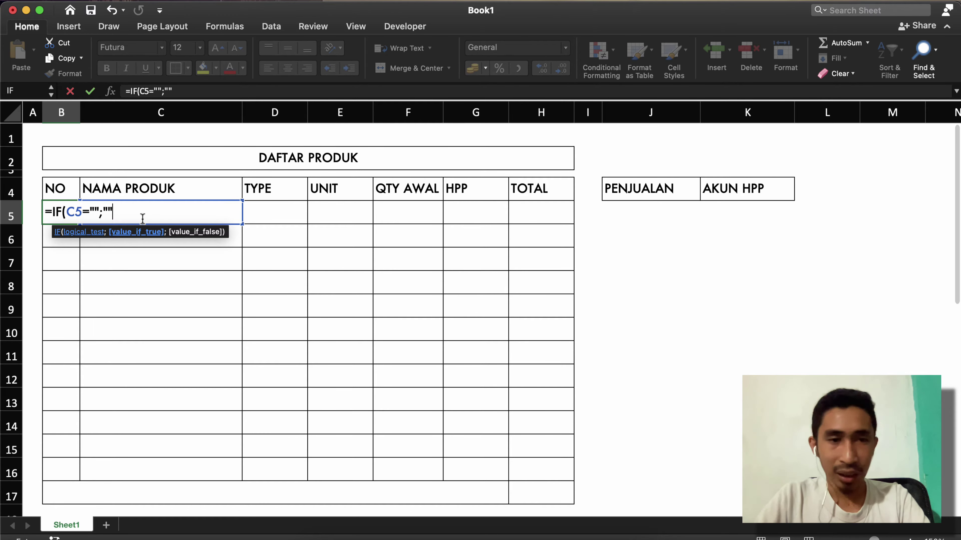
{"action": "type", "text": ";"}
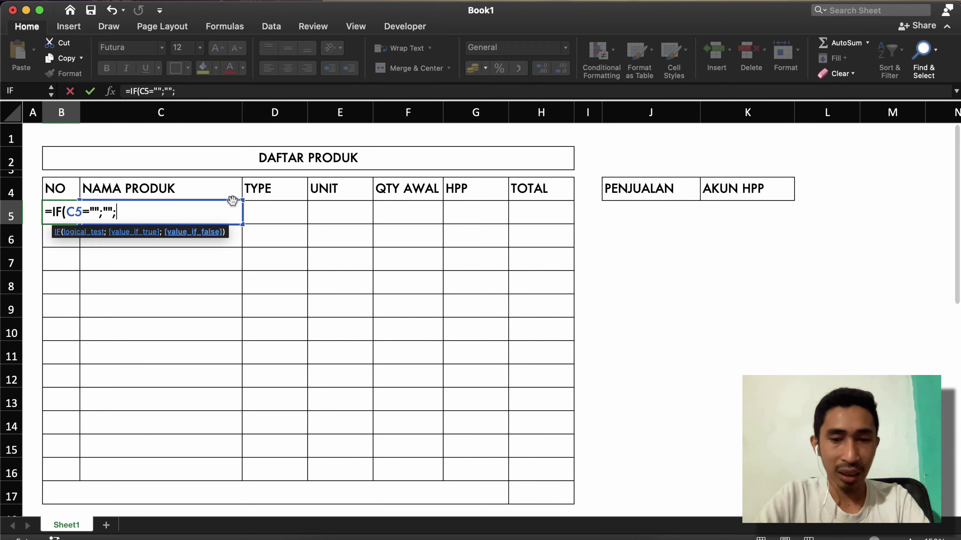
{"action": "type", "text": "1"}
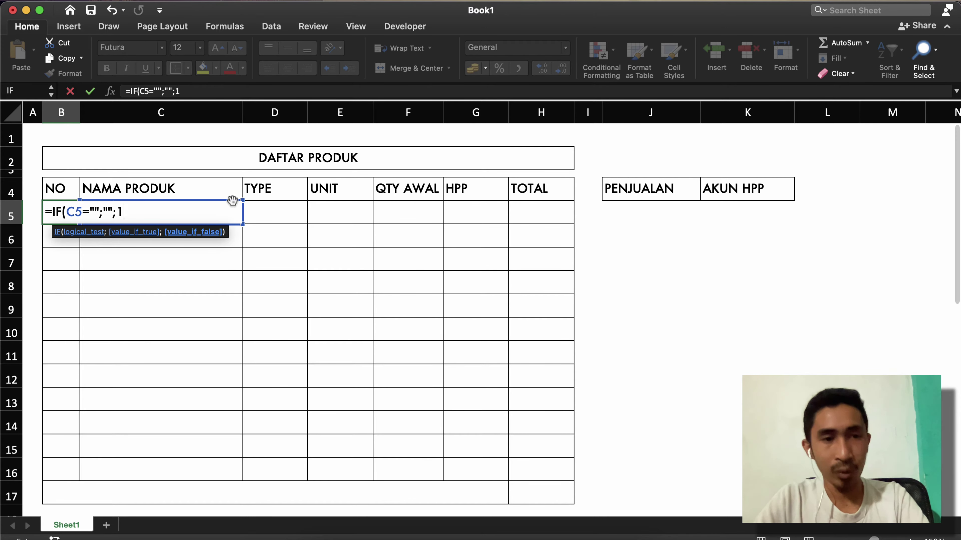
{"action": "type", "text": ")"}
{"action": "key", "text": "Return"}
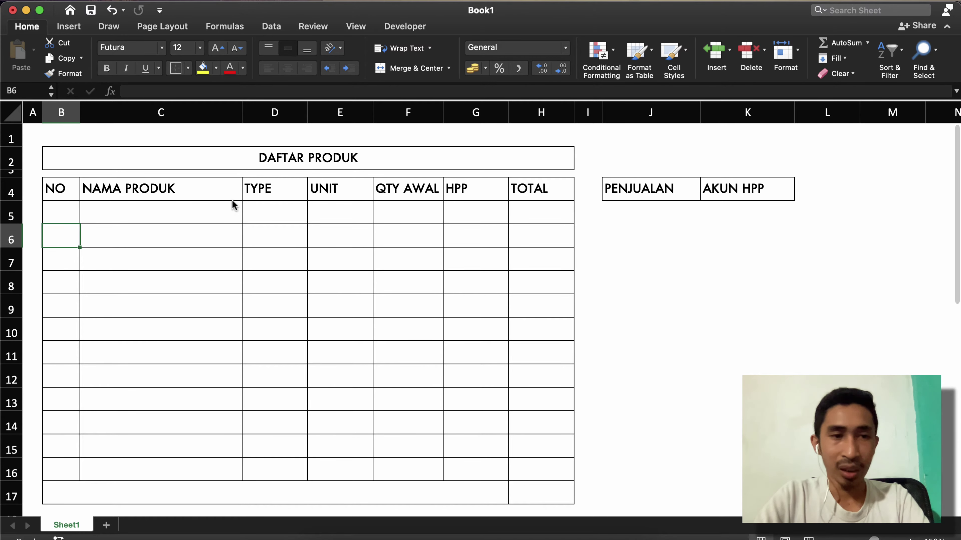
Enter the numbering formula =IF(C6="";"";B5+1) in cell B6 under NO
{"action": "type", "text": "=IF"}
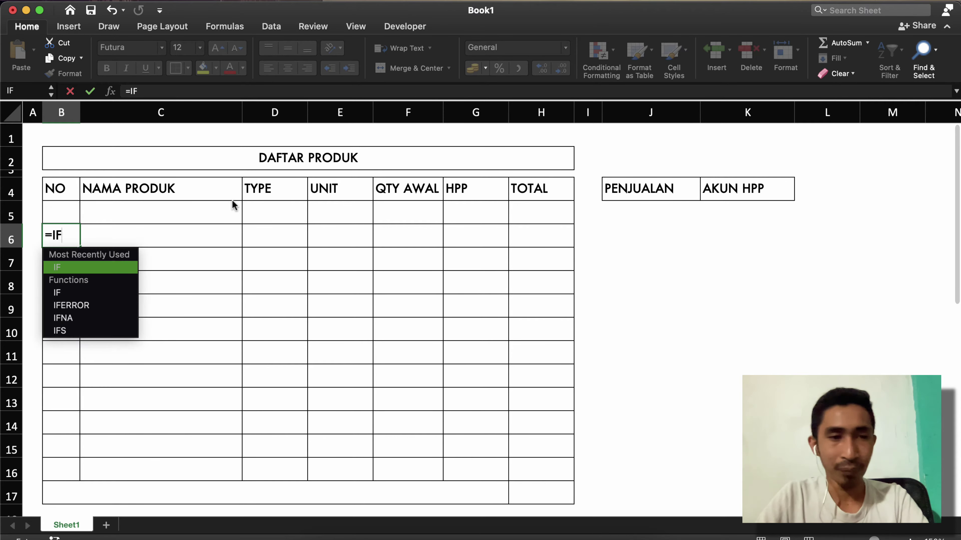
{"action": "type", "text": "("}
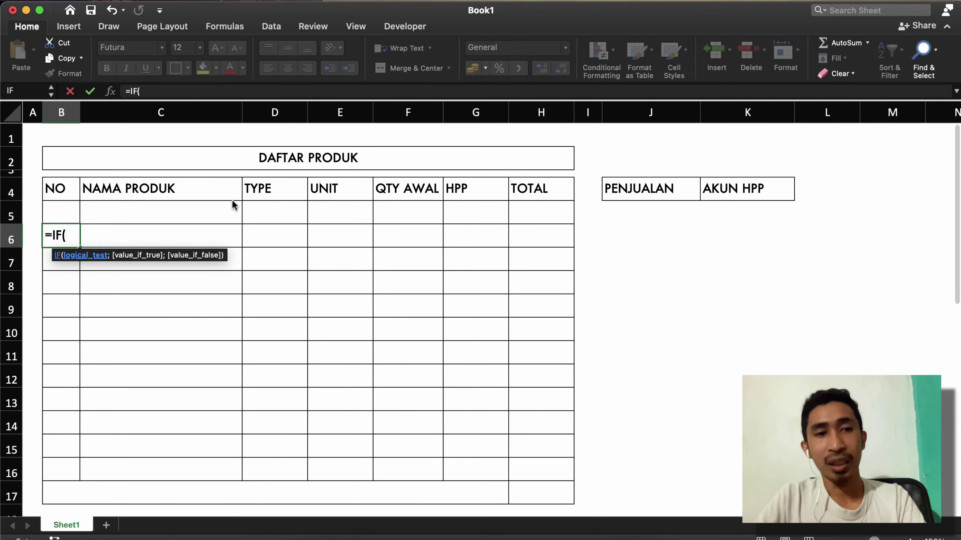
{"action": "key", "text": "Right"}
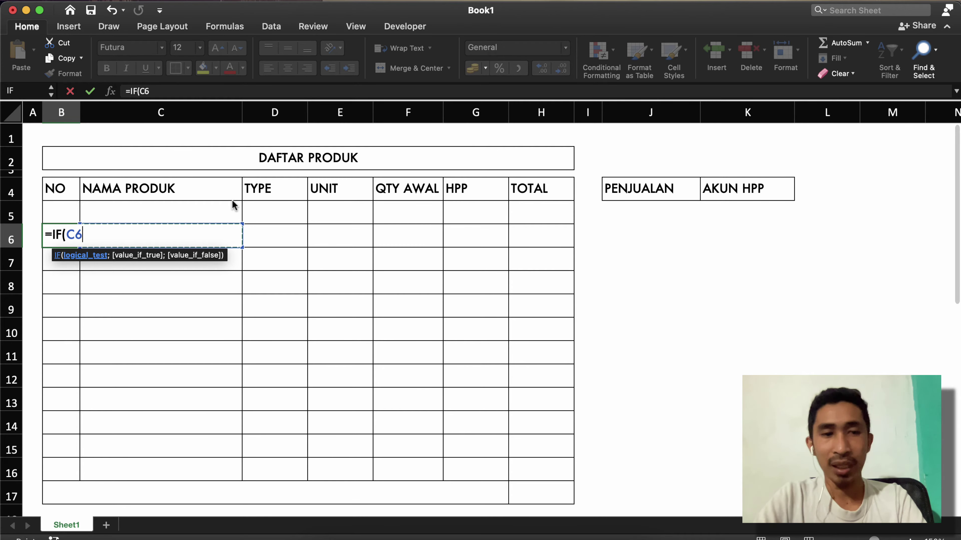
{"action": "type", "text": "=\"\""}
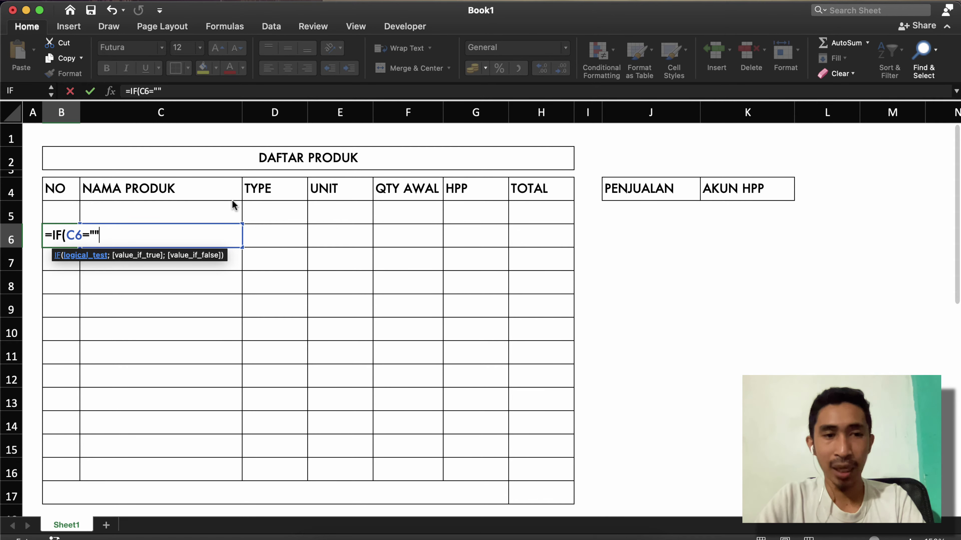
{"action": "type", "text": ";"}
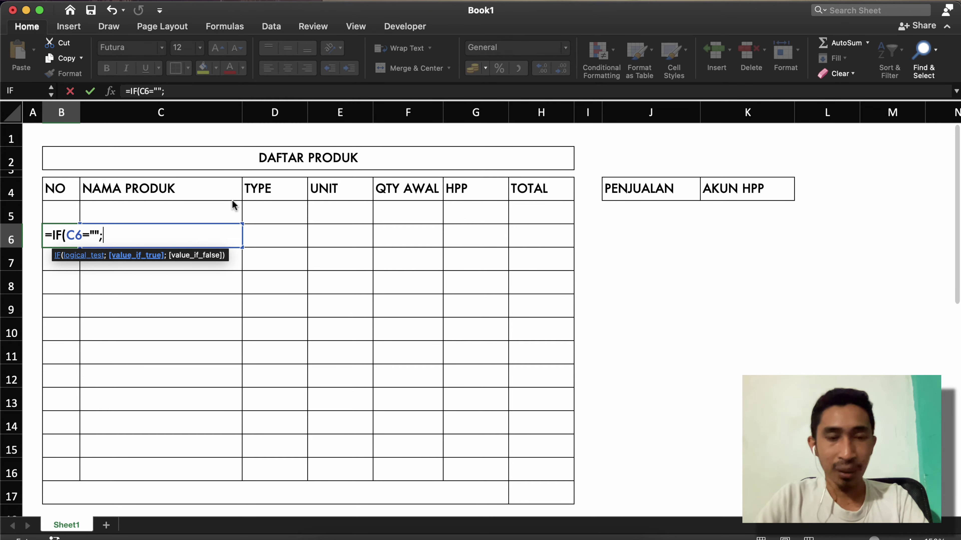
{"action": "type", "text": "\"\";"}
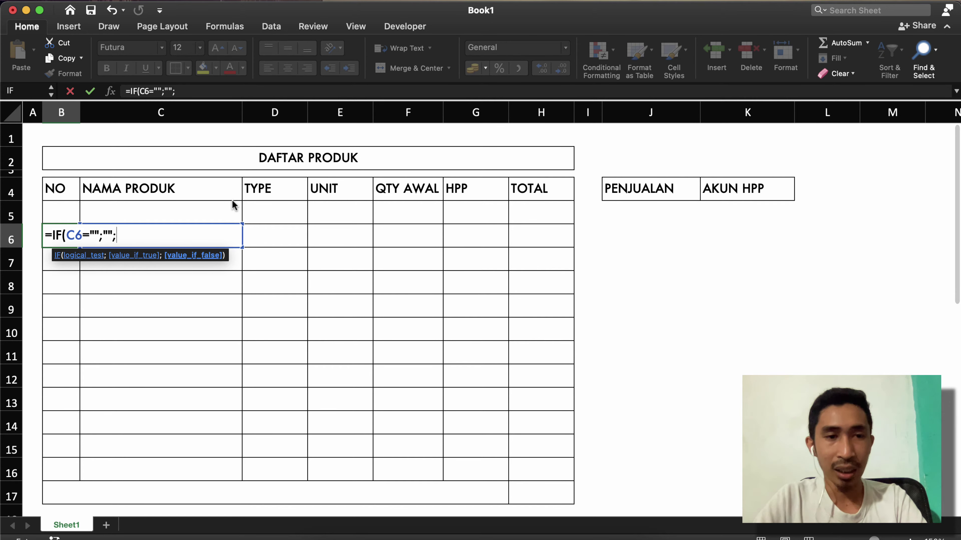
{"action": "key", "text": "Up"}
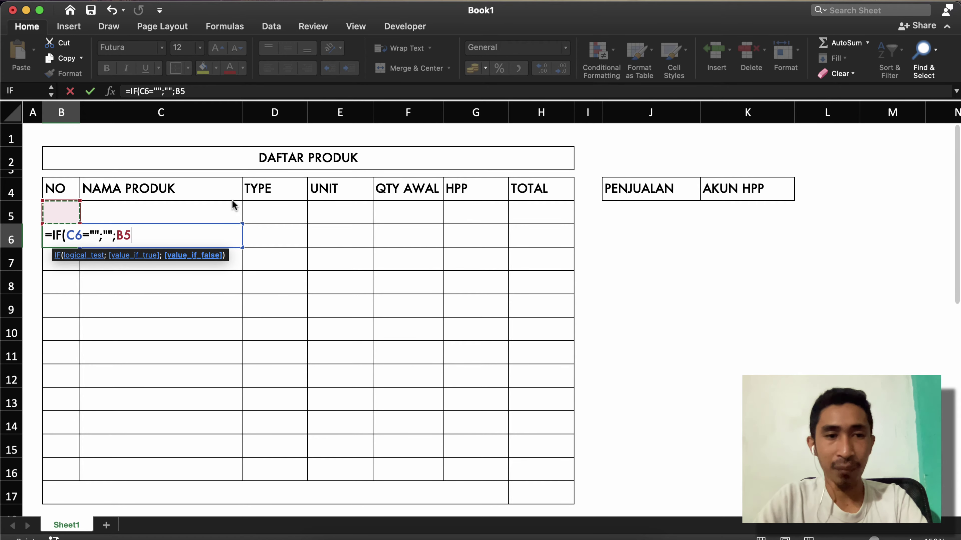
{"action": "type", "text": "+1"}
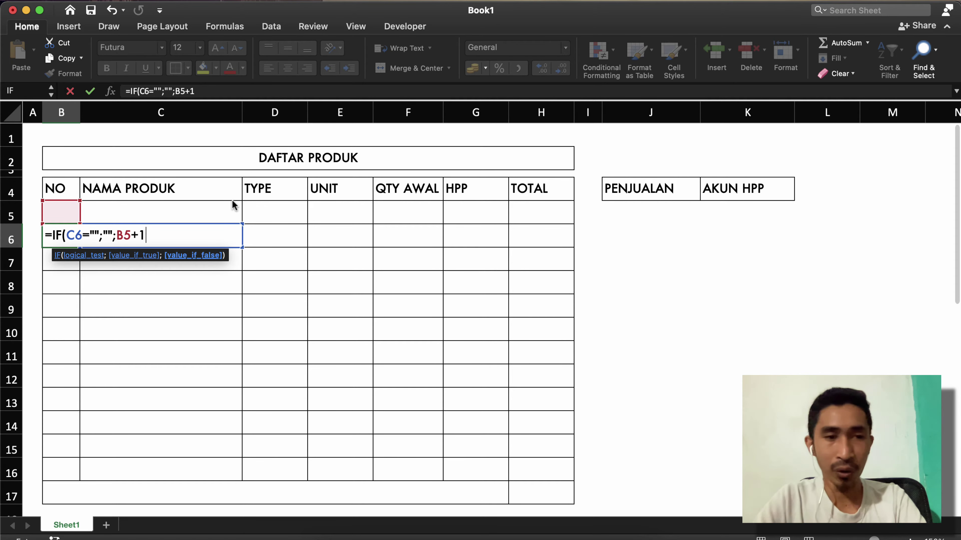
{"action": "type", "text": ")"}
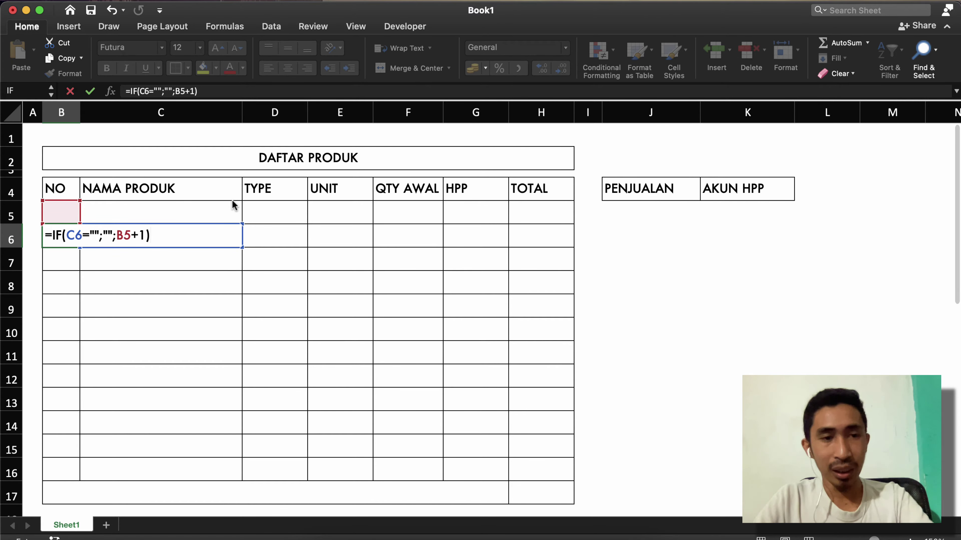
{"action": "key", "text": "Return"}
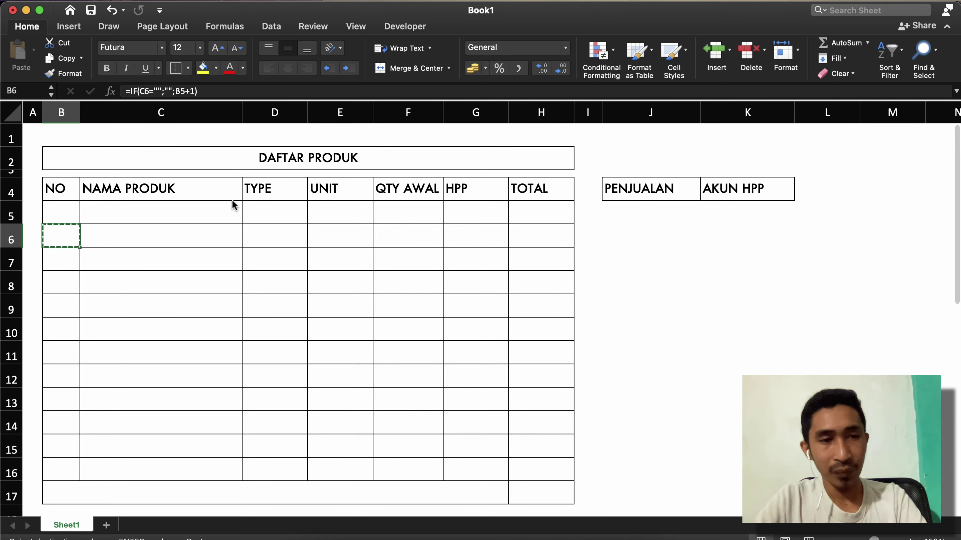
Copy the numbering formula from cell B6 into cells B7:B16 and check the pasted cells
{"action": "key", "text": "super+c"}
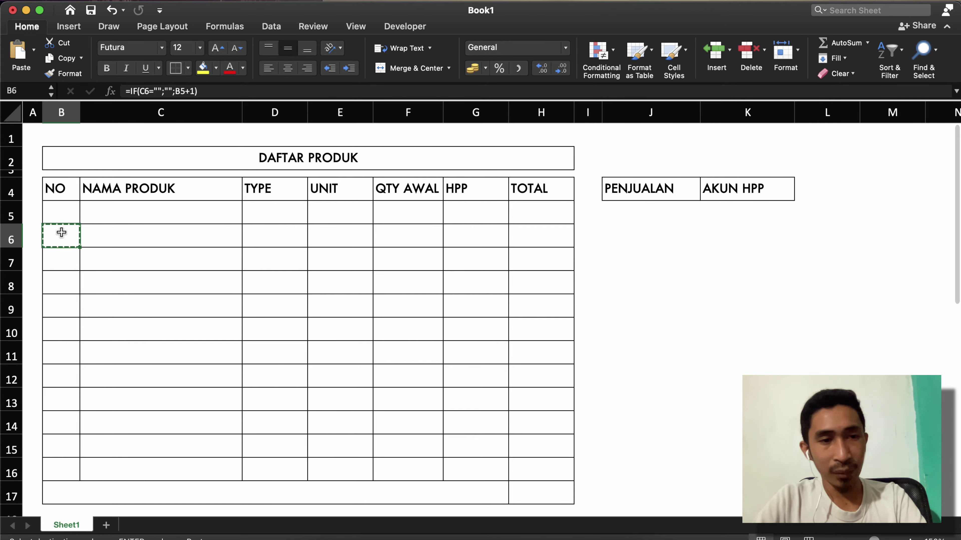
{"action": "right_click", "coordinate": [61, 232]}
{"action": "left_click", "coordinate": [92, 205]}
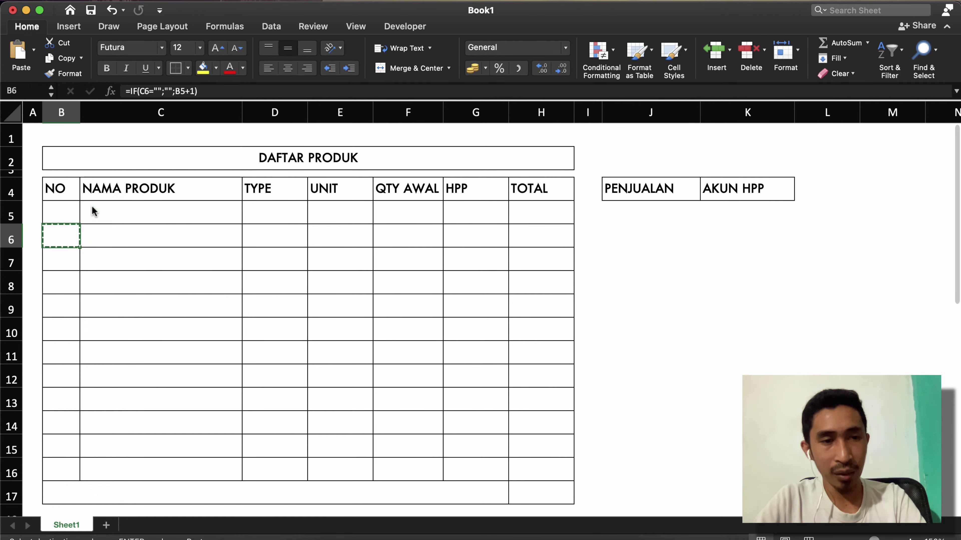
{"action": "left_click", "coordinate": [67, 258]}
{"action": "left_click_drag", "start_coordinate": [67, 258], "coordinate": [69, 475]}
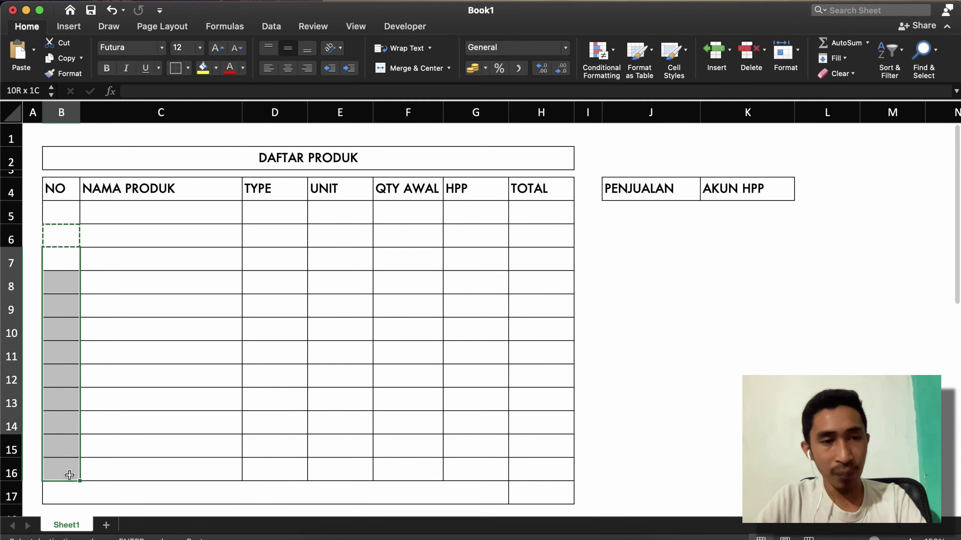
{"action": "right_click", "coordinate": [72, 297]}
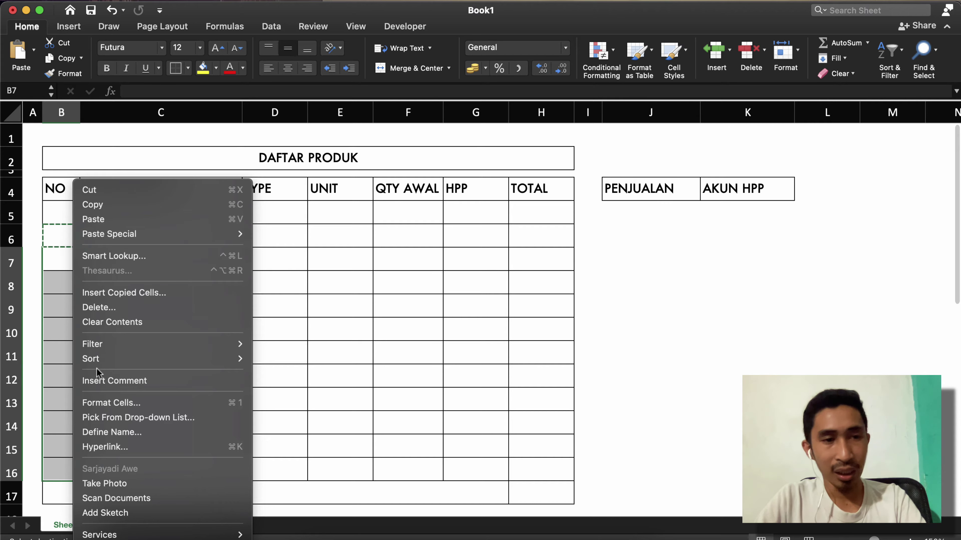
{"action": "left_click", "coordinate": [103, 219]}
{"action": "left_click", "coordinate": [83, 305]}
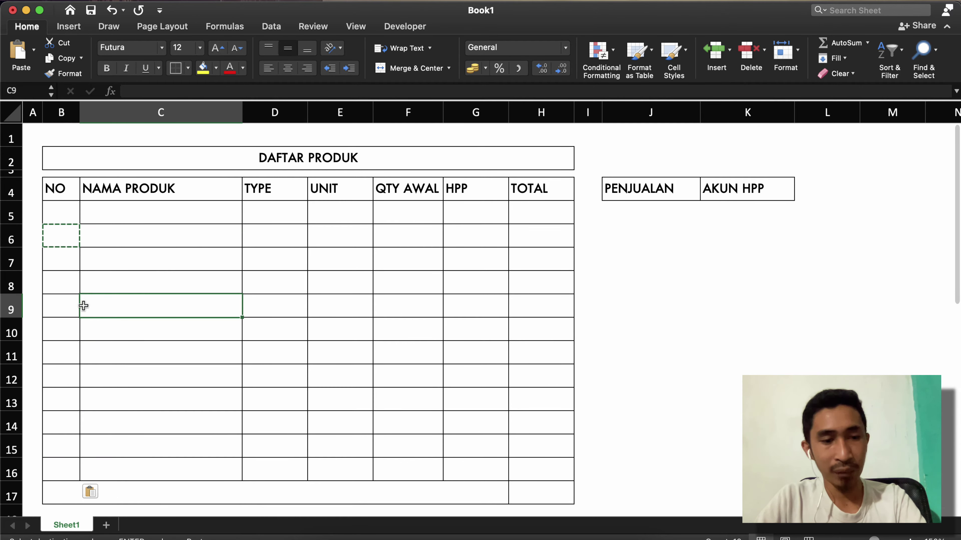
{"action": "left_click", "coordinate": [71, 304]}
{"action": "left_click", "coordinate": [64, 352]}
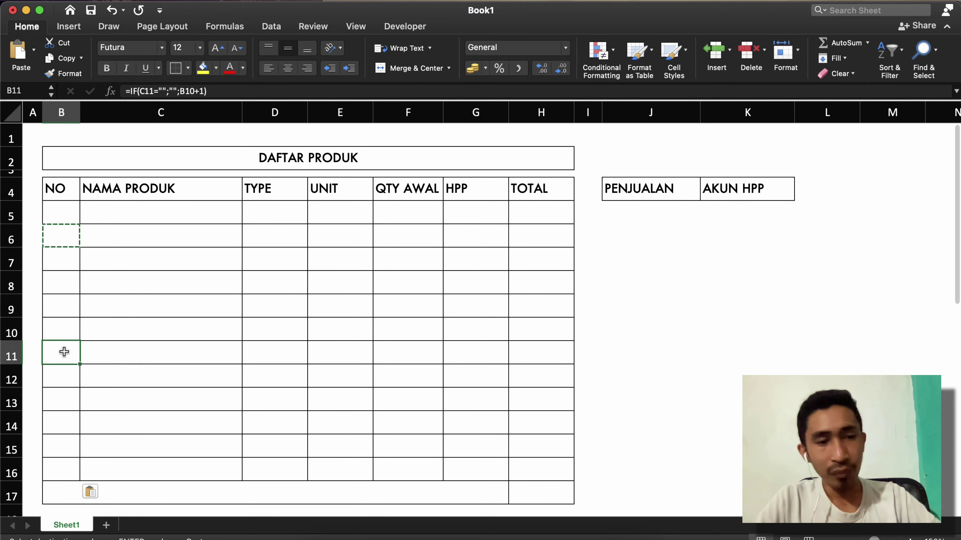
{"action": "key", "text": "Escape"}
{"action": "left_click", "coordinate": [70, 407]}
{"action": "left_click", "coordinate": [80, 478]}
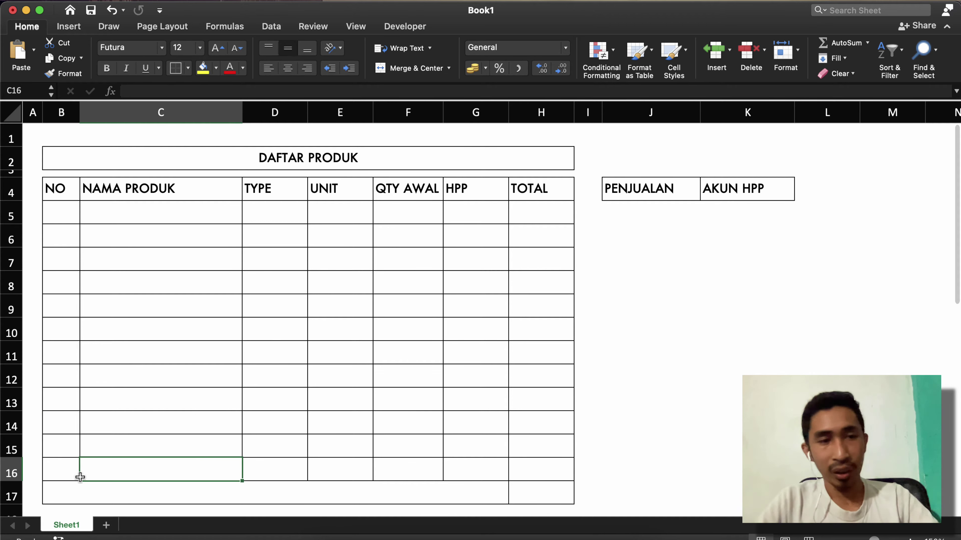
Enter the sample names Produk A, Produk B and Produk C in cells C5:C7 under NAMA PRODUK
{"action": "left_click", "coordinate": [122, 219]}
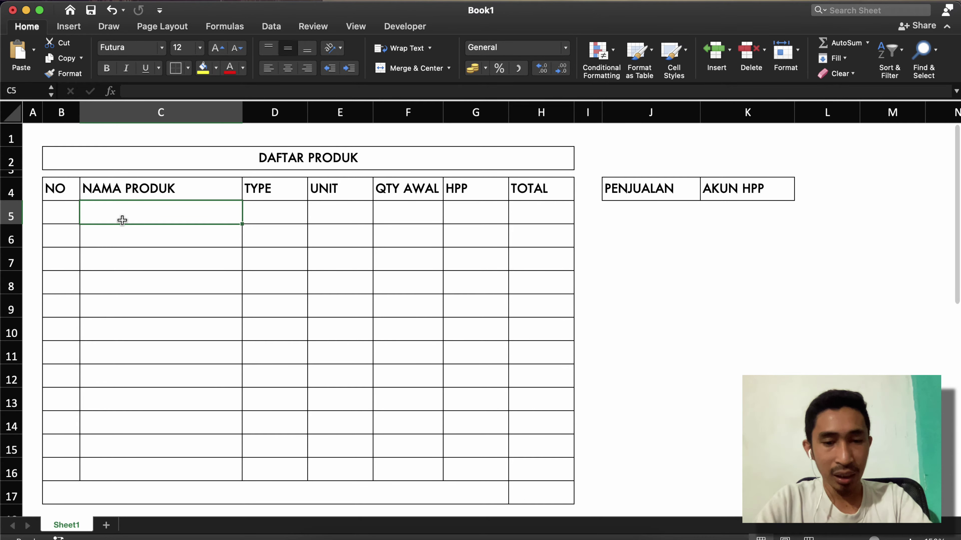
{"action": "type", "text": "PRO"}
{"action": "key", "text": "BackSpace"}
{"action": "key", "text": "BackSpace"}
{"action": "type", "text": "ro"}
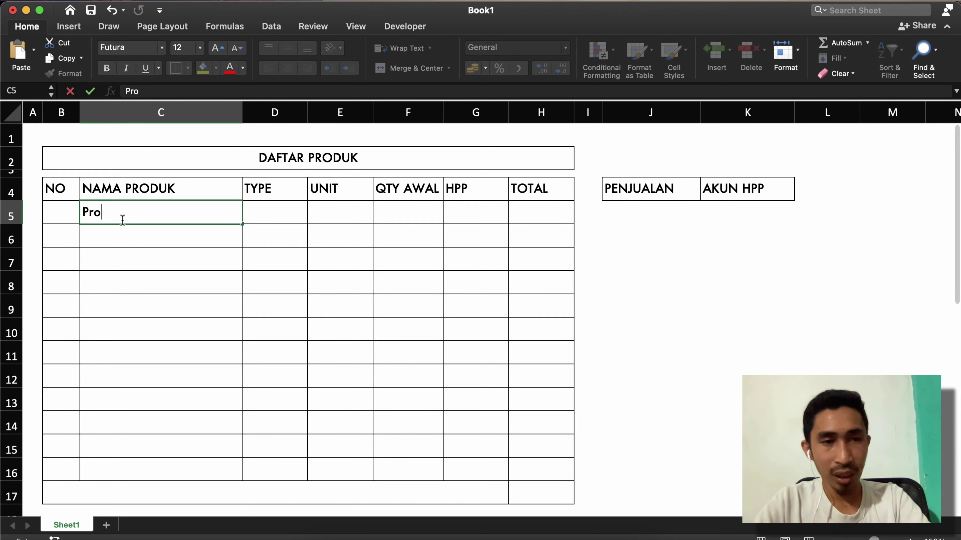
{"action": "type", "text": "duk A"}
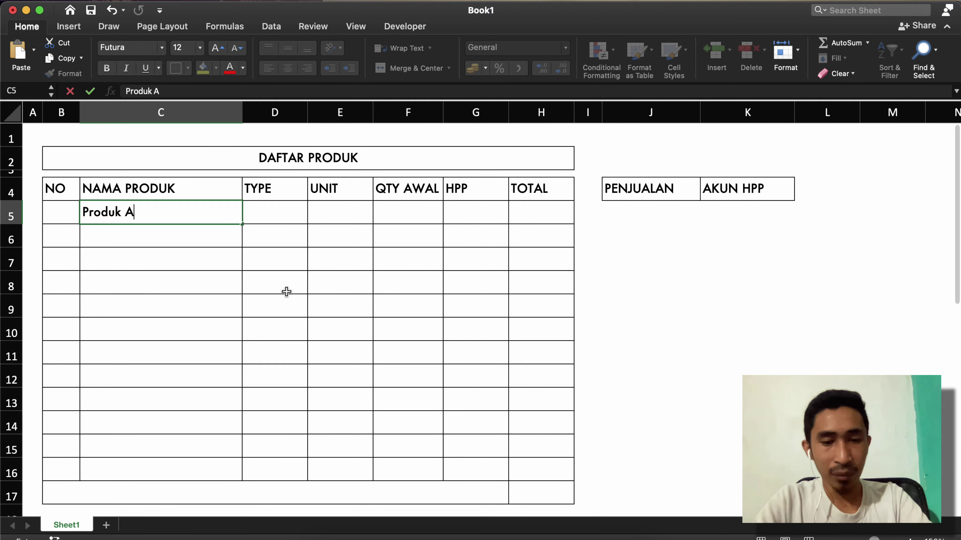
{"action": "key", "text": "Return"}
{"action": "type", "text": "Produ"}
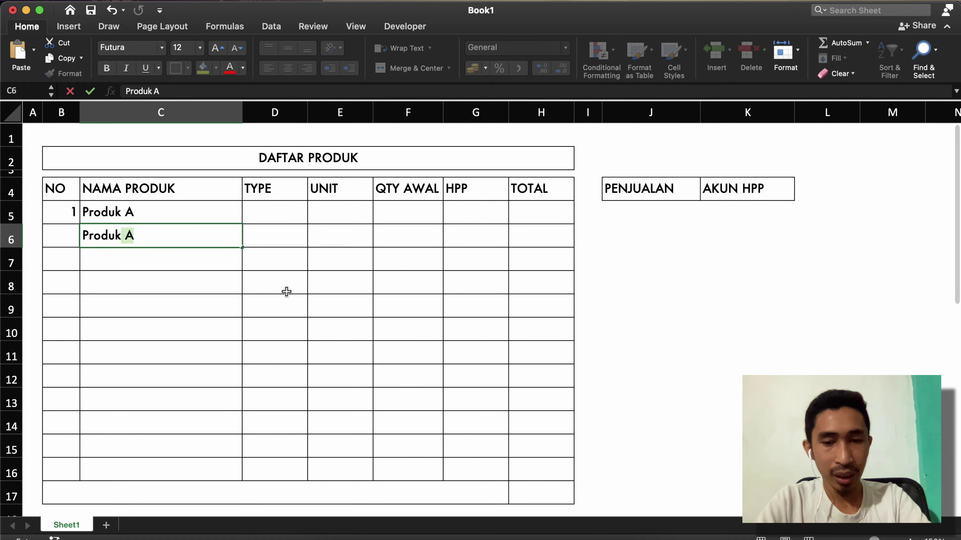
{"action": "type", "text": "k B"}
{"action": "key", "text": "Return"}
{"action": "type", "text": "P"}
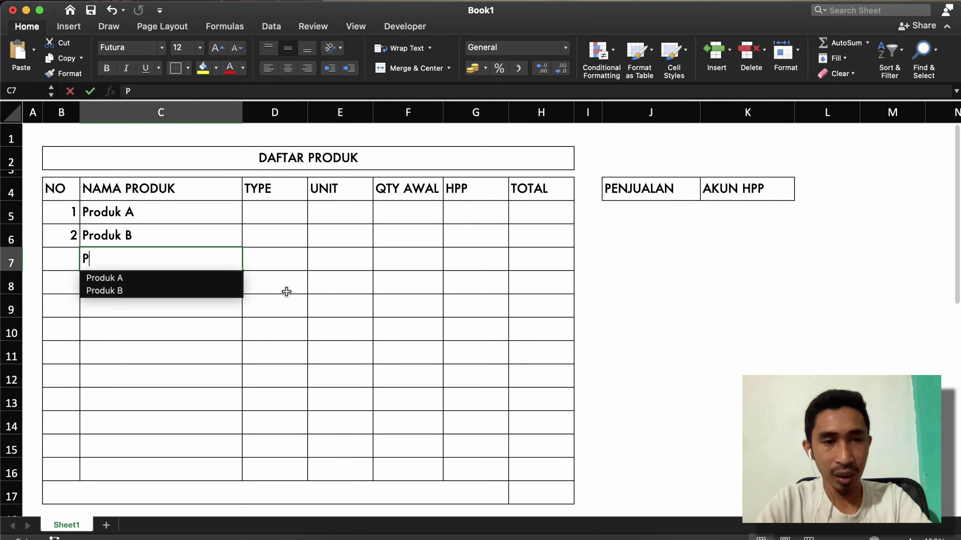
{"action": "type", "text": "roduk C"}
{"action": "key", "text": "Return"}
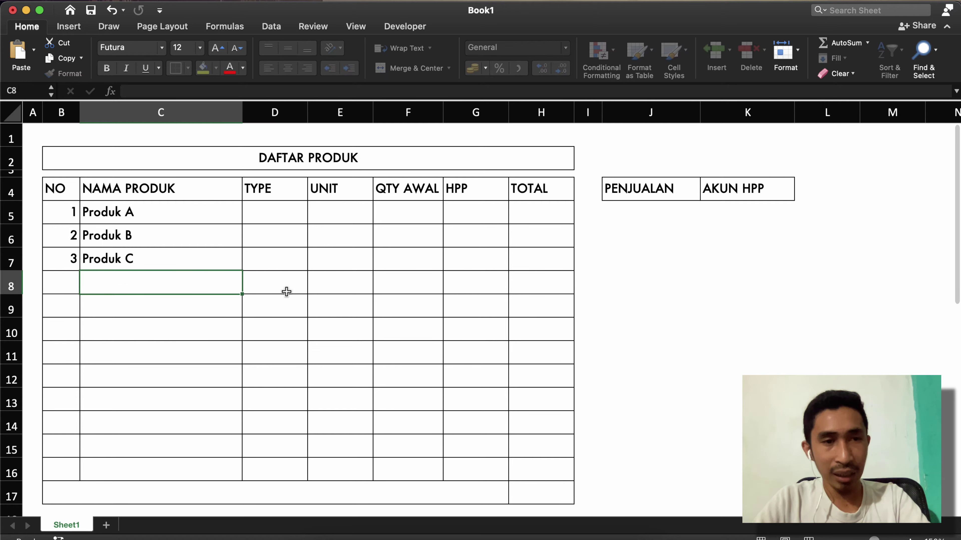
Center the contents of column B horizontally
{"action": "left_click", "coordinate": [62, 114]}
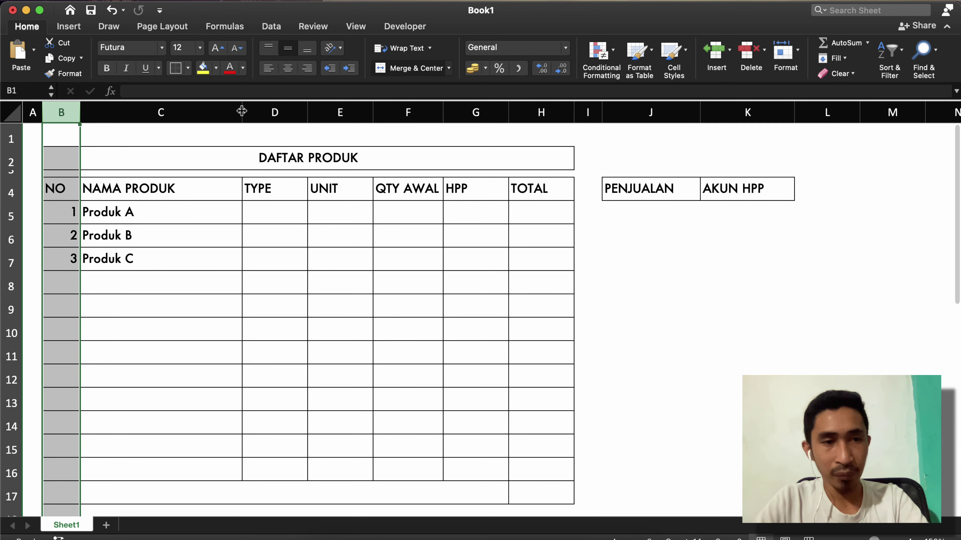
{"action": "left_click", "coordinate": [287, 68]}
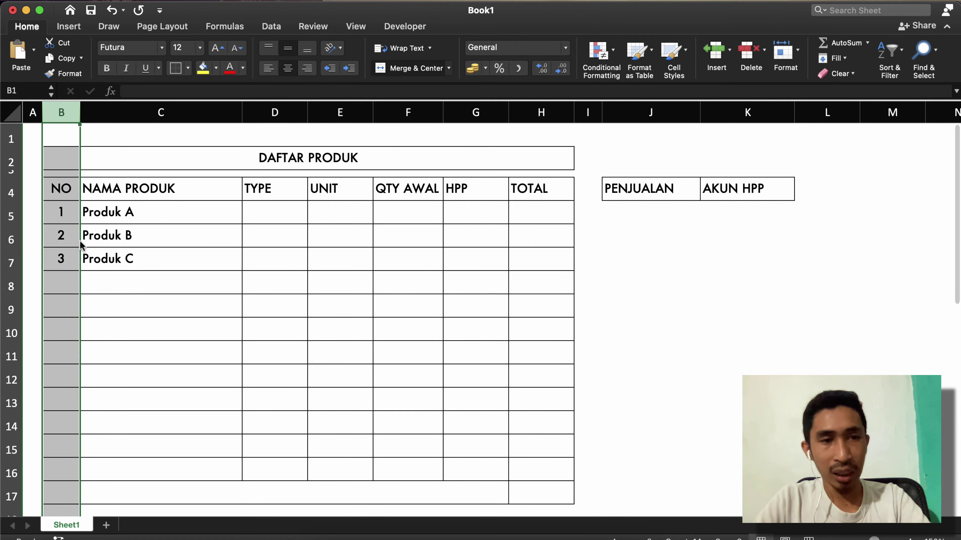
{"action": "left_click", "coordinate": [108, 242]}
Fill the NO column range B4:B16 with the lightest green theme color
{"action": "left_click", "coordinate": [63, 212]}
{"action": "left_click", "coordinate": [62, 189]}
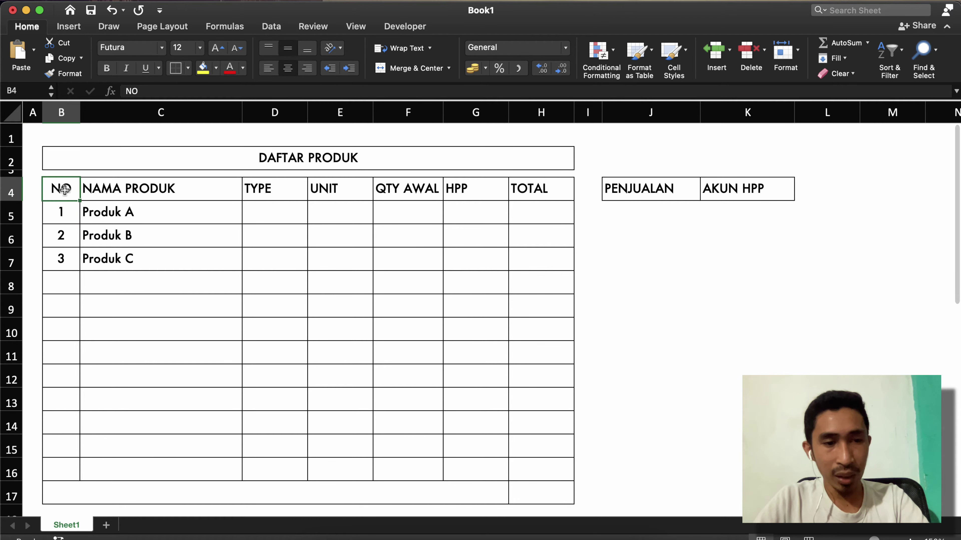
{"action": "key", "text": "shift+Down"}
{"action": "key", "text": "shift+Down"}
{"action": "key", "text": "shift+Down"}
{"action": "key", "text": "shift+Down"}
{"action": "key", "text": "shift+Down"}
{"action": "key", "text": "shift+Down"}
{"action": "key", "text": "shift+Down"}
{"action": "key", "text": "shift+Down"}
{"action": "key", "text": "shift+Down"}
{"action": "key", "text": "shift+Down"}
{"action": "key", "text": "shift+Down"}
{"action": "key", "text": "shift+Down"}
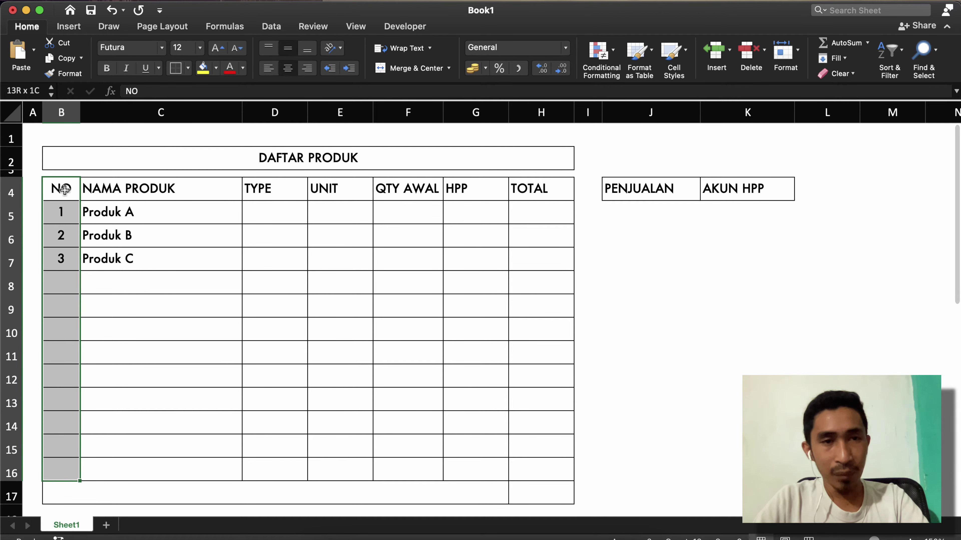
{"action": "left_click", "coordinate": [216, 68]}
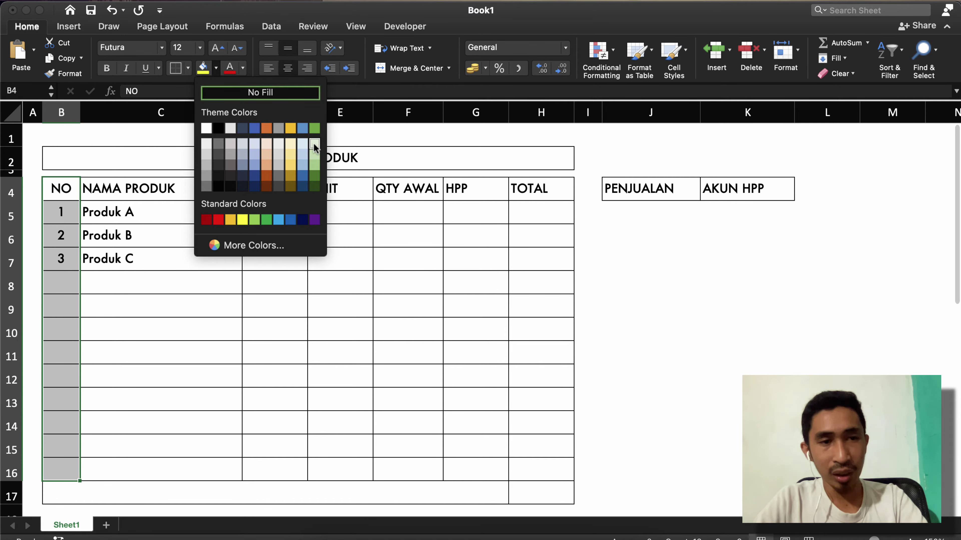
{"action": "left_click", "coordinate": [314, 145]}
{"action": "left_click", "coordinate": [215, 221]}
Fill the table's header row B4:H4 with the same light green
{"action": "key", "text": "Up"}
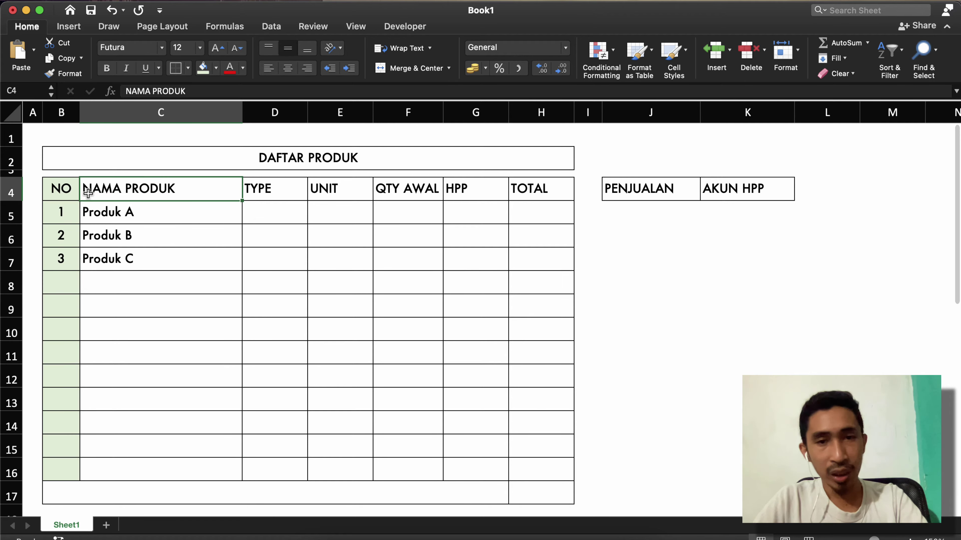
{"action": "key", "text": "Left"}
{"action": "key", "text": "shift+Right"}
{"action": "key", "text": "shift+Right"}
{"action": "key", "text": "shift+Right"}
{"action": "key", "text": "shift+Right"}
{"action": "key", "text": "shift+Right"}
{"action": "key", "text": "shift+Right"}
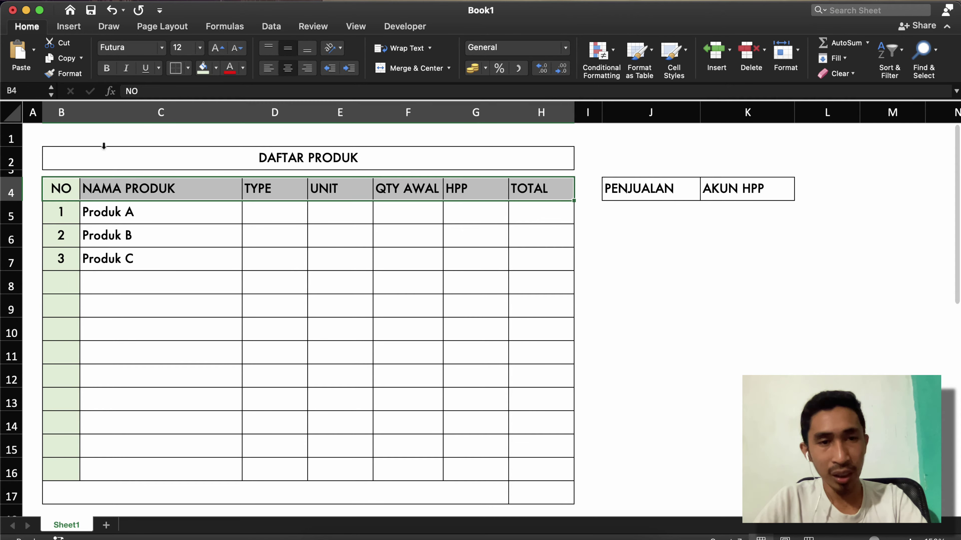
{"action": "left_click", "coordinate": [201, 72]}
Fill the merged DAFTAR PRODUK title cell with the same light green
{"action": "key", "text": "Up"}
{"action": "key", "text": "Up"}
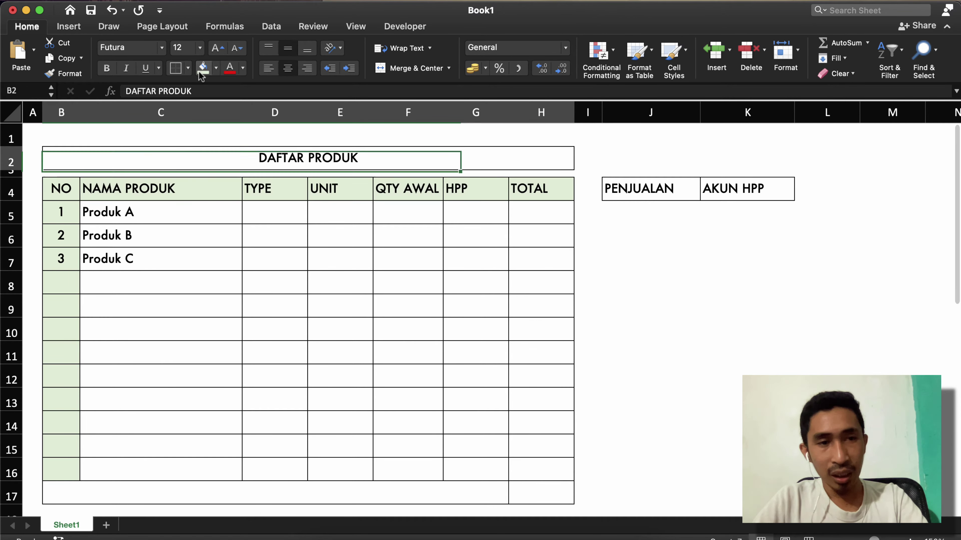
{"action": "left_click", "coordinate": [201, 71]}
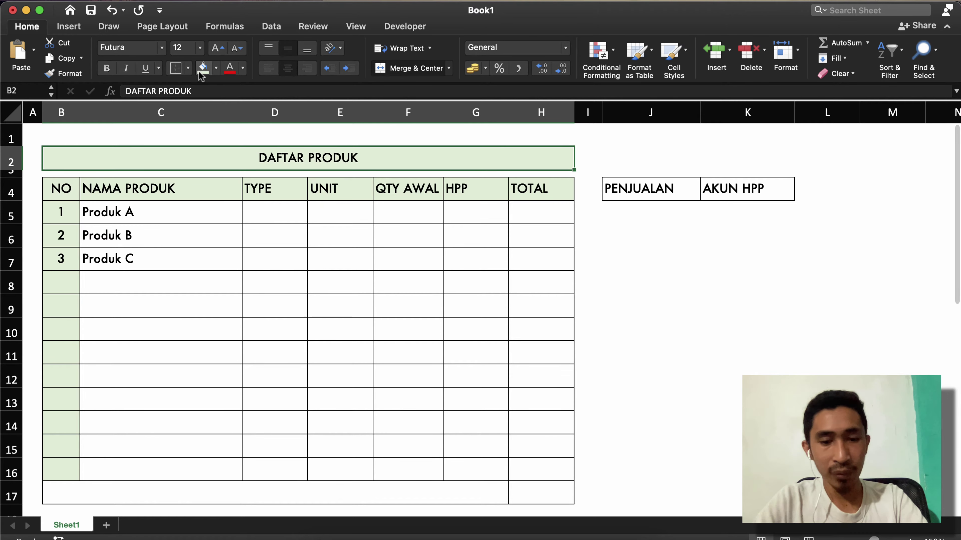
Make the header text in cells B4:H4 bold
{"action": "left_click", "coordinate": [68, 195]}
{"action": "key", "text": "shift+Right"}
{"action": "key", "text": "shift+Right"}
{"action": "key", "text": "shift+Right"}
{"action": "key", "text": "shift+Right"}
{"action": "key", "text": "shift+Right"}
{"action": "key", "text": "shift+Right"}
{"action": "key", "text": "super+b"}
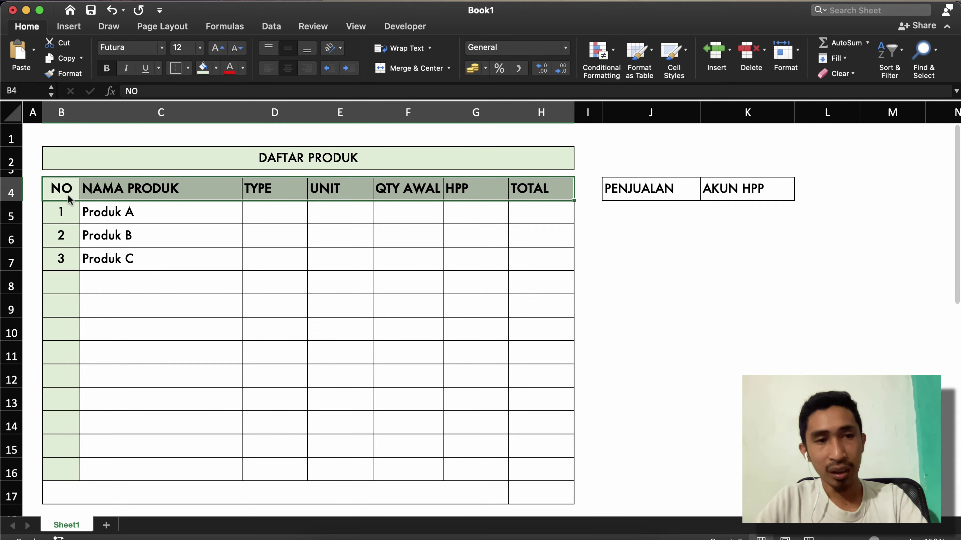
{"action": "left_click", "coordinate": [101, 268]}
{"action": "left_click", "coordinate": [152, 378]}
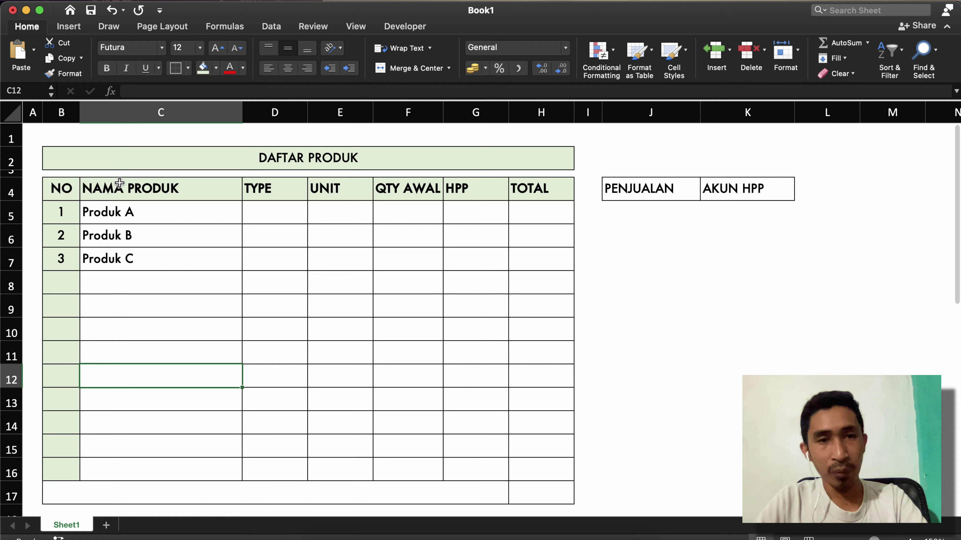
Increase the indent of the whole NAMA PRODUK column C by one level
{"action": "left_click", "coordinate": [121, 117]}
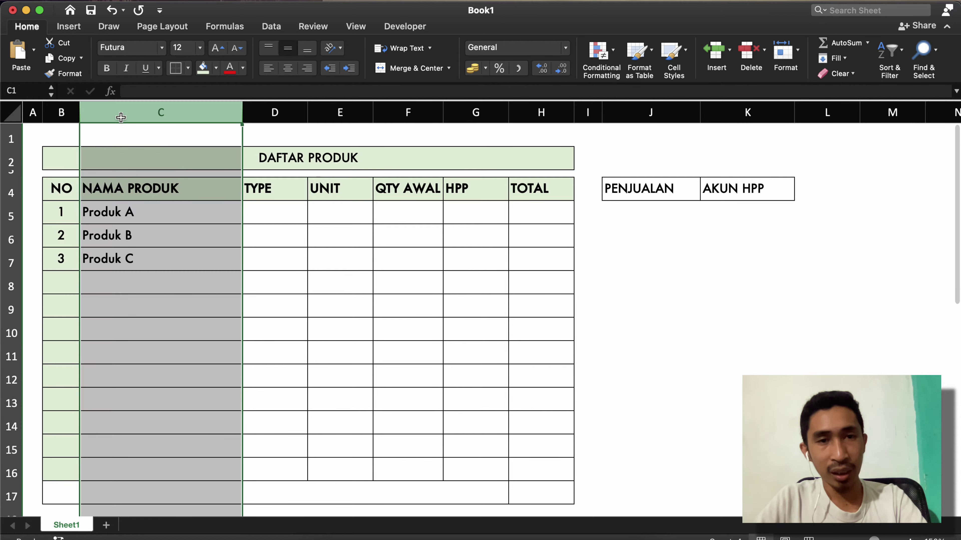
{"action": "left_click", "coordinate": [349, 68]}
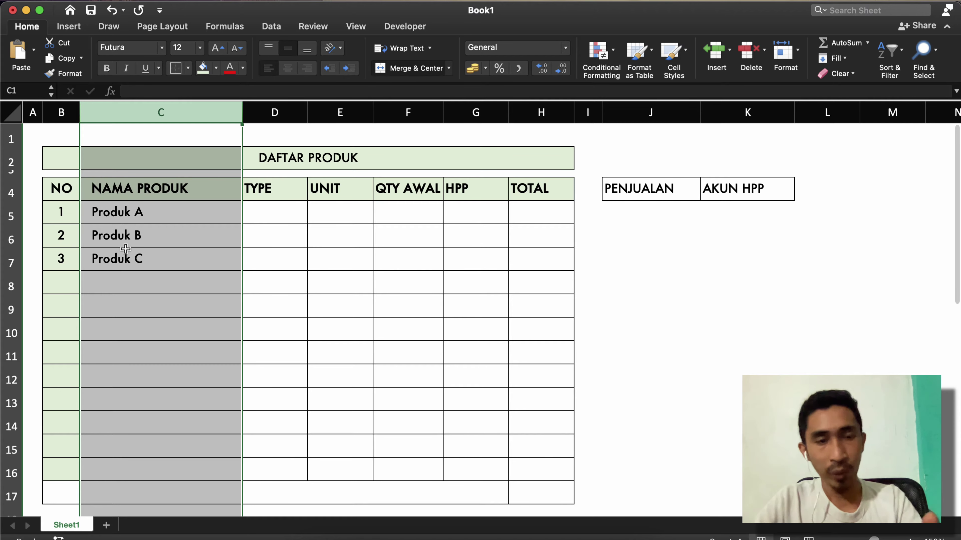
{"action": "left_click", "coordinate": [128, 267]}
{"action": "left_click", "coordinate": [141, 317]}
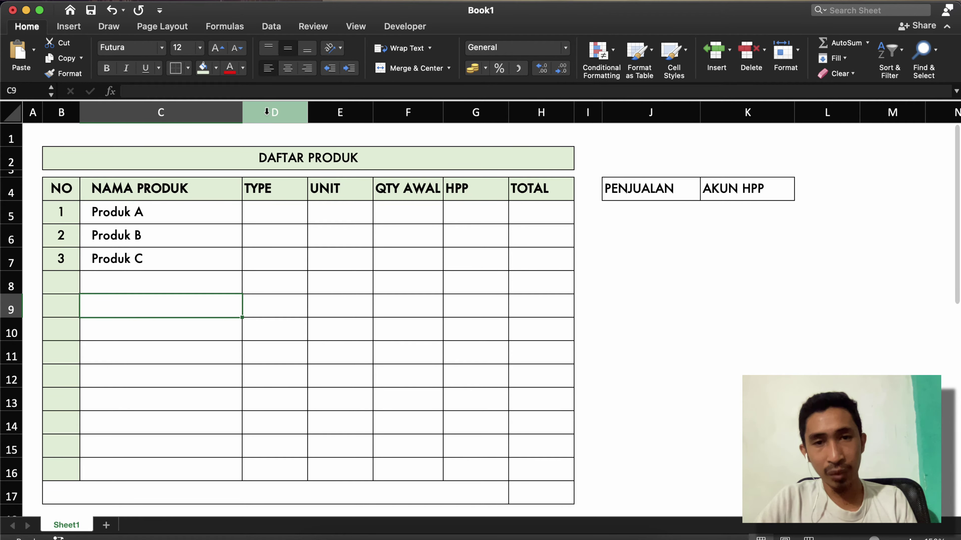
Increase the indent of columns D through K by one level
{"action": "left_click_drag", "start_coordinate": [266, 112], "coordinate": [417, 121]}
{"action": "left_click_drag", "start_coordinate": [286, 102], "coordinate": [773, 97]}
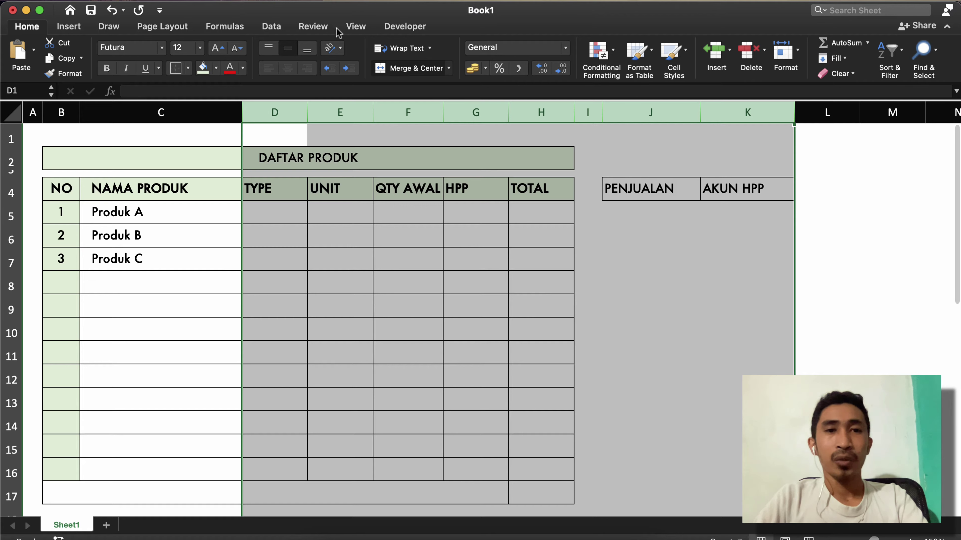
{"action": "left_click", "coordinate": [354, 70]}
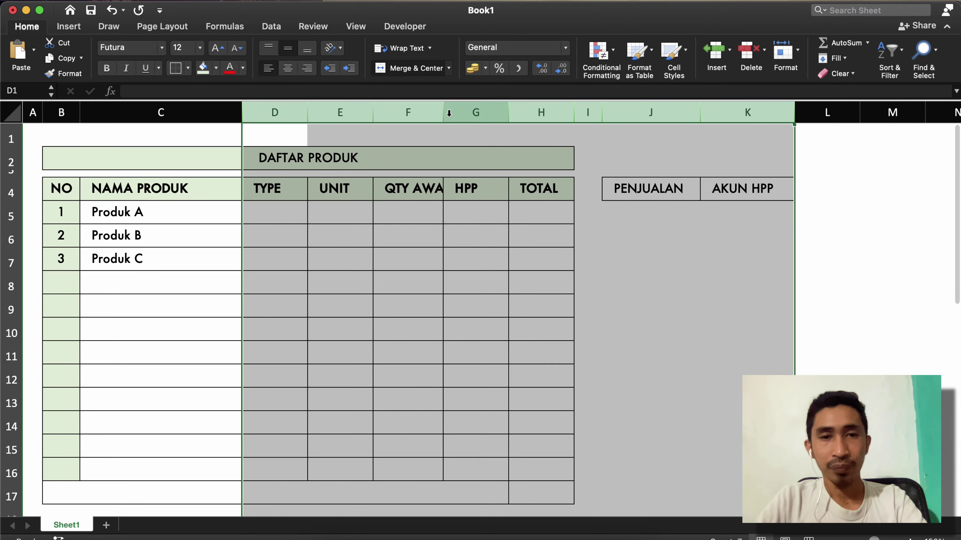
{"action": "left_click", "coordinate": [420, 159]}
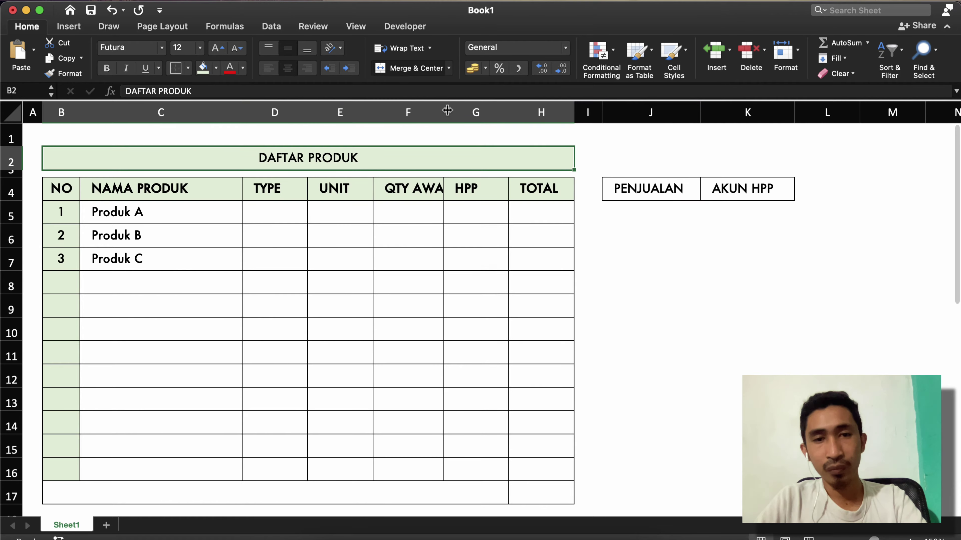
Widen column F so the QTY AWAL header fits fully, and widen the TYPE column D
{"action": "left_click_drag", "start_coordinate": [444, 111], "coordinate": [455, 110]}
{"action": "left_click_drag", "start_coordinate": [464, 110], "coordinate": [464, 111]}
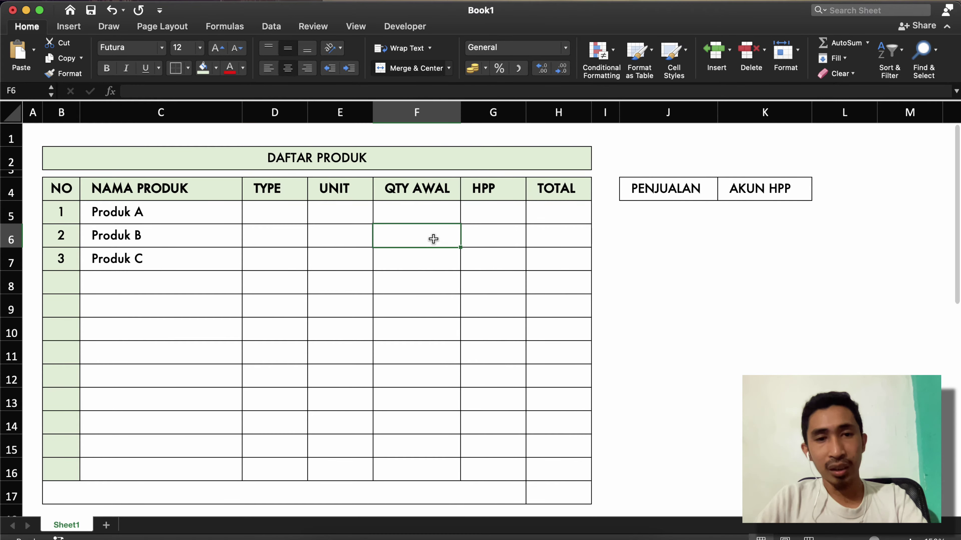
{"action": "left_click", "coordinate": [273, 207]}
{"action": "left_click", "coordinate": [351, 209]}
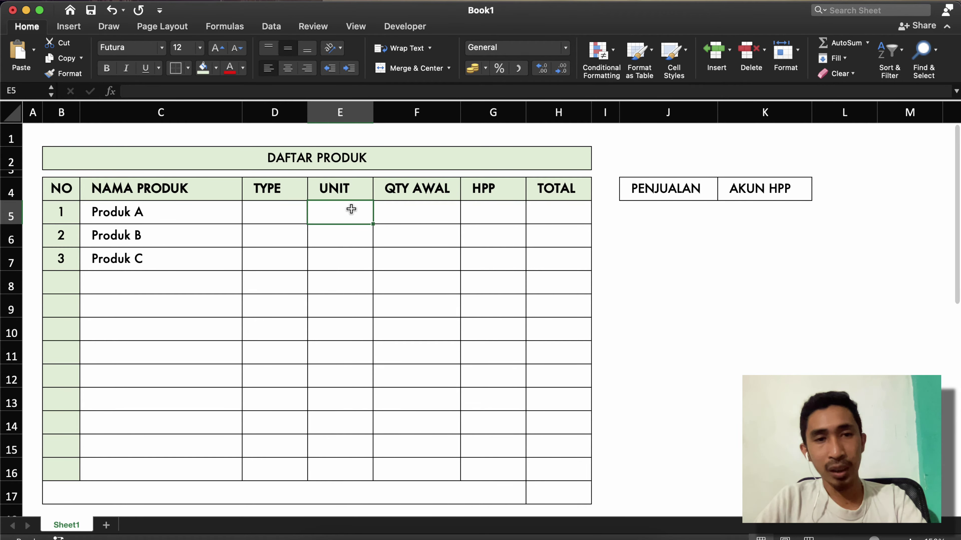
{"action": "left_click", "coordinate": [200, 223]}
{"action": "left_click", "coordinate": [272, 221]}
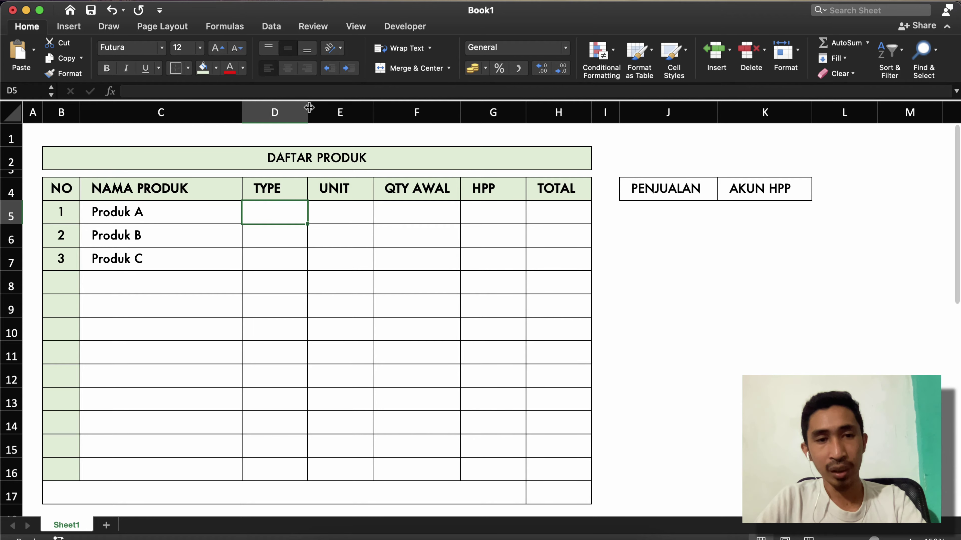
{"action": "left_click_drag", "start_coordinate": [309, 108], "coordinate": [348, 108]}
{"action": "left_click", "coordinate": [298, 245]}
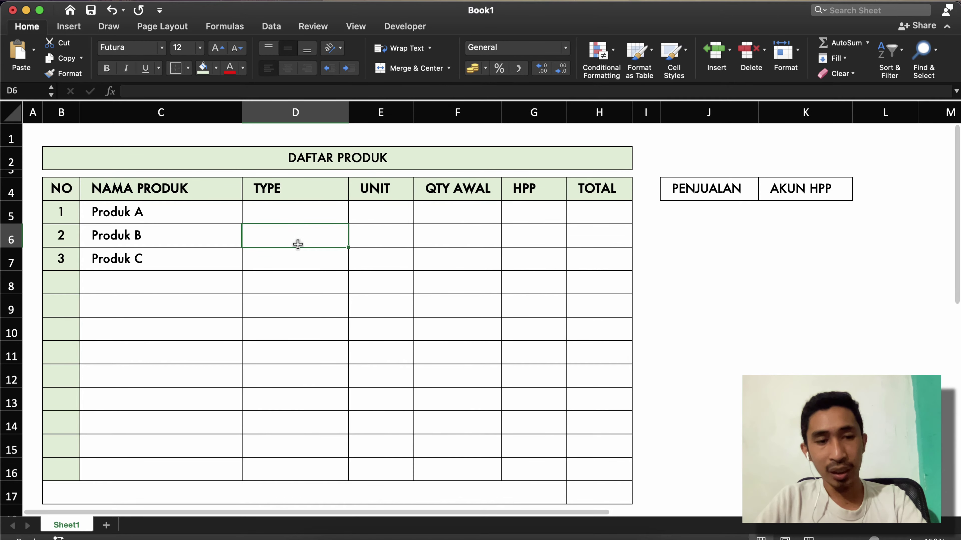
{"action": "left_click", "coordinate": [286, 205]}
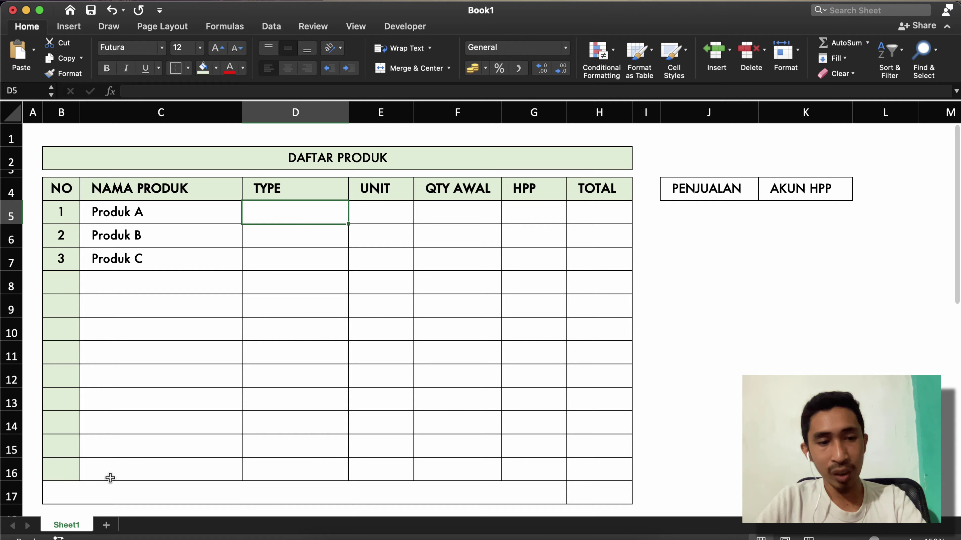
Add a second worksheet to the workbook and rename Sheet1 as ITEM
{"action": "left_click", "coordinate": [106, 525]}
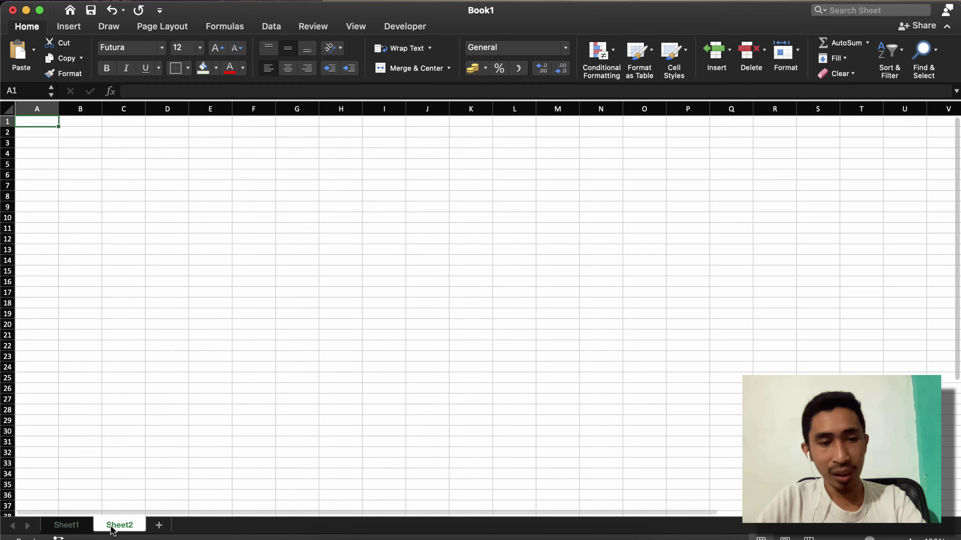
{"action": "left_click", "coordinate": [68, 526]}
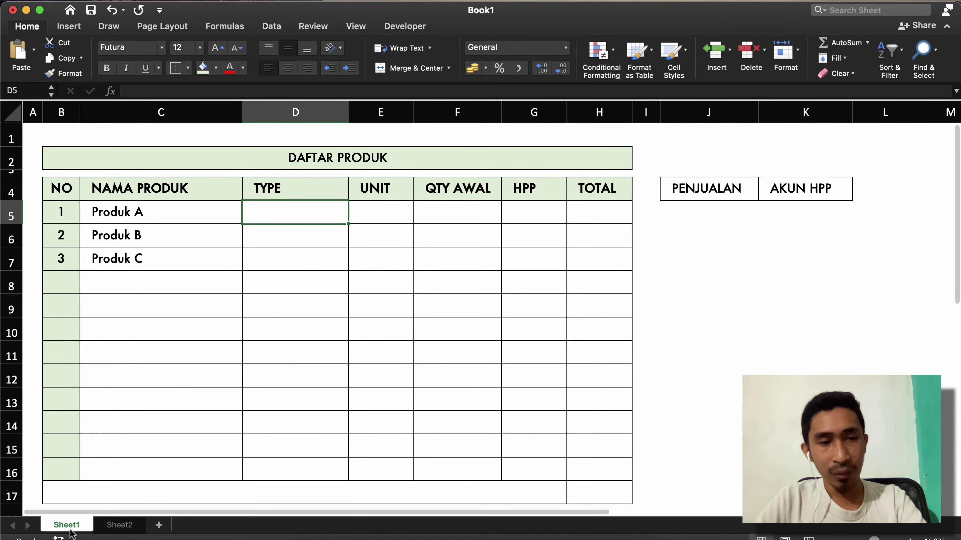
{"action": "right_click", "coordinate": [70, 530]}
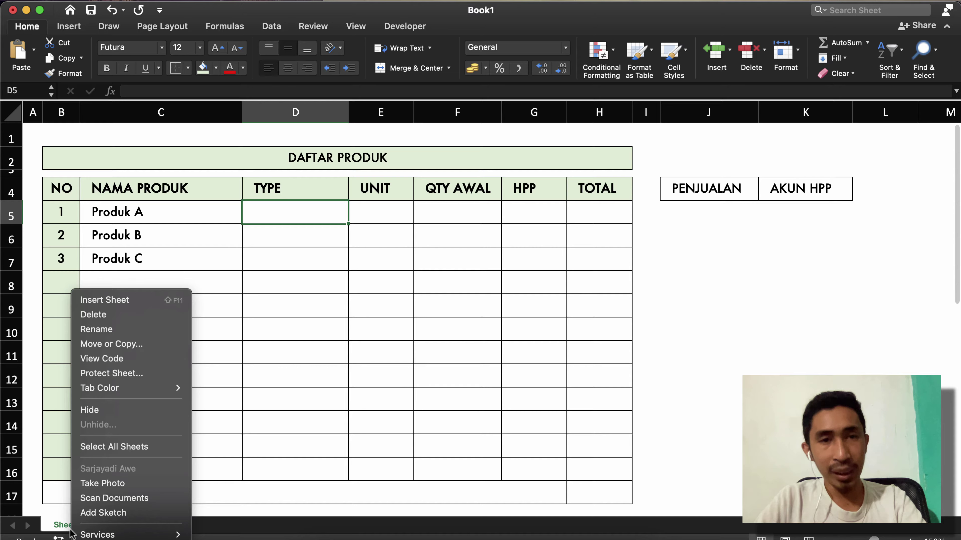
{"action": "left_click", "coordinate": [101, 330]}
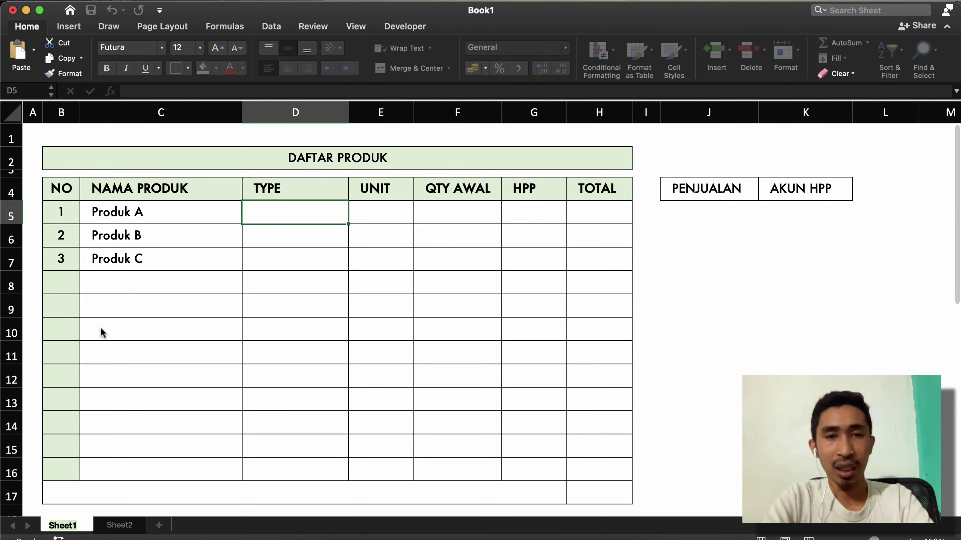
{"action": "key", "text": "BackSpace"}
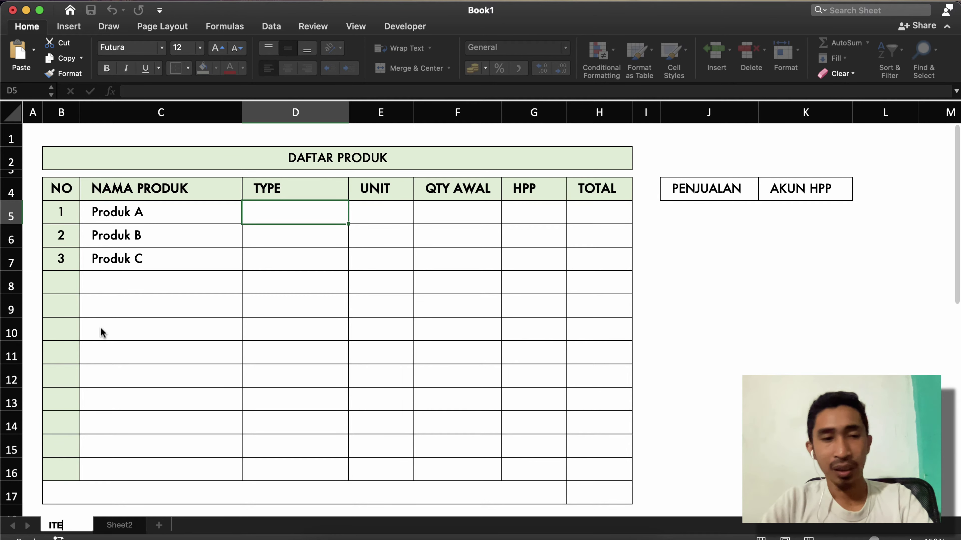
{"action": "key", "text": "Return"}
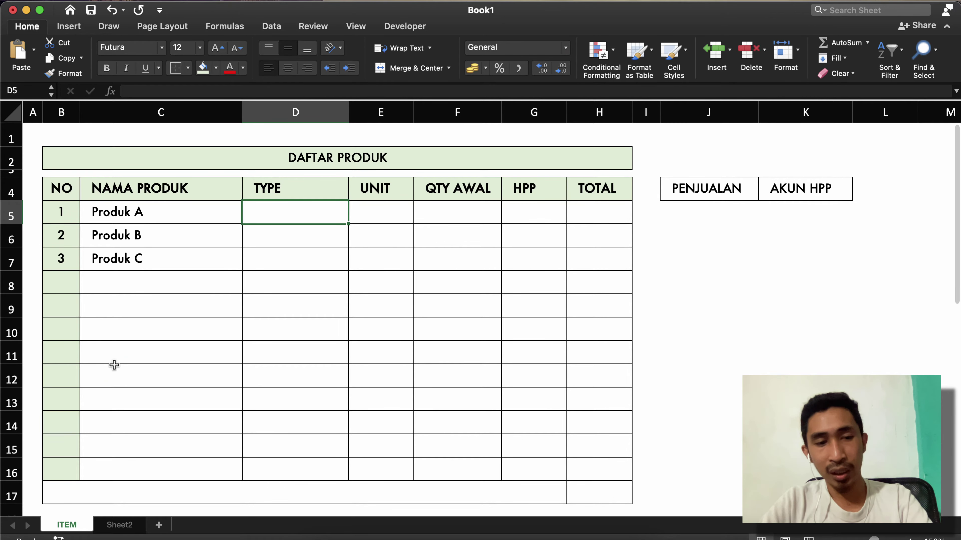
Rename the empty Sheet2 as SETTING
{"action": "left_click", "coordinate": [114, 368]}
{"action": "left_click", "coordinate": [117, 526]}
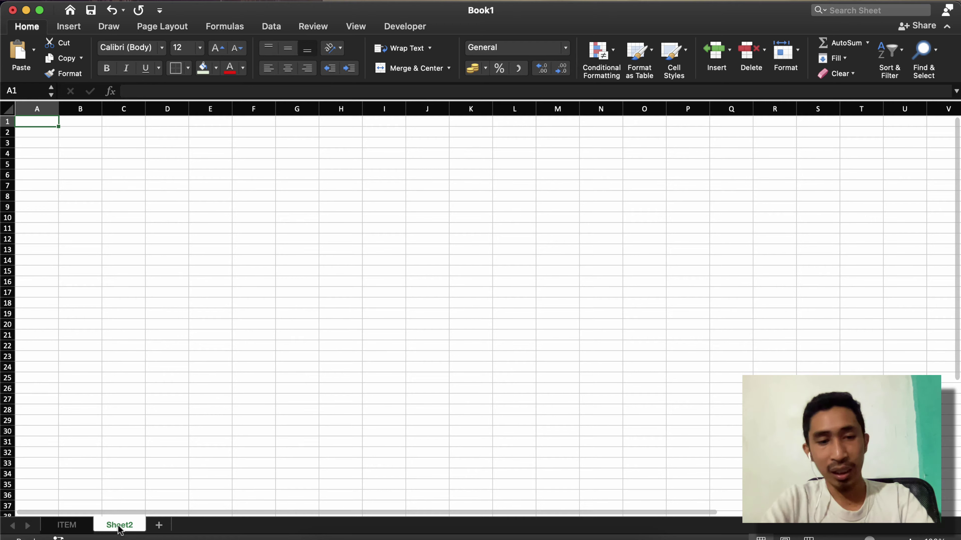
{"action": "double_click", "coordinate": [119, 529]}
{"action": "type", "text": "SETT"}
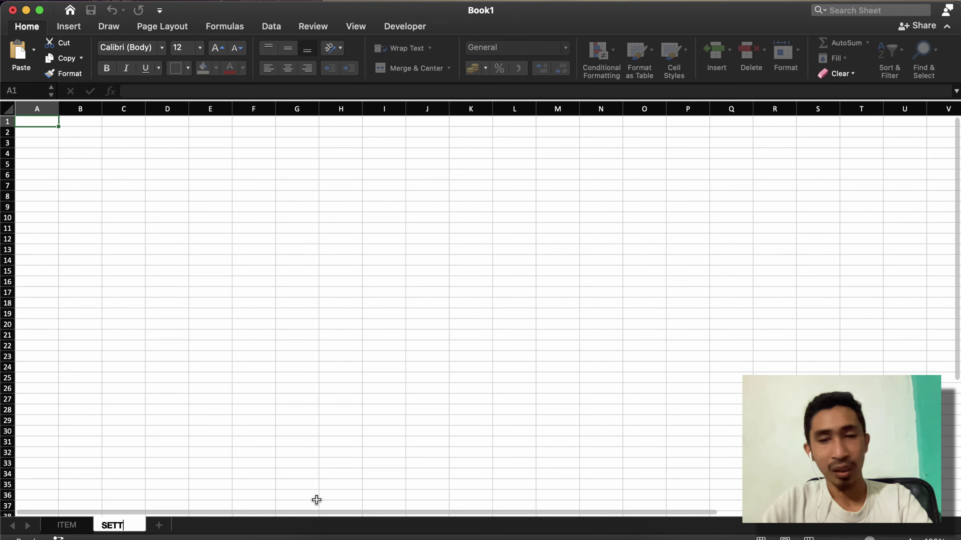
{"action": "type", "text": "ING"}
{"action": "key", "text": "Return"}
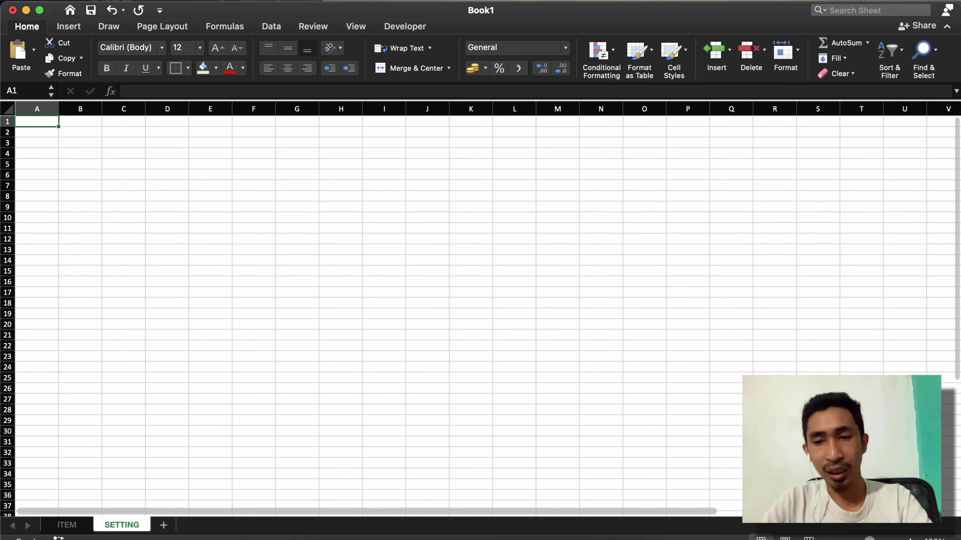
Zoom the SETTING sheet in to 180% and make cell A1 active
{"action": "left_click", "coordinate": [909, 539]}
{"action": "left_click", "coordinate": [910, 539]}
{"action": "left_click", "coordinate": [910, 539]}
{"action": "left_click", "coordinate": [910, 539]}
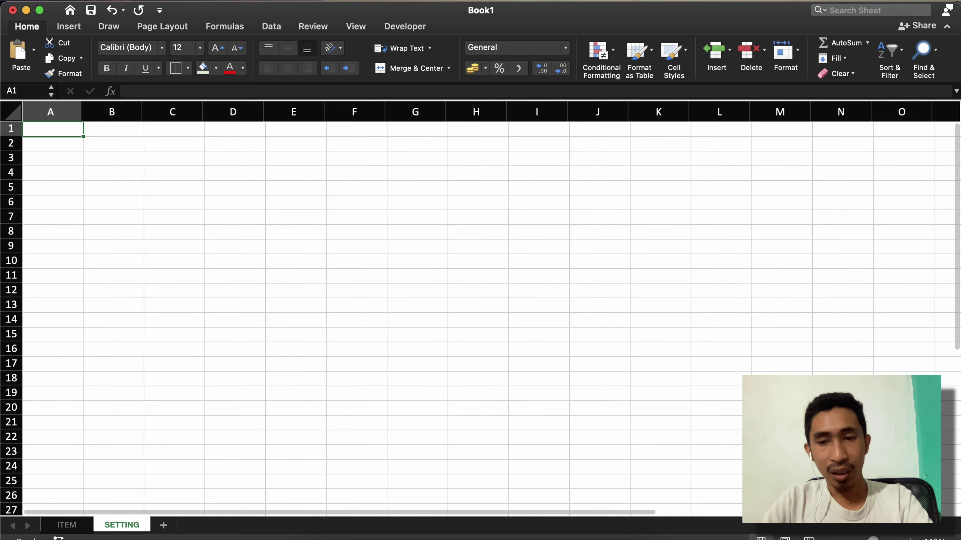
{"action": "left_click", "coordinate": [910, 539]}
{"action": "left_click", "coordinate": [909, 539]}
{"action": "left_click", "coordinate": [910, 539]}
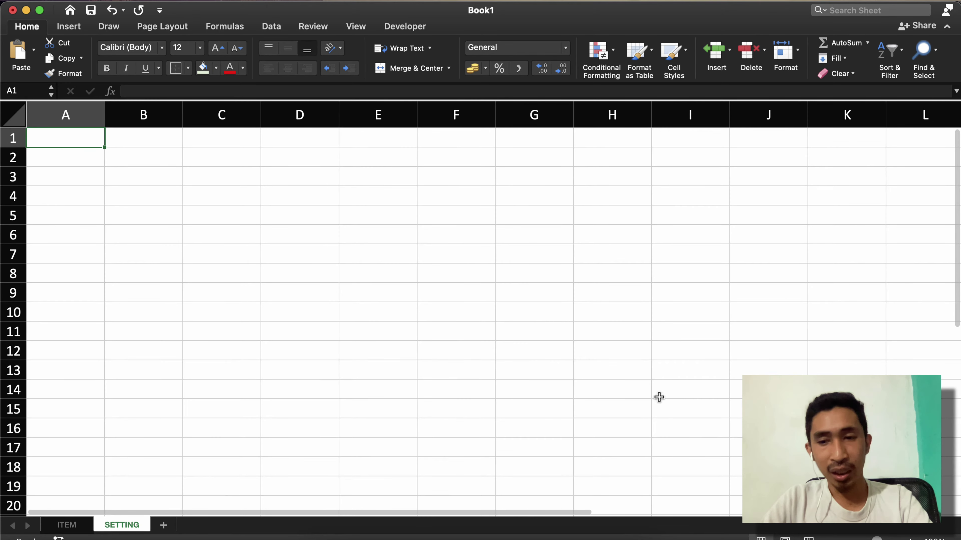
{"action": "left_click", "coordinate": [165, 273]}
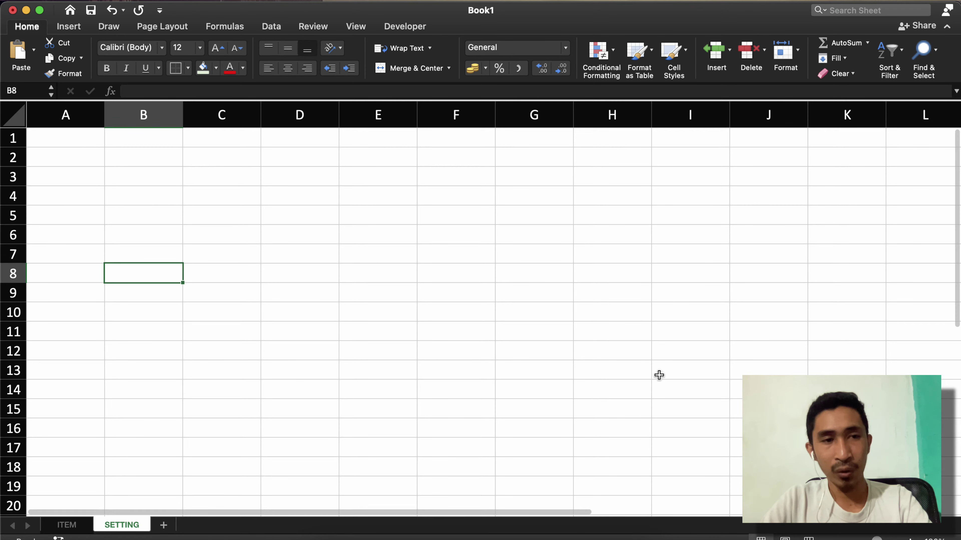
{"action": "left_click", "coordinate": [62, 159]}
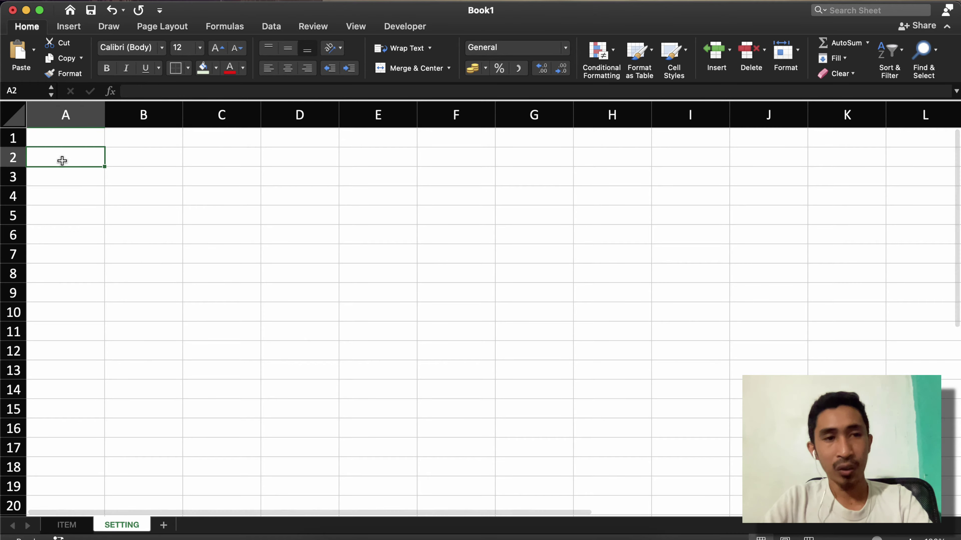
{"action": "left_click", "coordinate": [60, 140]}
Switch to the APLIKASI PENJUALAN 2022 workbook and examine the account, product type, city, customer and channel lists on its TYPE sheet
{"action": "key", "text": "ctrl+Up"}
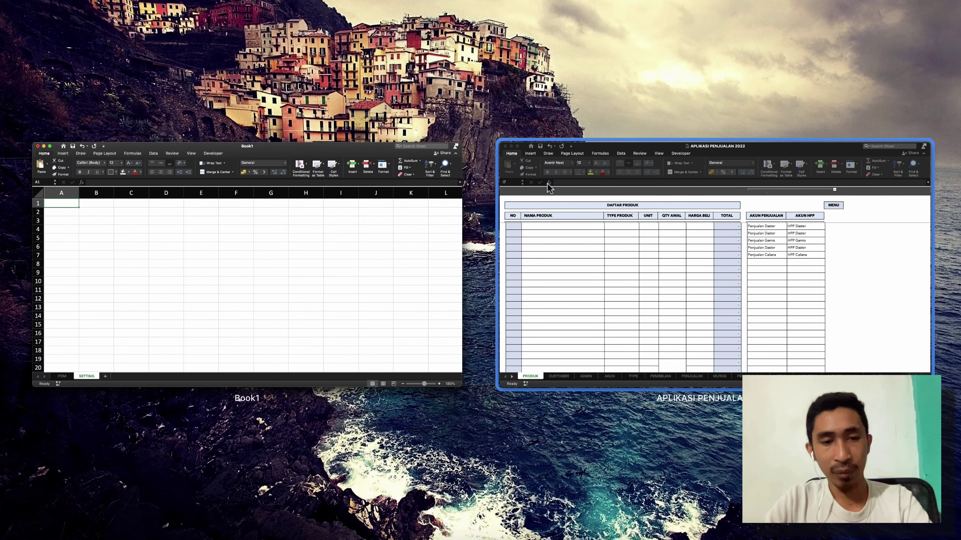
{"action": "left_click", "coordinate": [560, 240]}
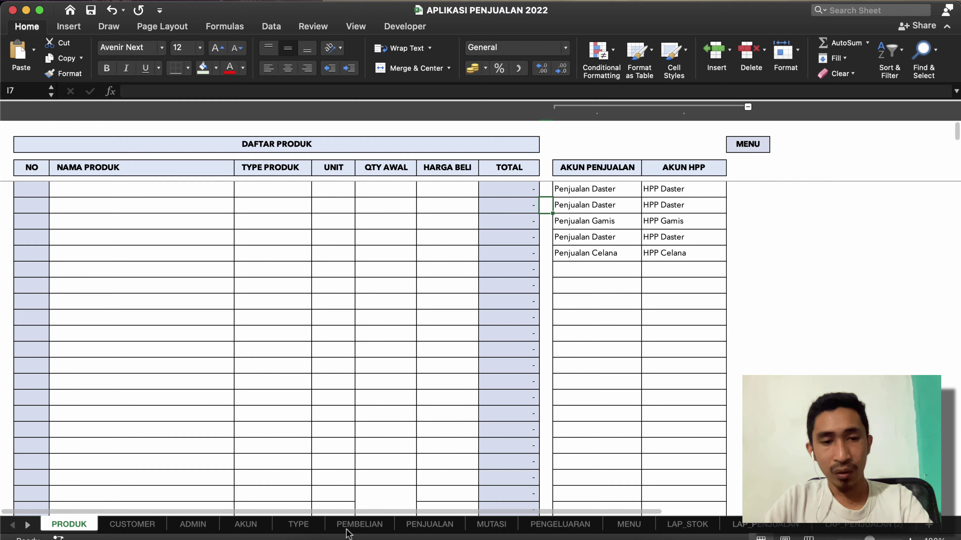
{"action": "left_click", "coordinate": [298, 525]}
{"action": "left_click", "coordinate": [44, 115]}
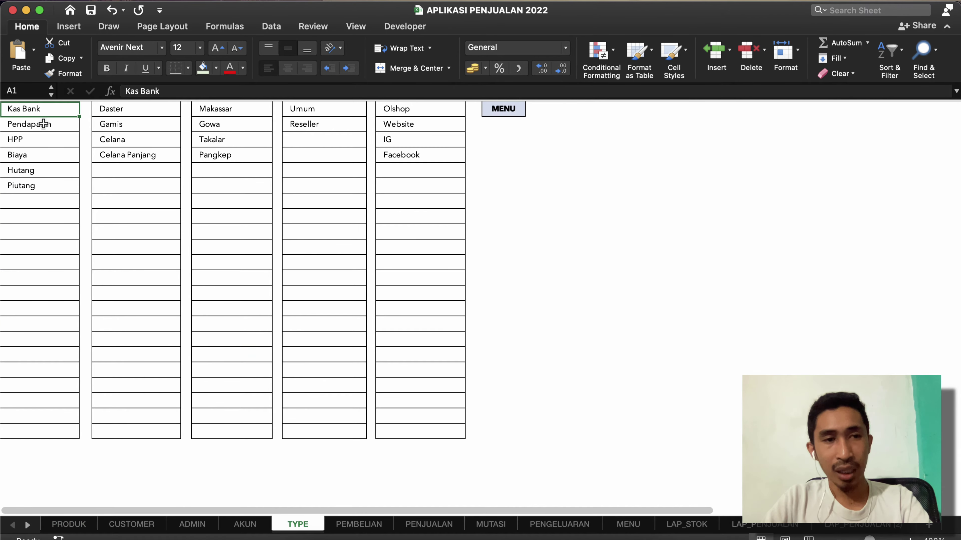
{"action": "left_click", "coordinate": [43, 124]}
{"action": "left_click", "coordinate": [44, 154]}
{"action": "left_click", "coordinate": [45, 108]}
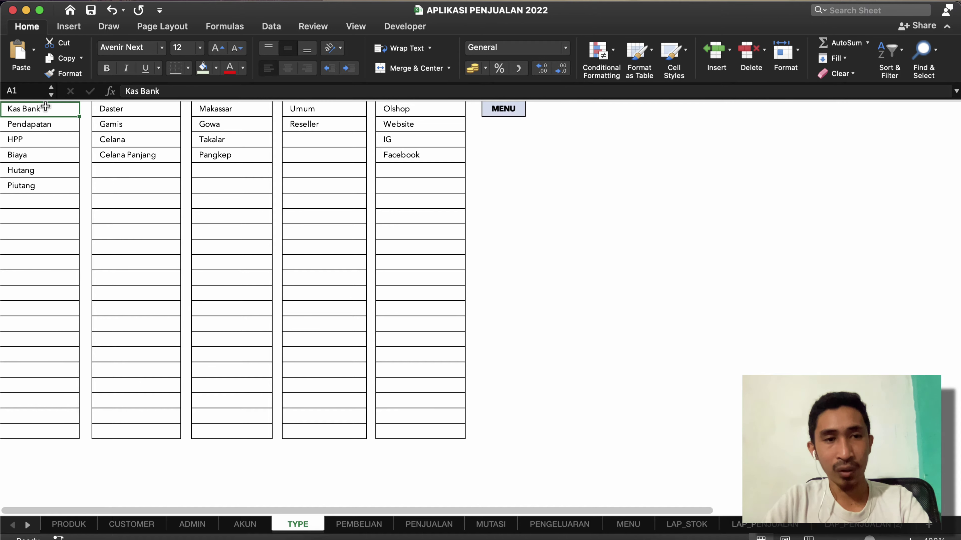
{"action": "left_click", "coordinate": [60, 136]}
{"action": "left_click", "coordinate": [133, 107]}
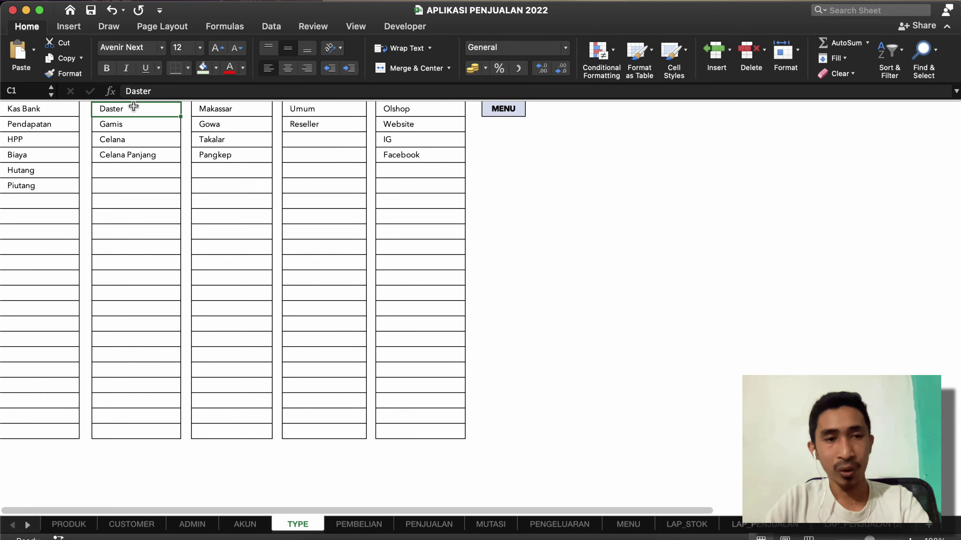
{"action": "left_click", "coordinate": [140, 146]}
{"action": "left_click", "coordinate": [139, 108]}
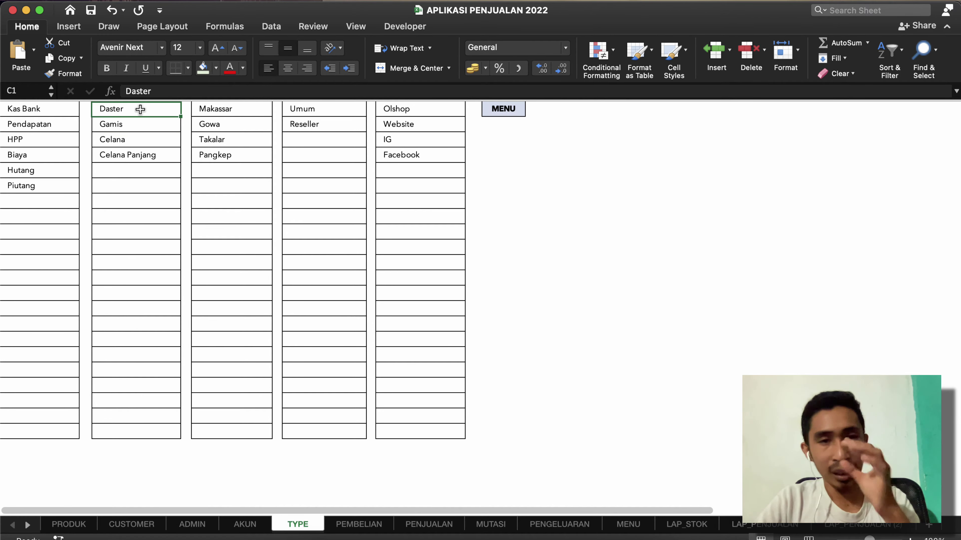
{"action": "left_click", "coordinate": [242, 124]}
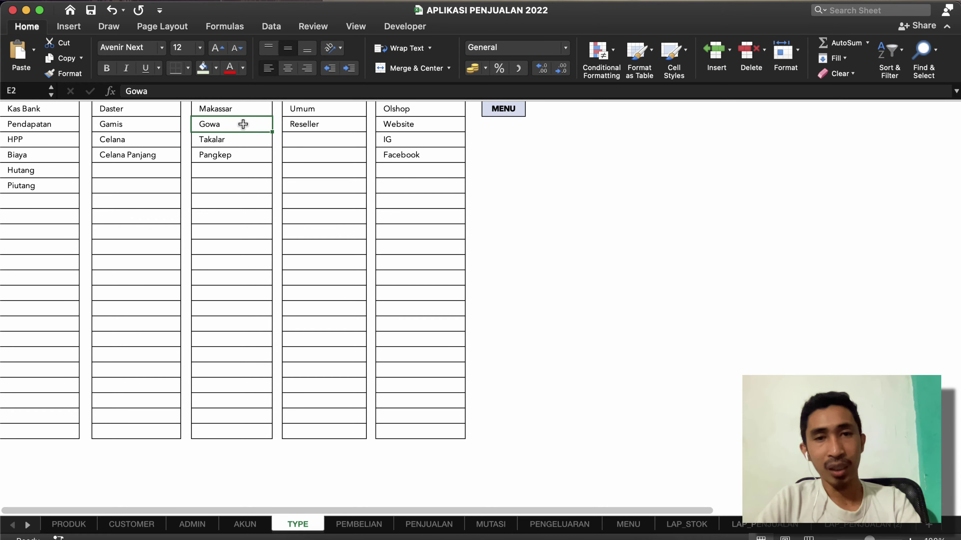
{"action": "left_click", "coordinate": [320, 125]}
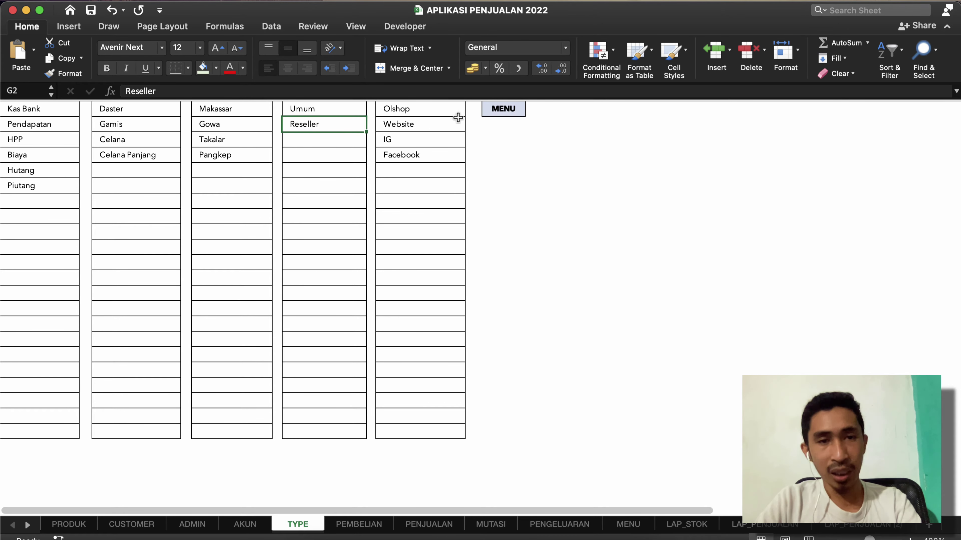
{"action": "left_click", "coordinate": [398, 172]}
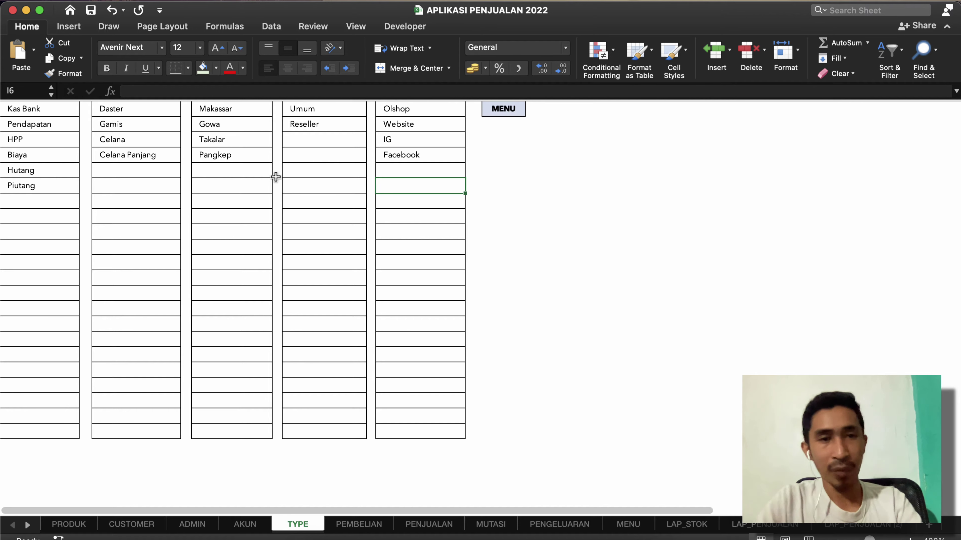
Review the first entries across the account, product type, city and customer lists on the TYPE sheet
{"action": "left_click", "coordinate": [33, 110]}
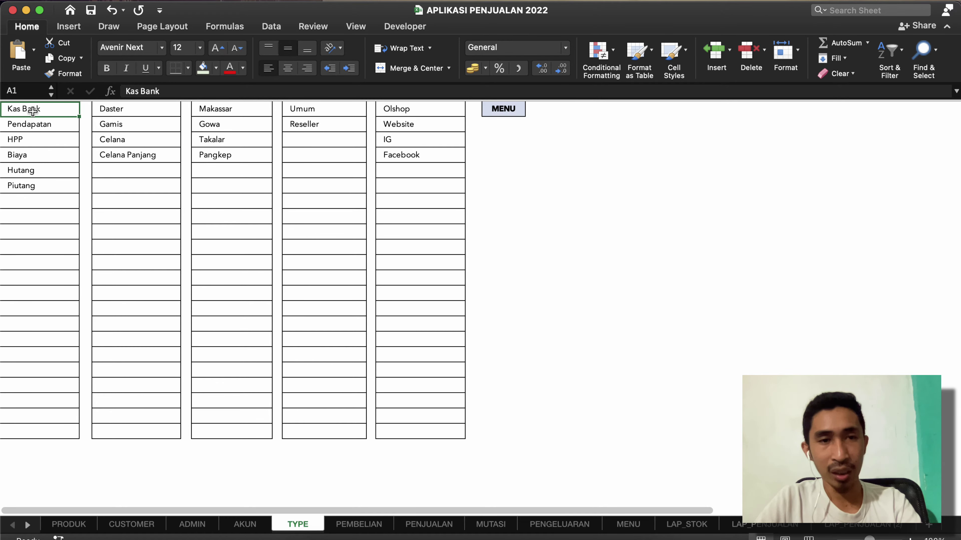
{"action": "key", "text": "ctrl+shift+Right"}
{"action": "key", "text": "ctrl+shift+Right"}
{"action": "key", "text": "ctrl+shift+Right"}
{"action": "key", "text": "ctrl+shift+Right"}
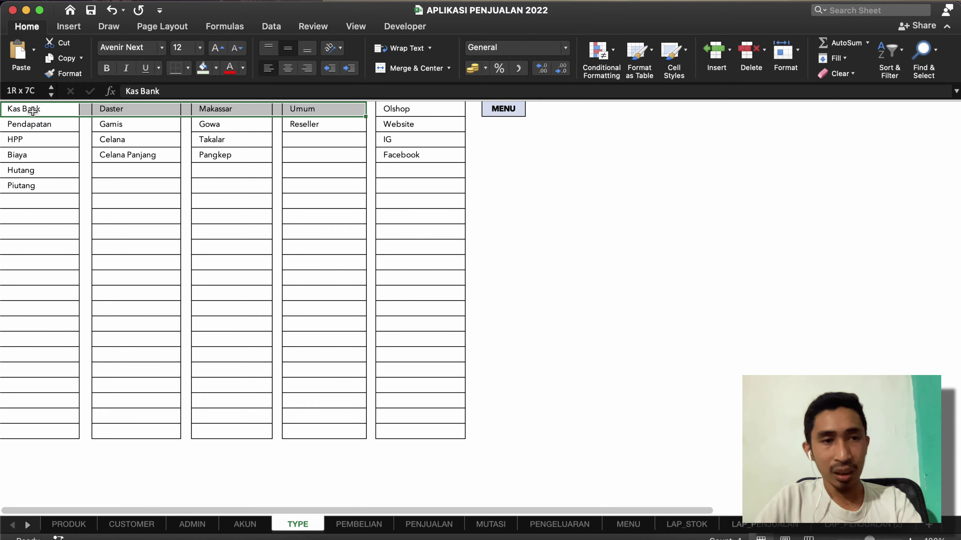
{"action": "left_click", "coordinate": [33, 110]}
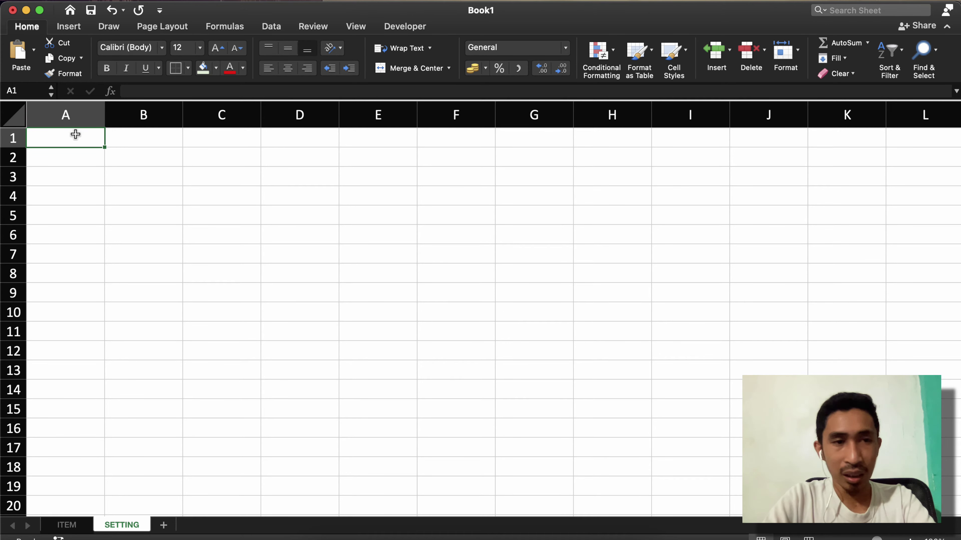
{"action": "type", "text": "Penda"}
{"action": "key", "text": "BackSpace"}
{"action": "key", "text": "BackSpace"}
{"action": "key", "text": "BackSpace"}
{"action": "key", "text": "BackSpace"}
{"action": "key", "text": "BackSpace"}
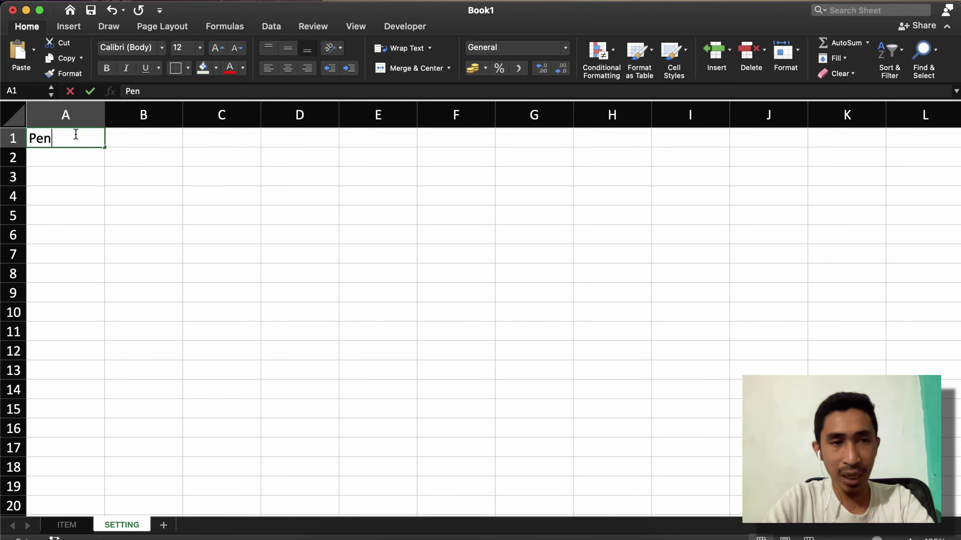
Enter the account types Kas Bank, Pendapatan and HPP in cells A1 to A3 of Book1's SETTING sheet
{"action": "type", "text": "Kas Bank"}
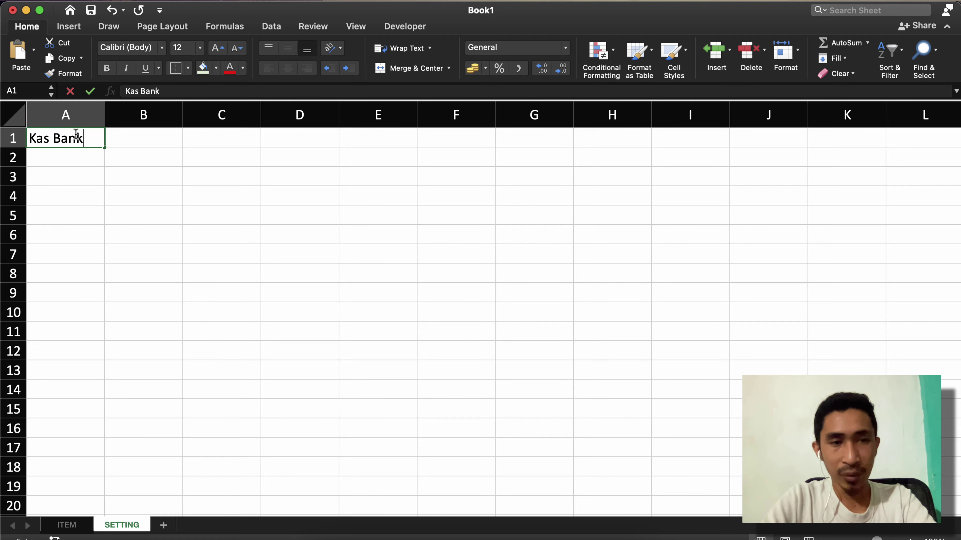
{"action": "key", "text": "Return"}
{"action": "type", "text": "Pendap"}
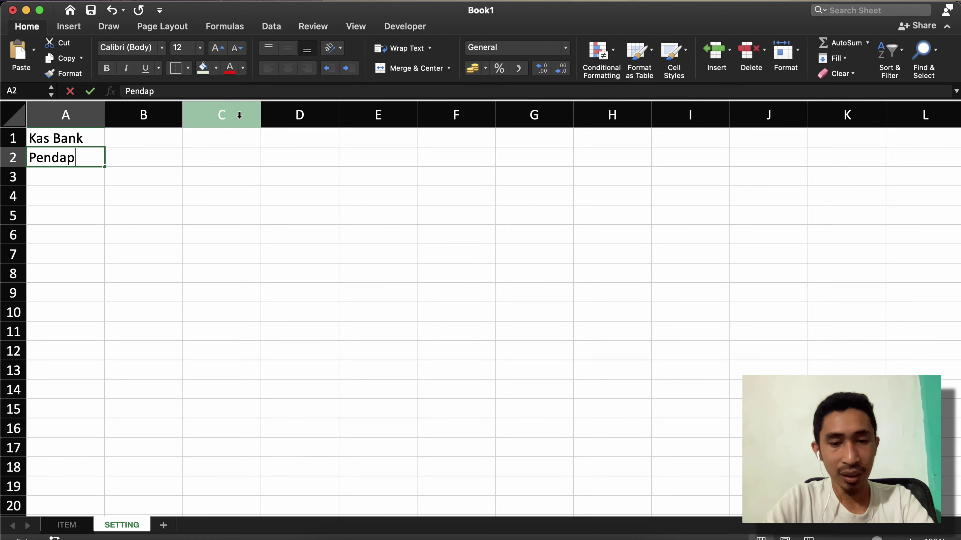
{"action": "type", "text": "atan"}
{"action": "key", "text": "Return"}
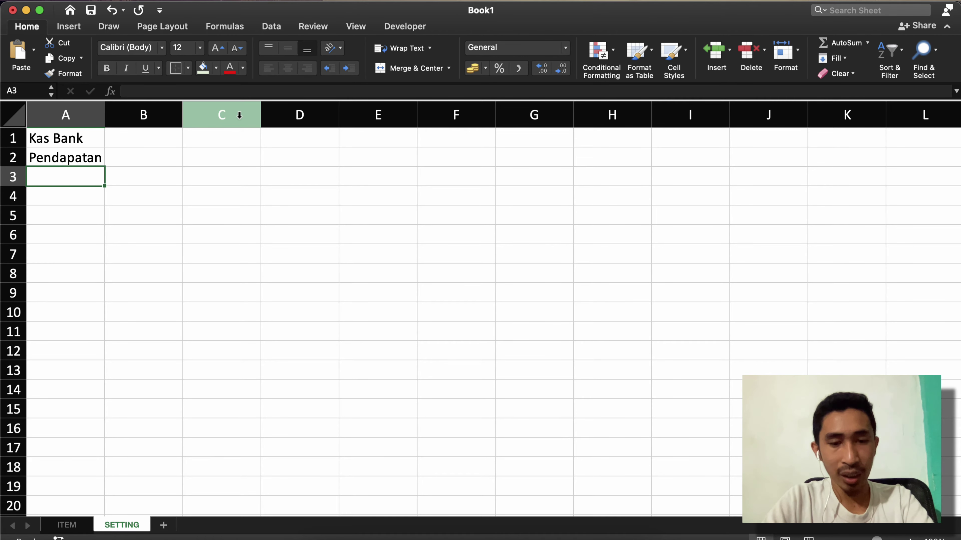
{"action": "type", "text": "HPP"}
{"action": "key", "text": "Return"}
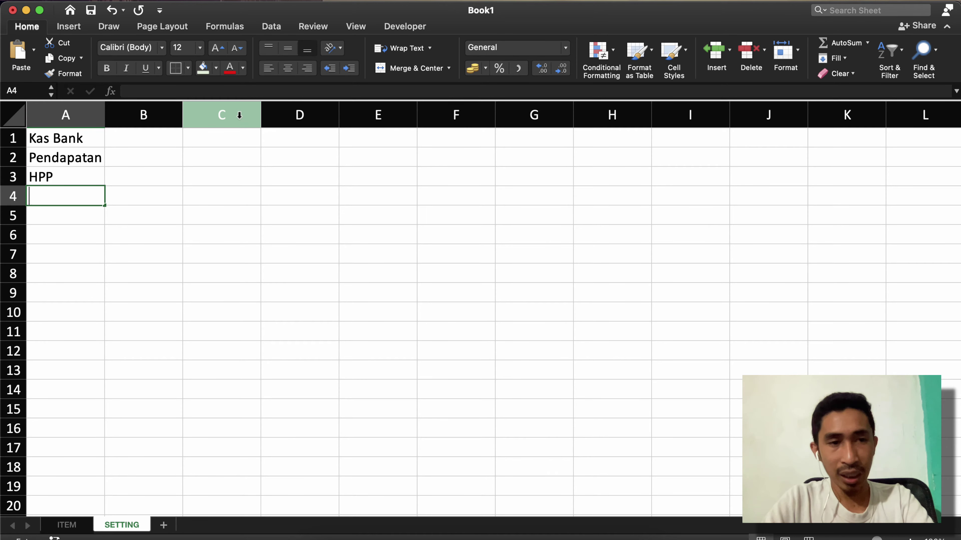
Extend the account list with Biaya, Piutang and Hutang in cells A4 to A6
{"action": "type", "text": "Biaya"}
{"action": "key", "text": "Return"}
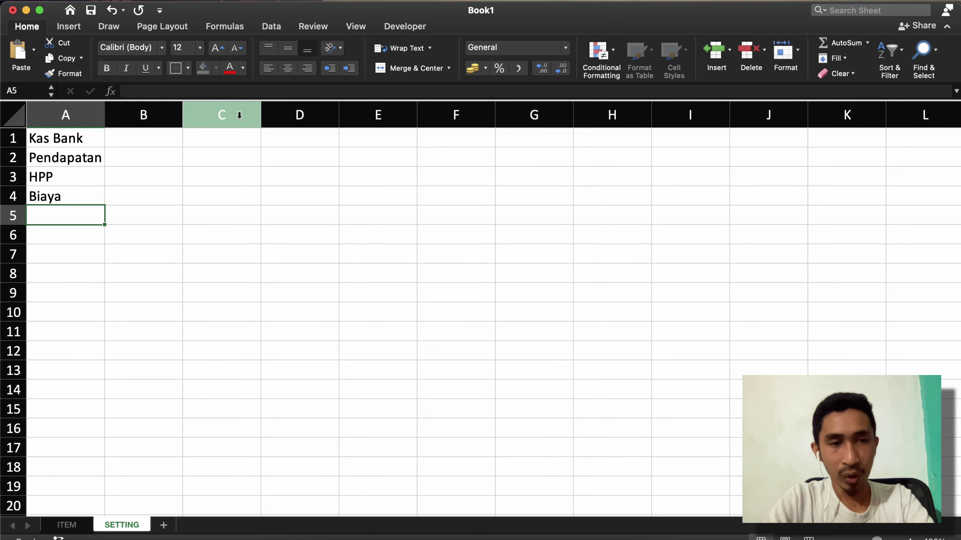
{"action": "type", "text": "Piutang"}
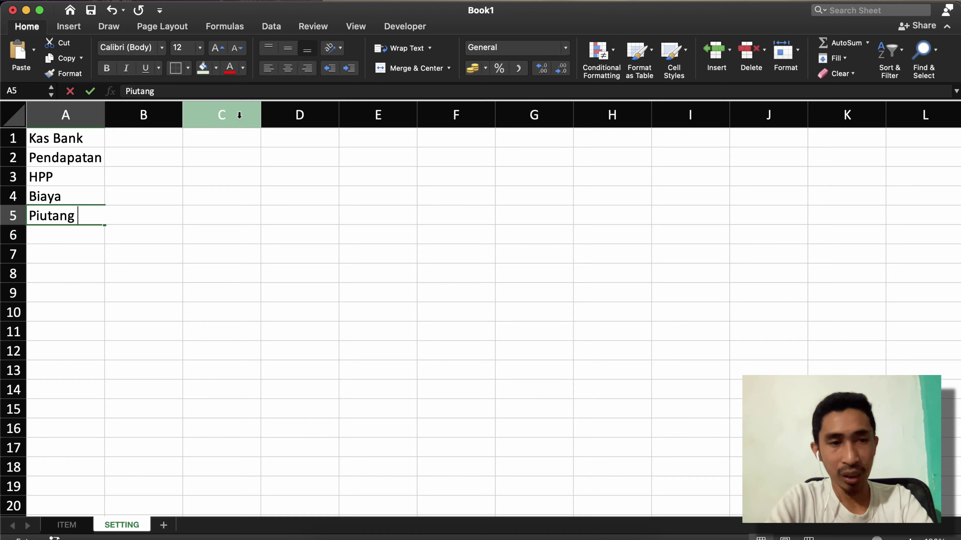
{"action": "key", "text": "Return"}
{"action": "type", "text": "Hutang"}
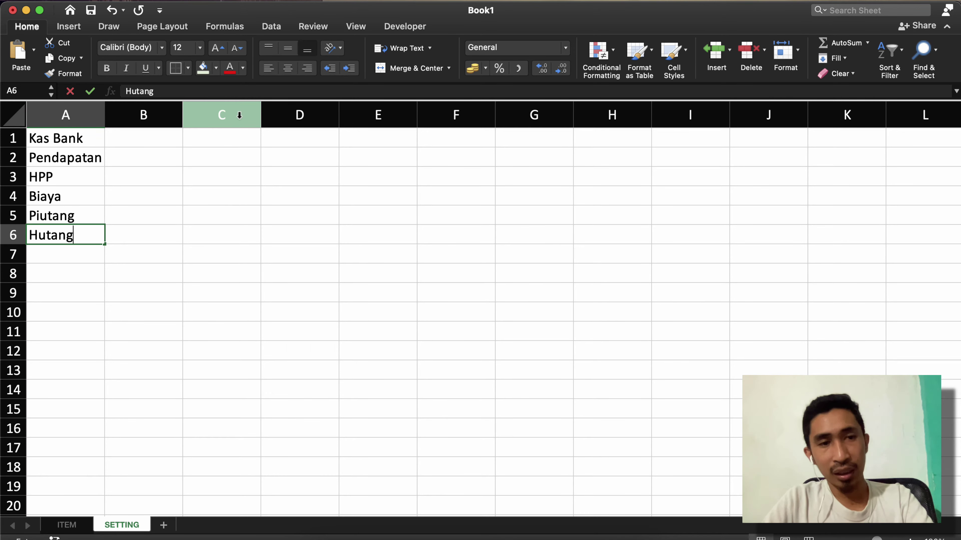
{"action": "key", "text": "Return"}
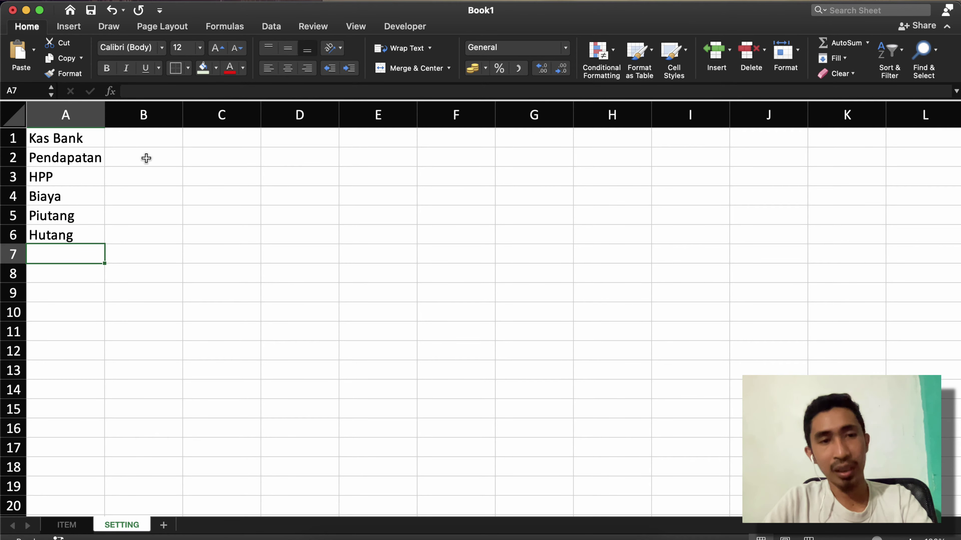
Widen column A slightly and narrow column B into a thin spacer beside the account list
{"action": "left_click", "coordinate": [146, 158]}
{"action": "left_click", "coordinate": [88, 169]}
{"action": "left_click", "coordinate": [83, 194]}
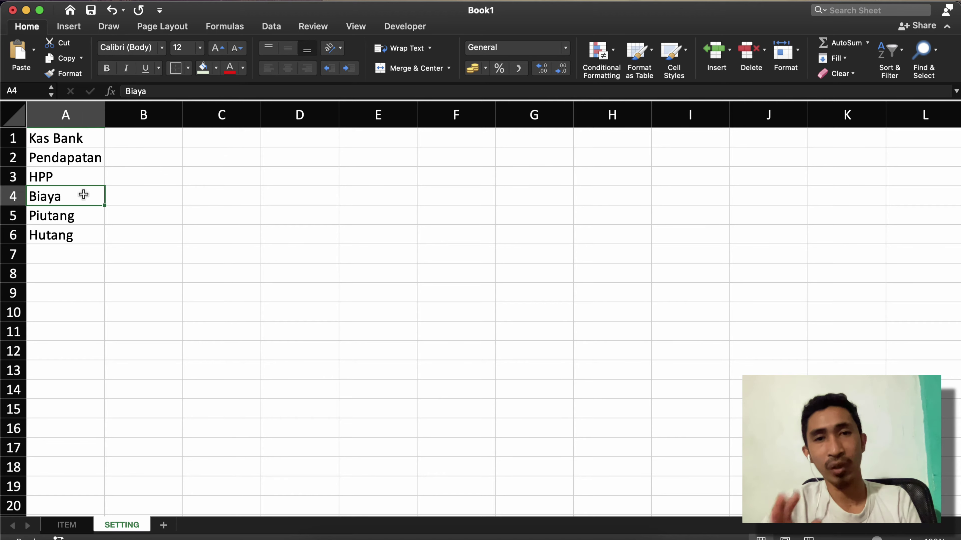
{"action": "left_click", "coordinate": [142, 140]}
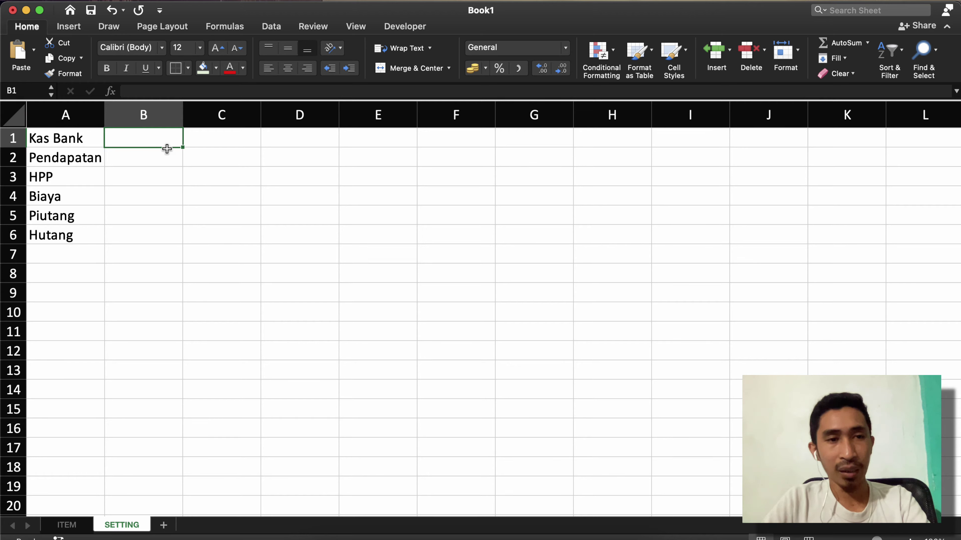
{"action": "left_click_drag", "start_coordinate": [184, 122], "coordinate": [125, 114]}
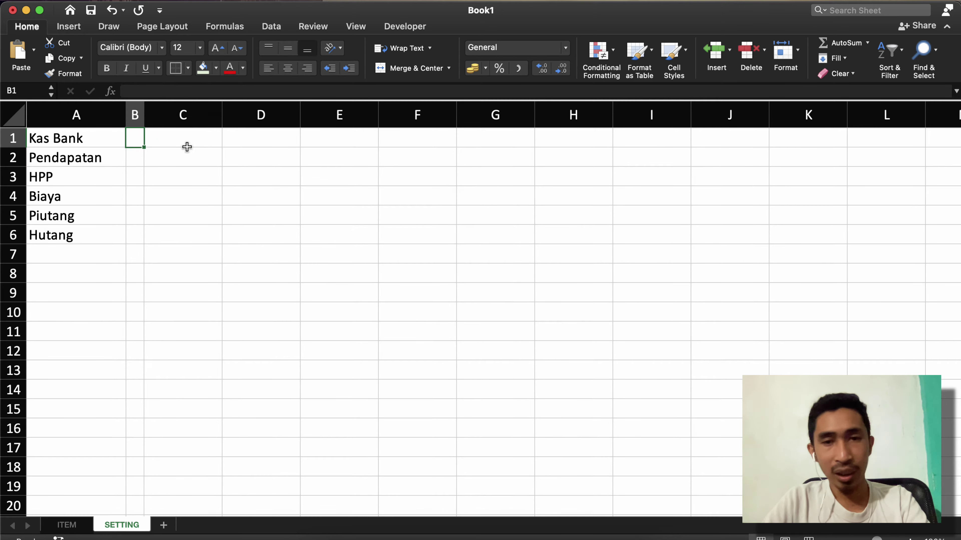
Start the product type list in column C by entering Baju Tidur, Celana and Daster in cells C1 to C3
{"action": "left_click", "coordinate": [187, 144]}
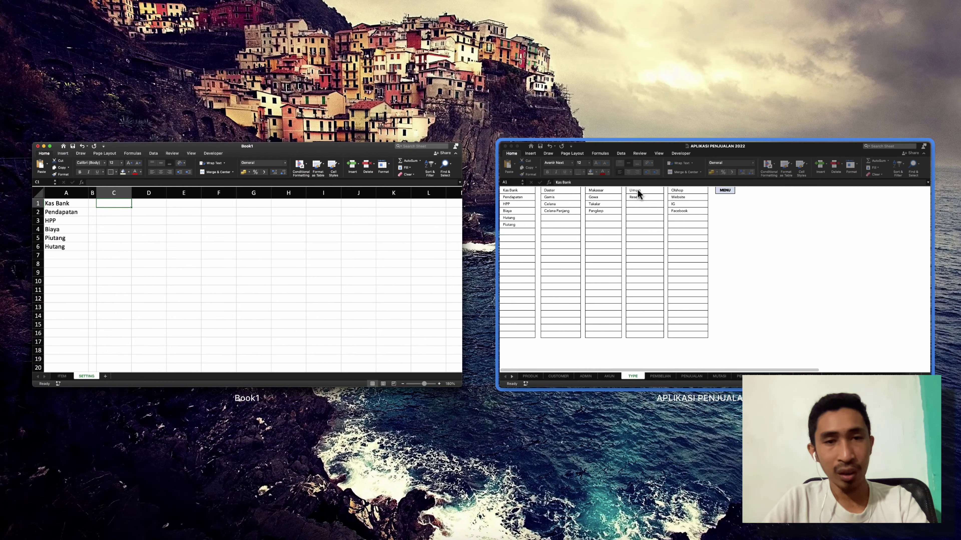
{"action": "left_click", "coordinate": [637, 193]}
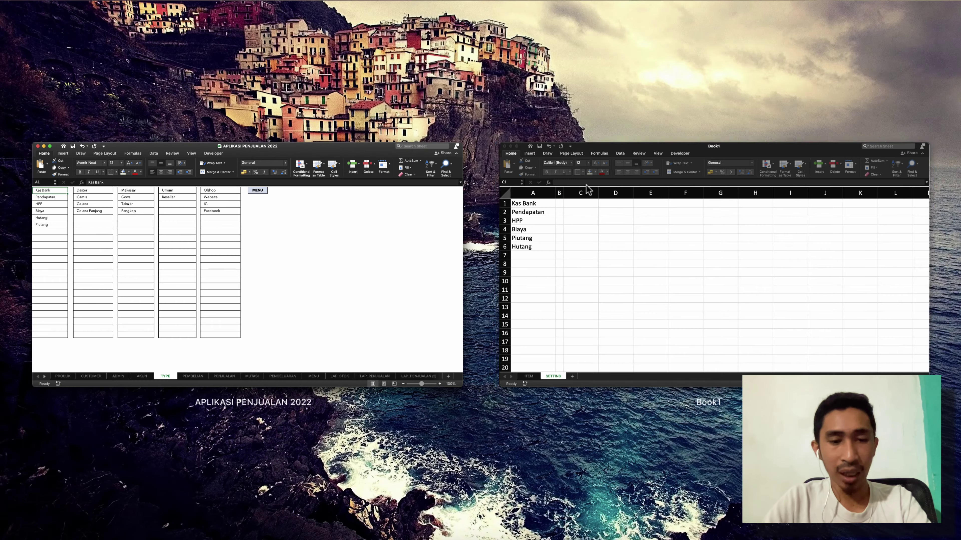
{"action": "left_click", "coordinate": [586, 189]}
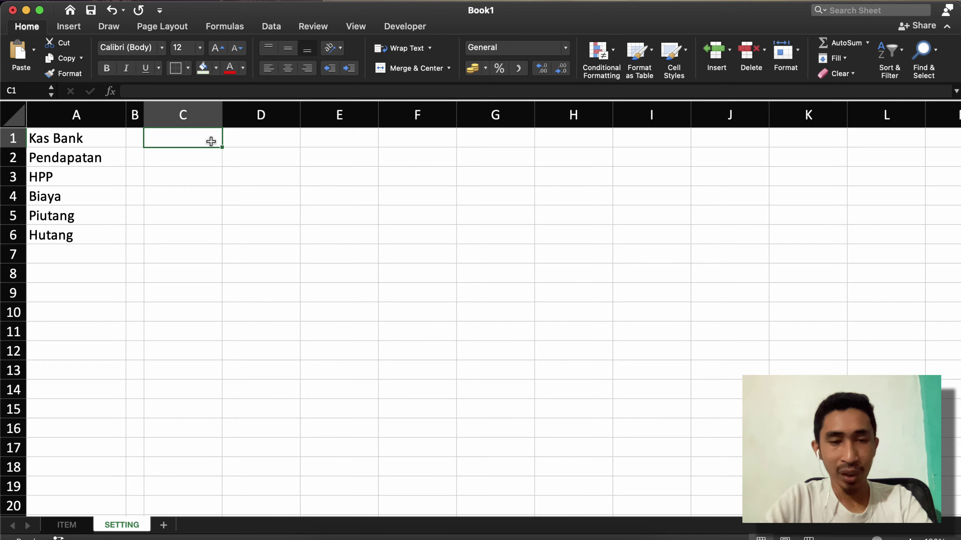
{"action": "type", "text": "C"}
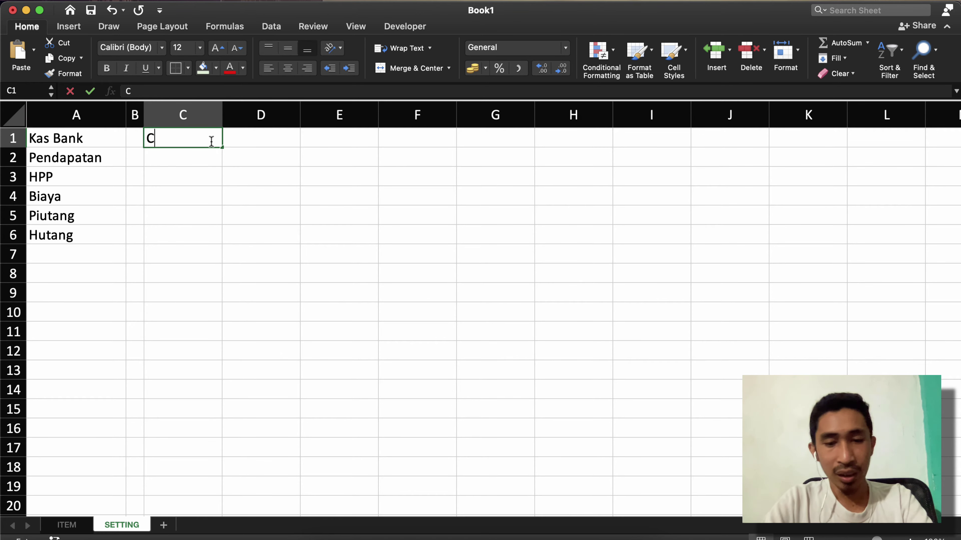
{"action": "key", "text": "BackSpace"}
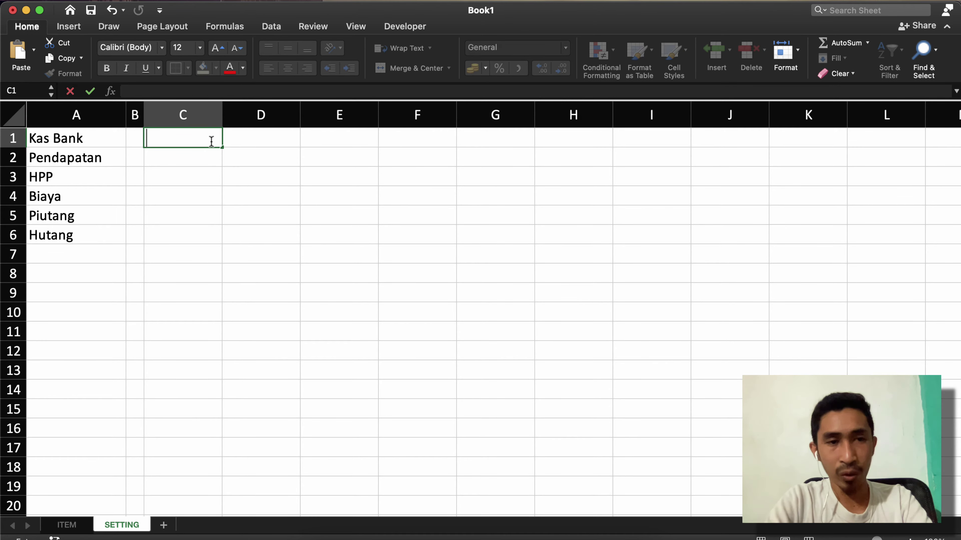
{"action": "type", "text": "Baju Tidur"}
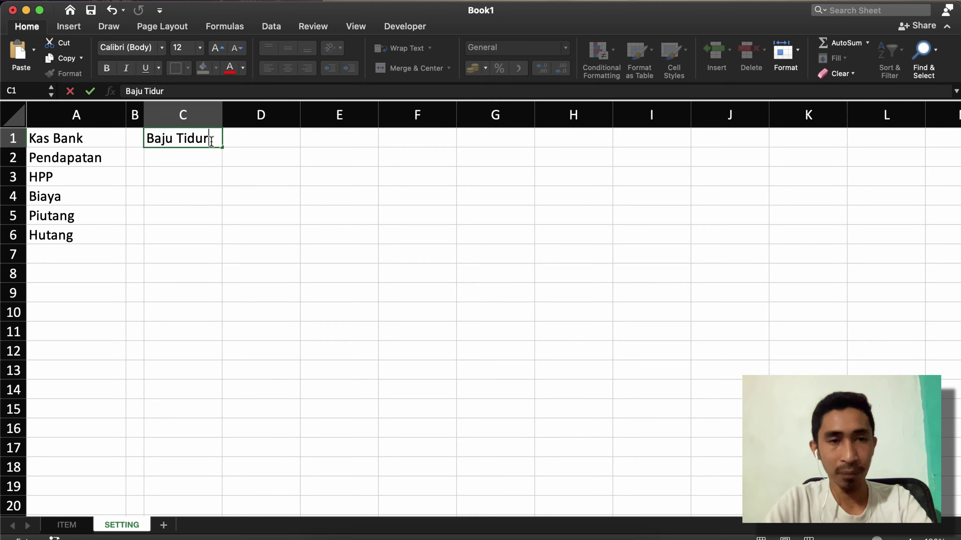
{"action": "key", "text": "Return"}
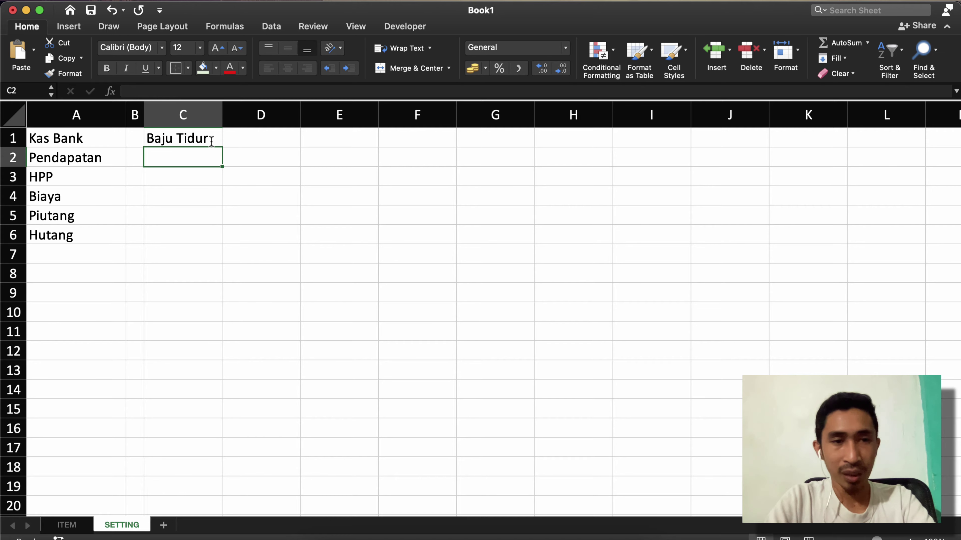
{"action": "type", "text": "Celana"}
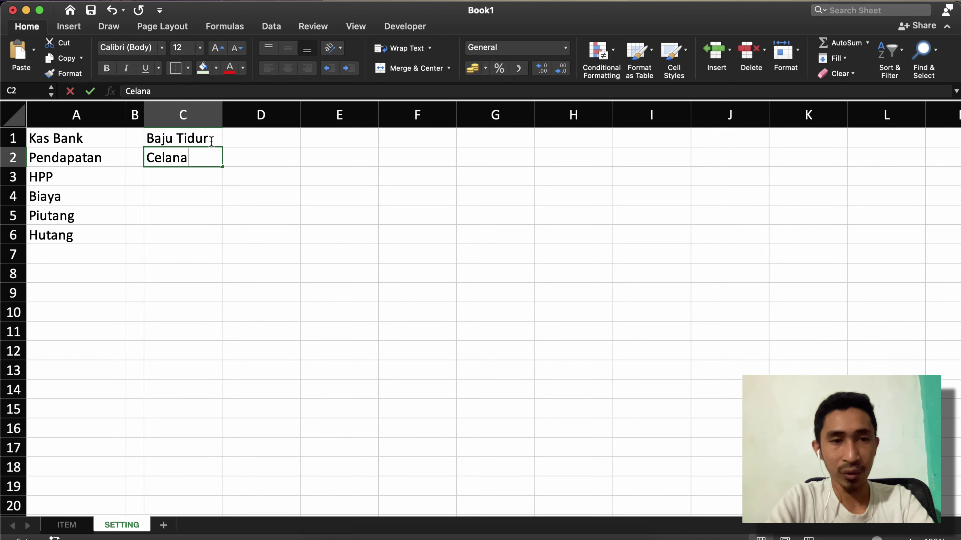
{"action": "key", "text": "Return"}
{"action": "type", "text": "Daster"}
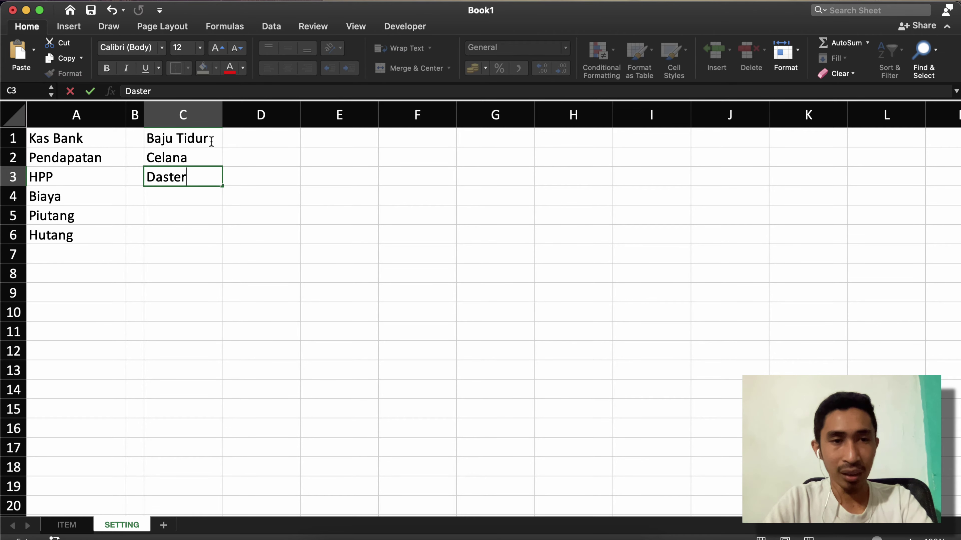
{"action": "key", "text": "Up"}
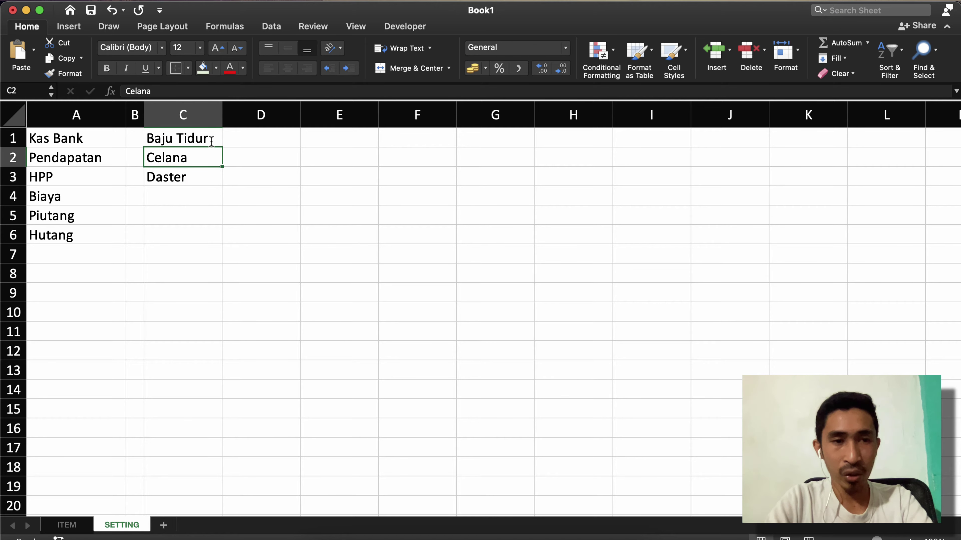
Add the product types Kaos Cowok and Kaos Cewek in cells C4 and C5
{"action": "key", "text": "Down"}
{"action": "key", "text": "Down"}
{"action": "type", "text": "Kas"}
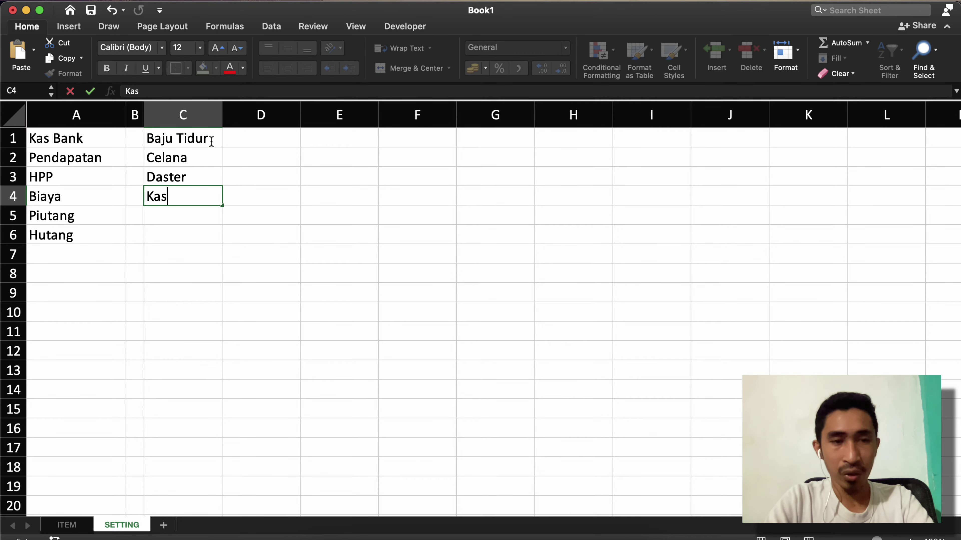
{"action": "key", "text": "BackSpace"}
{"action": "type", "text": "os Cowok"}
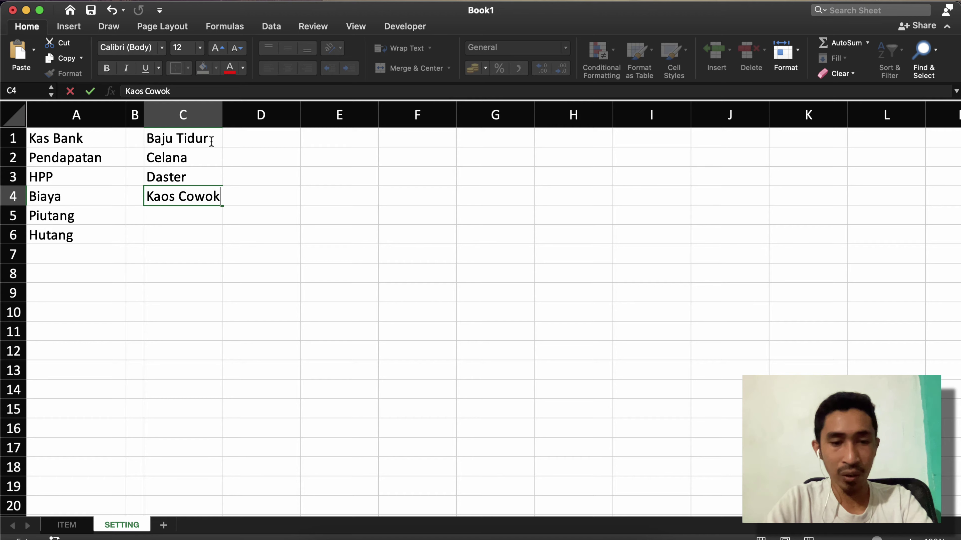
{"action": "key", "text": "Return"}
{"action": "type", "text": "Ka"}
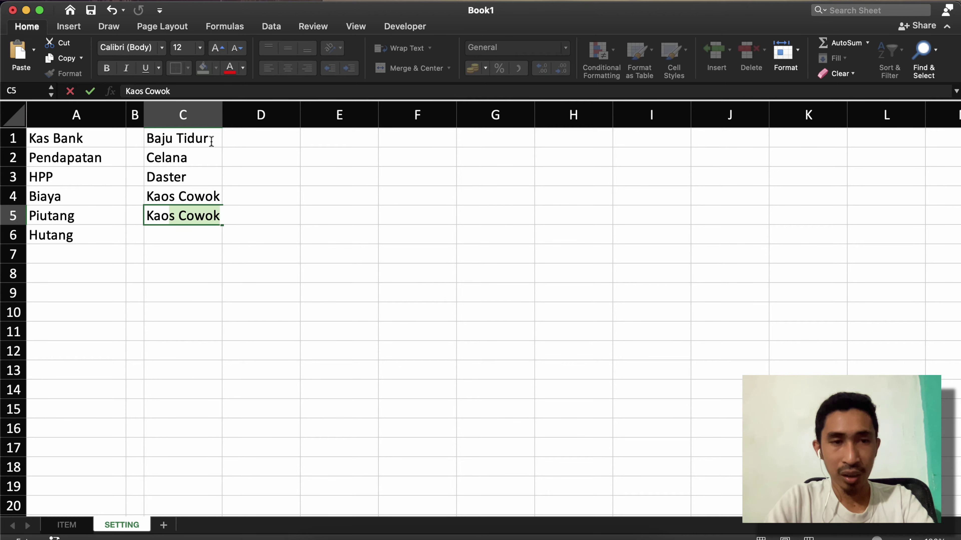
{"action": "type", "text": "os Co"}
{"action": "key", "text": "BackSpace"}
{"action": "key", "text": "BackSpace"}
{"action": "type", "text": "ewek"}
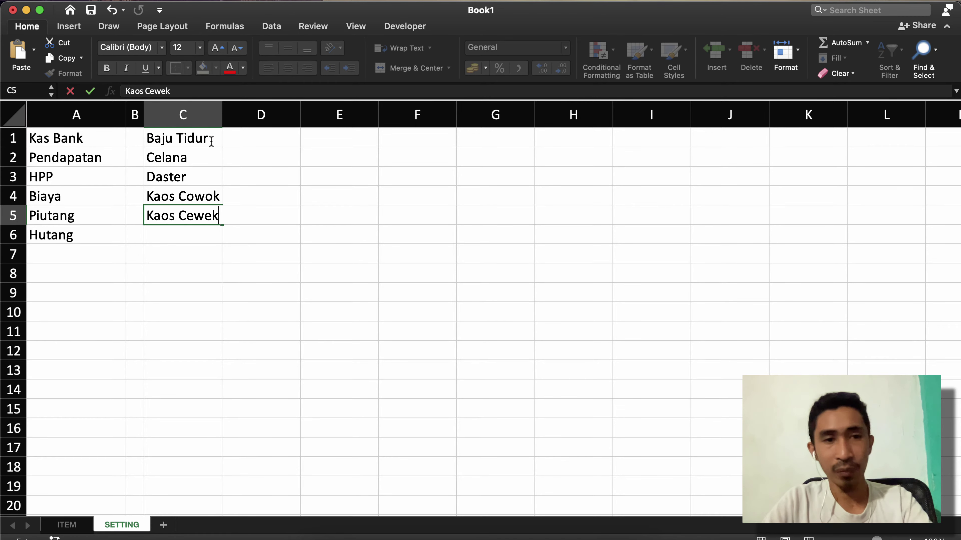
{"action": "key", "text": "Return"}
Widen column C so the product type names fit with room to spare
{"action": "left_click_drag", "start_coordinate": [222, 114], "coordinate": [242, 115]}
{"action": "left_click", "coordinate": [178, 141]}
{"action": "left_click", "coordinate": [182, 201]}
{"action": "left_click", "coordinate": [182, 238]}
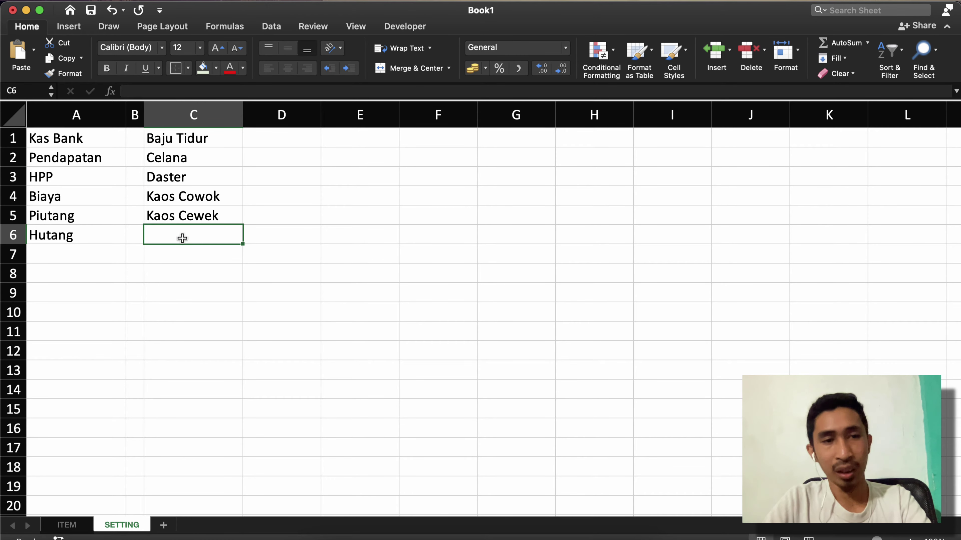
Define the name sett_typeproduk for the whole of column C holding the product types
{"action": "left_click", "coordinate": [193, 138]}
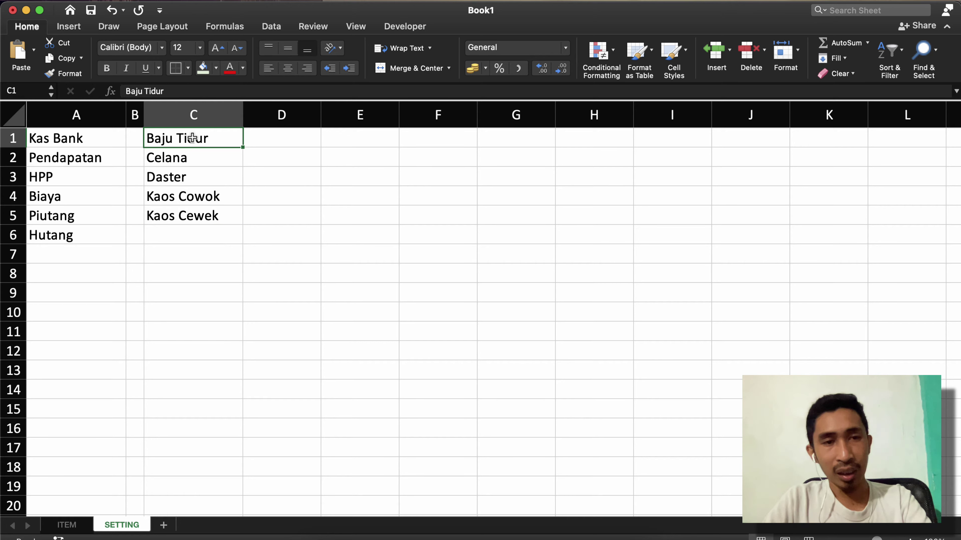
{"action": "left_click", "coordinate": [193, 117]}
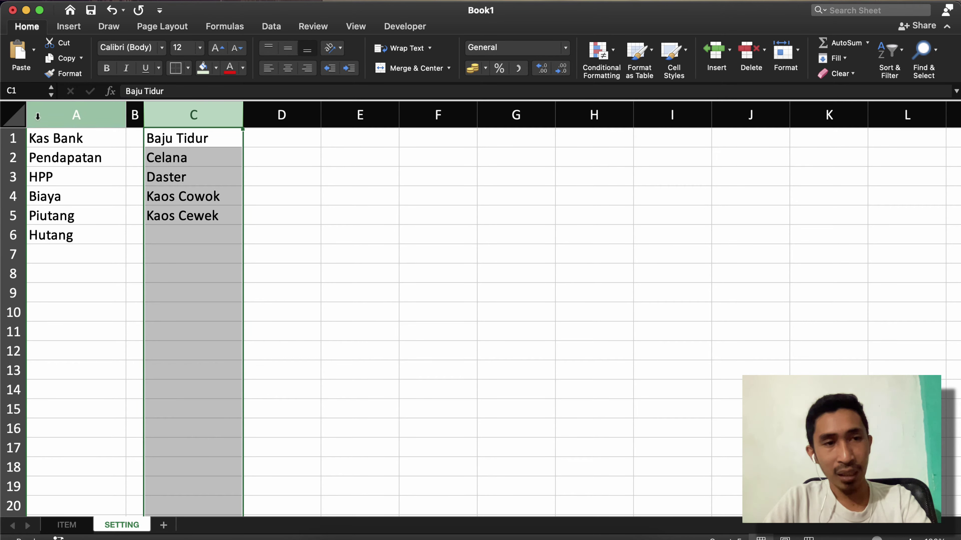
{"action": "left_click", "coordinate": [28, 91]}
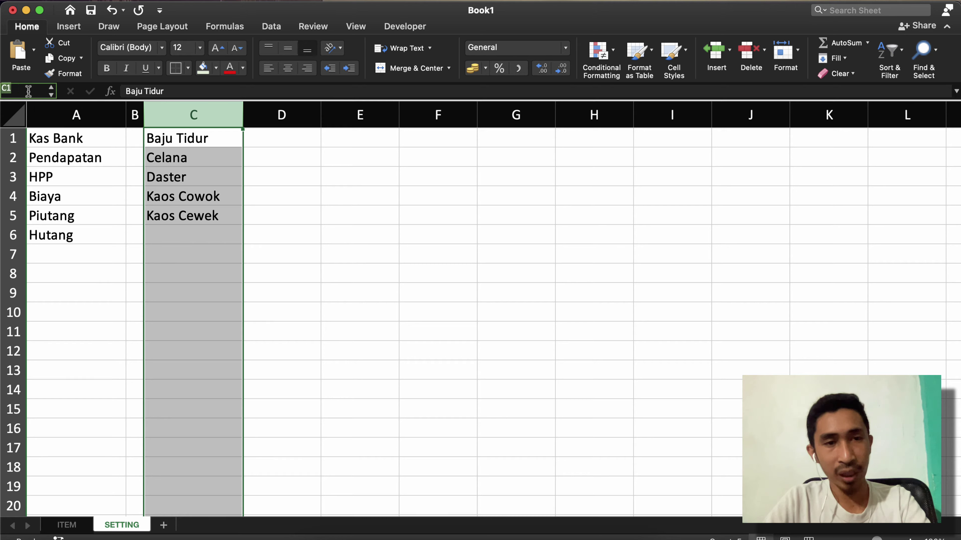
{"action": "left_click", "coordinate": [191, 142]}
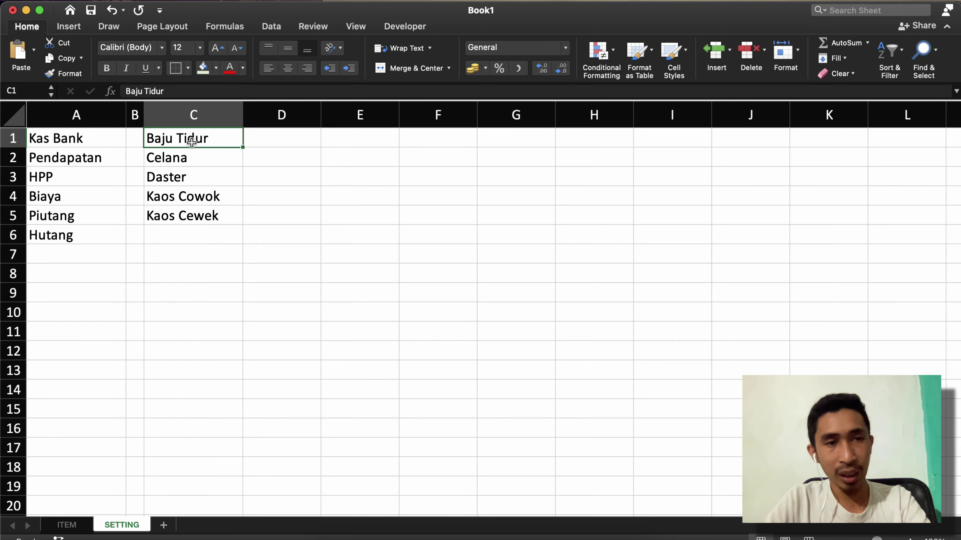
{"action": "left_click", "coordinate": [193, 115]}
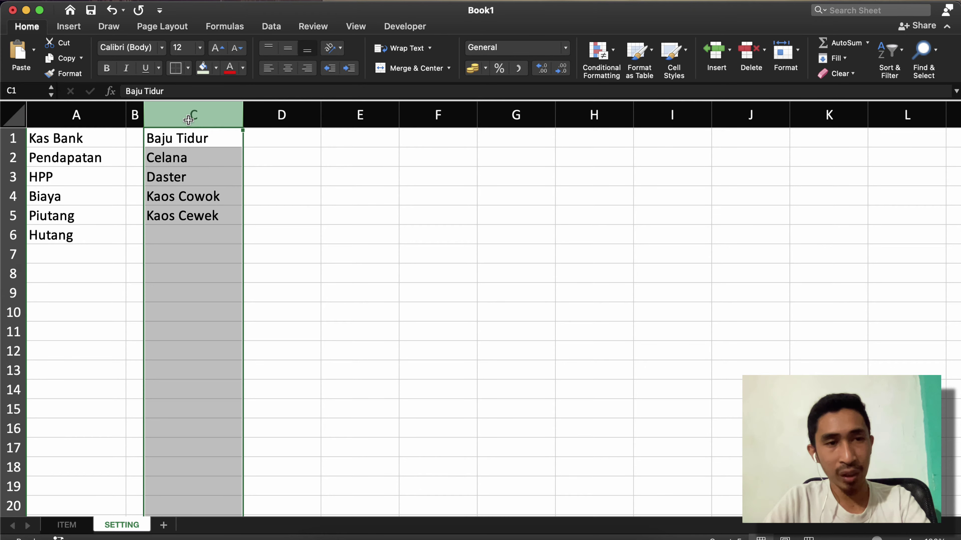
{"action": "left_click", "coordinate": [37, 92]}
{"action": "type", "text": "type"}
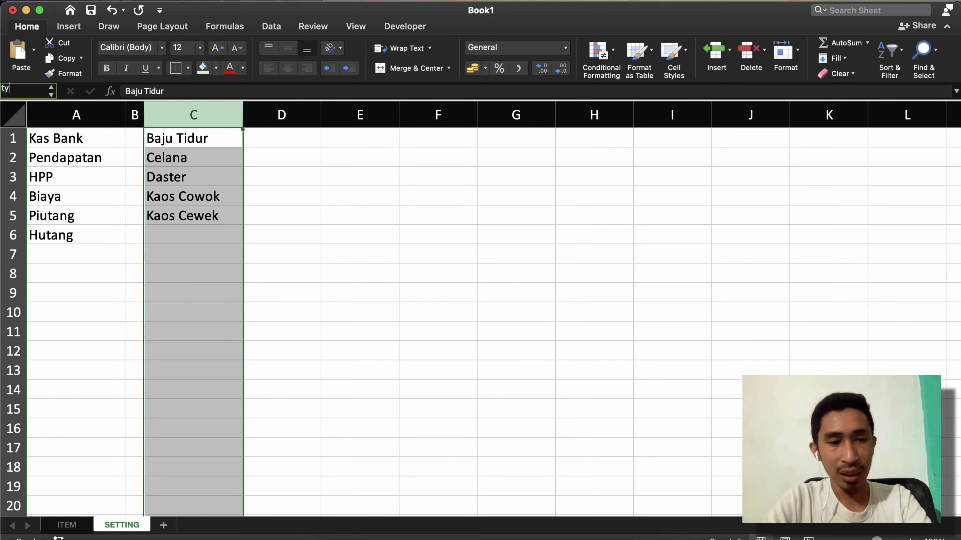
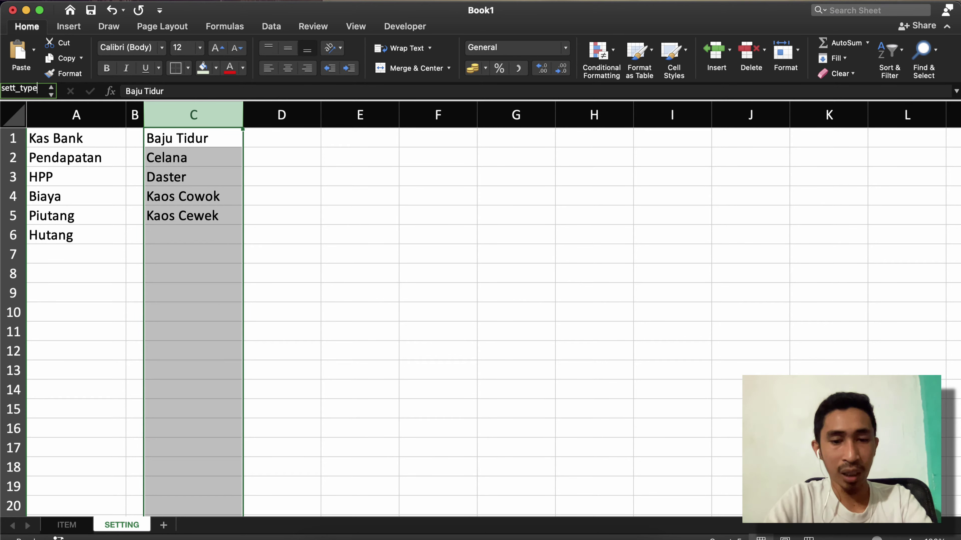
{"action": "type", "text": "produk"}
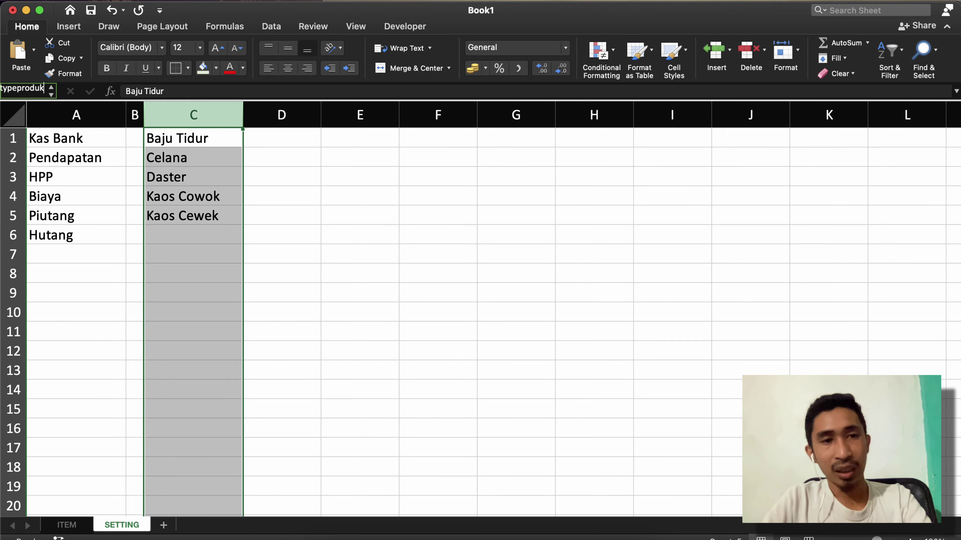
{"action": "key", "text": "Return"}
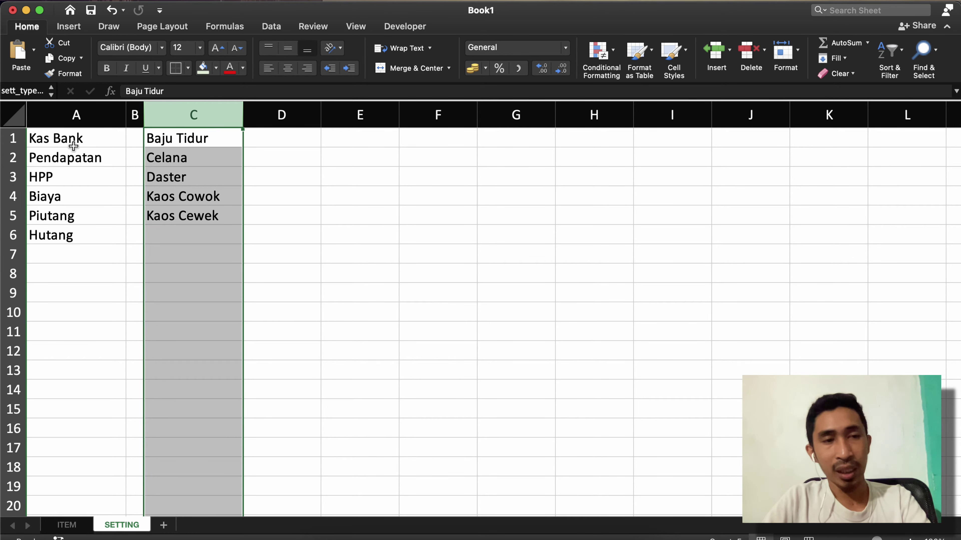
Check the sett_typeproduk name by jumping to its range and examining how far down column C it extends
{"action": "left_click", "coordinate": [134, 234]}
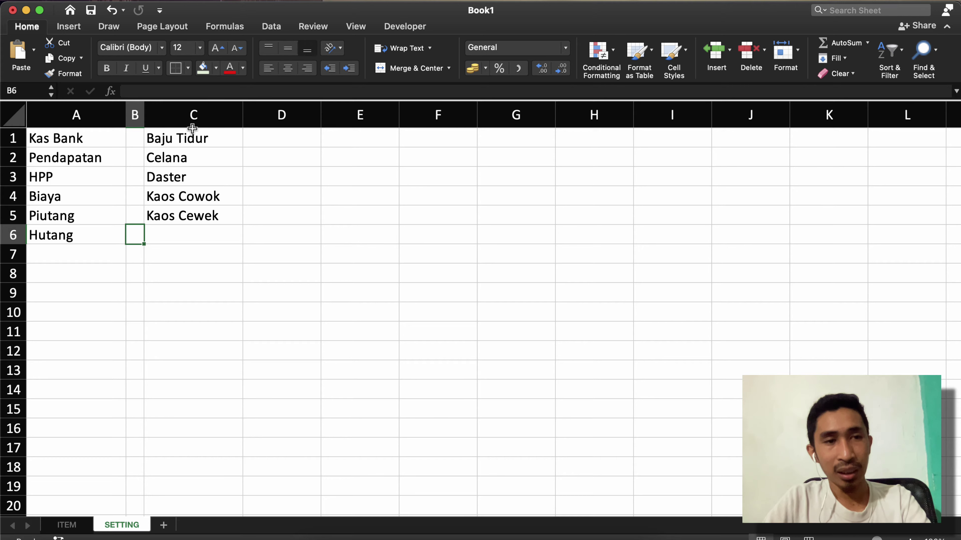
{"action": "left_click", "coordinate": [52, 93]}
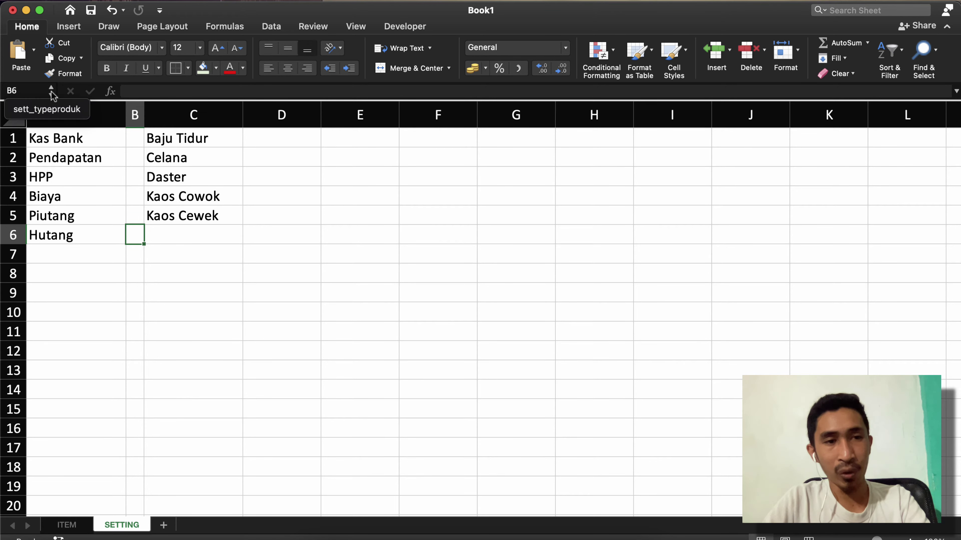
{"action": "left_click", "coordinate": [40, 113]}
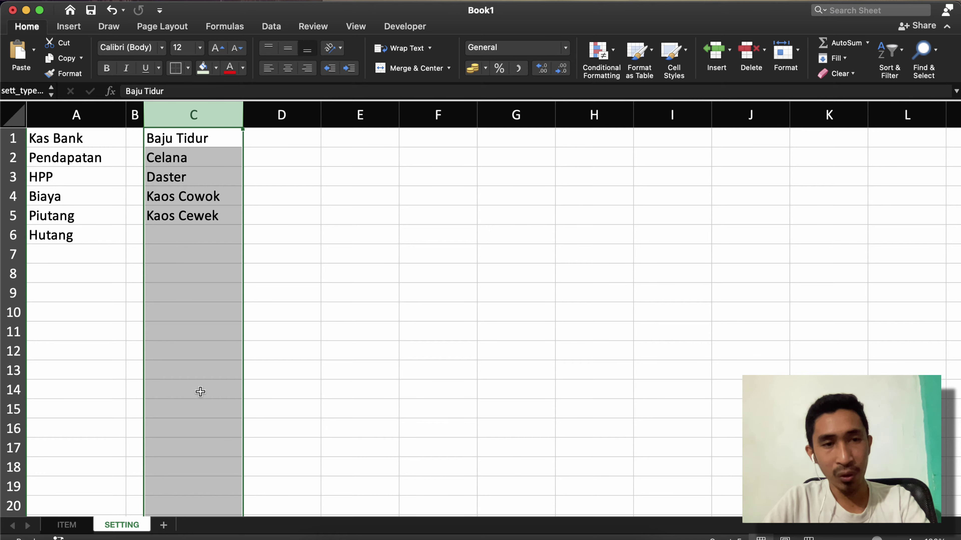
{"action": "scroll", "coordinate": [201, 392], "scroll_direction": "down", "scroll_amount": 20}
{"action": "scroll", "coordinate": [200, 392], "scroll_direction": "up", "scroll_amount": 18}
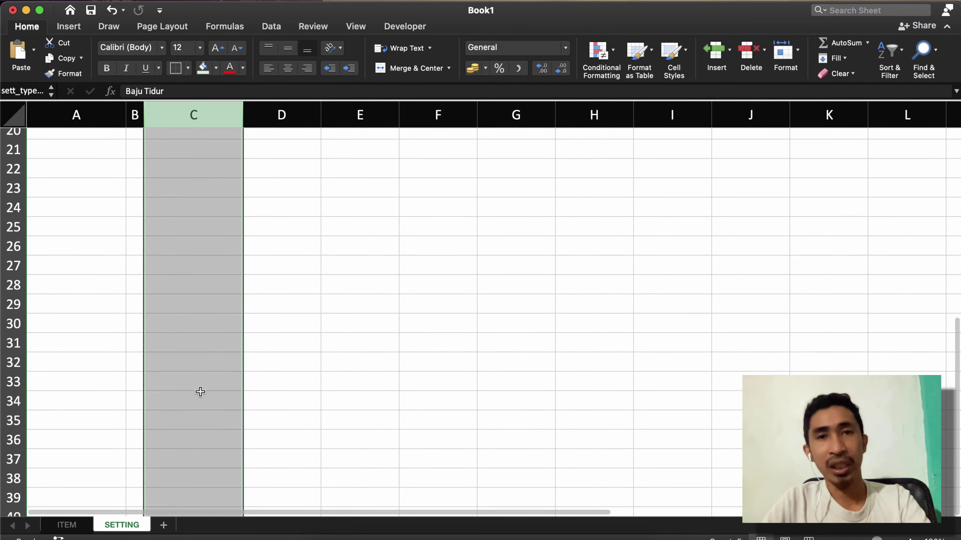
{"action": "scroll", "coordinate": [201, 392], "scroll_direction": "up", "scroll_amount": 6}
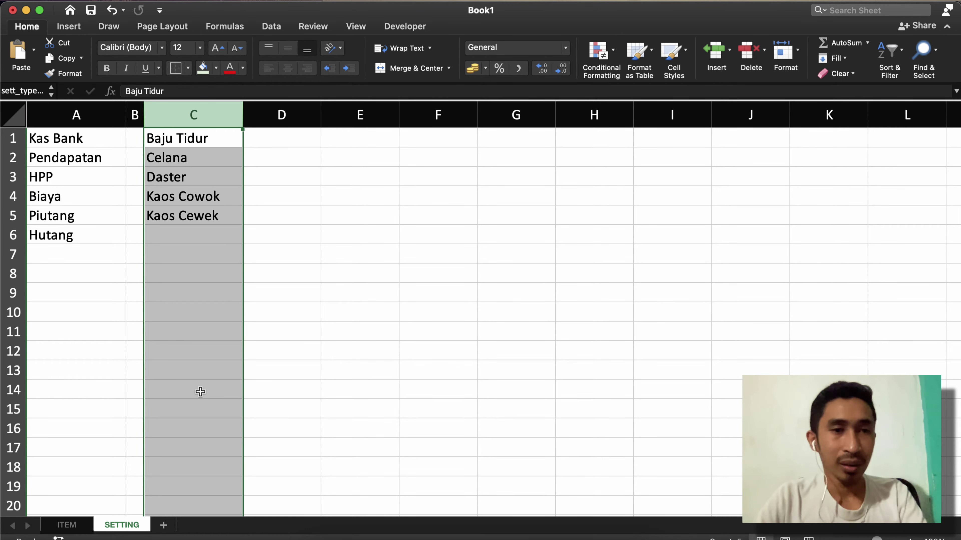
{"action": "left_click", "coordinate": [212, 188]}
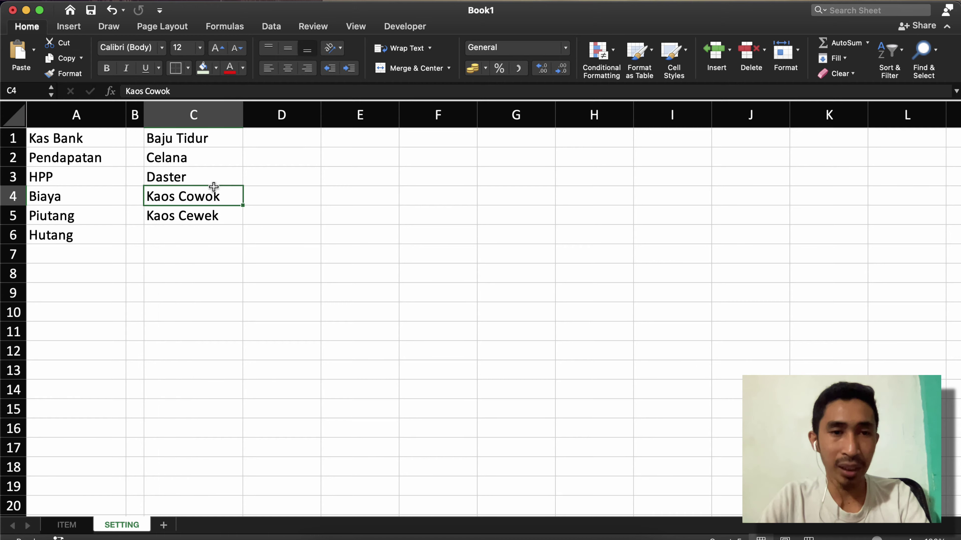
Give cell D5 under TYPE on the ITEM sheet a List data validation with source =sett_typeproduk, and check its dropdown choices
{"action": "left_click", "coordinate": [78, 527]}
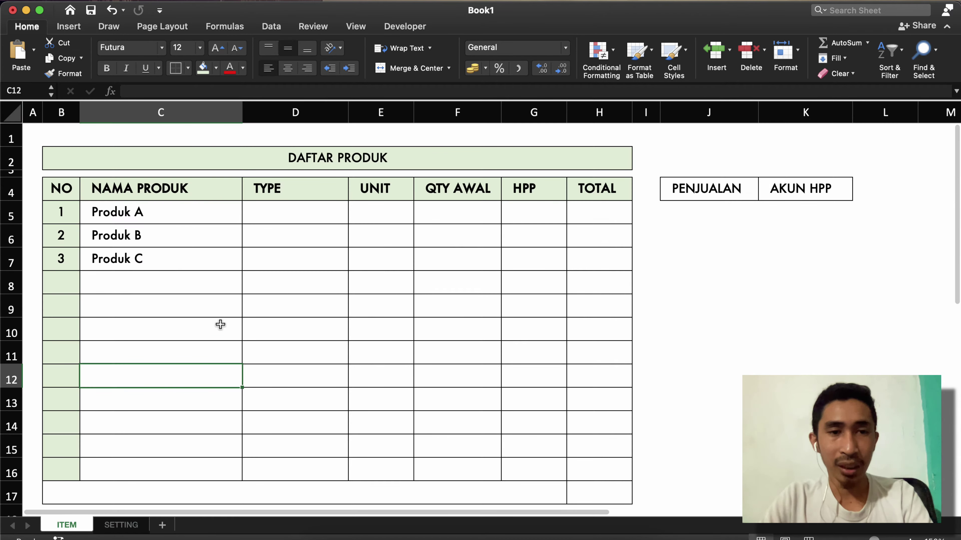
{"action": "double_click", "coordinate": [281, 216]}
{"action": "left_click", "coordinate": [291, 251]}
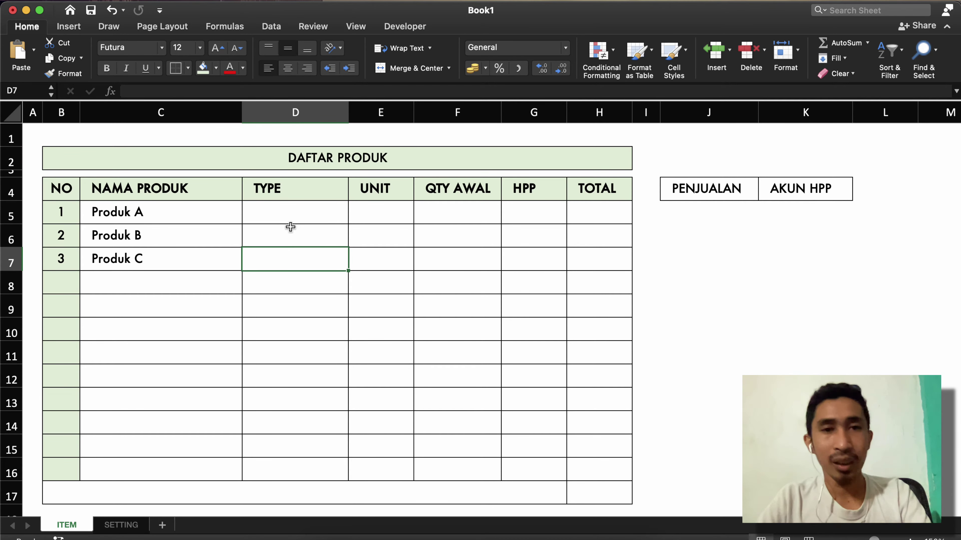
{"action": "left_click", "coordinate": [300, 208]}
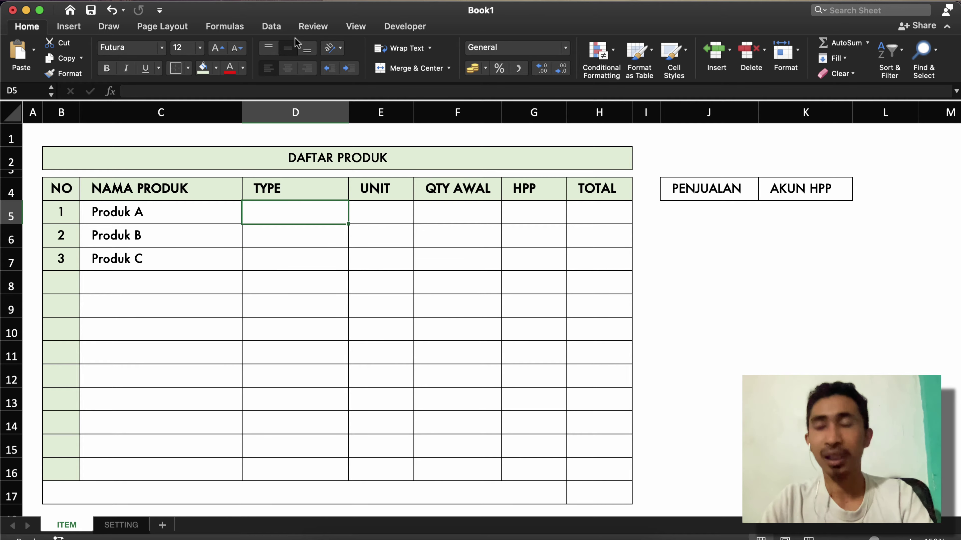
{"action": "left_click", "coordinate": [271, 28]}
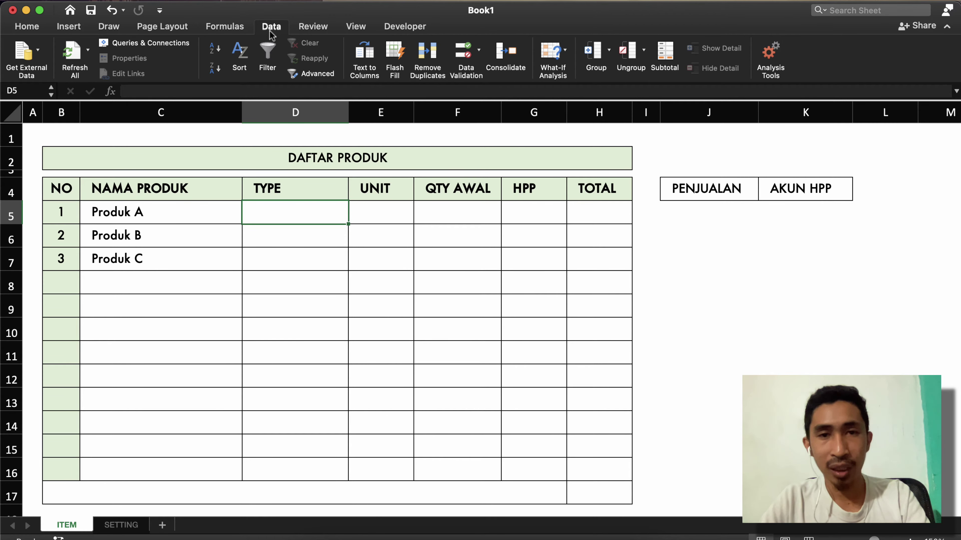
{"action": "left_click", "coordinate": [466, 57]}
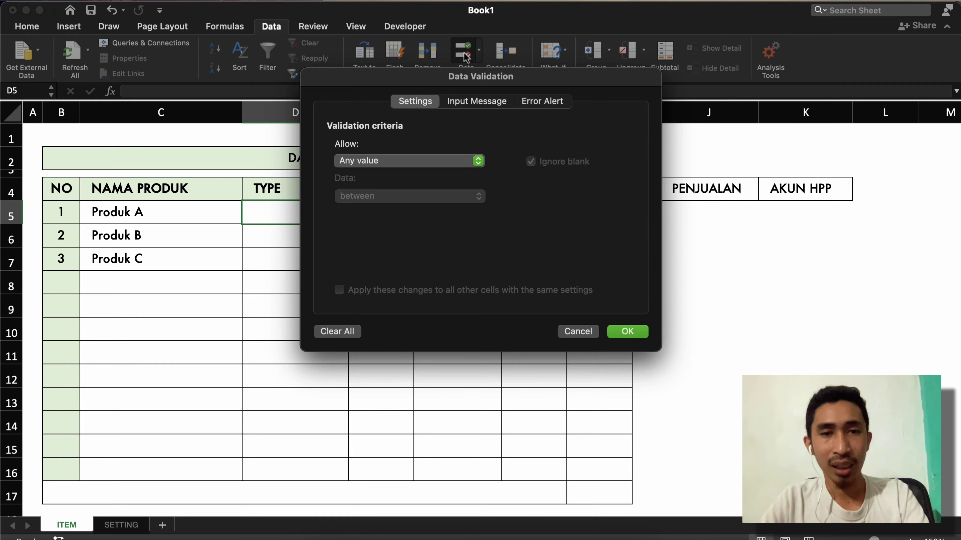
{"action": "left_click", "coordinate": [433, 163]}
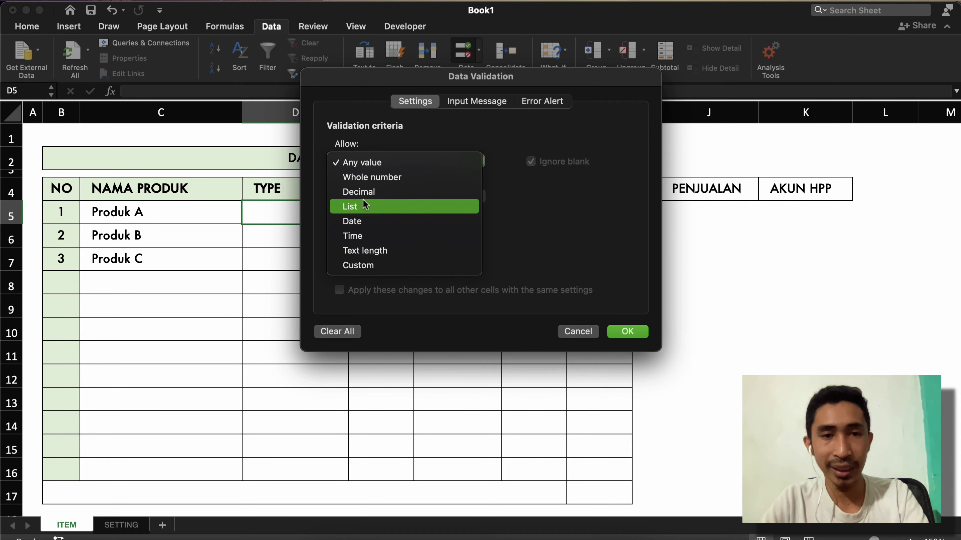
{"action": "left_click", "coordinate": [372, 206]}
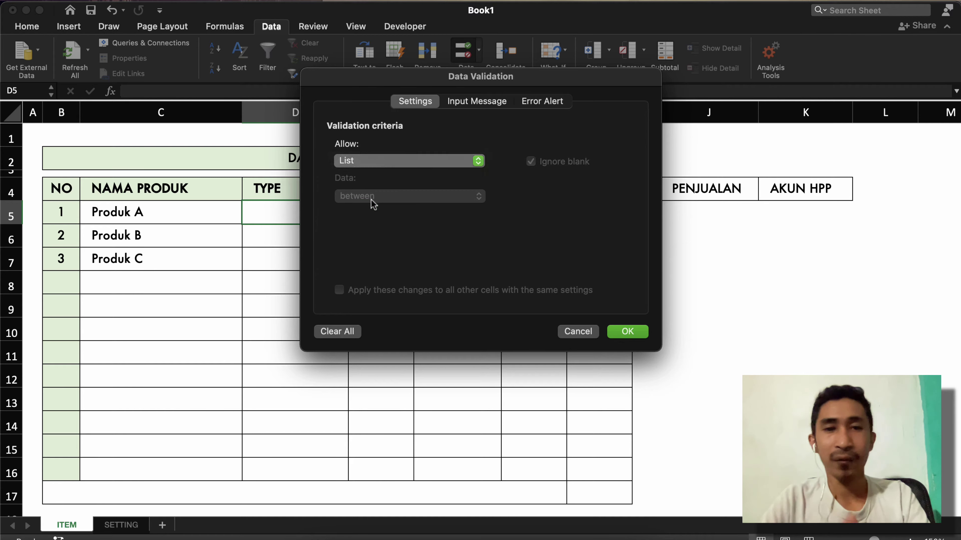
{"action": "left_click", "coordinate": [415, 229]}
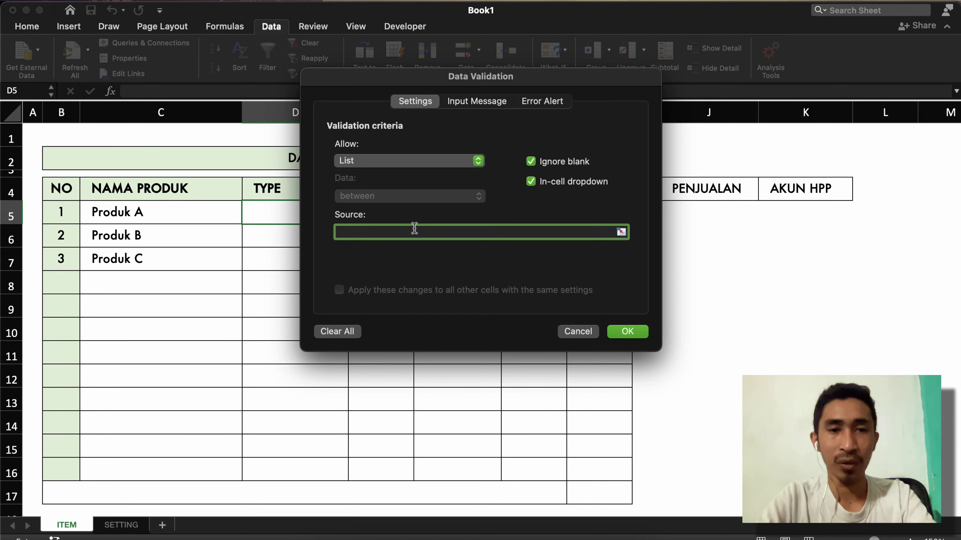
{"action": "type", "text": "=sett_typeproduk"}
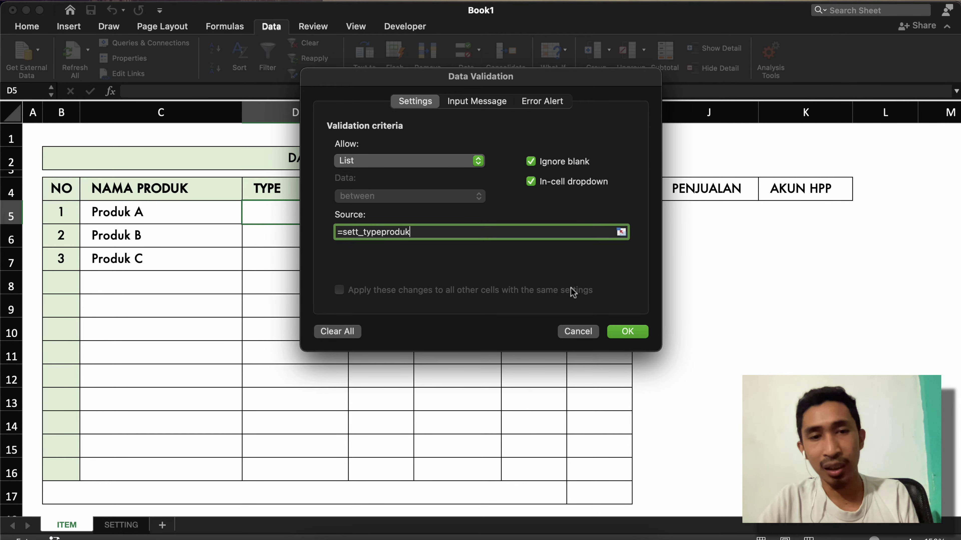
{"action": "left_click", "coordinate": [624, 332]}
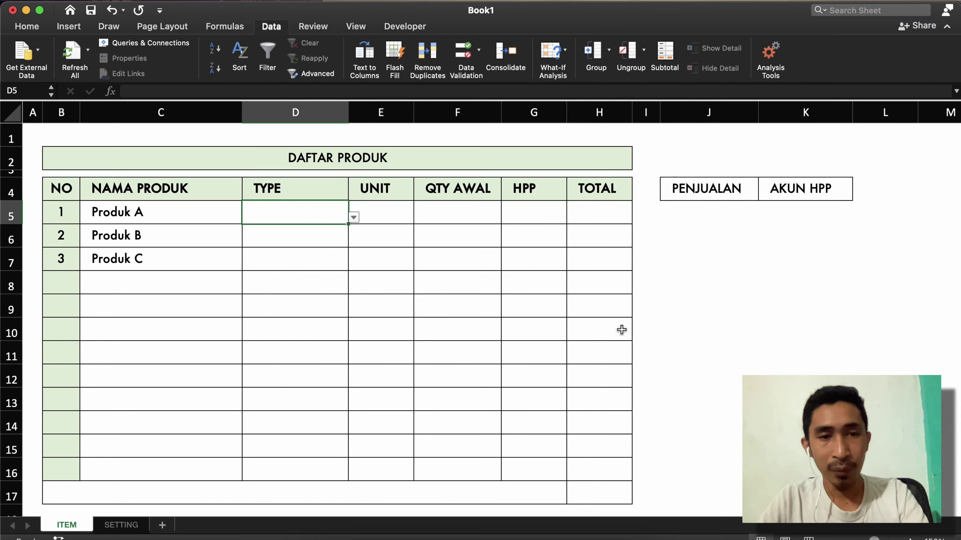
{"action": "left_click", "coordinate": [354, 217]}
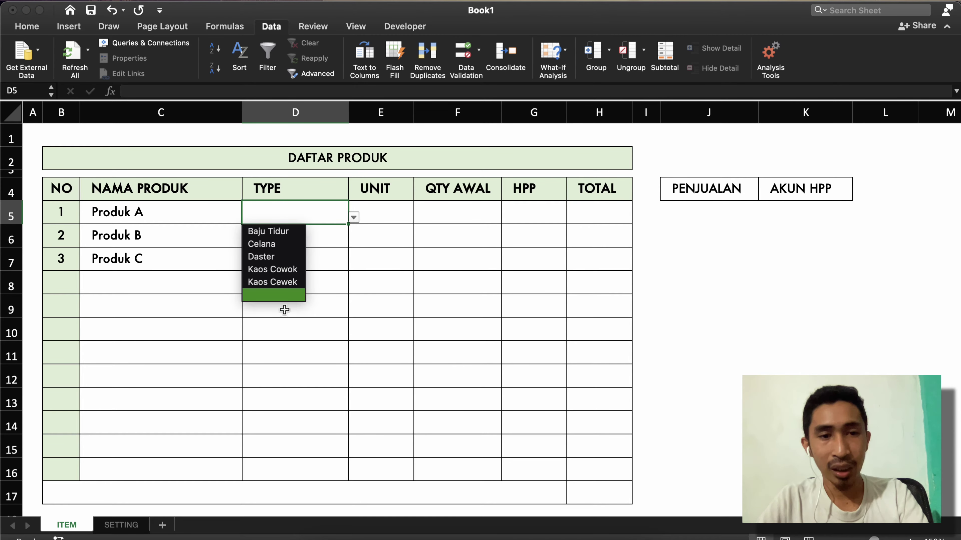
{"action": "left_click", "coordinate": [331, 277]}
Add the product type Kaos Kaki in cell C6 of the SETTING sheet
{"action": "left_click", "coordinate": [121, 525]}
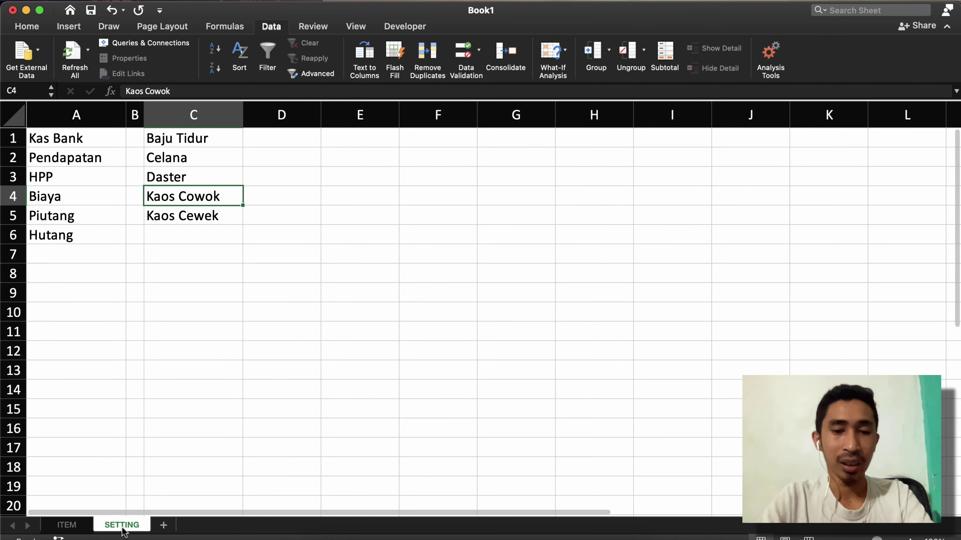
{"action": "left_click", "coordinate": [183, 236]}
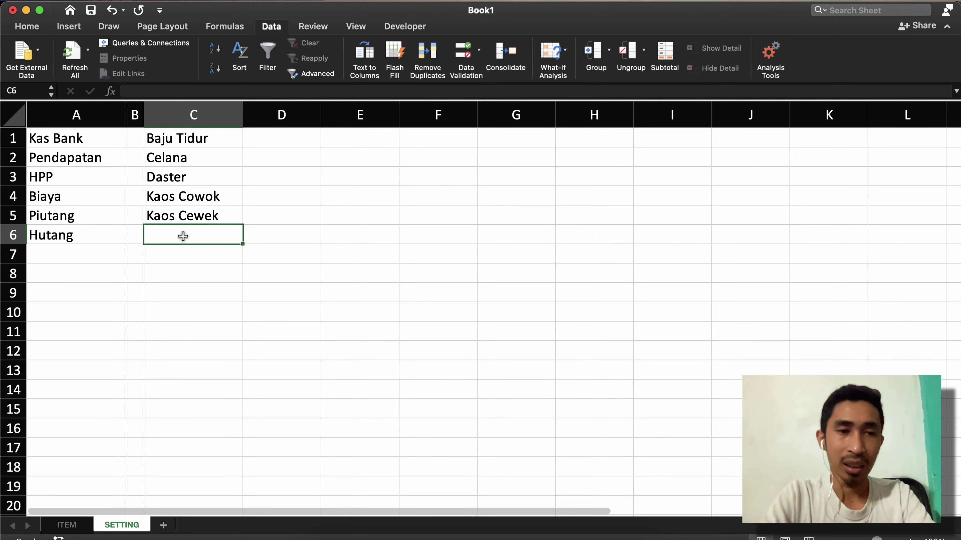
{"action": "type", "text": "T"}
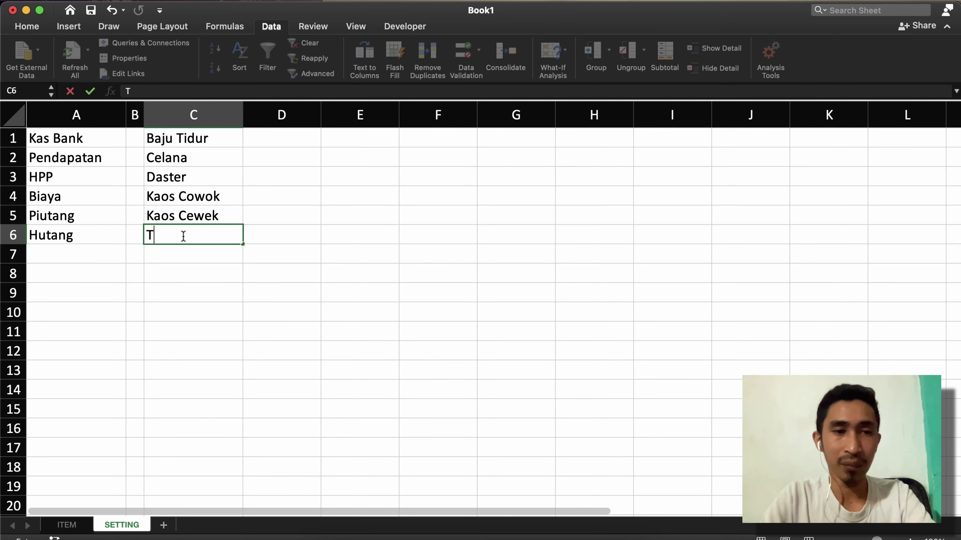
{"action": "key", "text": "BackSpace"}
{"action": "type", "text": "Baru"}
{"action": "key", "text": "Return"}
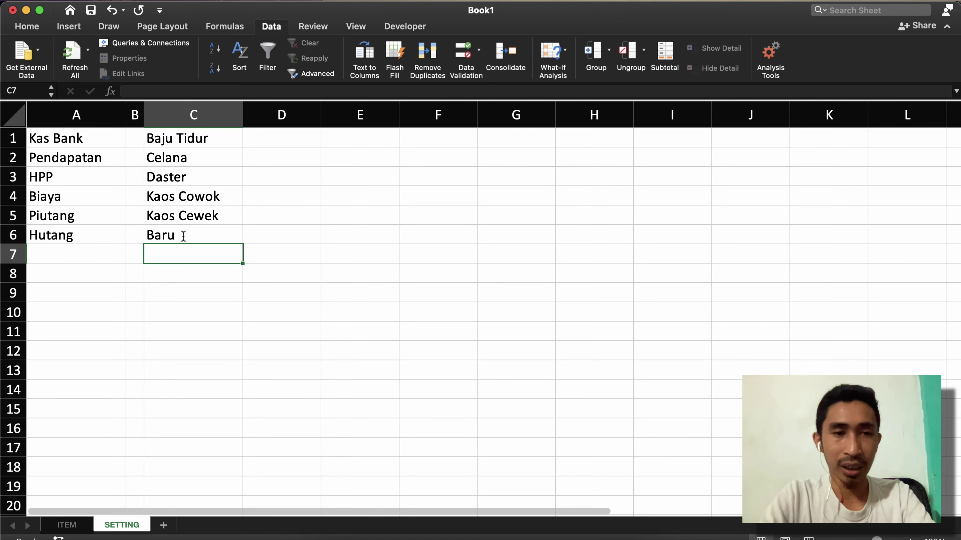
{"action": "left_click", "coordinate": [183, 236]}
{"action": "type", "text": "Kas"}
{"action": "key", "text": "BackSpace"}
{"action": "type", "text": "os Kaki"}
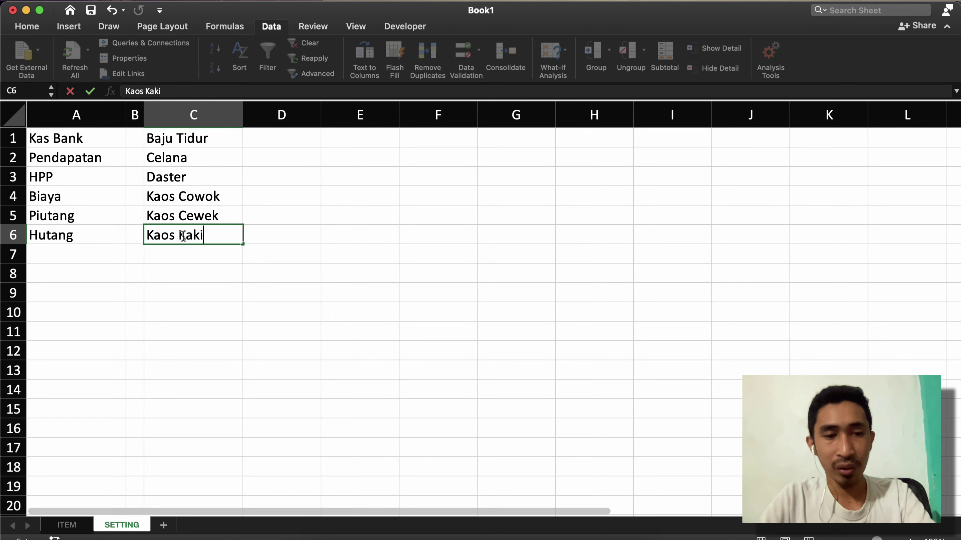
{"action": "key", "text": "Return"}
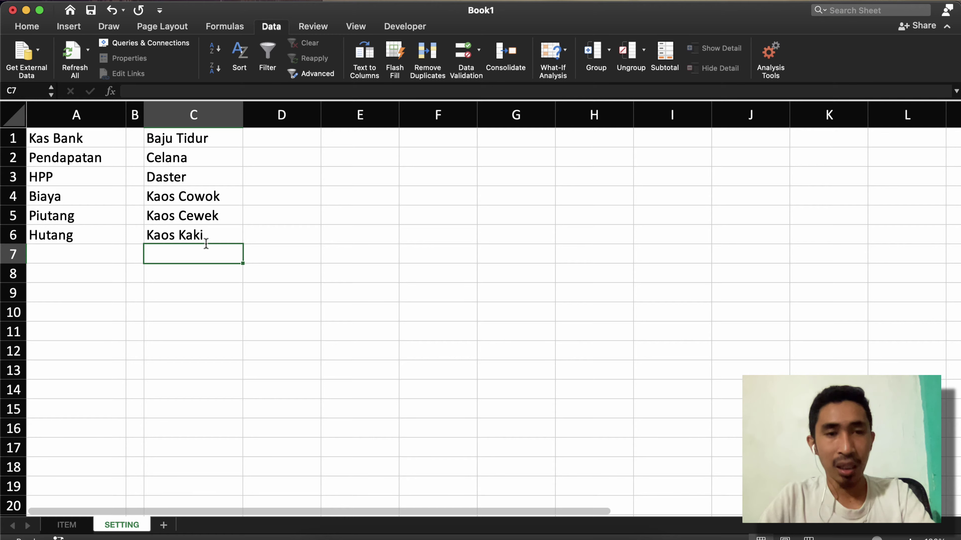
Check the TYPE dropdown of cell D5 on the ITEM sheet for the added product type, without choosing one
{"action": "left_click", "coordinate": [67, 525]}
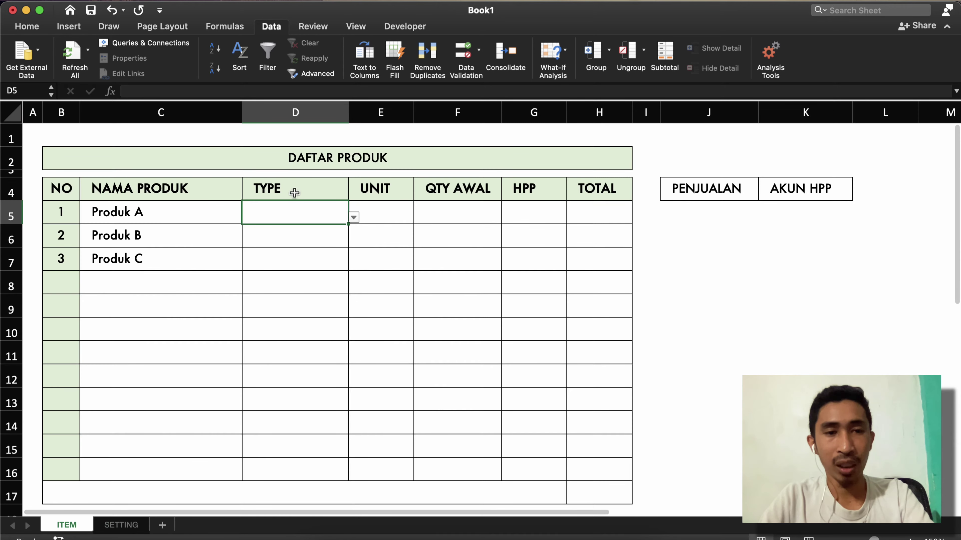
{"action": "left_click", "coordinate": [353, 218]}
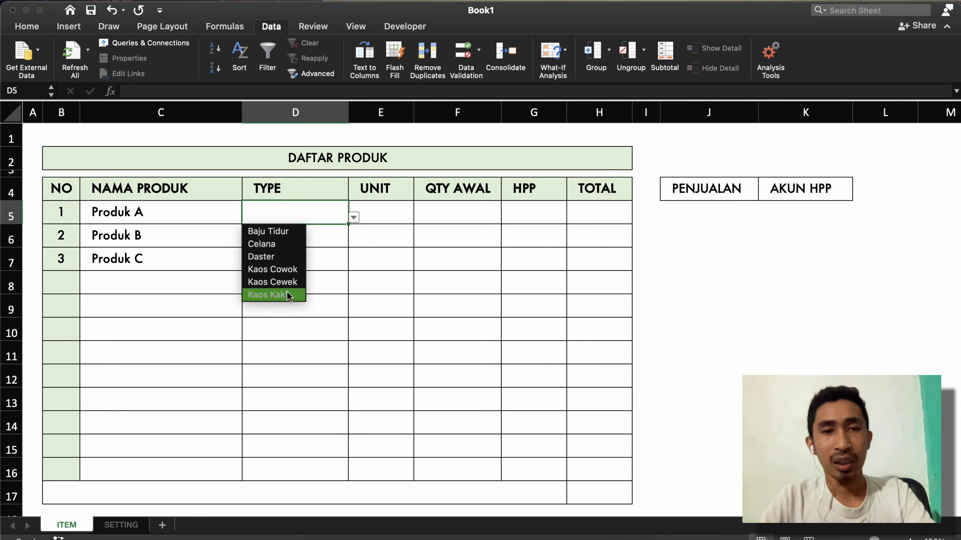
{"action": "key", "text": "Escape"}
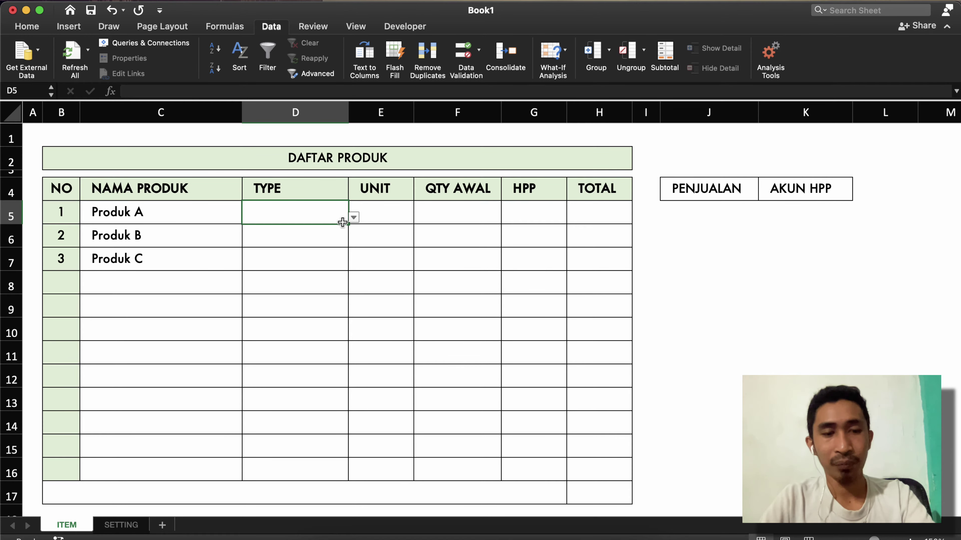
Copy the TYPE dropdown cell D5 to D6:D16 on the ITEM sheet and check the dropdown choices in D6
{"action": "key", "text": "super+c"}
{"action": "key", "text": "Return"}
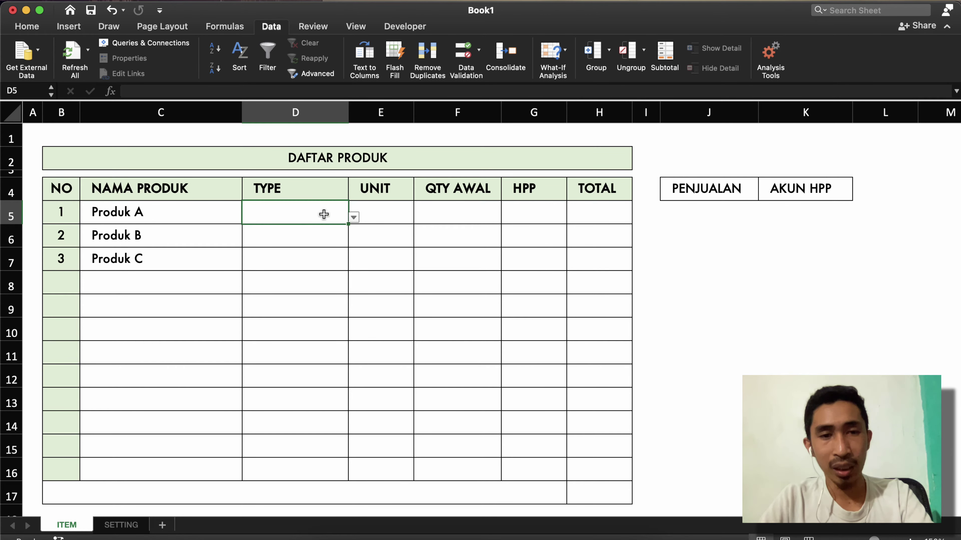
{"action": "right_click", "coordinate": [324, 215]}
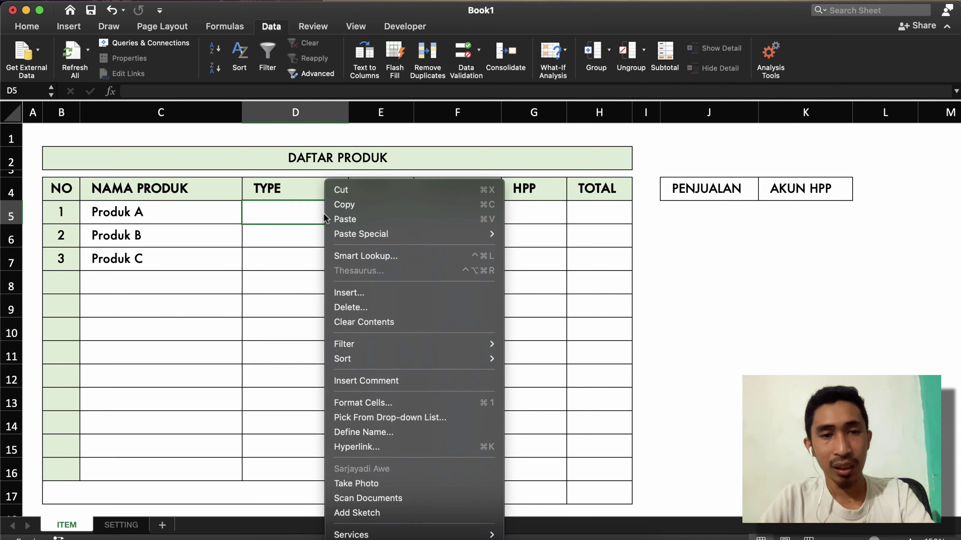
{"action": "left_click", "coordinate": [343, 202]}
{"action": "left_click_drag", "start_coordinate": [301, 237], "coordinate": [313, 469]}
{"action": "right_click", "coordinate": [301, 363]}
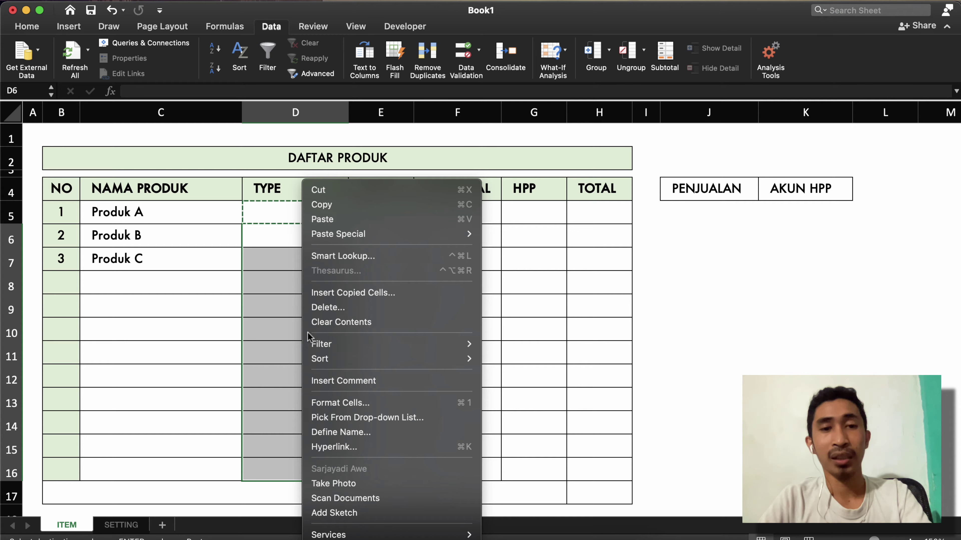
{"action": "left_click", "coordinate": [328, 221]}
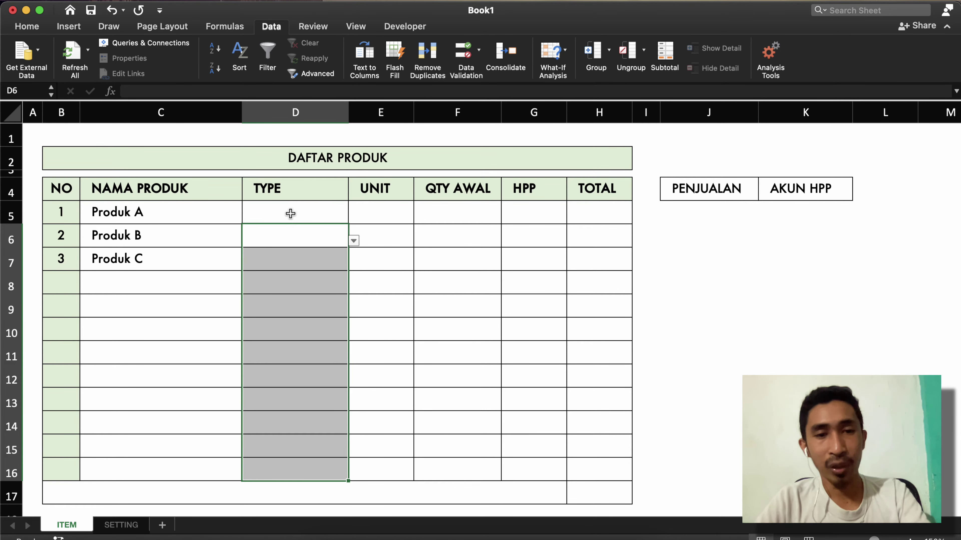
{"action": "left_click", "coordinate": [308, 232]}
{"action": "left_click", "coordinate": [354, 241]}
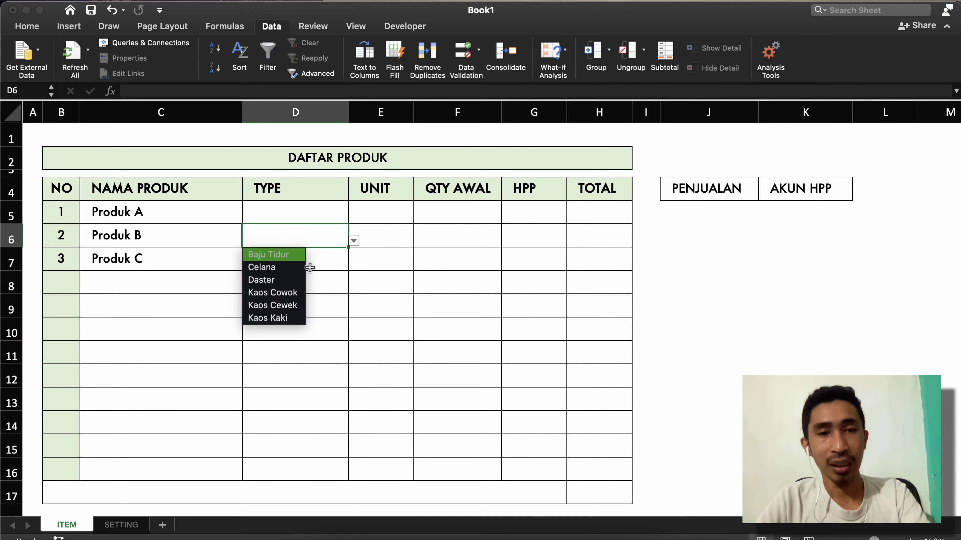
{"action": "left_click", "coordinate": [335, 221]}
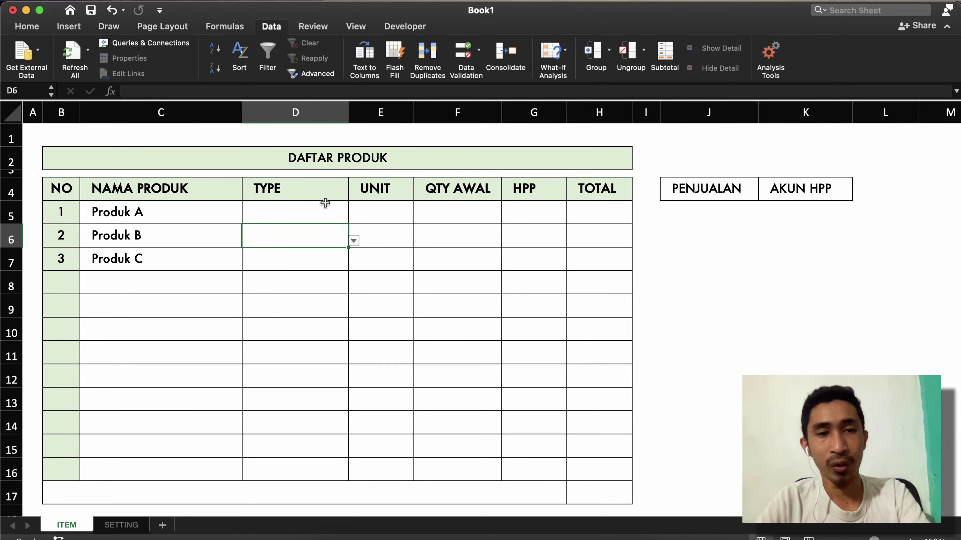
Choose the TYPE from the dropdowns: Baju Tidur for Produk A and Produk B, and Kaos Cowok for Produk C
{"action": "left_click", "coordinate": [326, 210]}
{"action": "left_click", "coordinate": [354, 218]}
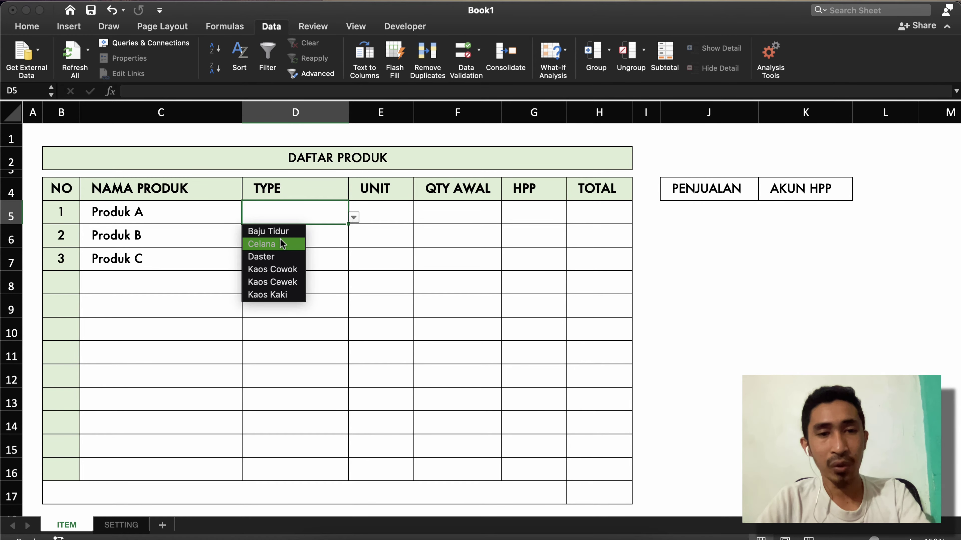
{"action": "left_click", "coordinate": [299, 232]}
{"action": "left_click", "coordinate": [300, 233]}
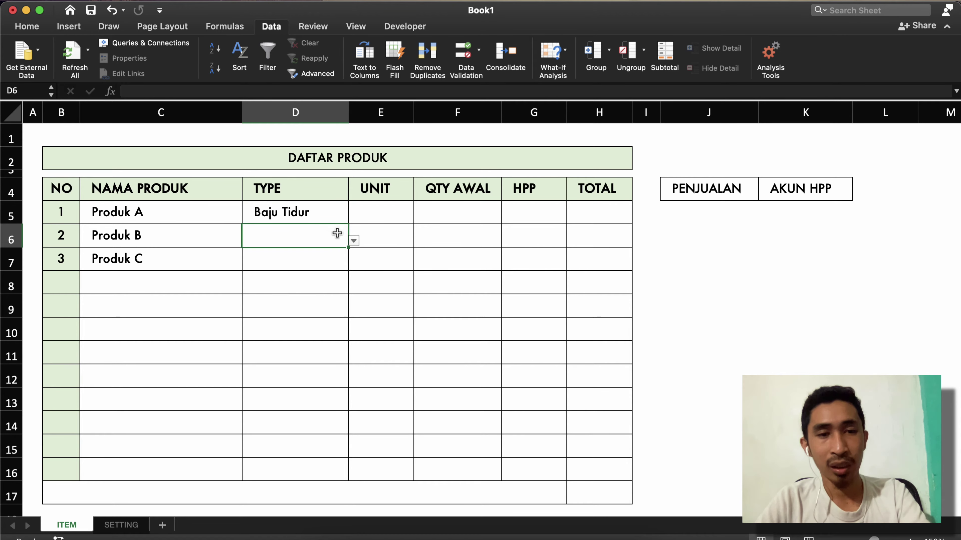
{"action": "left_click", "coordinate": [353, 241]}
{"action": "left_click", "coordinate": [280, 254]}
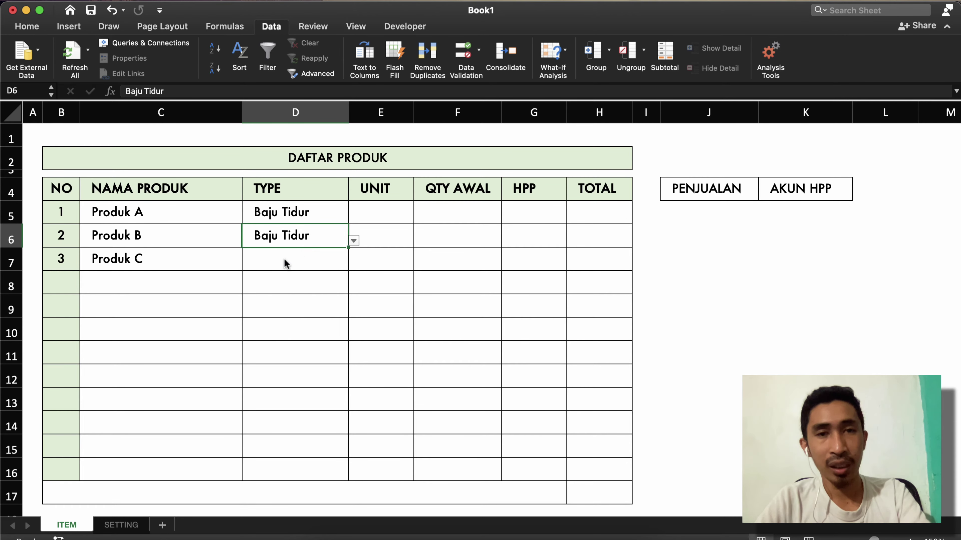
{"action": "left_click", "coordinate": [300, 252]}
{"action": "left_click", "coordinate": [356, 266]}
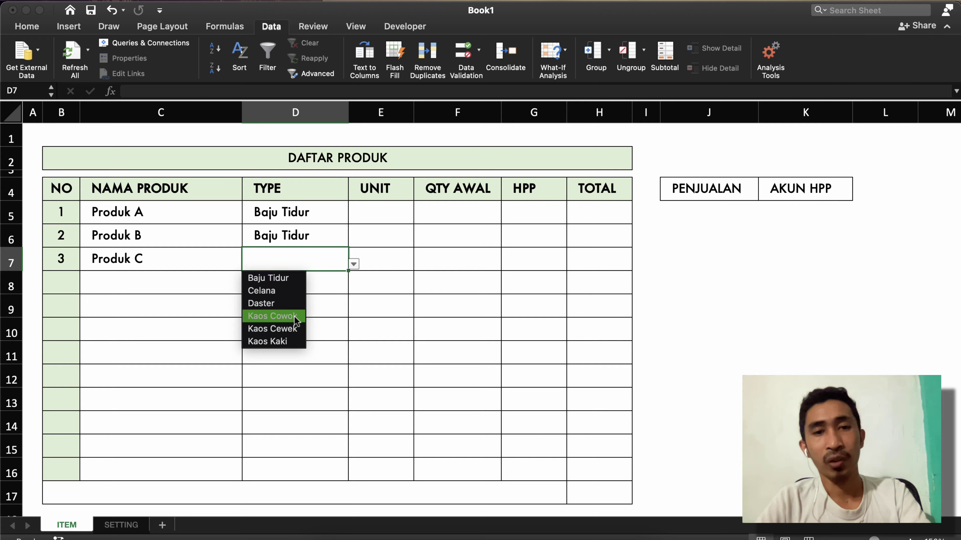
{"action": "left_click", "coordinate": [297, 326]}
{"action": "left_click", "coordinate": [325, 308]}
Enter the unit PCS for Produk A in E5 and copy it to Produk B and Produk C in E6:E7
{"action": "left_click", "coordinate": [380, 235]}
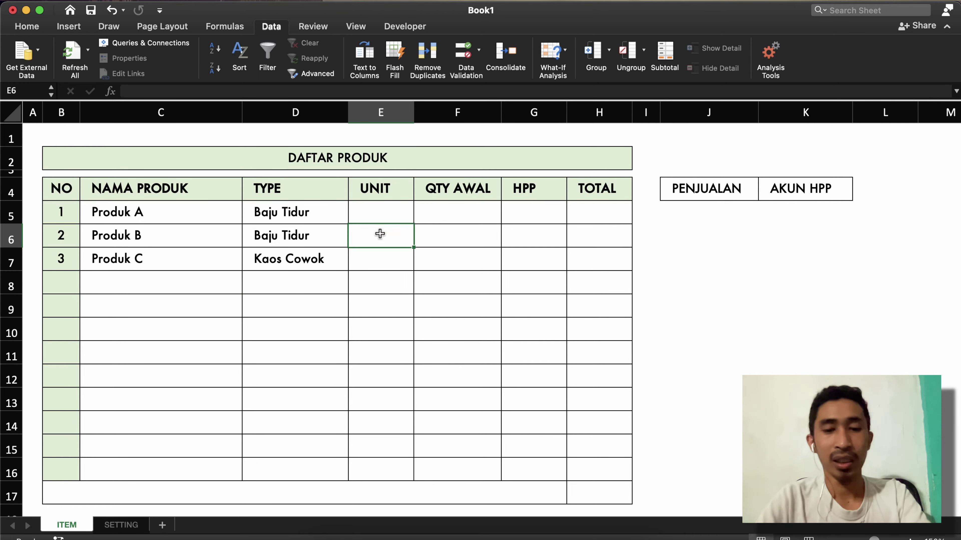
{"action": "left_click", "coordinate": [387, 217]}
{"action": "type", "text": "PCS"}
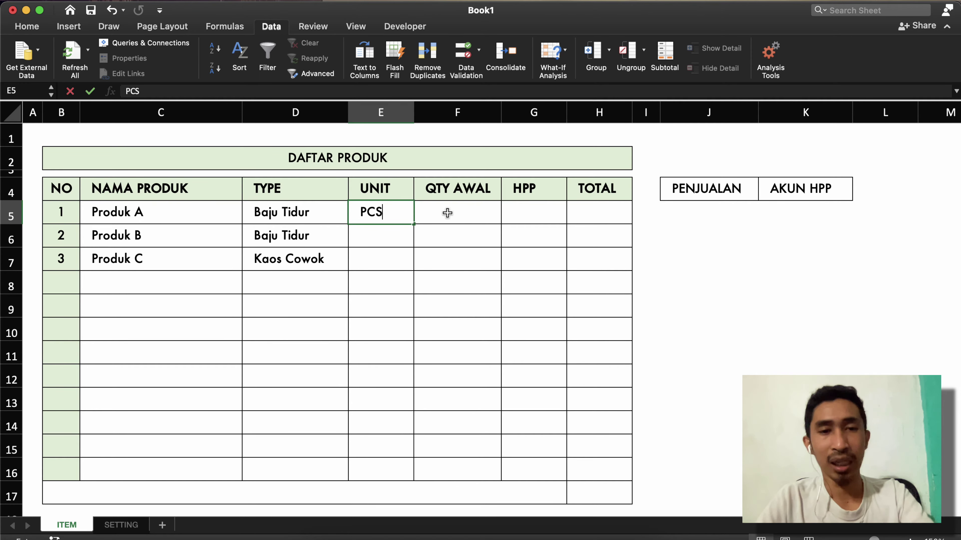
{"action": "key", "text": "Up"}
{"action": "key", "text": "Down"}
{"action": "key", "text": "super+c"}
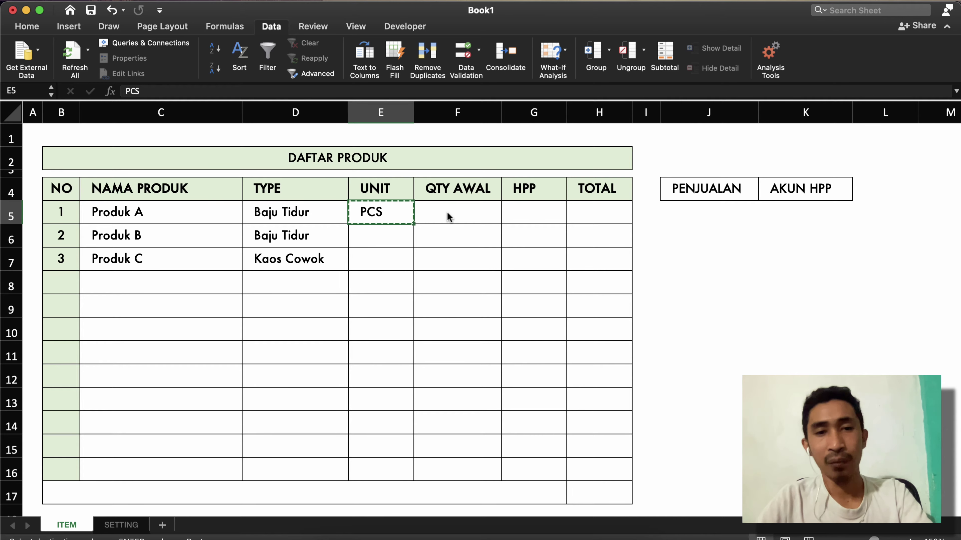
{"action": "key", "text": "Down"}
{"action": "key", "text": "shift+Down"}
{"action": "key", "text": "super+v"}
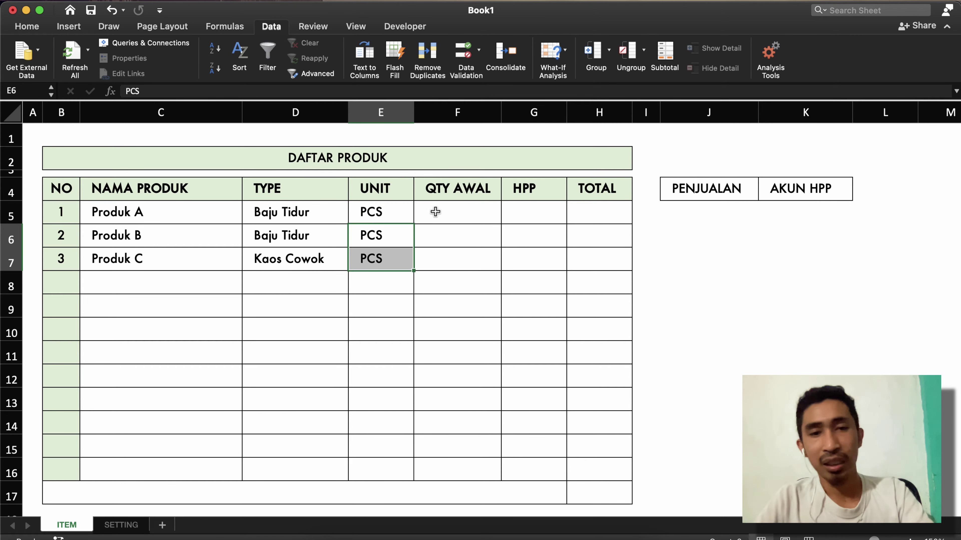
{"action": "left_click", "coordinate": [377, 213]}
{"action": "left_click", "coordinate": [379, 234]}
{"action": "left_click", "coordinate": [383, 259]}
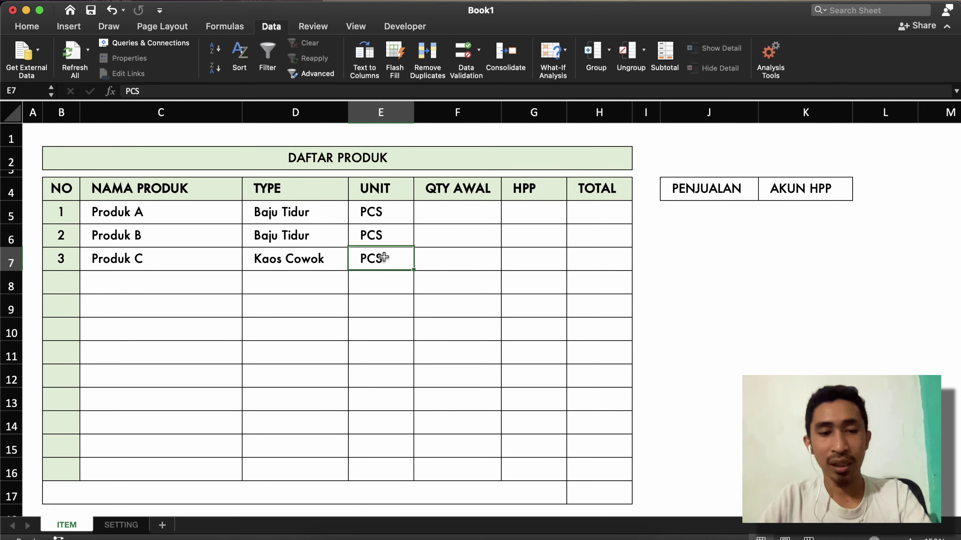
Enter a QTY AWAL of 15 for Produk A in F5 and copy it to F6:F7
{"action": "left_click", "coordinate": [445, 237]}
{"action": "left_click", "coordinate": [450, 214]}
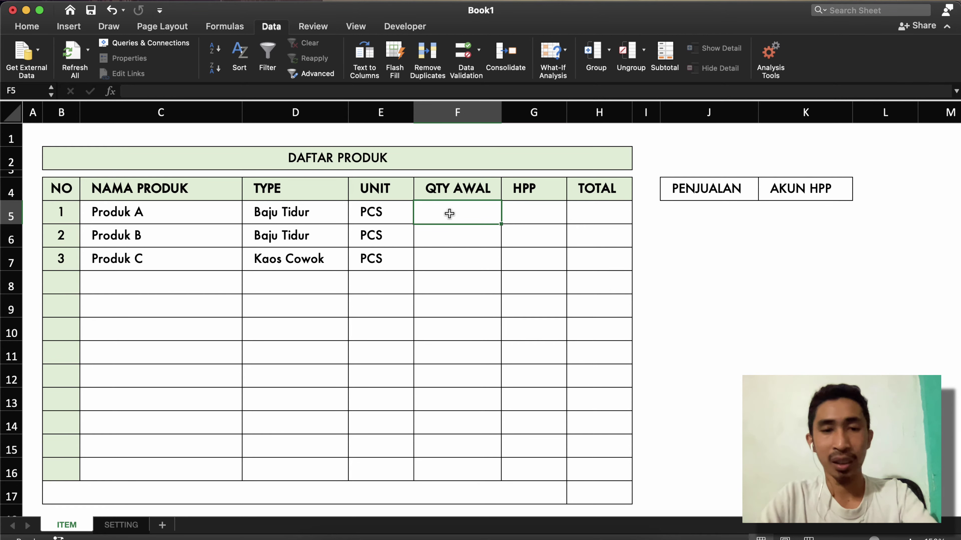
{"action": "type", "text": "15"}
{"action": "key", "text": "Return"}
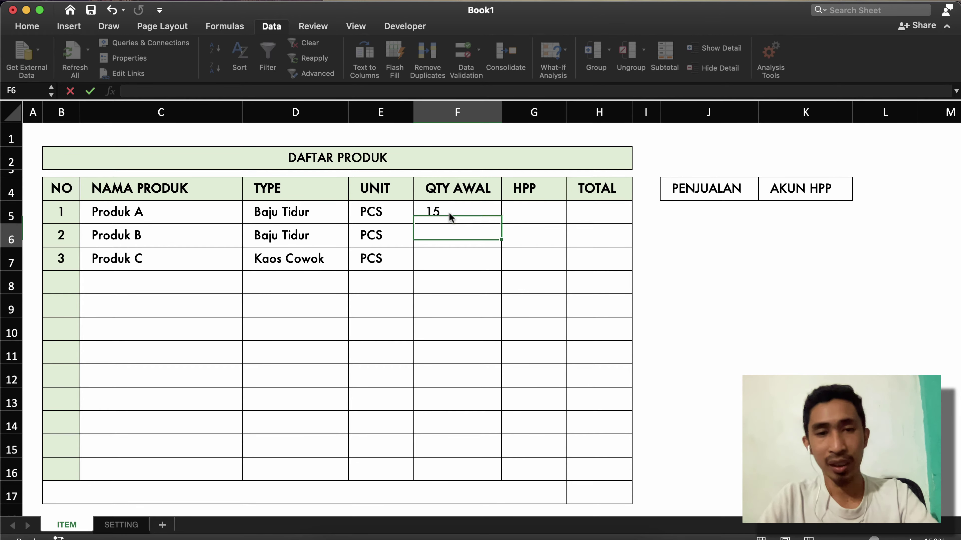
{"action": "left_click", "coordinate": [449, 213]}
{"action": "key", "text": "super+c"}
{"action": "key", "text": "Down"}
{"action": "key", "text": "shift+Down"}
{"action": "key", "text": "super+v"}
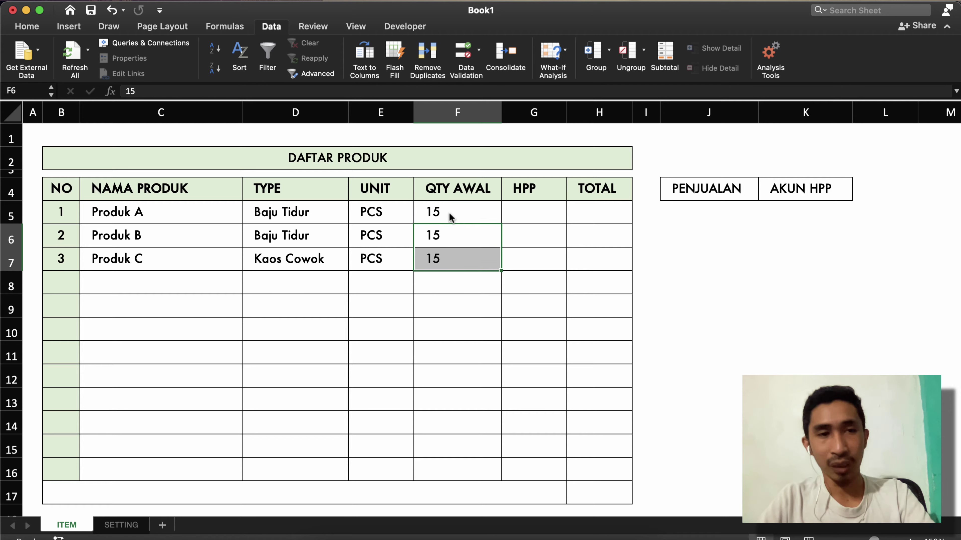
Center the contents of the whole QTY AWAL column F horizontally
{"action": "left_click", "coordinate": [445, 114]}
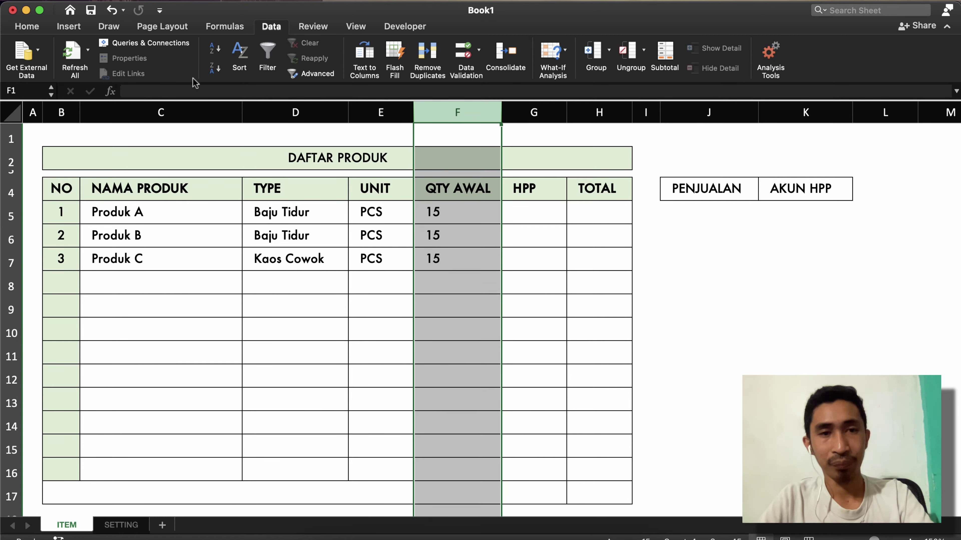
{"action": "left_click", "coordinate": [34, 27]}
{"action": "left_click", "coordinate": [288, 68]}
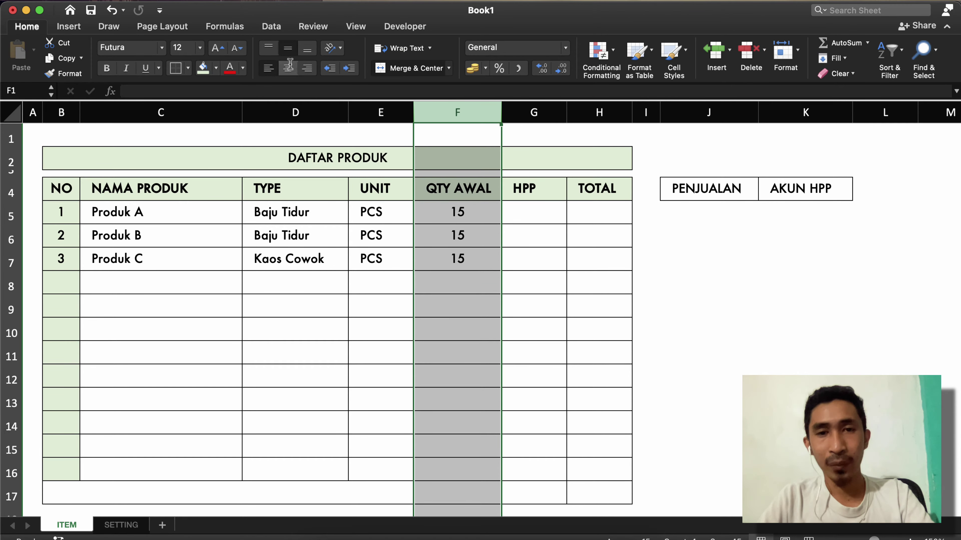
Widen the HPP column G slightly and enter 75000, 70000 and 50000 for Produk A, B and C in G5:G7
{"action": "left_click", "coordinate": [530, 209]}
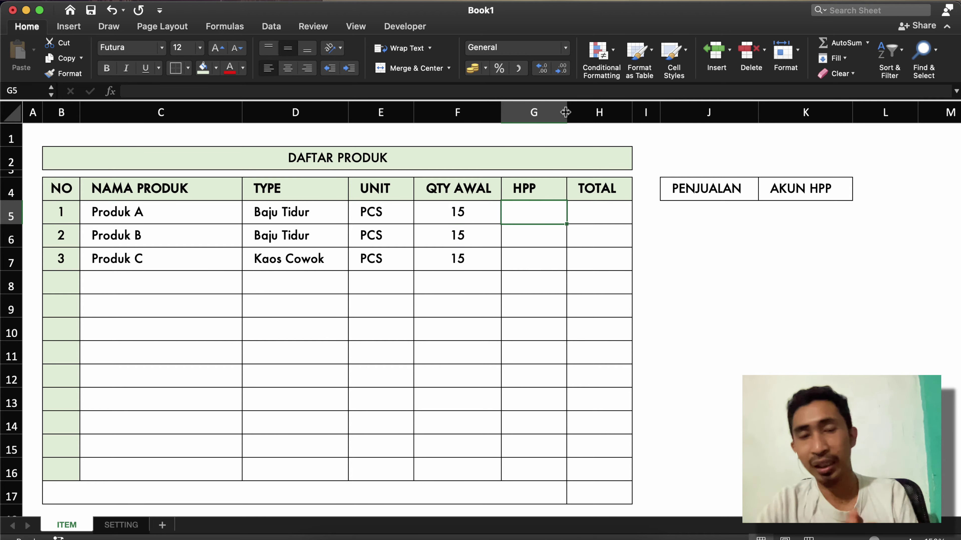
{"action": "left_click_drag", "start_coordinate": [567, 112], "coordinate": [575, 111]}
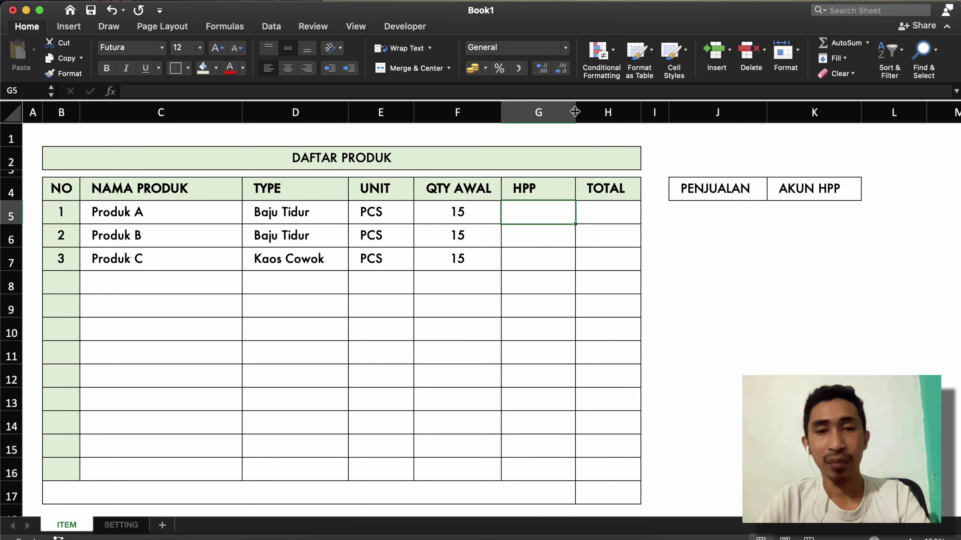
{"action": "left_click", "coordinate": [532, 233]}
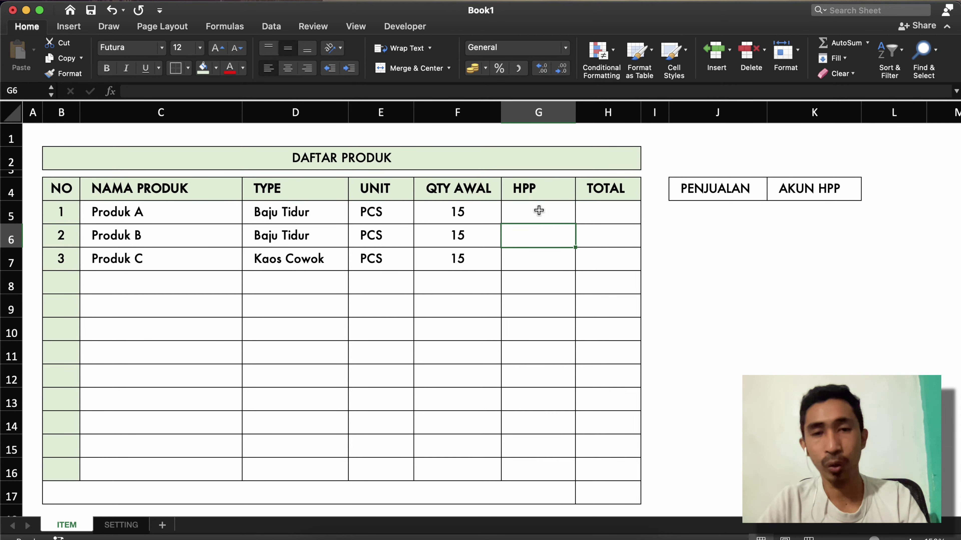
{"action": "left_click", "coordinate": [539, 210]}
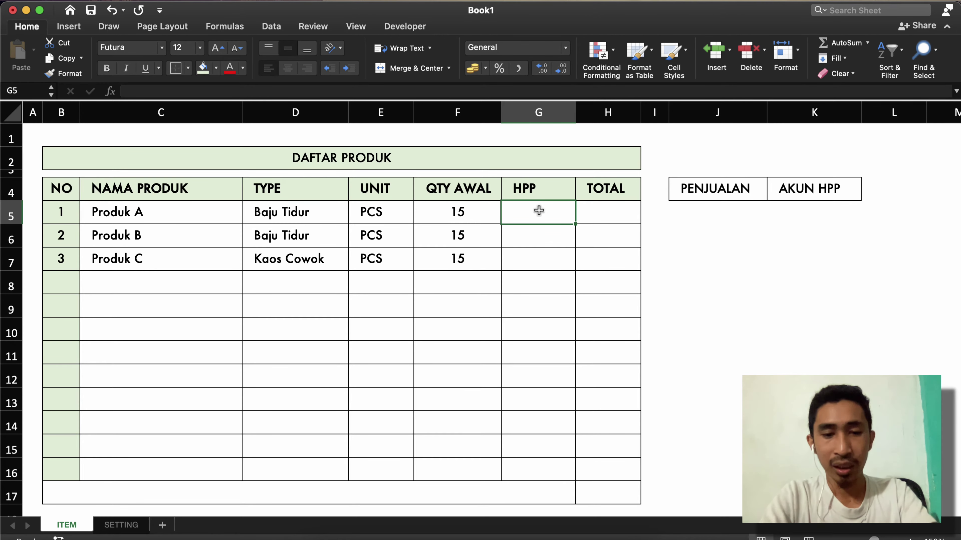
{"action": "type", "text": "75000"}
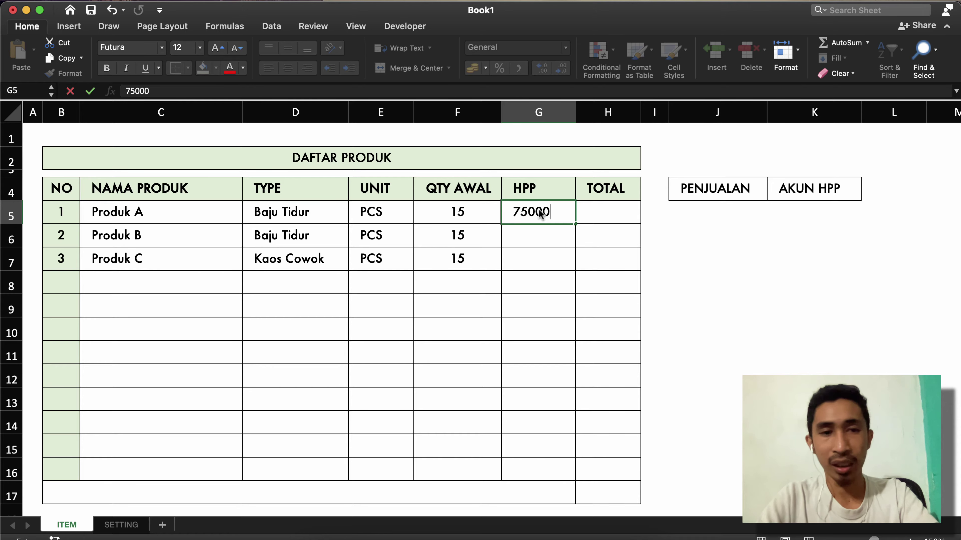
{"action": "key", "text": "Return"}
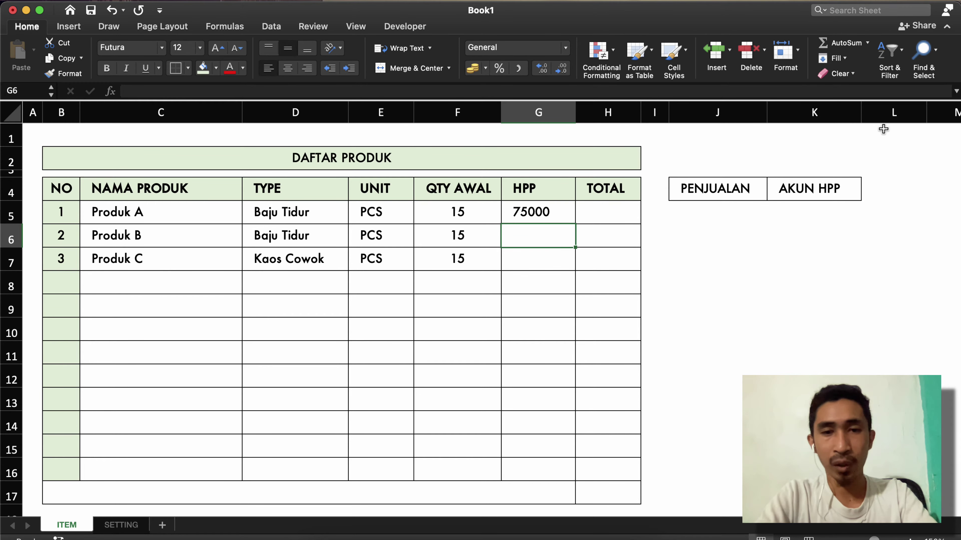
{"action": "type", "text": "70000"}
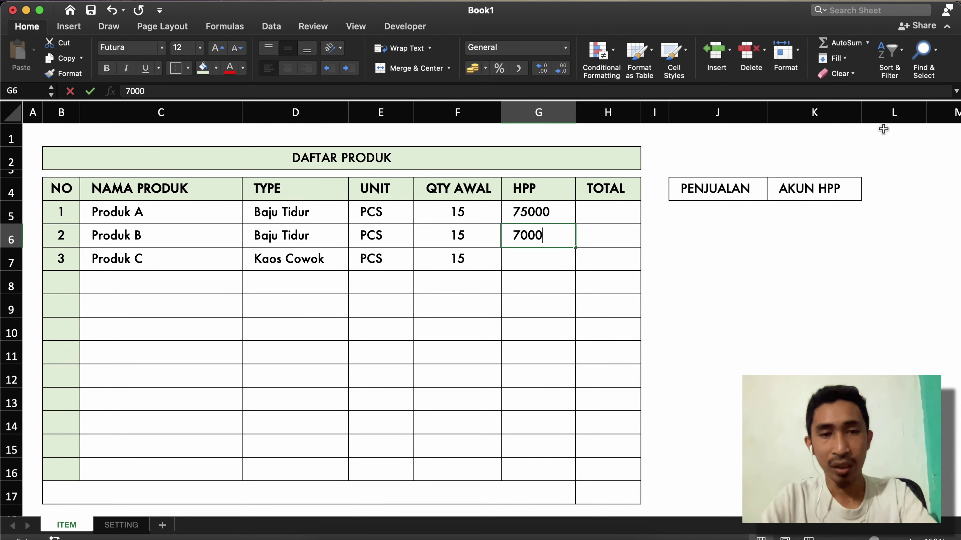
{"action": "key", "text": "Return"}
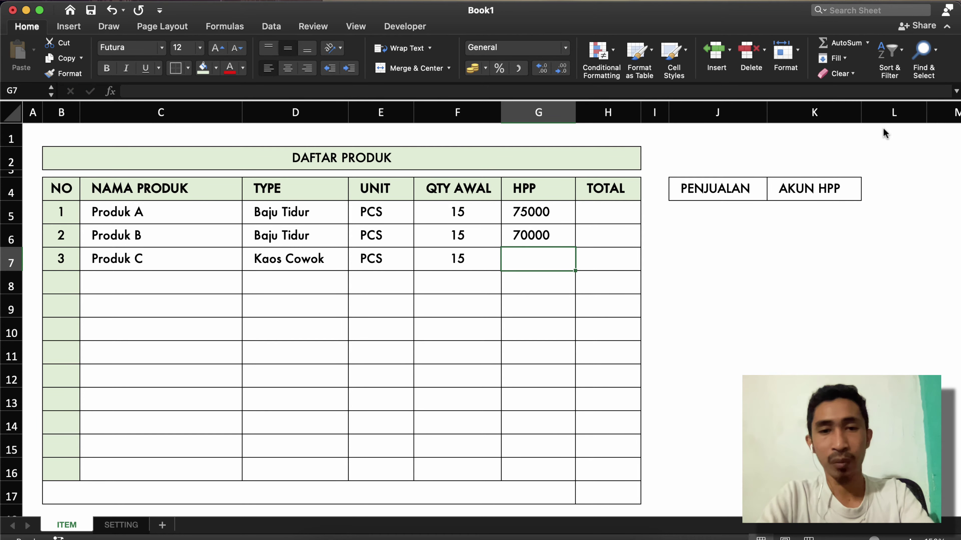
{"action": "type", "text": "50000"}
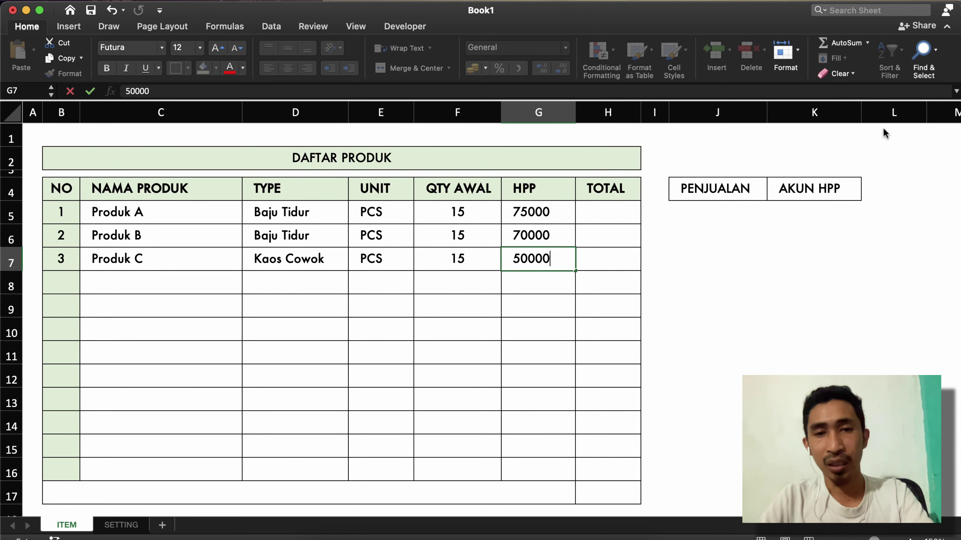
{"action": "key", "text": "Return"}
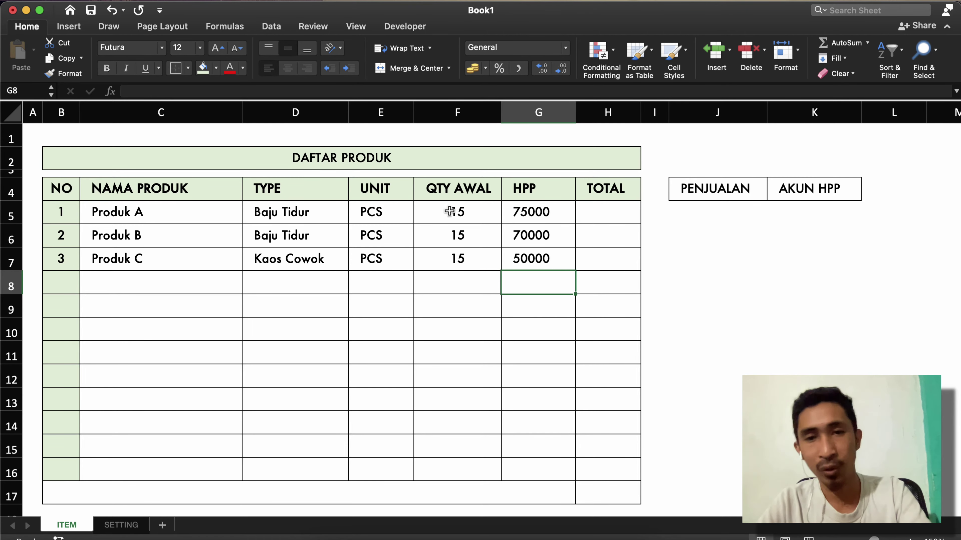
Format the whole HPP column G as Number with 0 decimal places and a 1000 separator, and align it right
{"action": "left_click", "coordinate": [553, 107]}
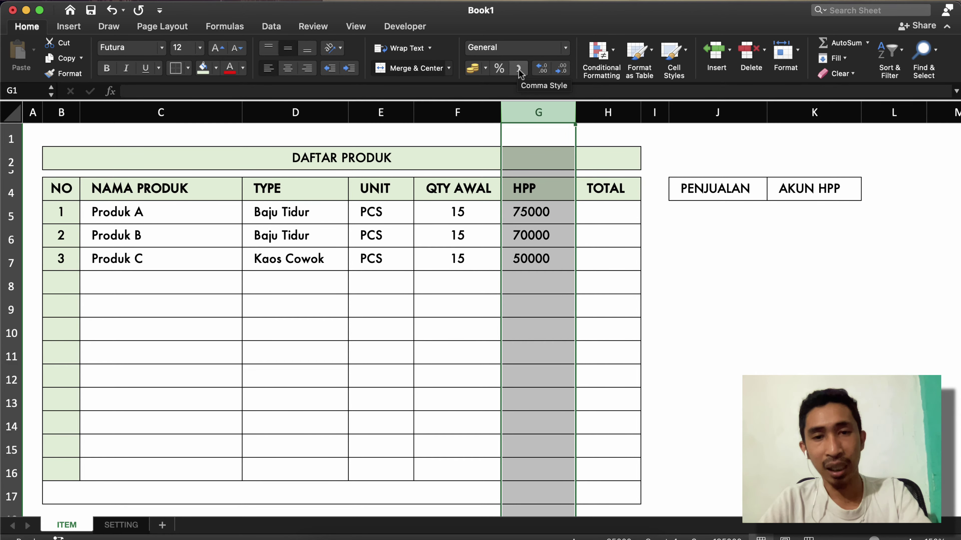
{"action": "right_click", "coordinate": [555, 217]}
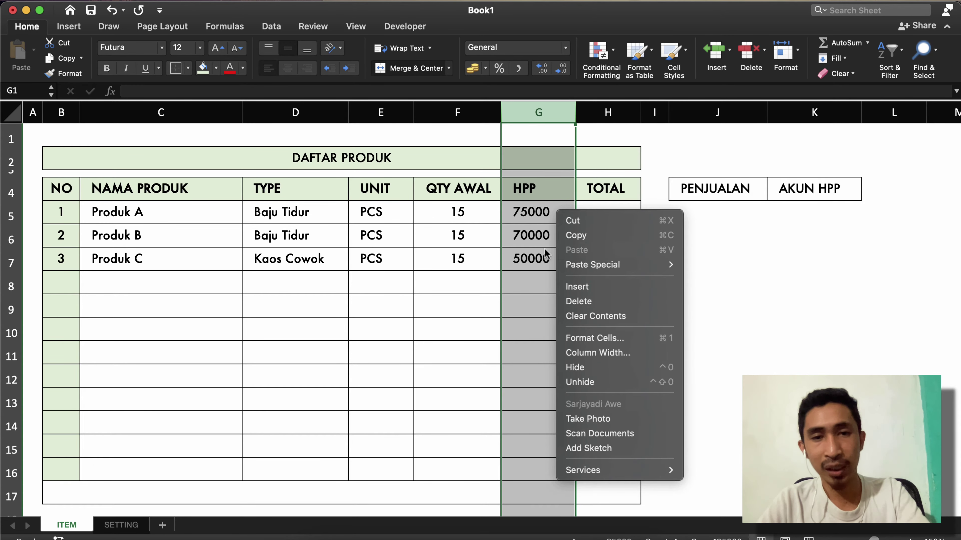
{"action": "left_click", "coordinate": [586, 338]}
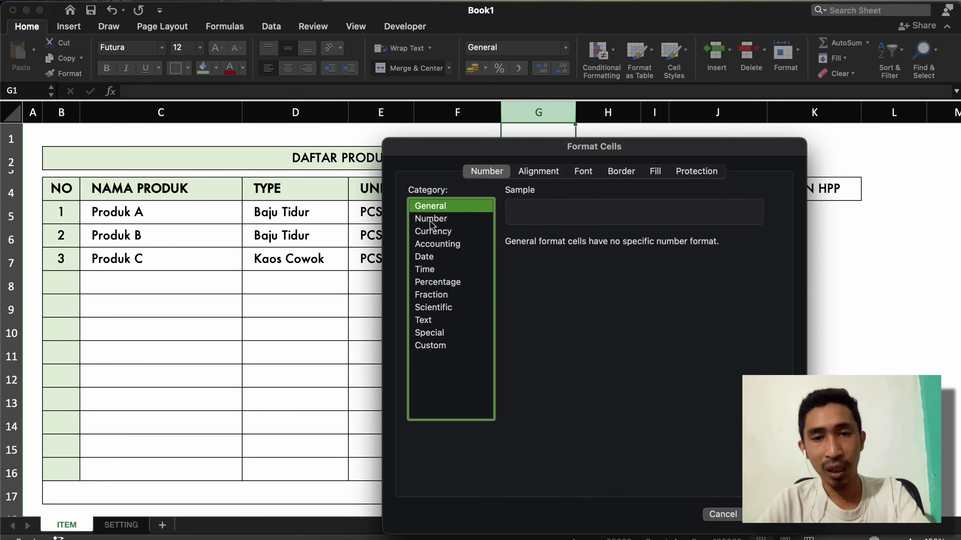
{"action": "left_click", "coordinate": [430, 220]}
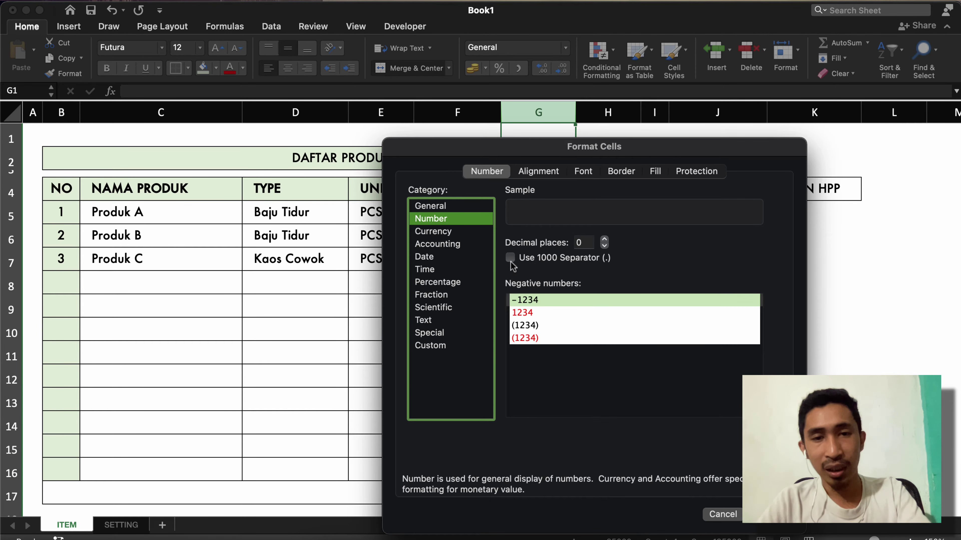
{"action": "left_click", "coordinate": [510, 258]}
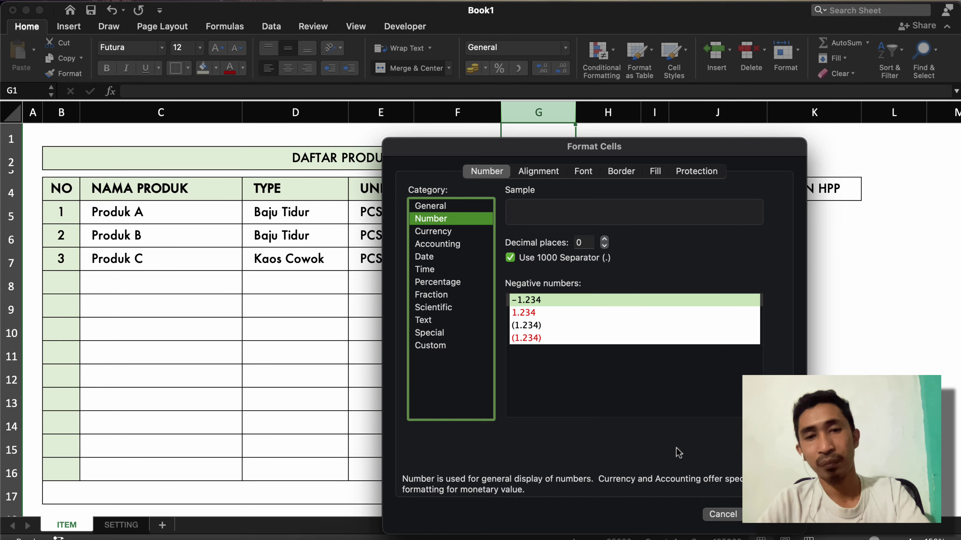
{"action": "left_click", "coordinate": [771, 514]}
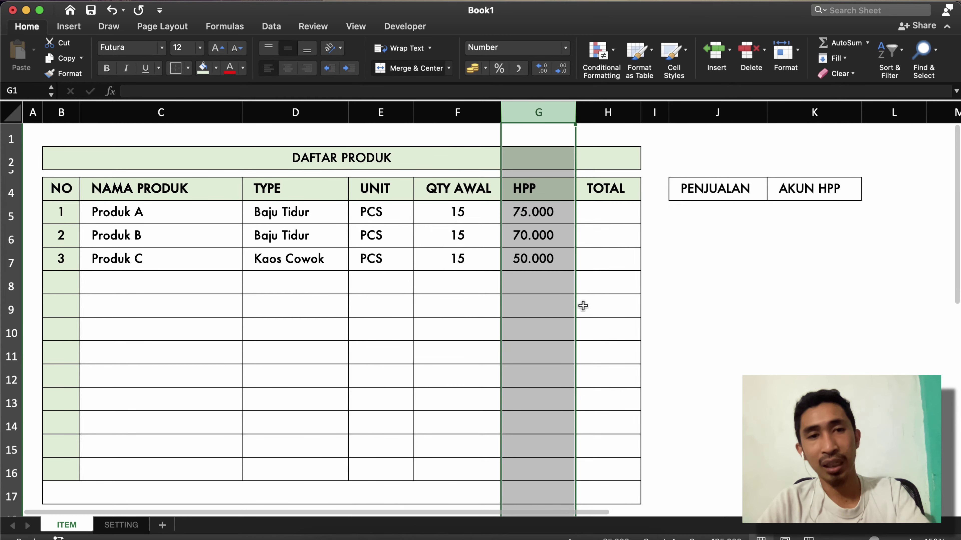
{"action": "left_click", "coordinate": [308, 69]}
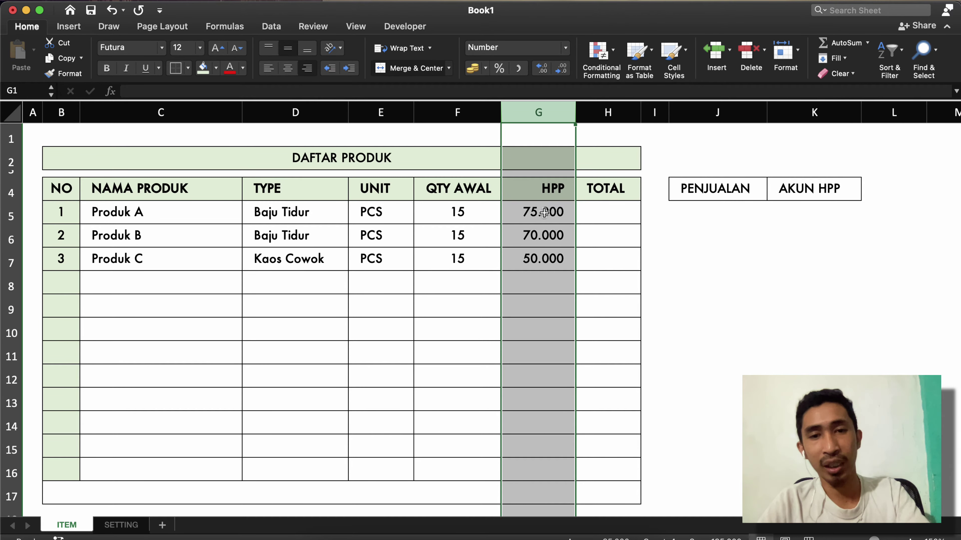
{"action": "left_click", "coordinate": [553, 215]}
{"action": "key", "text": "shift+Down"}
{"action": "key", "text": "shift+Down"}
{"action": "key", "text": "shift+Down"}
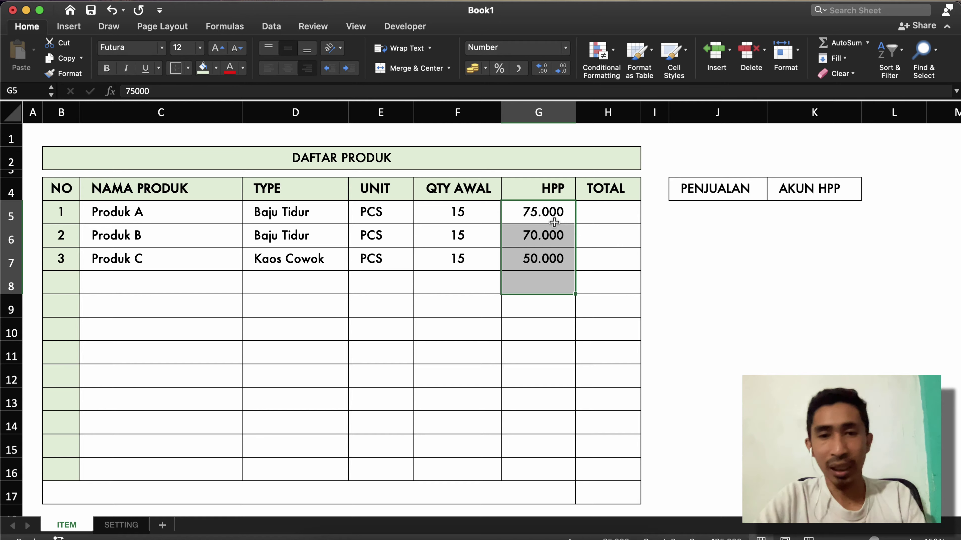
Calculate Produk A's TOTAL in H5 with the formula =F5*G5, multiplying QTY AWAL by HPP
{"action": "left_click", "coordinate": [627, 219]}
{"action": "type", "text": "="}
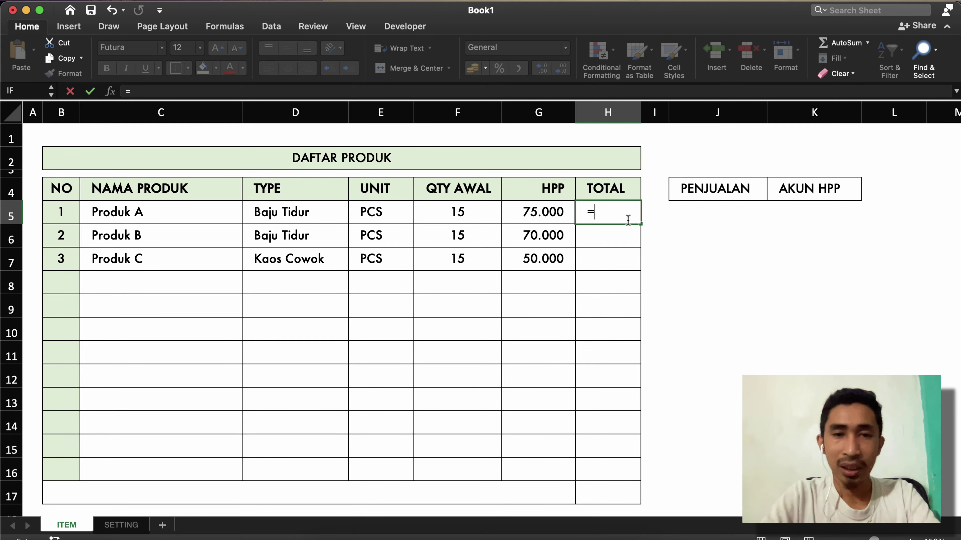
{"action": "key", "text": "Left"}
{"action": "key", "text": "Left"}
{"action": "type", "text": "*"}
{"action": "key", "text": "Left"}
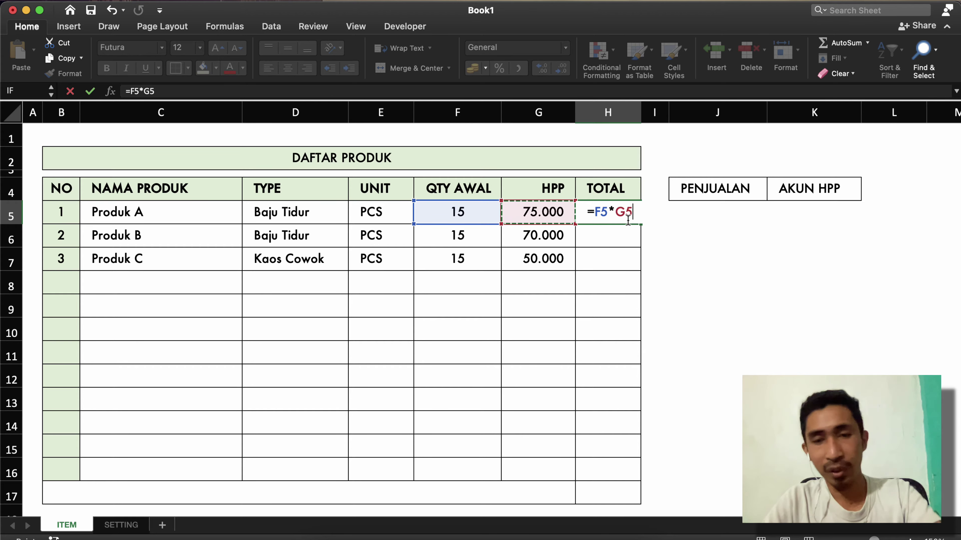
{"action": "key", "text": "Return"}
Copy the TOTAL formula from H5 and paste it into the remaining product rows H6:H16
{"action": "key", "text": "Up"}
{"action": "key", "text": "super+c"}
{"action": "key", "text": "Down"}
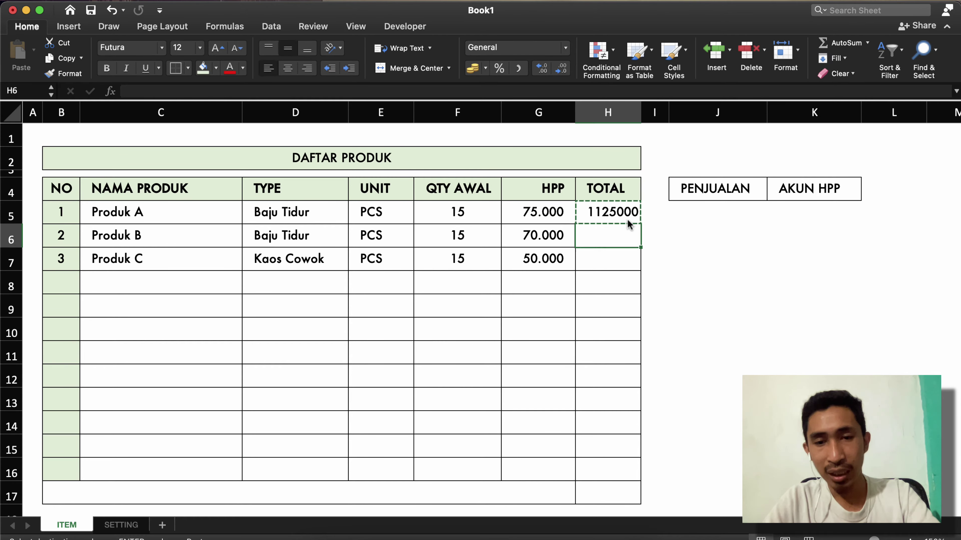
{"action": "key", "text": "shift+Down"}
{"action": "key", "text": "shift+Down"}
{"action": "key", "text": "shift+Down"}
{"action": "key", "text": "shift+Down"}
{"action": "key", "text": "shift+Down"}
{"action": "key", "text": "shift+Down"}
{"action": "key", "text": "shift+Down"}
{"action": "key", "text": "shift+Down"}
{"action": "key", "text": "shift+Down"}
{"action": "key", "text": "shift+Down"}
{"action": "key", "text": "shift+Down"}
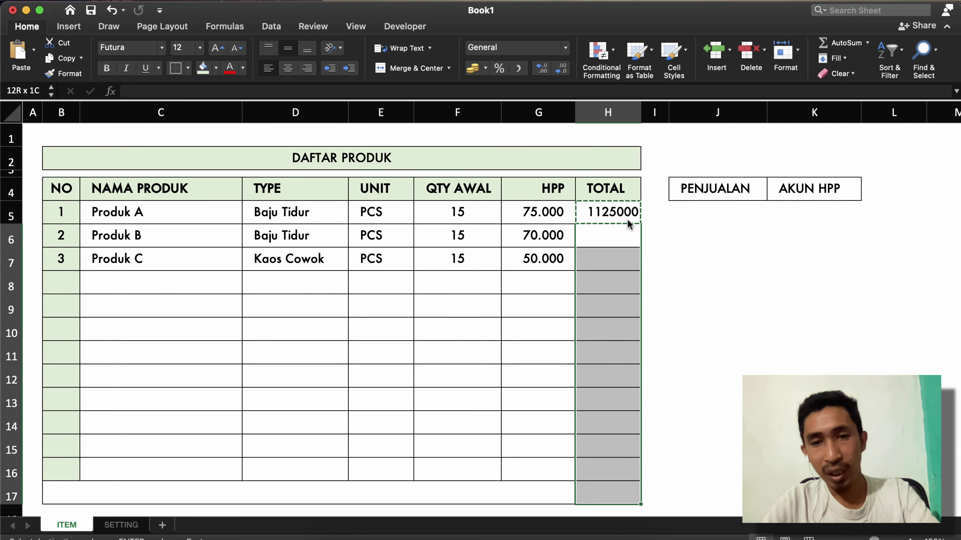
{"action": "key", "text": "shift+Up"}
{"action": "right_click", "coordinate": [609, 251]}
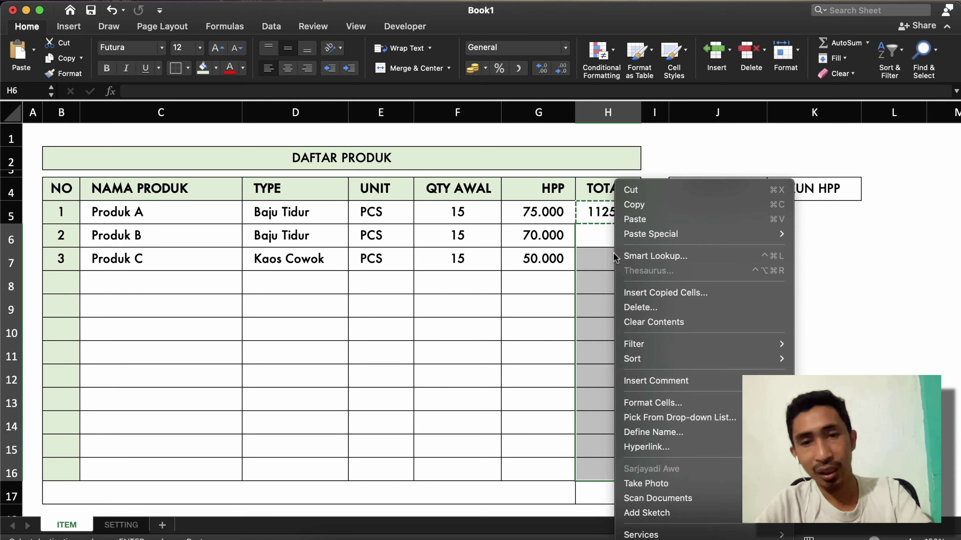
{"action": "left_click", "coordinate": [629, 219]}
Examine the TOTAL results in the empty product rows and review the formula in H5
{"action": "left_click", "coordinate": [583, 259]}
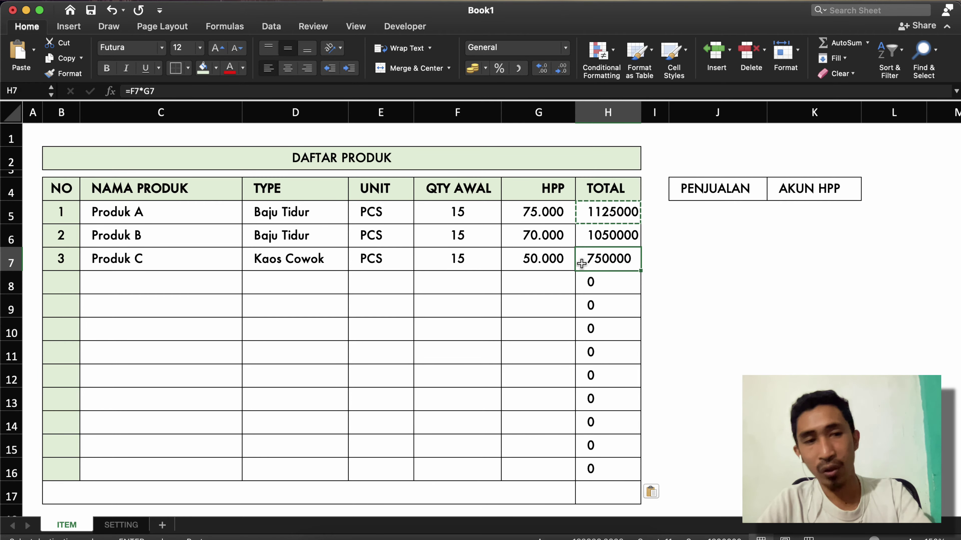
{"action": "left_click", "coordinate": [608, 307]}
{"action": "left_click", "coordinate": [602, 285]}
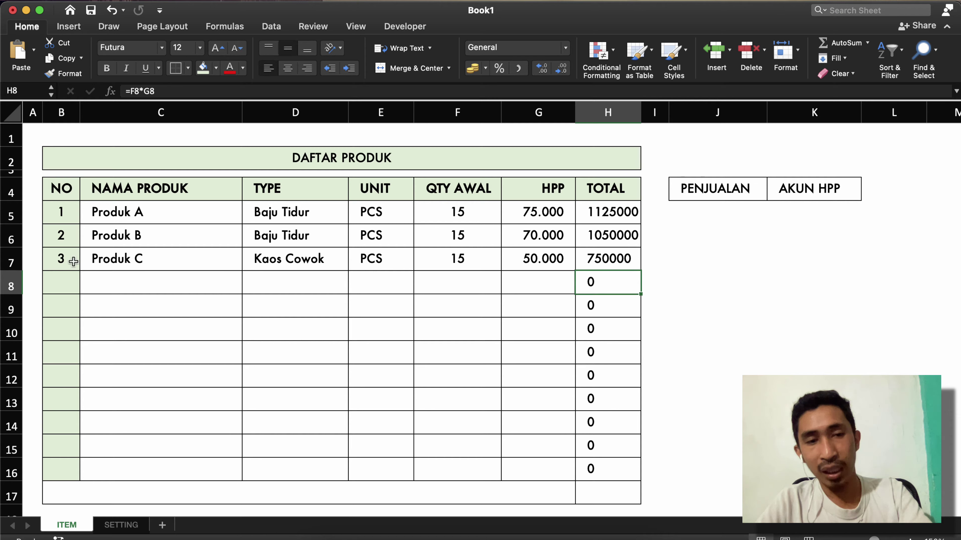
{"action": "left_click", "coordinate": [69, 285]}
{"action": "left_click", "coordinate": [227, 283]}
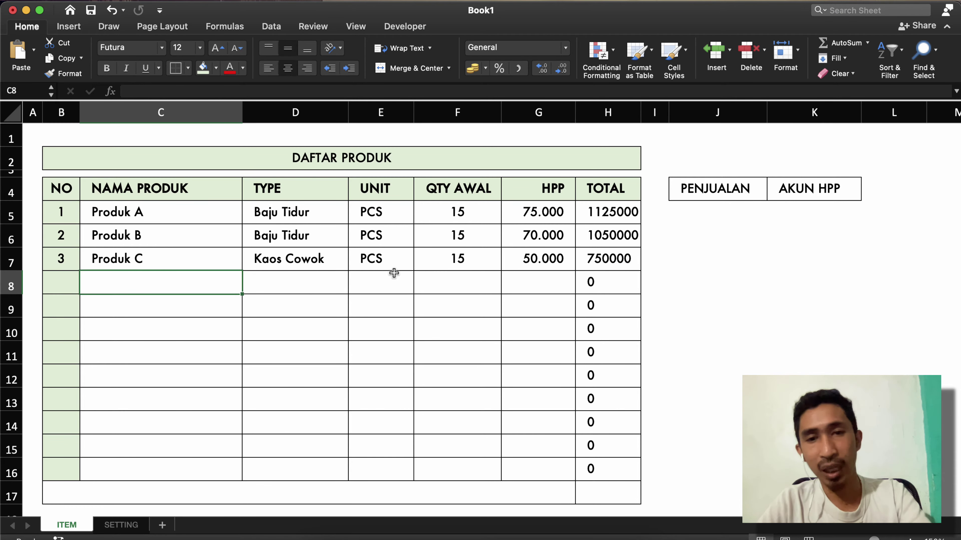
{"action": "left_click", "coordinate": [601, 281]}
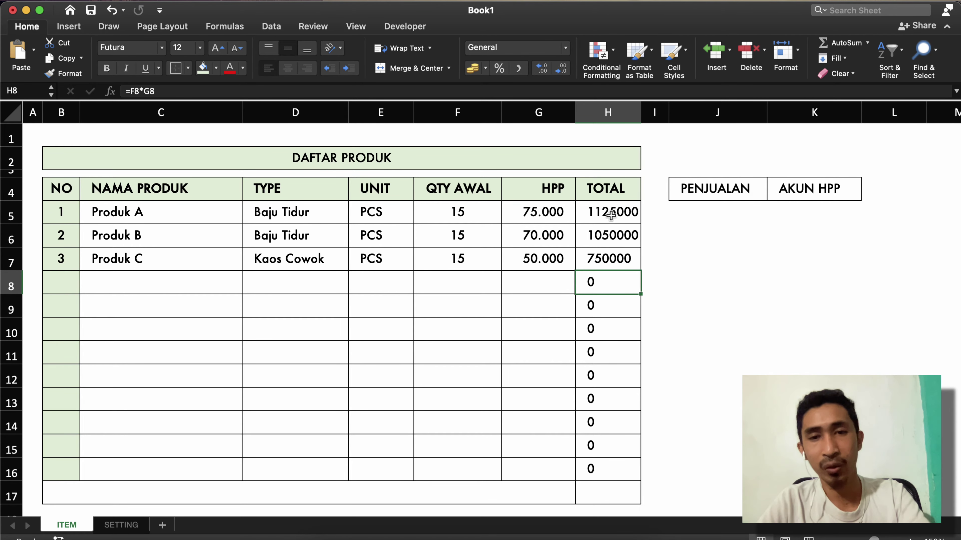
{"action": "left_click", "coordinate": [611, 215]}
{"action": "double_click", "coordinate": [603, 210]}
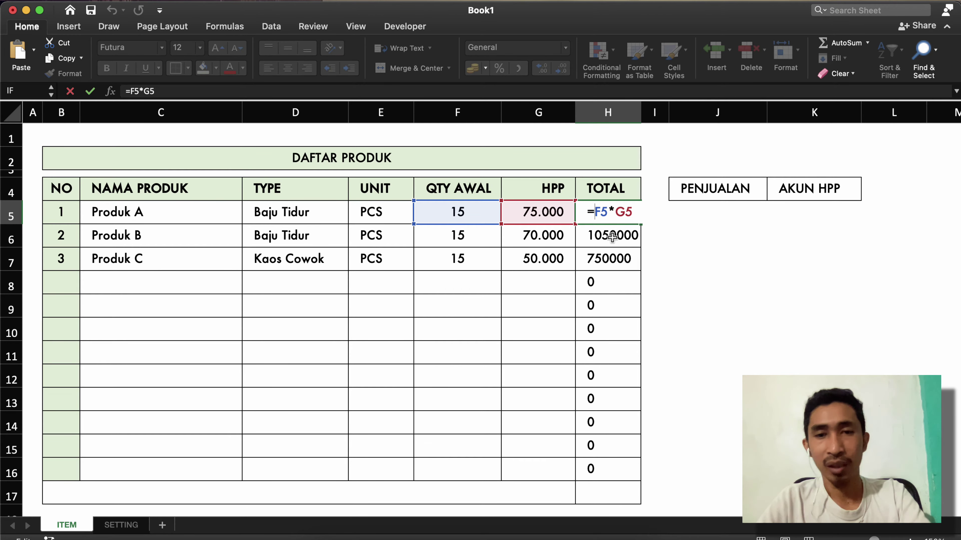
{"action": "key", "text": "Return"}
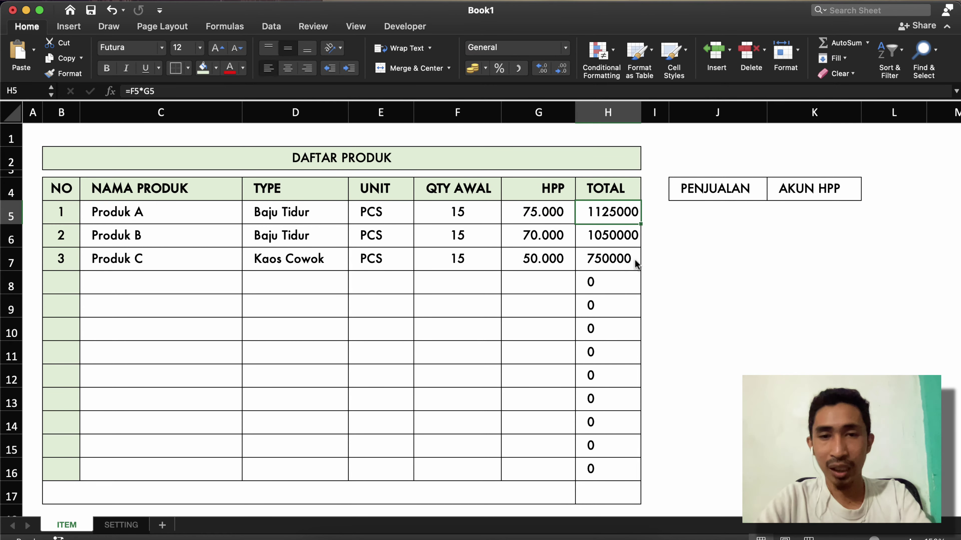
Replace the TOTAL formula in H5 with =IF(C5="";"";F5*G5) to leave it blank when NAMA PRODUK is empty
{"action": "type", "text": "=if("}
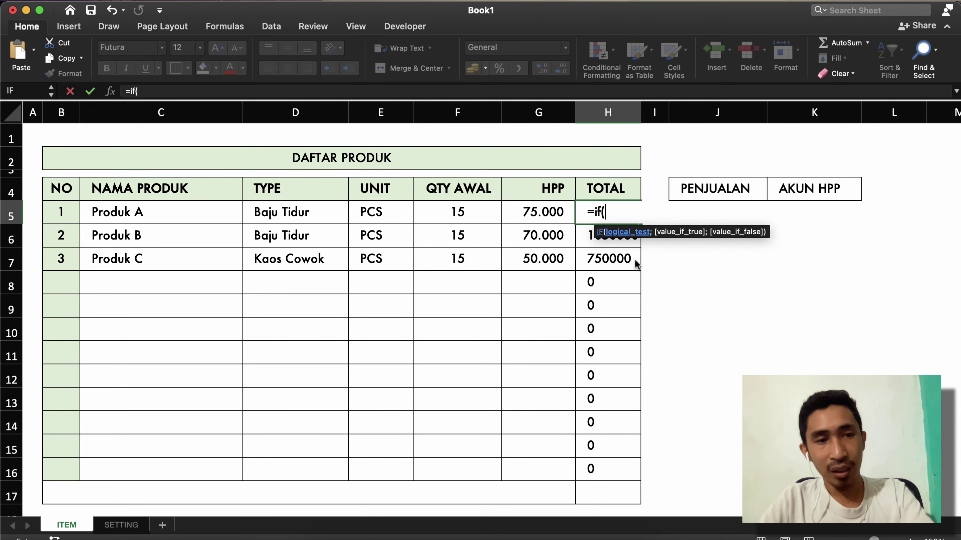
{"action": "left_click", "coordinate": [63, 215]}
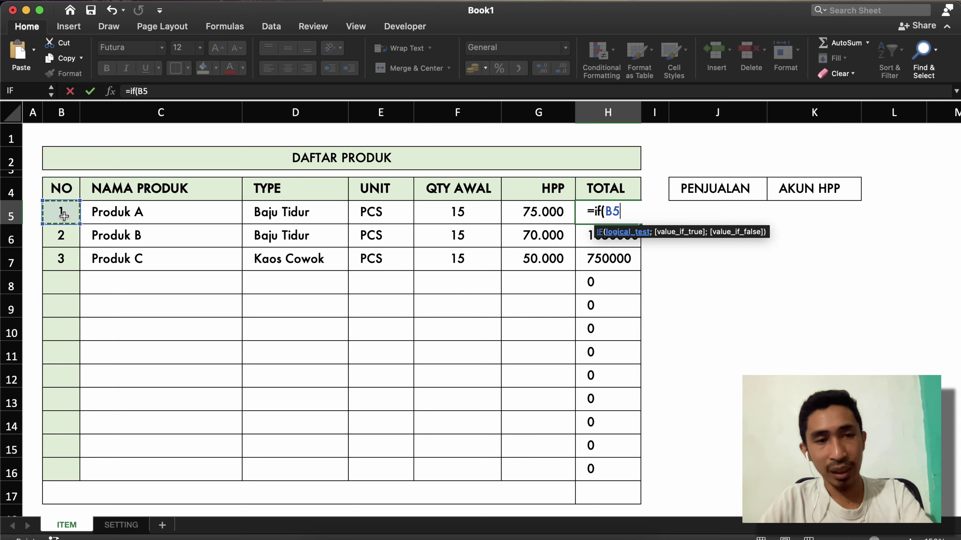
{"action": "left_click", "coordinate": [109, 219]}
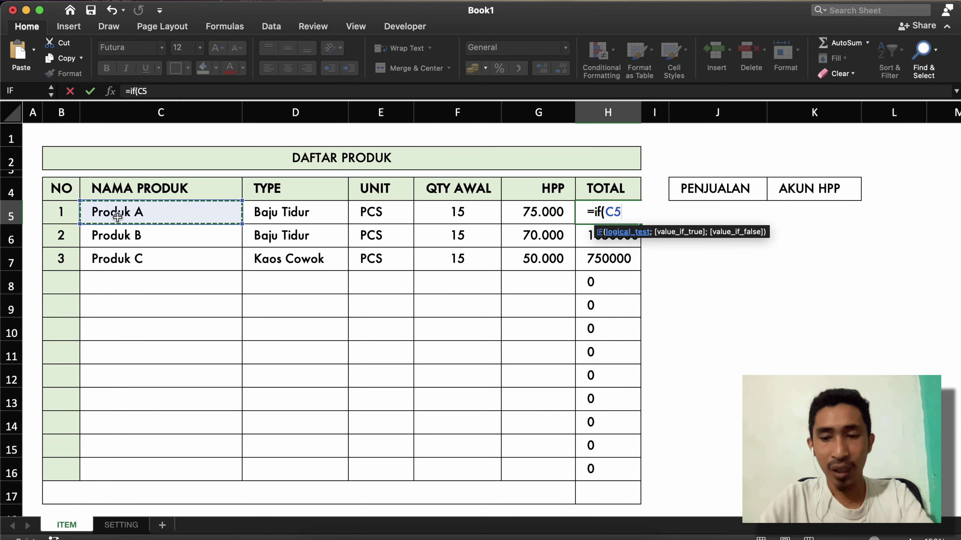
{"action": "type", "text": "="}
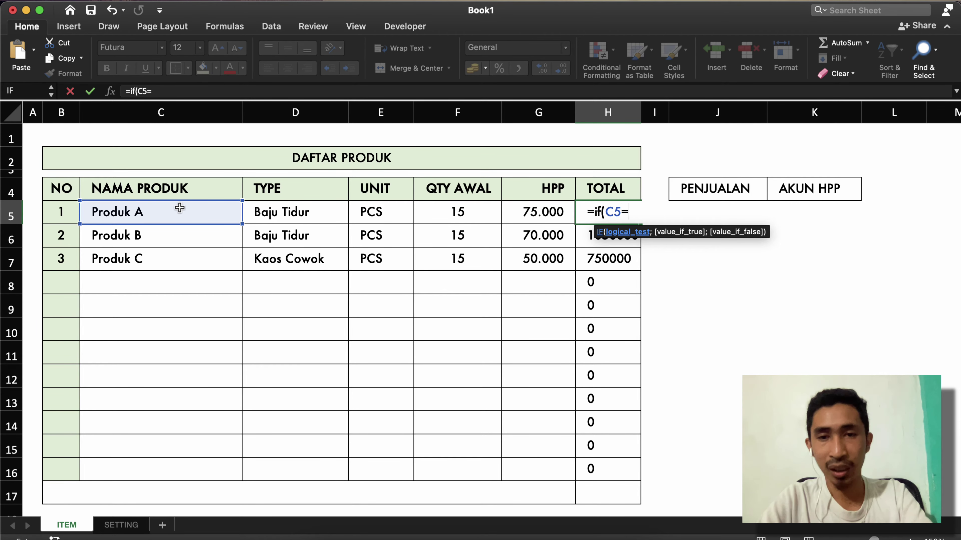
{"action": "type", "text": "\"\";\"\""}
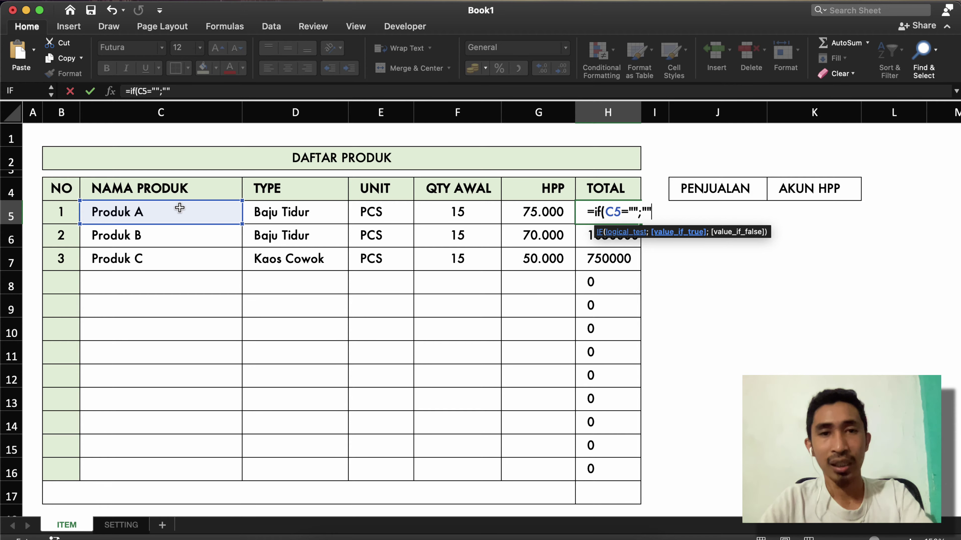
{"action": "type", "text": ";"}
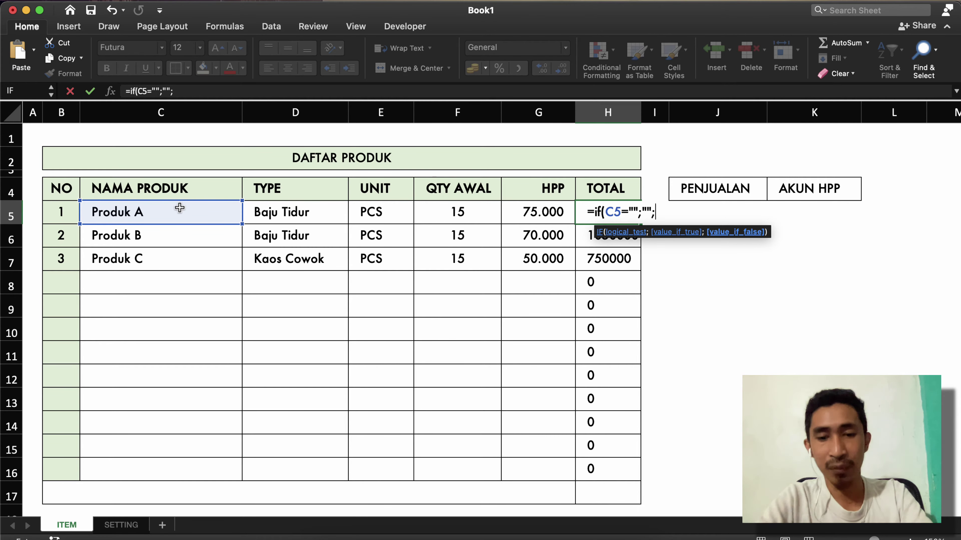
{"action": "left_click", "coordinate": [457, 221]}
{"action": "type", "text": "*"}
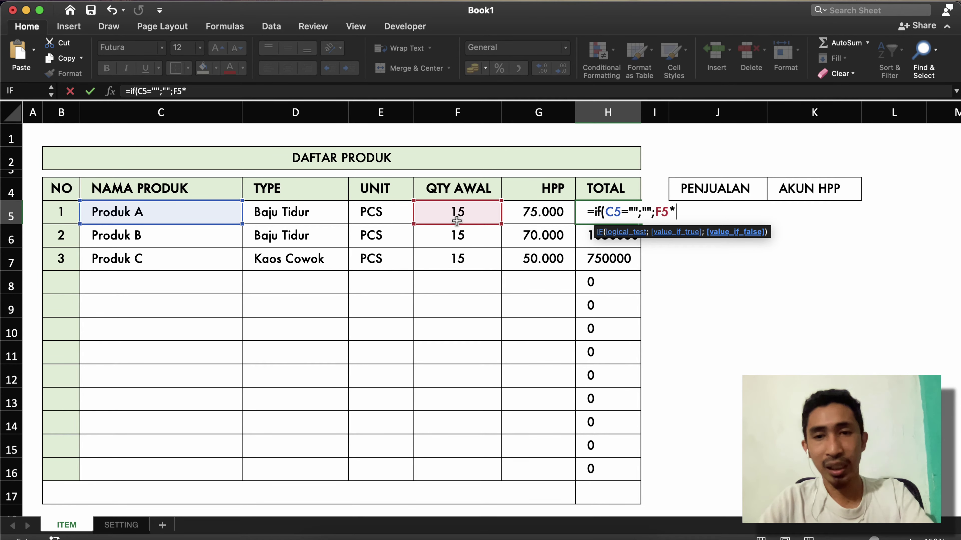
{"action": "left_click", "coordinate": [538, 219]}
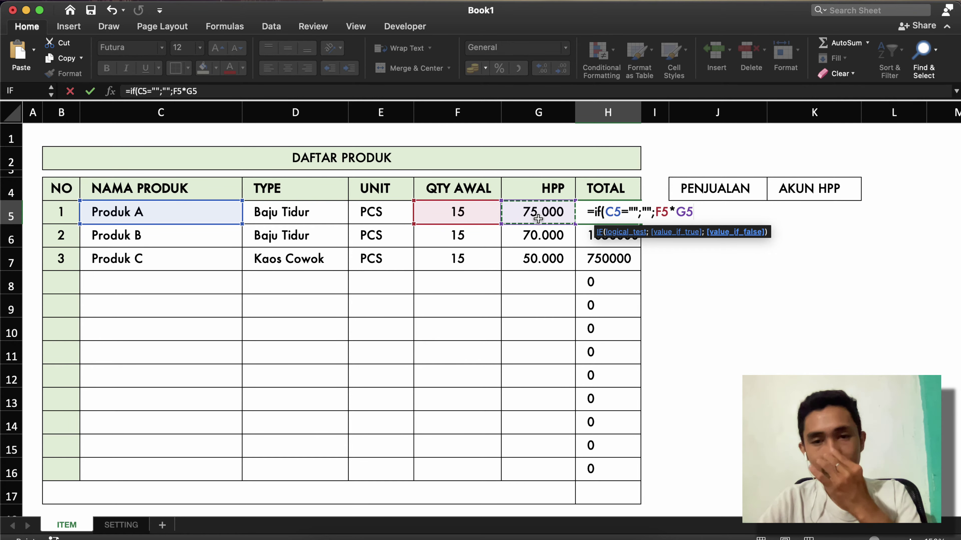
{"action": "key", "text": "Return"}
Fill the IF formula from H5 down through H16 and check the result in H8
{"action": "left_click", "coordinate": [631, 212]}
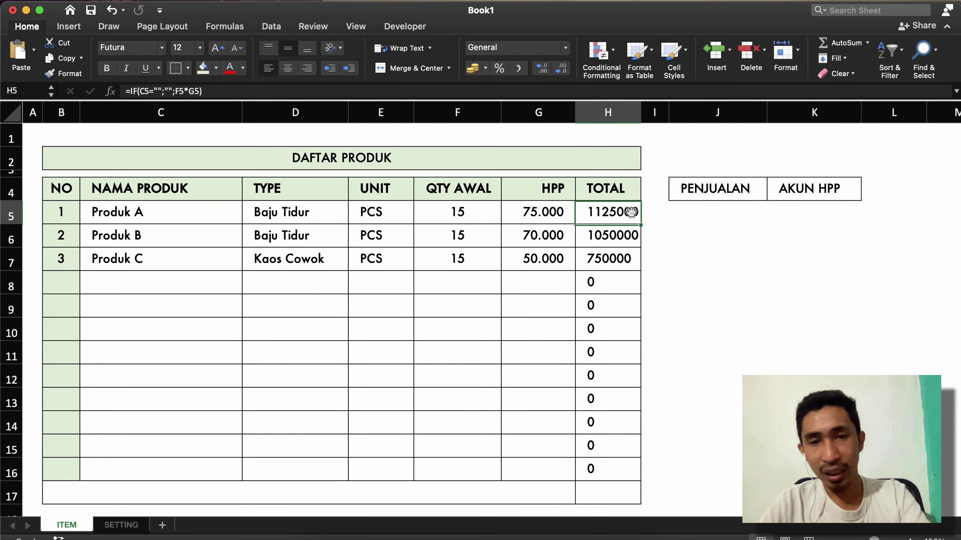
{"action": "scroll", "coordinate": [642, 227], "scroll_direction": "right", "scroll_amount": 1}
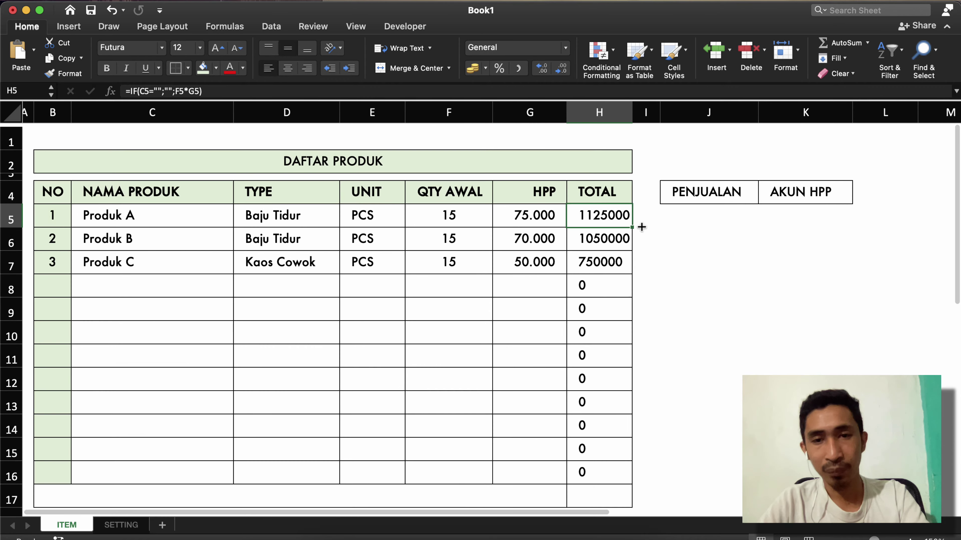
{"action": "left_click_drag", "start_coordinate": [629, 226], "coordinate": [631, 473]}
{"action": "scroll", "coordinate": [438, 274], "scroll_direction": "down", "scroll_amount": 1}
{"action": "scroll", "coordinate": [438, 275], "scroll_direction": "left", "scroll_amount": 1}
{"action": "left_click", "coordinate": [589, 273]}
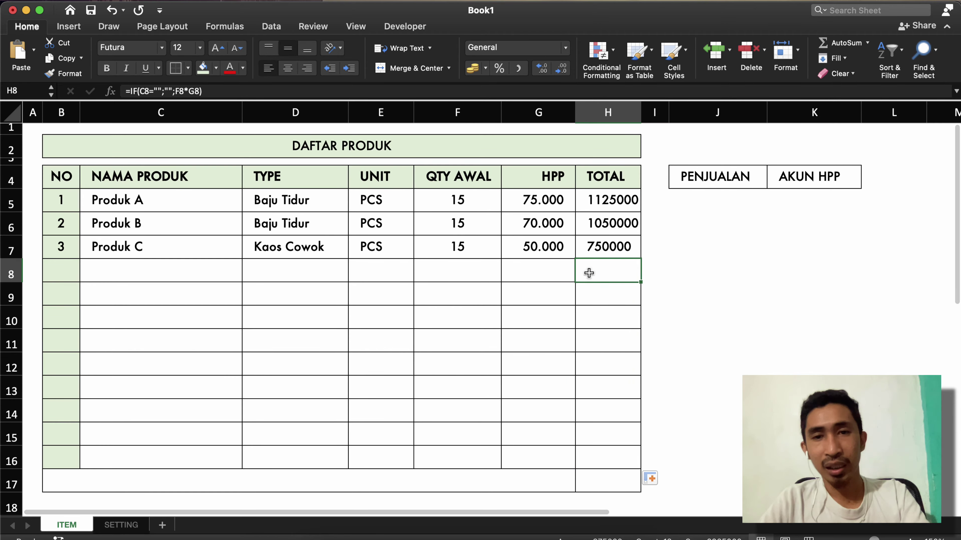
Format the TOTAL column H as Number with 0 decimal places and the 1000 separator
{"action": "left_click", "coordinate": [608, 113]}
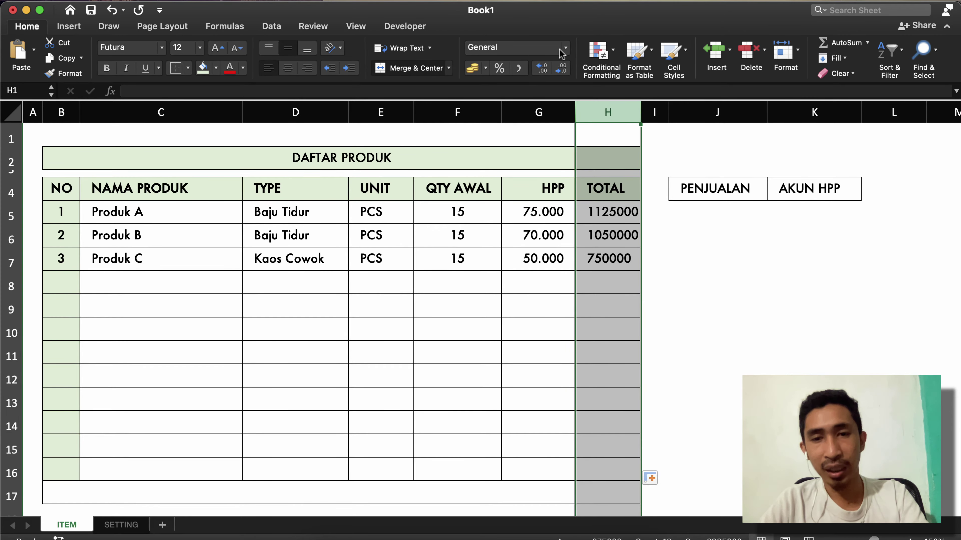
{"action": "right_click", "coordinate": [624, 145]}
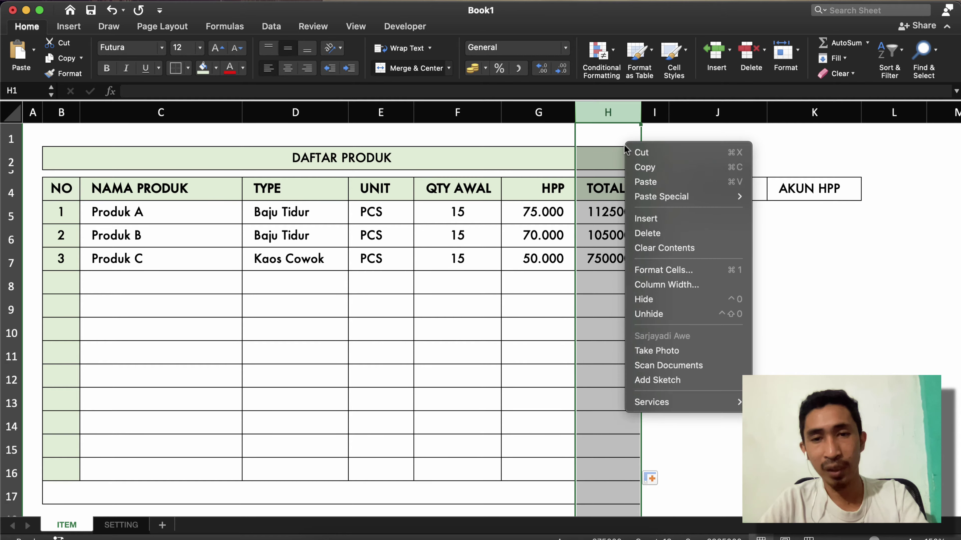
{"action": "left_click", "coordinate": [649, 271]}
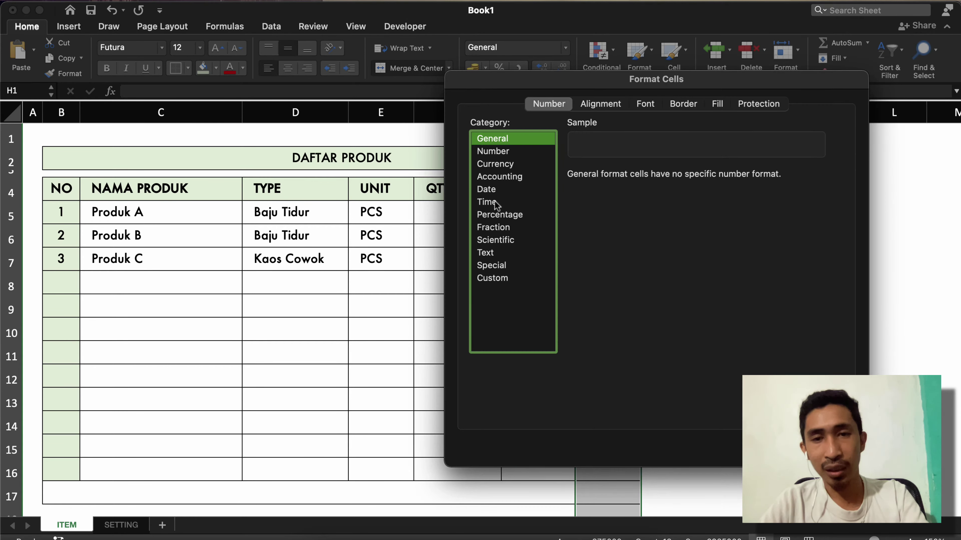
{"action": "left_click", "coordinate": [492, 152]}
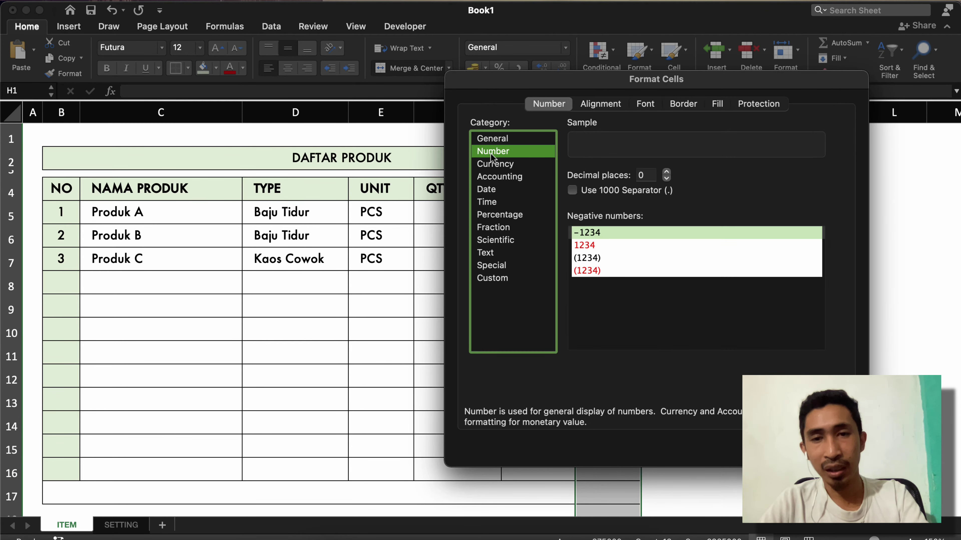
{"action": "left_click", "coordinate": [602, 192]}
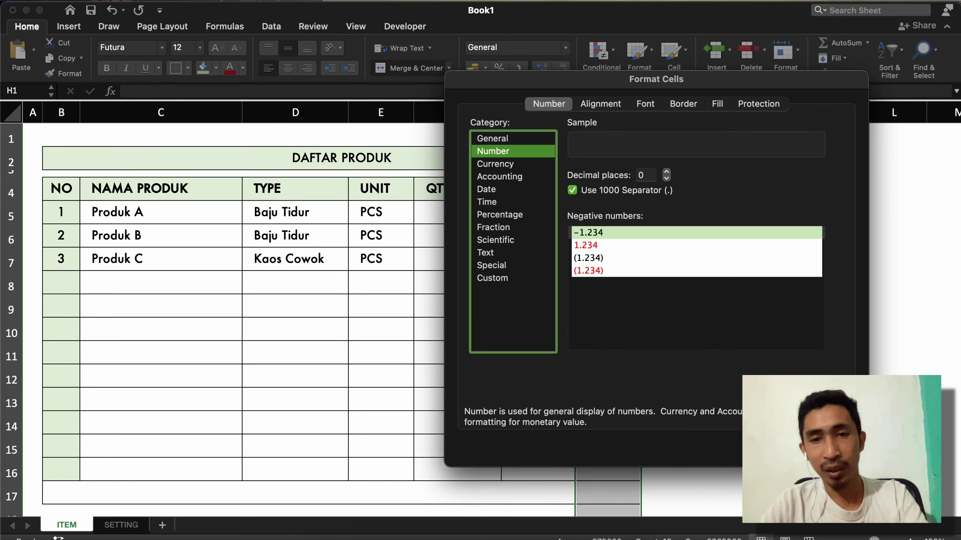
{"action": "key", "text": "Return"}
{"action": "left_click", "coordinate": [637, 262]}
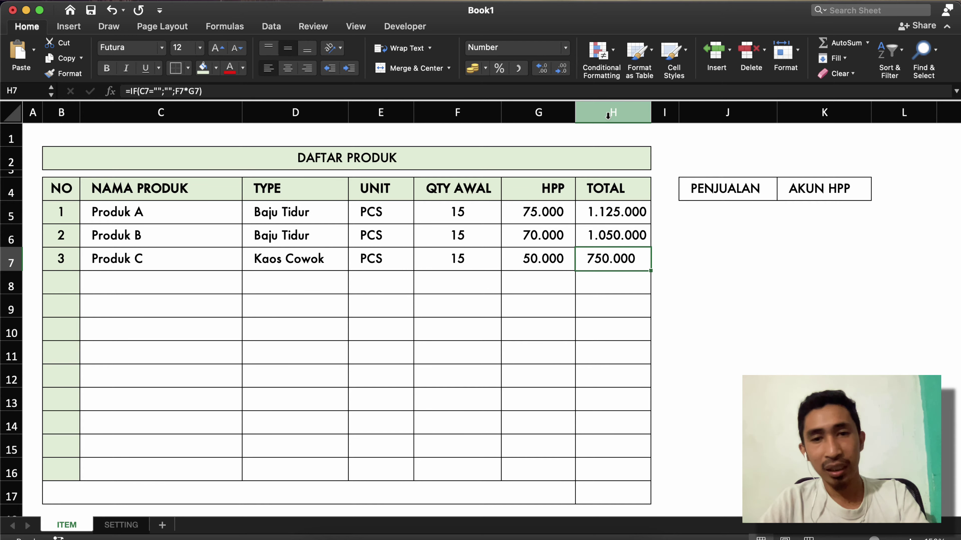
Right-align the contents of the TOTAL column H and widen the column slightly
{"action": "left_click", "coordinate": [606, 109]}
{"action": "left_click", "coordinate": [307, 69]}
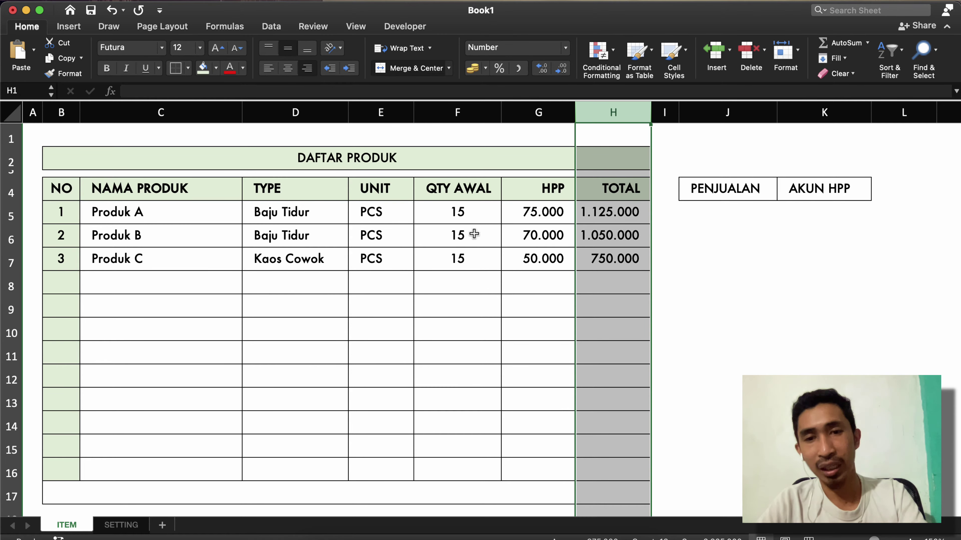
{"action": "left_click", "coordinate": [632, 197]}
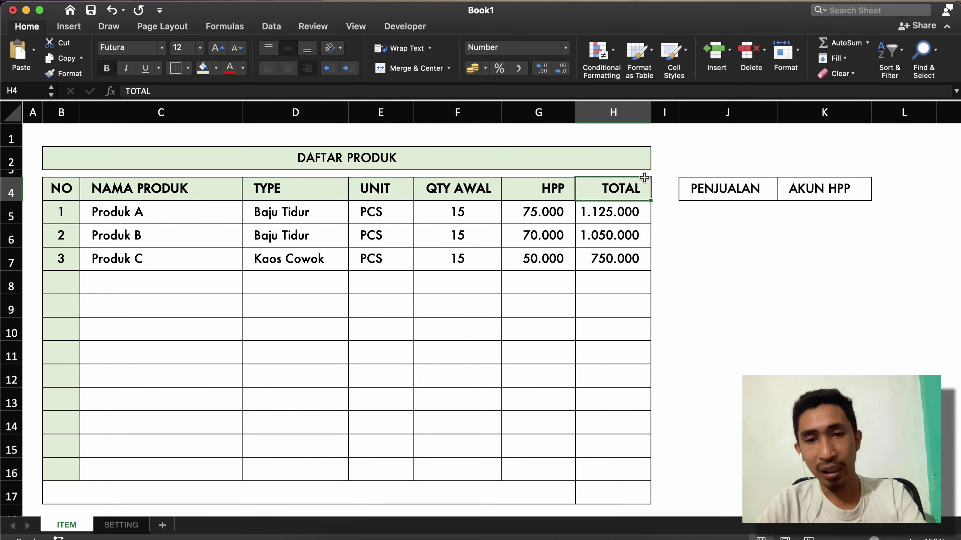
{"action": "left_click_drag", "start_coordinate": [652, 110], "coordinate": [660, 111]}
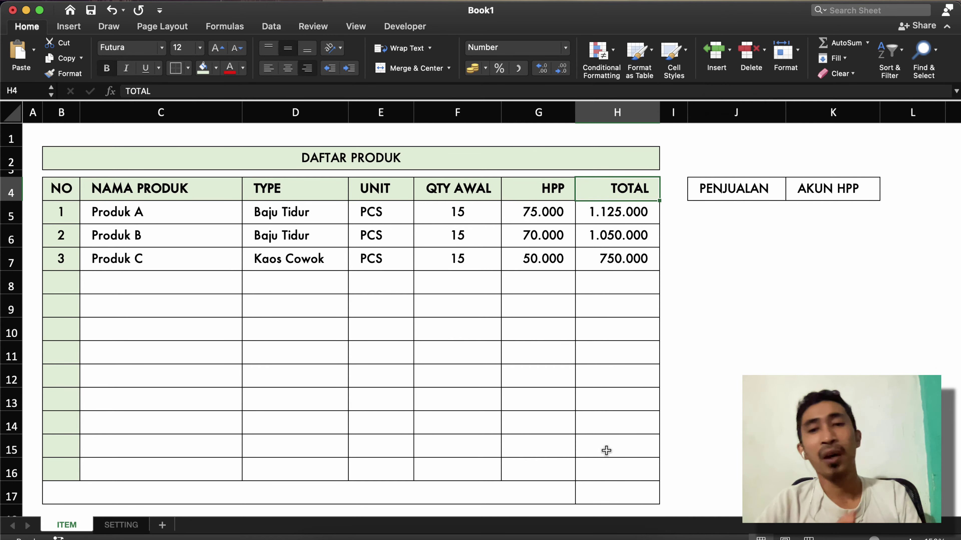
Enter =SUM(H5:H16) in H17 to add up the TOTAL column
{"action": "left_click", "coordinate": [608, 493]}
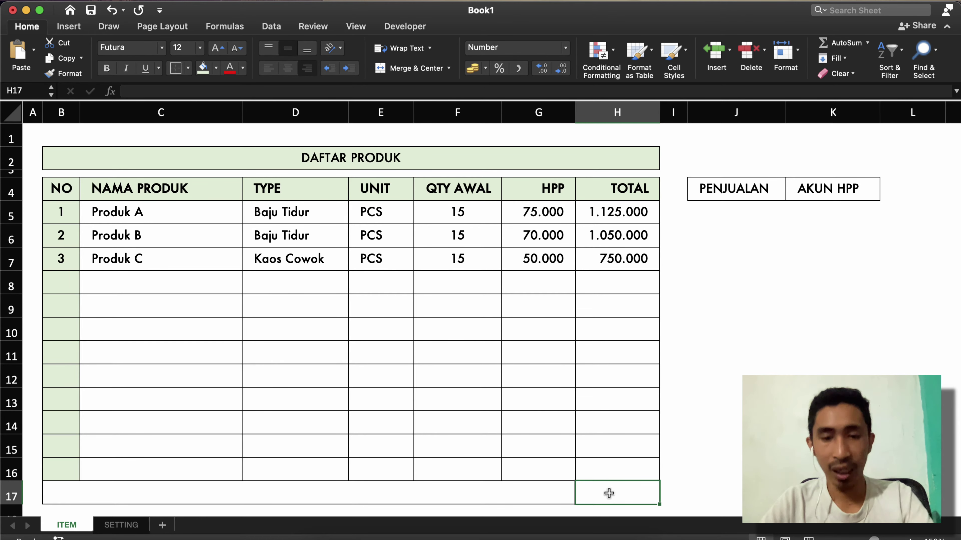
{"action": "type", "text": "="}
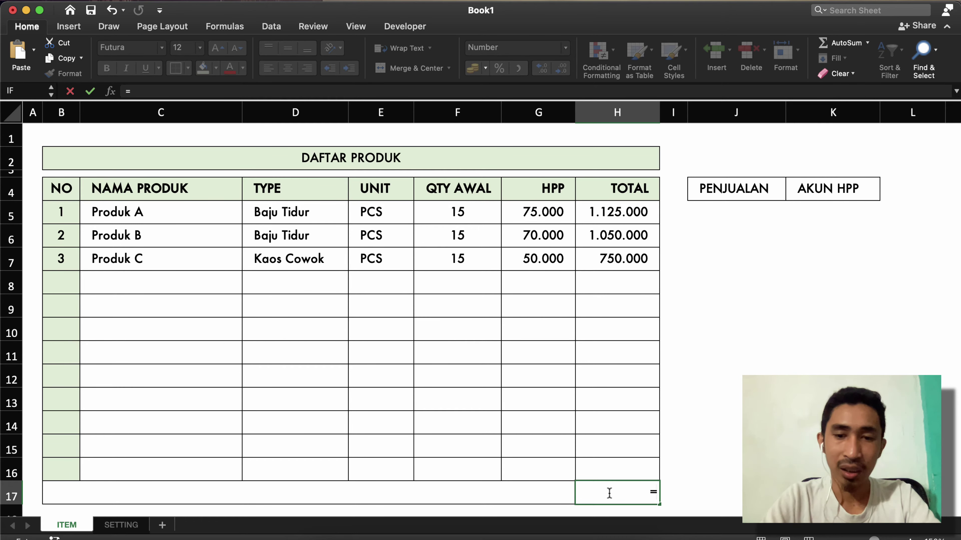
{"action": "type", "text": "sub"}
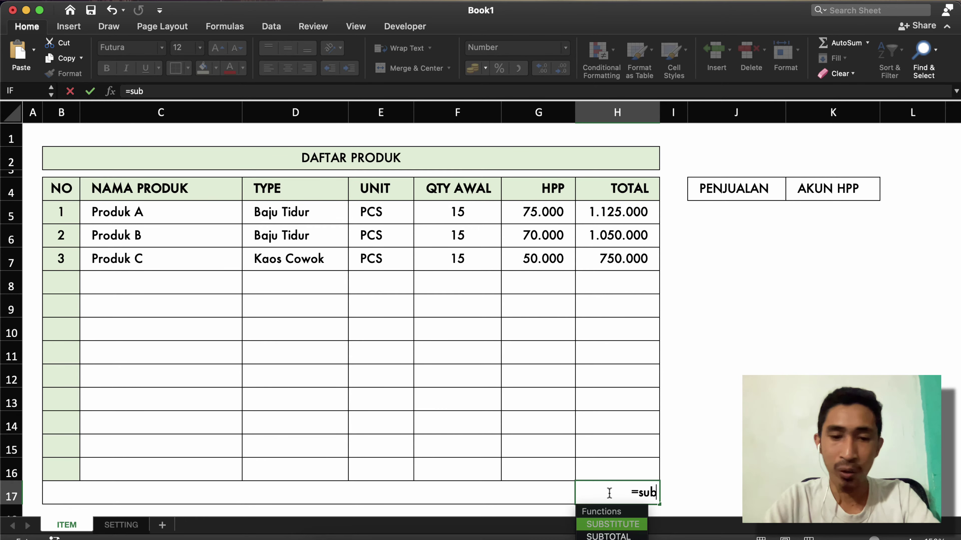
{"action": "key", "text": "BackSpace"}
{"action": "type", "text": "m("}
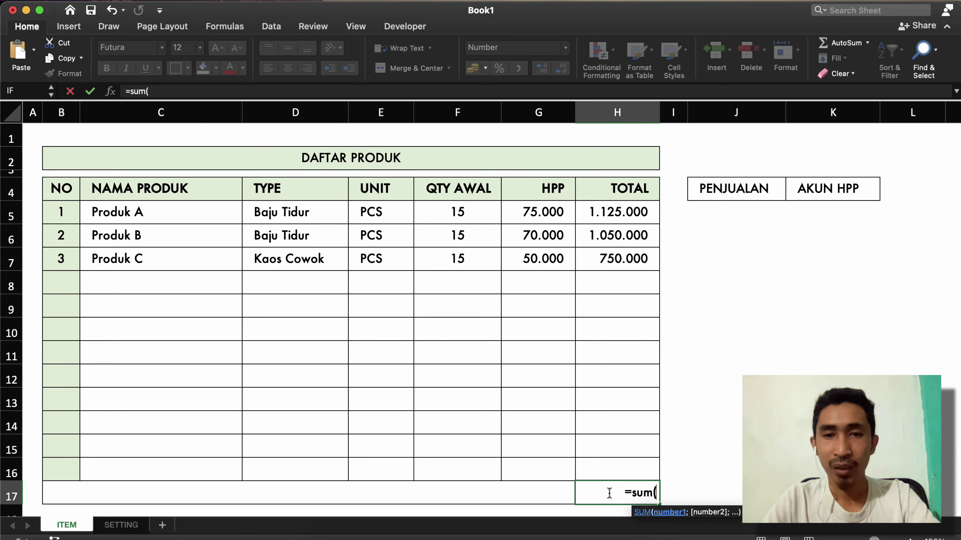
{"action": "key", "text": "Up"}
{"action": "key", "text": "shift+Up"}
{"action": "key", "text": "shift+Up"}
{"action": "key", "text": "shift+Up"}
{"action": "key", "text": "shift+Up"}
{"action": "key", "text": "shift+Up"}
{"action": "key", "text": "shift+Up"}
{"action": "key", "text": "shift+Up"}
{"action": "key", "text": "shift+Up"}
{"action": "key", "text": "shift+Up"}
{"action": "key", "text": "shift+Up"}
{"action": "key", "text": "shift+Up"}
{"action": "key", "text": "shift+Up"}
{"action": "key", "text": "shift+Down"}
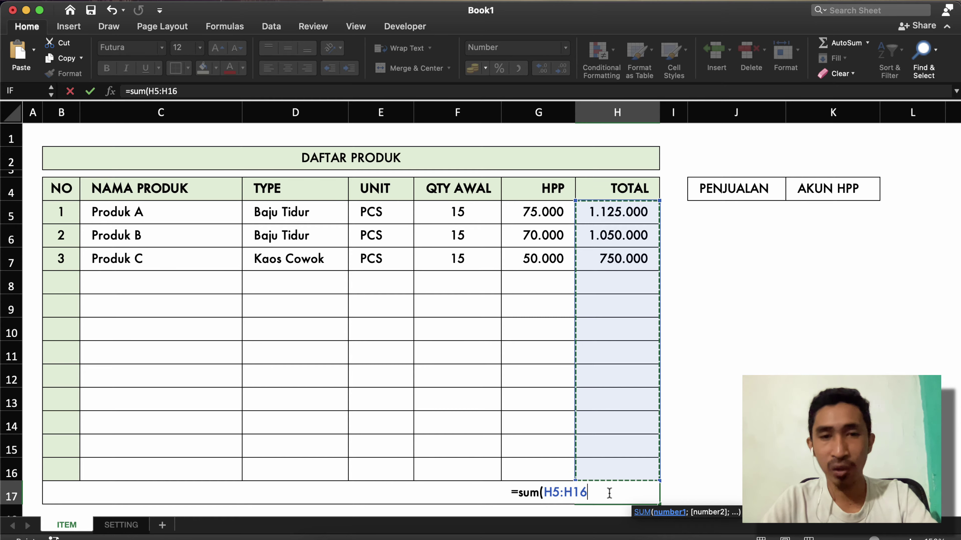
{"action": "key", "text": "Return"}
{"action": "key", "text": "Up"}
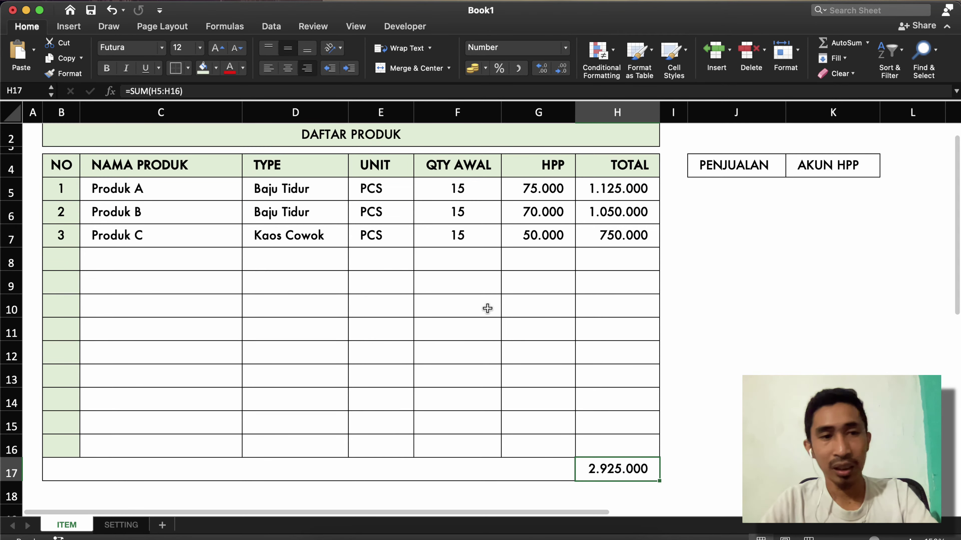
Select the table header cells B4:H4, from NO through TOTAL, and bring up the Data commands
{"action": "scroll", "coordinate": [489, 307], "scroll_direction": "up", "scroll_amount": 1}
{"action": "left_click", "coordinate": [38, 187]}
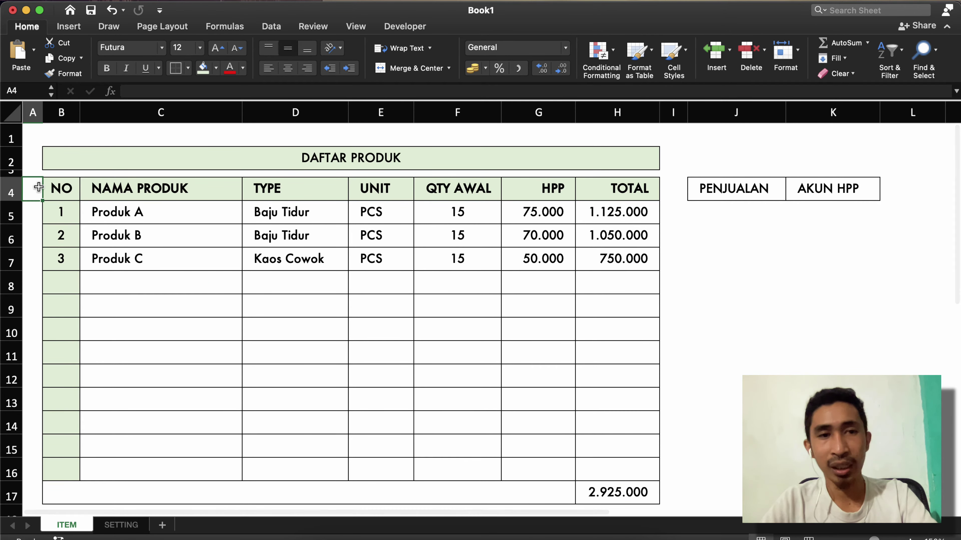
{"action": "key", "text": "shift+Right"}
{"action": "key", "text": "shift+Right"}
{"action": "key", "text": "shift+Right"}
{"action": "key", "text": "shift+Right"}
{"action": "key", "text": "shift+Right"}
{"action": "key", "text": "shift+Right"}
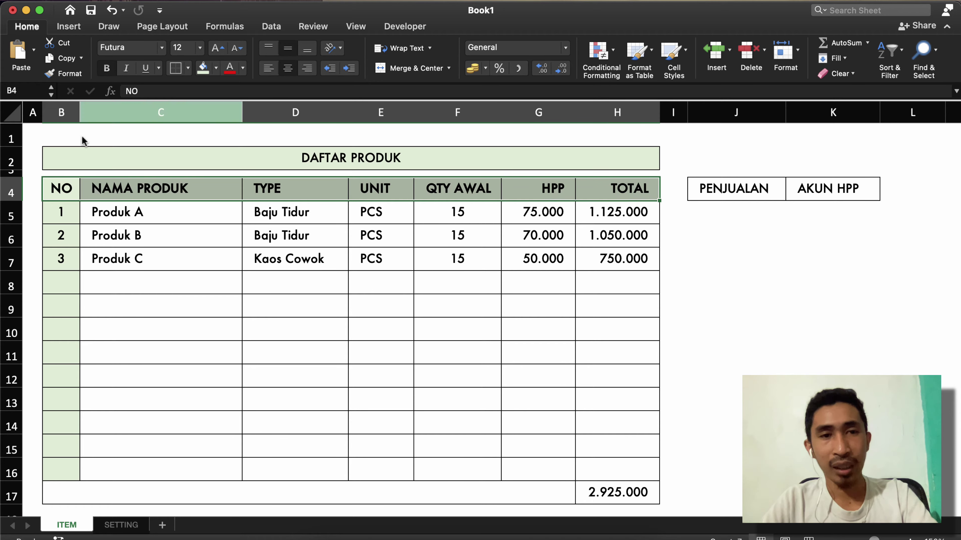
{"action": "left_click", "coordinate": [280, 27]}
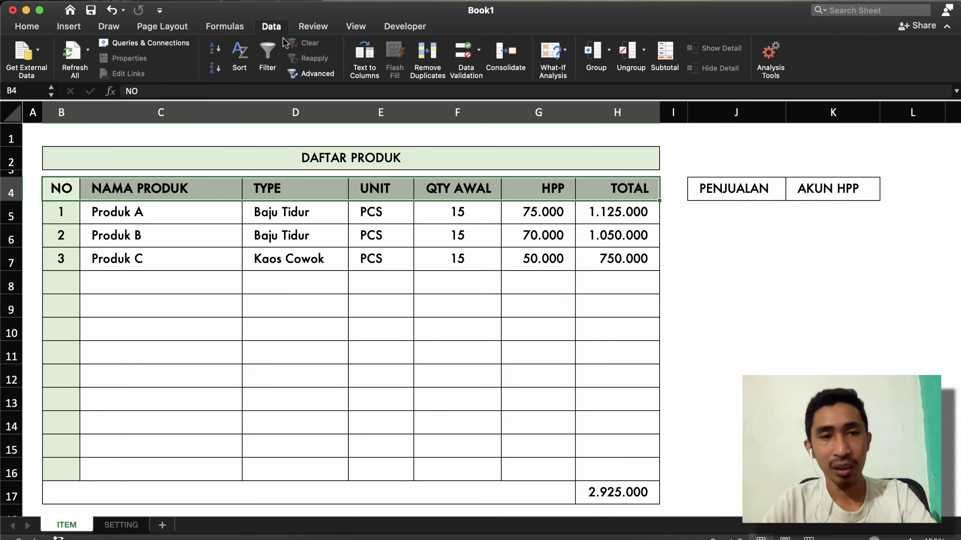
Add filters to the header row B4:H4 and filter the TYPE column to show only Baju Tidur
{"action": "left_click", "coordinate": [268, 53]}
{"action": "left_click", "coordinate": [305, 257]}
{"action": "left_click", "coordinate": [342, 195]}
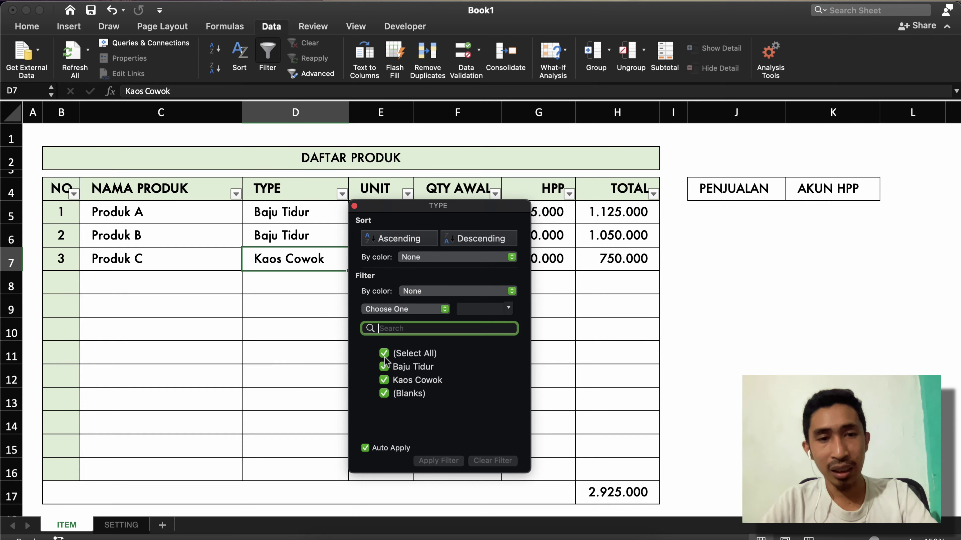
{"action": "left_click", "coordinate": [383, 381]}
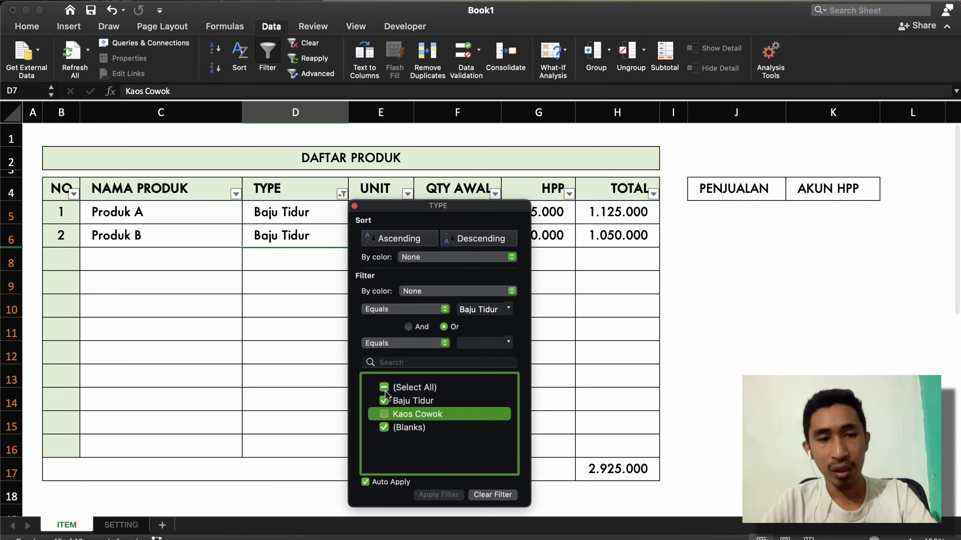
{"action": "left_click", "coordinate": [384, 428]}
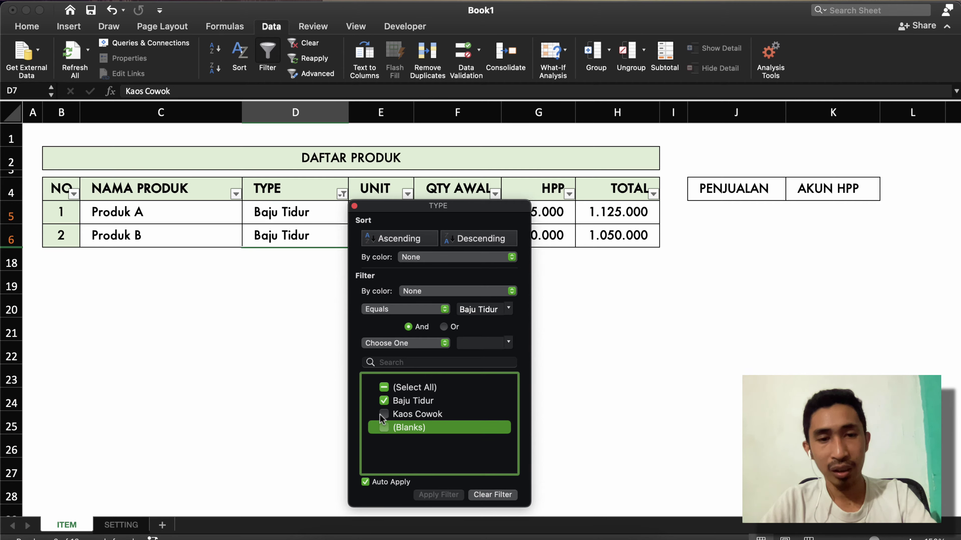
Reselect all TYPE values in the filter and remove the filters from the product table
{"action": "left_click", "coordinate": [383, 414]}
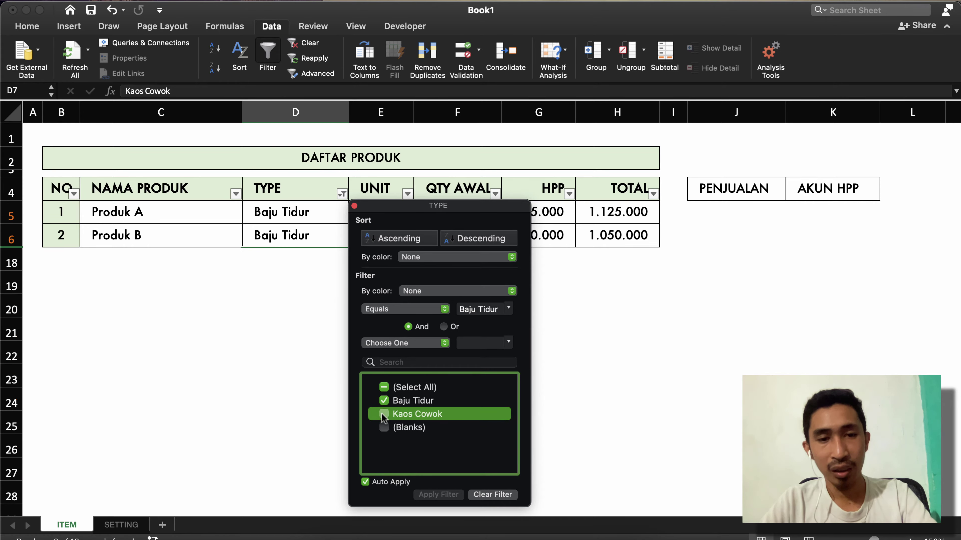
{"action": "left_click", "coordinate": [384, 386]}
{"action": "left_click", "coordinate": [565, 426]}
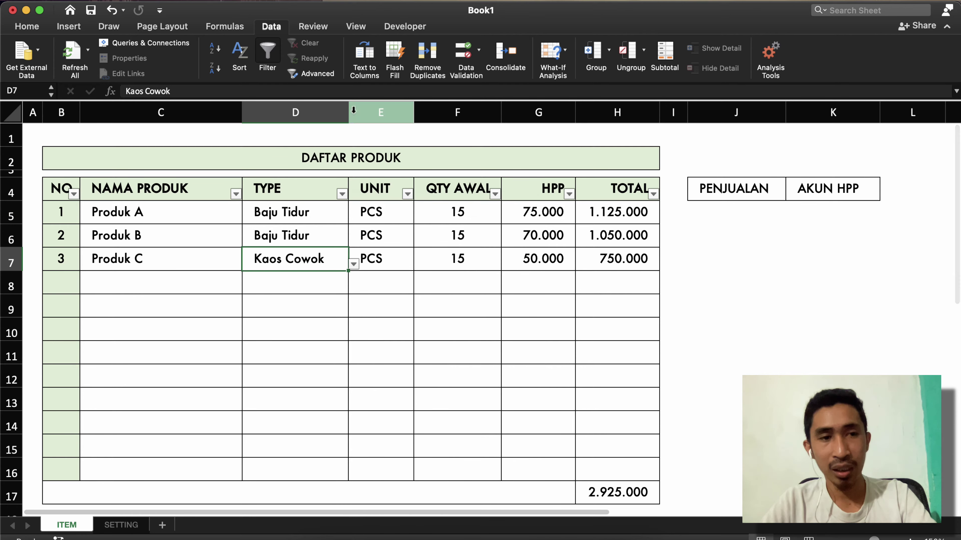
{"action": "left_click", "coordinate": [268, 53]}
Add filters to the product table over the range B4:H16, leaving out the total row
{"action": "left_click", "coordinate": [66, 188]}
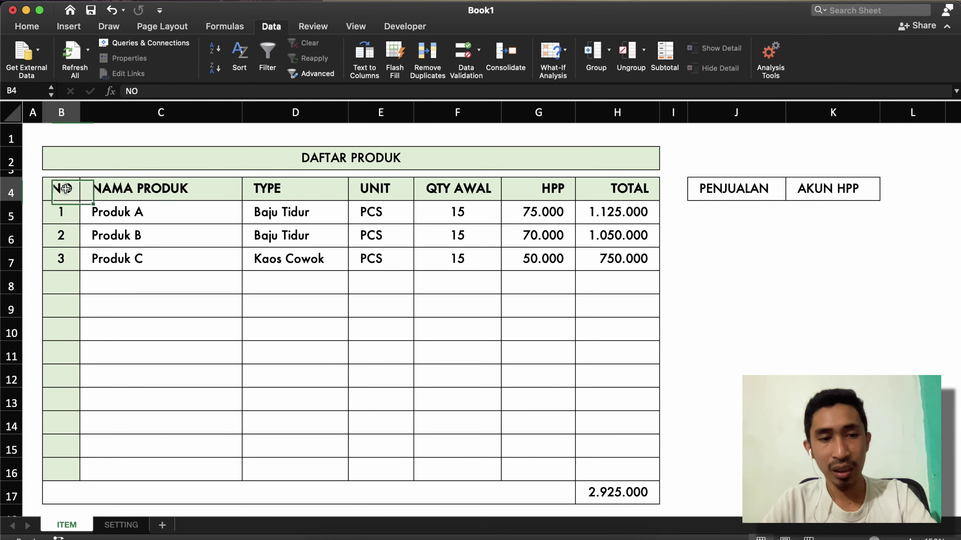
{"action": "key", "text": "shift+Right"}
{"action": "key", "text": "ctrl+shift+Right"}
{"action": "key", "text": "shift+Down"}
{"action": "key", "text": "shift+Down"}
{"action": "key", "text": "shift+Down"}
{"action": "key", "text": "shift+Down"}
{"action": "key", "text": "shift+Down"}
{"action": "key", "text": "shift+Down"}
{"action": "key", "text": "shift+Down"}
{"action": "key", "text": "shift+Down"}
{"action": "key", "text": "shift+Down"}
{"action": "key", "text": "shift+Down"}
{"action": "key", "text": "shift+Down"}
{"action": "key", "text": "shift+Down"}
{"action": "key", "text": "shift+Down"}
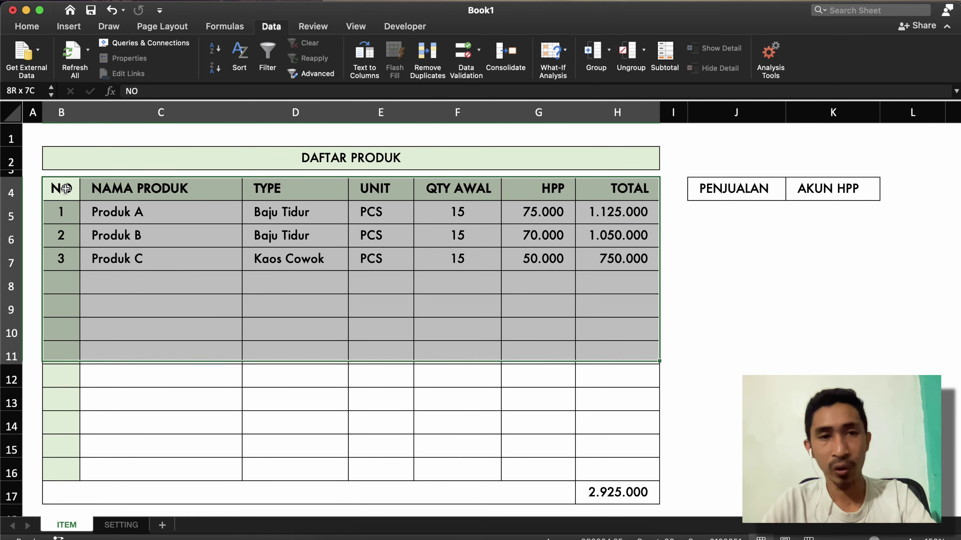
{"action": "key", "text": "shift+Up"}
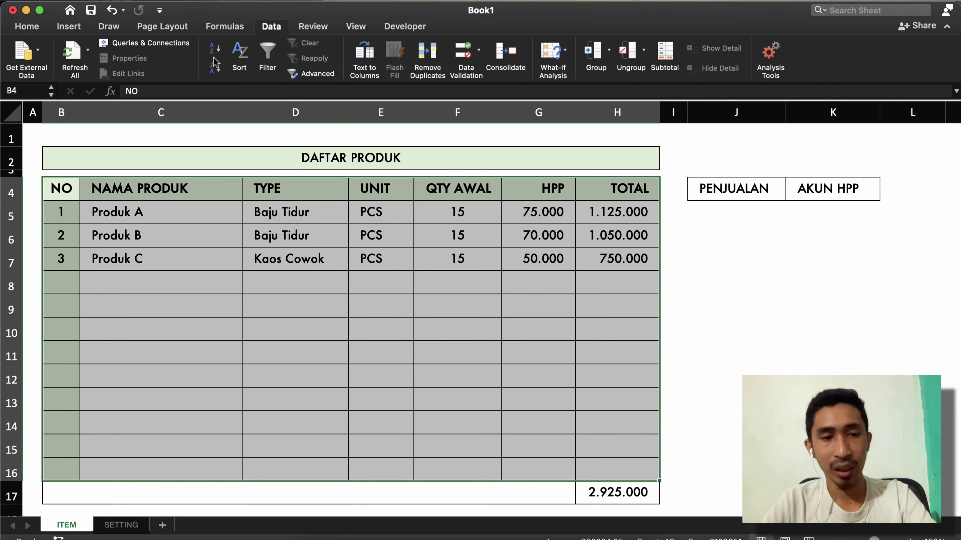
{"action": "left_click", "coordinate": [274, 57]}
{"action": "left_click", "coordinate": [291, 383]}
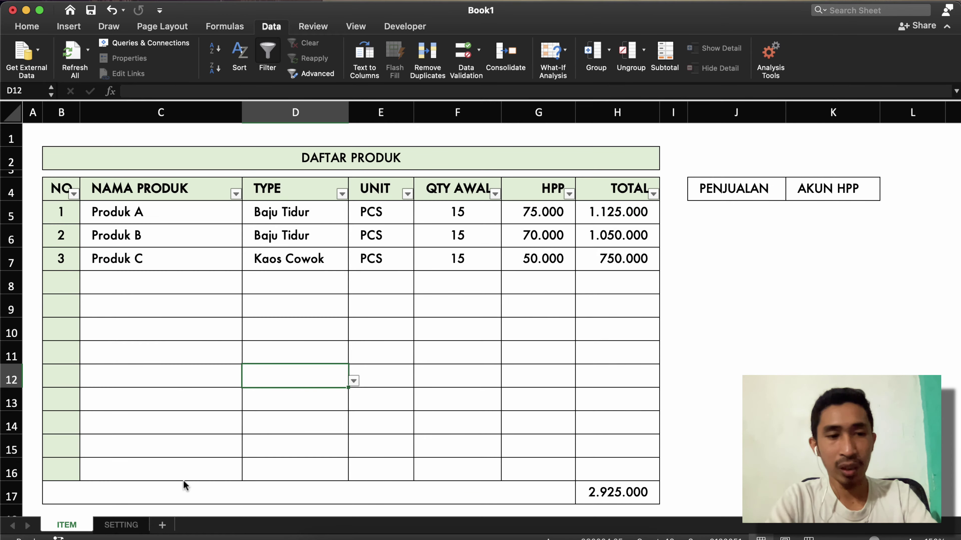
Enter the label TOTAL PERSEDIAAN in cell B17 of the total row
{"action": "left_click", "coordinate": [67, 491]}
{"action": "type", "text": "tota"}
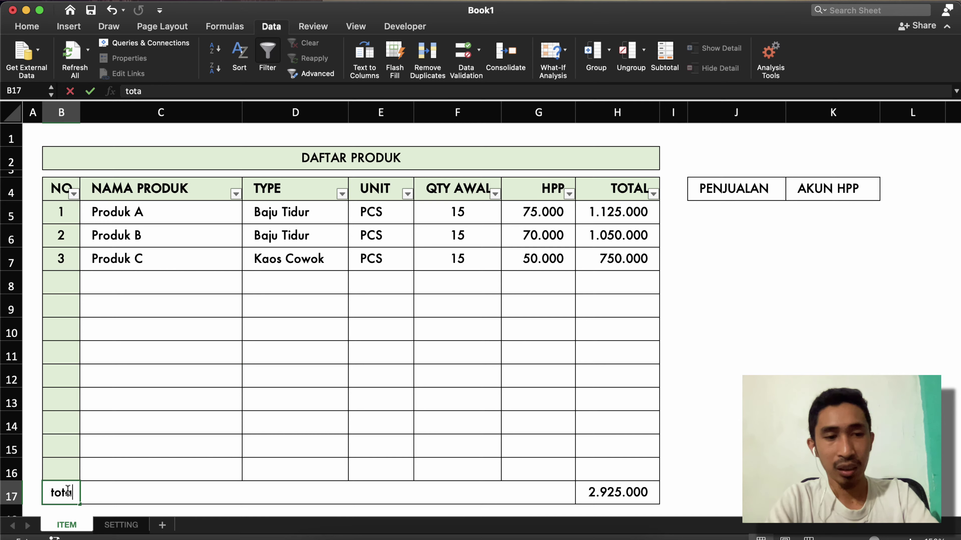
{"action": "key", "text": "BackSpace"}
{"action": "key", "text": "BackSpace"}
{"action": "key", "text": "BackSpace"}
{"action": "key", "text": "BackSpace"}
{"action": "type", "text": "TOTA"}
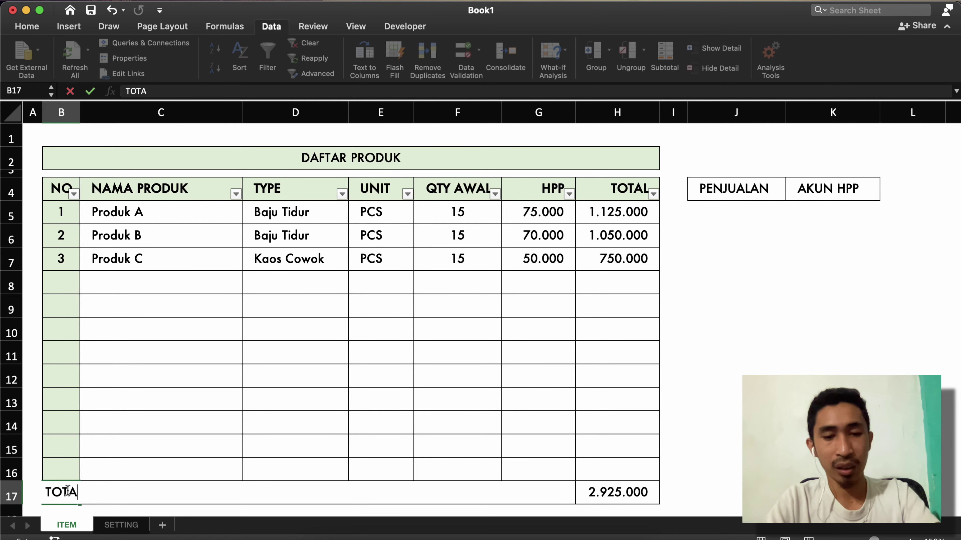
{"action": "type", "text": "L PERSEDIAAN"}
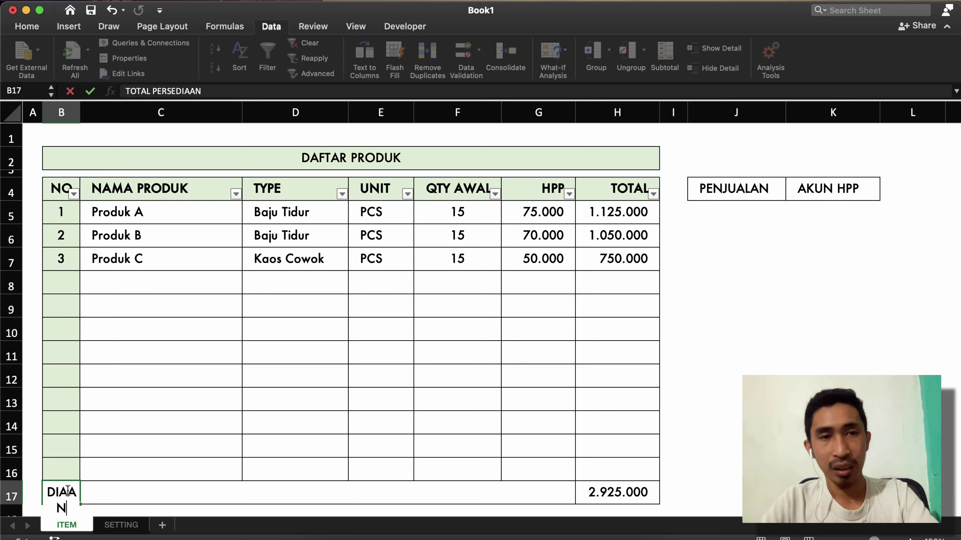
{"action": "key", "text": "Return"}
{"action": "key", "text": "Up"}
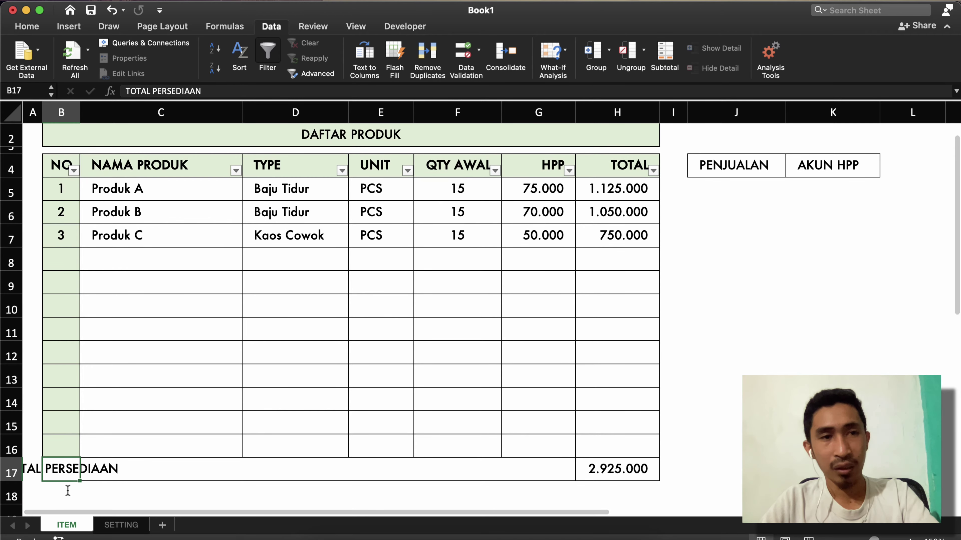
Increase the indent of the TOTAL PERSEDIAAN label so it starts inside the table
{"action": "left_click", "coordinate": [42, 26]}
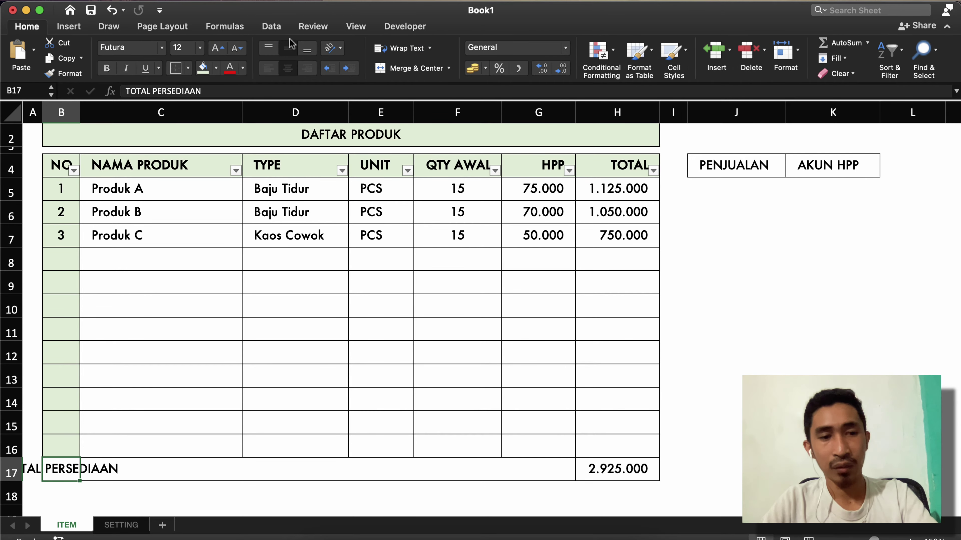
{"action": "left_click", "coordinate": [349, 68]}
{"action": "left_click", "coordinate": [294, 287]}
{"action": "left_click", "coordinate": [337, 380]}
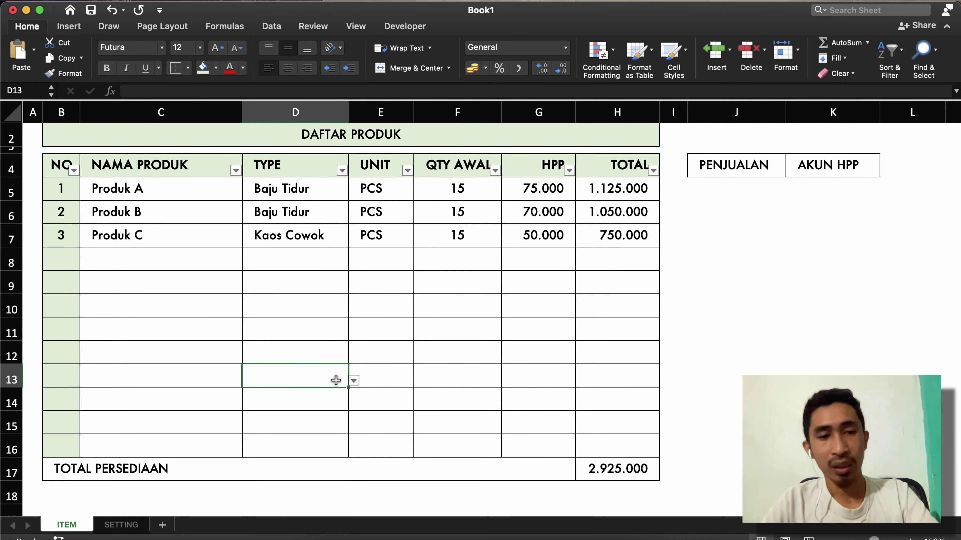
Make the total row B17:H17 bold and give it the same light green fill as the header
{"action": "scroll", "coordinate": [335, 380], "scroll_direction": "up", "scroll_amount": 1}
{"action": "left_click", "coordinate": [77, 479]}
{"action": "key", "text": "Down"}
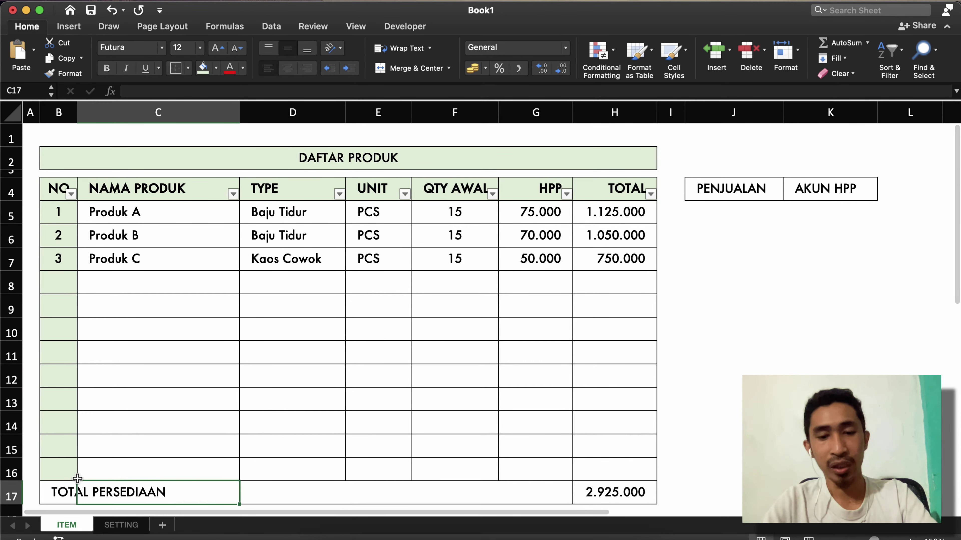
{"action": "key", "text": "Left"}
{"action": "key", "text": "super+shift+Right"}
{"action": "key", "text": "super+b"}
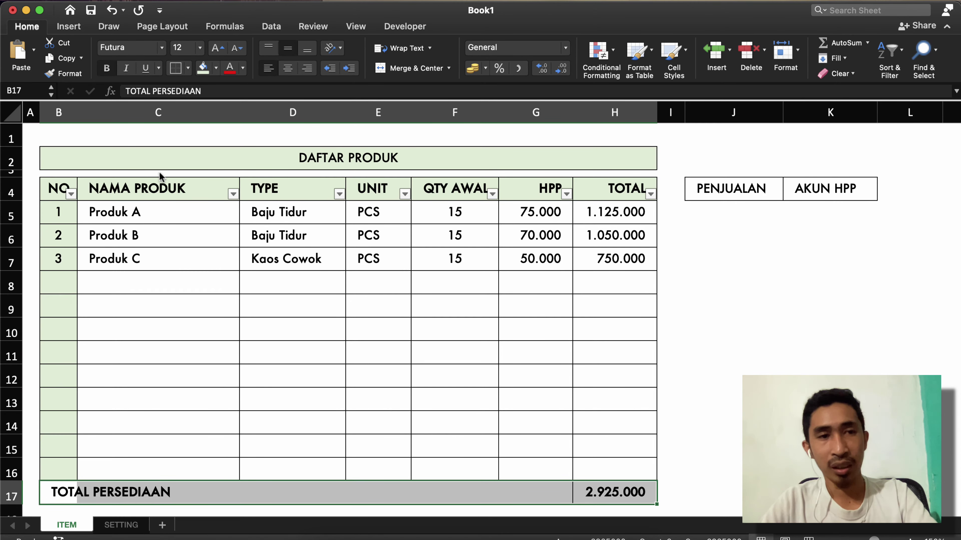
{"action": "left_click", "coordinate": [108, 69]}
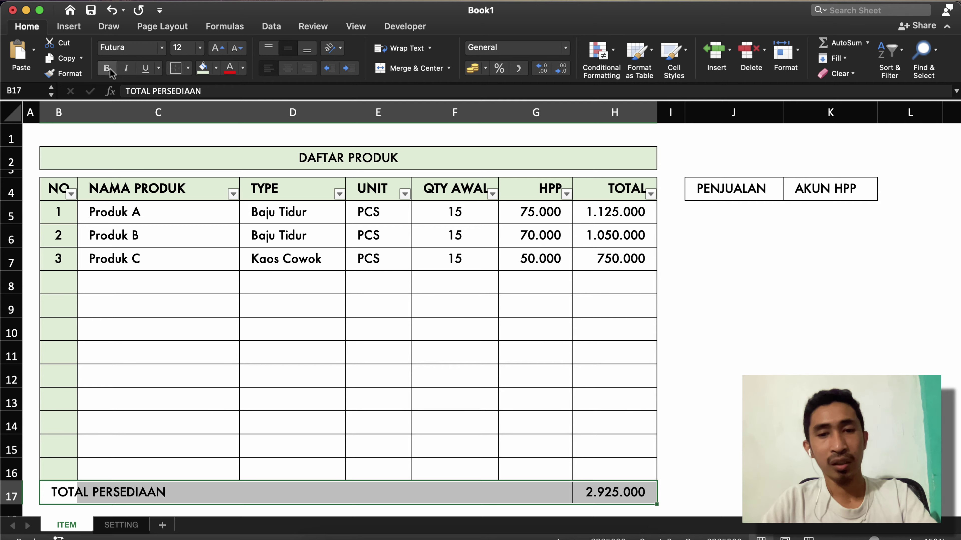
{"action": "left_click", "coordinate": [108, 70]}
{"action": "left_click", "coordinate": [202, 68]}
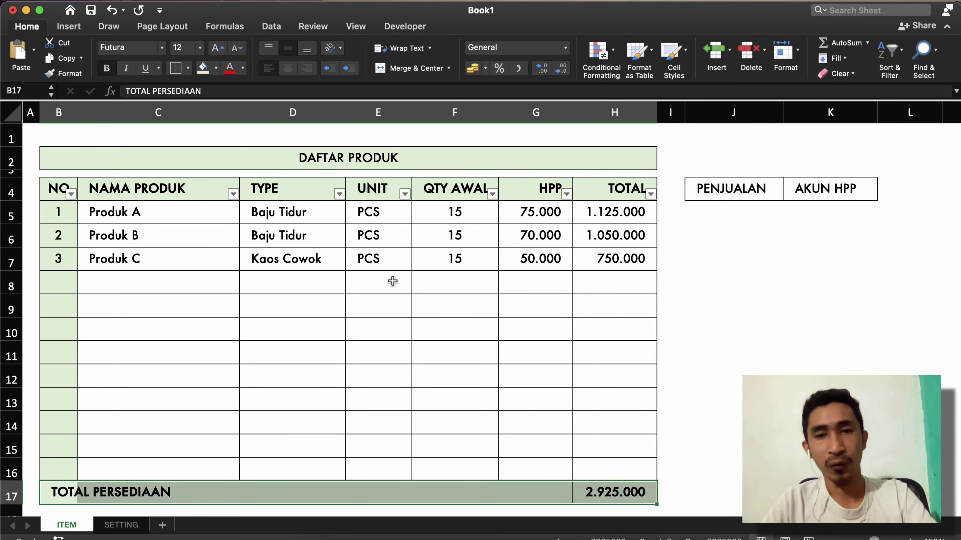
Apply the light green fill to the TOTAL column cells H5:H16
{"action": "left_click", "coordinate": [603, 202]}
{"action": "key", "text": "shift+Down"}
{"action": "key", "text": "shift+Down"}
{"action": "key", "text": "shift+Down"}
{"action": "key", "text": "shift+Down"}
{"action": "key", "text": "shift+Down"}
{"action": "key", "text": "shift+Down"}
{"action": "key", "text": "shift+Down"}
{"action": "key", "text": "shift+Down"}
{"action": "key", "text": "shift+Down"}
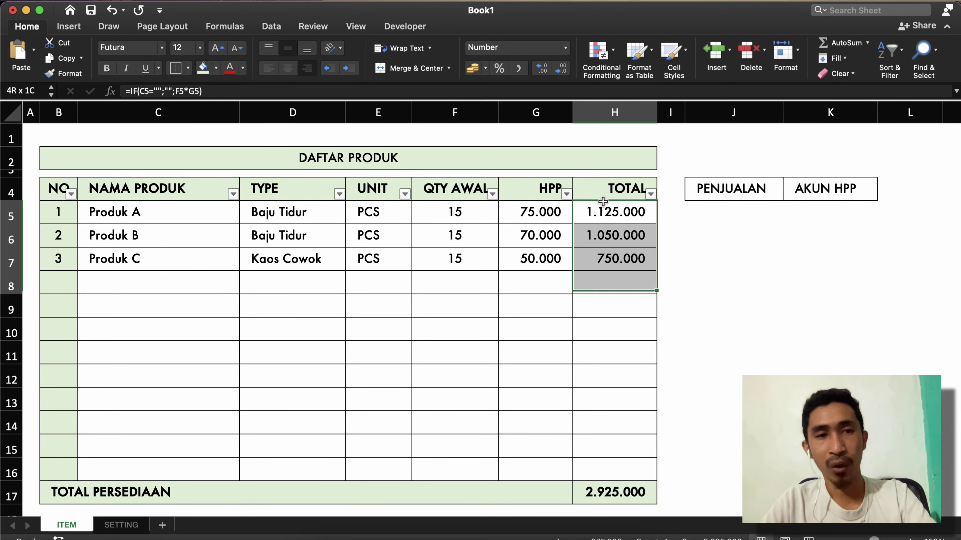
{"action": "key", "text": "shift+Down"}
{"action": "key", "text": "shift+Down"}
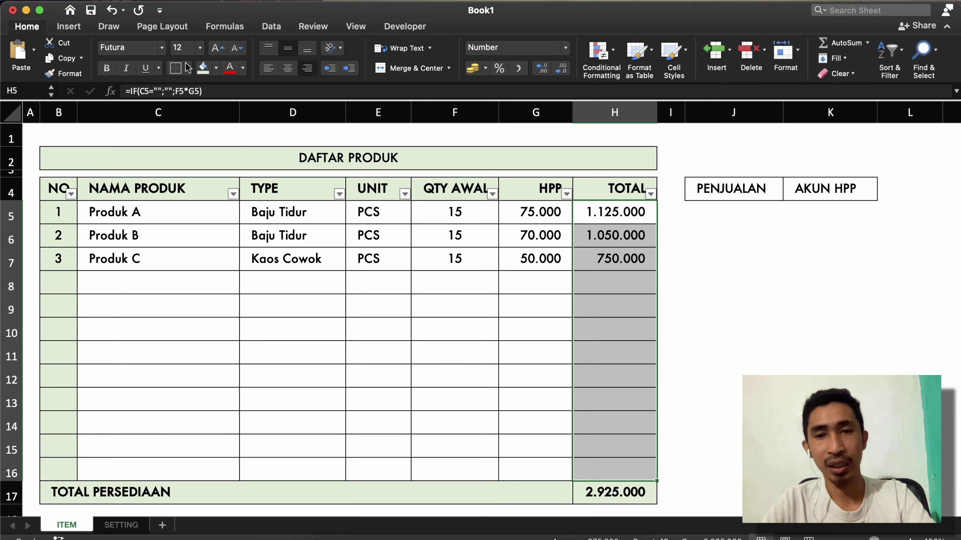
{"action": "left_click", "coordinate": [203, 68]}
{"action": "left_click", "coordinate": [394, 397]}
{"action": "left_click", "coordinate": [596, 307]}
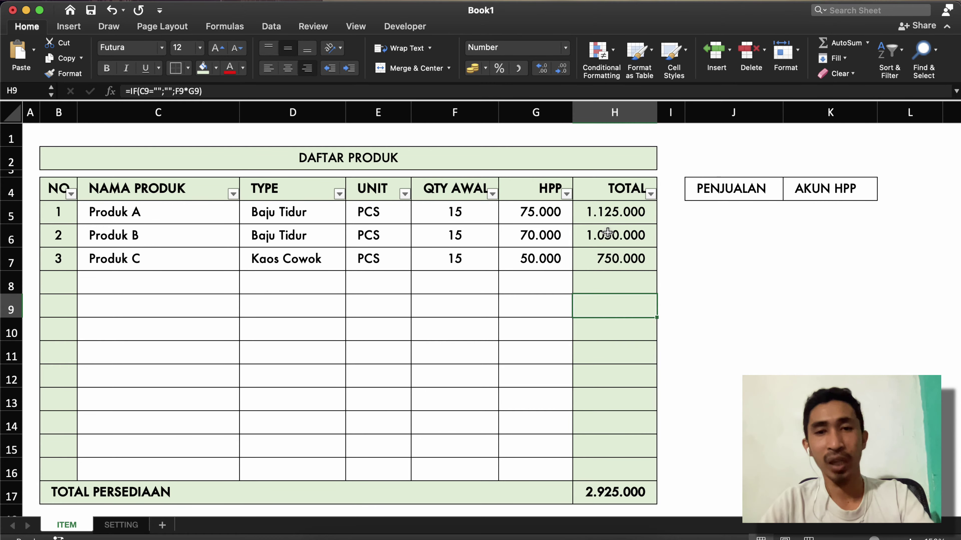
{"action": "left_click", "coordinate": [607, 233]}
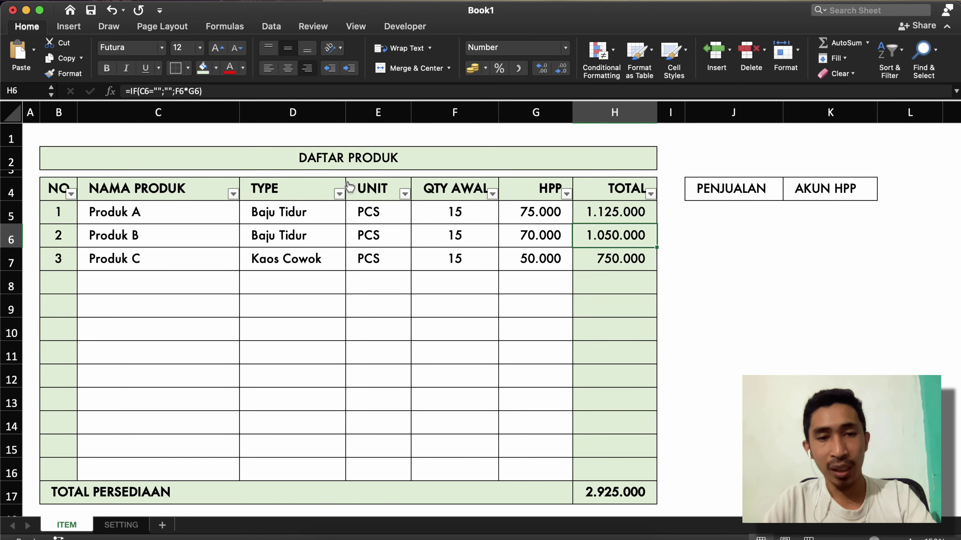
Filter the TYPE column to hide Kaos Cowok, keeping Baju Tidur and the blank rows
{"action": "left_click", "coordinate": [339, 194]}
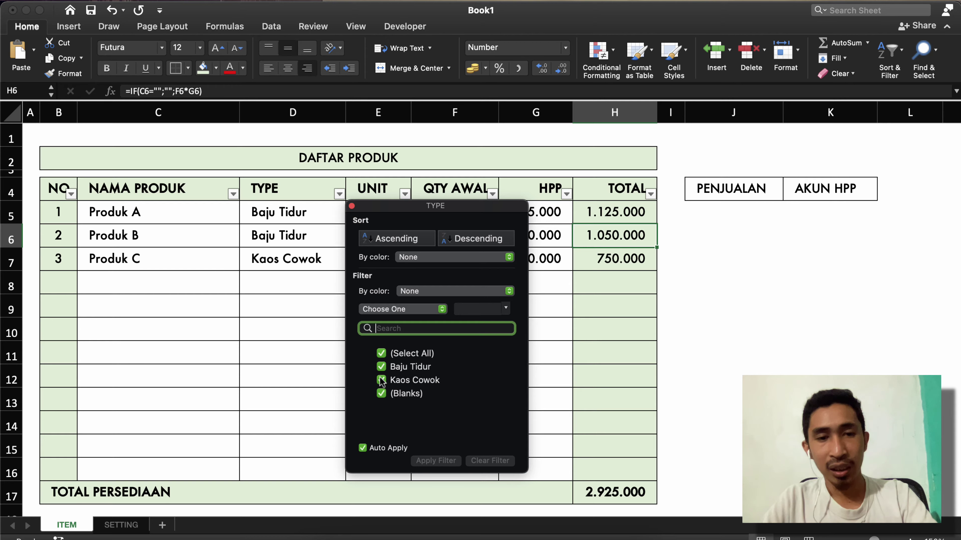
{"action": "left_click", "coordinate": [380, 393]}
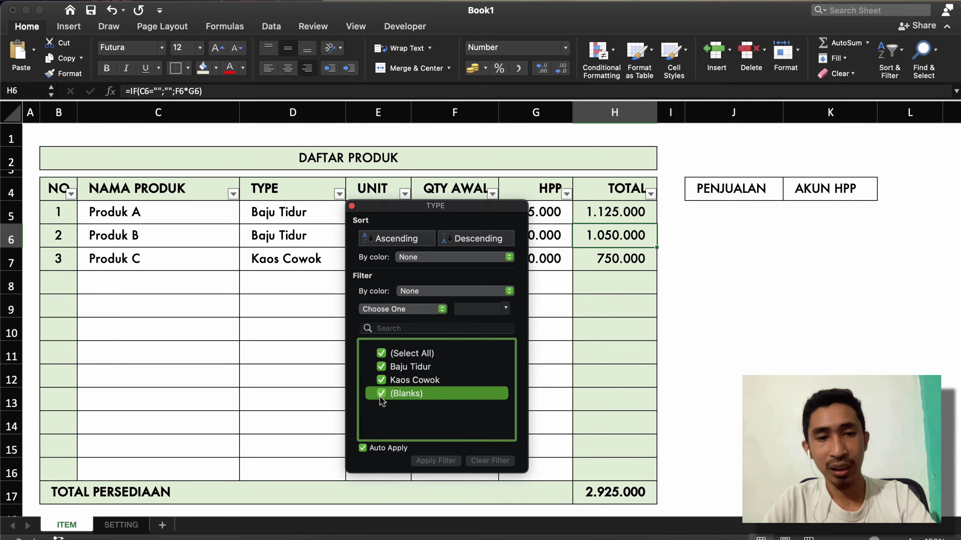
{"action": "left_click", "coordinate": [381, 394]}
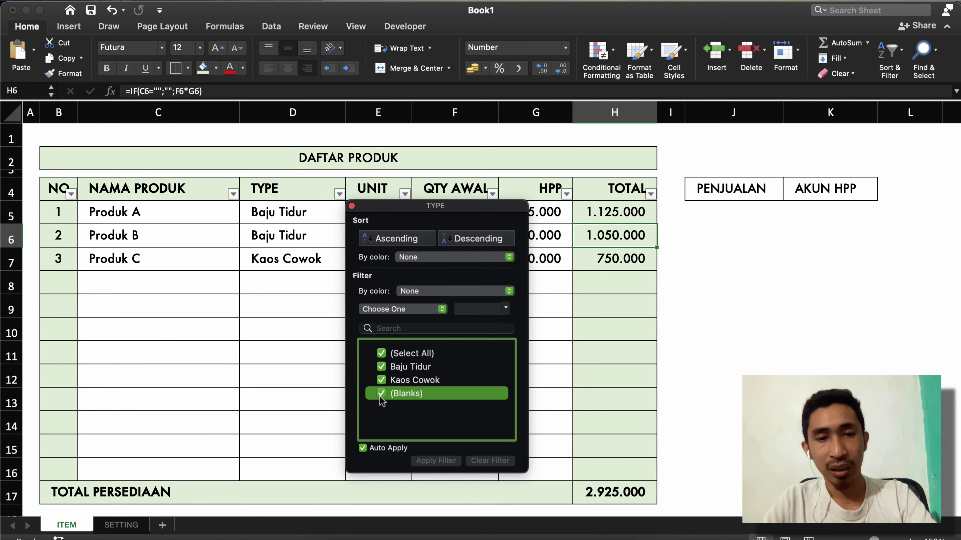
{"action": "left_click", "coordinate": [380, 380]}
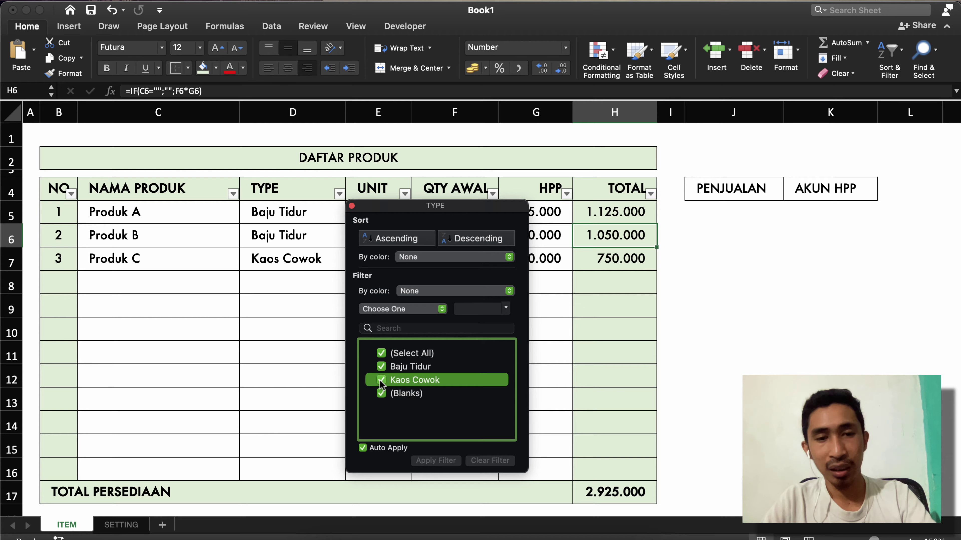
{"action": "left_click", "coordinate": [257, 325]}
Examine the filtered product rows and compare their TOTAL values with the SUM formula in H17
{"action": "left_click", "coordinate": [288, 253]}
{"action": "left_click", "coordinate": [298, 234]}
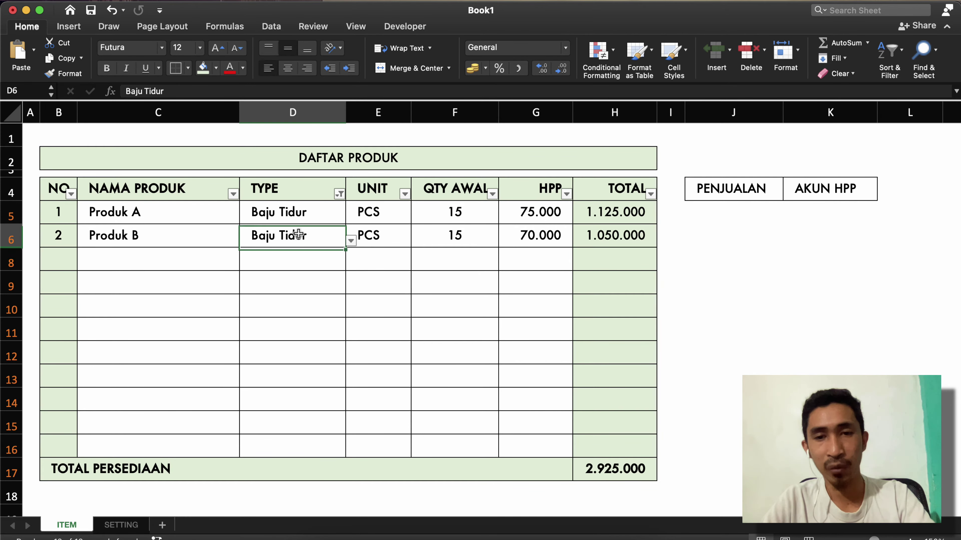
{"action": "left_click", "coordinate": [374, 238]}
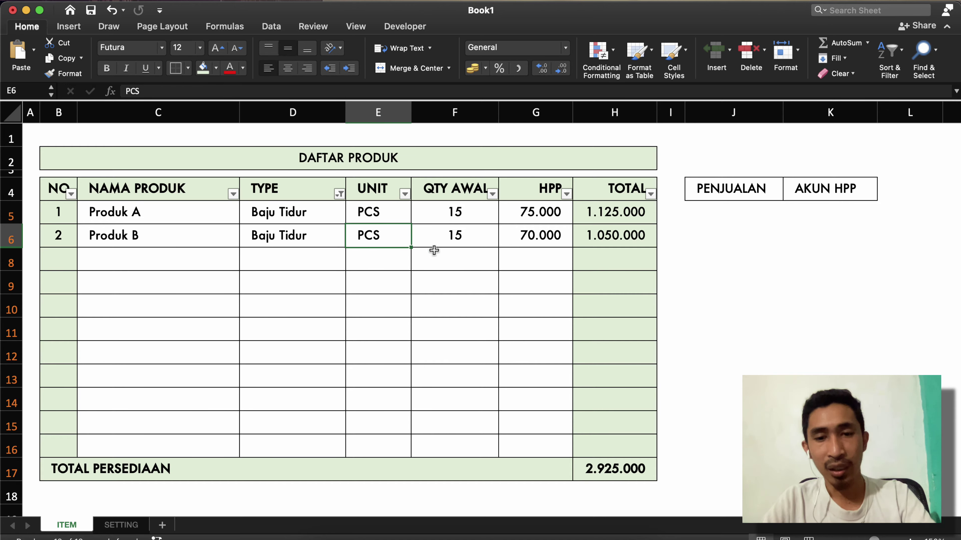
{"action": "left_click", "coordinate": [602, 470]}
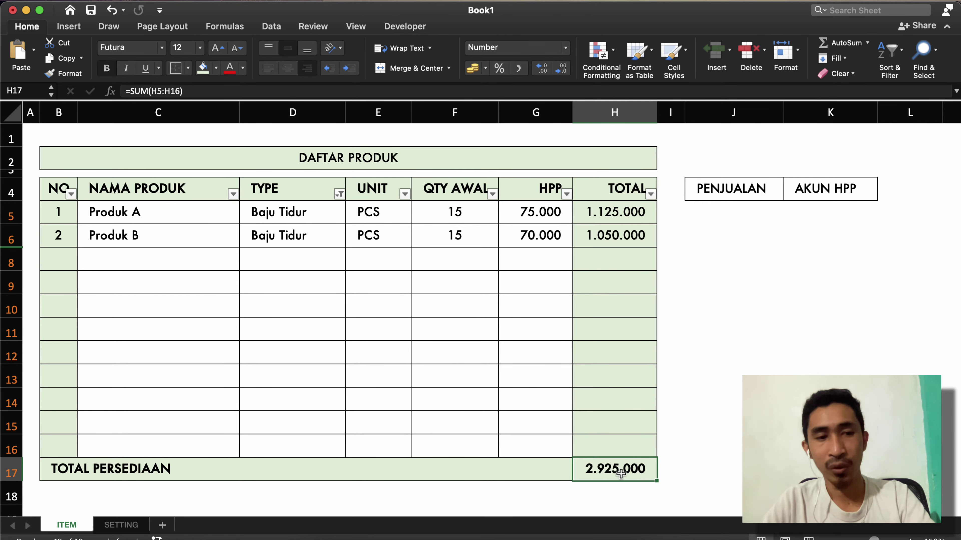
{"action": "left_click", "coordinate": [607, 353]}
{"action": "left_click", "coordinate": [506, 327]}
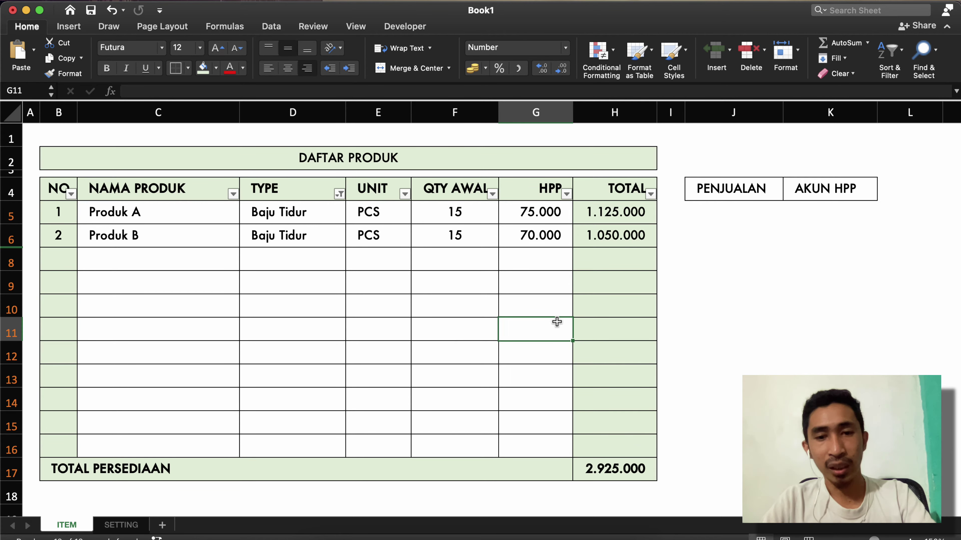
{"action": "left_click", "coordinate": [553, 267]}
{"action": "left_click", "coordinate": [601, 466]}
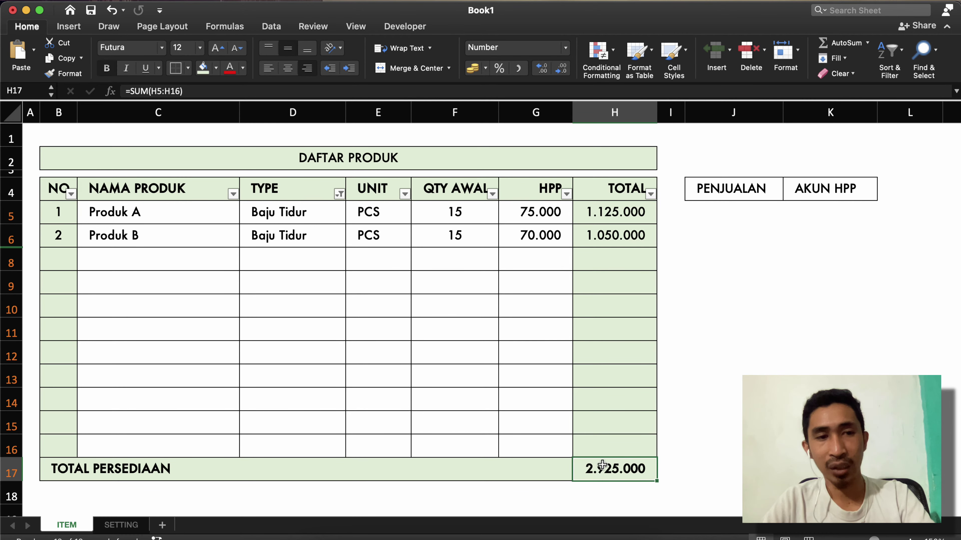
{"action": "left_click", "coordinate": [608, 223]}
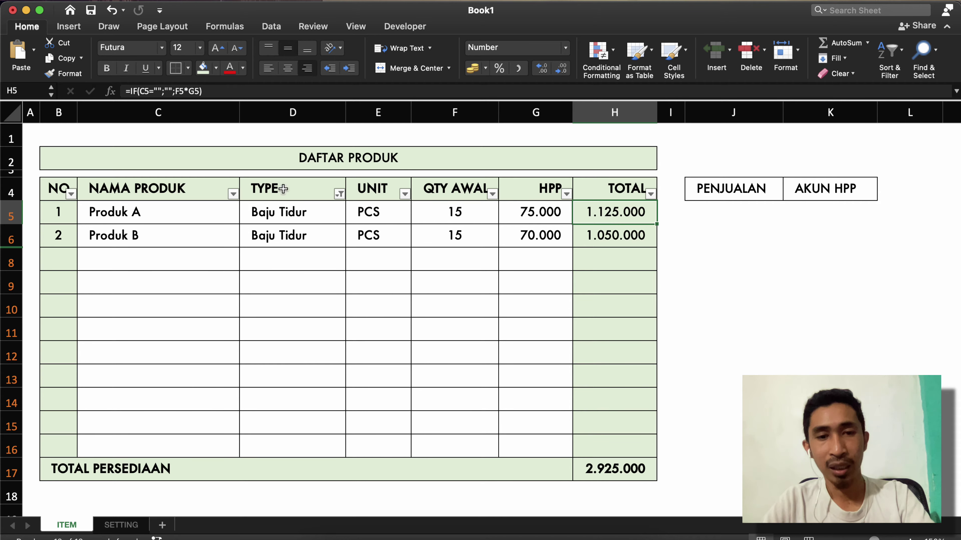
Reselect all values in the TYPE filter to show every product row again
{"action": "left_click", "coordinate": [339, 195]}
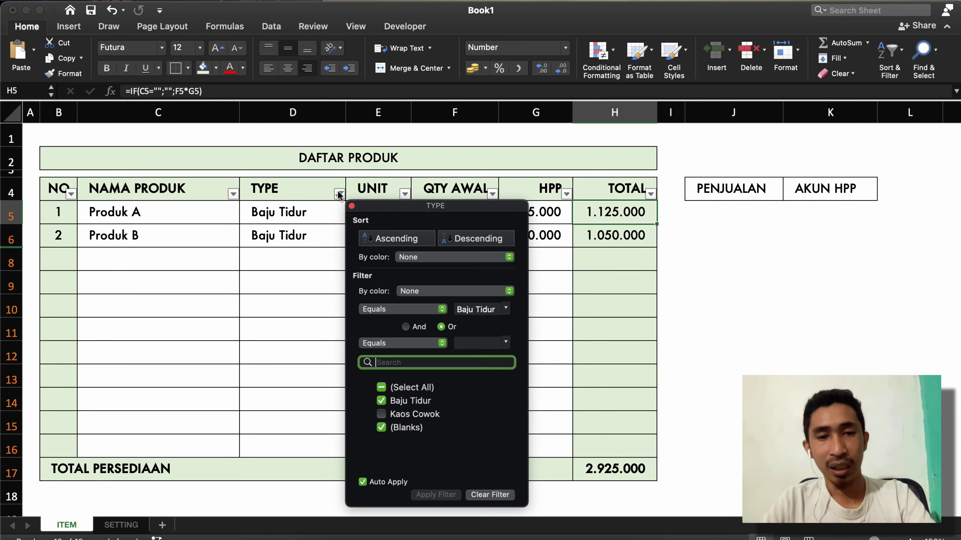
{"action": "left_click", "coordinate": [381, 388]}
{"action": "left_click", "coordinate": [290, 395]}
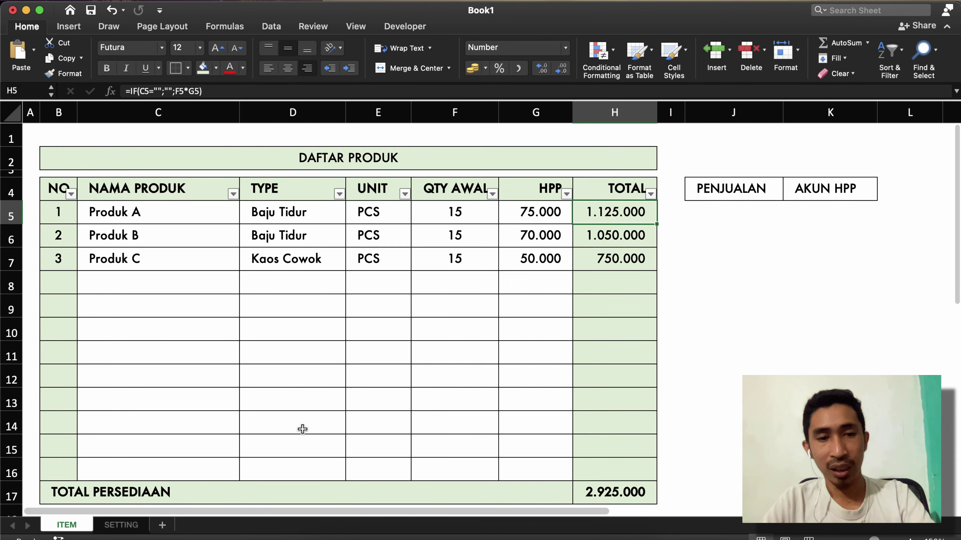
Insert an entire row above the TOTAL PERSEDIAAN row
{"action": "left_click", "coordinate": [317, 487]}
{"action": "right_click", "coordinate": [318, 488]}
{"action": "mouse_move", "coordinate": [334, 345]}
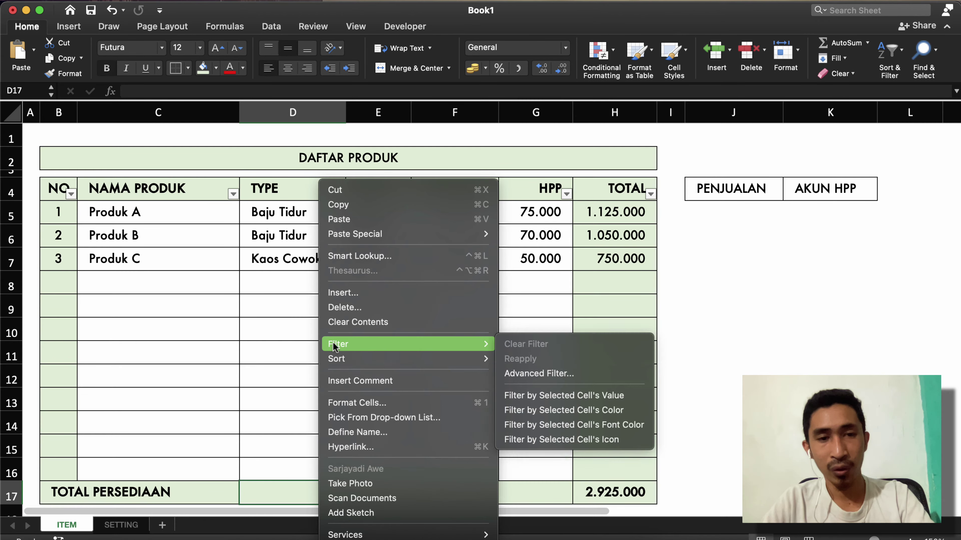
{"action": "left_click", "coordinate": [341, 293]}
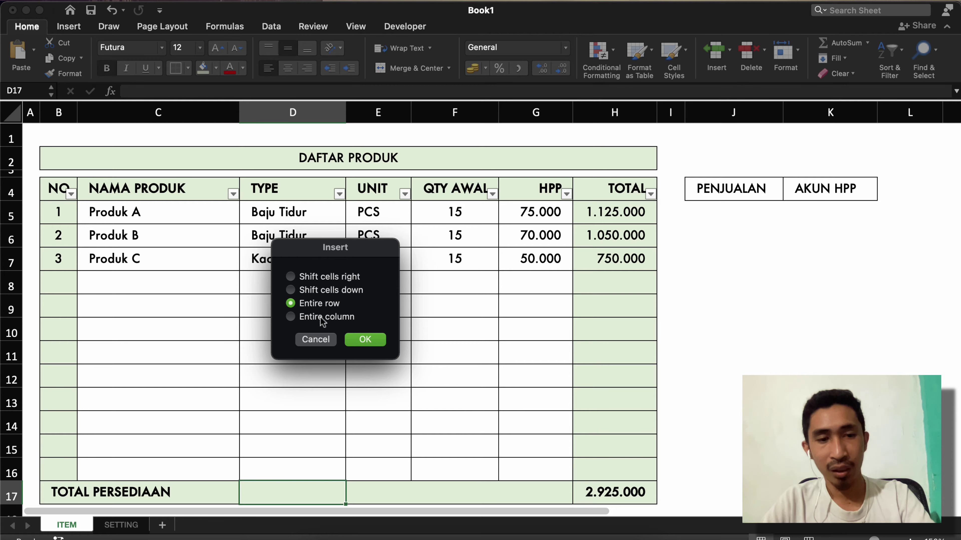
{"action": "left_click", "coordinate": [360, 340]}
{"action": "left_click", "coordinate": [285, 448]}
{"action": "scroll", "coordinate": [285, 449], "scroll_direction": "down", "scroll_amount": 5}
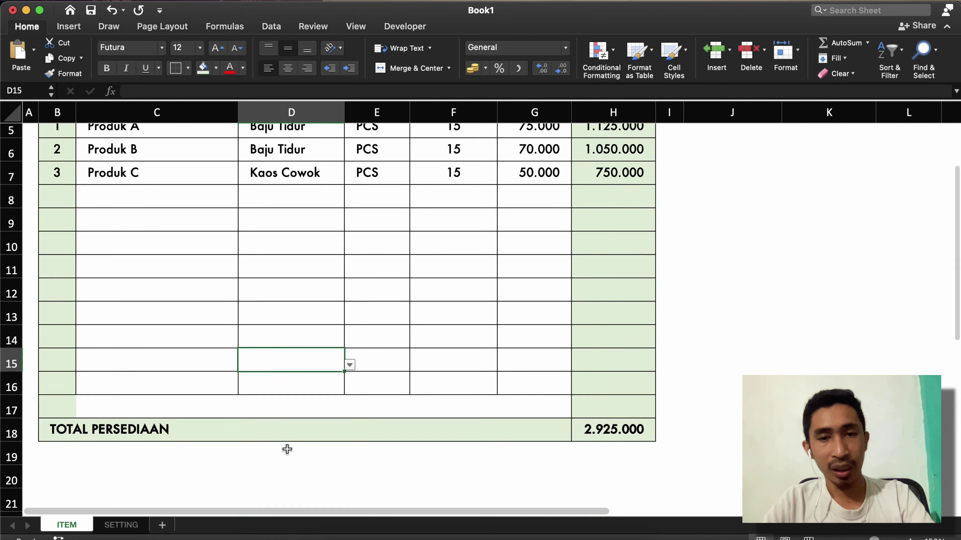
Copy the empty unformatted cell J17 and paste it over A17:I17 to strip the inserted row's fill and borders
{"action": "left_click", "coordinate": [230, 371]}
{"action": "left_click", "coordinate": [768, 365]}
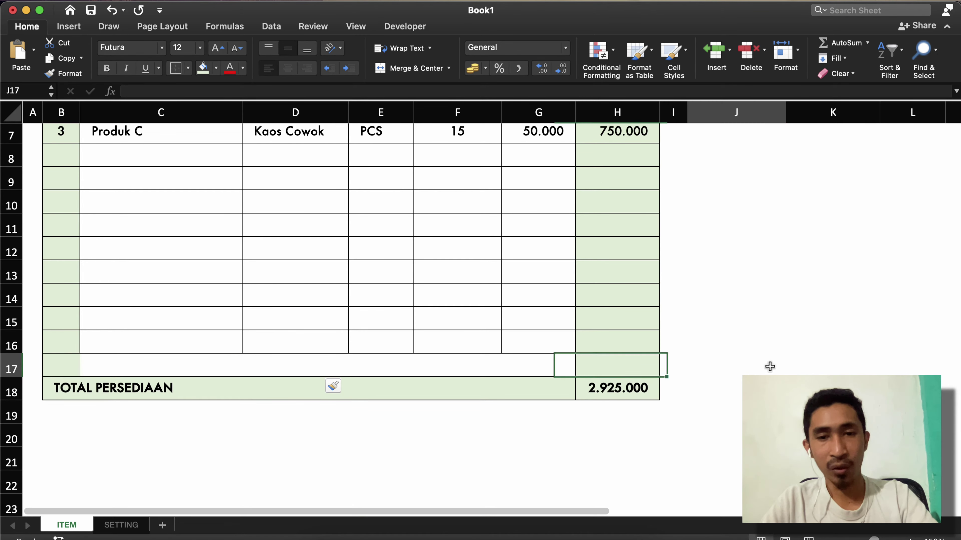
{"action": "key", "text": "super+c"}
{"action": "key", "text": "Left"}
{"action": "key", "text": "shift+Left"}
{"action": "key", "text": "shift+Left"}
{"action": "key", "text": "shift+Left"}
{"action": "key", "text": "shift+Left"}
{"action": "key", "text": "shift+Left"}
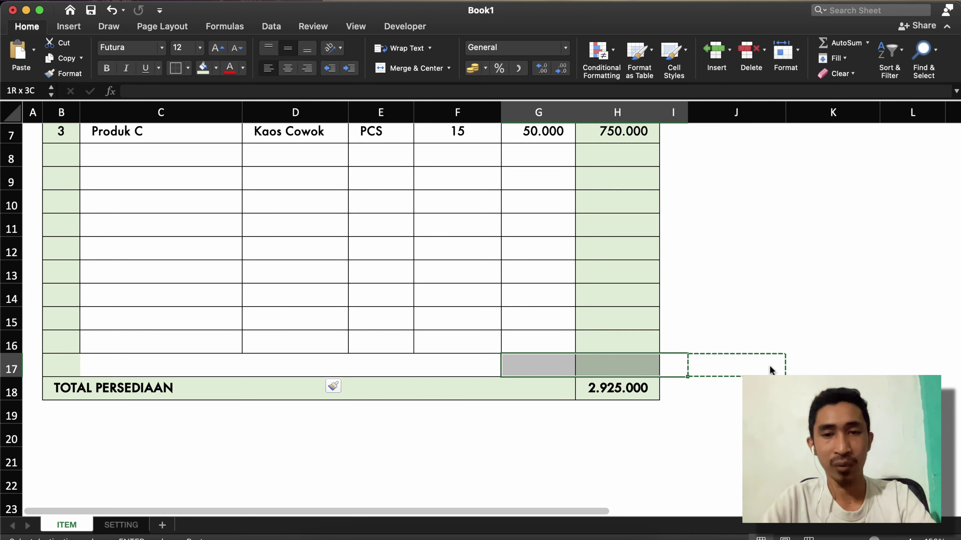
{"action": "key", "text": "shift+Left"}
{"action": "key", "text": "shift+Left"}
{"action": "key", "text": "shift+Left"}
{"action": "key", "text": "super+v"}
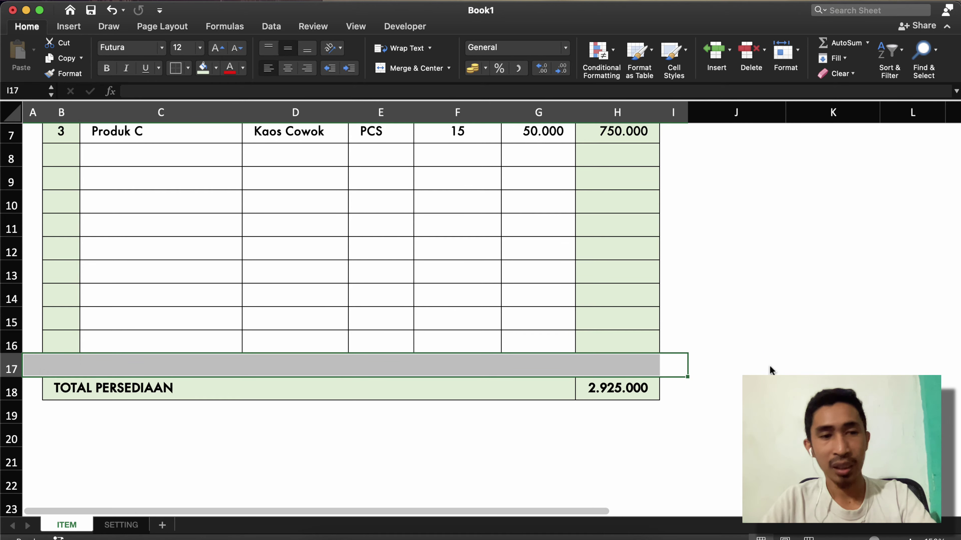
Apply all borders to B16:H16, the last product row of the table
{"action": "left_click", "coordinate": [832, 416]}
{"action": "left_click", "coordinate": [72, 339]}
{"action": "key", "text": "shift+Right"}
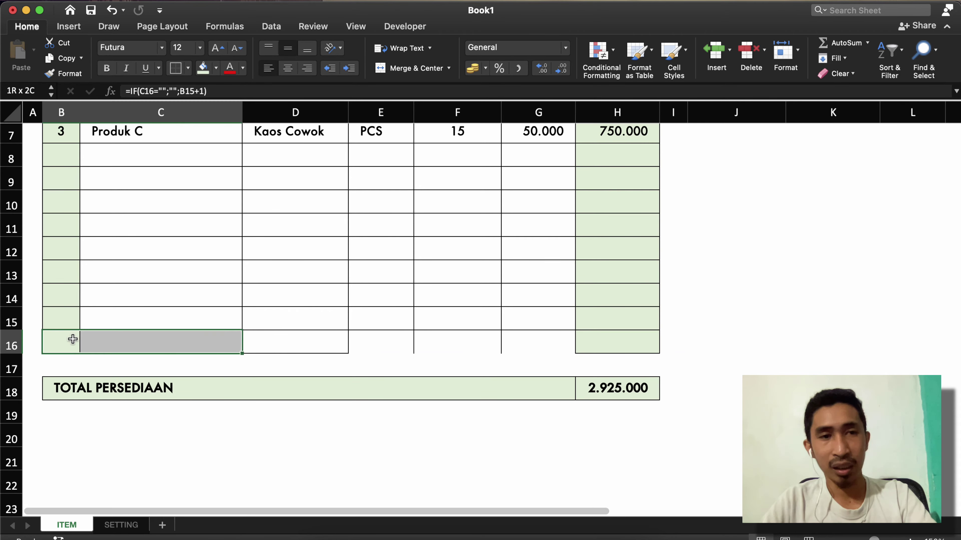
{"action": "key", "text": "shift+Right"}
{"action": "key", "text": "shift+Right"}
{"action": "key", "text": "shift+Right"}
{"action": "key", "text": "shift+Right"}
{"action": "key", "text": "shift+Right"}
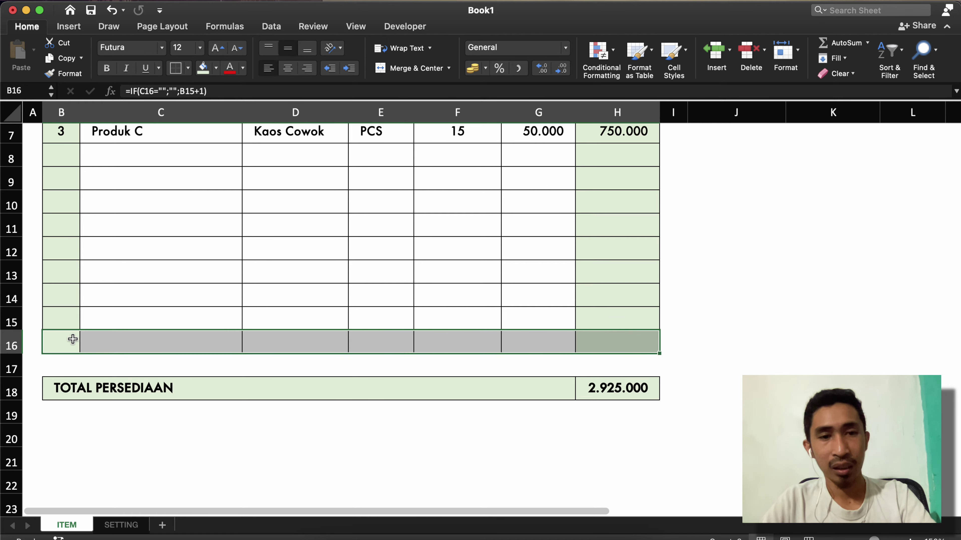
{"action": "left_click", "coordinate": [187, 70]}
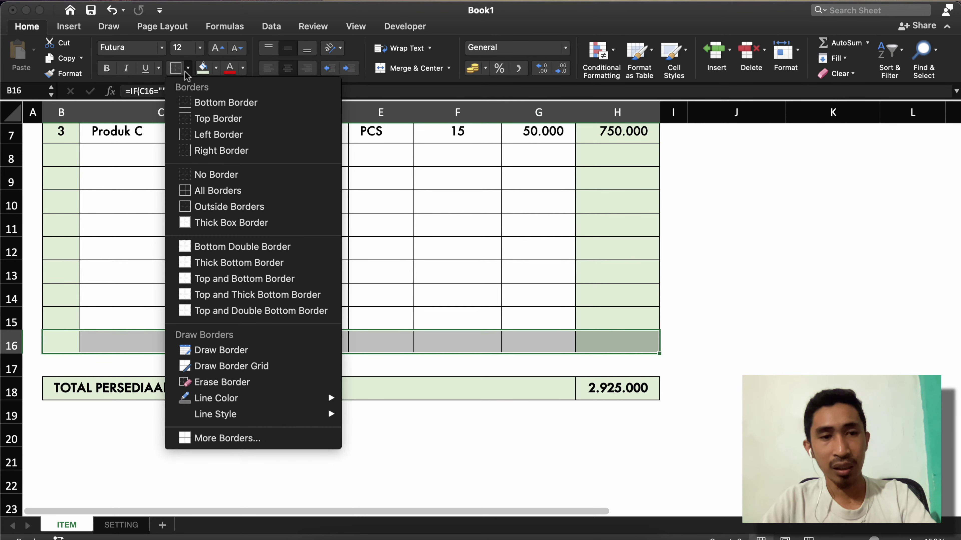
{"action": "left_click", "coordinate": [201, 192]}
Shrink the height of empty row 17 to a thin spacer above the TOTAL PERSEDIAAN row
{"action": "left_click", "coordinate": [199, 347]}
{"action": "left_click", "coordinate": [185, 367]}
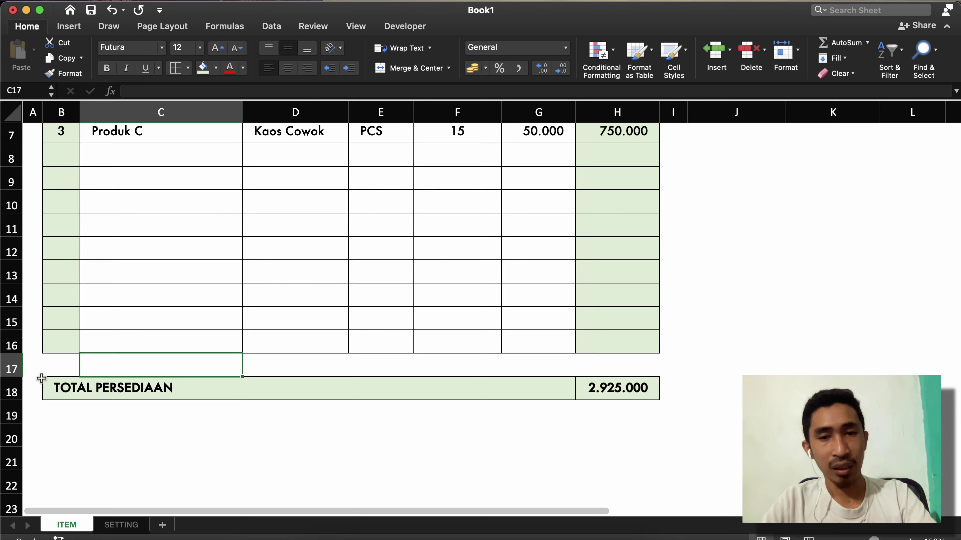
{"action": "left_click_drag", "start_coordinate": [11, 377], "coordinate": [11, 363]}
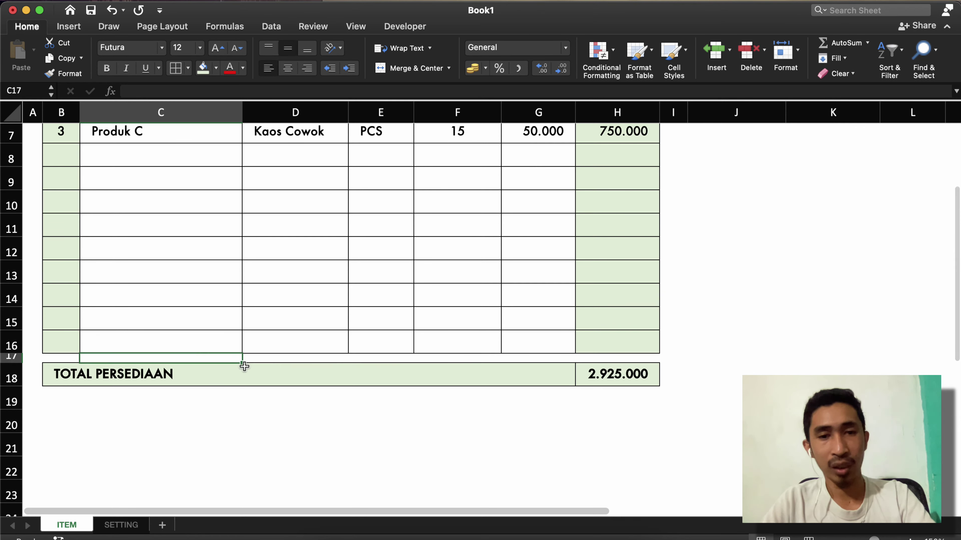
Remove the existing filter and reapply it to the product table B4:H16, leaving out the total row
{"action": "left_click", "coordinate": [602, 331]}
{"action": "key", "text": "Down"}
{"action": "key", "text": "super+shift+Left"}
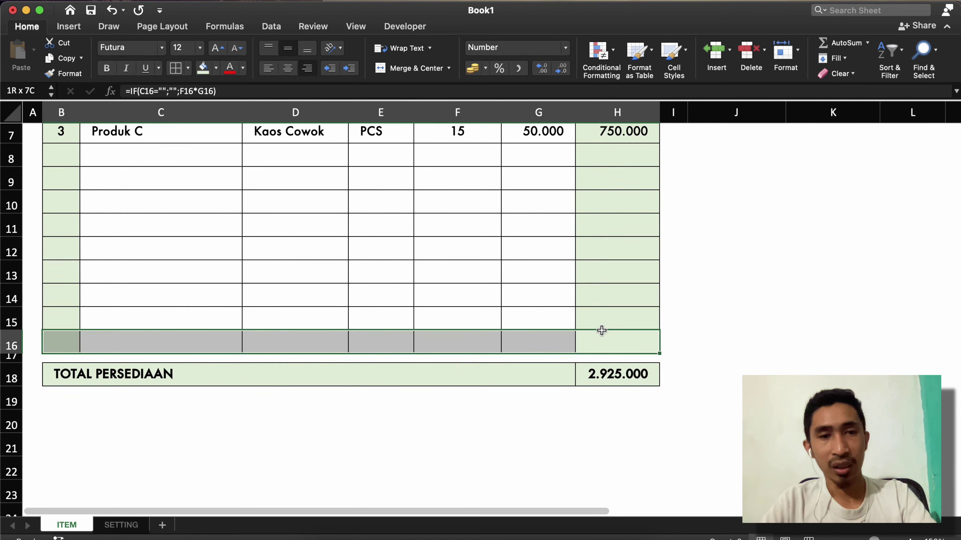
{"action": "key", "text": "super+shift+Up"}
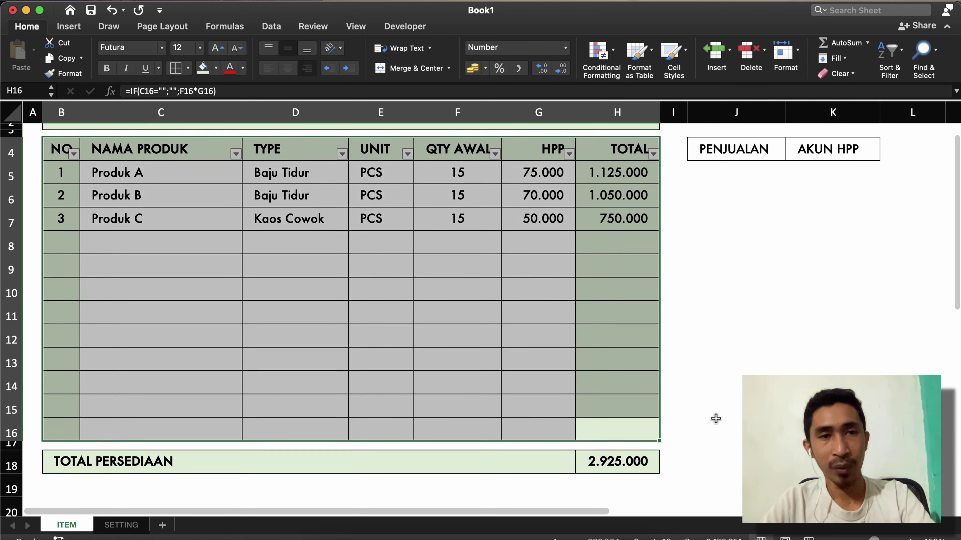
{"action": "left_click", "coordinate": [277, 28]}
{"action": "left_click", "coordinate": [270, 54]}
{"action": "left_click", "coordinate": [270, 54]}
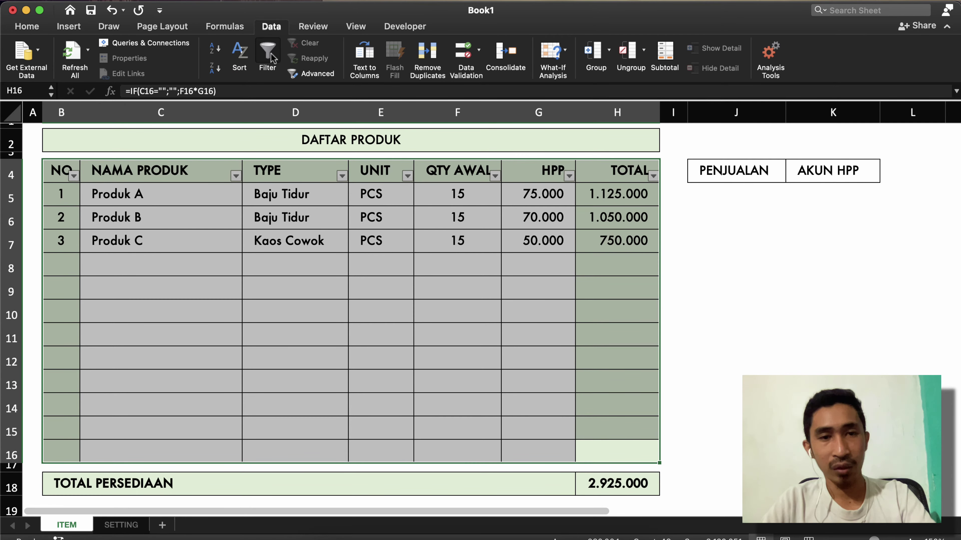
Filter the TYPE column to hide the blank rows
{"action": "left_click", "coordinate": [289, 214]}
{"action": "left_click", "coordinate": [342, 176]}
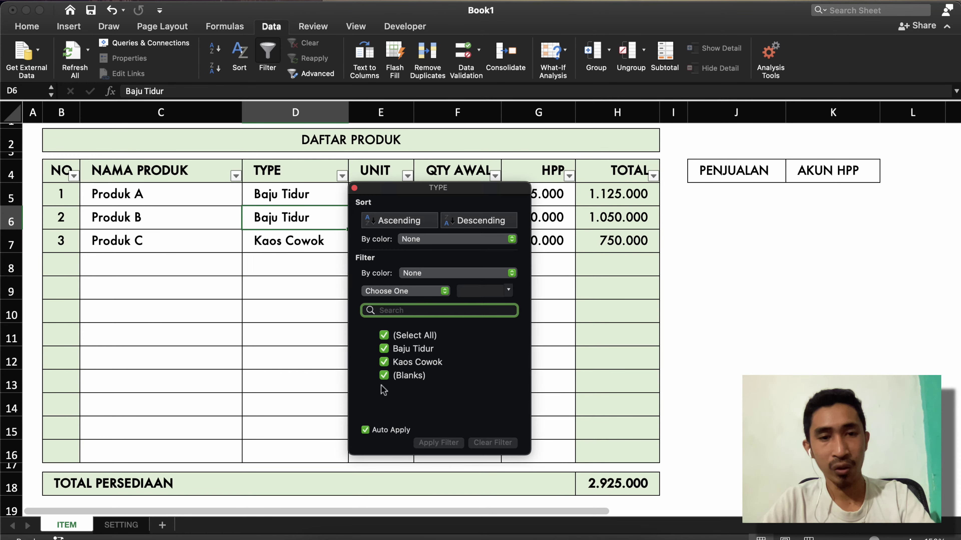
{"action": "left_click", "coordinate": [384, 376]}
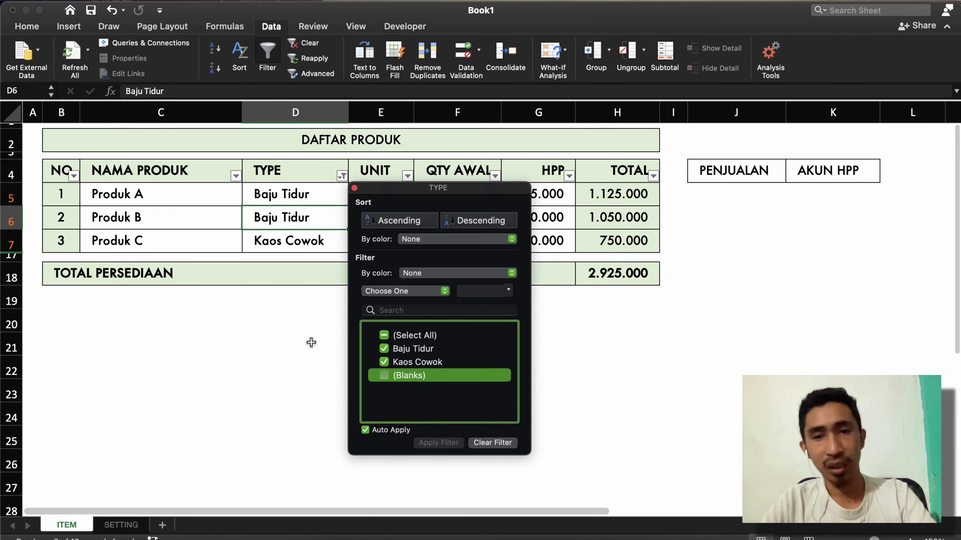
{"action": "left_click", "coordinate": [243, 308]}
Compare the visible products' TOTAL values with the SUM formula in H18
{"action": "left_click", "coordinate": [351, 269]}
{"action": "left_click", "coordinate": [535, 268]}
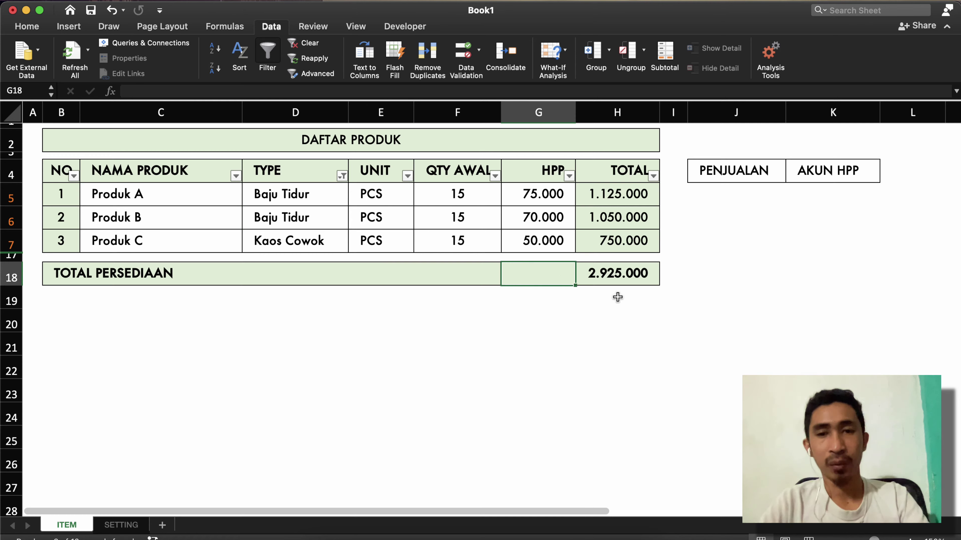
{"action": "left_click", "coordinate": [618, 298]}
{"action": "left_click", "coordinate": [603, 245]}
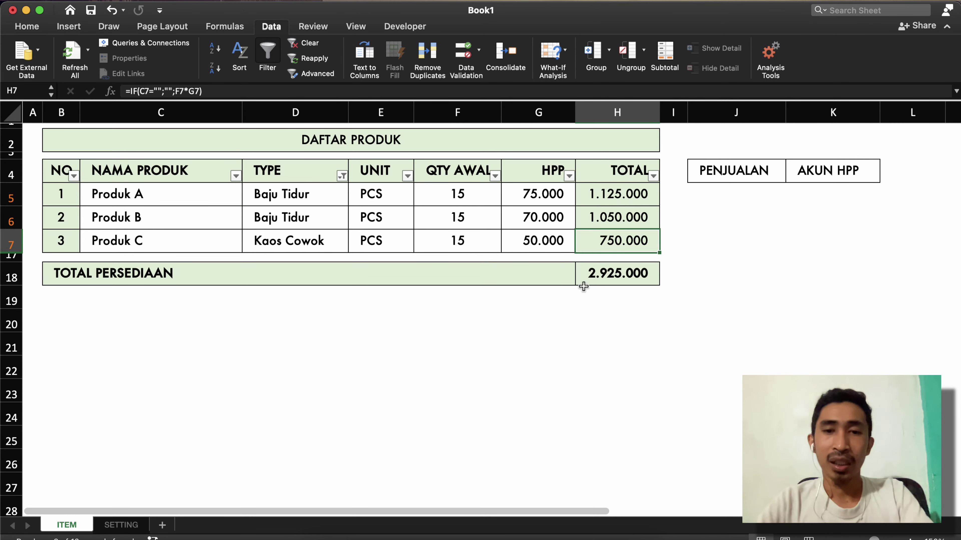
{"action": "left_click", "coordinate": [618, 279]}
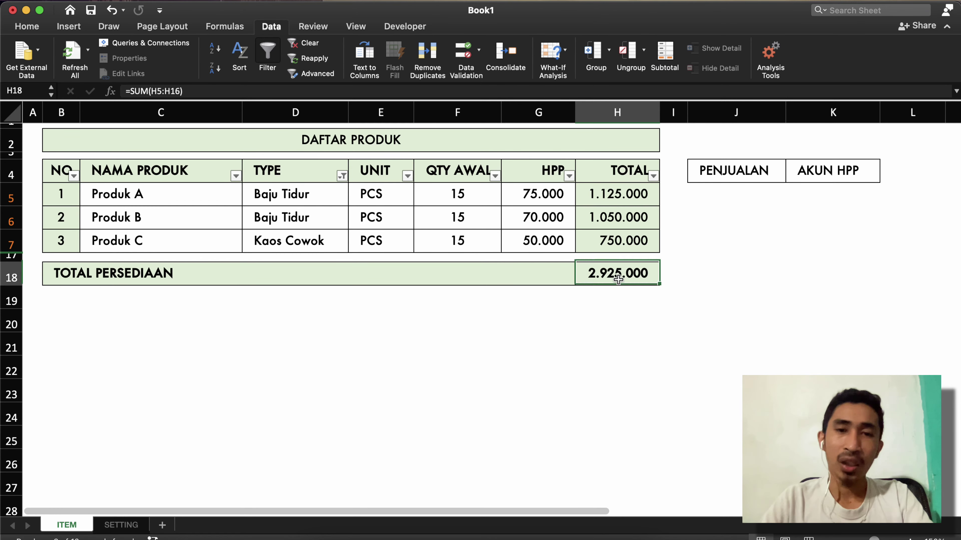
{"action": "left_click", "coordinate": [611, 186]}
{"action": "key", "text": "shift+Down"}
{"action": "key", "text": "shift+Down"}
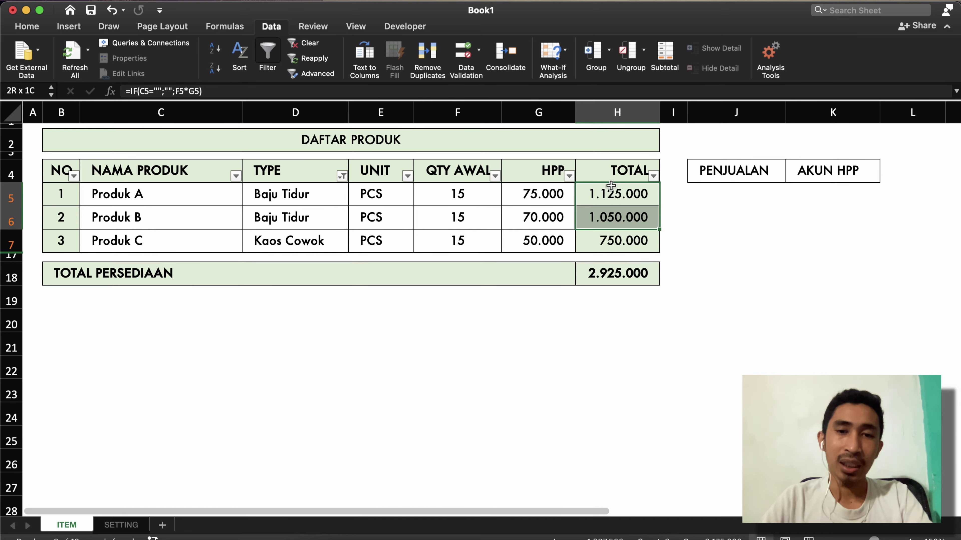
{"action": "left_click", "coordinate": [607, 274]}
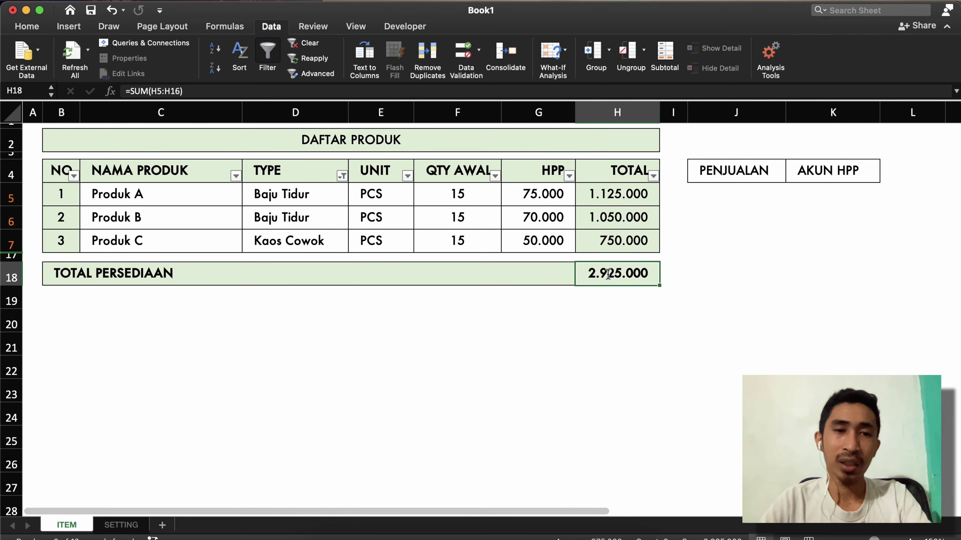
{"action": "double_click", "coordinate": [607, 274]}
{"action": "key", "text": "Return"}
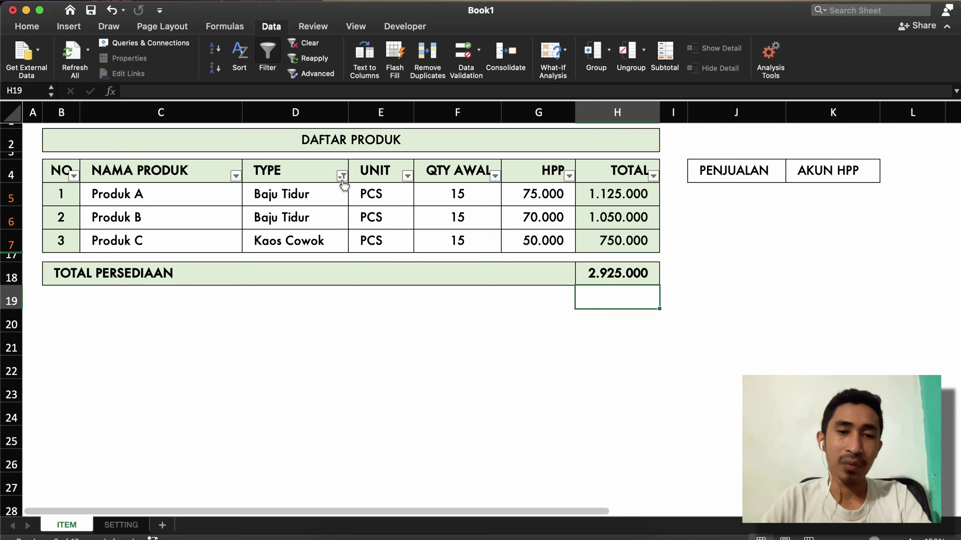
Filter the TYPE column to show only Kaos Cowok and check the total formula in H18
{"action": "left_click", "coordinate": [342, 175]}
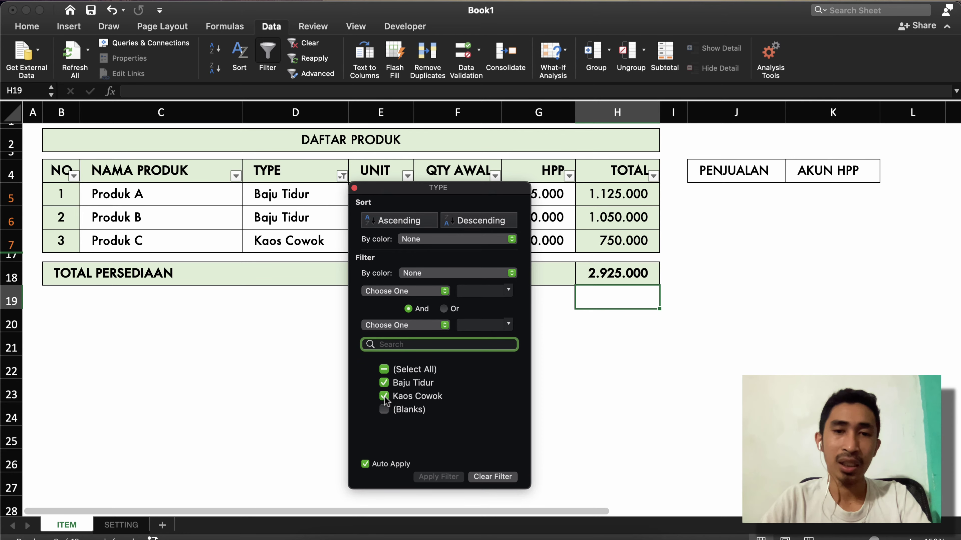
{"action": "left_click", "coordinate": [383, 383]}
{"action": "left_click", "coordinate": [584, 233]}
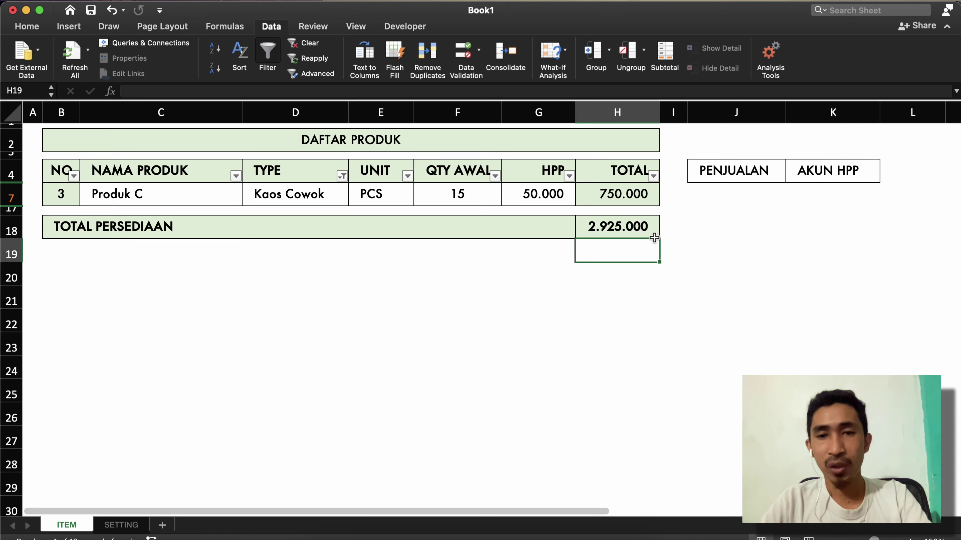
{"action": "left_click", "coordinate": [604, 230]}
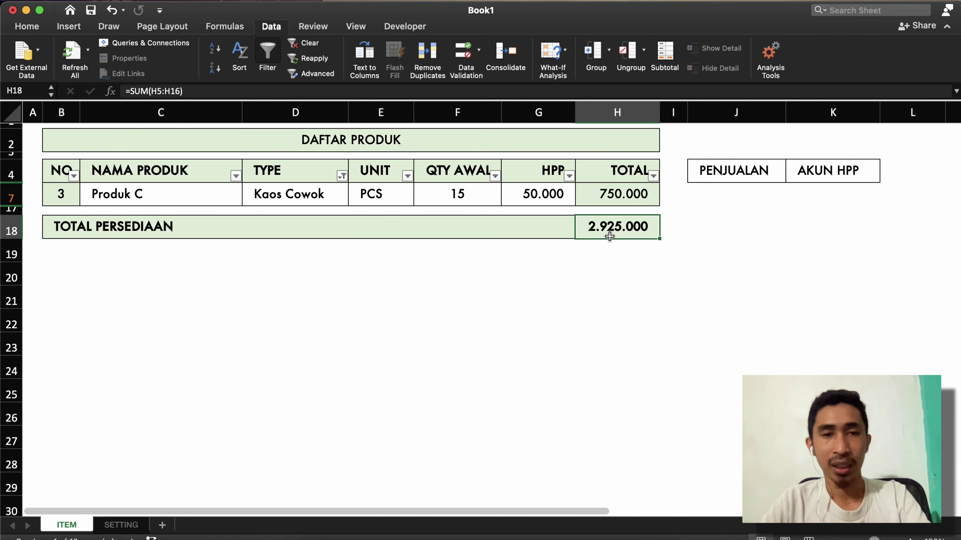
Select all values in the TYPE filter to bring back every product row
{"action": "left_click", "coordinate": [342, 176]}
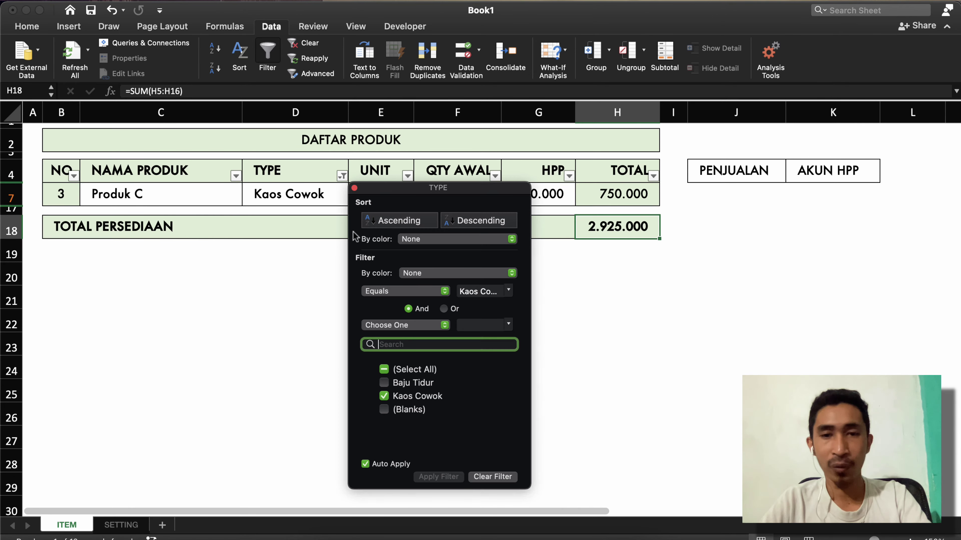
{"action": "left_click", "coordinate": [379, 369]}
{"action": "left_click", "coordinate": [618, 308]}
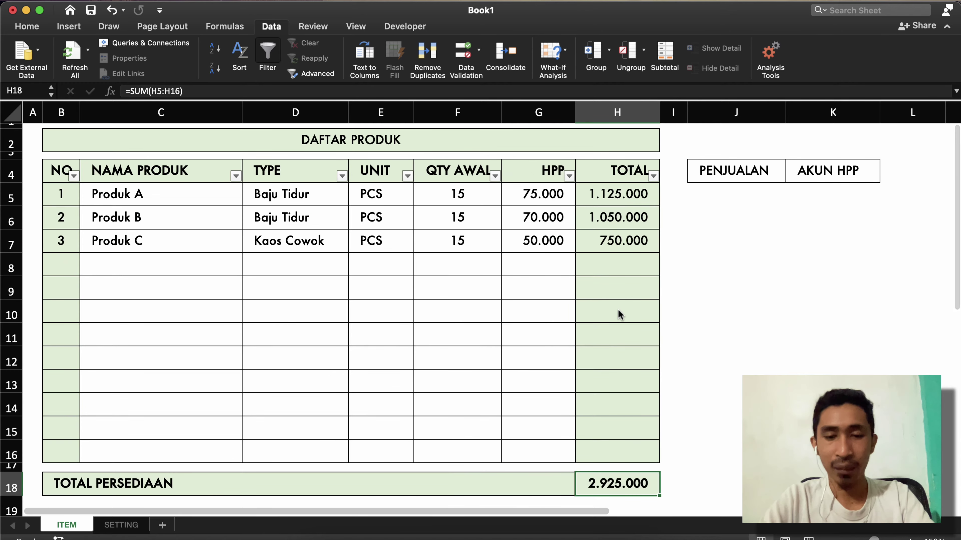
Replace the formula in H18 with the start of a SUBTOTAL formula using function number 9
{"action": "type", "text": "=SUBTO"}
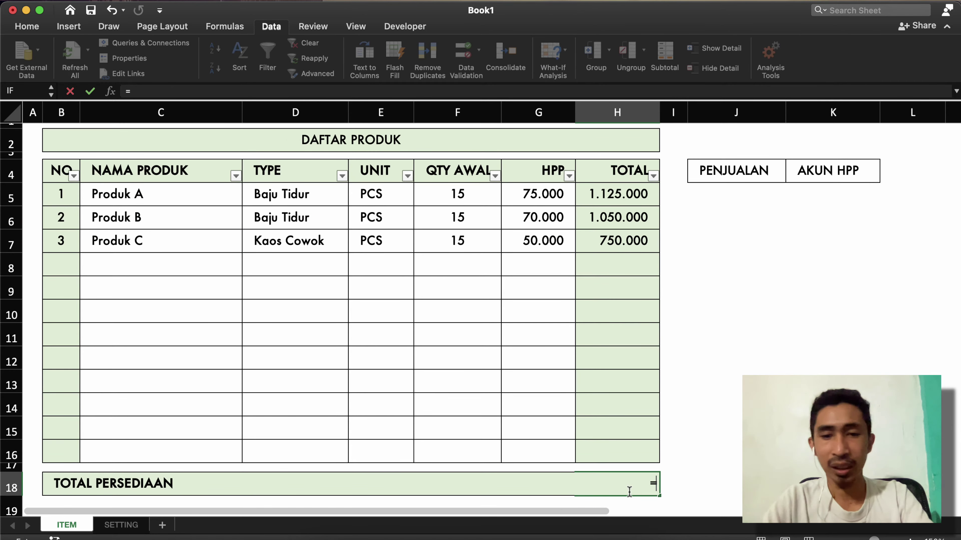
{"action": "key", "text": "BackSpace"}
{"action": "key", "text": "BackSpace"}
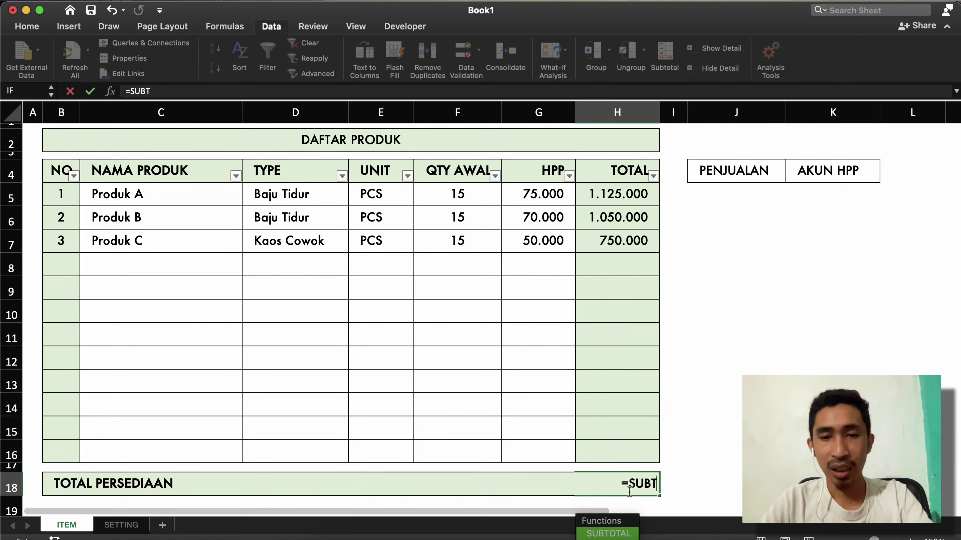
{"action": "double_click", "coordinate": [620, 471]}
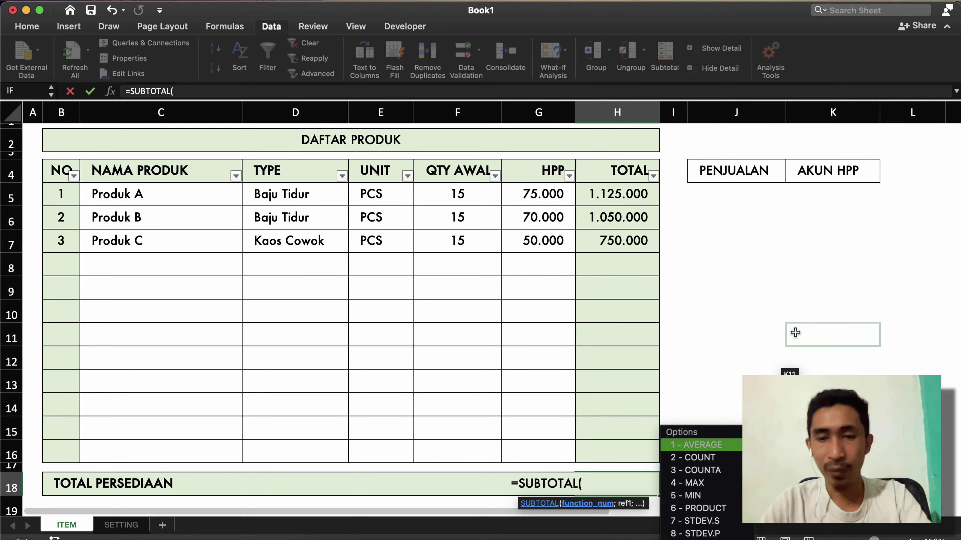
{"action": "key", "text": "Down"}
{"action": "key", "text": "Down"}
{"action": "key", "text": "Down"}
{"action": "key", "text": "Down"}
{"action": "key", "text": "Down"}
{"action": "key", "text": "Down"}
{"action": "key", "text": "Down"}
{"action": "key", "text": "Down"}
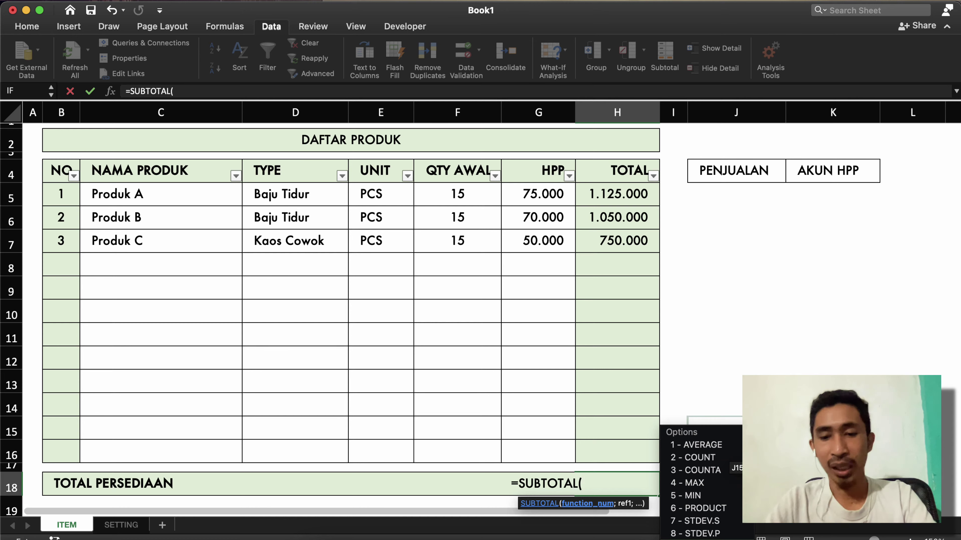
{"action": "type", "text": "9"}
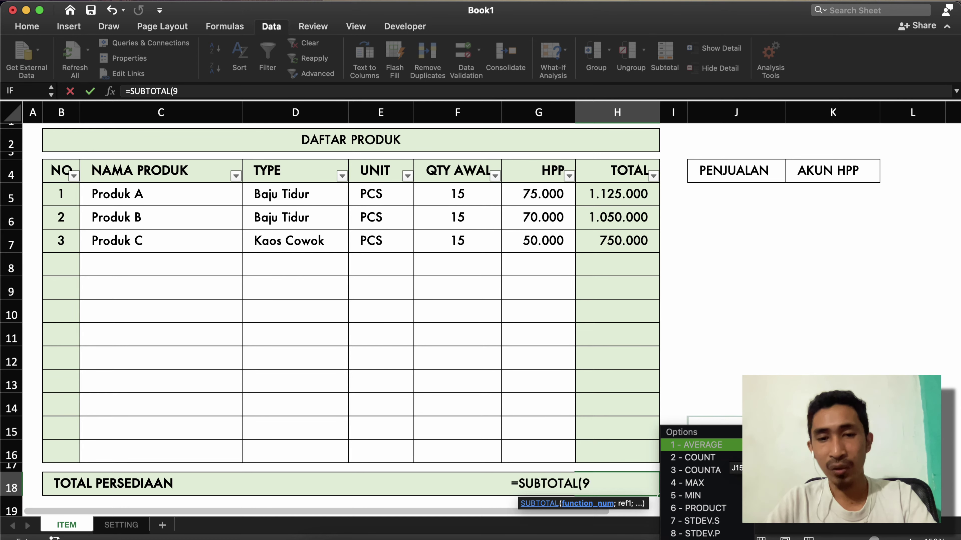
{"action": "type", "text": ";"}
Complete the SUBTOTAL formula in H18 with the TOTAL range, as =SUBTOTAL(9;H5:H16)
{"action": "left_click", "coordinate": [622, 450]}
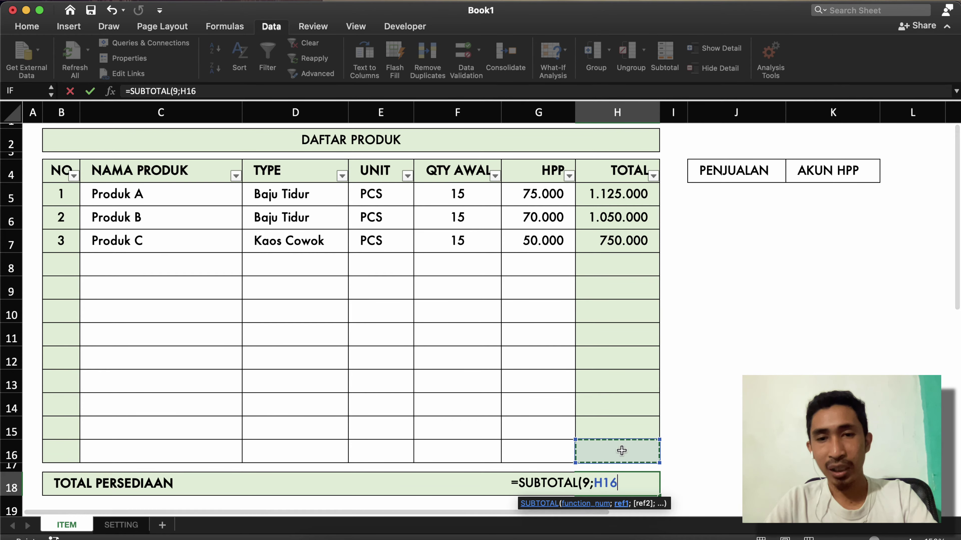
{"action": "key", "text": "shift+Up"}
{"action": "key", "text": "shift+Up"}
{"action": "key", "text": "shift+Up"}
{"action": "key", "text": "shift+Up"}
{"action": "key", "text": "shift+Up"}
{"action": "key", "text": "shift+Up"}
{"action": "key", "text": "shift+Up"}
{"action": "key", "text": "shift+Up"}
{"action": "key", "text": "shift+Up"}
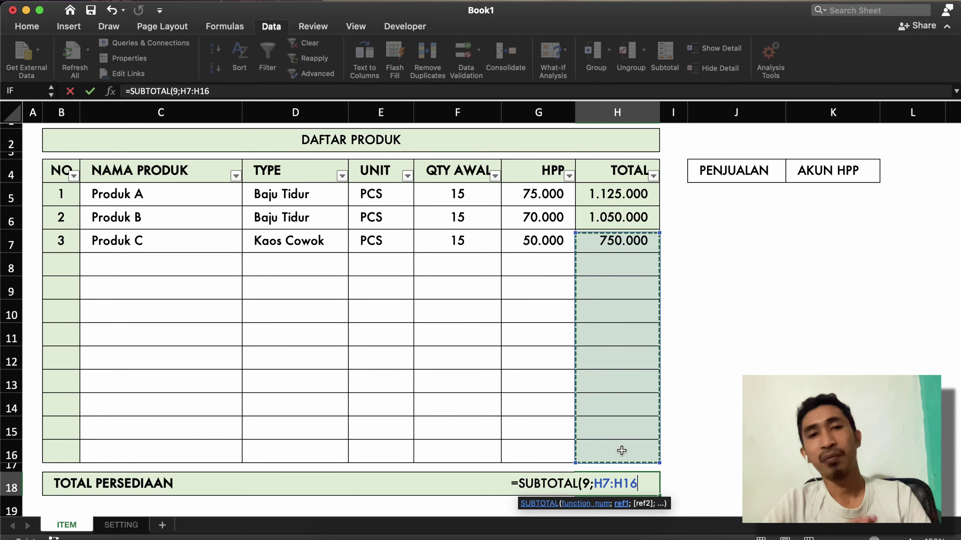
{"action": "key", "text": "shift+Up"}
{"action": "key", "text": "shift+Up"}
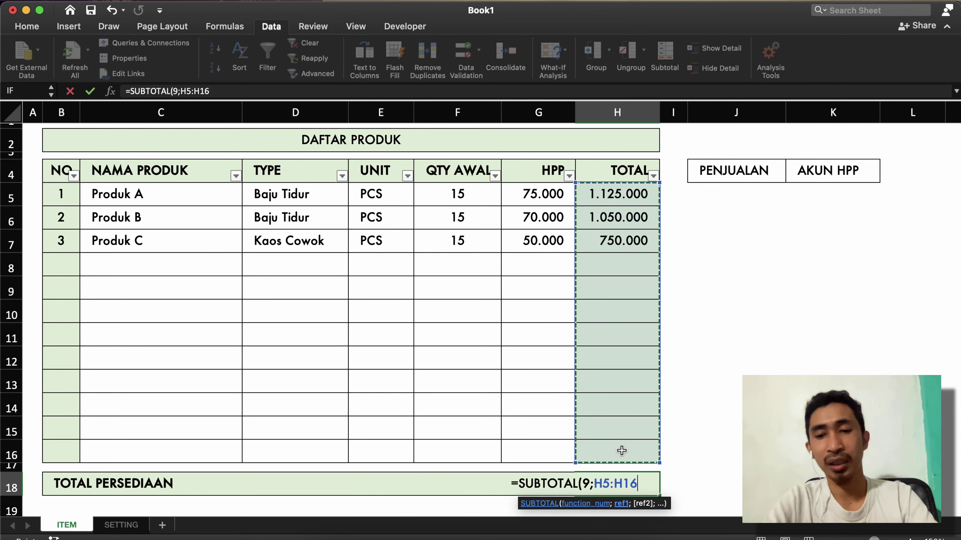
{"action": "type", "text": ")"}
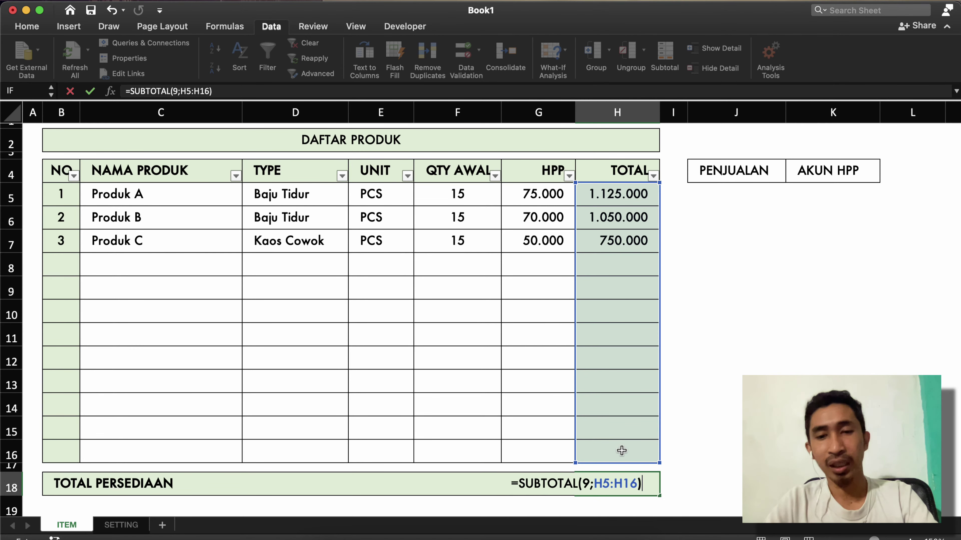
{"action": "key", "text": "Return"}
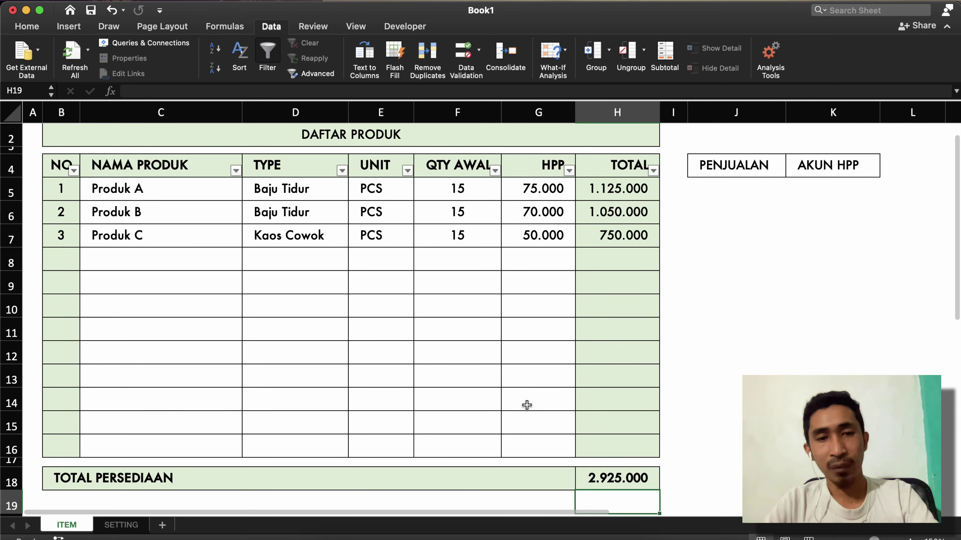
Filter the TYPE column to Baju Tidur only, switch it to Kaos Cowok only, and check the total in H18 each time
{"action": "left_click", "coordinate": [341, 171]}
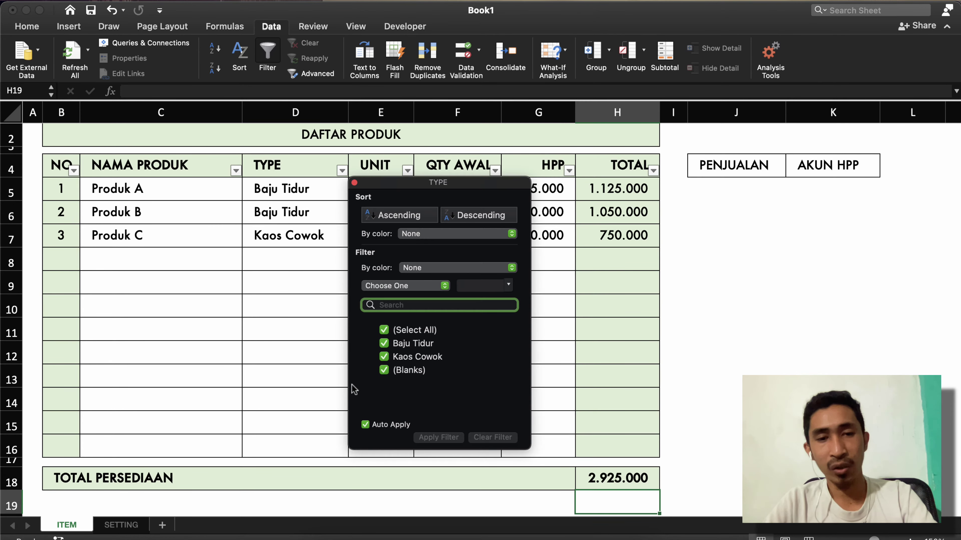
{"action": "left_click", "coordinate": [384, 370]}
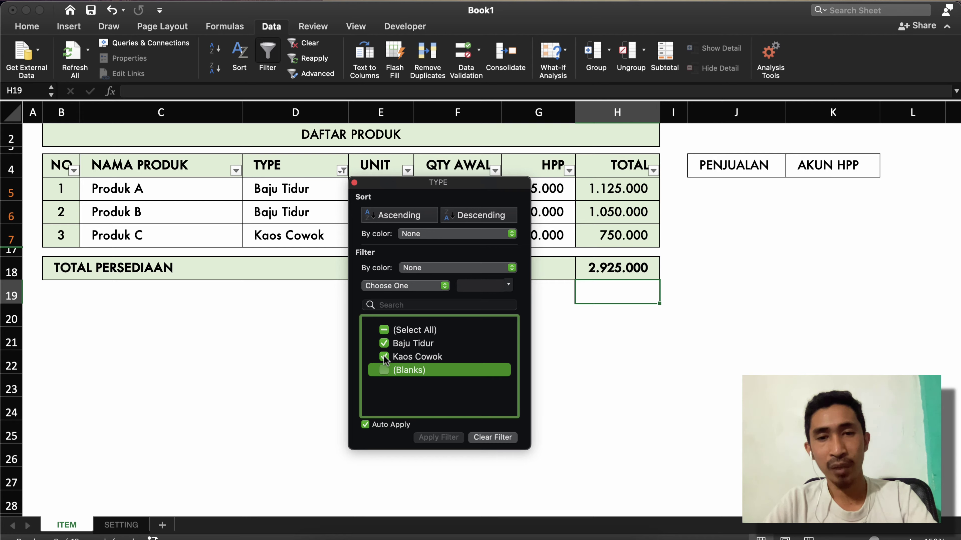
{"action": "left_click", "coordinate": [384, 357]}
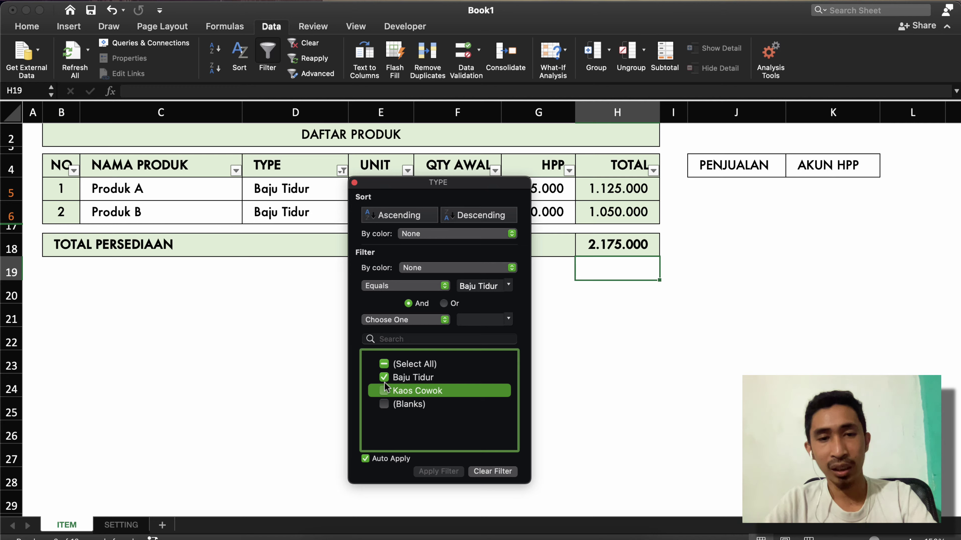
{"action": "left_click", "coordinate": [384, 391]}
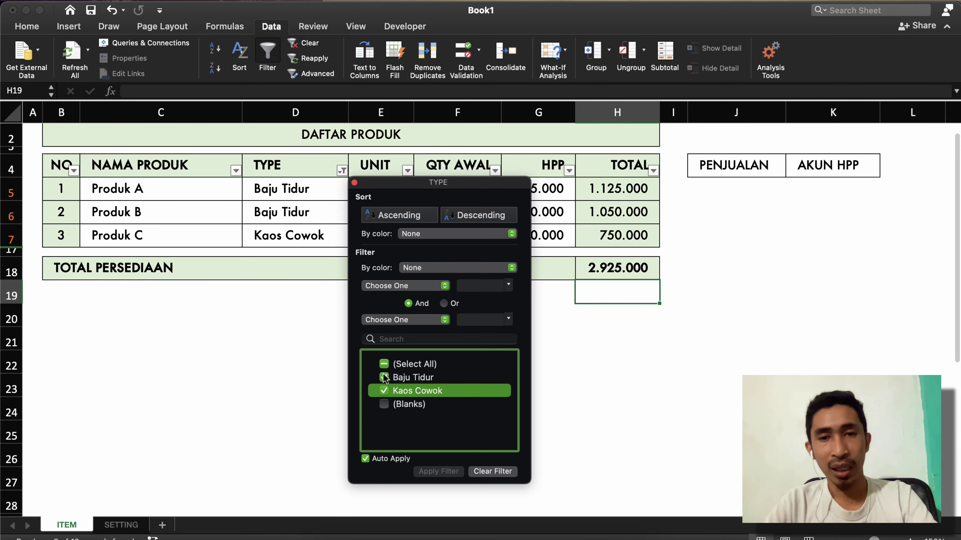
{"action": "left_click", "coordinate": [383, 378]}
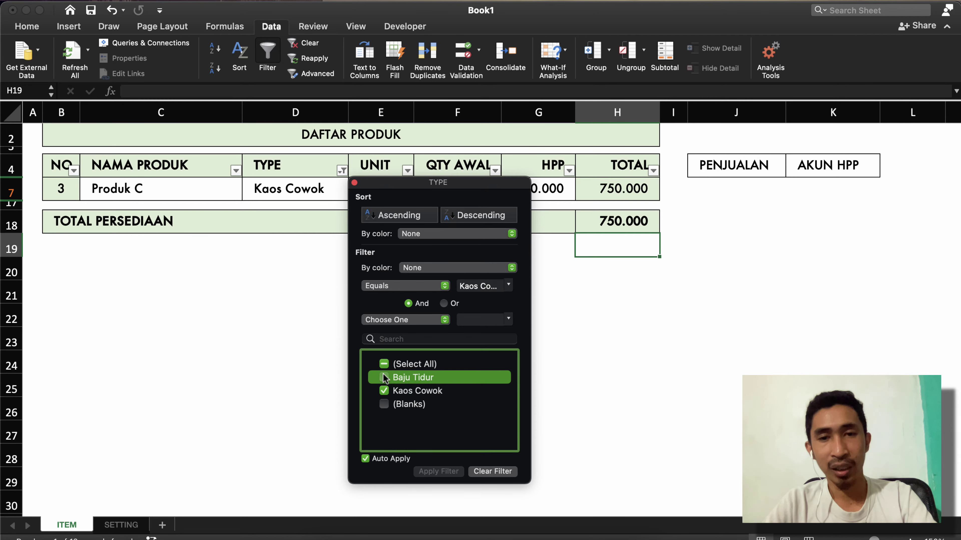
{"action": "left_click", "coordinate": [617, 215]}
{"action": "left_click", "coordinate": [618, 221]}
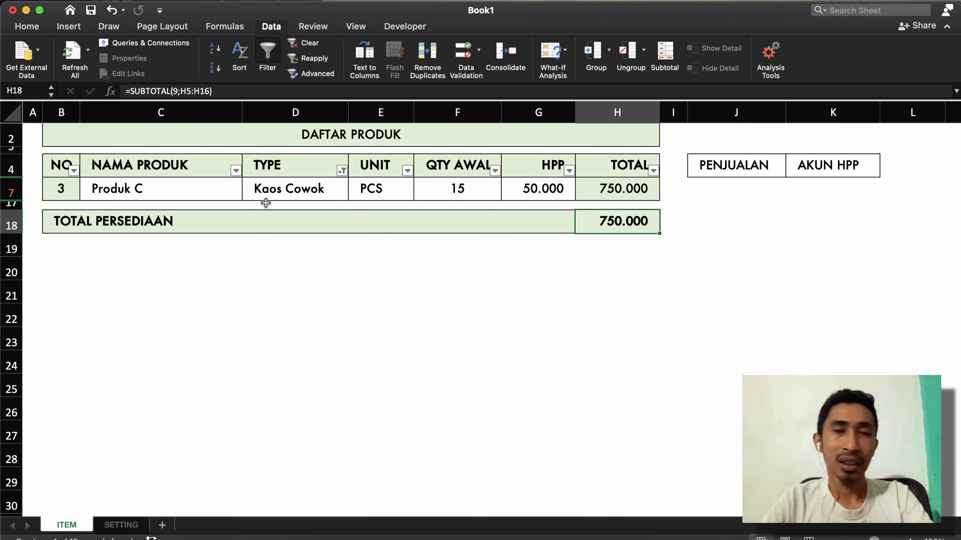
Reselect all values in the TYPE filter to show the complete product table
{"action": "left_click", "coordinate": [341, 172]}
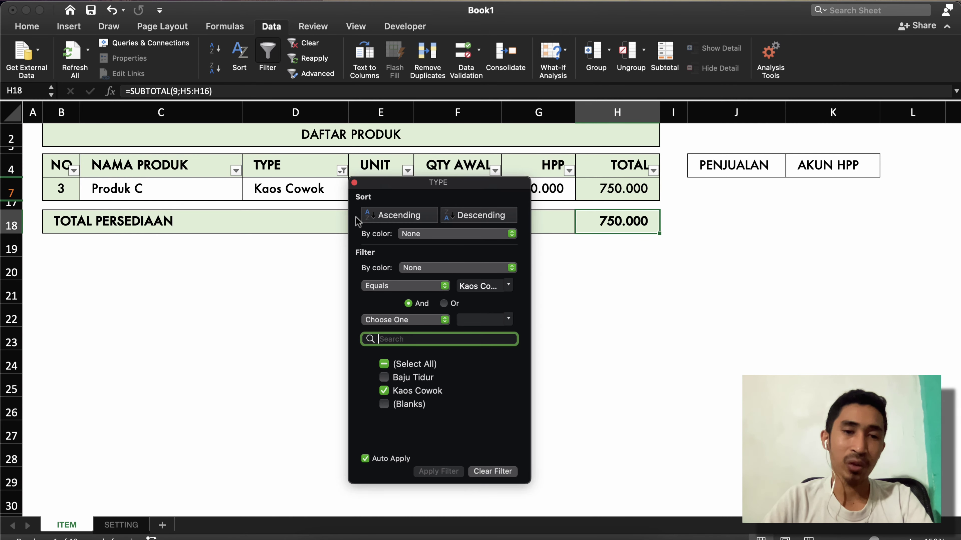
{"action": "left_click", "coordinate": [384, 364]}
{"action": "left_click", "coordinate": [306, 420]}
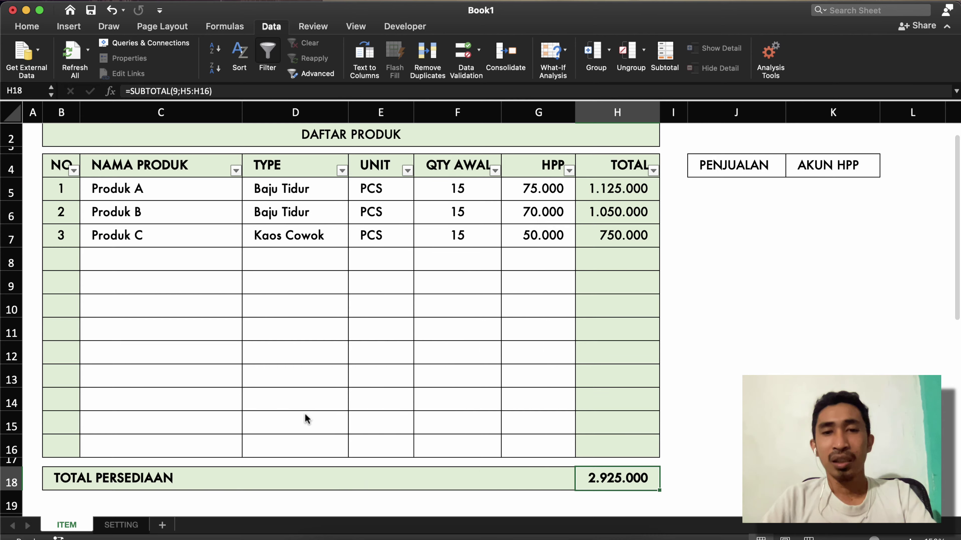
{"action": "left_click", "coordinate": [502, 284]}
{"action": "left_click", "coordinate": [602, 240]}
{"action": "left_click", "coordinate": [710, 181]}
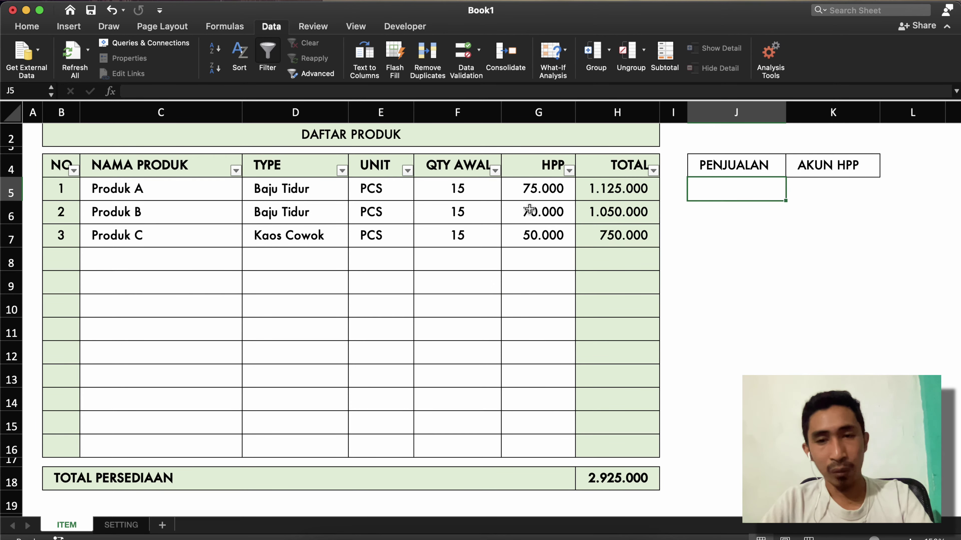
{"action": "left_click", "coordinate": [465, 212]}
Fill the PENJUALAN and AKUN HPP header cells J4:K4 with the light green used in the product table
{"action": "scroll", "coordinate": [465, 213], "scroll_direction": "up", "scroll_amount": 1}
{"action": "scroll", "coordinate": [465, 213], "scroll_direction": "right", "scroll_amount": 1}
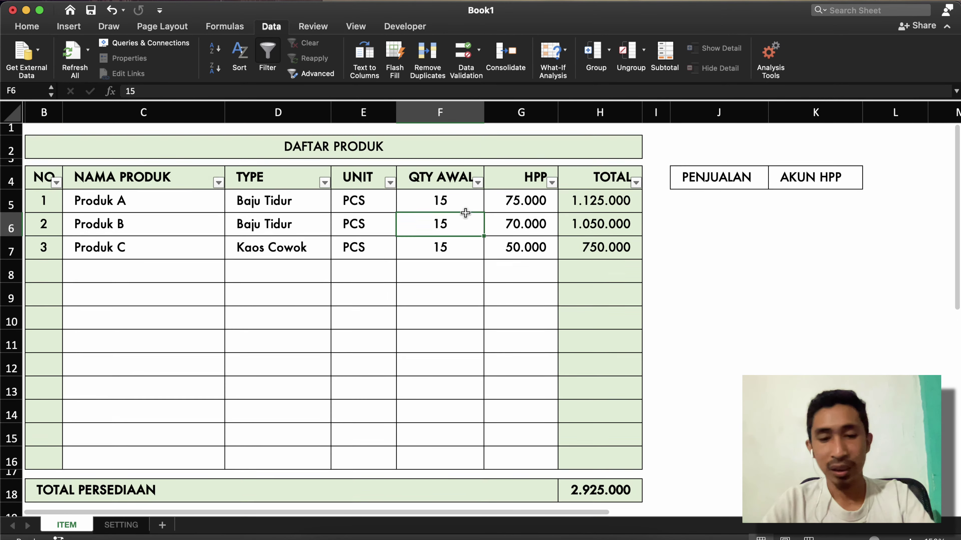
{"action": "left_click_drag", "start_coordinate": [674, 191], "coordinate": [813, 191]}
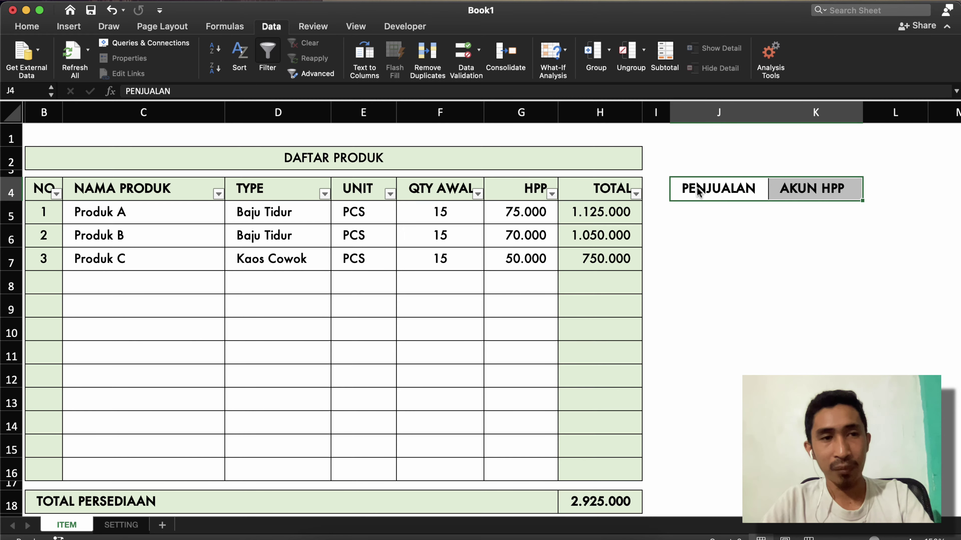
{"action": "left_click", "coordinate": [31, 28]}
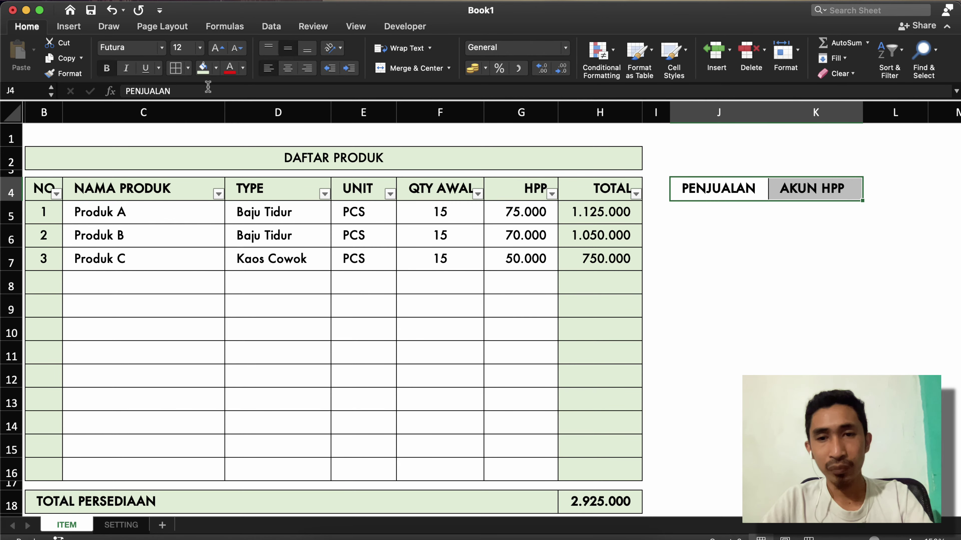
{"action": "left_click", "coordinate": [204, 69]}
Apply all borders to the cells J5:K16 under the PENJUALAN and AKUN HPP headers
{"action": "left_click", "coordinate": [696, 209]}
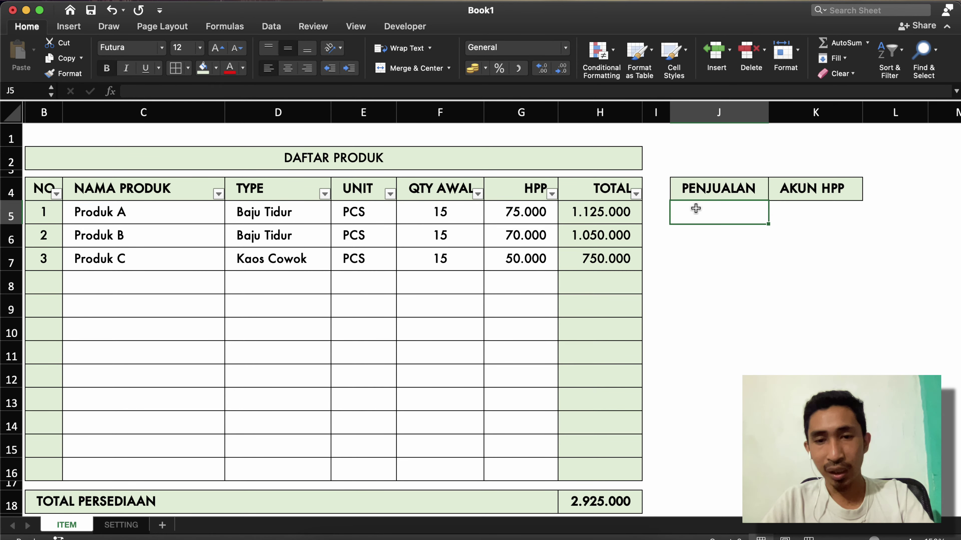
{"action": "key", "text": "shift+Right"}
{"action": "key", "text": "shift+Down"}
{"action": "key", "text": "shift+Down"}
{"action": "key", "text": "shift+Down"}
{"action": "key", "text": "shift+Down"}
{"action": "key", "text": "shift+Down"}
{"action": "key", "text": "shift+Down"}
{"action": "key", "text": "shift+Down"}
{"action": "key", "text": "shift+Down"}
{"action": "key", "text": "shift+Down"}
{"action": "key", "text": "shift+Down"}
{"action": "key", "text": "shift+Down"}
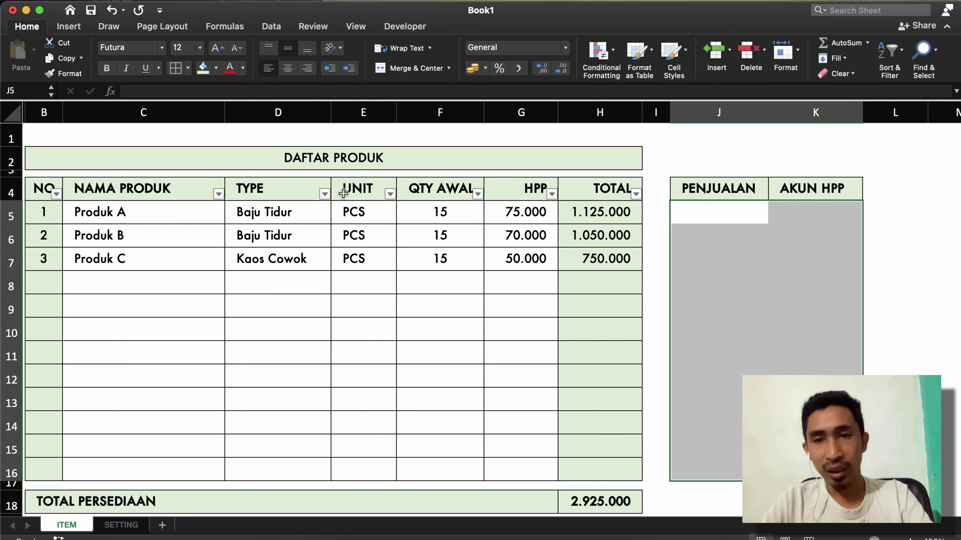
{"action": "left_click", "coordinate": [176, 68]}
{"action": "left_click", "coordinate": [459, 331]}
{"action": "left_click", "coordinate": [702, 288]}
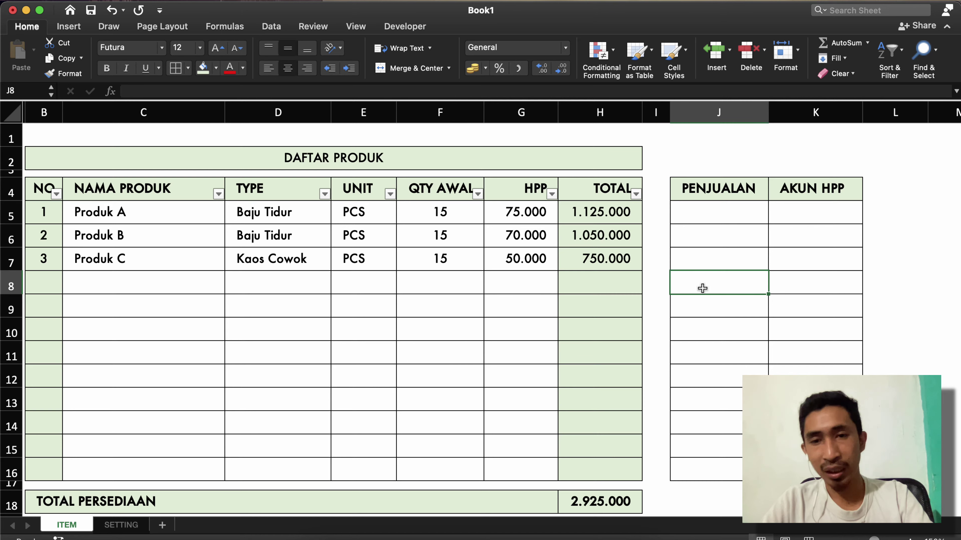
{"action": "left_click", "coordinate": [709, 231]}
{"action": "left_click", "coordinate": [708, 197]}
{"action": "left_click", "coordinate": [717, 231]}
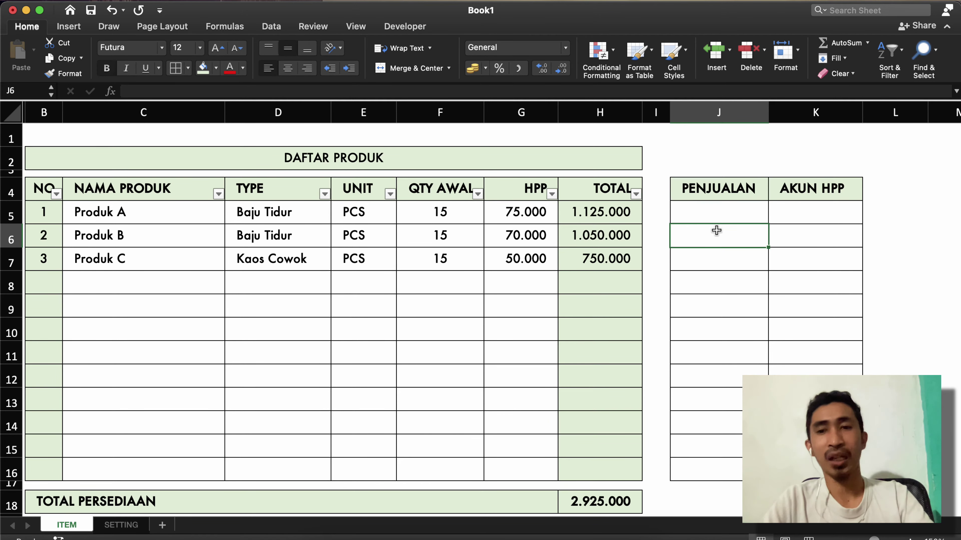
{"action": "left_click", "coordinate": [723, 209]}
{"action": "left_click", "coordinate": [727, 187]}
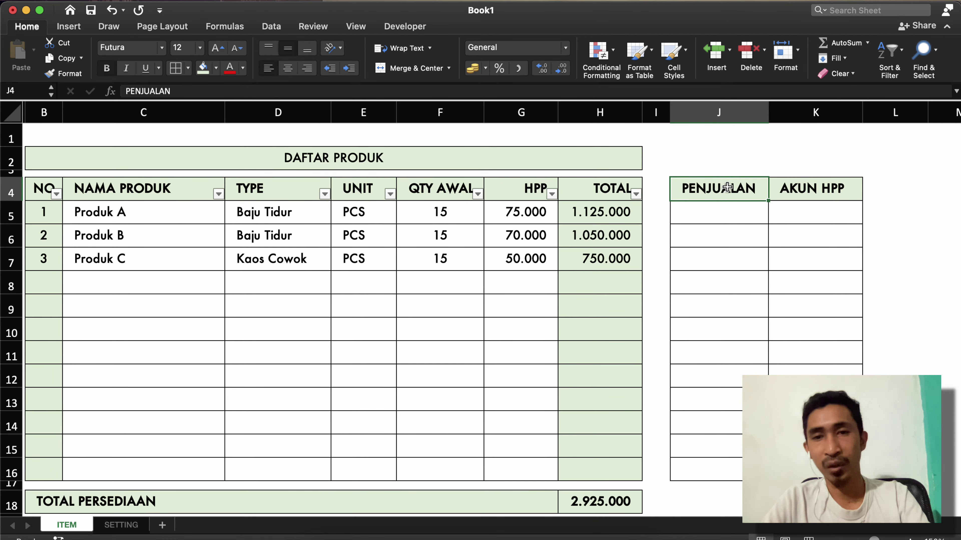
{"action": "left_click", "coordinate": [725, 215]}
{"action": "left_click", "coordinate": [712, 286]}
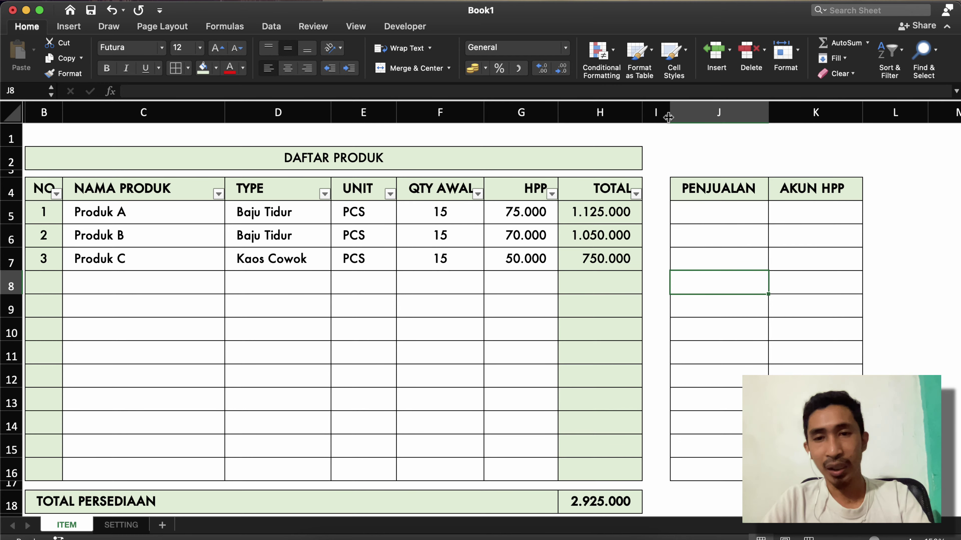
Narrow the empty spacer column I between the product table and the PENJUALAN column
{"action": "left_click_drag", "start_coordinate": [669, 118], "coordinate": [656, 115]}
{"action": "left_click", "coordinate": [673, 186]}
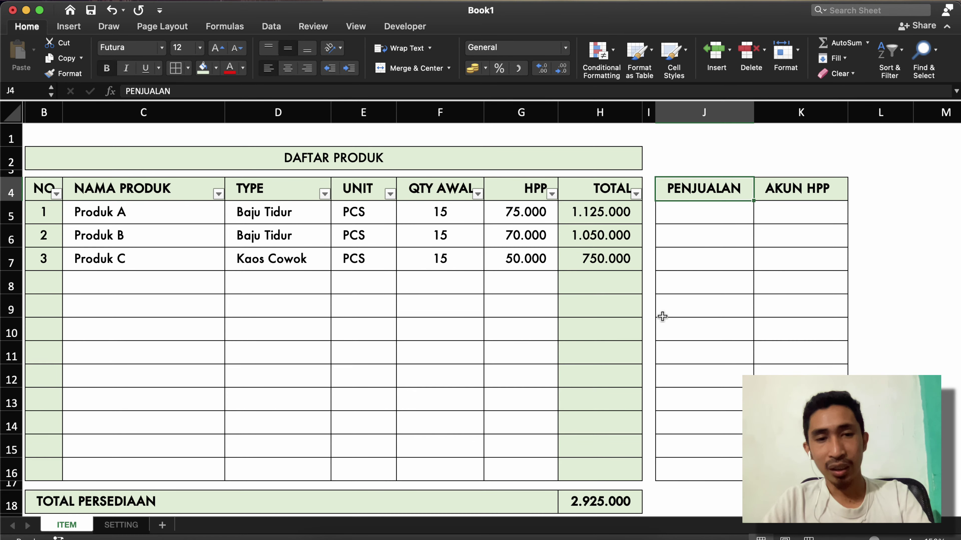
{"action": "left_click_drag", "start_coordinate": [178, 399], "coordinate": [372, 483]}
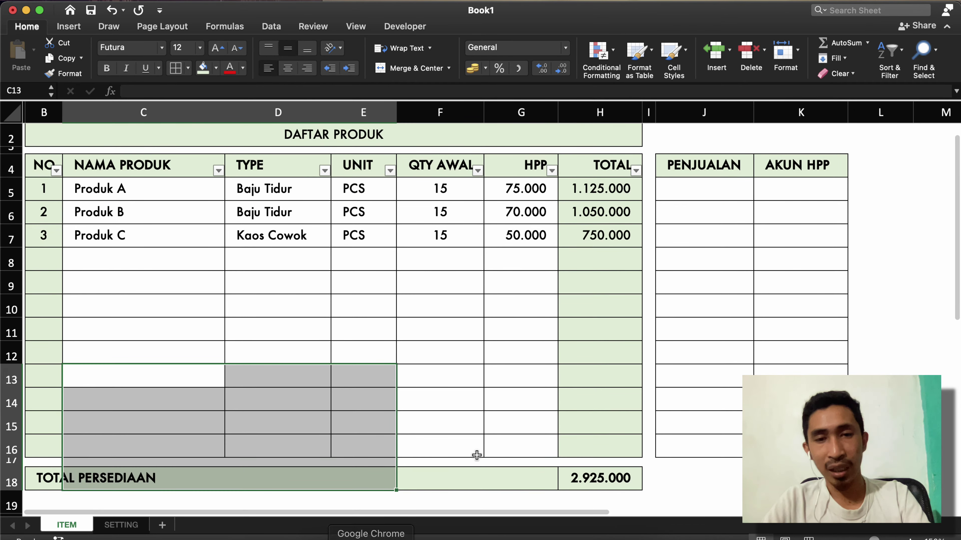
{"action": "left_click", "coordinate": [476, 456]}
{"action": "left_click", "coordinate": [294, 358]}
Switch to the APLIKASI PENJUALAN 2022 workbook and examine the DAFTAR CUSTOMER table layout on its CUSTOMER sheet
{"action": "key", "text": "ctrl+Up"}
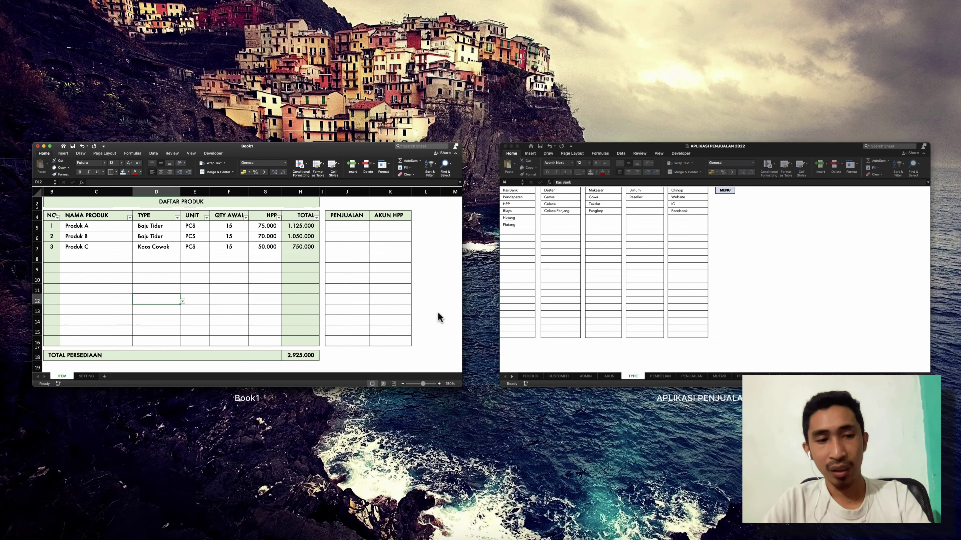
{"action": "left_click", "coordinate": [569, 294]}
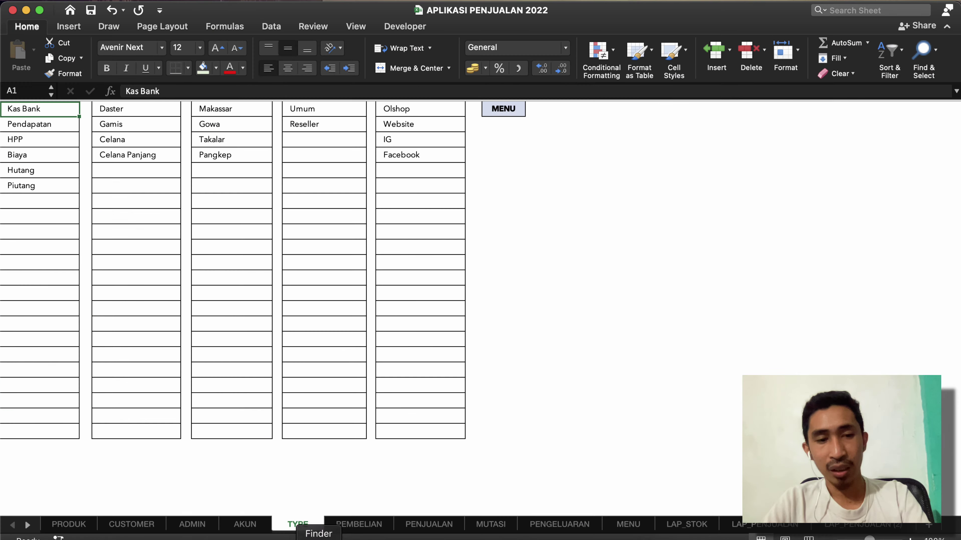
{"action": "left_click", "coordinate": [124, 524]}
{"action": "left_click", "coordinate": [138, 300]}
{"action": "left_click", "coordinate": [144, 201]}
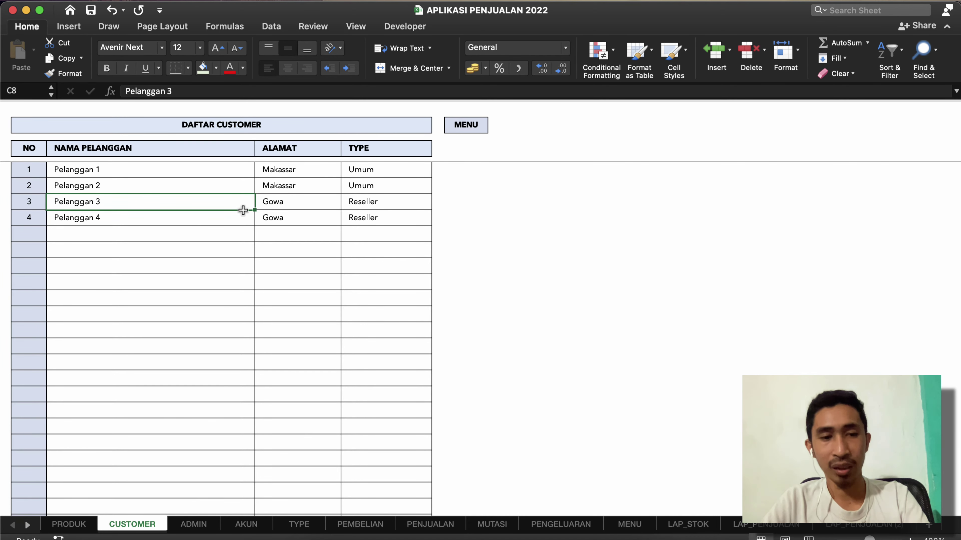
Switch back to Book1 and add a new sheet named CUSTOMER between ITEM and SETTING
{"action": "key", "text": "ctrl+Up"}
{"action": "left_click", "coordinate": [592, 253]}
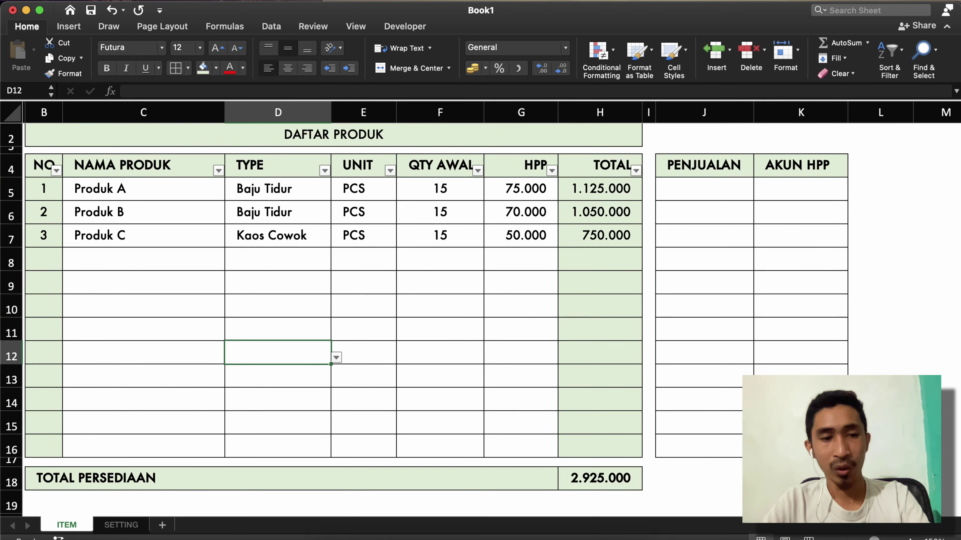
{"action": "left_click", "coordinate": [162, 525]}
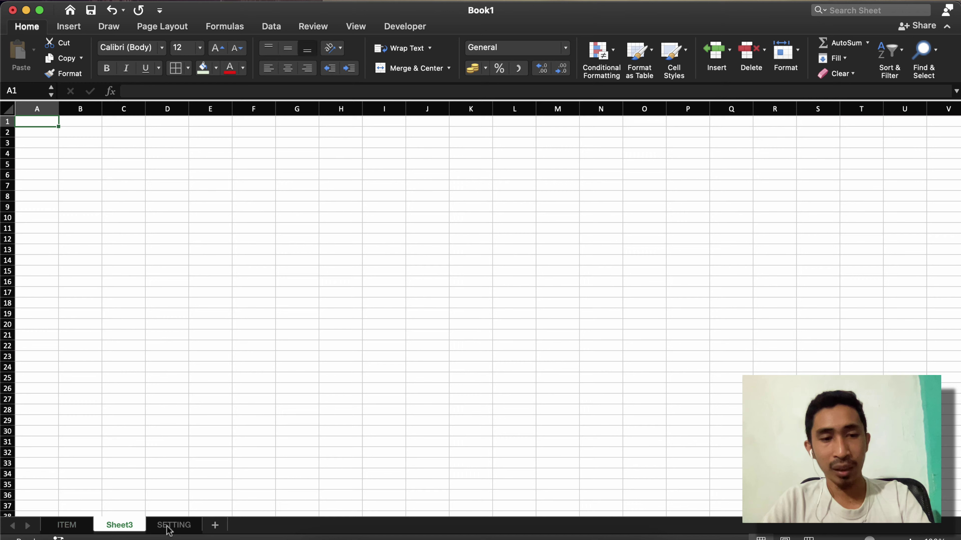
{"action": "right_click", "coordinate": [122, 530]}
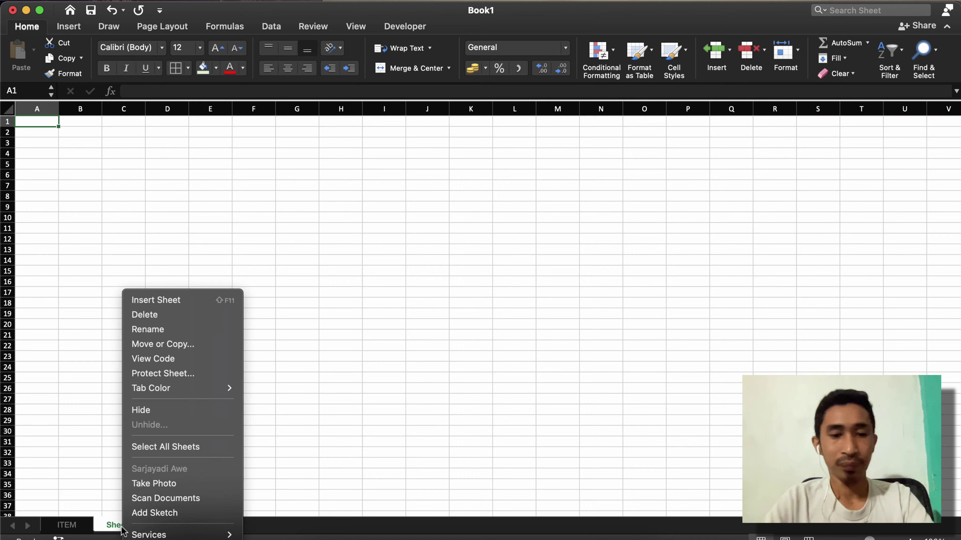
{"action": "left_click", "coordinate": [168, 329]}
{"action": "type", "text": "DAF"}
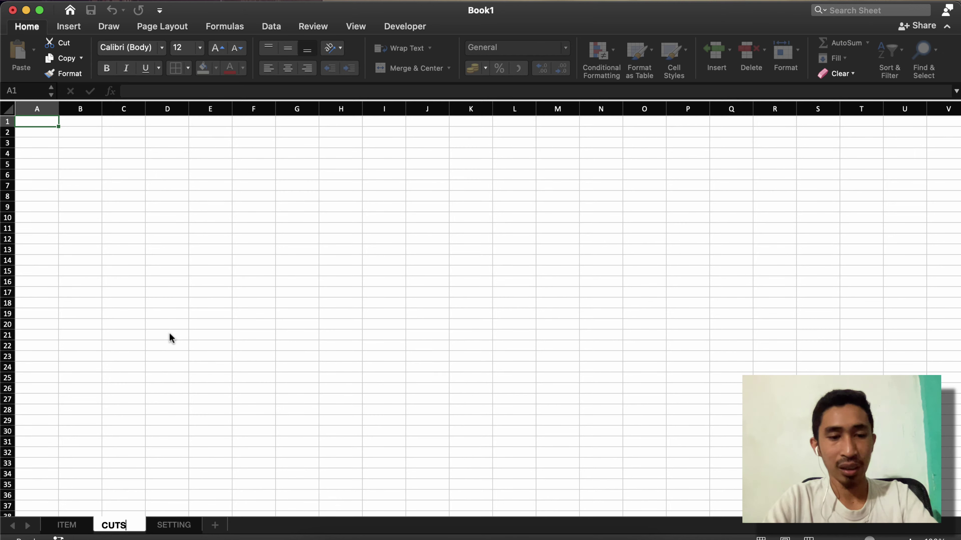
{"action": "type", "text": "OME"}
{"action": "key", "text": "BackSpace"}
{"action": "key", "text": "BackSpace"}
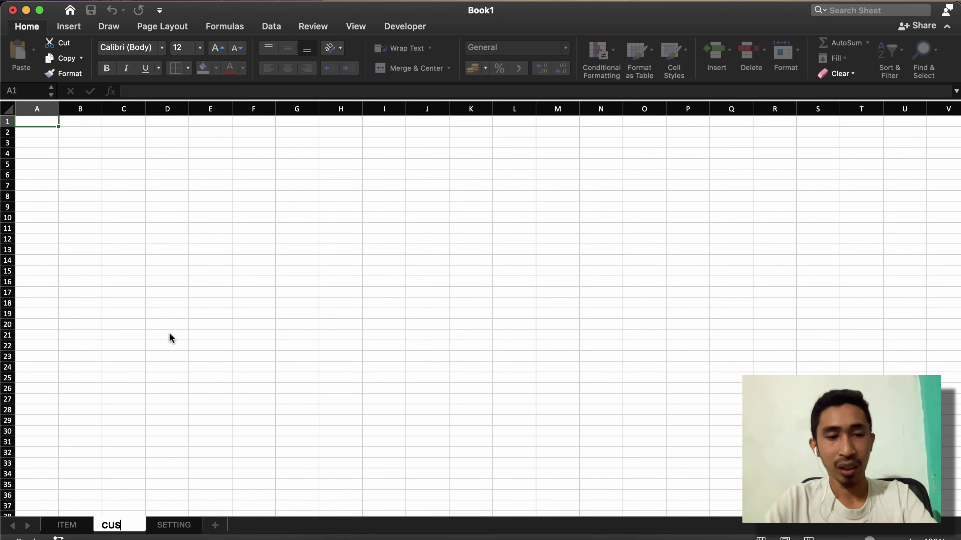
{"action": "type", "text": "TOMER"}
{"action": "key", "text": "Return"}
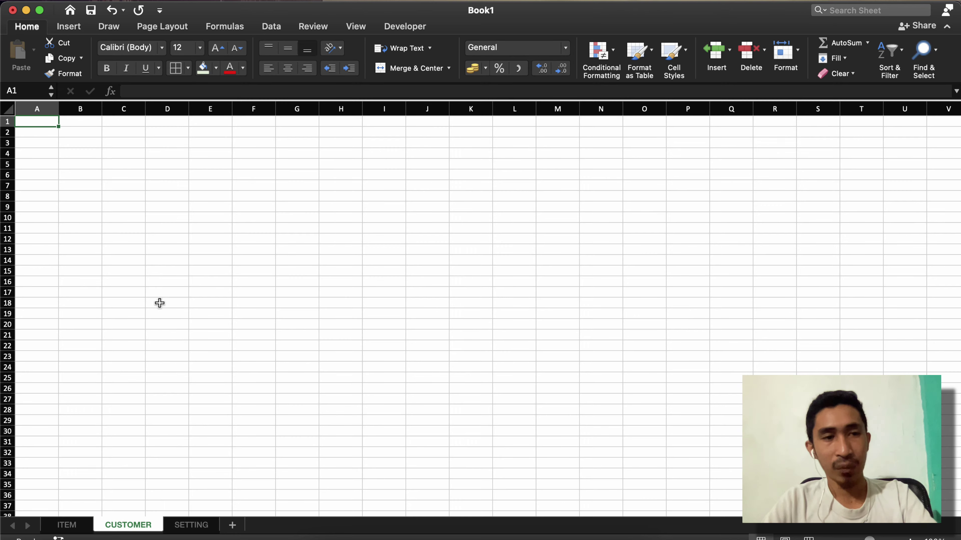
Increase the height of all rows on the CUSTOMER sheet and vertically centre the cell contents
{"action": "left_click", "coordinate": [7, 109]}
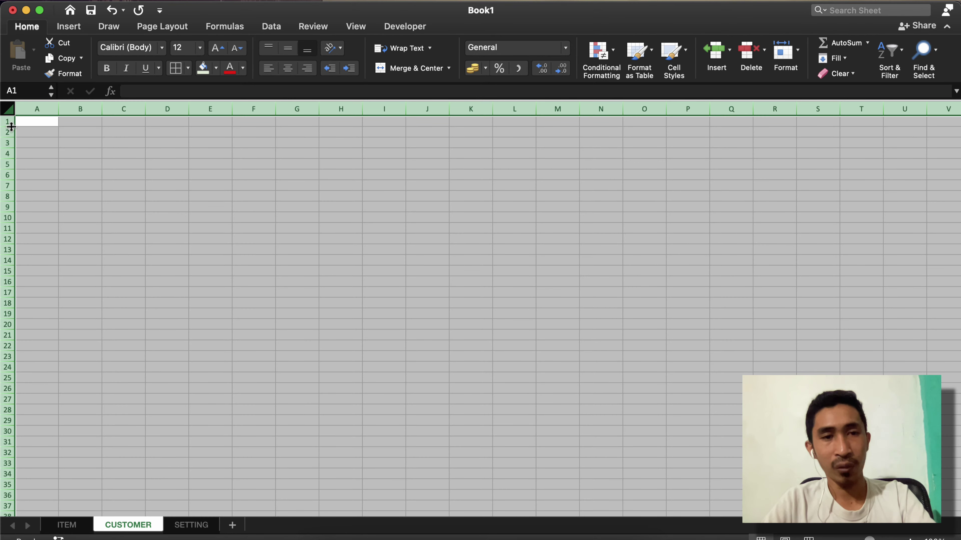
{"action": "left_click_drag", "start_coordinate": [11, 127], "coordinate": [9, 134]}
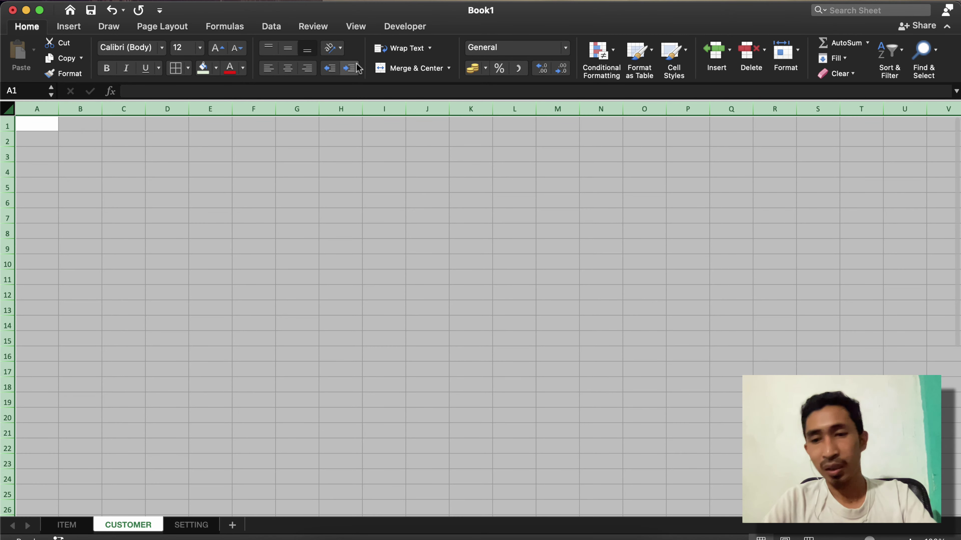
{"action": "left_click", "coordinate": [910, 539]}
{"action": "left_click", "coordinate": [910, 539]}
{"action": "left_click", "coordinate": [910, 539]}
{"action": "left_click", "coordinate": [910, 539]}
{"action": "left_click", "coordinate": [909, 539]}
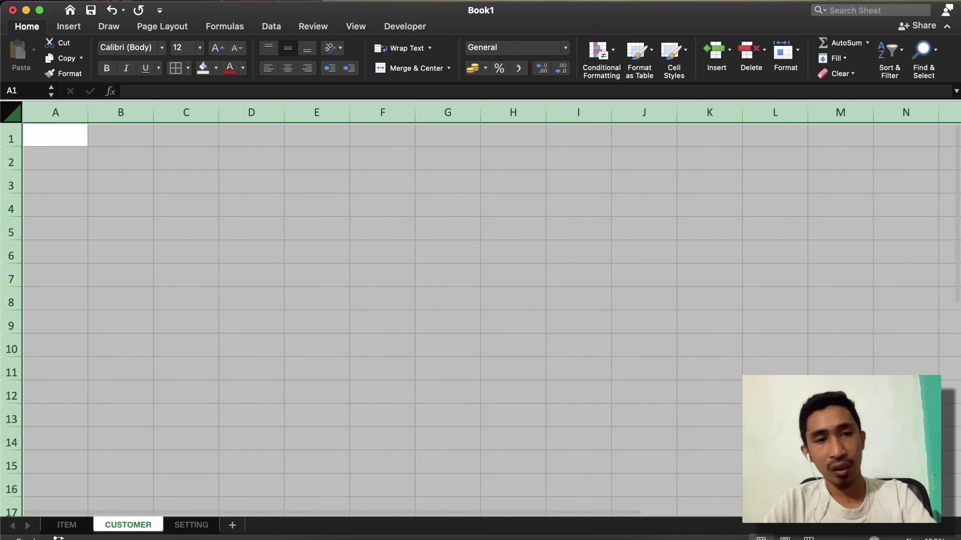
{"action": "left_click", "coordinate": [274, 300]}
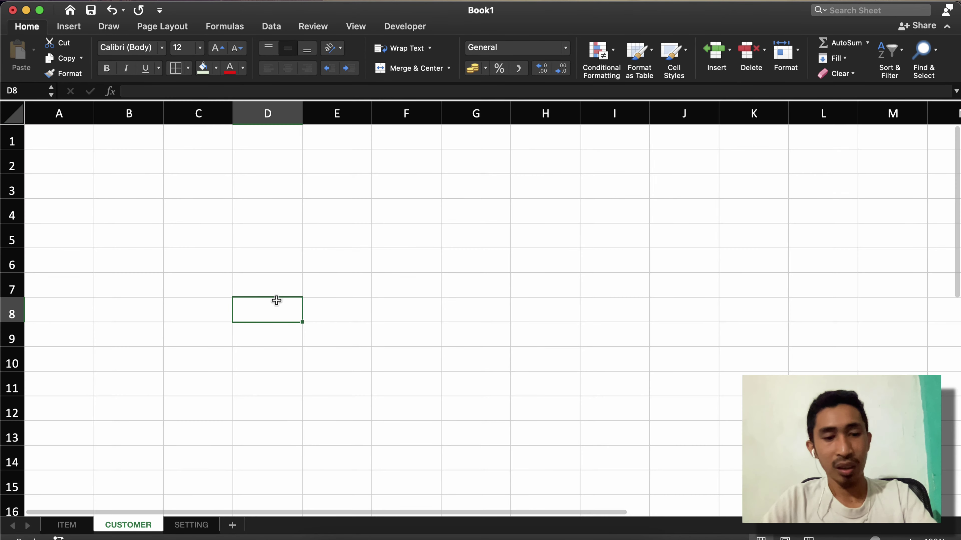
Set the font of the entire CUSTOMER sheet to Avenir Next
{"action": "left_click", "coordinate": [125, 164]}
{"action": "key", "text": "super+a"}
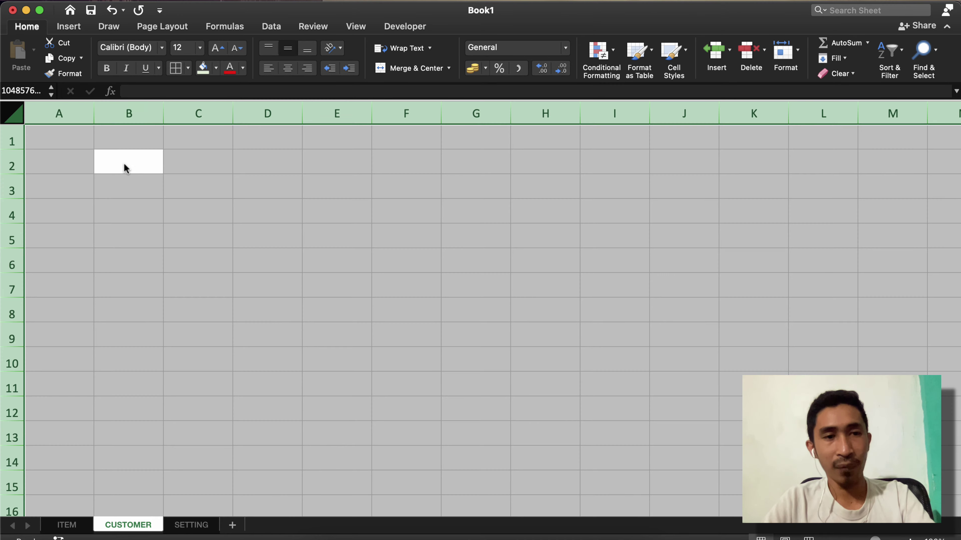
{"action": "left_click", "coordinate": [167, 48]}
{"action": "mouse_move", "coordinate": [157, 167]}
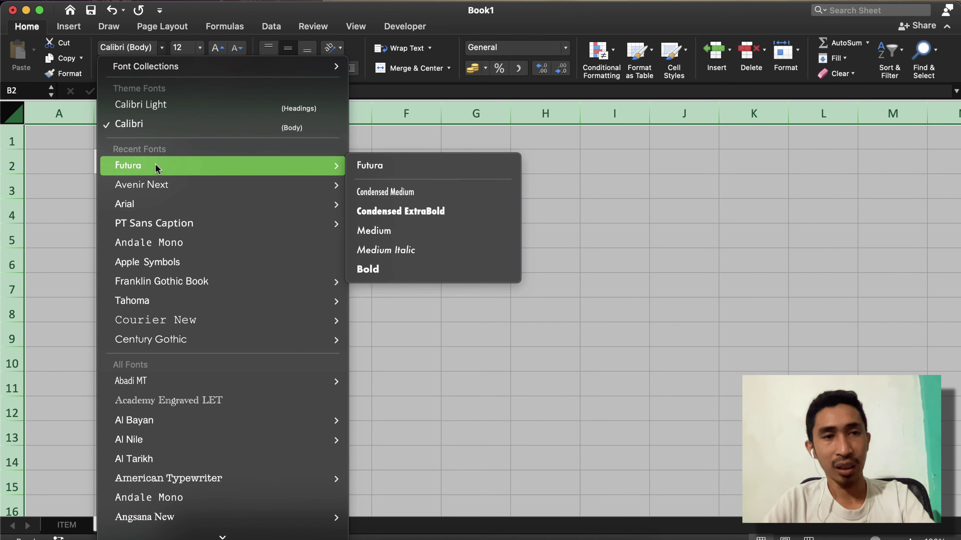
{"action": "left_click", "coordinate": [157, 185]}
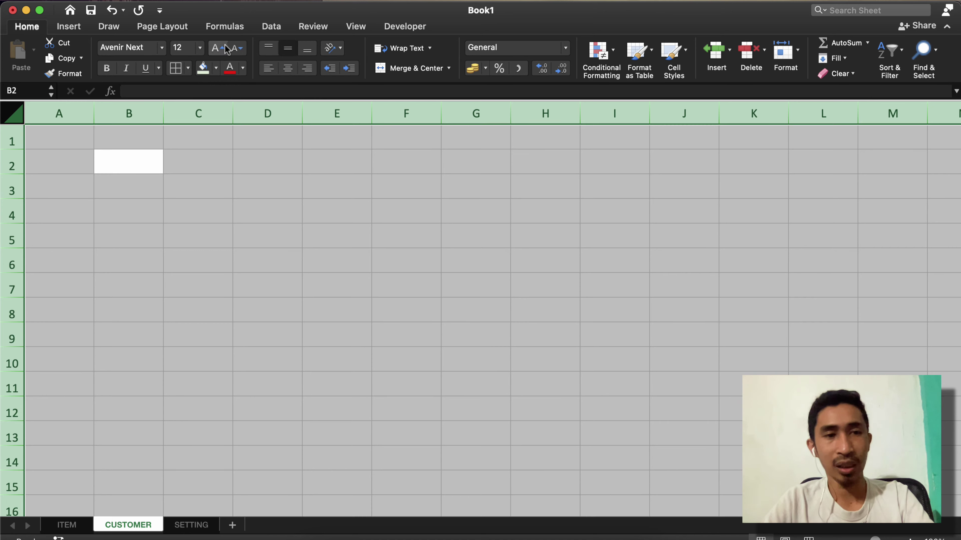
Enter the title DAFTAR CUSTOMER in B2 in bold and narrow the empty margin column A
{"action": "left_click", "coordinate": [129, 162]}
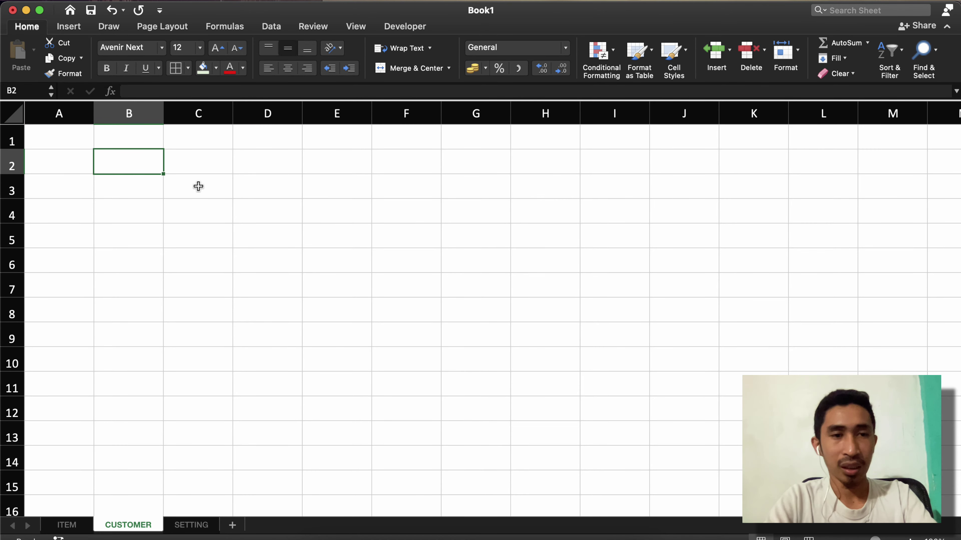
{"action": "type", "text": "DAFT"}
{"action": "type", "text": "AR CUSTOMER"}
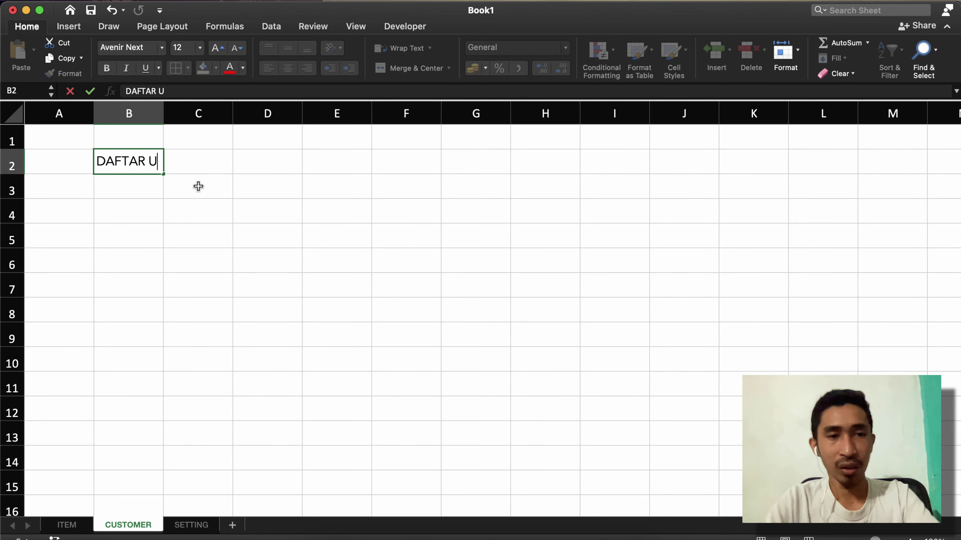
{"action": "key", "text": "Return"}
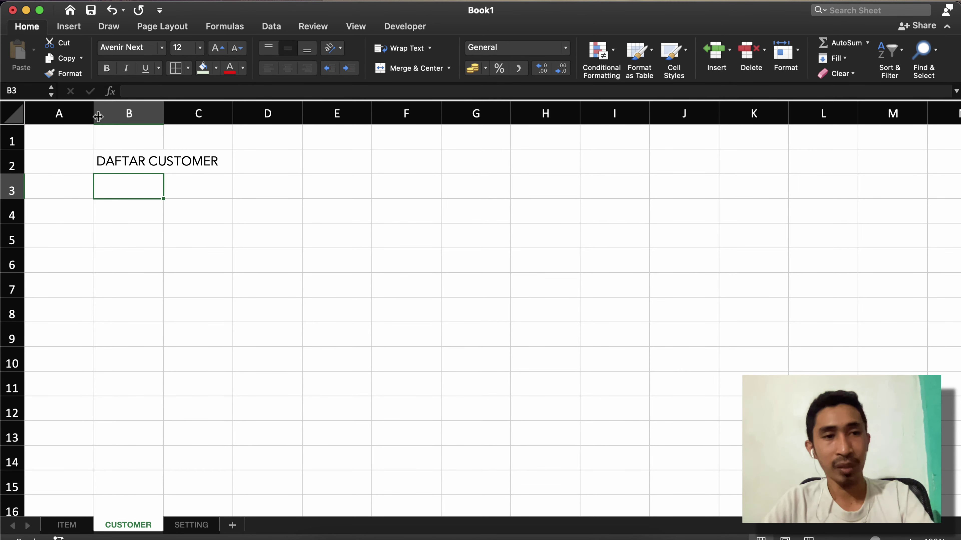
{"action": "left_click_drag", "start_coordinate": [98, 117], "coordinate": [59, 118]}
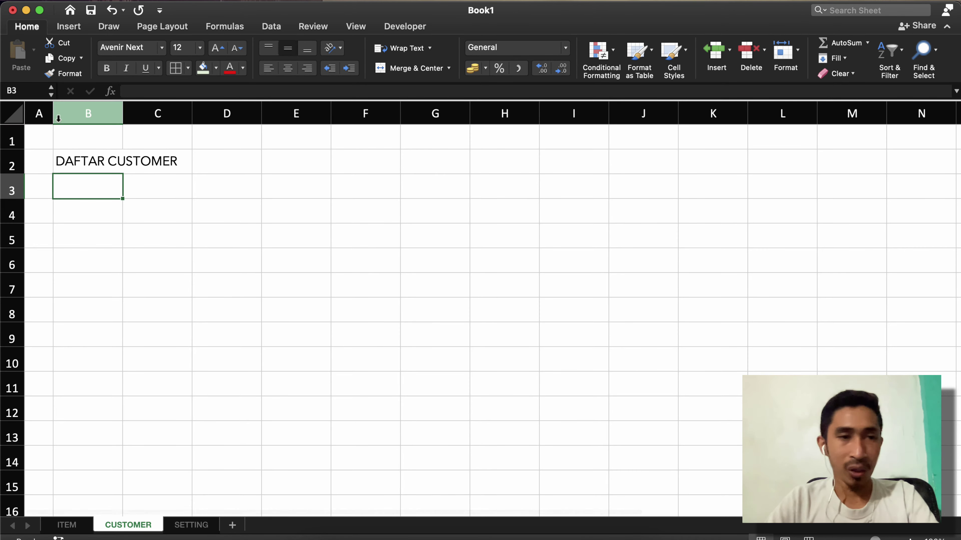
{"action": "key", "text": "Up"}
{"action": "key", "text": "super+b"}
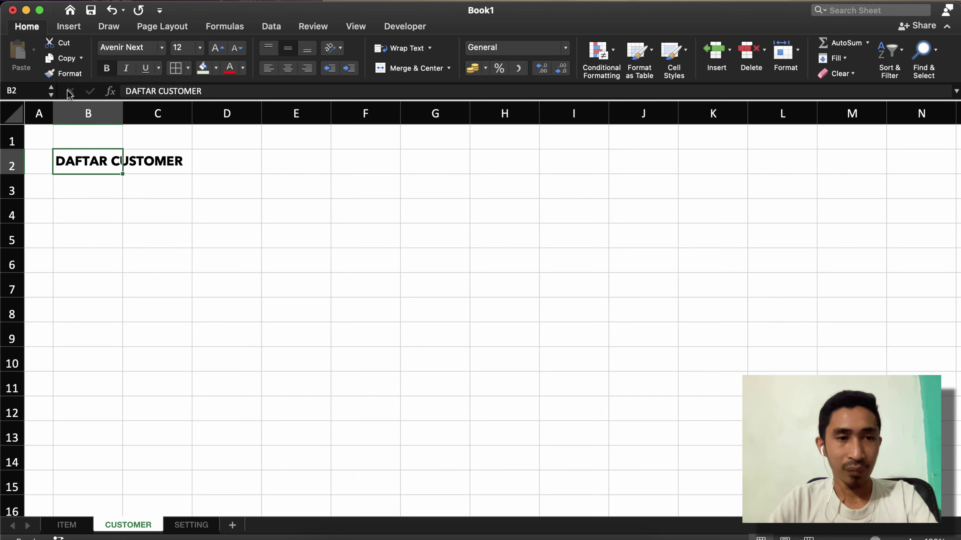
{"action": "left_click", "coordinate": [110, 68]}
{"action": "left_click", "coordinate": [110, 68]}
Shrink row 3 below the DAFTAR CUSTOMER title into a thin spacer row
{"action": "left_click", "coordinate": [101, 185]}
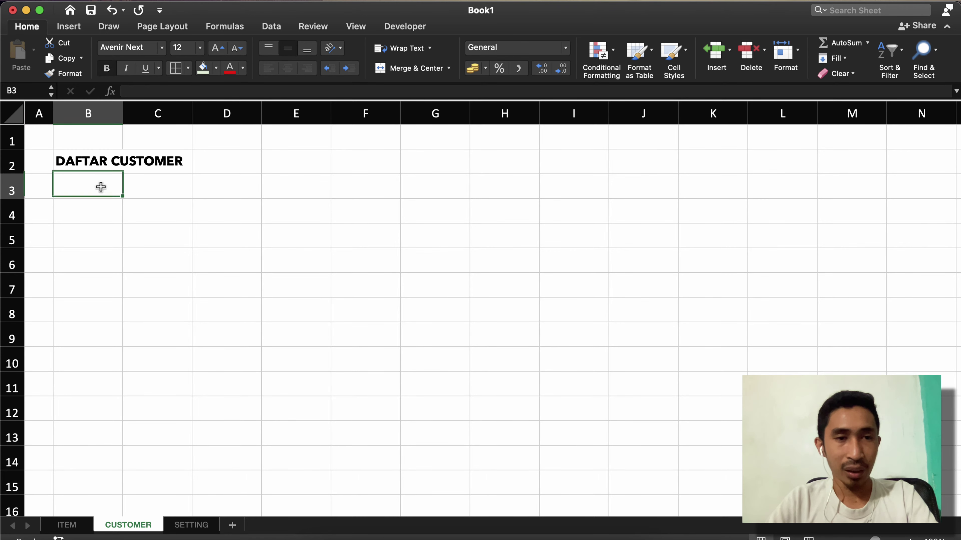
{"action": "left_click_drag", "start_coordinate": [15, 200], "coordinate": [39, 188]}
{"action": "left_click", "coordinate": [89, 204]}
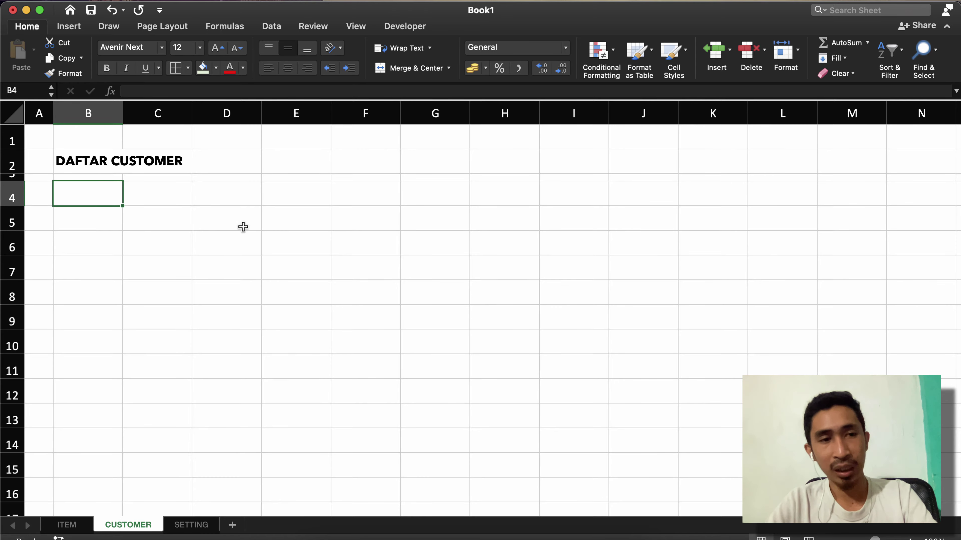
Check the column headers of the DAFTAR CUSTOMER table in the APLIKASI PENJUALAN 2022 workbook, and return to Book1
{"action": "key", "text": "ctrl+Up"}
{"action": "left_click", "coordinate": [691, 255]}
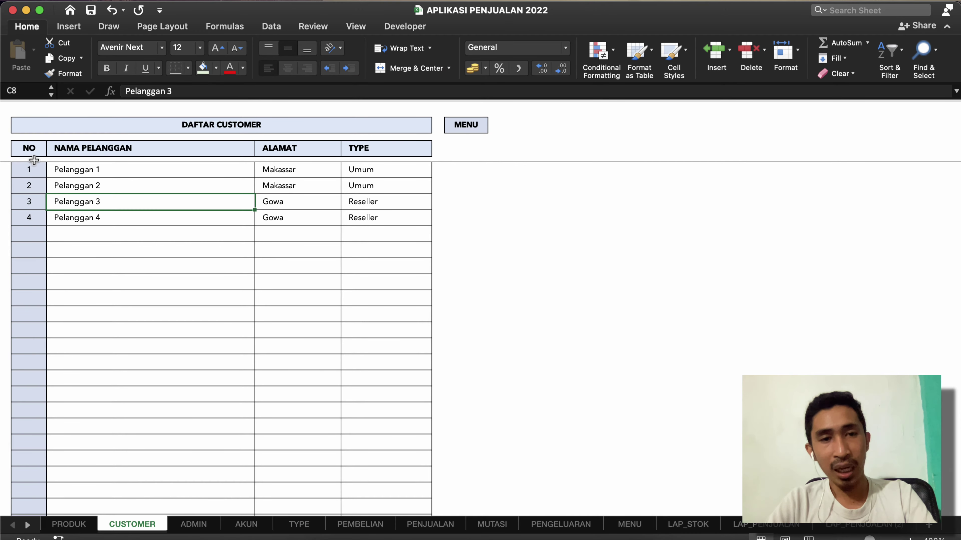
{"action": "left_click", "coordinate": [33, 151]}
{"action": "left_click", "coordinate": [231, 145]}
{"action": "left_click", "coordinate": [274, 146]}
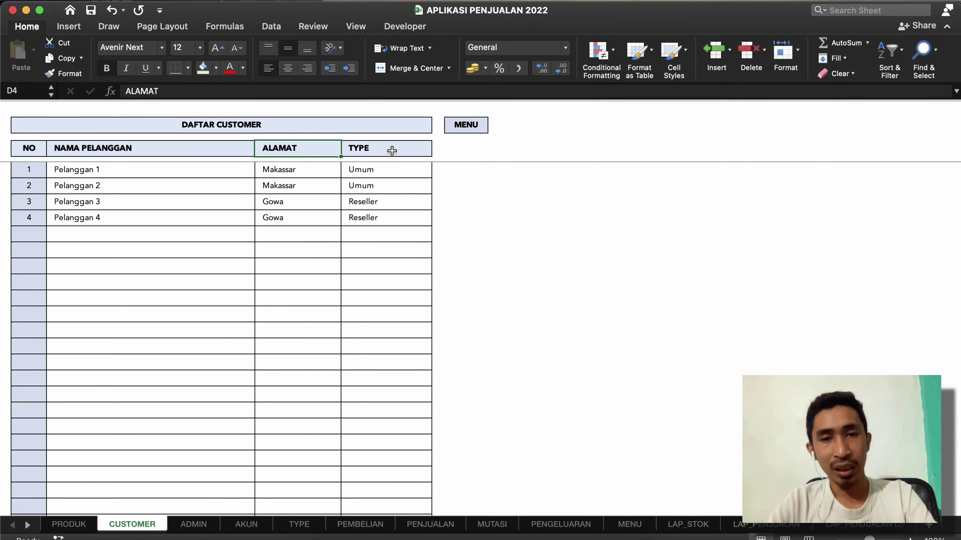
{"action": "left_click", "coordinate": [392, 150]}
{"action": "key", "text": "ctrl+Up"}
{"action": "left_click", "coordinate": [585, 253]}
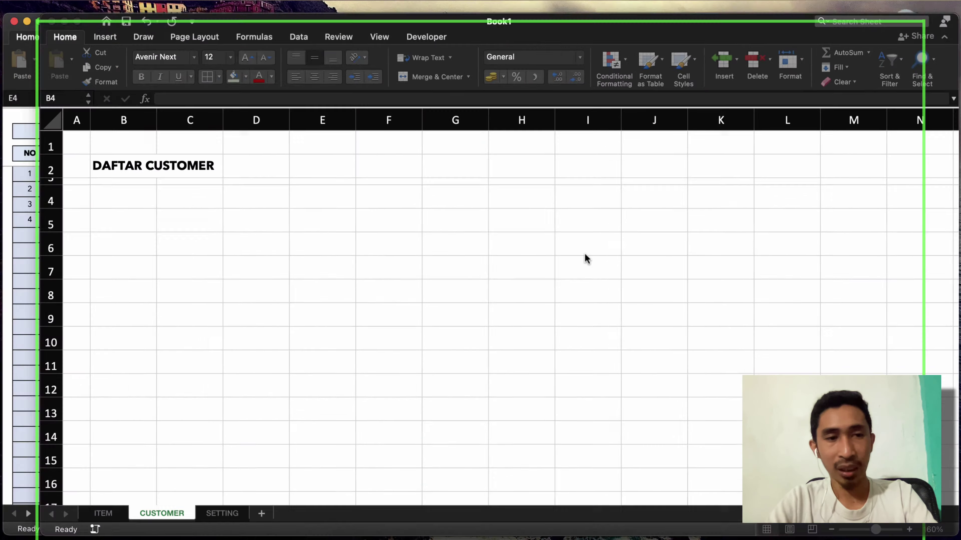
Enter the headers NO in B4 and NAMA CUSTOMER in C4, and widen column C to 28
{"action": "type", "text": "NO"}
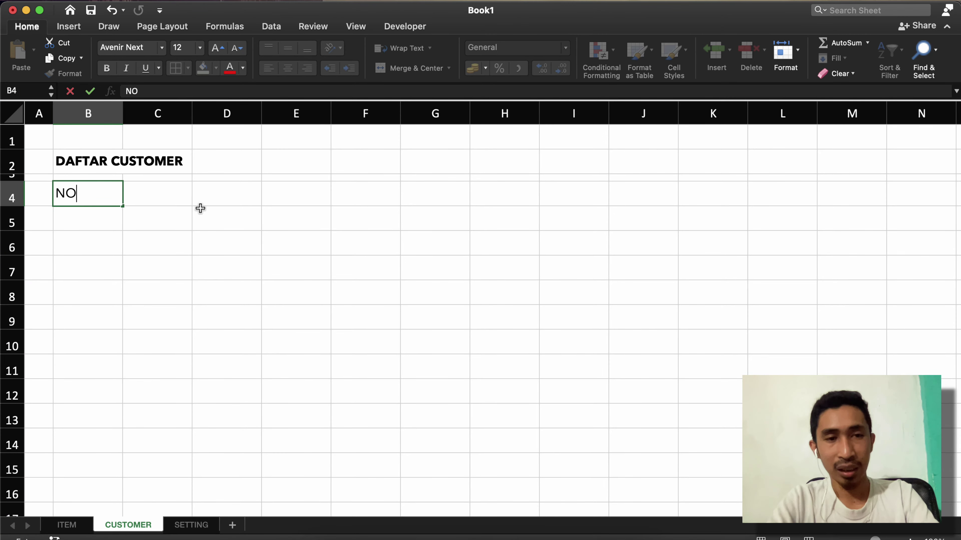
{"action": "key", "text": "Tab"}
{"action": "type", "text": "NAMA CUST"}
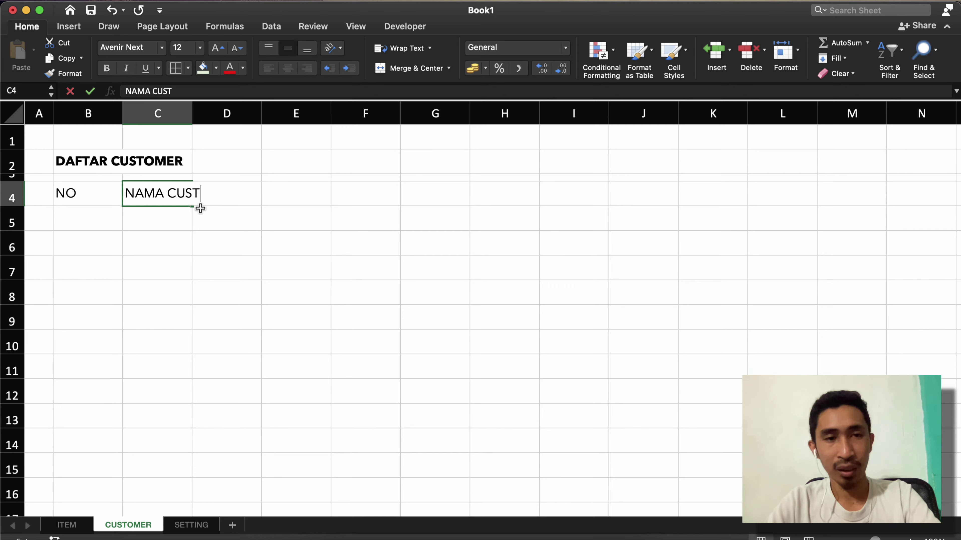
{"action": "type", "text": "OMER"}
{"action": "key", "text": "Return"}
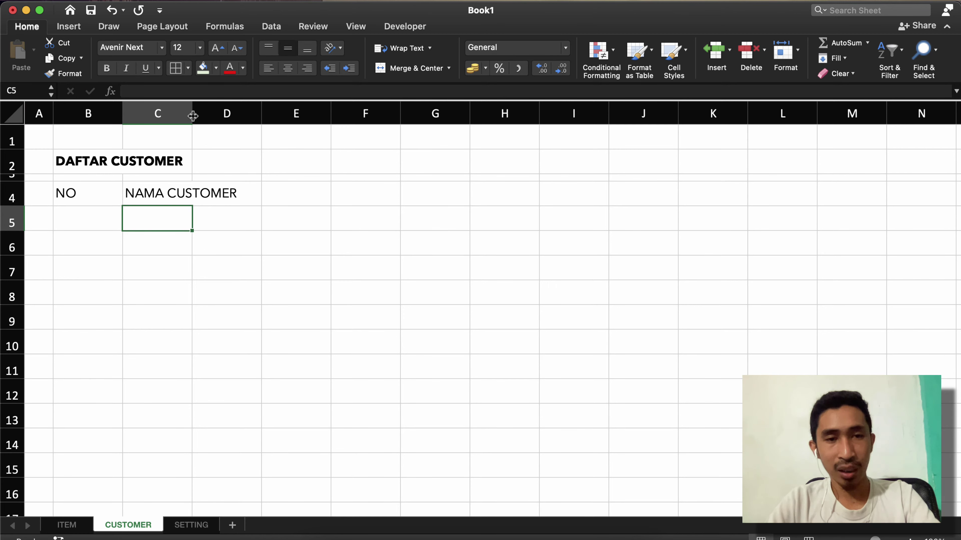
{"action": "left_click_drag", "start_coordinate": [193, 116], "coordinate": [307, 116]}
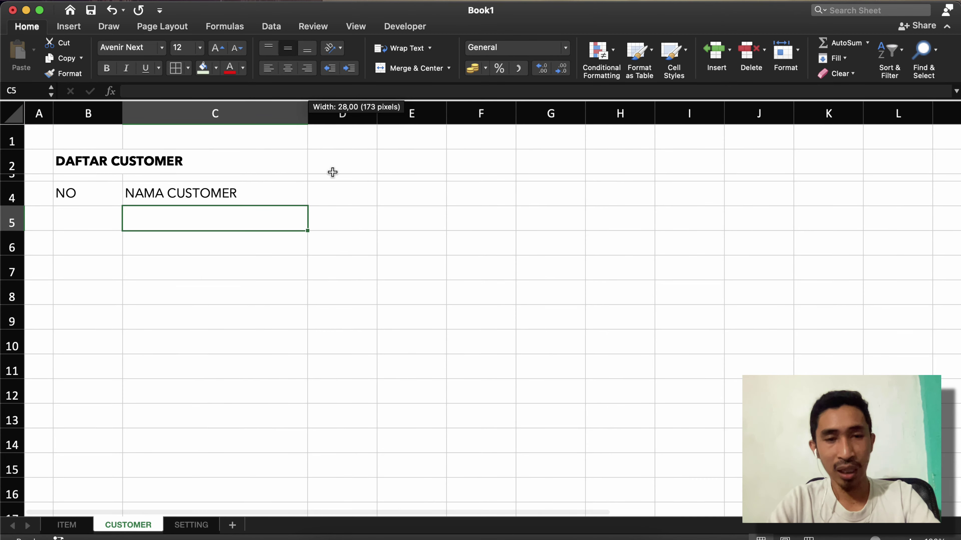
Enter the header KAB/KOTA in D4 and widen column D slightly to fit it
{"action": "left_click", "coordinate": [344, 191]}
{"action": "type", "text": "ALAMAT"}
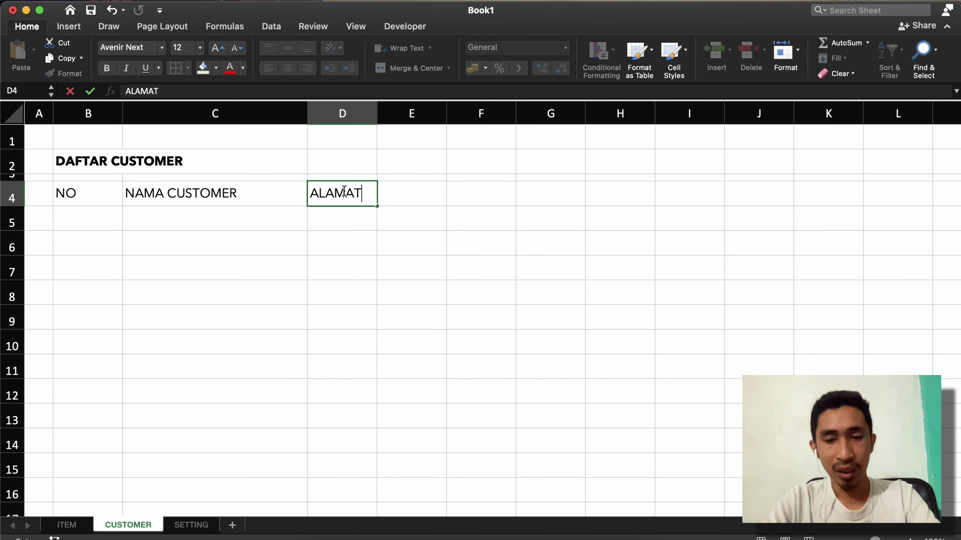
{"action": "key", "text": "BackSpace"}
{"action": "key", "text": "BackSpace"}
{"action": "key", "text": "BackSpace"}
{"action": "type", "text": "KA"}
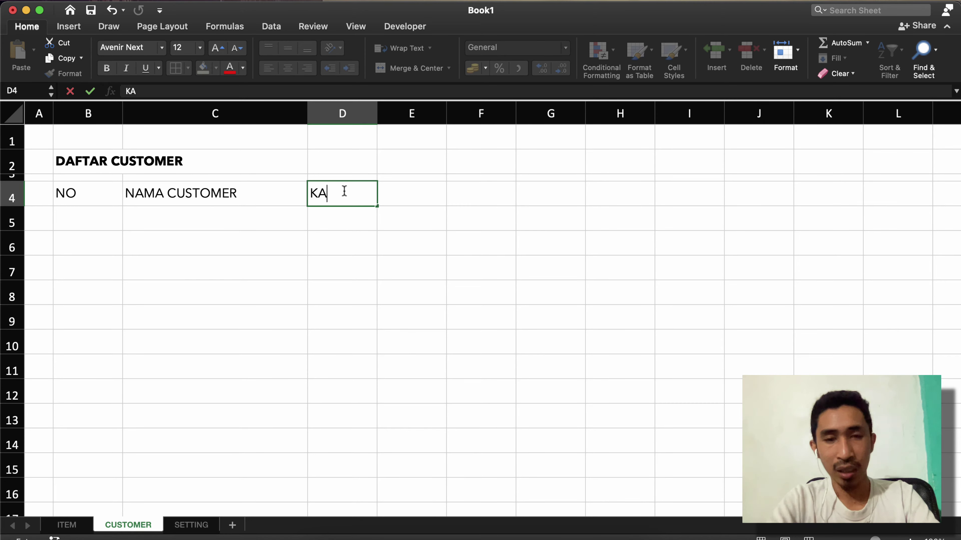
{"action": "type", "text": "B/KOTA"}
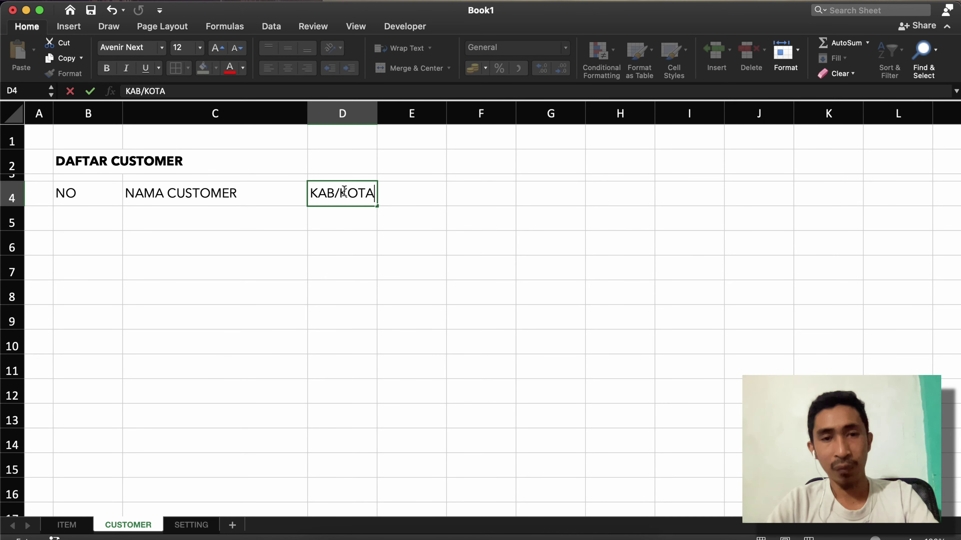
{"action": "key", "text": "Return"}
{"action": "left_click_drag", "start_coordinate": [377, 114], "coordinate": [387, 116]}
Enter the header TYPE in E4
{"action": "left_click", "coordinate": [430, 188]}
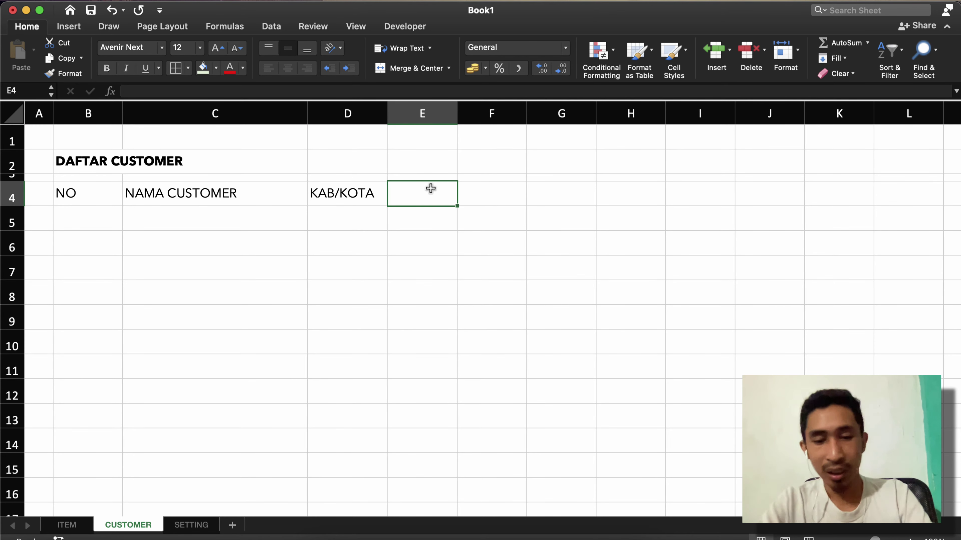
{"action": "type", "text": "TYPE"}
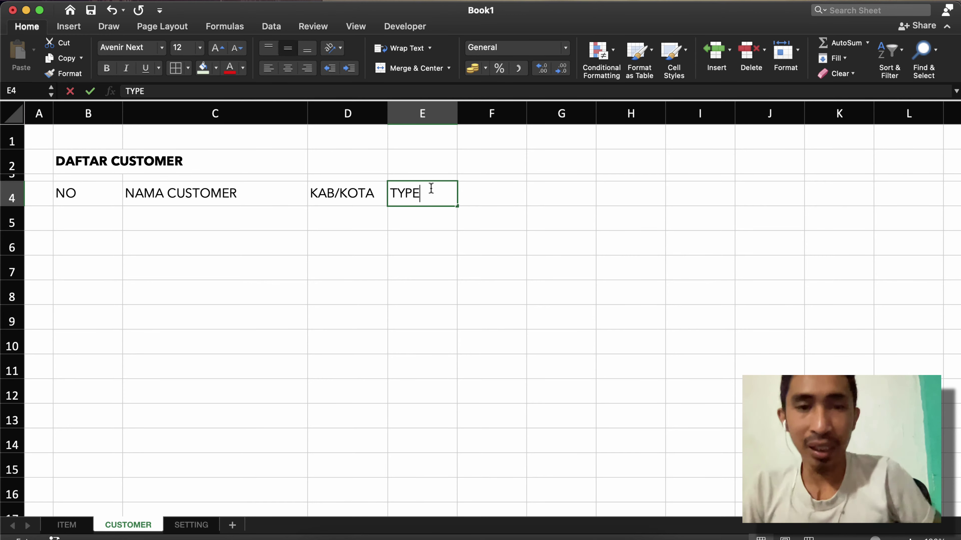
{"action": "key", "text": "Return"}
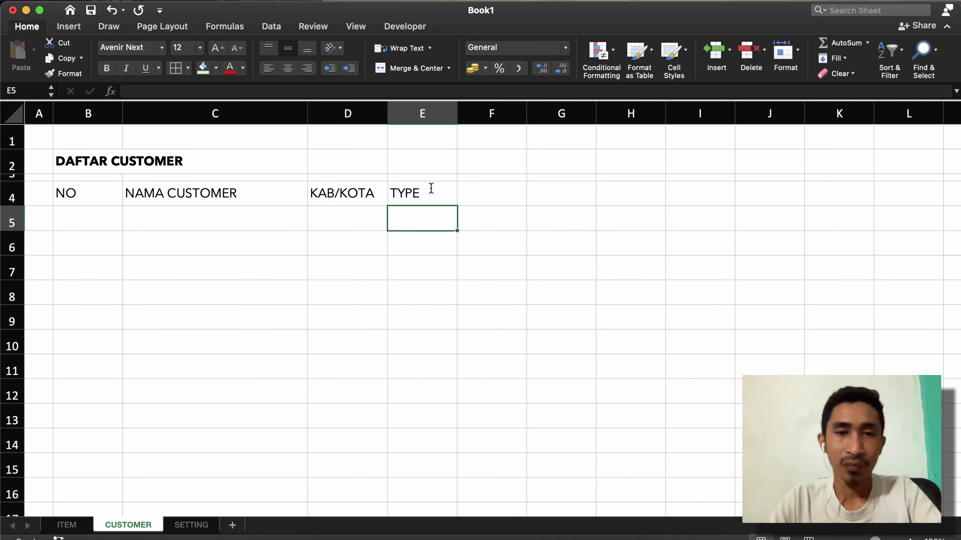
Format the header cells B4:E4 with a light green fill, bold text and all borders
{"action": "left_click", "coordinate": [432, 197]}
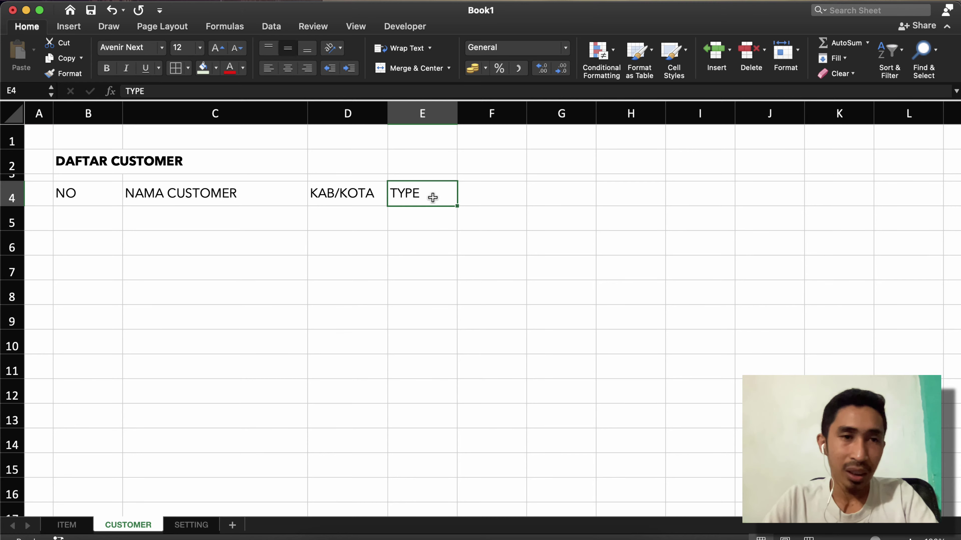
{"action": "key", "text": "shift+Left"}
{"action": "key", "text": "shift+Left"}
{"action": "key", "text": "shift+Left"}
{"action": "left_click", "coordinate": [204, 67]}
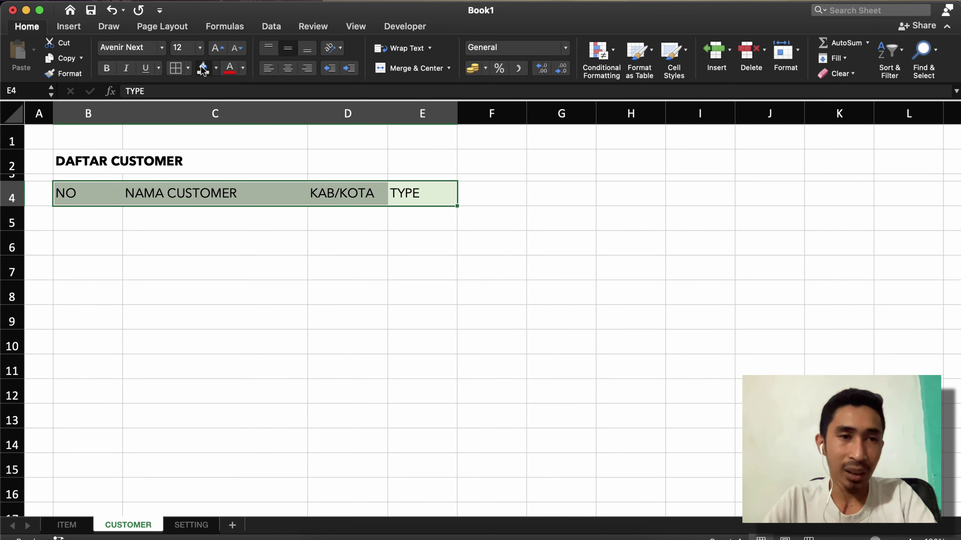
{"action": "left_click", "coordinate": [105, 69]}
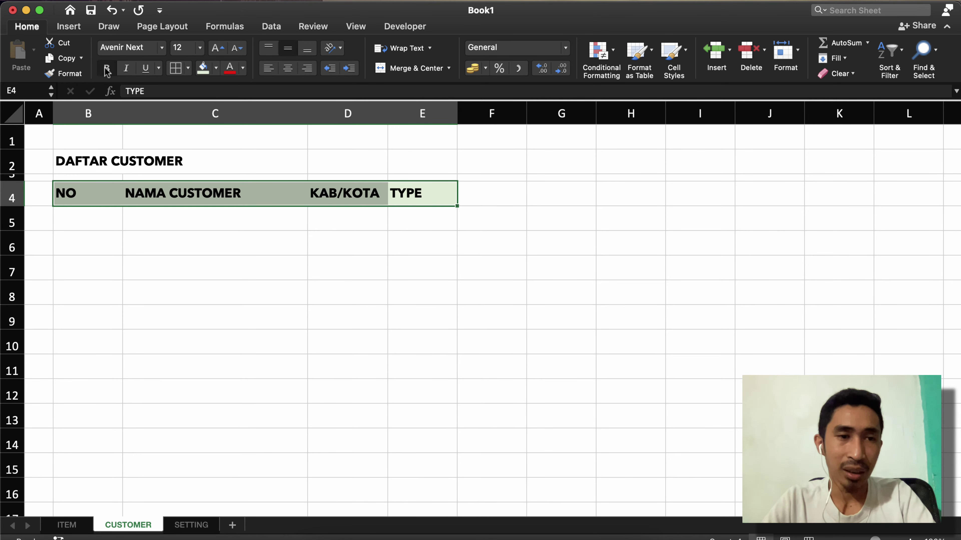
{"action": "left_click", "coordinate": [175, 68]}
Apply all borders to the empty table rows B5:E14 below the headers
{"action": "left_click", "coordinate": [75, 224]}
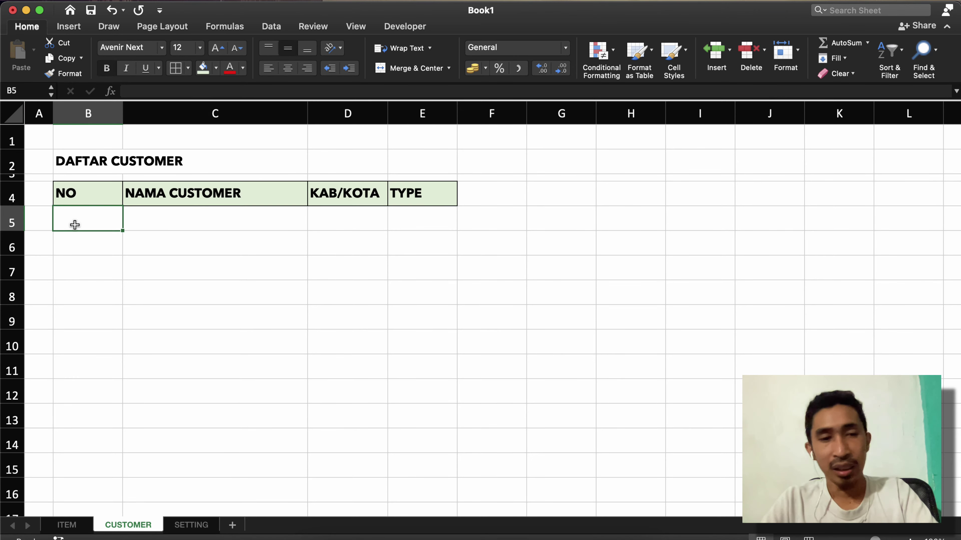
{"action": "key", "text": "shift+Right"}
{"action": "key", "text": "shift+Right"}
{"action": "key", "text": "shift+Right"}
{"action": "key", "text": "shift+Down"}
{"action": "key", "text": "shift+Down"}
{"action": "key", "text": "shift+Down"}
{"action": "key", "text": "shift+Down"}
{"action": "key", "text": "shift+Down"}
{"action": "key", "text": "shift+Down"}
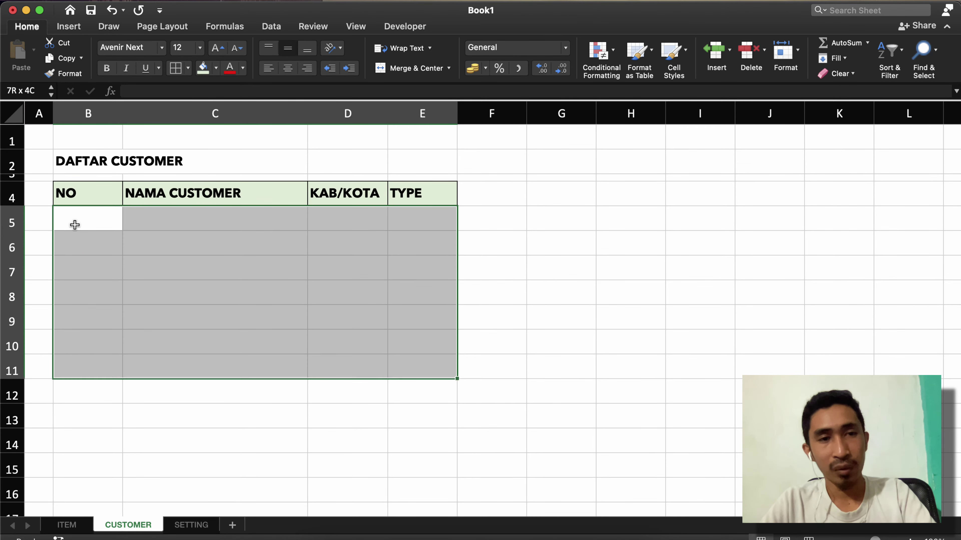
{"action": "key", "text": "shift+Down"}
{"action": "key", "text": "shift+Down"}
{"action": "key", "text": "shift+Down"}
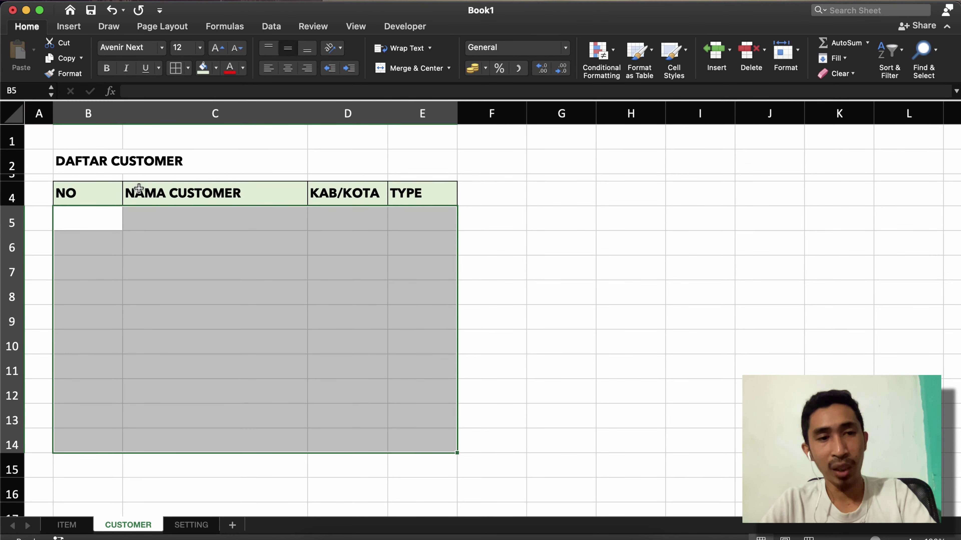
{"action": "left_click", "coordinate": [175, 68]}
{"action": "left_click", "coordinate": [152, 249]}
{"action": "left_click", "coordinate": [79, 448]}
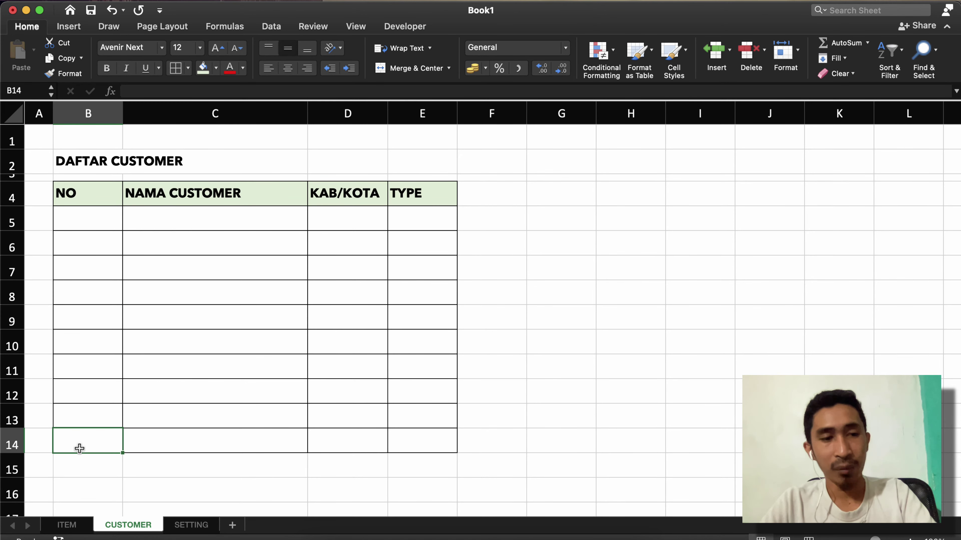
{"action": "key", "text": "shift+Right"}
{"action": "key", "text": "Down"}
{"action": "key", "text": "Down"}
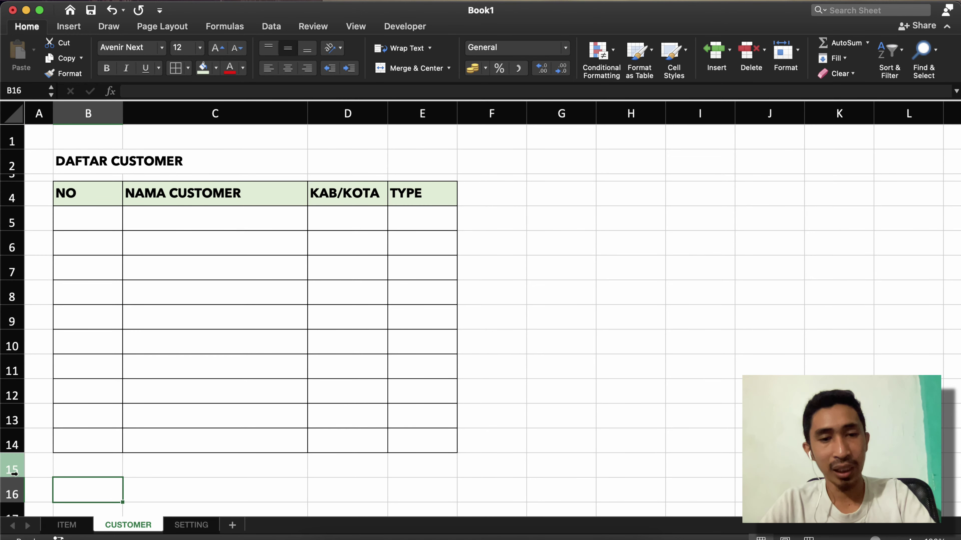
Shrink row 15 to a thin spacer below the table and apply all borders to B16:E16
{"action": "left_click_drag", "start_coordinate": [15, 477], "coordinate": [15, 459]}
{"action": "key", "text": "shift+Right"}
{"action": "key", "text": "shift+Right"}
{"action": "key", "text": "shift+Right"}
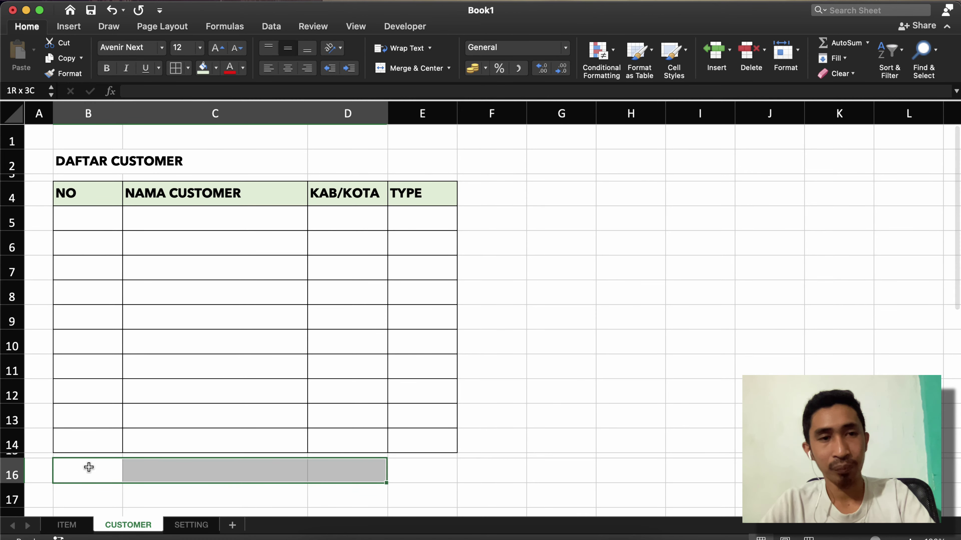
{"action": "left_click", "coordinate": [187, 68]}
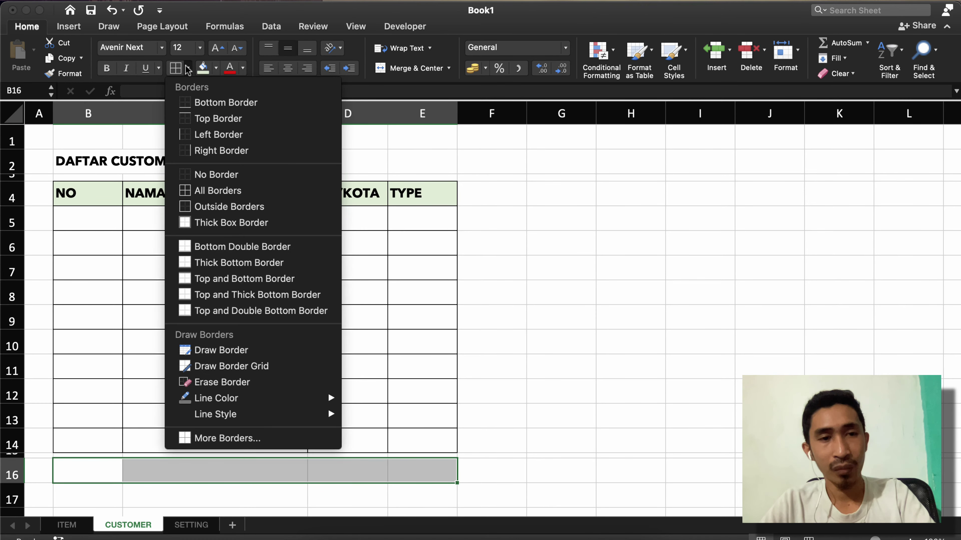
{"action": "left_click", "coordinate": [212, 191]}
{"action": "left_click", "coordinate": [124, 261]}
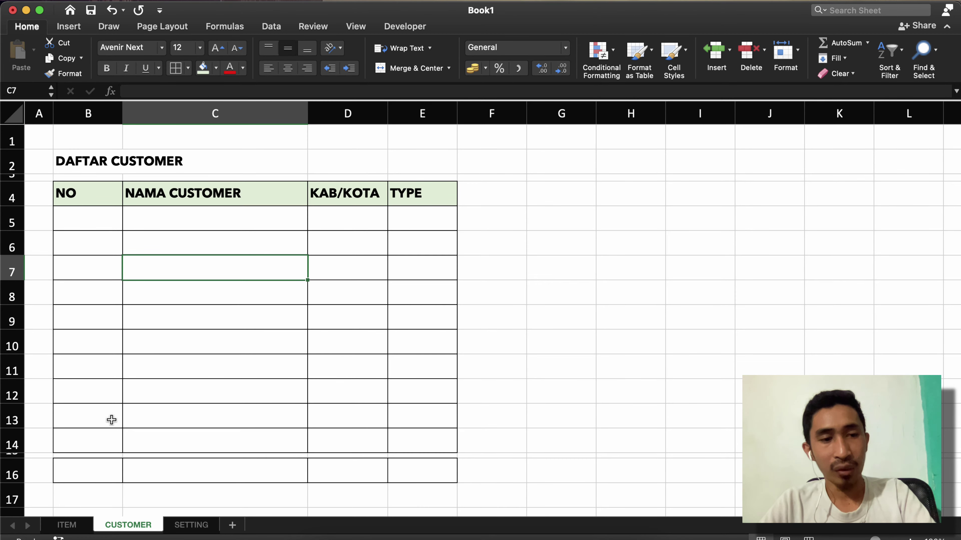
Delete rows 15 and 16 below the customer table
{"action": "left_click_drag", "start_coordinate": [10, 469], "coordinate": [12, 461]}
{"action": "right_click", "coordinate": [12, 462]}
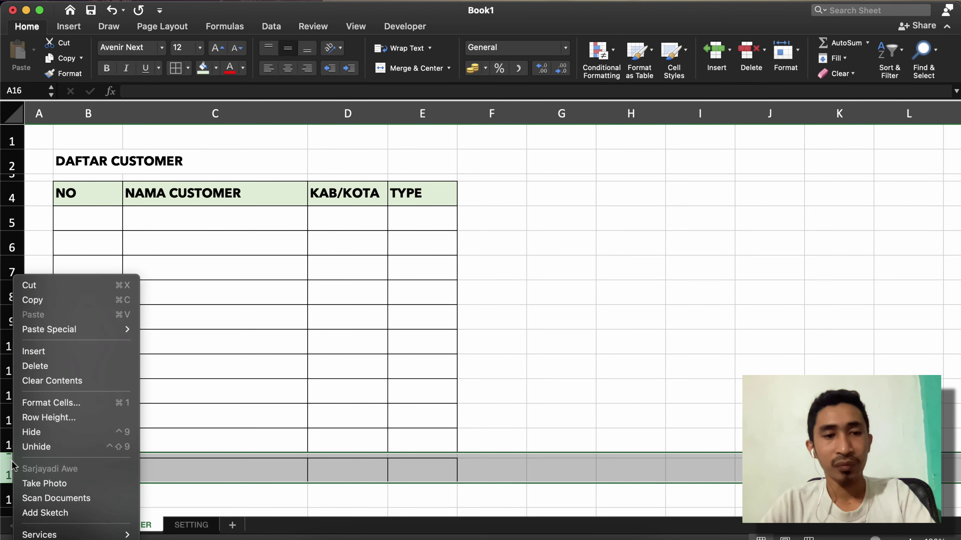
{"action": "left_click", "coordinate": [43, 365]}
{"action": "left_click", "coordinate": [134, 340]}
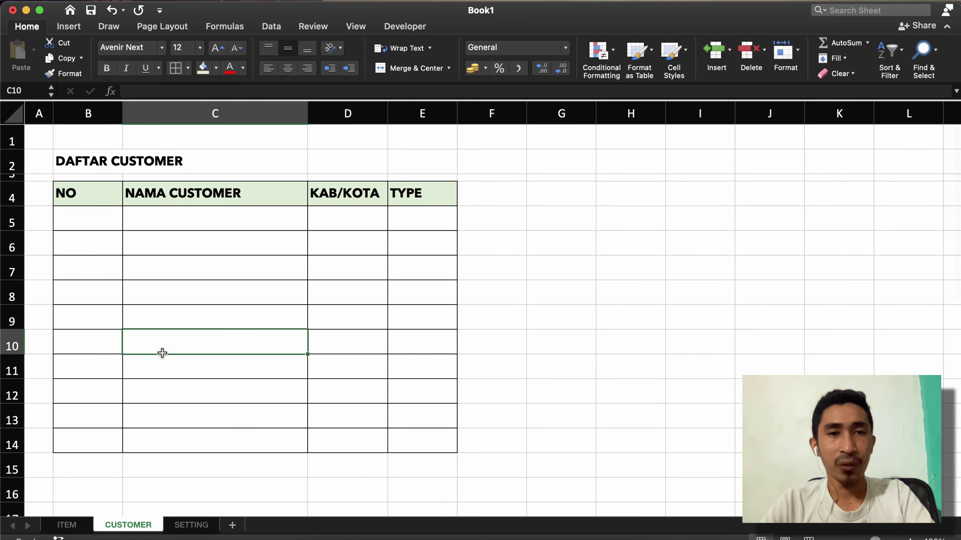
Hide the gridlines on the CUSTOMER sheet
{"action": "left_click", "coordinate": [355, 27]}
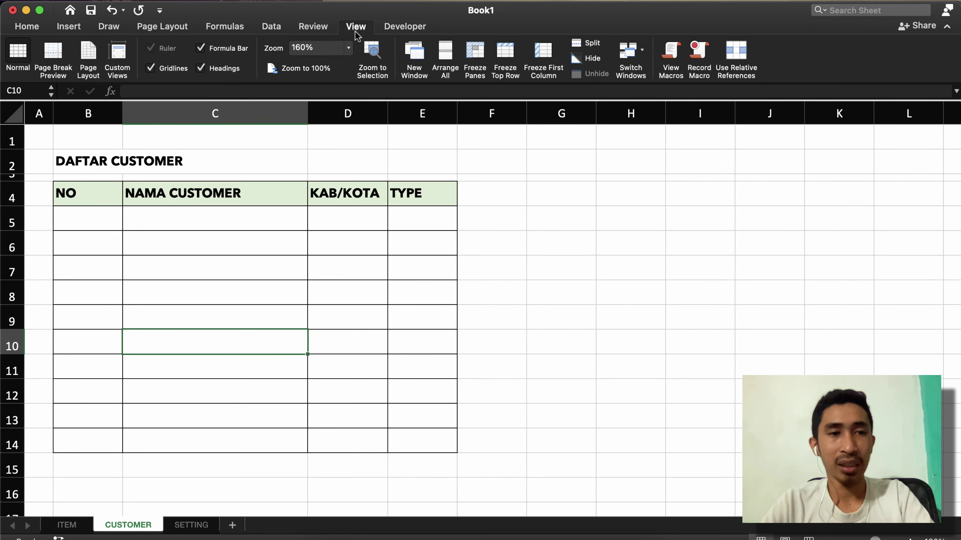
{"action": "left_click", "coordinate": [164, 68]}
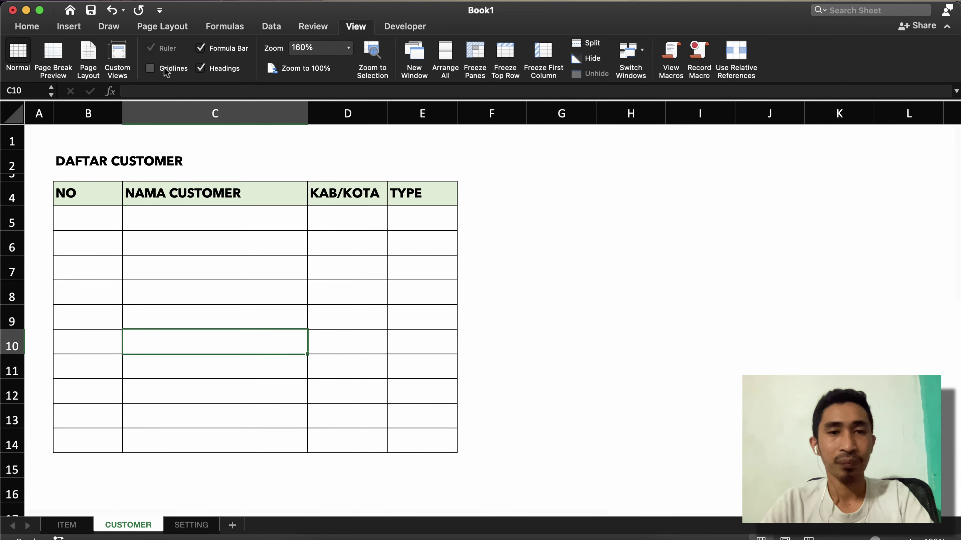
Give the DAFTAR CUSTOMER title range B2:E2 a light green fill and all borders, and merge and center it
{"action": "left_click", "coordinate": [78, 161]}
{"action": "key", "text": "shift+Right"}
{"action": "key", "text": "shift+Right"}
{"action": "key", "text": "shift+Right"}
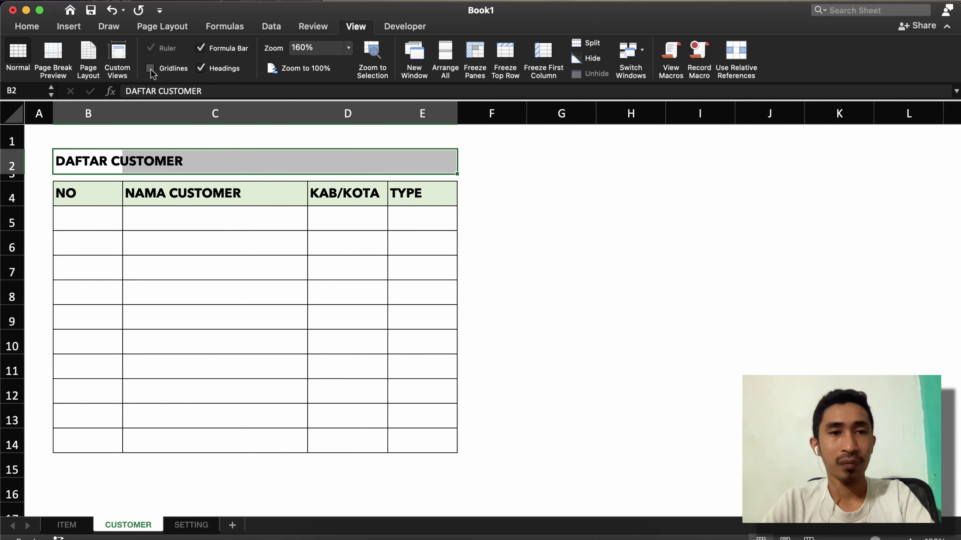
{"action": "left_click", "coordinate": [30, 32]}
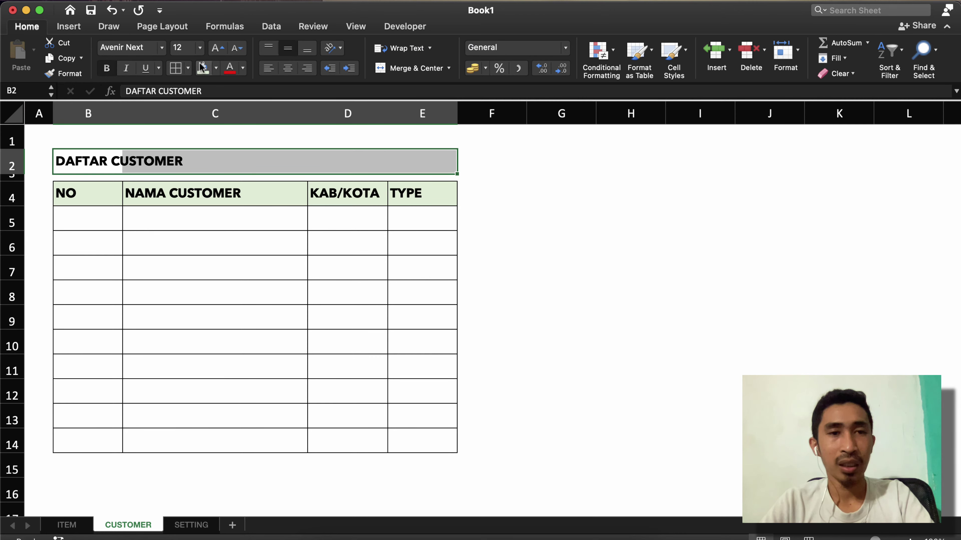
{"action": "left_click", "coordinate": [203, 68]}
{"action": "left_click", "coordinate": [179, 68]}
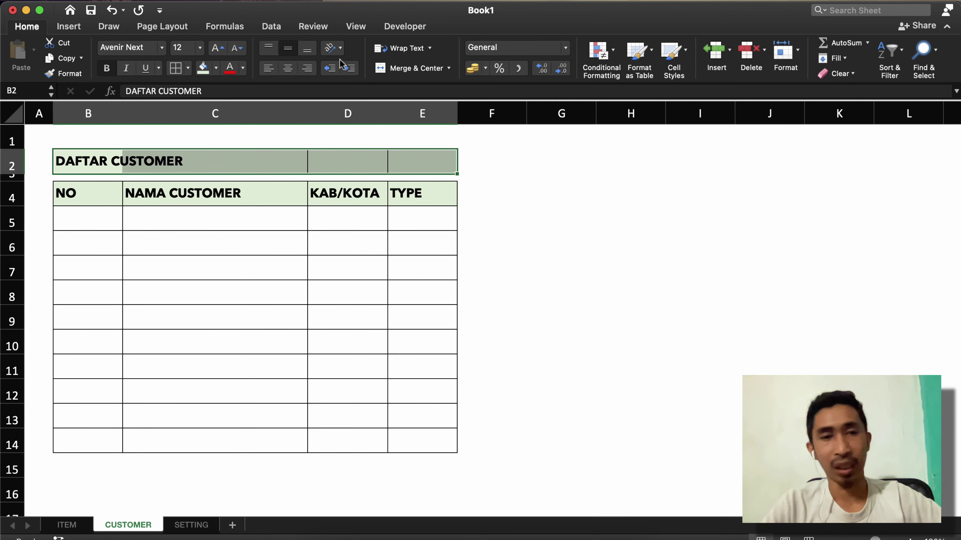
{"action": "left_click", "coordinate": [384, 69]}
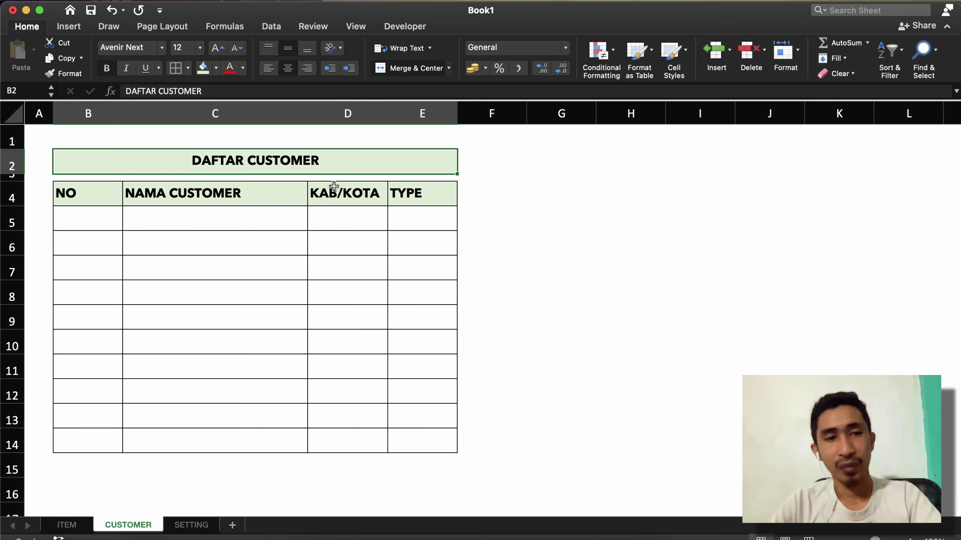
Copy the numbering formulas in B5:B6 of the ITEM sheet into B5:B6 of the CUSTOMER sheet
{"action": "left_click", "coordinate": [202, 236]}
{"action": "left_click", "coordinate": [73, 221]}
{"action": "left_click", "coordinate": [92, 259]}
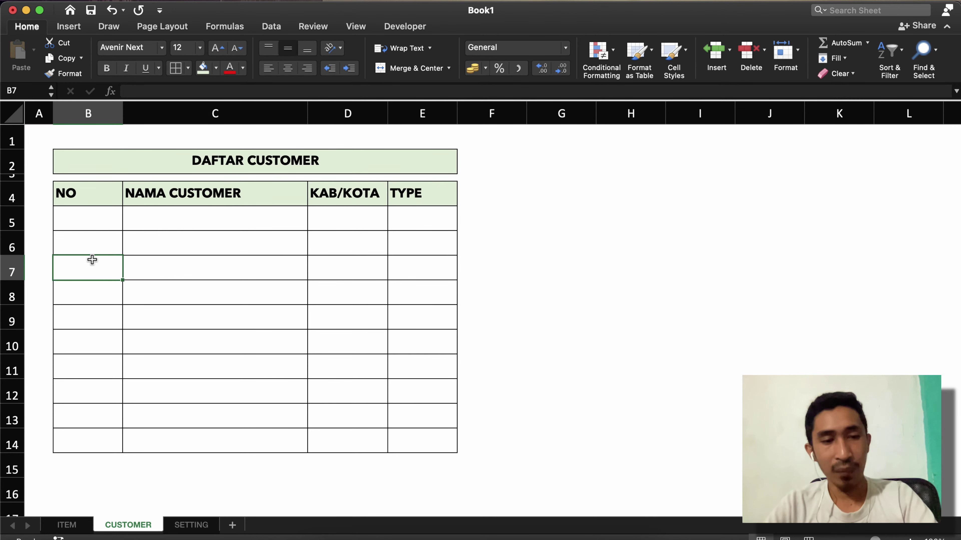
{"action": "left_click", "coordinate": [89, 218]}
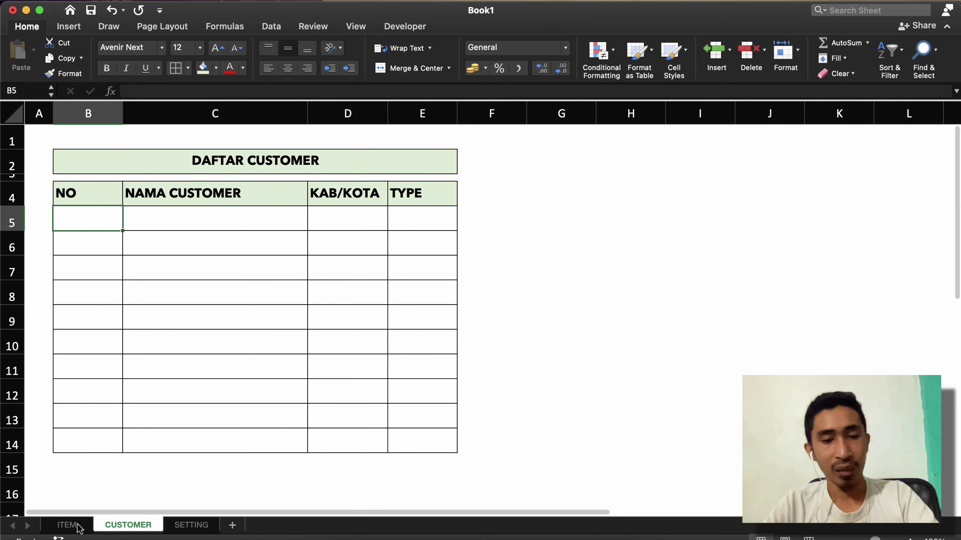
{"action": "left_click", "coordinate": [66, 525]}
{"action": "left_click", "coordinate": [69, 199]}
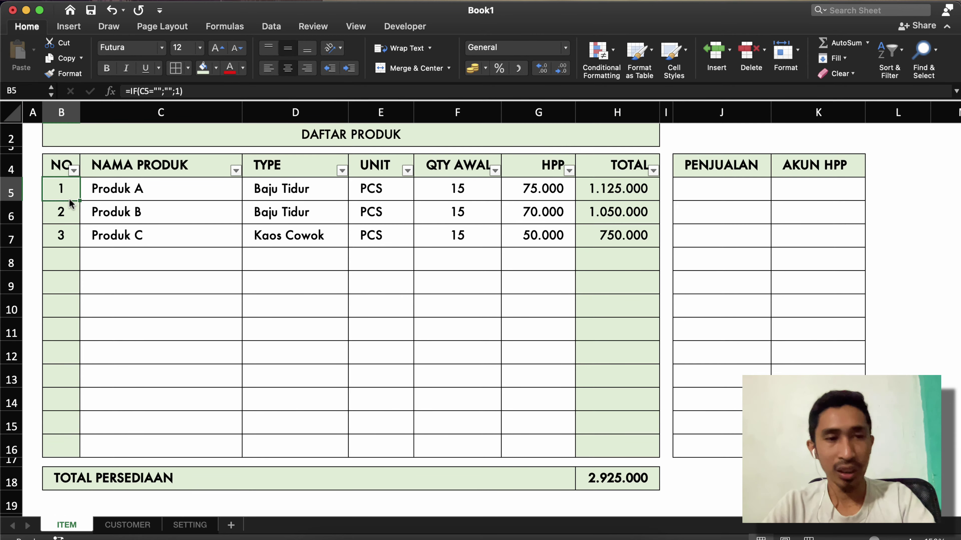
{"action": "key", "text": "super+c"}
{"action": "left_click_drag", "start_coordinate": [70, 197], "coordinate": [71, 205]}
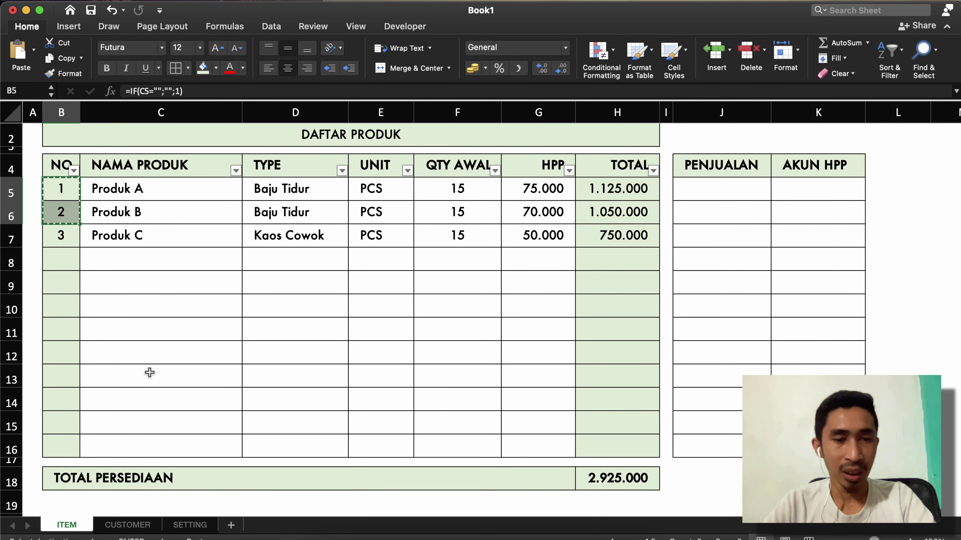
{"action": "left_click", "coordinate": [145, 530]}
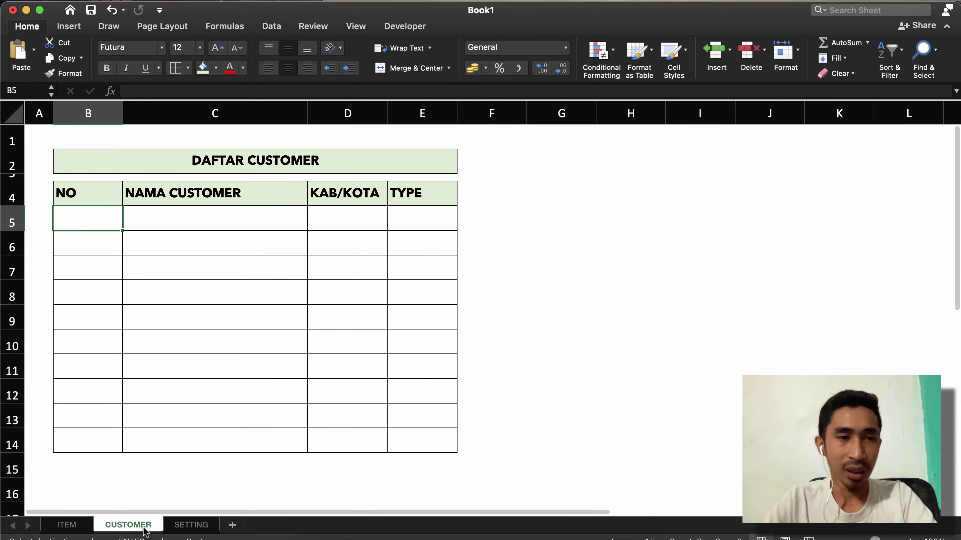
{"action": "left_click", "coordinate": [109, 233], "text": "shift"}
{"action": "key", "text": "super+v"}
{"action": "left_click", "coordinate": [116, 239]}
{"action": "left_click", "coordinate": [101, 223]}
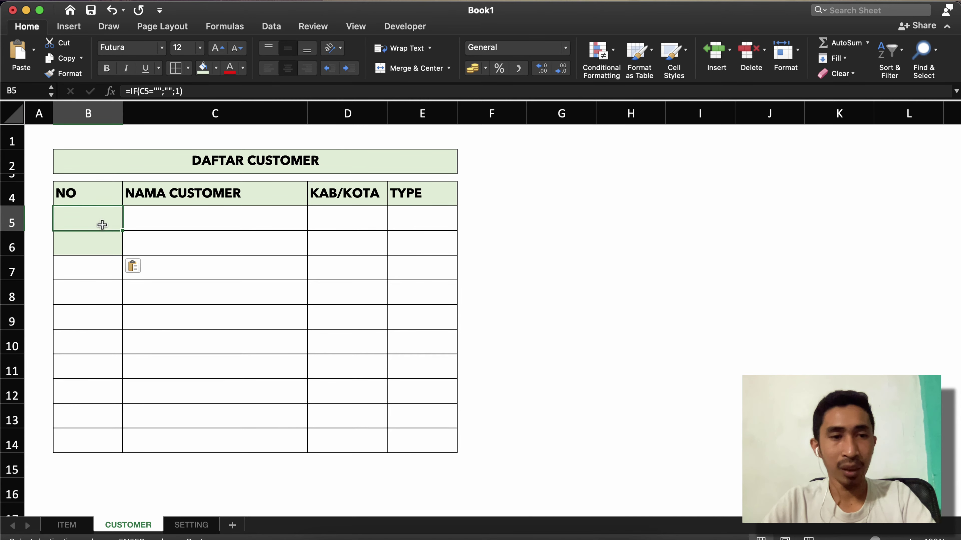
Check the pasted numbering formulas and copy the one in B6 down to B7:B14
{"action": "double_click", "coordinate": [101, 224]}
{"action": "key", "text": "Return"}
{"action": "double_click", "coordinate": [98, 240]}
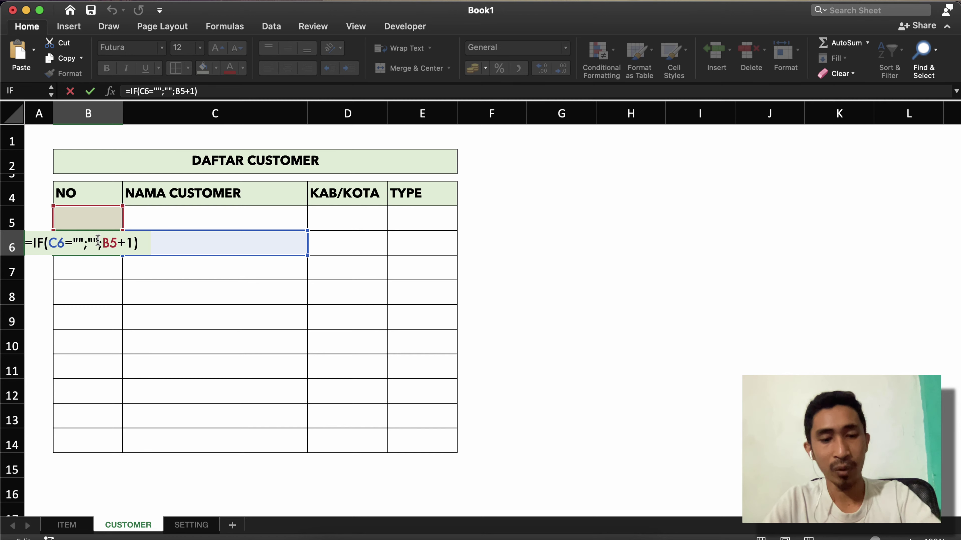
{"action": "key", "text": "Escape"}
{"action": "key", "text": "super+c"}
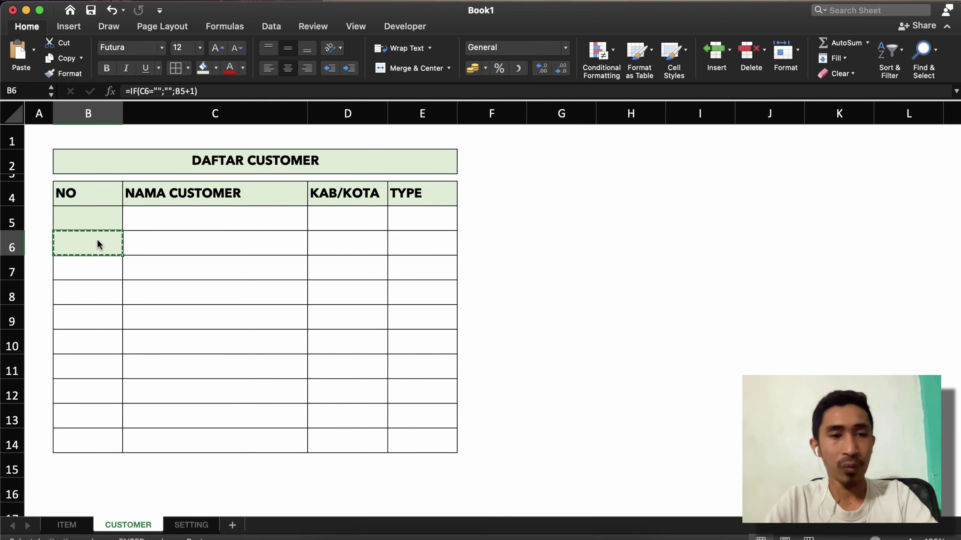
{"action": "key", "text": "Down"}
{"action": "key", "text": "shift+Down"}
{"action": "key", "text": "shift+Down"}
{"action": "key", "text": "shift+Down"}
{"action": "key", "text": "shift+Down"}
{"action": "key", "text": "shift+Down"}
{"action": "key", "text": "shift+Down"}
{"action": "key", "text": "shift+Down"}
{"action": "key", "text": "Return"}
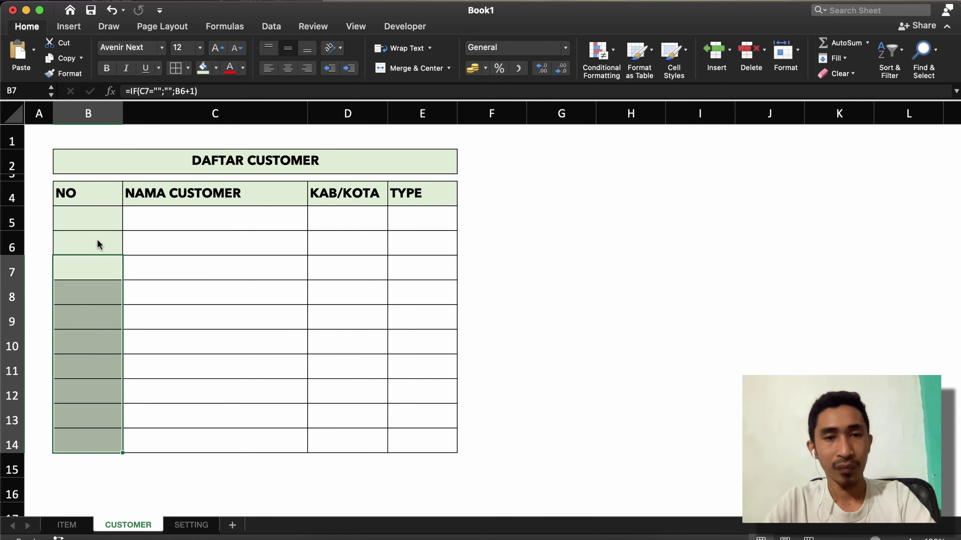
Enter Customer 1 as the first customer name in C5
{"action": "left_click", "coordinate": [174, 242]}
{"action": "left_click", "coordinate": [292, 216]}
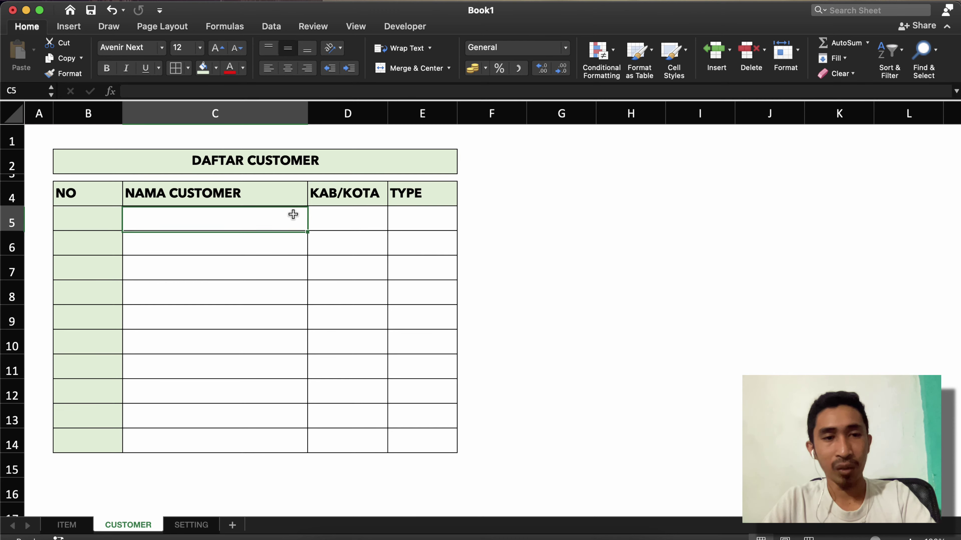
{"action": "left_click", "coordinate": [344, 215]}
{"action": "left_click", "coordinate": [227, 204]}
{"action": "left_click", "coordinate": [192, 223]}
{"action": "type", "text": "C"}
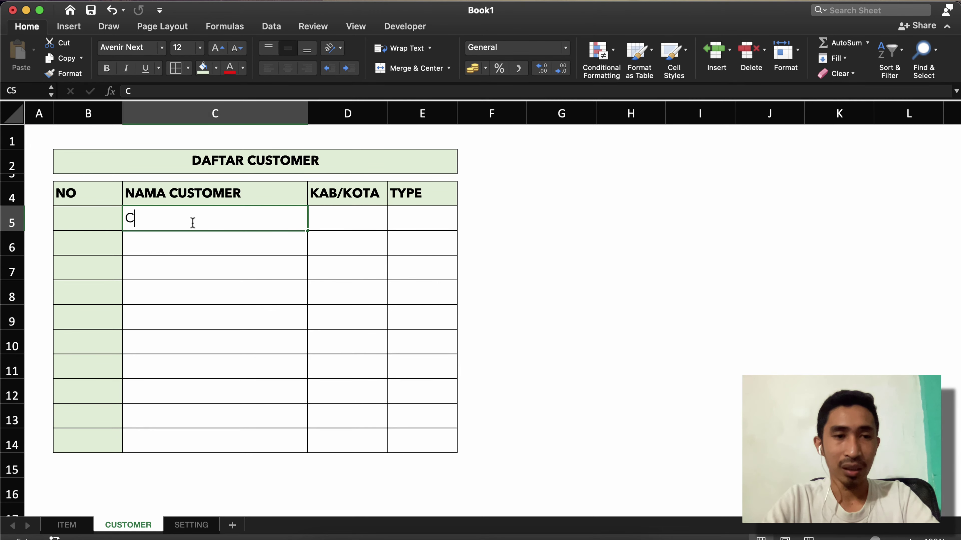
{"action": "type", "text": "USTOME"}
{"action": "key", "text": "BackSpace"}
{"action": "key", "text": "BackSpace"}
{"action": "key", "text": "BackSpace"}
{"action": "key", "text": "BackSpace"}
{"action": "key", "text": "BackSpace"}
{"action": "key", "text": "BackSpace"}
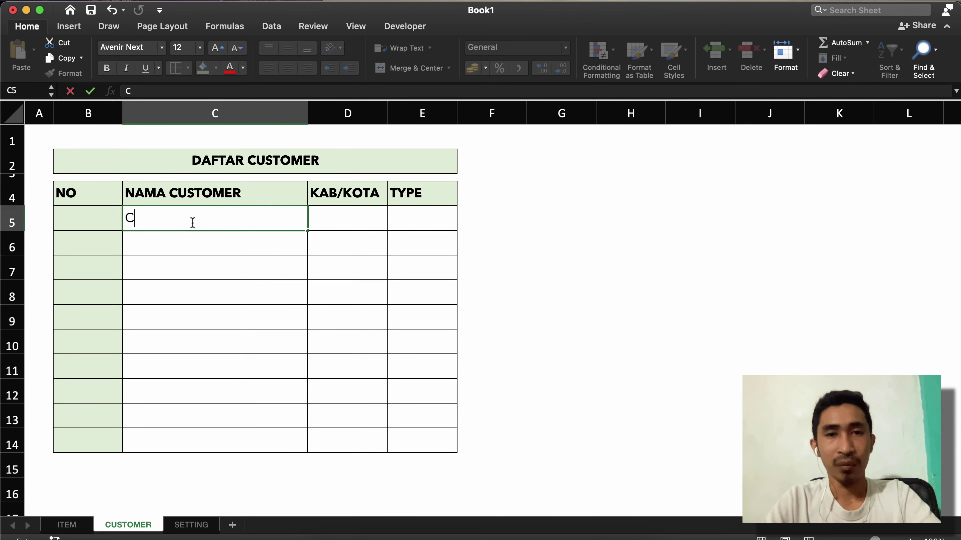
{"action": "type", "text": "ustomer 1"}
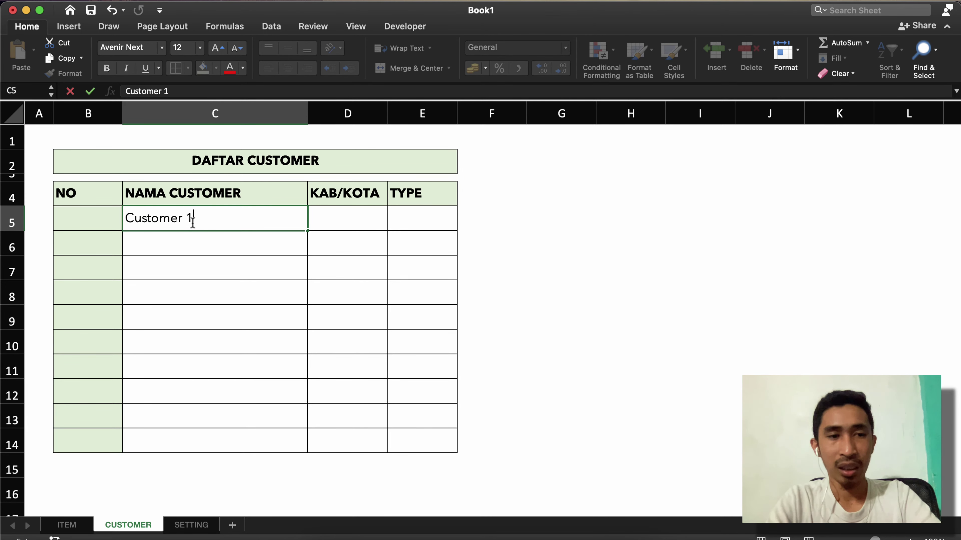
{"action": "key", "text": "Return"}
Enter Customer 2 in C6 and Customer 3 in C7
{"action": "type", "text": "Custome"}
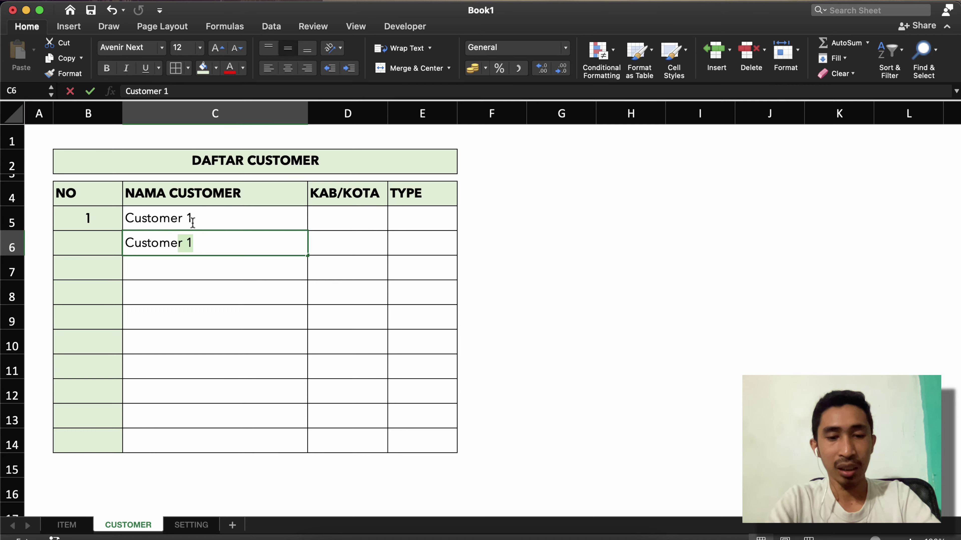
{"action": "type", "text": "r 2"}
{"action": "key", "text": "Return"}
{"action": "type", "text": "Cust"}
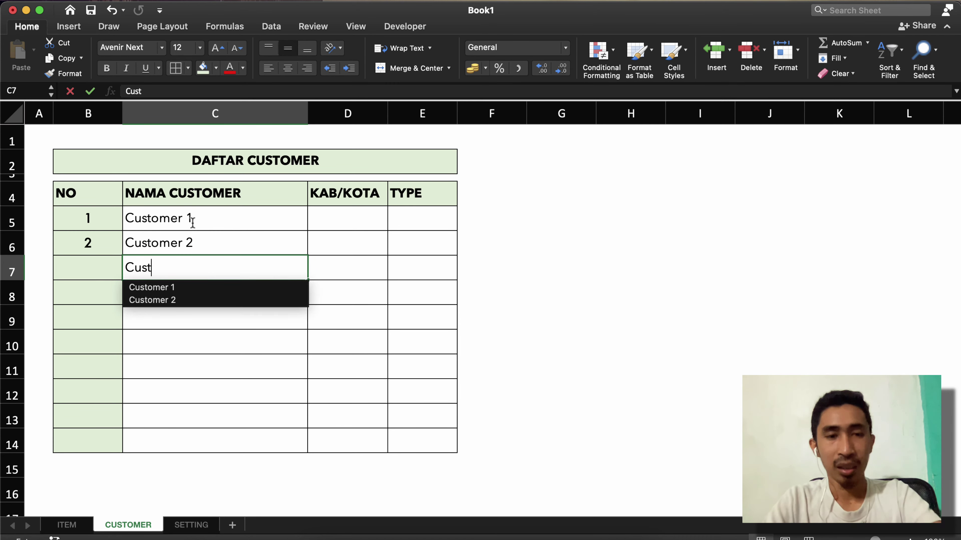
{"action": "type", "text": "omer 3"}
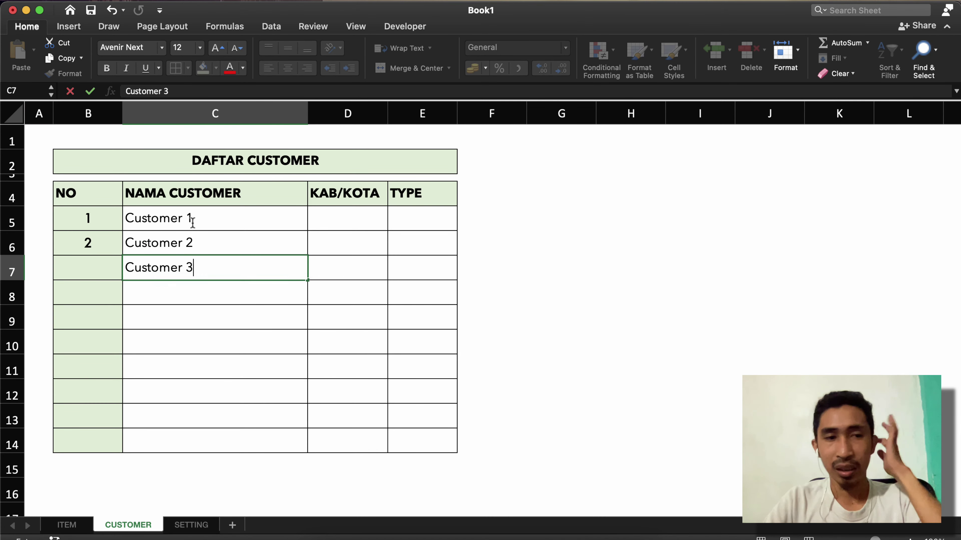
{"action": "key", "text": "Return"}
Center the NO header in B4
{"action": "left_click", "coordinate": [60, 195]}
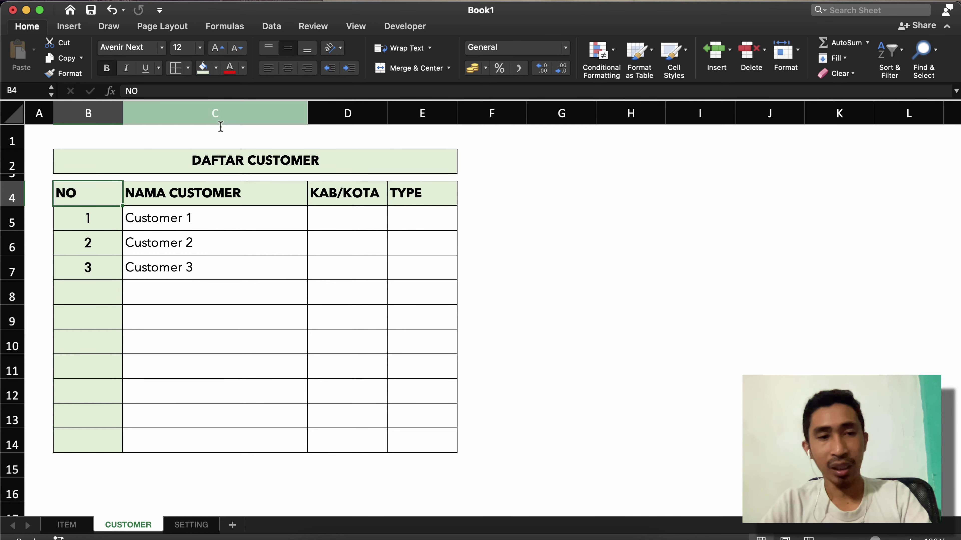
{"action": "left_click", "coordinate": [281, 72]}
{"action": "left_click", "coordinate": [212, 270]}
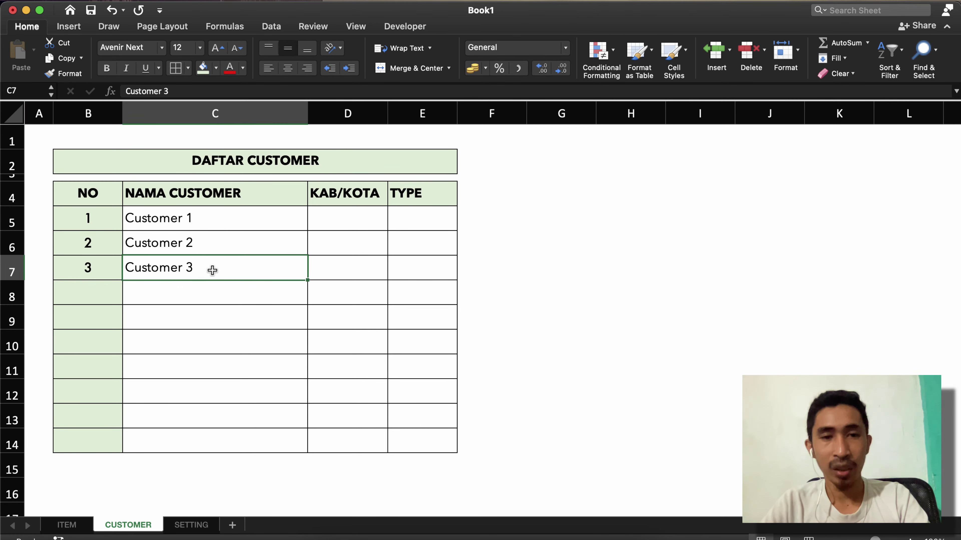
Enter the KAB/KOTA values Makassar, Gowa and Pangkep in D5:D7 for the three customers
{"action": "left_click", "coordinate": [177, 293]}
{"action": "left_click", "coordinate": [337, 235]}
{"action": "left_click", "coordinate": [345, 211]}
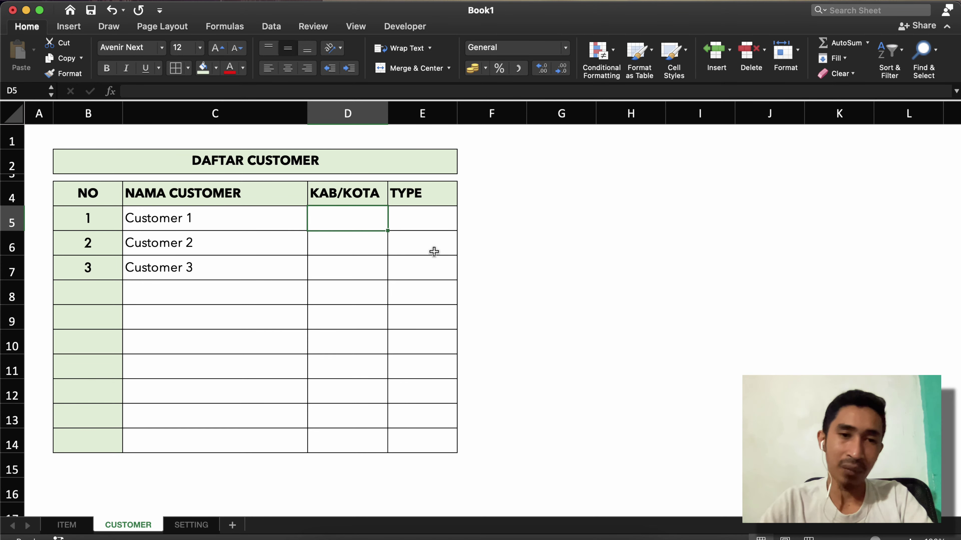
{"action": "type", "text": "M"}
{"action": "key", "text": "BackSpace"}
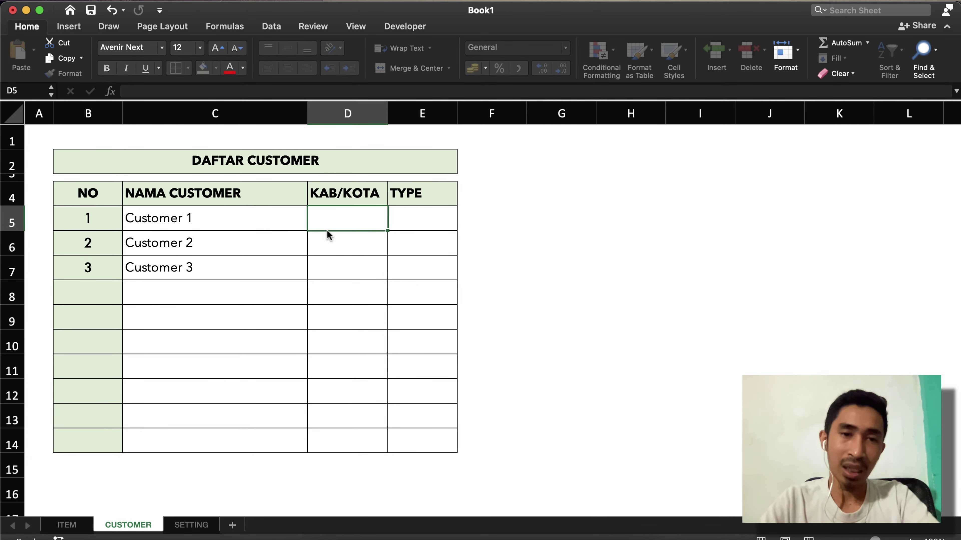
{"action": "type", "text": "Makassar"}
{"action": "key", "text": "Return"}
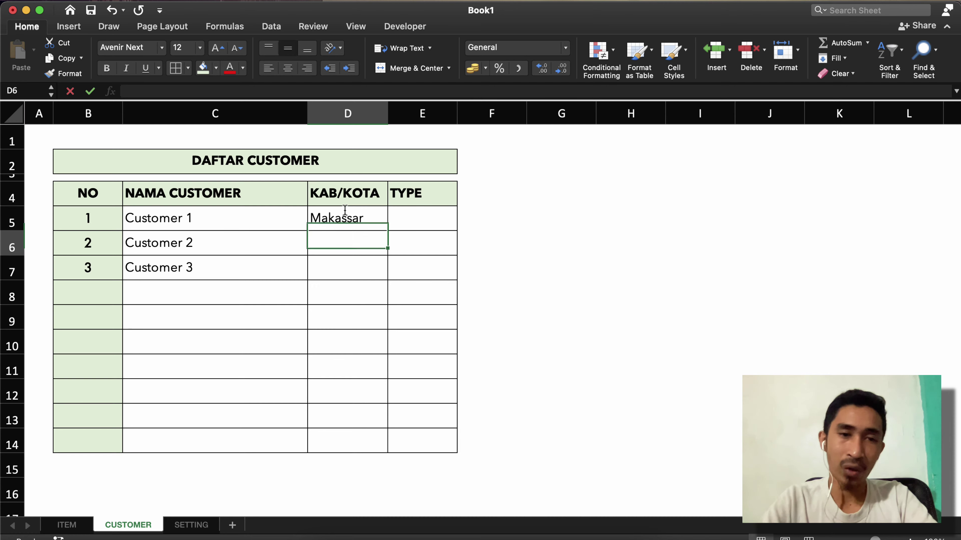
{"action": "type", "text": "Gowa"}
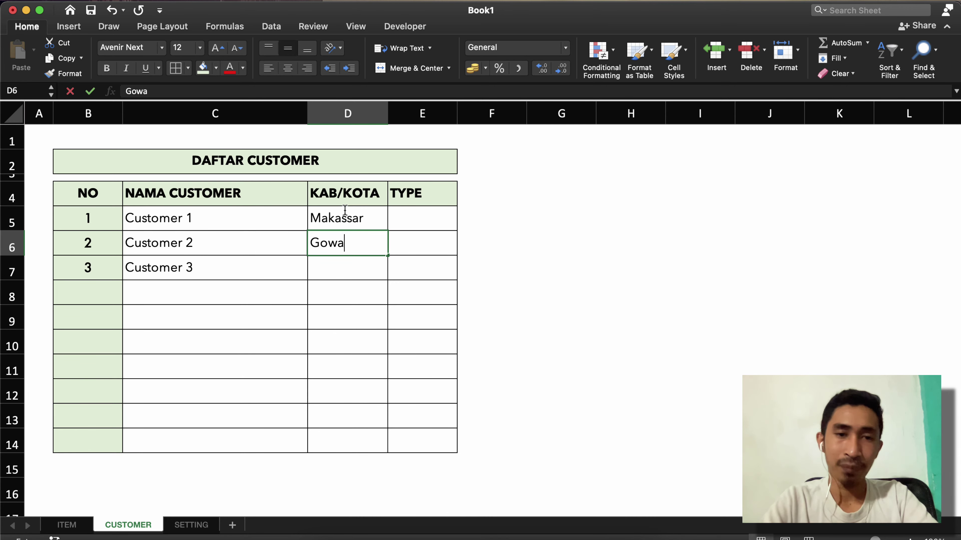
{"action": "key", "text": "Return"}
{"action": "type", "text": "Pangke["}
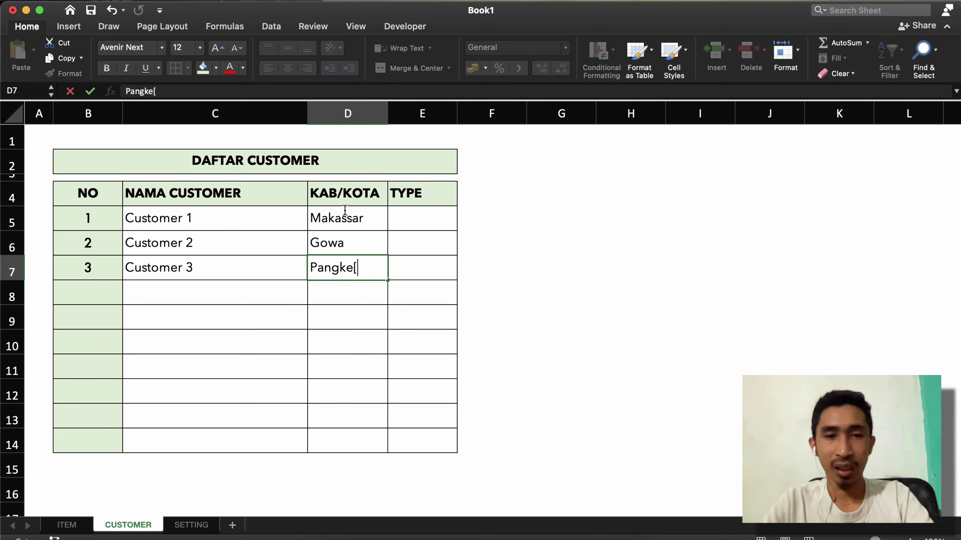
{"action": "key", "text": "BackSpace"}
{"action": "type", "text": "p"}
{"action": "key", "text": "Return"}
{"action": "left_click", "coordinate": [345, 209]}
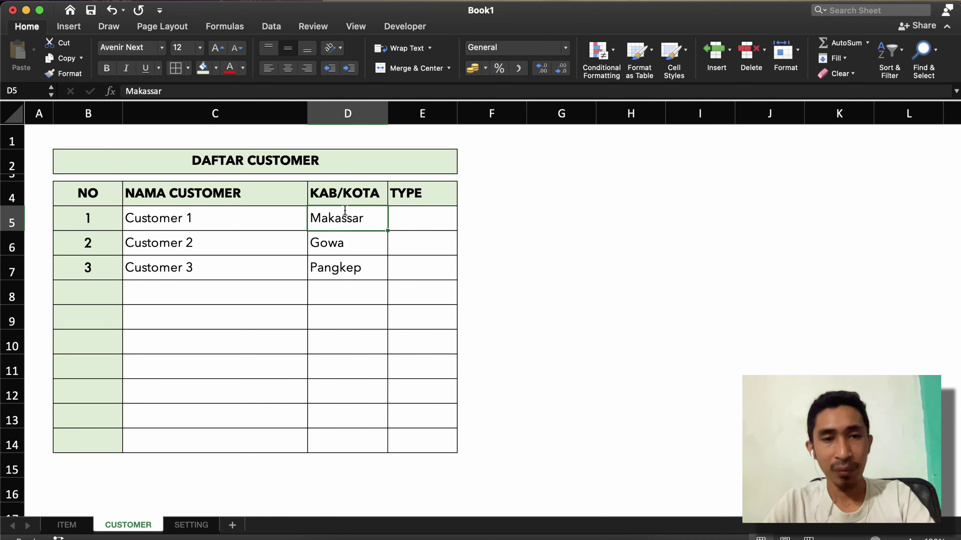
Clear the KAB/KOTA entries in D5:D8 of the customer table
{"action": "left_click", "coordinate": [348, 243]}
{"action": "left_click", "coordinate": [358, 217]}
{"action": "key", "text": "shift+Down"}
{"action": "key", "text": "shift+Down"}
{"action": "key", "text": "shift+Down"}
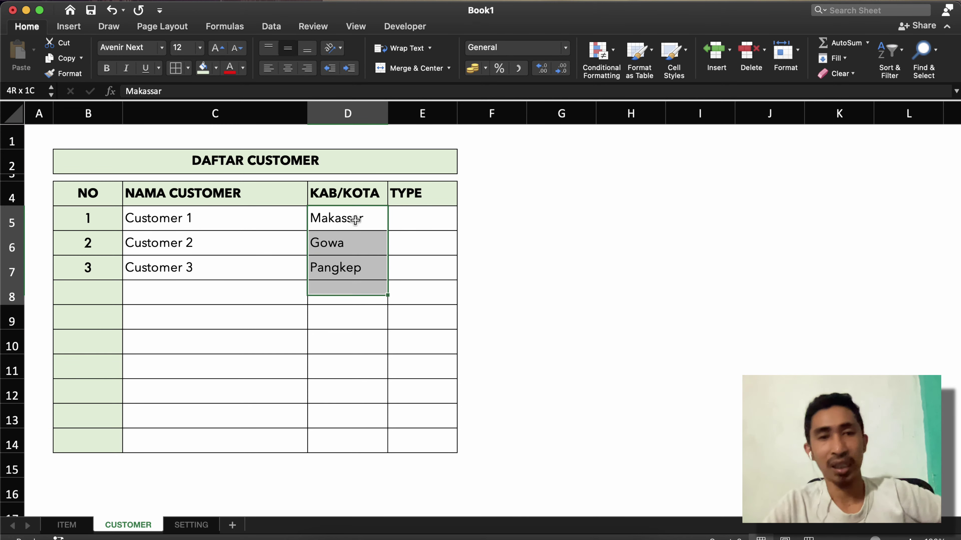
{"action": "key", "text": "Delete"}
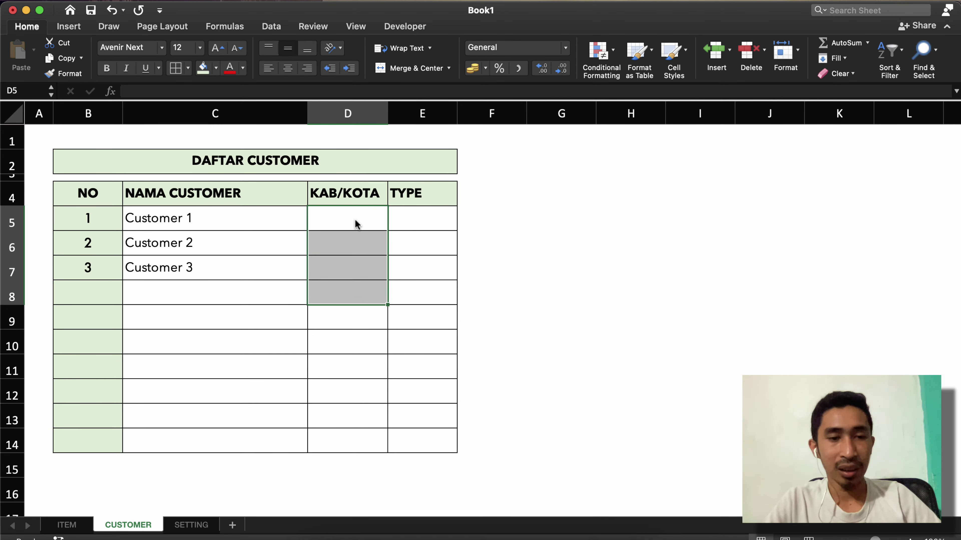
On the SETTING sheet, narrow column D to a thin spacer and enter Makassar in E1
{"action": "left_click", "coordinate": [191, 526]}
{"action": "left_click", "coordinate": [326, 141]}
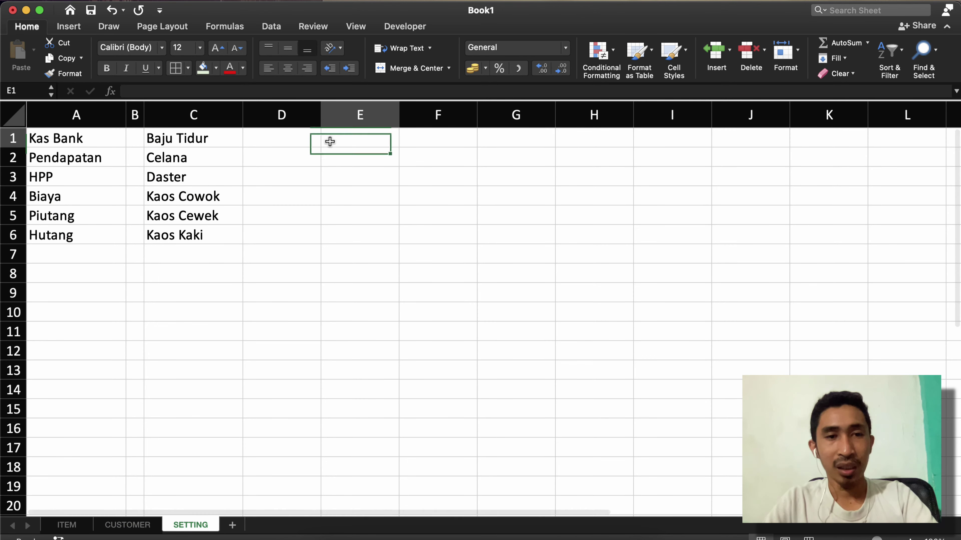
{"action": "left_click_drag", "start_coordinate": [323, 118], "coordinate": [254, 119]}
{"action": "type", "text": "Makasas"}
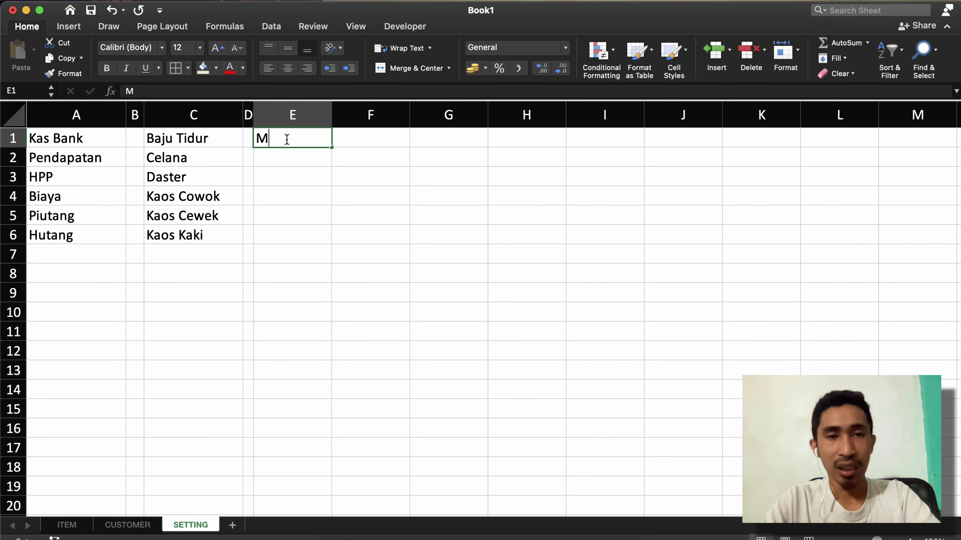
{"action": "key", "text": "BackSpace"}
{"action": "key", "text": "BackSpace"}
{"action": "type", "text": "sa"}
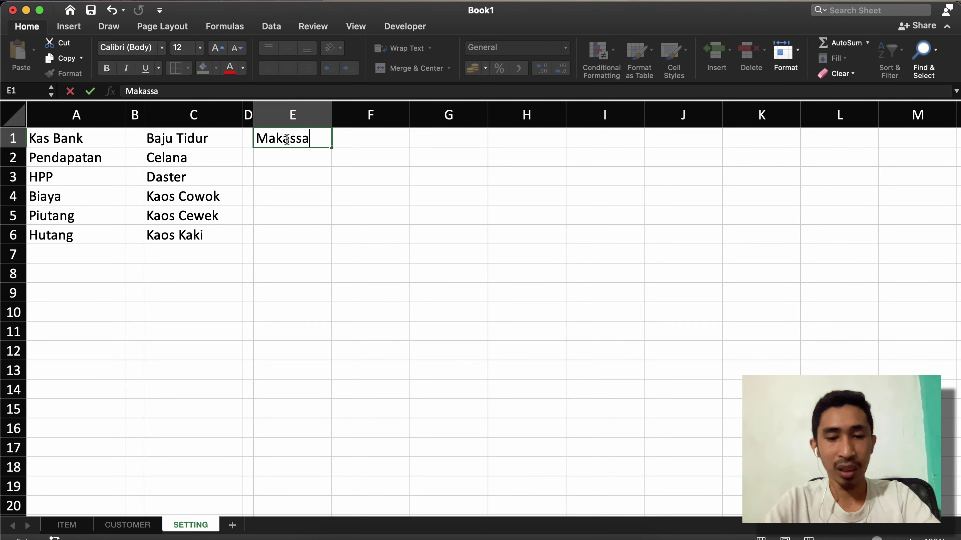
{"action": "type", "text": "r"}
{"action": "key", "text": "Return"}
Enter Pangkep, Gowa and Surabaya in E2:E4 to extend the city list
{"action": "type", "text": "P"}
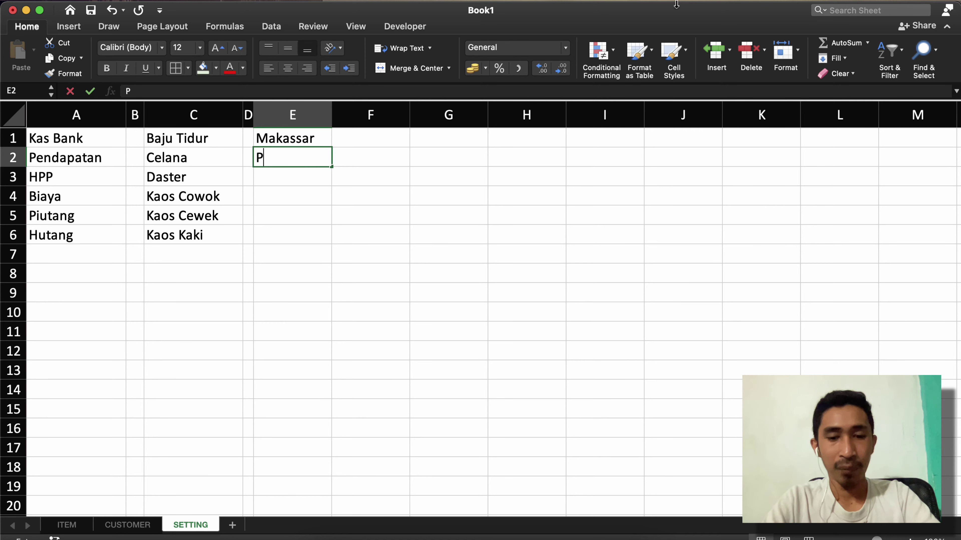
{"action": "type", "text": "angkep"}
{"action": "key", "text": "Return"}
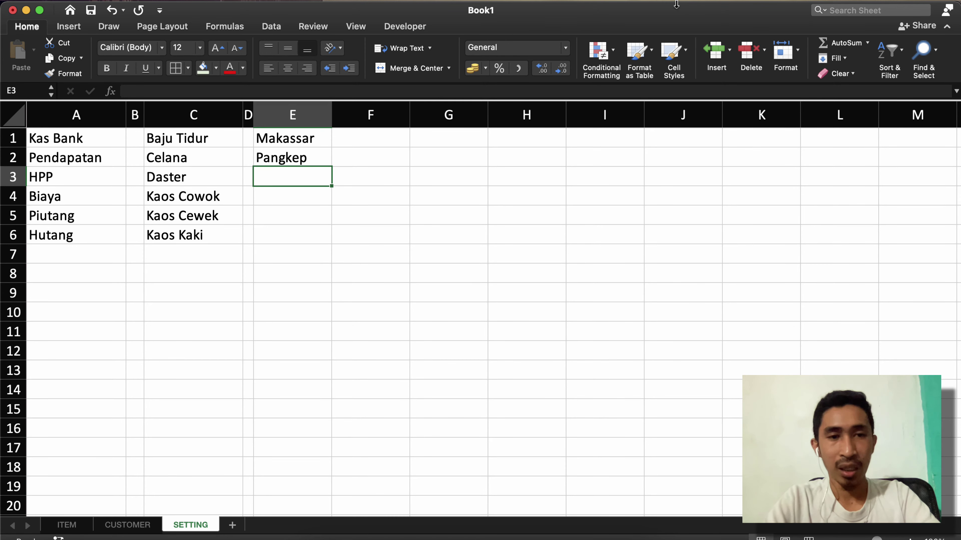
{"action": "type", "text": "Gowa"}
{"action": "key", "text": "Return"}
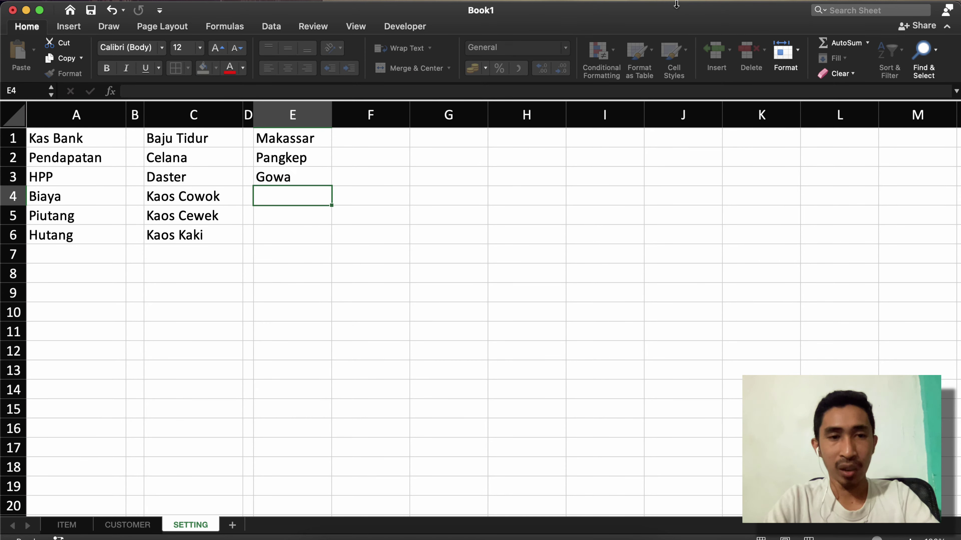
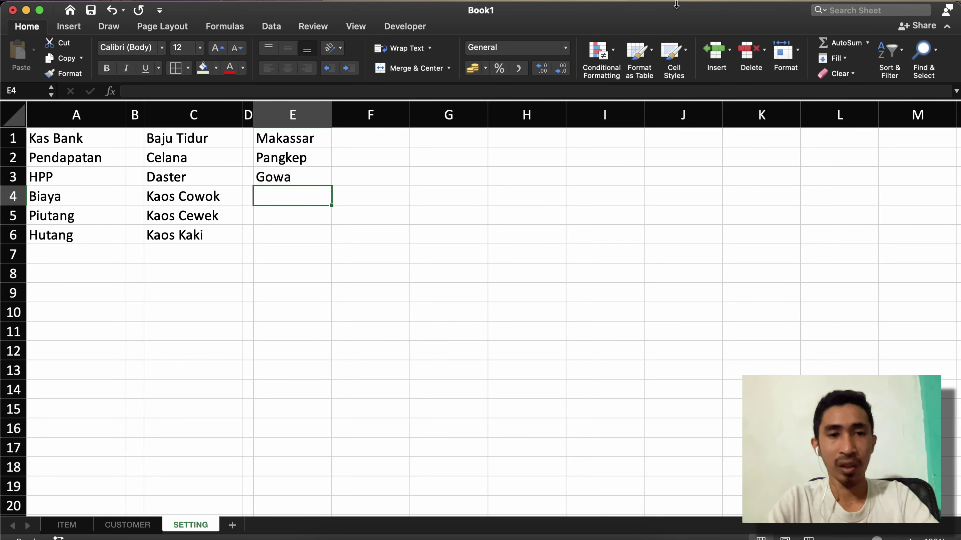
{"action": "type", "text": "Surabaya"}
{"action": "key", "text": "Return"}
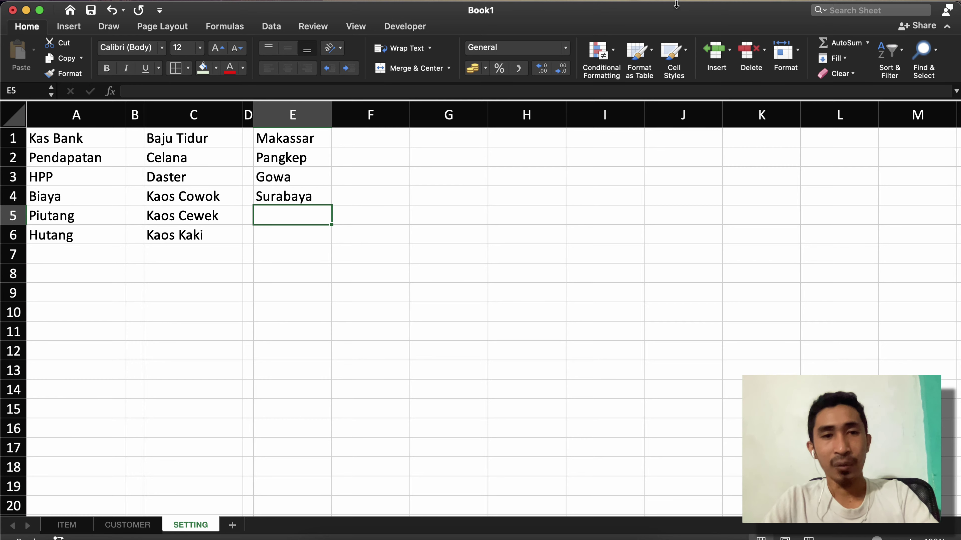
Name the whole column E of the SETTING sheet sett_kota and check it in the list of defined names
{"action": "left_click", "coordinate": [275, 110]}
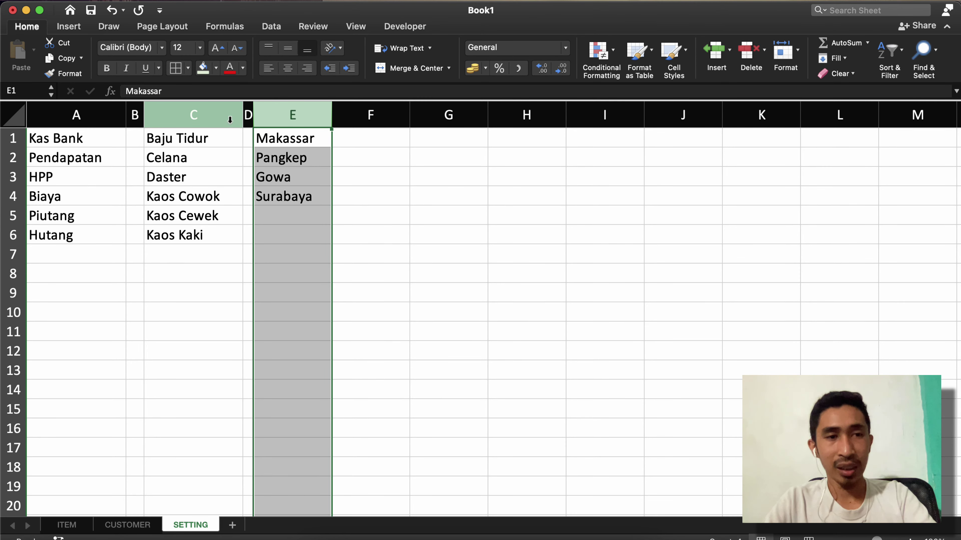
{"action": "left_click", "coordinate": [21, 93]}
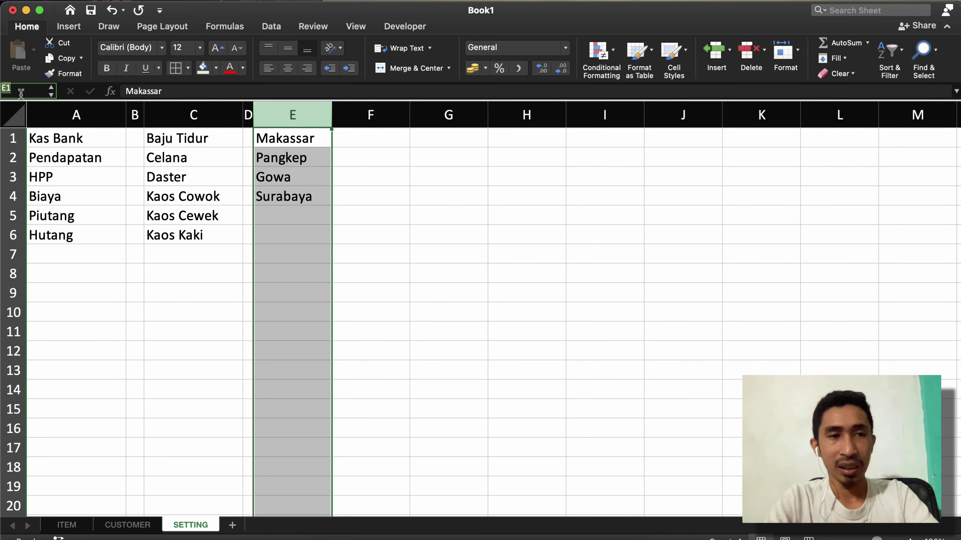
{"action": "type", "text": "stt"}
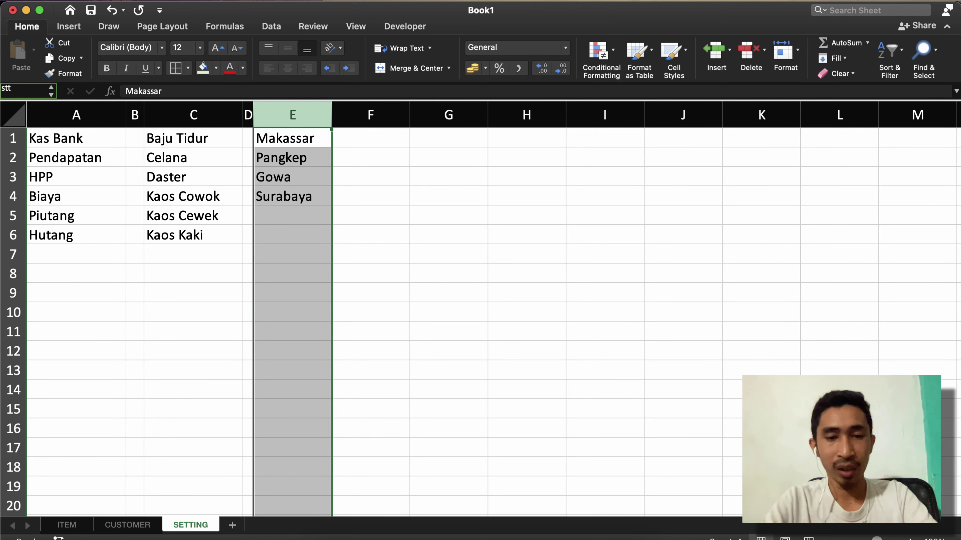
{"action": "type", "text": "_typeproduk"}
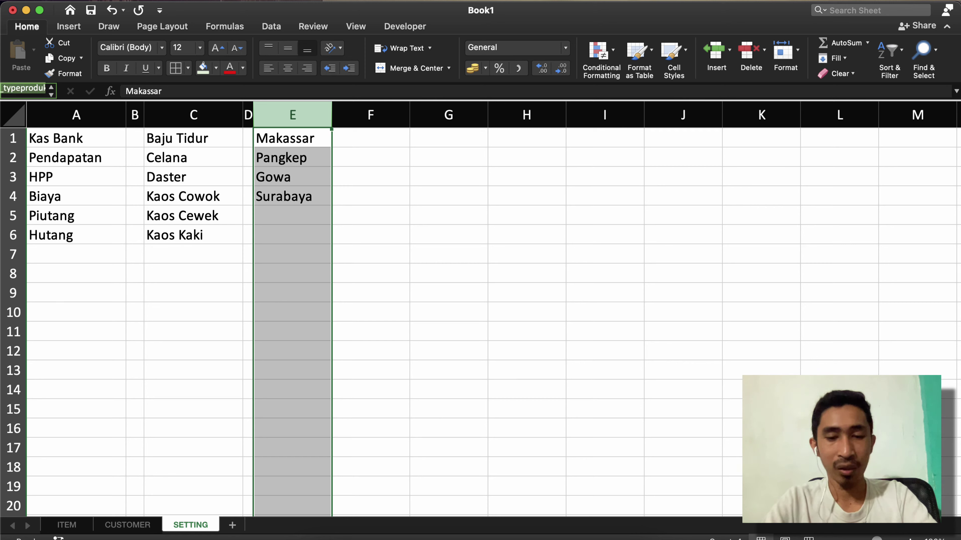
{"action": "key", "text": "Return"}
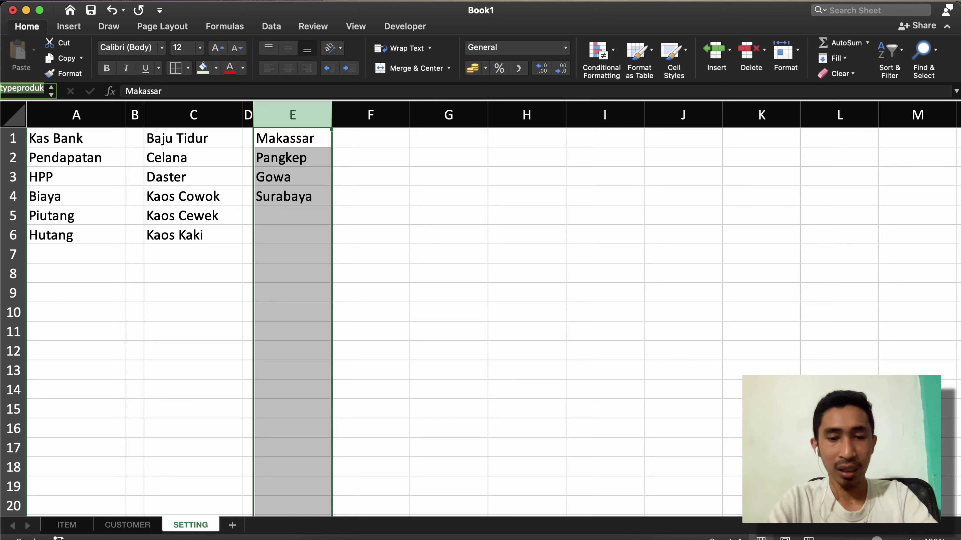
{"action": "type", "text": "sett_akota"}
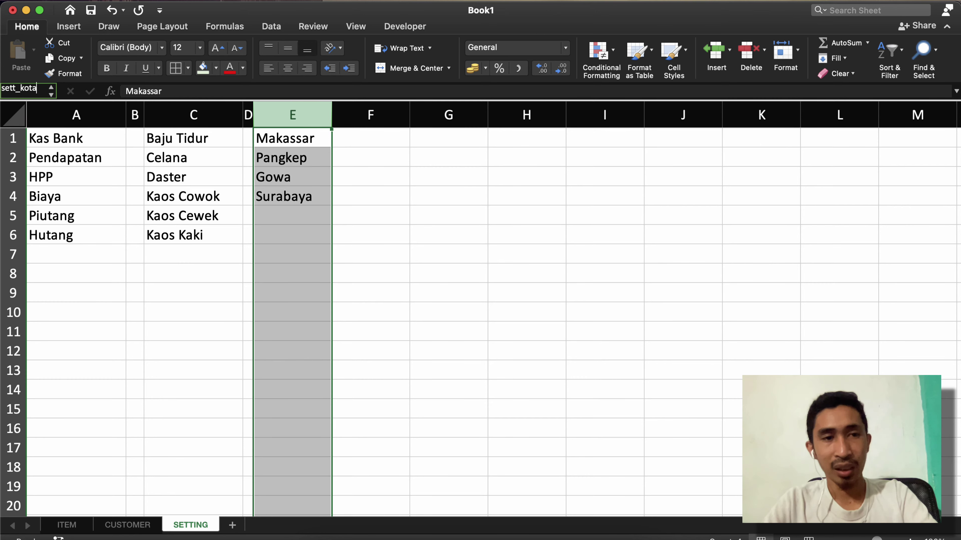
{"action": "key", "text": "Return"}
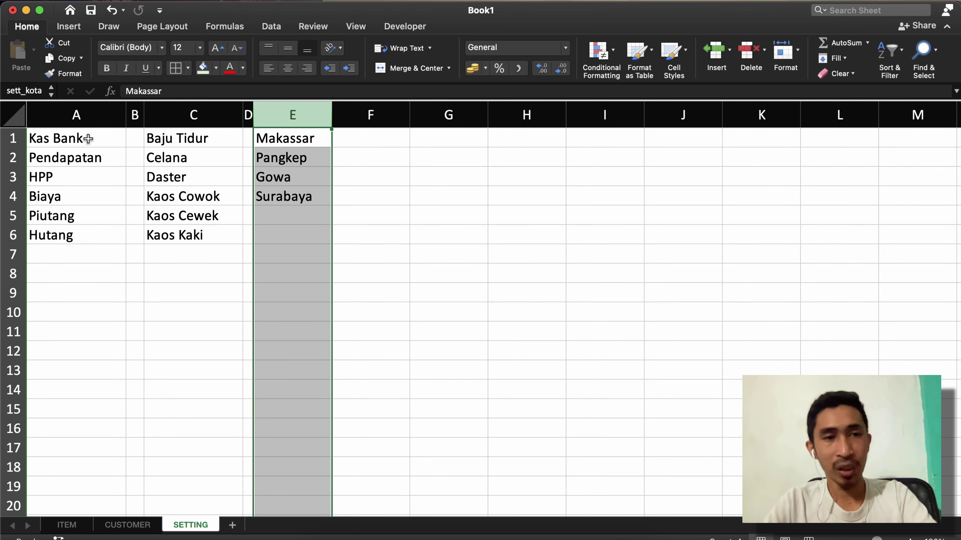
{"action": "left_click", "coordinate": [122, 171]}
{"action": "left_click", "coordinate": [55, 90]}
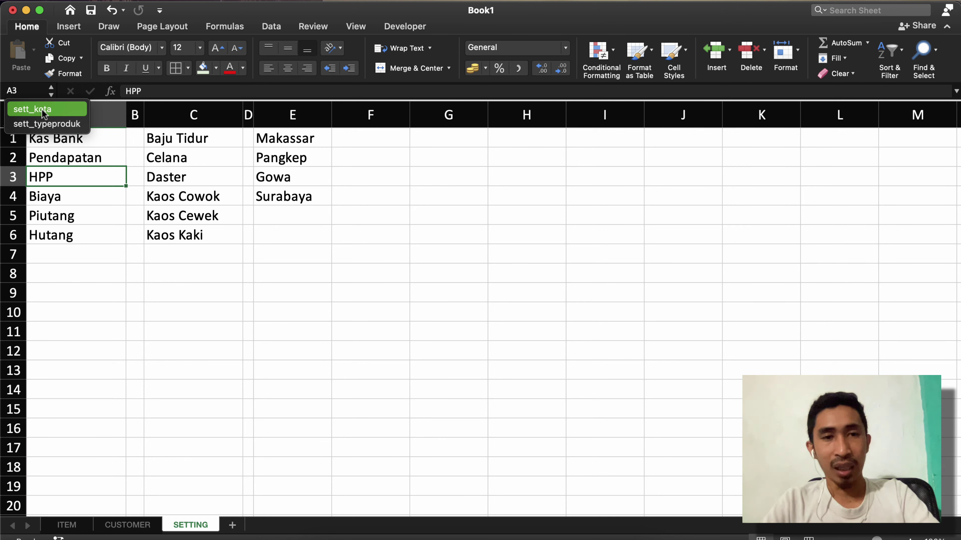
{"action": "left_click", "coordinate": [127, 174]}
{"action": "left_click", "coordinate": [296, 174]}
{"action": "left_click", "coordinate": [286, 123]}
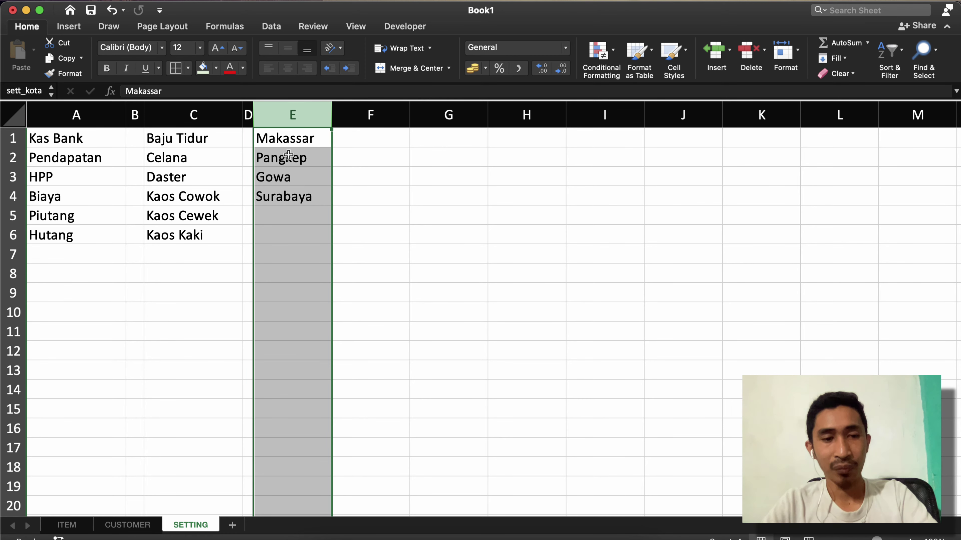
On the CUSTOMER sheet, start a data validation for D5 that allows values from a List
{"action": "left_click", "coordinate": [138, 525]}
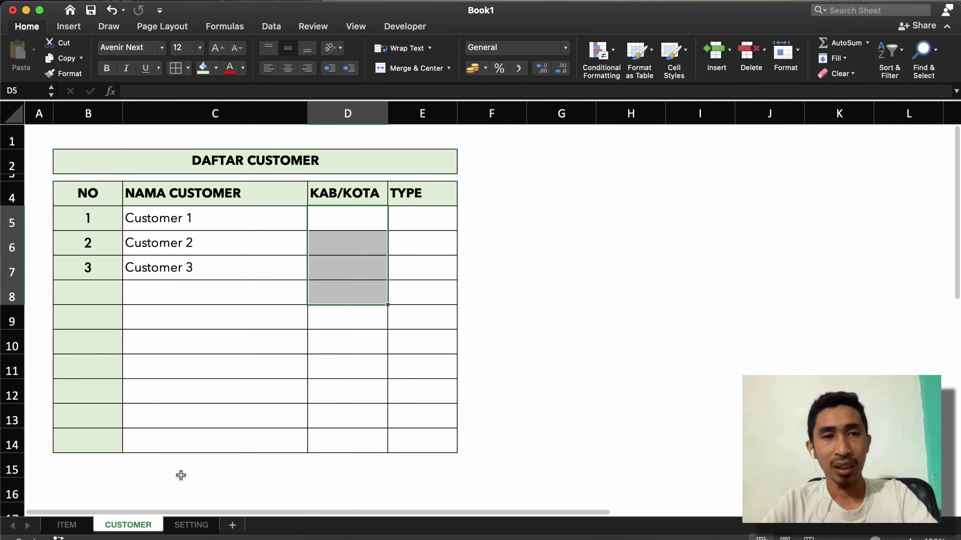
{"action": "left_click", "coordinate": [348, 224]}
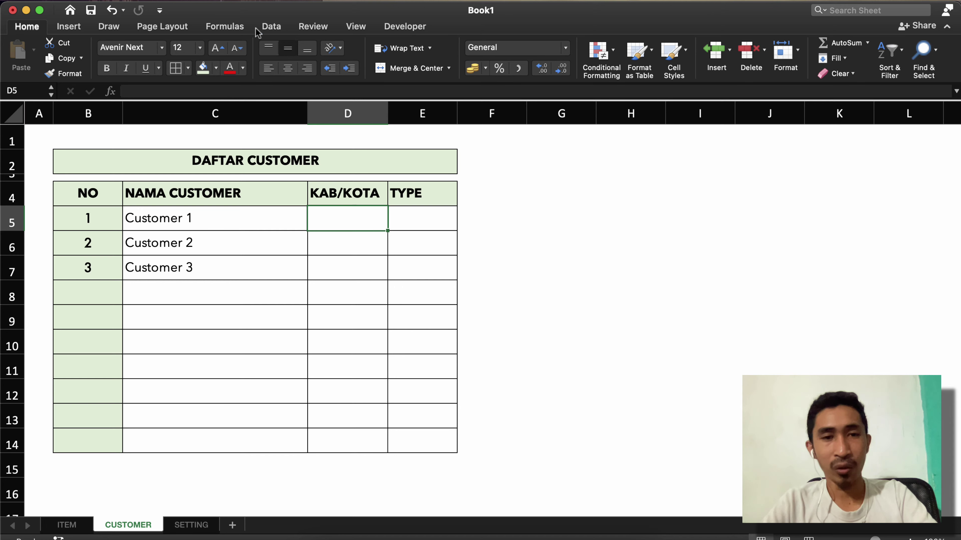
{"action": "left_click", "coordinate": [277, 26]}
{"action": "left_click", "coordinate": [354, 237]}
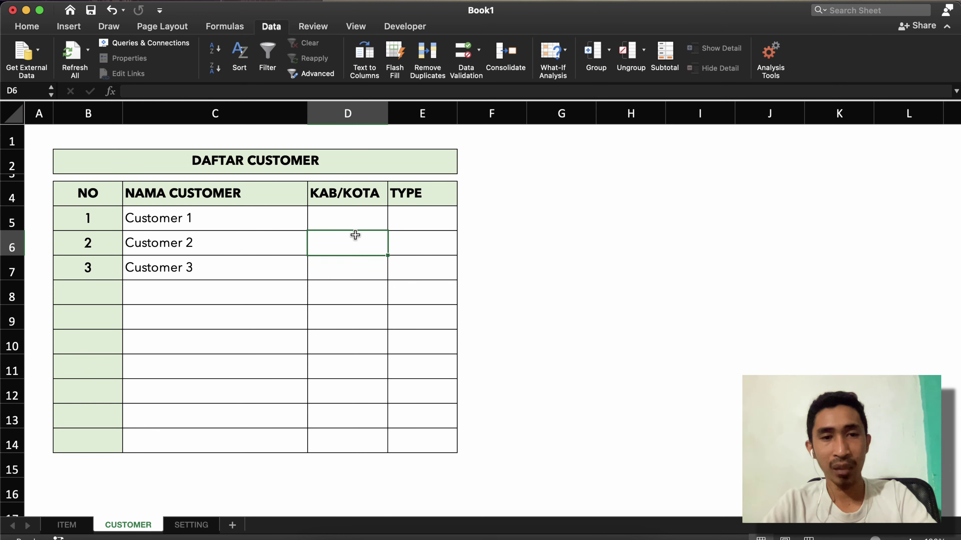
{"action": "left_click", "coordinate": [353, 221]}
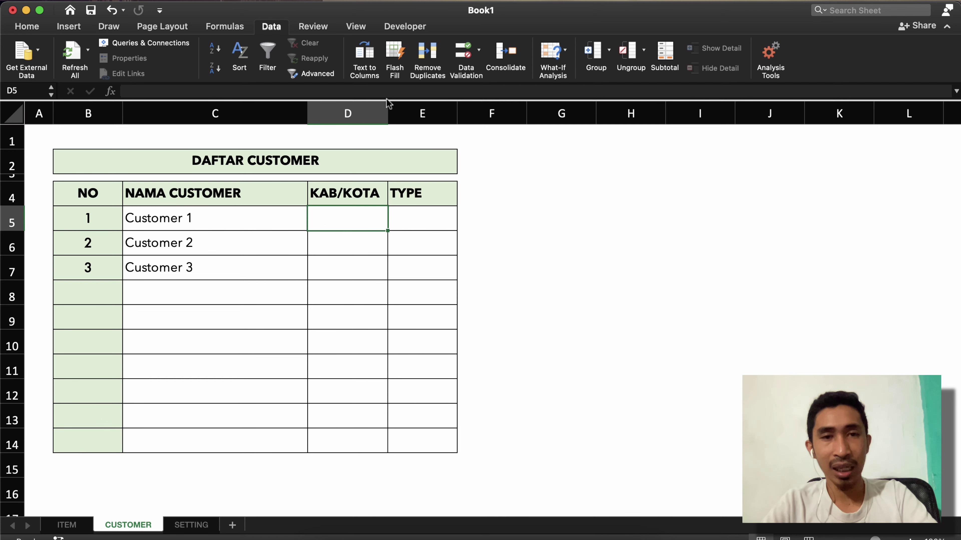
{"action": "left_click", "coordinate": [460, 54]}
{"action": "left_click", "coordinate": [410, 163]}
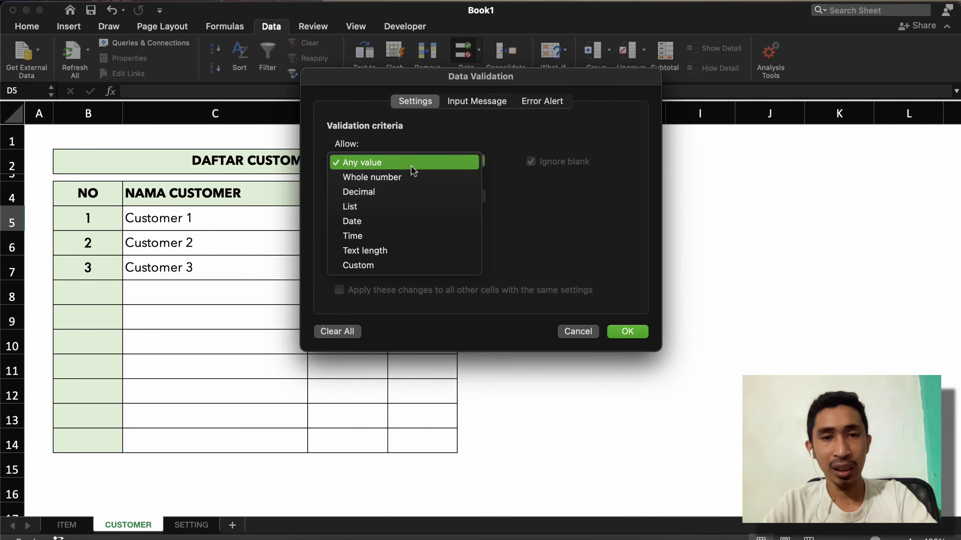
{"action": "left_click", "coordinate": [411, 165]}
{"action": "left_click_drag", "start_coordinate": [387, 82], "coordinate": [556, 74]}
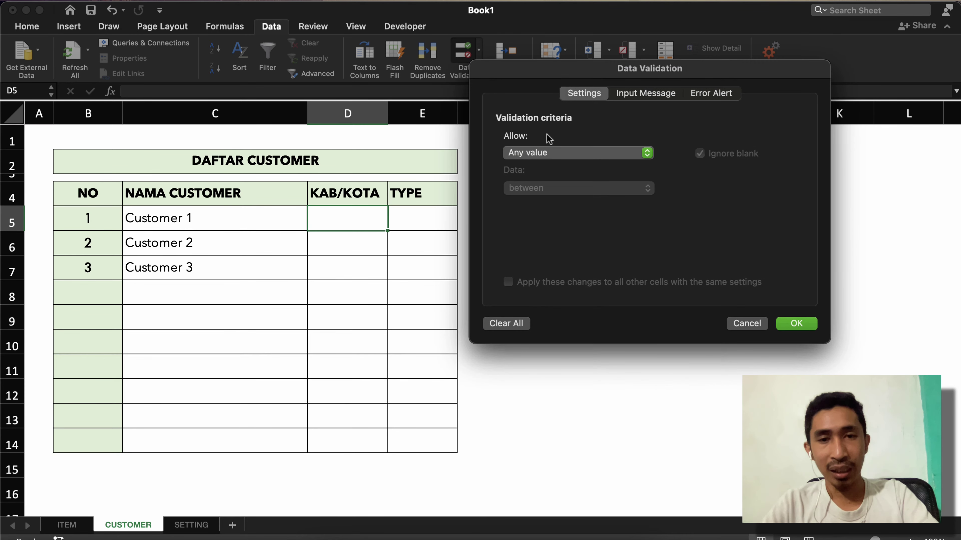
{"action": "left_click", "coordinate": [545, 151]}
{"action": "left_click", "coordinate": [527, 196]}
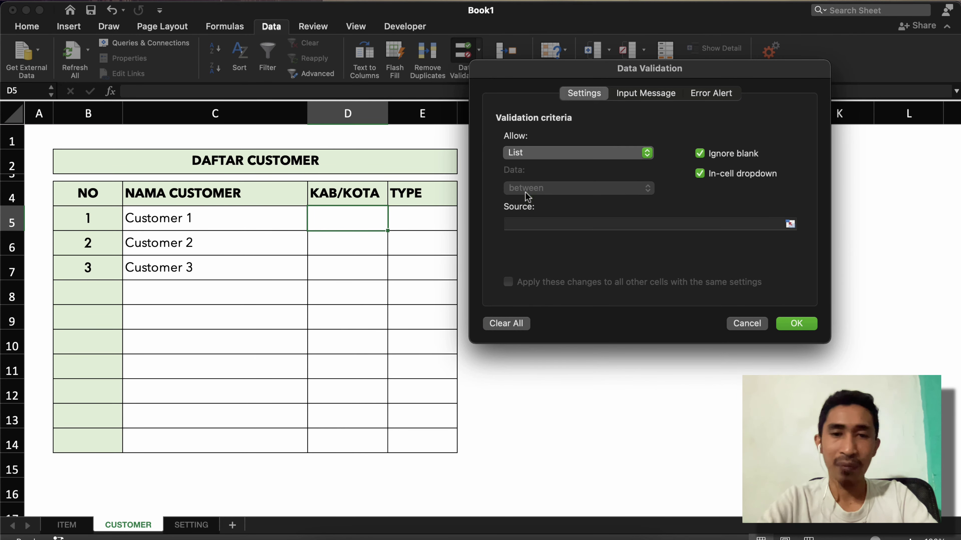
Apply =sett_kota as the validation list source and choose Makassar for Customer 1 in D5
{"action": "left_click", "coordinate": [539, 222]}
{"action": "type", "text": "="}
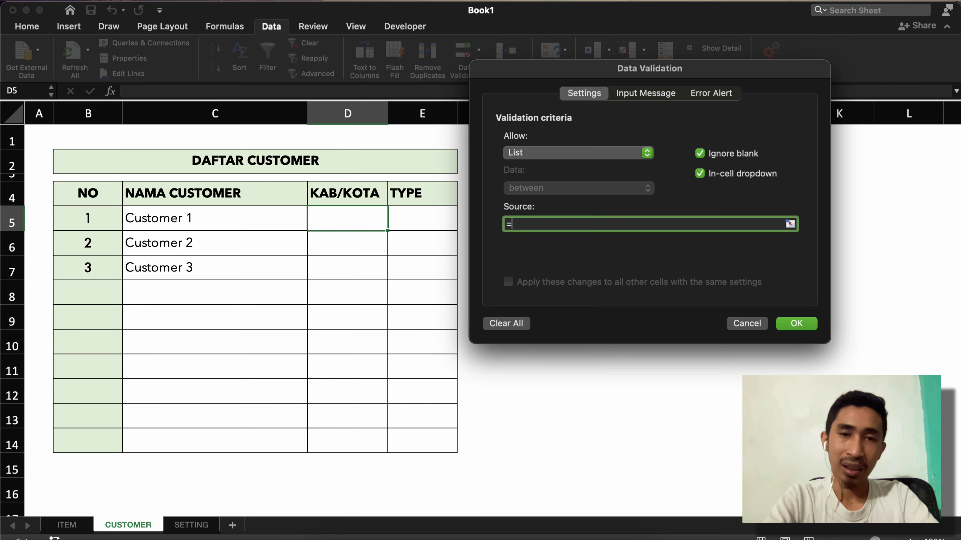
{"action": "type", "text": "sett"}
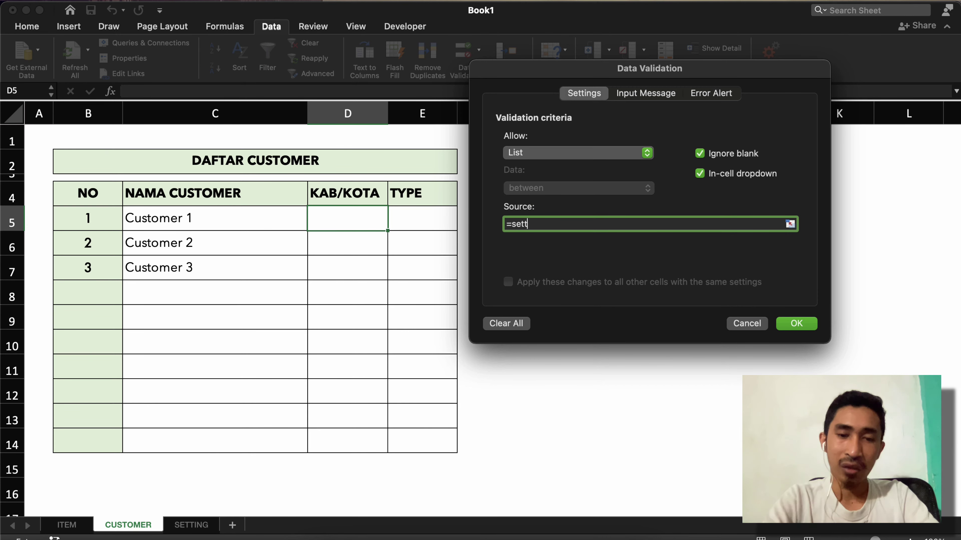
{"action": "type", "text": "_kota"}
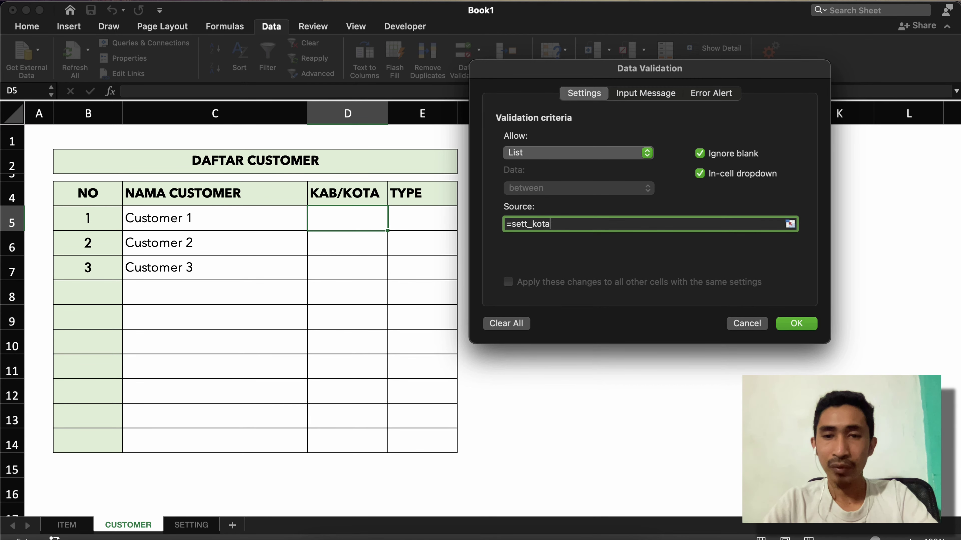
{"action": "left_click", "coordinate": [796, 324]}
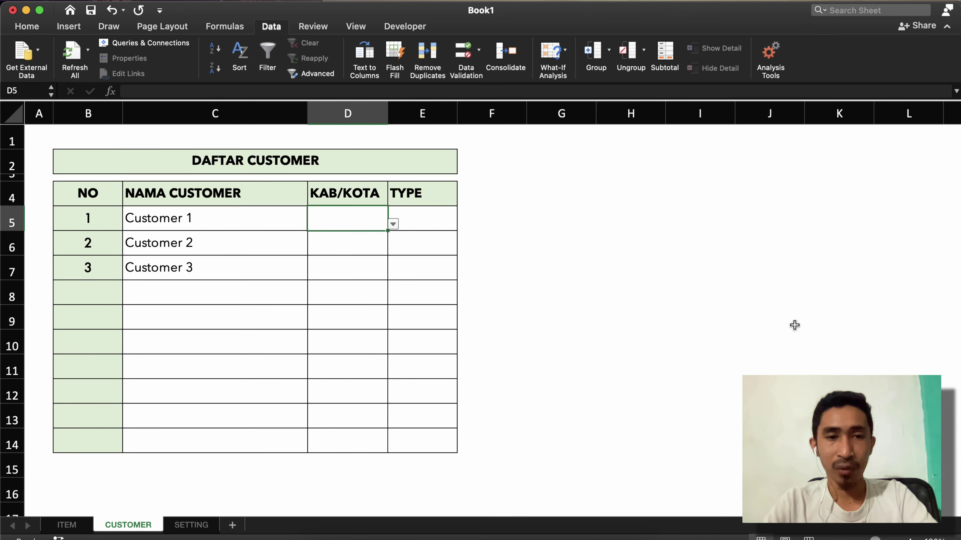
{"action": "left_click", "coordinate": [393, 224]}
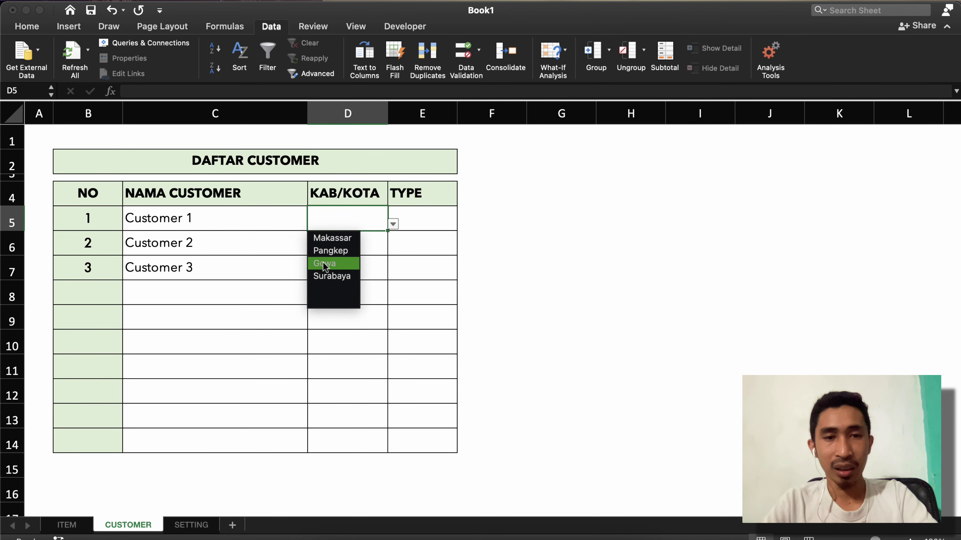
{"action": "left_click", "coordinate": [328, 238]}
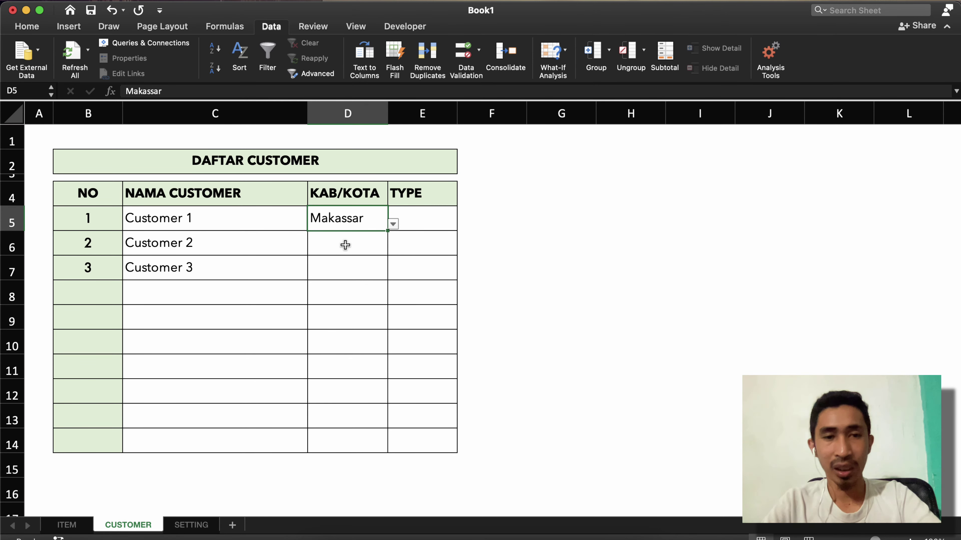
Copy D5 with its dropdown to D6:D14 and clear the pasted values from those cells
{"action": "key", "text": "super+c"}
{"action": "key", "text": "Down"}
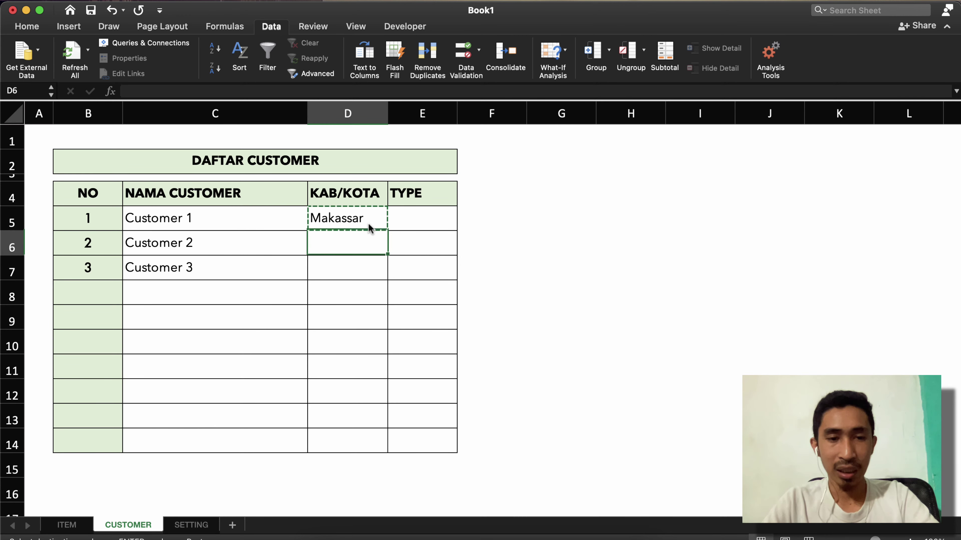
{"action": "key", "text": "shift+Down"}
{"action": "key", "text": "shift+Down"}
{"action": "key", "text": "shift+Down"}
{"action": "key", "text": "shift+Down"}
{"action": "key", "text": "shift+Down"}
{"action": "key", "text": "shift+Down"}
{"action": "key", "text": "shift+Down"}
{"action": "key", "text": "shift+Down"}
{"action": "key", "text": "shift+Down"}
{"action": "key", "text": "shift+Up"}
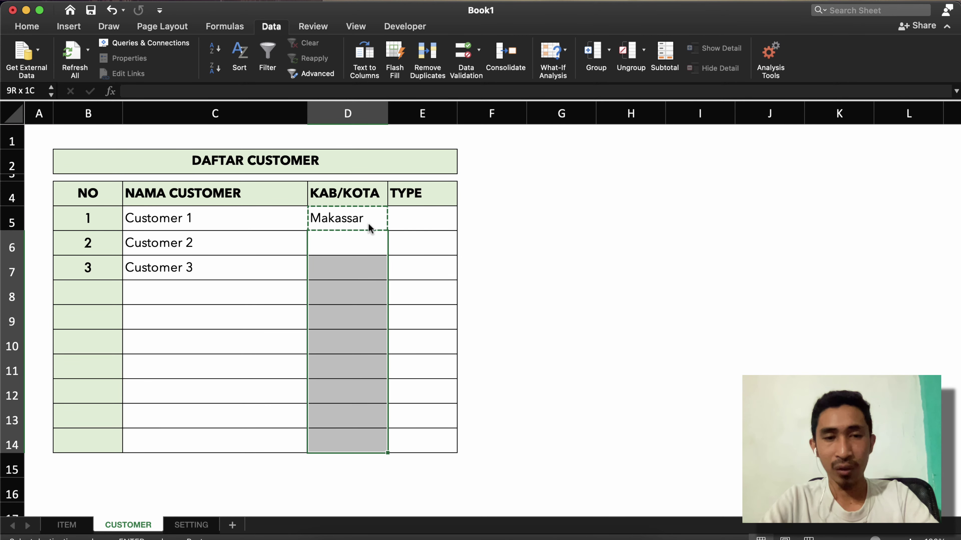
{"action": "key", "text": "super+v"}
{"action": "key", "text": "Delete"}
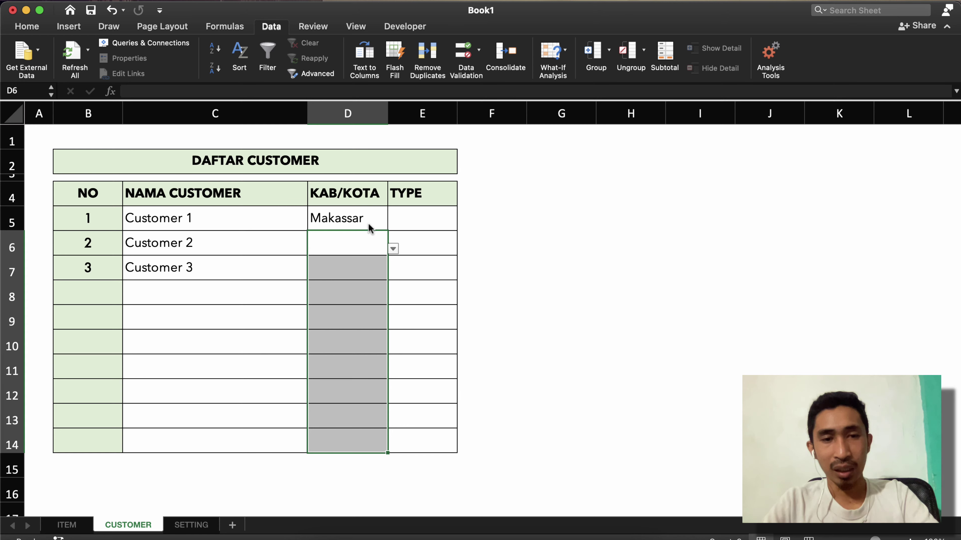
Choose Pangkep as KAB/KOTA for Customer 2 and Makassar for Customer 3 from the cells' dropdowns
{"action": "left_click", "coordinate": [373, 241]}
{"action": "left_click", "coordinate": [393, 248]}
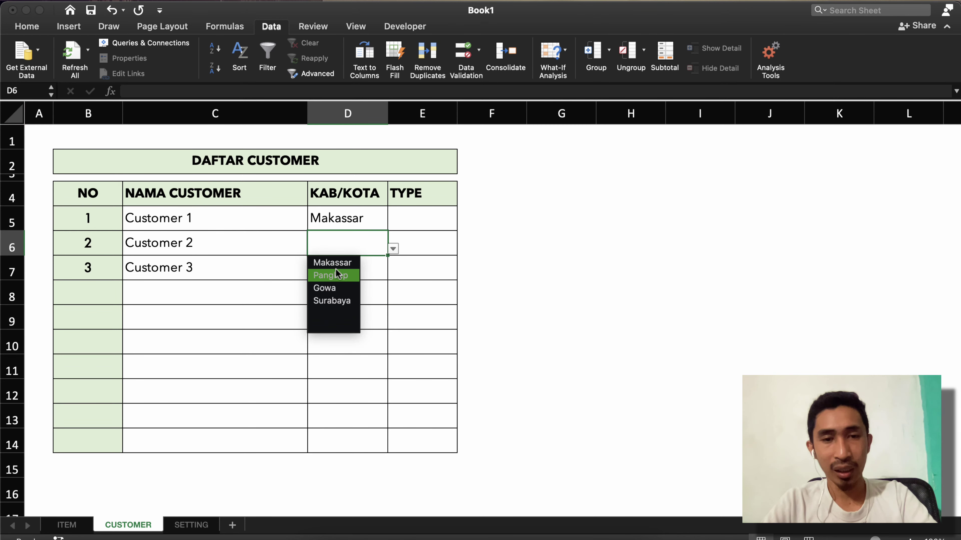
{"action": "left_click", "coordinate": [341, 276]}
{"action": "left_click", "coordinate": [346, 269]}
{"action": "left_click", "coordinate": [394, 273]}
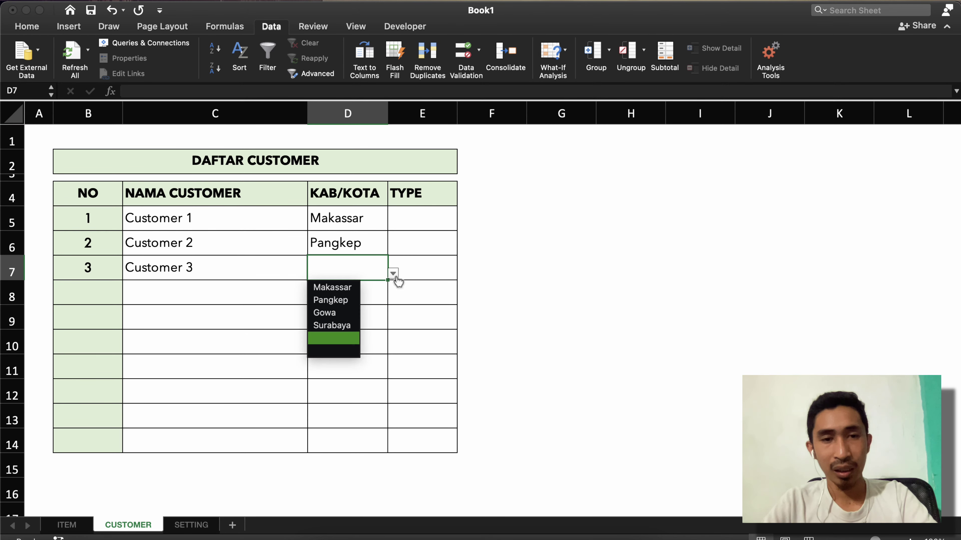
{"action": "left_click", "coordinate": [333, 288]}
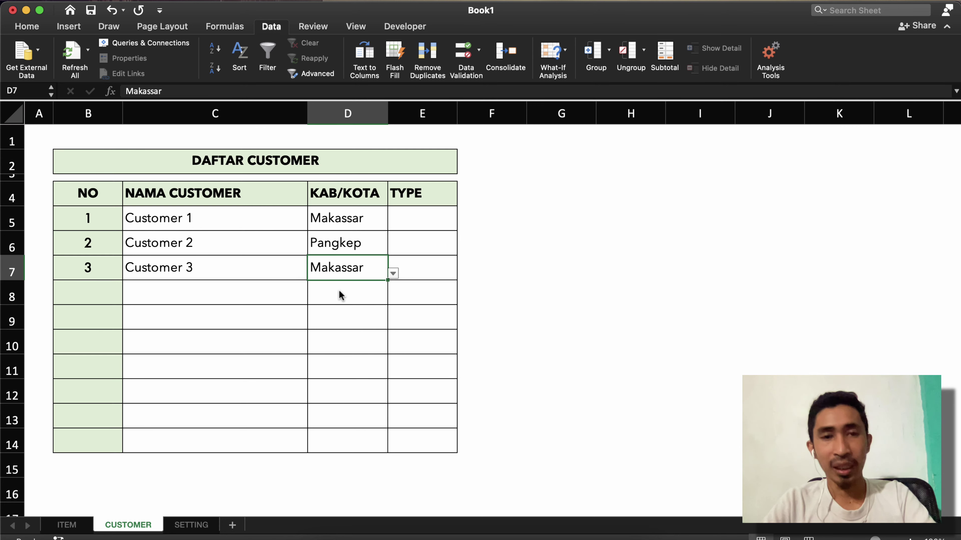
{"action": "left_click", "coordinate": [409, 247]}
{"action": "left_click", "coordinate": [413, 221]}
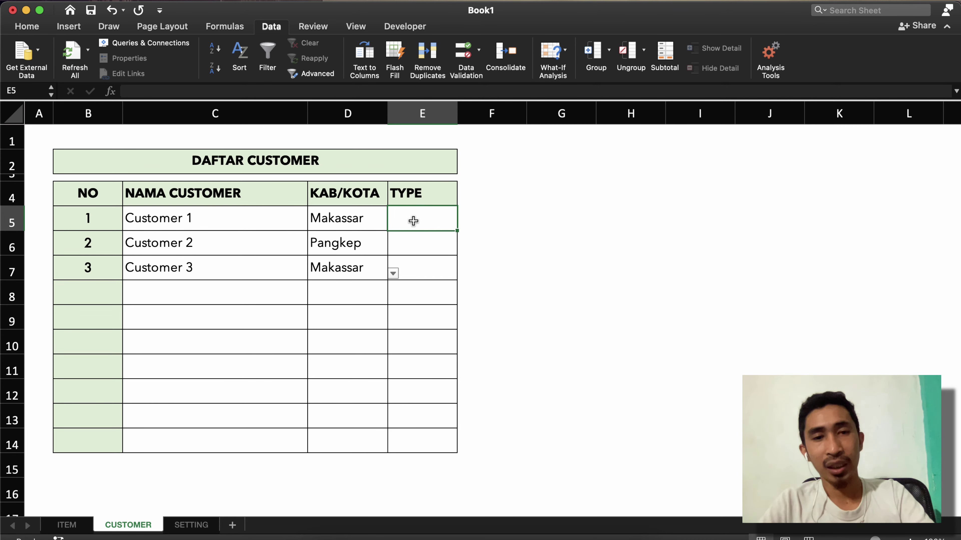
{"action": "left_click", "coordinate": [416, 248]}
{"action": "left_click", "coordinate": [418, 221]}
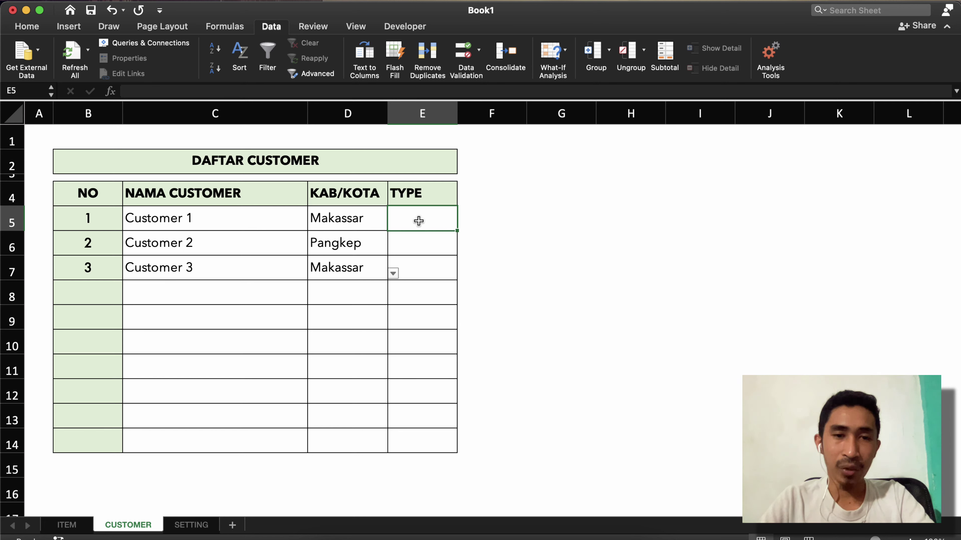
{"action": "left_click", "coordinate": [357, 222]}
{"action": "left_click", "coordinate": [413, 217]}
{"action": "left_click", "coordinate": [357, 224]}
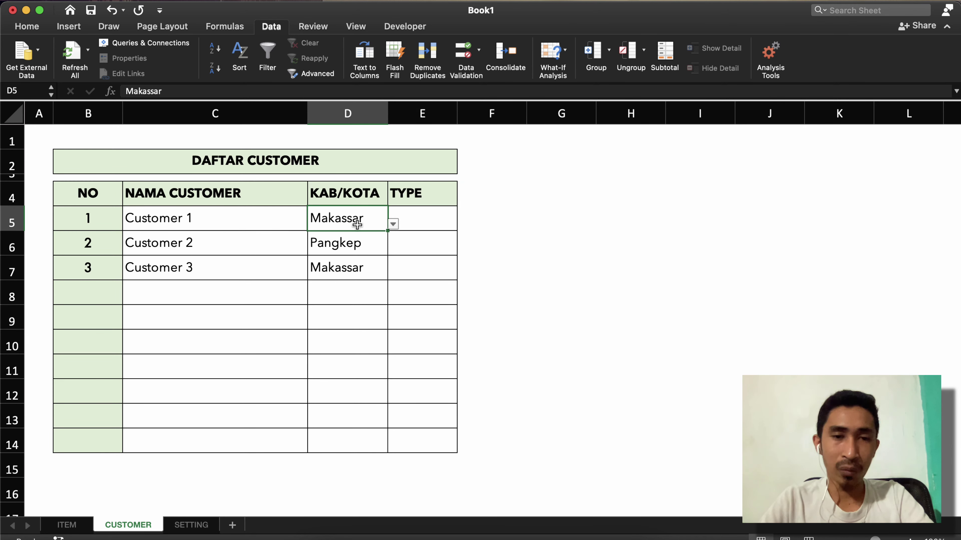
{"action": "left_click", "coordinate": [409, 223]}
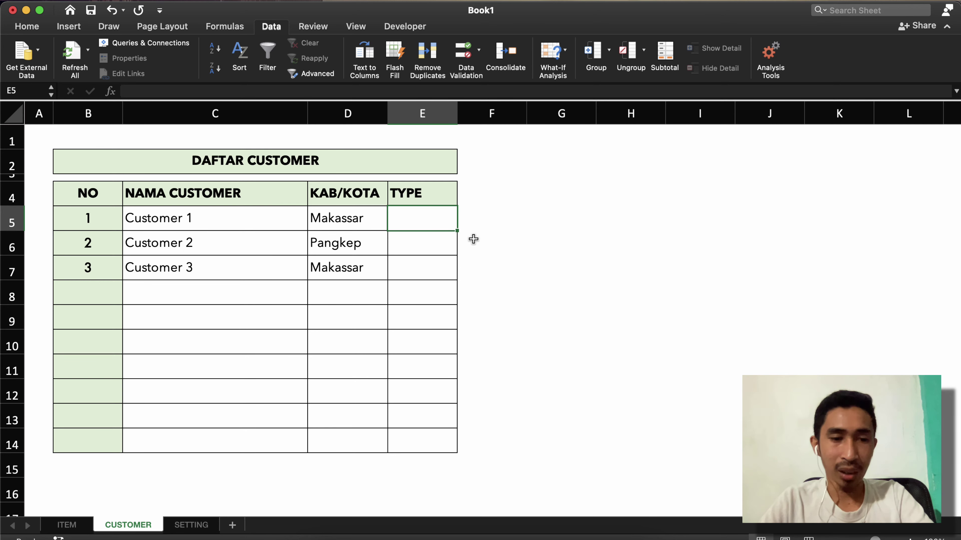
On the SETTING sheet, narrow column F as a spacer and enter Umum in G1
{"action": "left_click", "coordinate": [186, 528]}
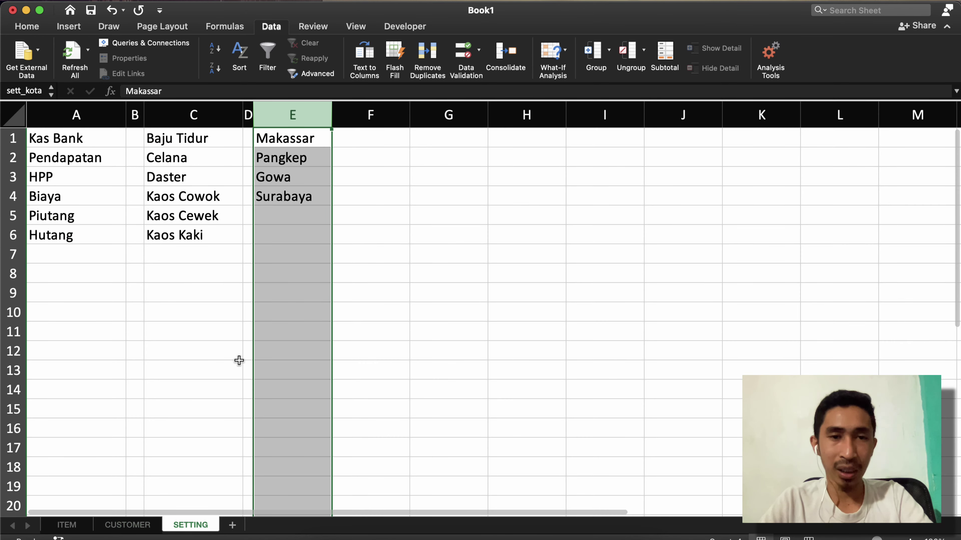
{"action": "left_click", "coordinate": [366, 231]}
{"action": "left_click_drag", "start_coordinate": [409, 115], "coordinate": [349, 114]}
{"action": "left_click", "coordinate": [369, 138]}
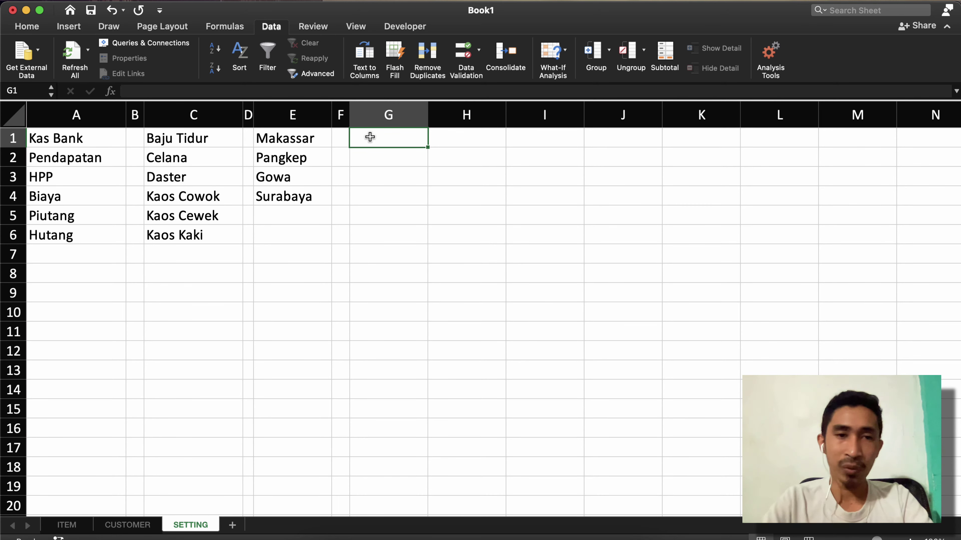
{"action": "type", "text": "Umum"}
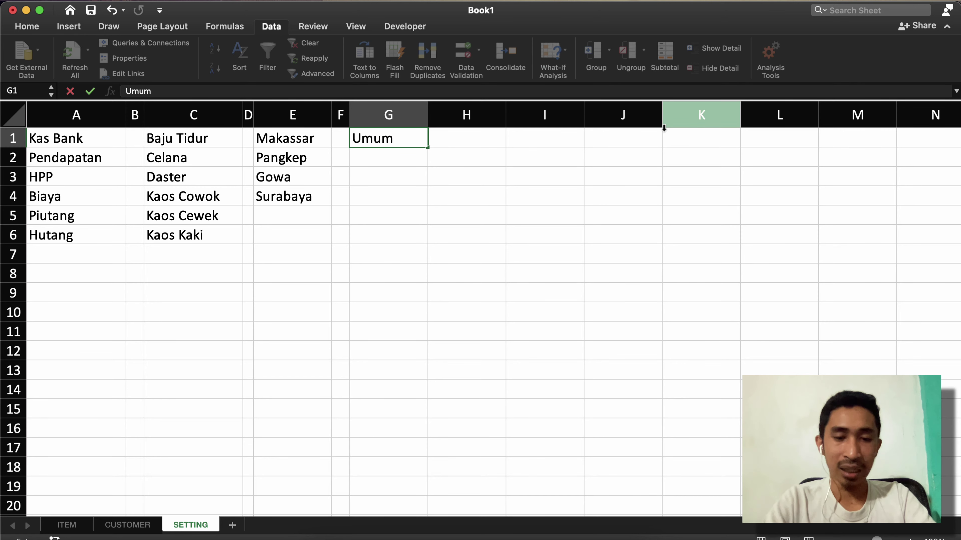
{"action": "key", "text": "Return"}
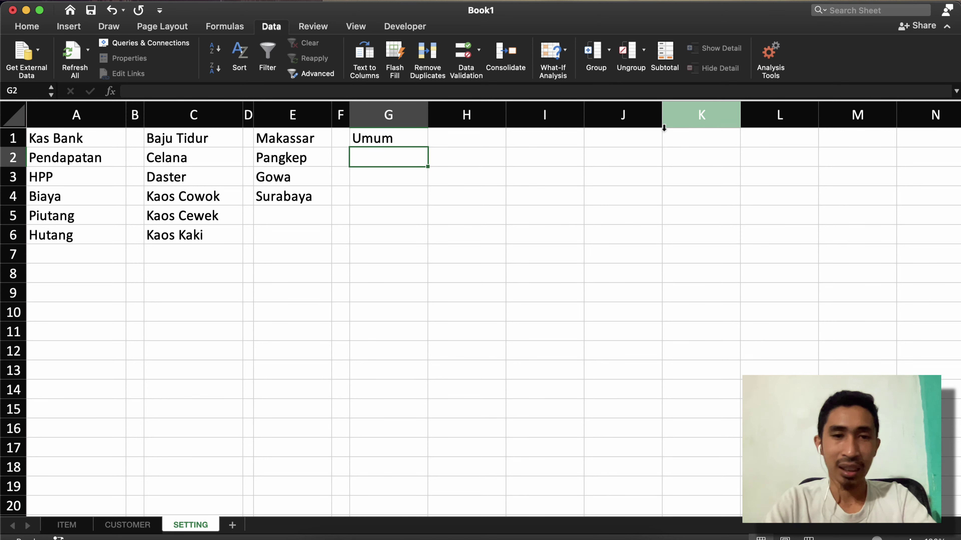
Add Reseller in G2 and Toko Pedia in G3 of the customer type list
{"action": "type", "text": "T"}
{"action": "key", "text": "BackSpace"}
{"action": "type", "text": "Resell"}
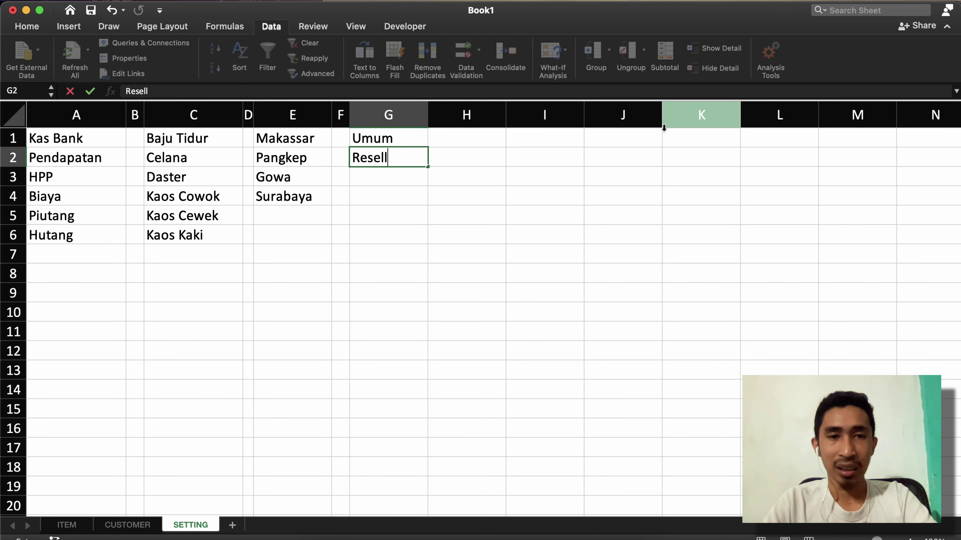
{"action": "type", "text": "er"}
{"action": "key", "text": "Return"}
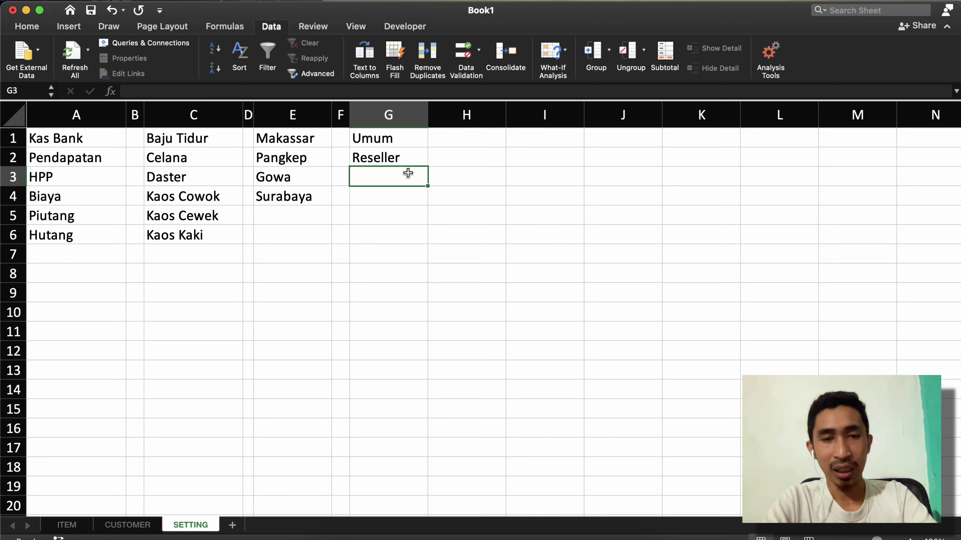
{"action": "type", "text": "To"}
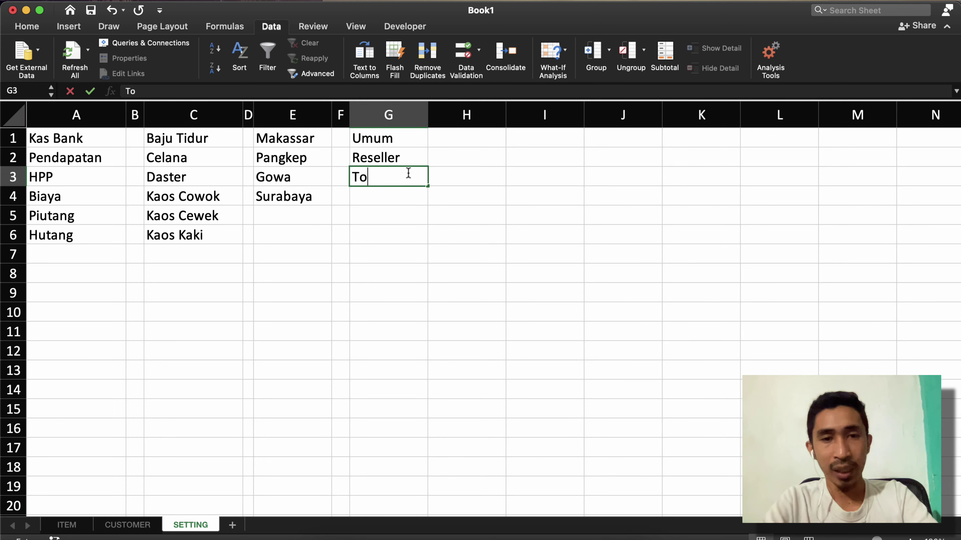
{"action": "type", "text": "ko Podia"}
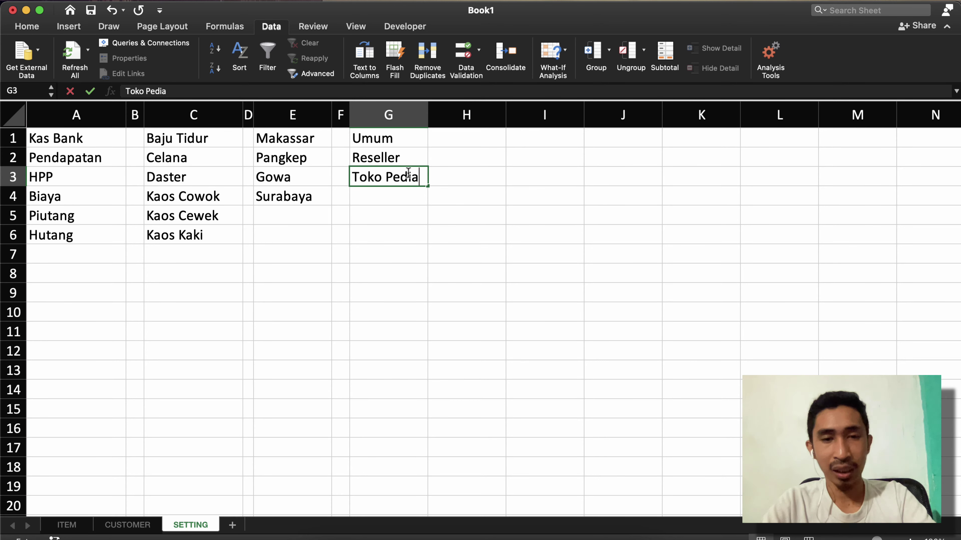
{"action": "key", "text": "Return"}
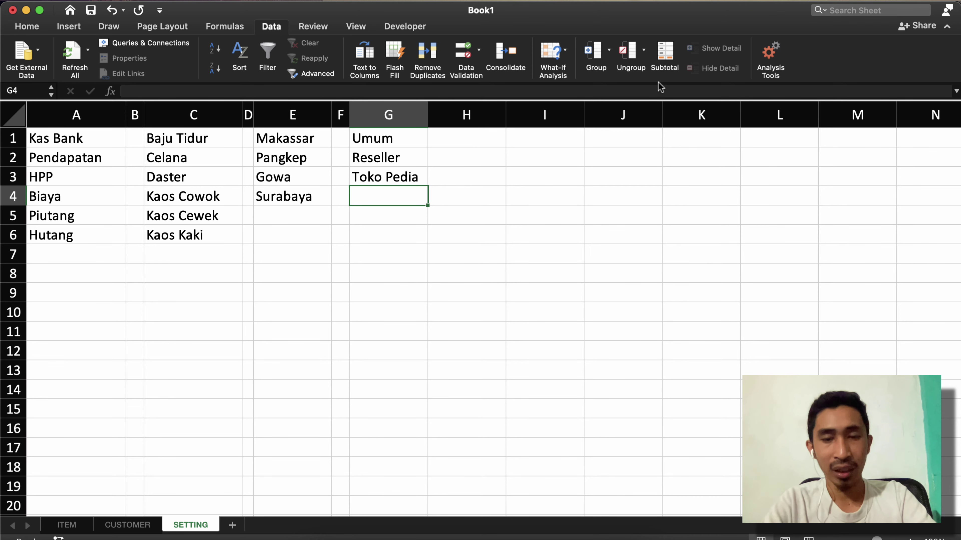
Complete the customer type list with Shopee in G4 and Lazada in G5
{"action": "type", "text": "Has"}
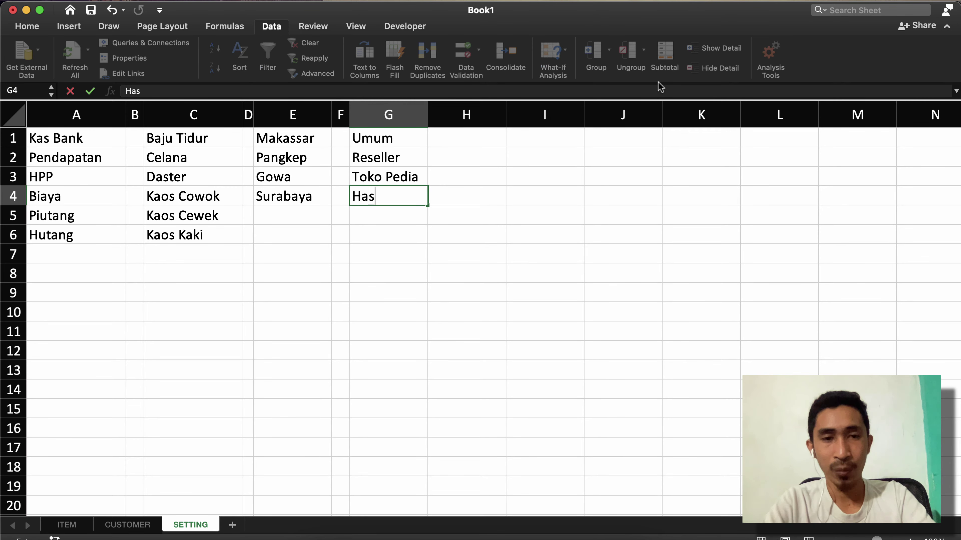
{"action": "key", "text": "BackSpace"}
{"action": "key", "text": "BackSpace"}
{"action": "key", "text": "BackSpace"}
{"action": "type", "text": "Shopp"}
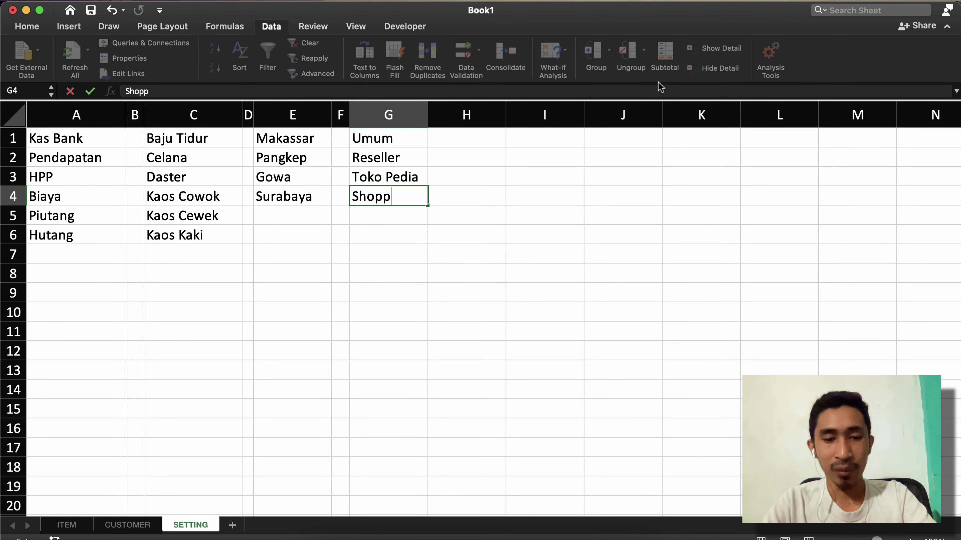
{"action": "key", "text": "BackSpace"}
{"action": "type", "text": "ee"}
{"action": "key", "text": "Return"}
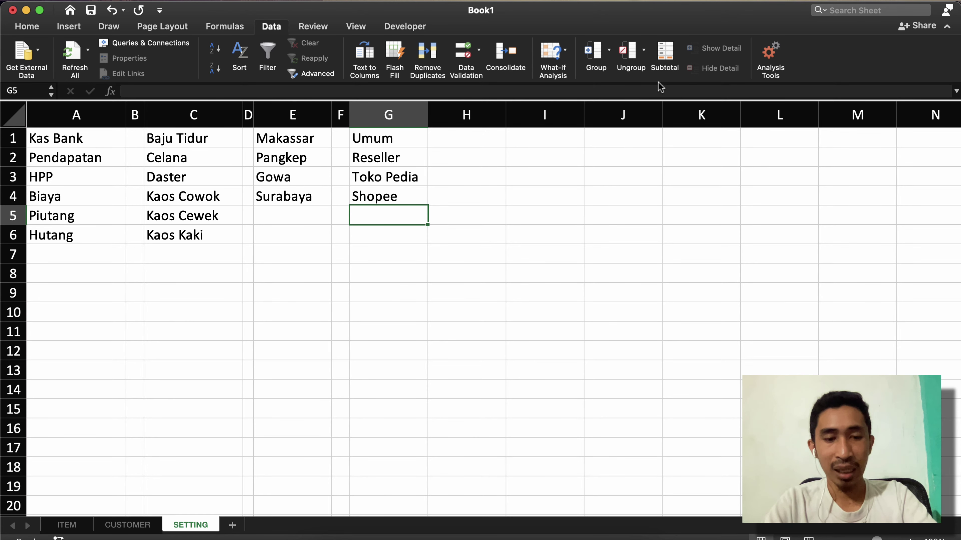
{"action": "type", "text": "Lazada"}
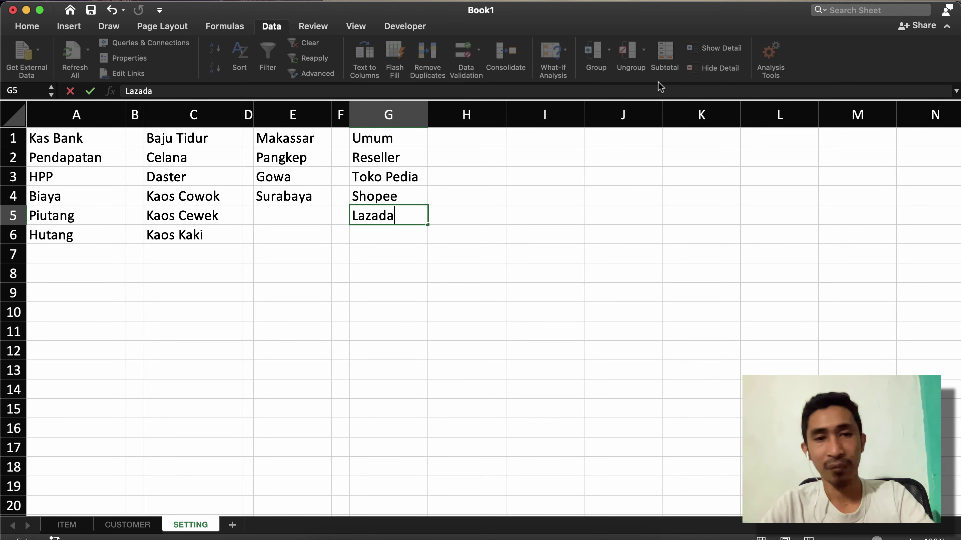
{"action": "key", "text": "Return"}
{"action": "left_click", "coordinate": [427, 175]}
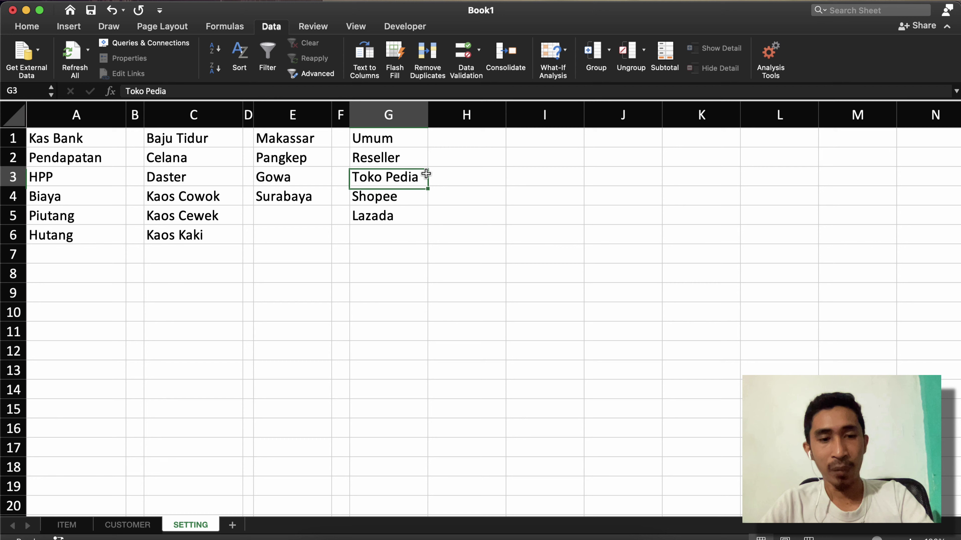
{"action": "left_click", "coordinate": [370, 242]}
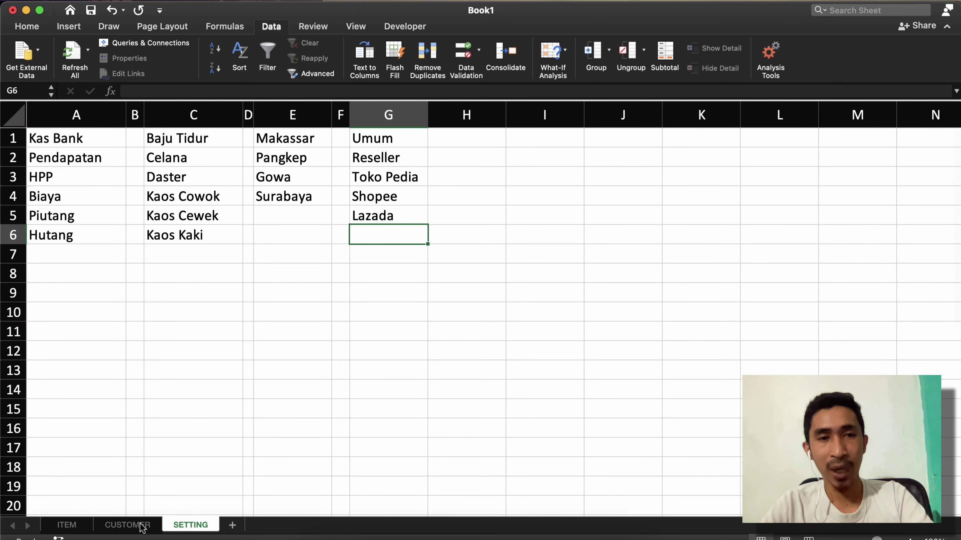
On the CUSTOMER sheet, apply a List data validation with source =sett_kota to TYPE cell E5 and check its dropdown choices
{"action": "left_click", "coordinate": [128, 525]}
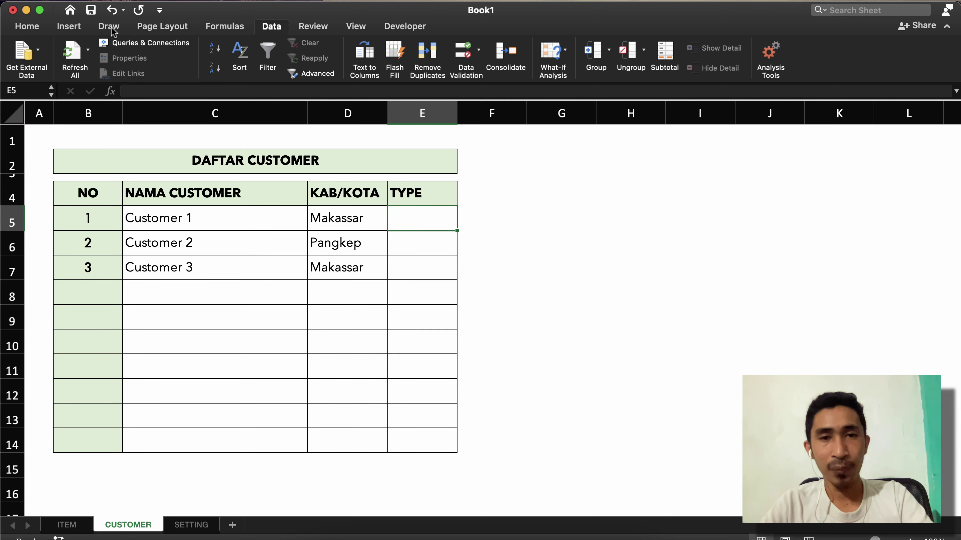
{"action": "left_click", "coordinate": [469, 56]}
{"action": "left_click", "coordinate": [432, 161]}
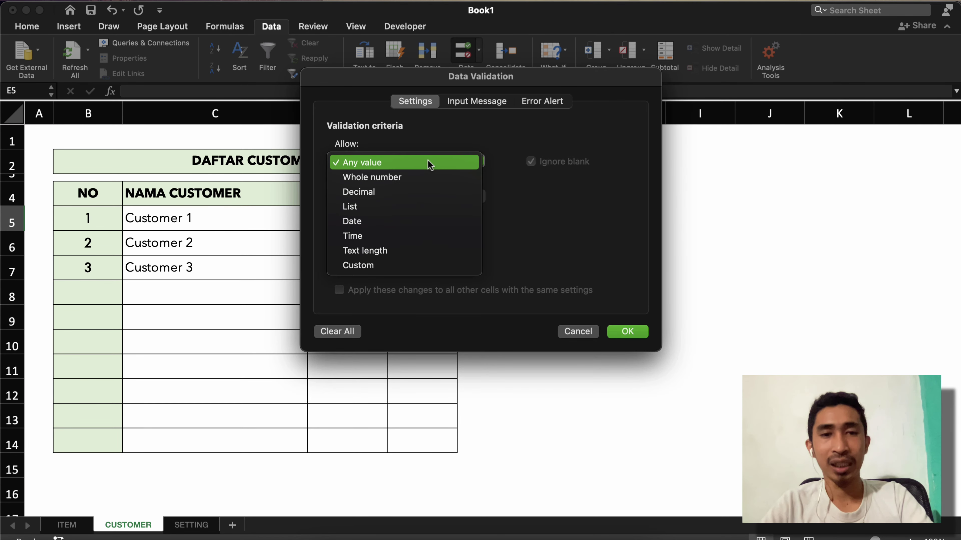
{"action": "left_click", "coordinate": [375, 205]}
{"action": "left_click", "coordinate": [387, 231]}
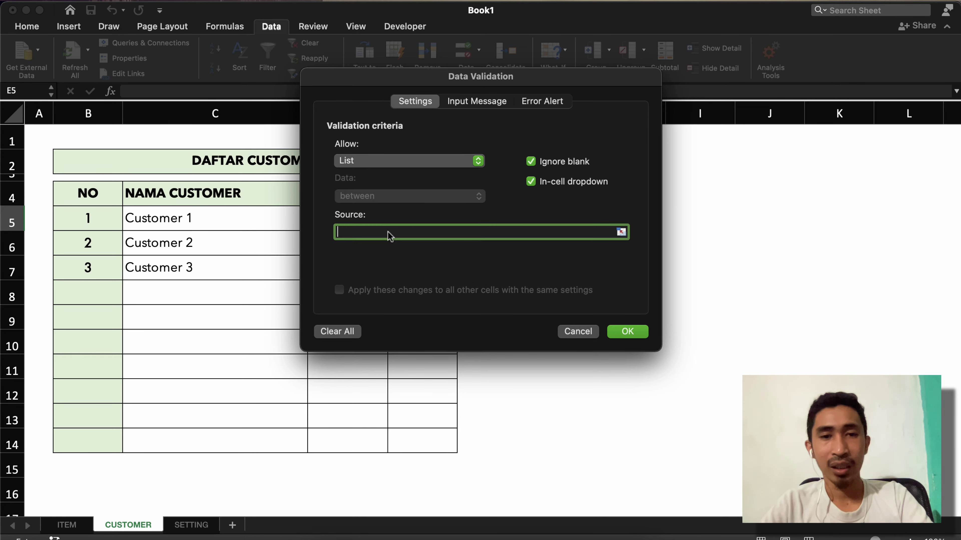
{"action": "left_click_drag", "start_coordinate": [386, 80], "coordinate": [572, 76]}
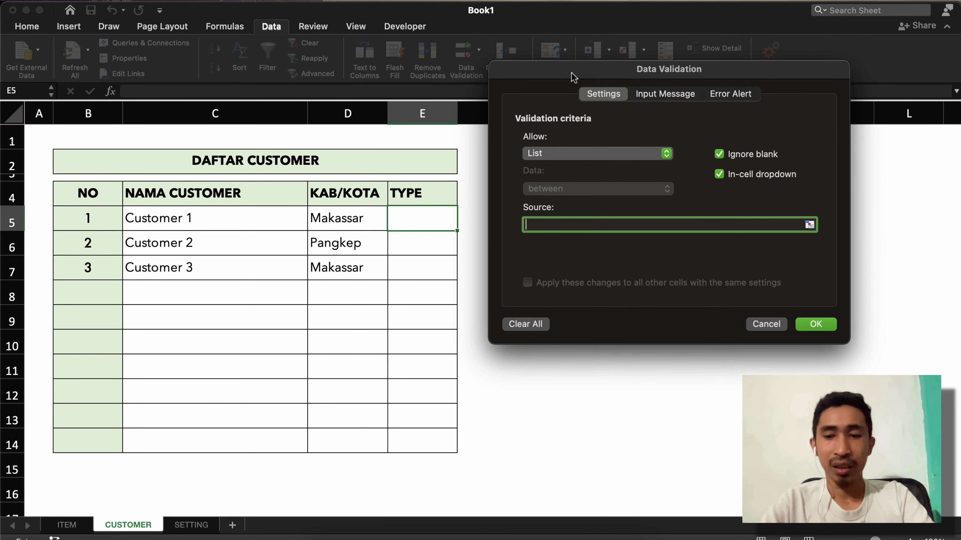
{"action": "type", "text": "=sett_kota"}
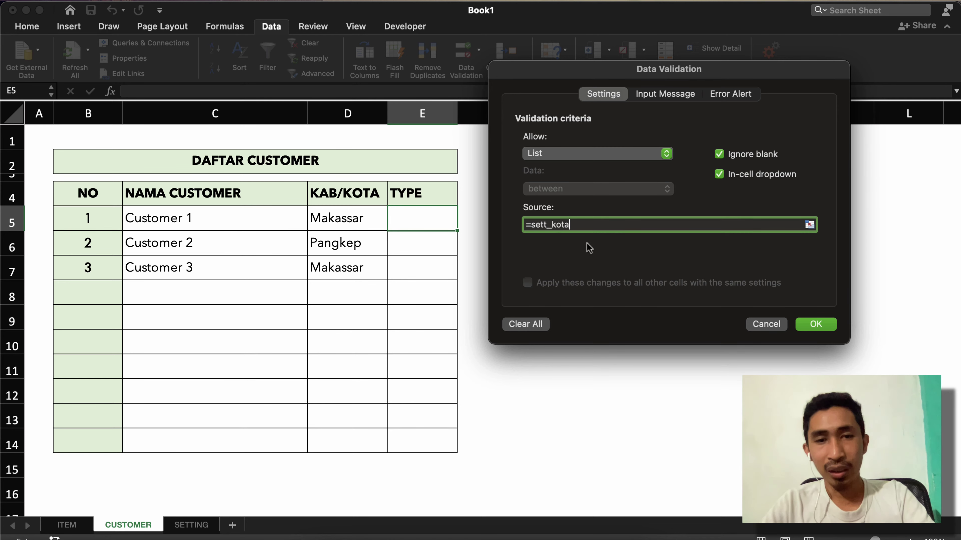
{"action": "left_click", "coordinate": [815, 324]}
{"action": "left_click", "coordinate": [462, 224]}
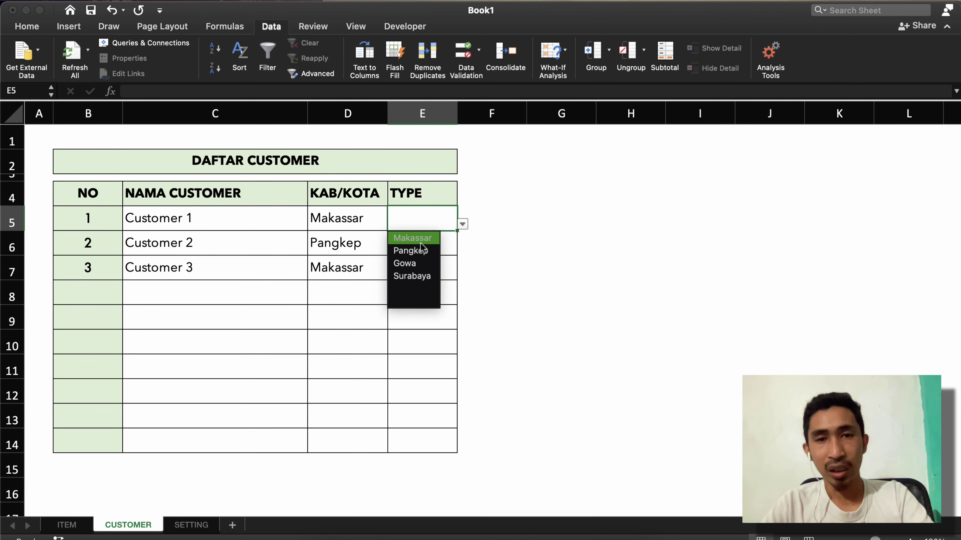
{"action": "left_click", "coordinate": [426, 303]}
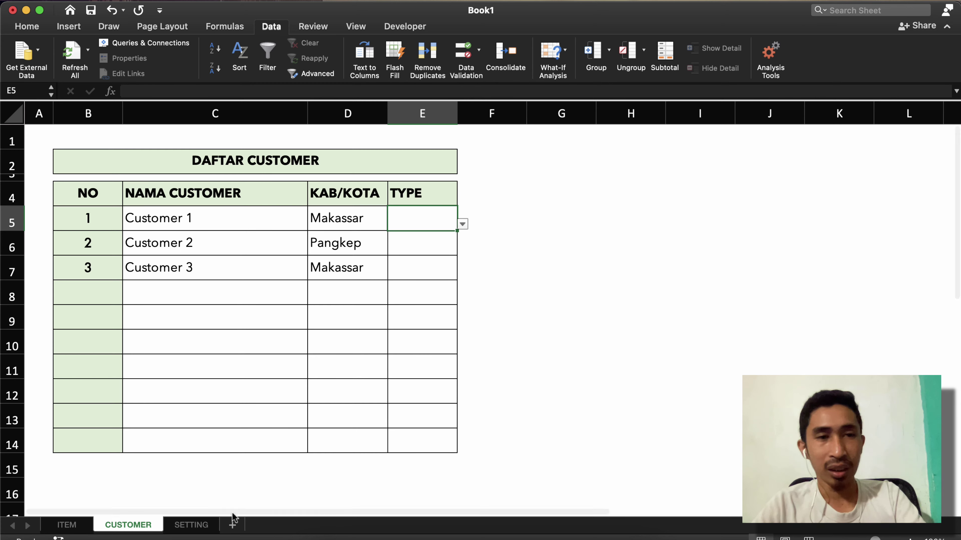
On the SETTING sheet, define the named range sett_customer for the customer type list in column G
{"action": "left_click", "coordinate": [206, 525]}
{"action": "left_click", "coordinate": [388, 114]}
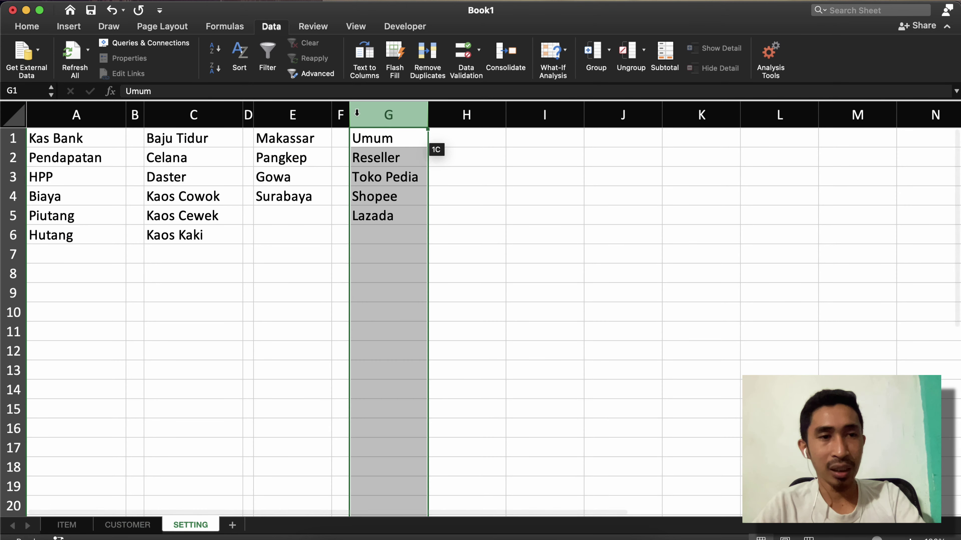
{"action": "left_click", "coordinate": [13, 91]}
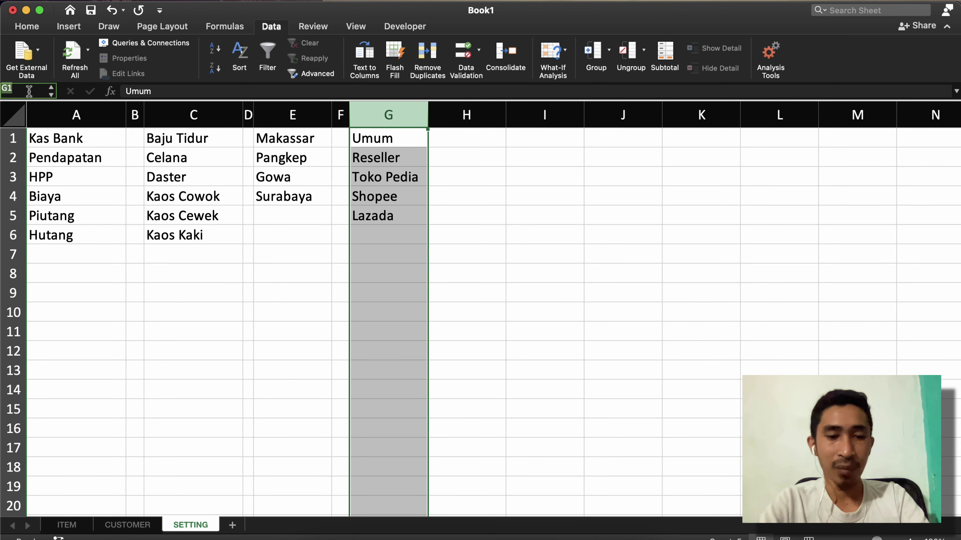
{"action": "key", "text": "BackSpace"}
{"action": "type", "text": "sett_kota"}
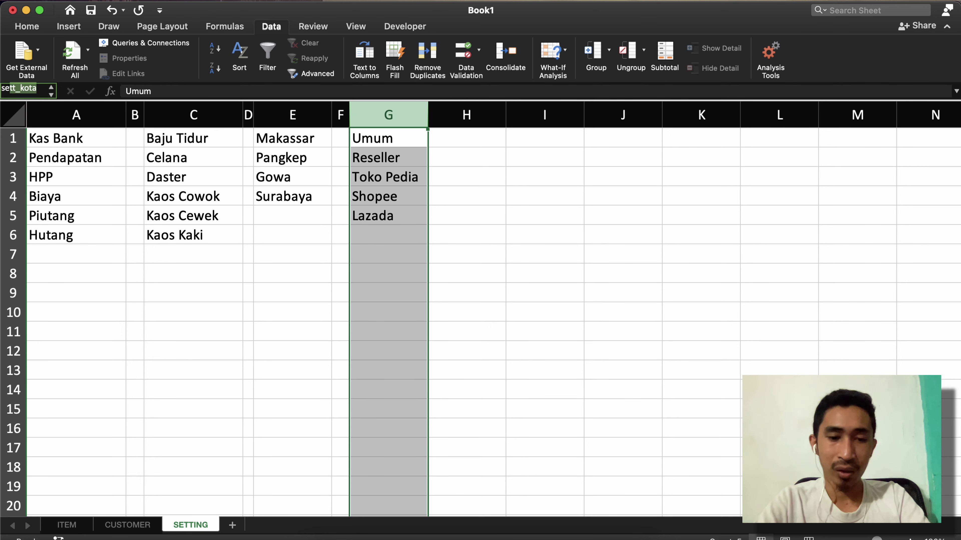
{"action": "type", "text": "t"}
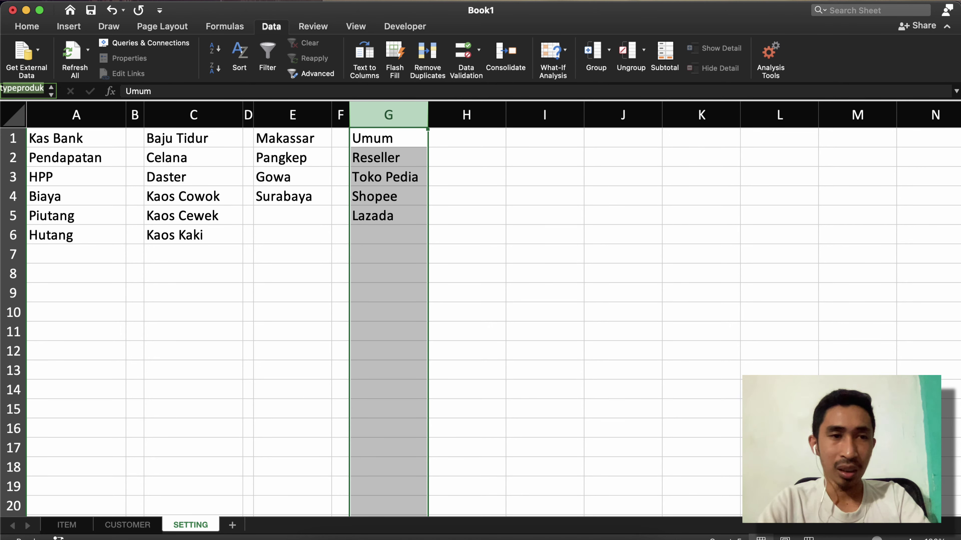
{"action": "type", "text": "ype"}
{"action": "key", "text": "BackSpace"}
{"action": "key", "text": "BackSpace"}
{"action": "key", "text": "BackSpace"}
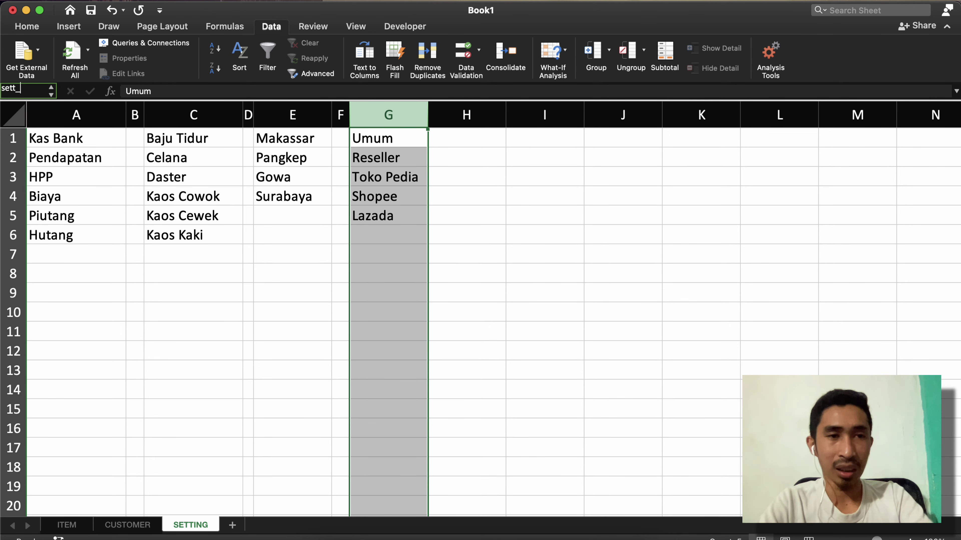
{"action": "type", "text": "customer"}
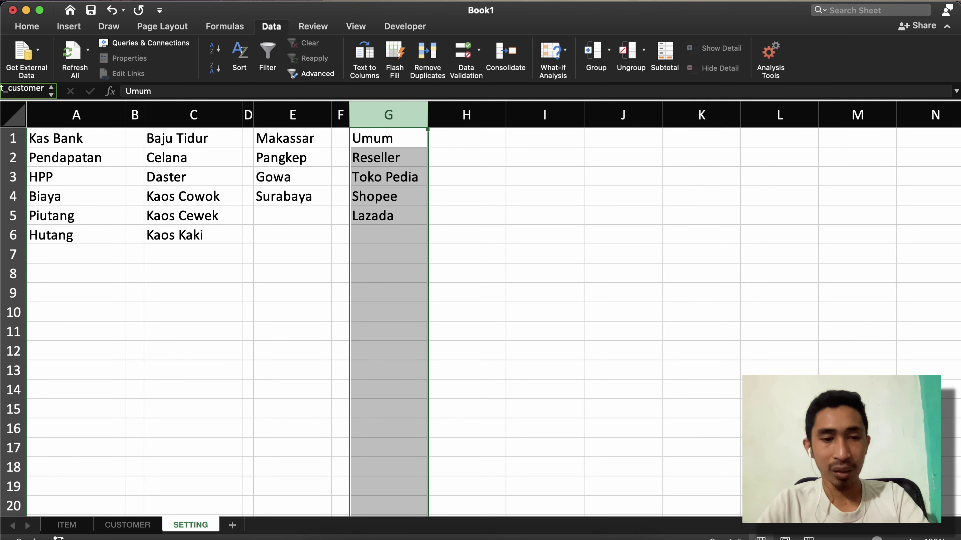
{"action": "key", "text": "Return"}
{"action": "left_click", "coordinate": [229, 237]}
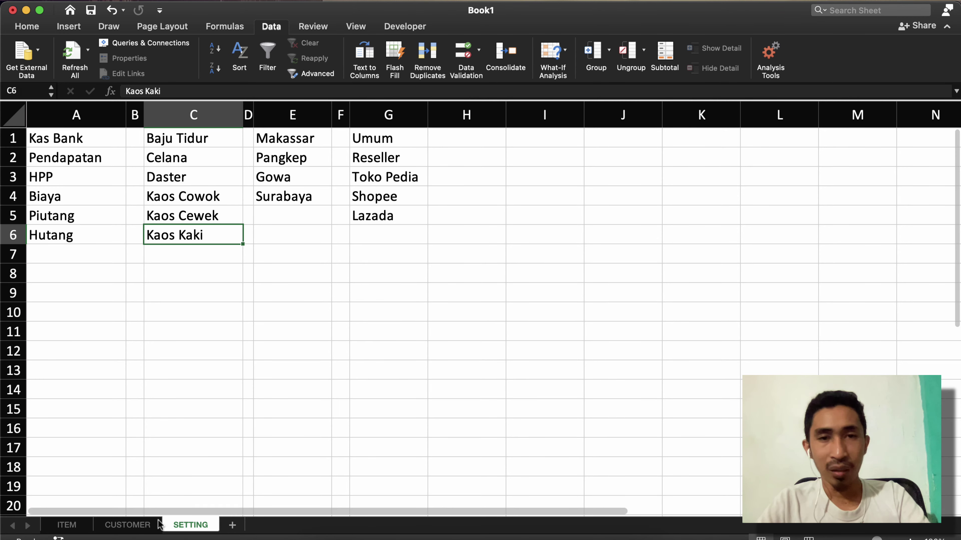
On the CUSTOMER sheet, choose Umum from the dropdown as the TYPE of Customer 1
{"action": "left_click", "coordinate": [128, 525]}
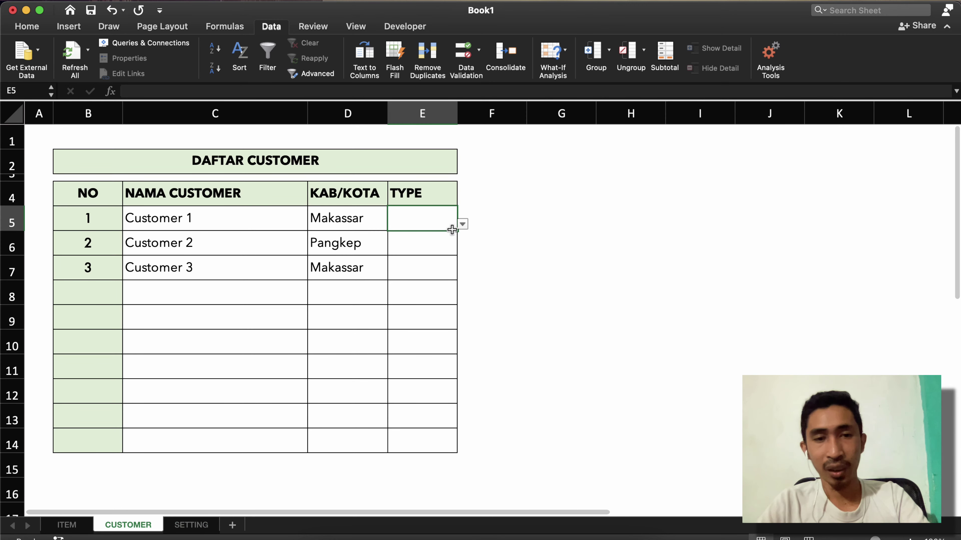
{"action": "left_click", "coordinate": [462, 224]}
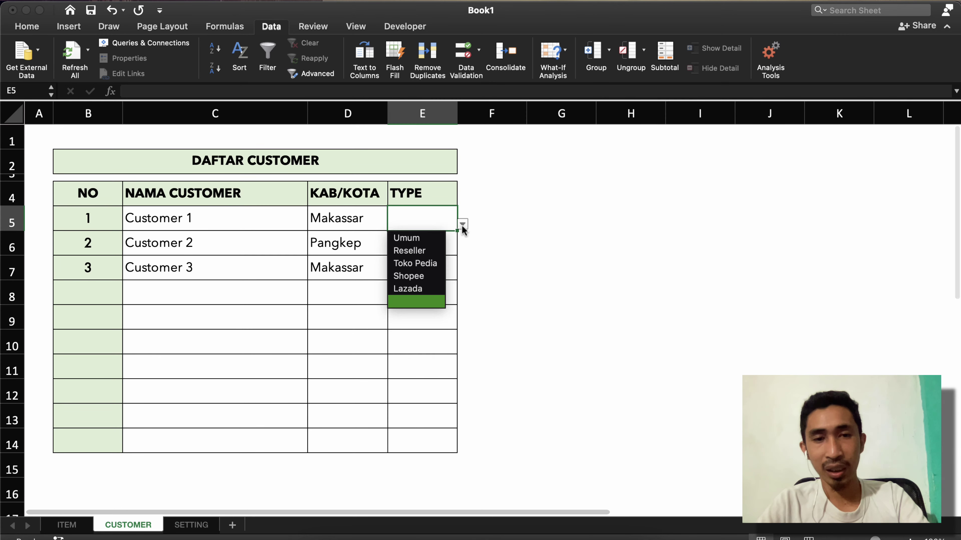
{"action": "left_click", "coordinate": [405, 239]}
{"action": "left_click", "coordinate": [417, 241]}
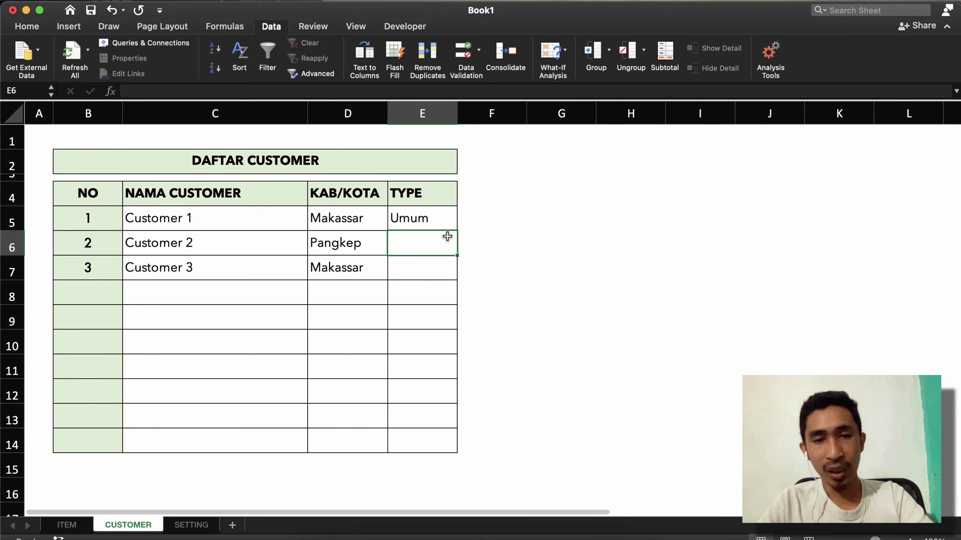
Copy the TYPE dropdown from E5 down to E6:E14, leaving those cells without a value
{"action": "left_click", "coordinate": [438, 213]}
{"action": "key", "text": "super+c"}
{"action": "key", "text": "Down"}
{"action": "key", "text": "shift+Down"}
{"action": "key", "text": "shift+Down"}
{"action": "key", "text": "shift+Down"}
{"action": "key", "text": "shift+Down"}
{"action": "key", "text": "shift+Down"}
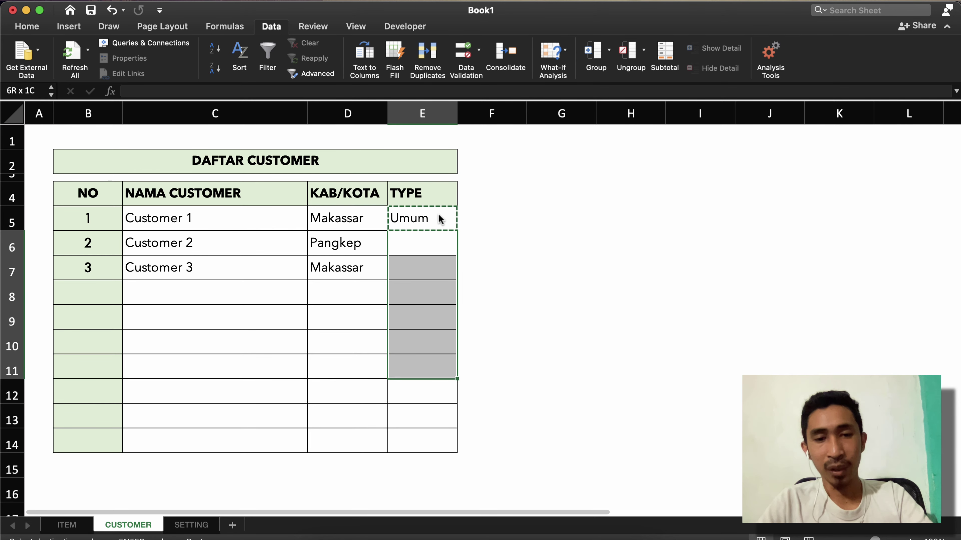
{"action": "key", "text": "shift+Down"}
{"action": "key", "text": "shift+Down"}
{"action": "key", "text": "shift+Down"}
{"action": "key", "text": "shift+Down"}
{"action": "key", "text": "shift+Down"}
{"action": "key", "text": "shift+Up"}
{"action": "key", "text": "shift+Up"}
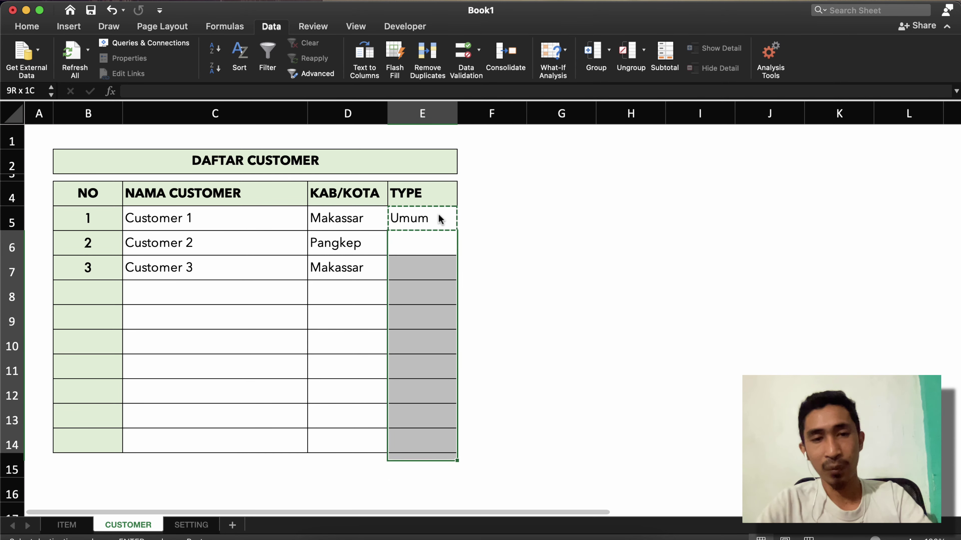
{"action": "key", "text": "super+v"}
{"action": "key", "text": "super+z"}
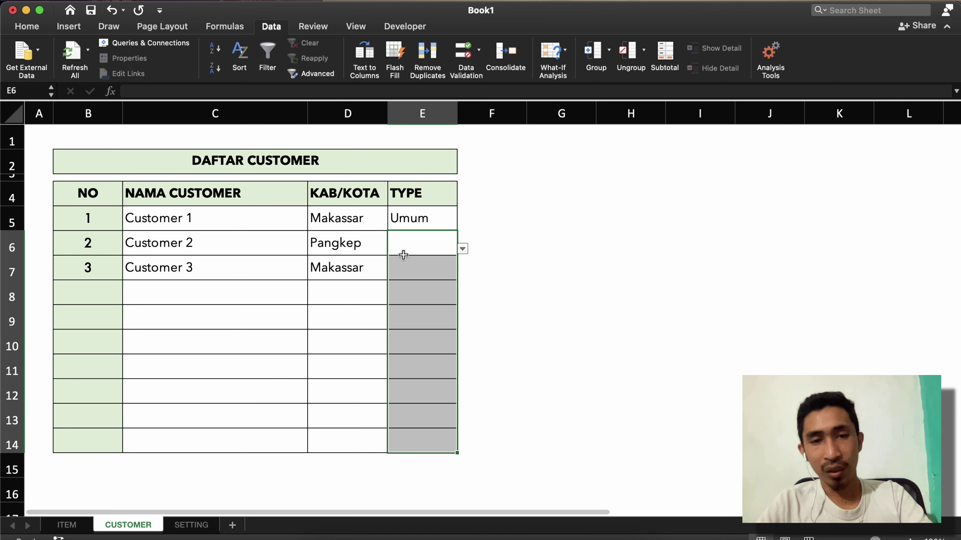
Choose Reseller from the dropdown as the TYPE of both Customer 2 and Customer 3
{"action": "left_click", "coordinate": [418, 244]}
{"action": "left_click", "coordinate": [463, 249]}
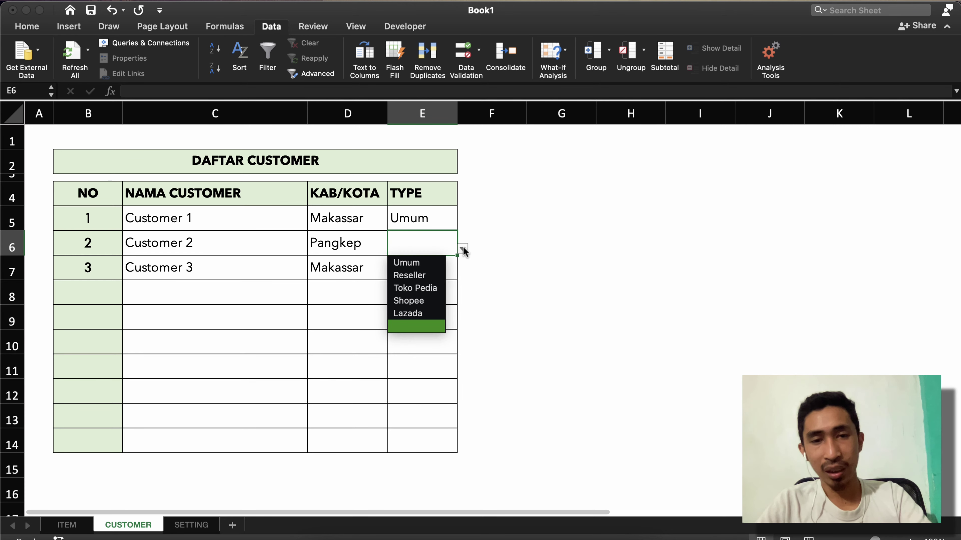
{"action": "left_click", "coordinate": [421, 274]}
{"action": "left_click", "coordinate": [421, 270]}
{"action": "left_click", "coordinate": [462, 273]}
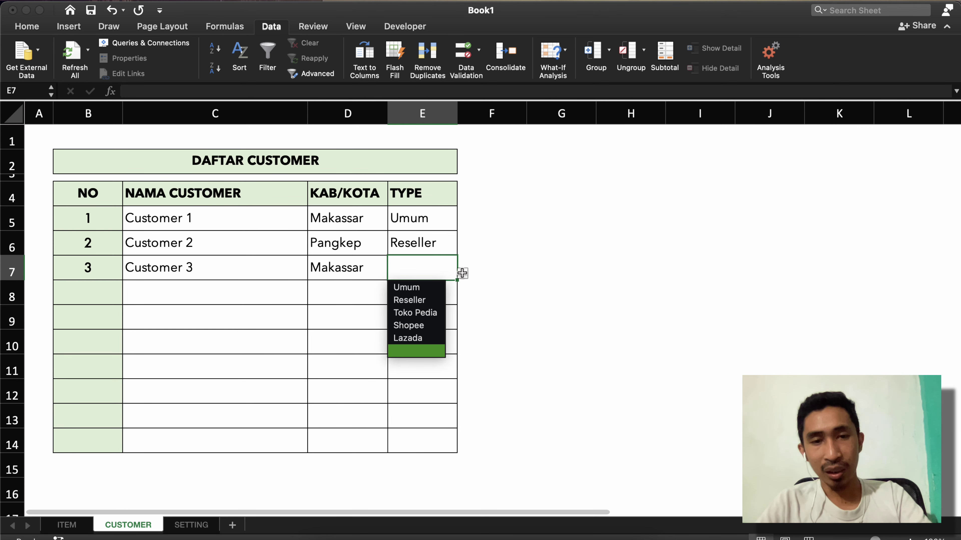
{"action": "left_click", "coordinate": [406, 301]}
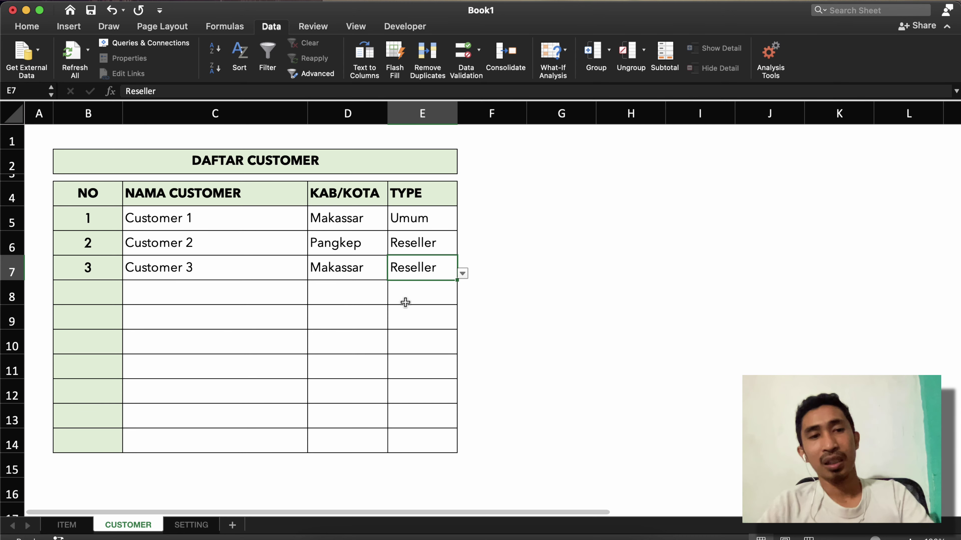
{"action": "left_click", "coordinate": [404, 328]}
Add filters to the DAFTAR CUSTOMER header row B4:E4
{"action": "left_click", "coordinate": [98, 194]}
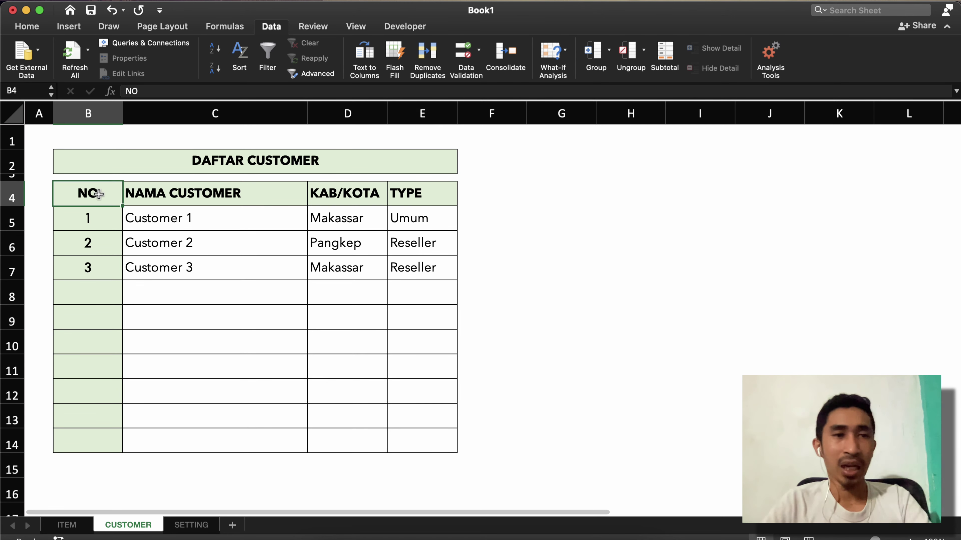
{"action": "key", "text": "shift+Right"}
{"action": "key", "text": "shift+Right"}
{"action": "key", "text": "shift+Right"}
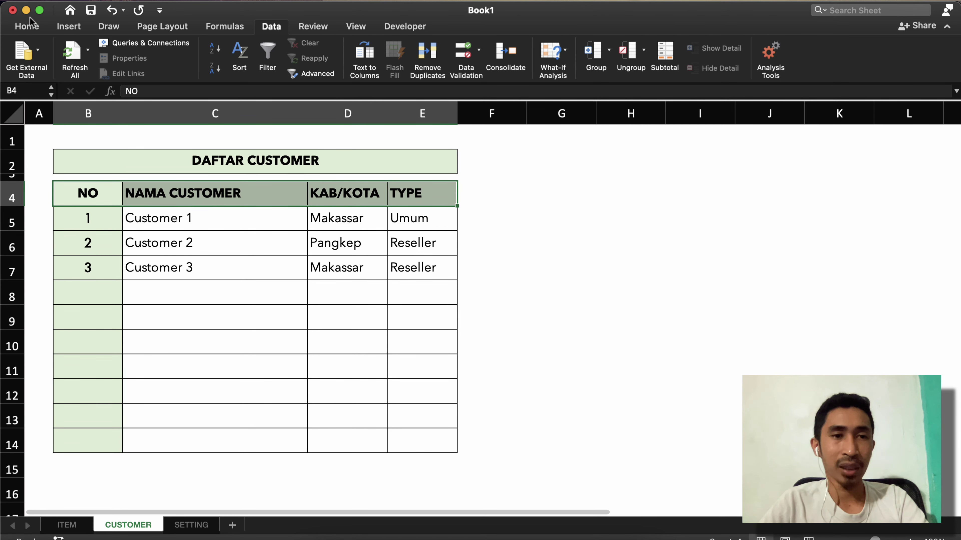
{"action": "left_click", "coordinate": [27, 27]}
{"action": "left_click", "coordinate": [189, 68]}
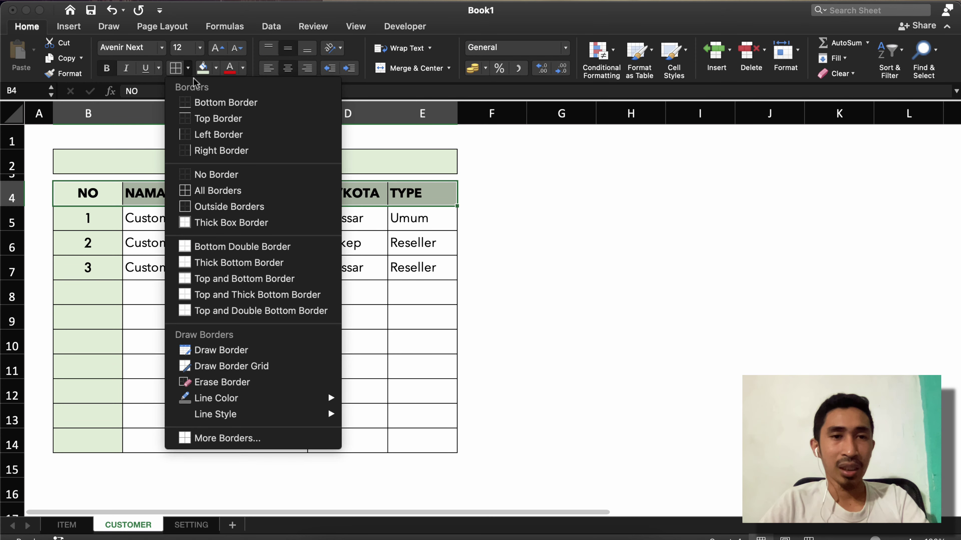
{"action": "left_click", "coordinate": [270, 26]}
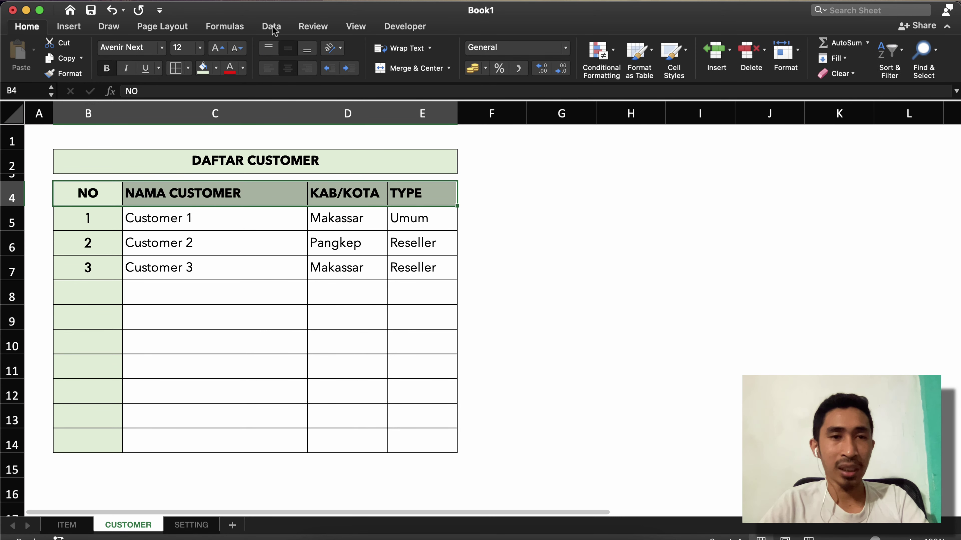
{"action": "double_click", "coordinate": [274, 29]}
{"action": "left_click", "coordinate": [274, 29]}
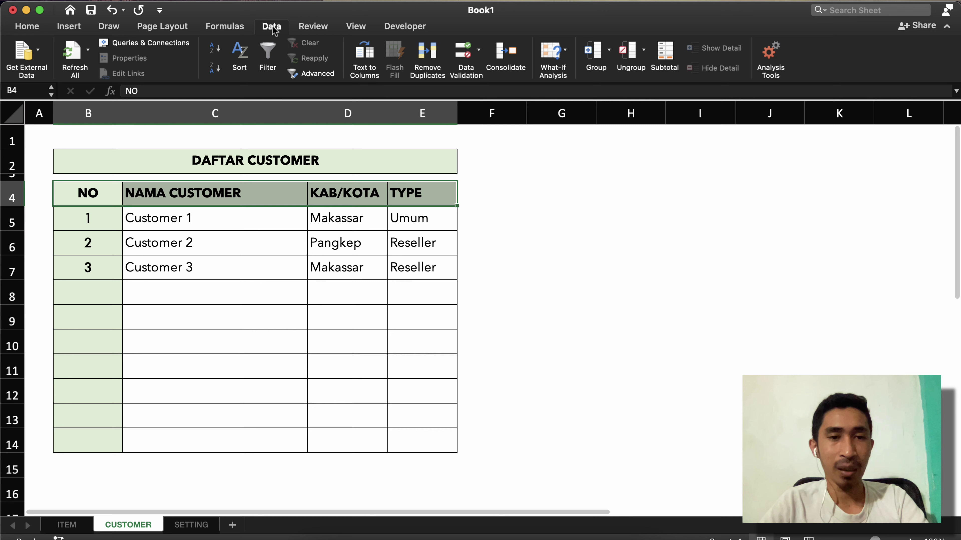
{"action": "left_click", "coordinate": [266, 52]}
Test the KAB/KOTA filter by showing only Makassar customers, and restore all entries
{"action": "left_click", "coordinate": [382, 199]}
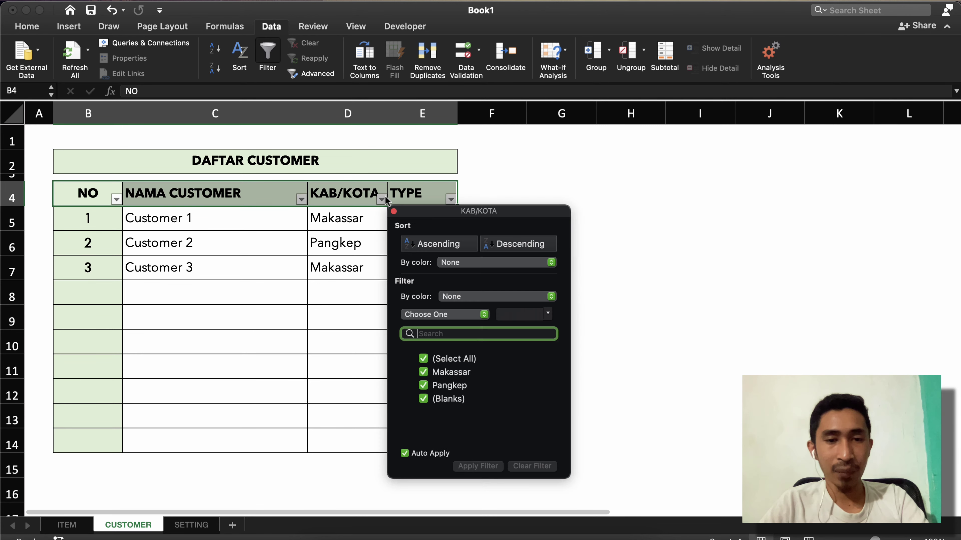
{"action": "left_click", "coordinate": [423, 359]}
{"action": "left_click", "coordinate": [424, 372]}
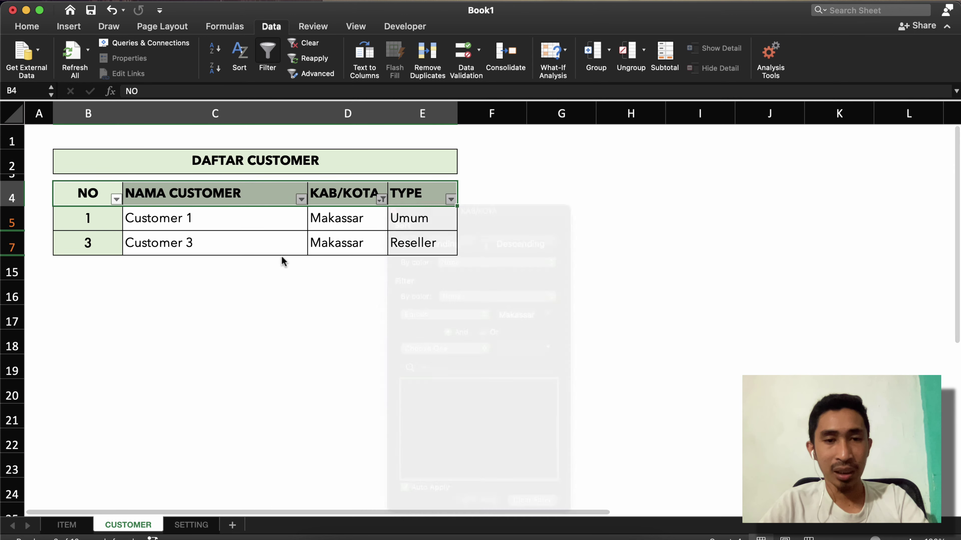
{"action": "left_click", "coordinate": [382, 199]}
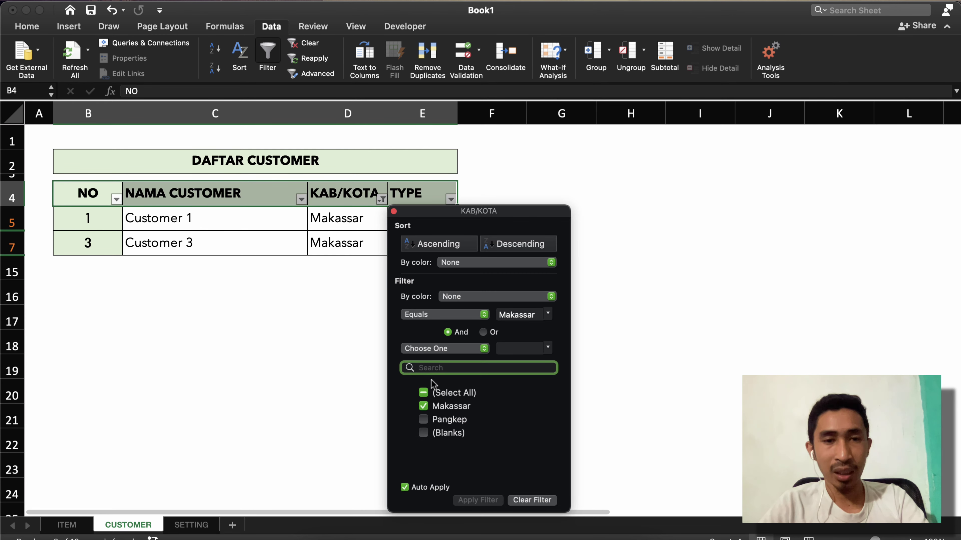
{"action": "left_click", "coordinate": [424, 393]}
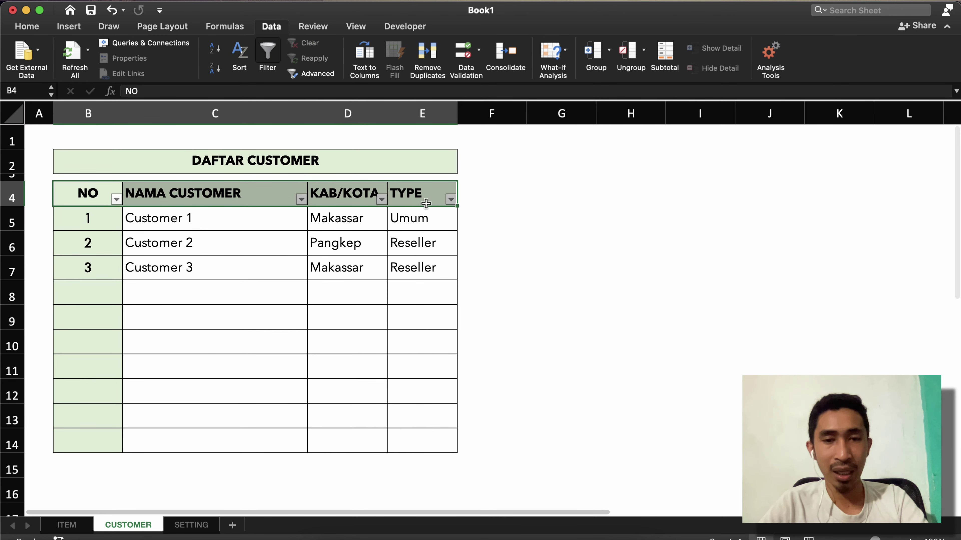
Test the TYPE filter by showing only Reseller customers, and restore the Umum and blank rows
{"action": "left_click", "coordinate": [451, 199]}
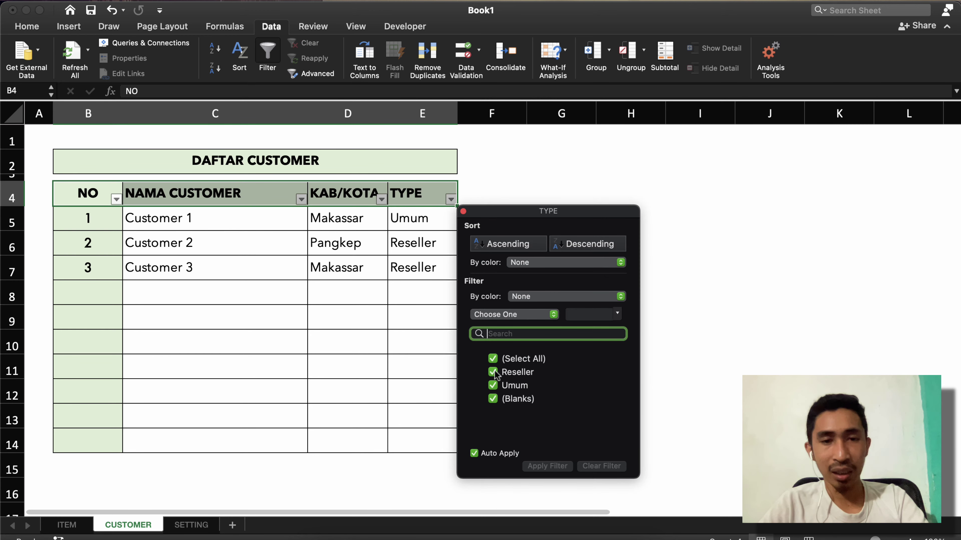
{"action": "left_click", "coordinate": [492, 359]}
{"action": "left_click", "coordinate": [493, 372]}
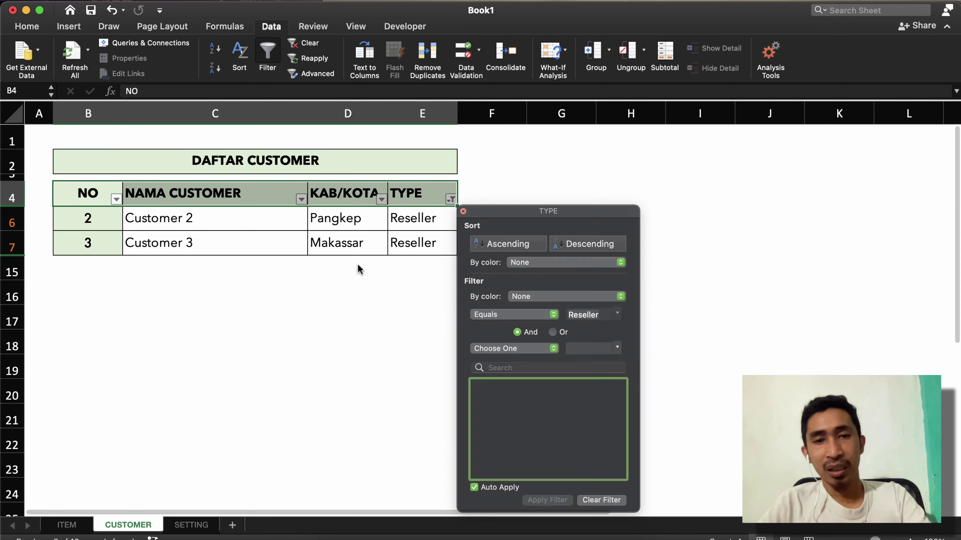
{"action": "left_click", "coordinate": [359, 269]}
{"action": "left_click", "coordinate": [402, 238]}
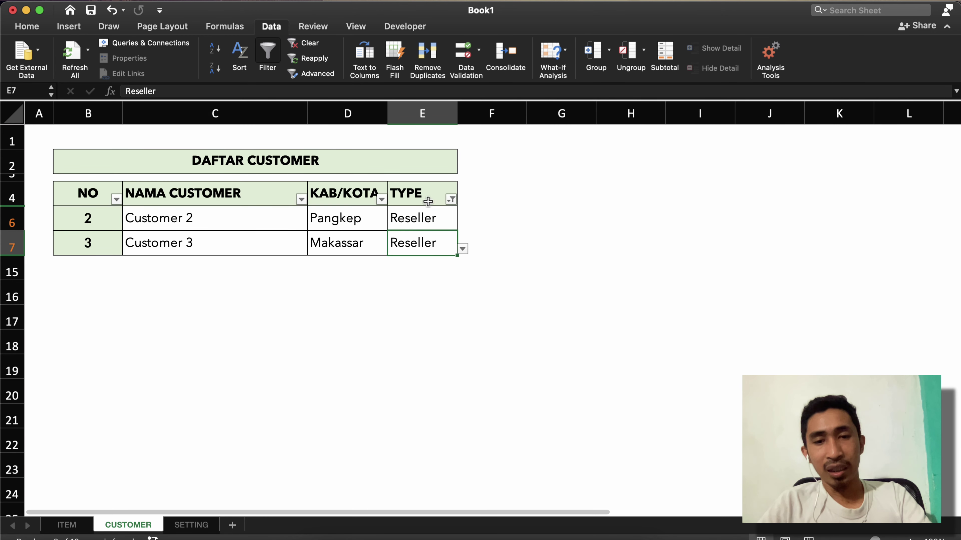
{"action": "left_click", "coordinate": [451, 199]}
{"action": "left_click", "coordinate": [493, 433]}
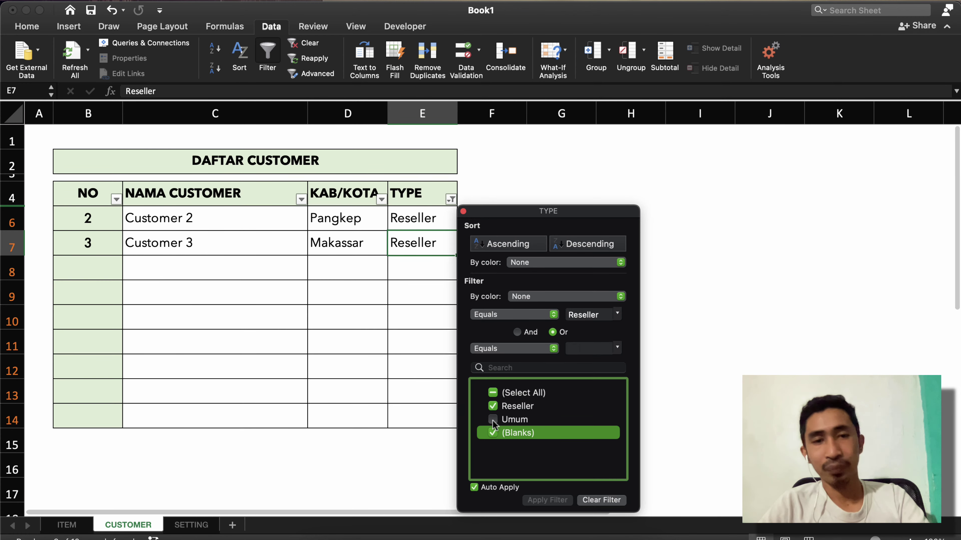
{"action": "left_click", "coordinate": [493, 419]}
{"action": "left_click", "coordinate": [420, 305]}
{"action": "left_click", "coordinate": [312, 292]}
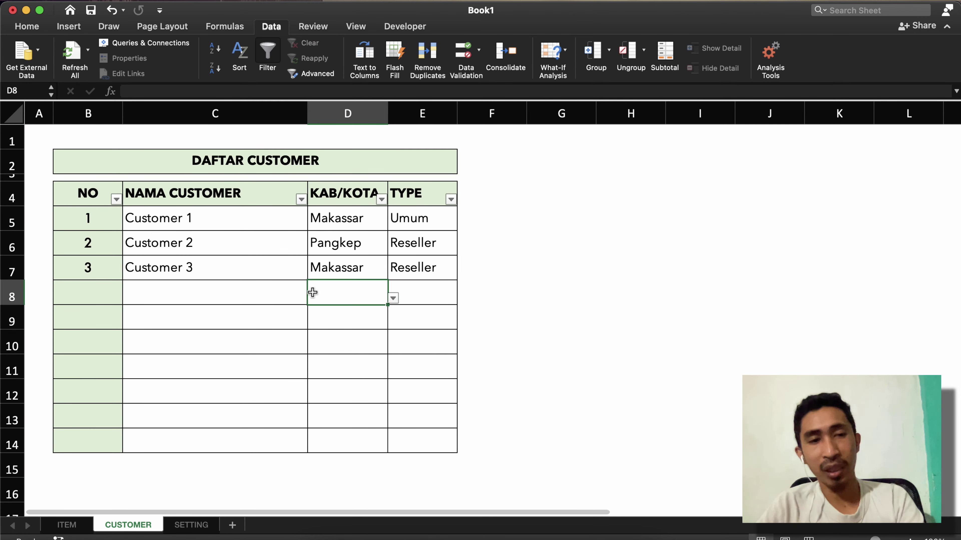
{"action": "left_click", "coordinate": [231, 223]}
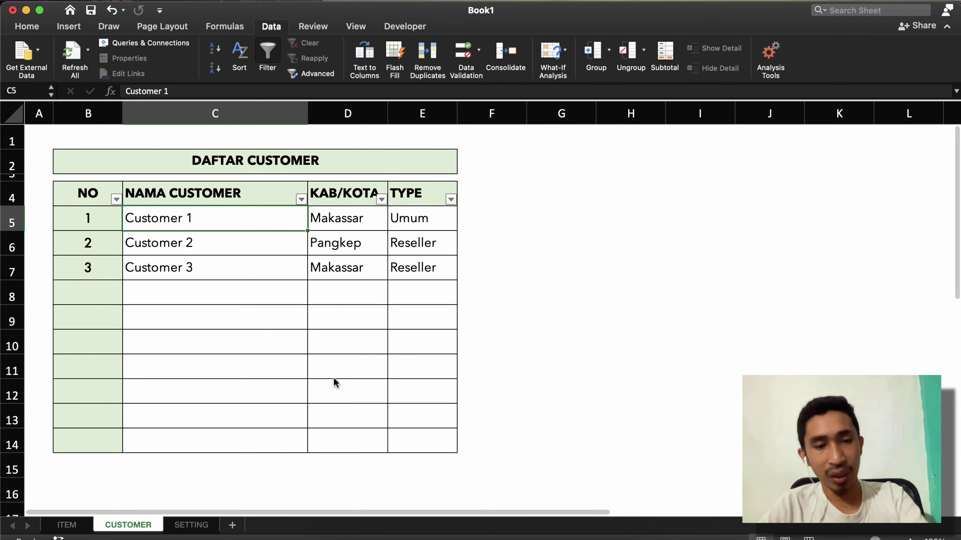
Switch to the APLIKASI PENJUALAN 2022 workbook and examine its AKUN, PRODUK, CUSTOMER and ADMIN sheets as reference
{"action": "key", "text": "ctrl+Down"}
{"action": "left_click", "coordinate": [704, 222]}
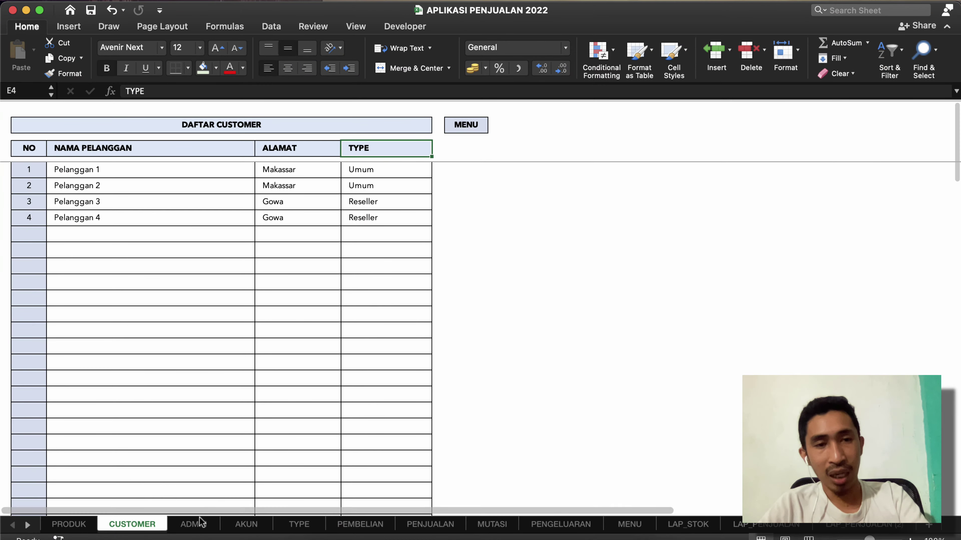
{"action": "left_click", "coordinate": [246, 524]}
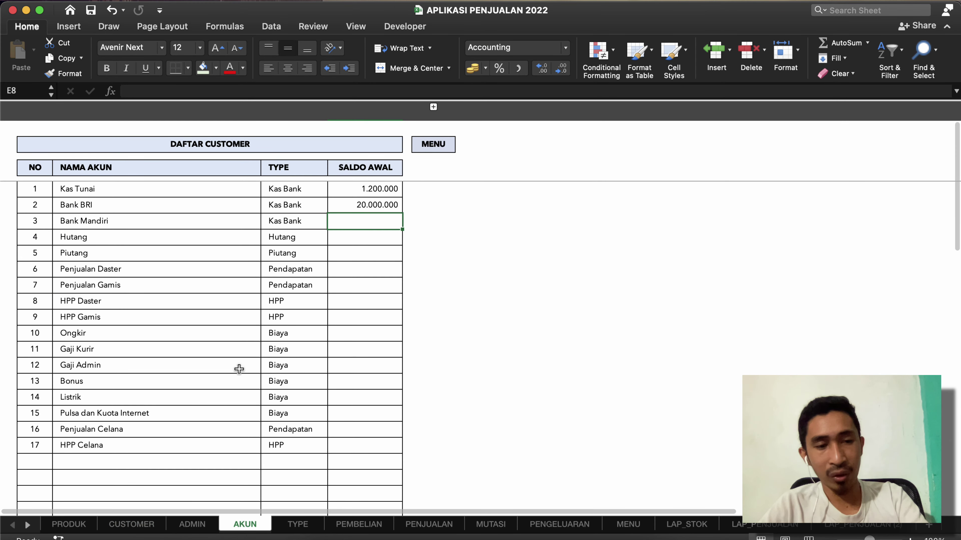
{"action": "left_click", "coordinate": [85, 529]}
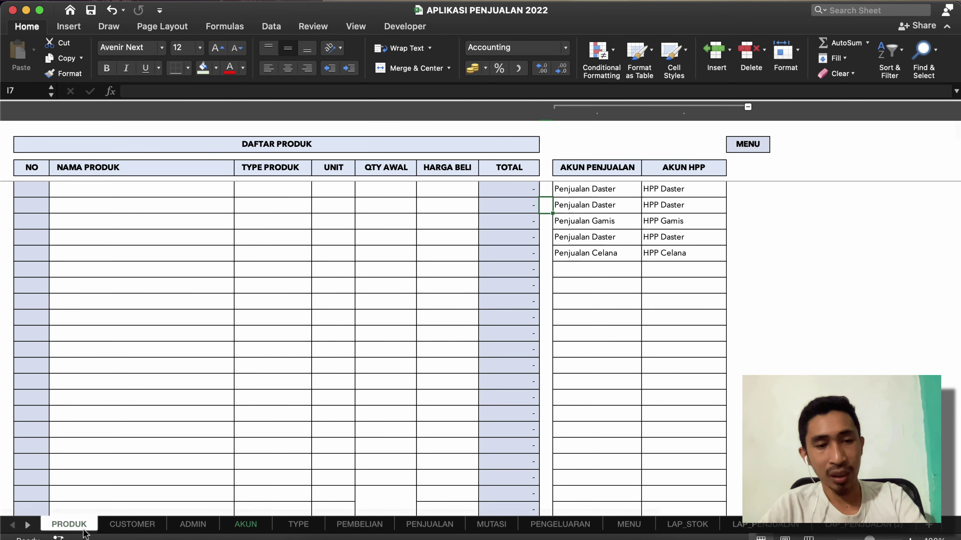
{"action": "left_click", "coordinate": [135, 530]}
{"action": "left_click", "coordinate": [192, 530]}
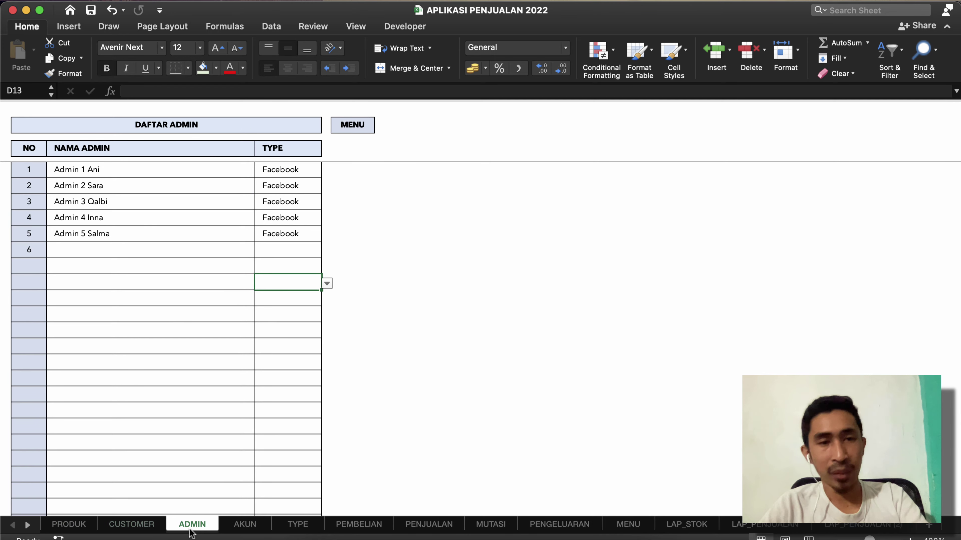
Examine the reference DAFTAR ADMIN table's names and types, and switch back to the Book1 workbook
{"action": "left_click", "coordinate": [129, 257]}
{"action": "left_click", "coordinate": [341, 185]}
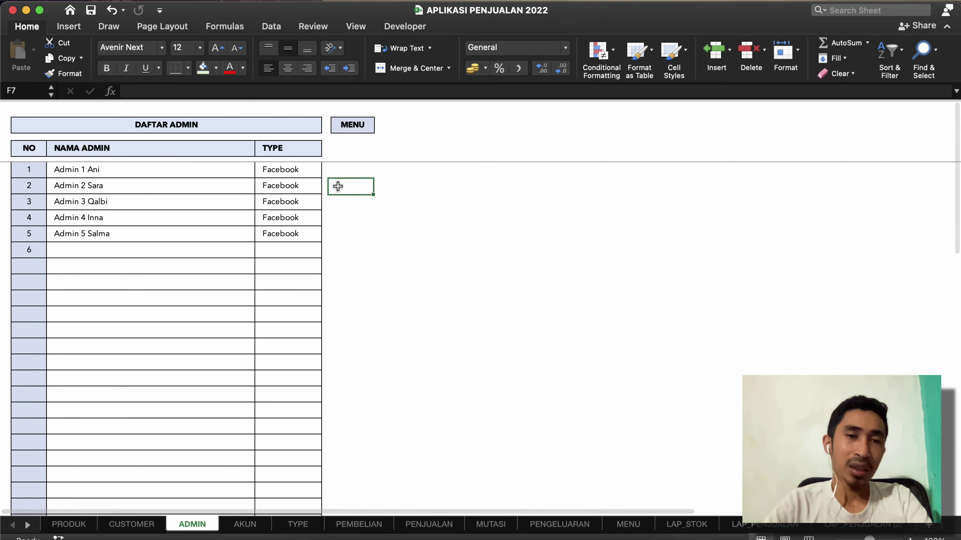
{"action": "left_click", "coordinate": [170, 185]}
{"action": "left_click", "coordinate": [134, 170]}
{"action": "key", "text": "ctrl+Down"}
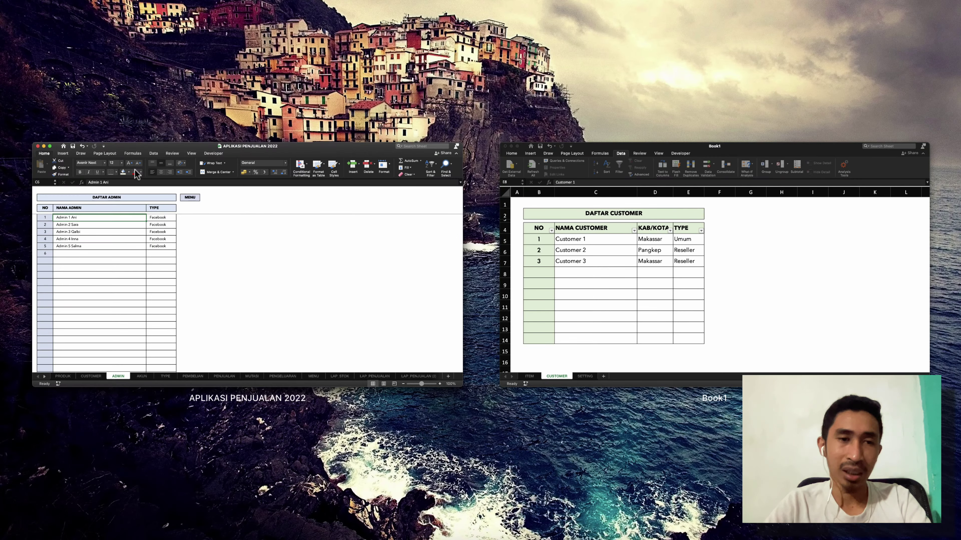
{"action": "left_click", "coordinate": [564, 217]}
{"action": "left_click", "coordinate": [224, 297]}
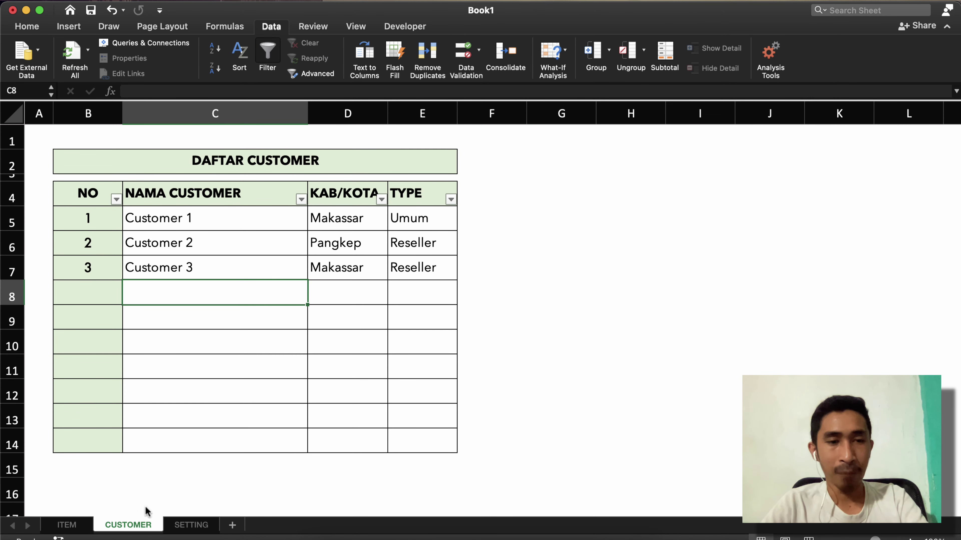
Create a copy of the CUSTOMER sheet in Book1, placed before the CUSTOMER sheet
{"action": "right_click", "coordinate": [137, 527]}
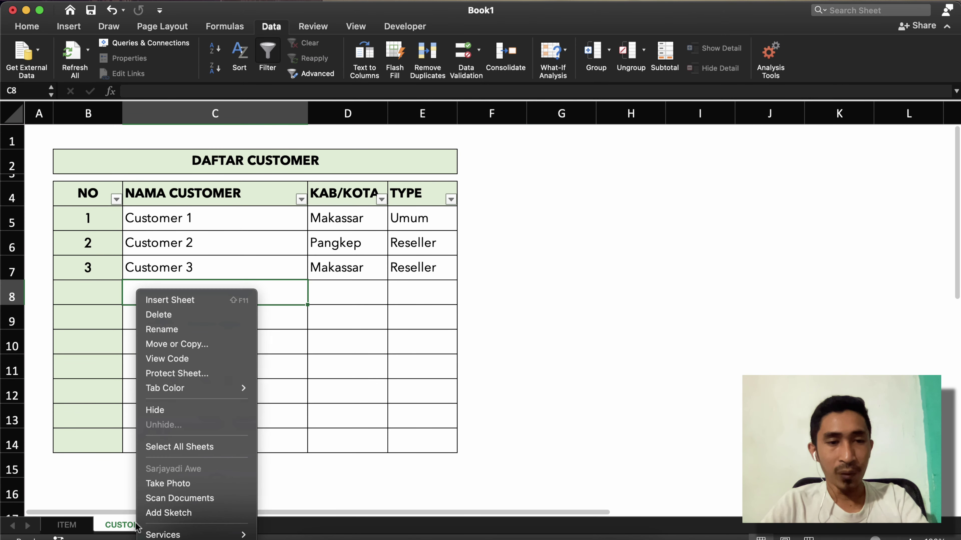
{"action": "left_click", "coordinate": [160, 346]}
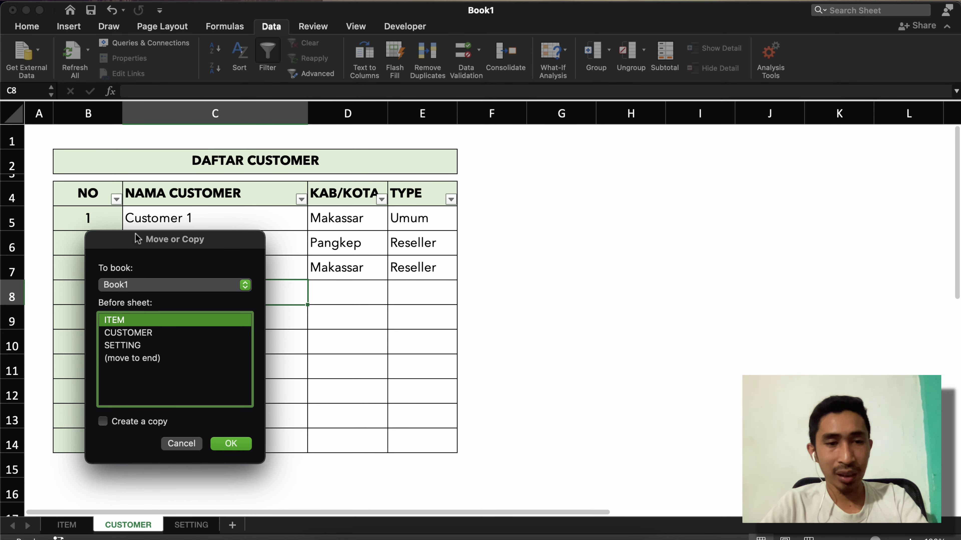
{"action": "left_click_drag", "start_coordinate": [136, 233], "coordinate": [224, 231]}
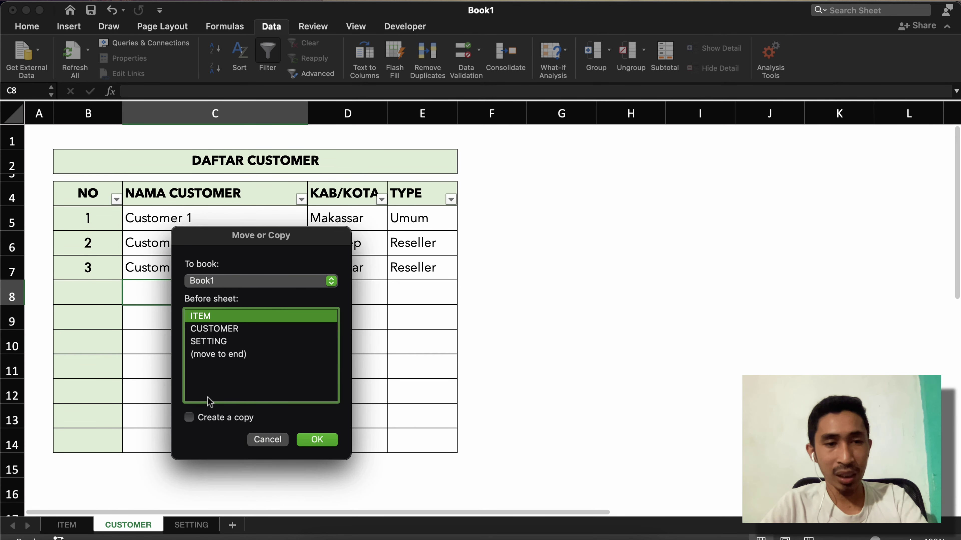
{"action": "left_click", "coordinate": [210, 351]}
{"action": "left_click", "coordinate": [212, 330]}
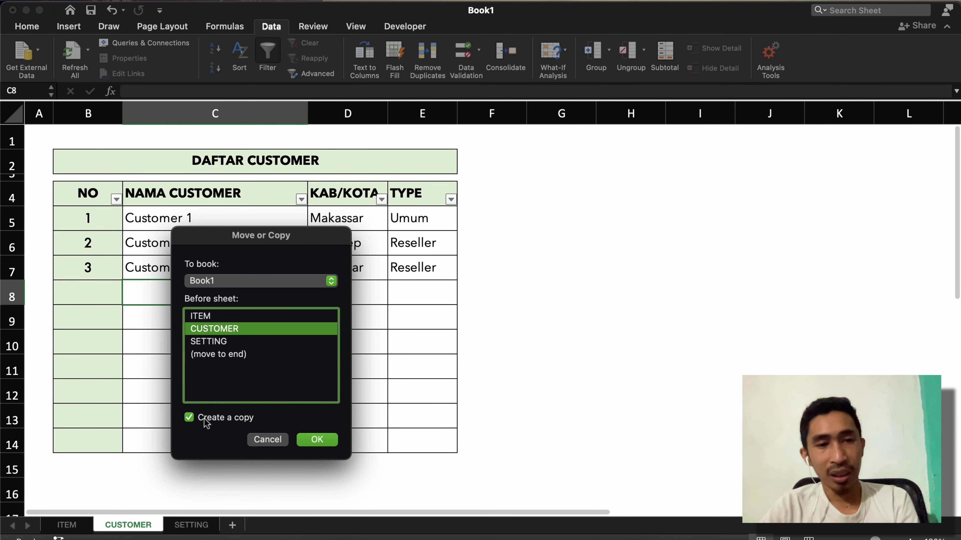
{"action": "left_click", "coordinate": [317, 439]}
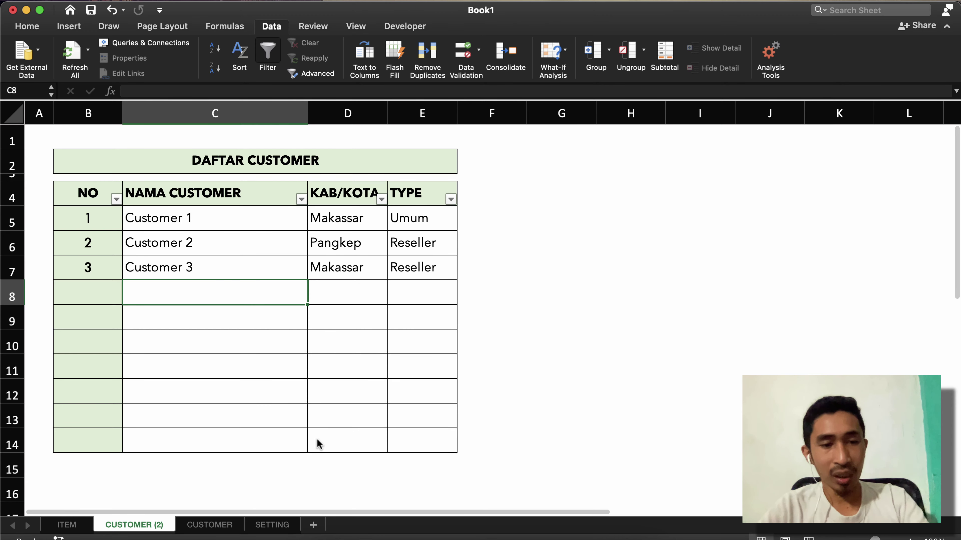
Compare the original CUSTOMER sheet with its copy, and rename the copy as ADMIN
{"action": "left_click", "coordinate": [193, 528]}
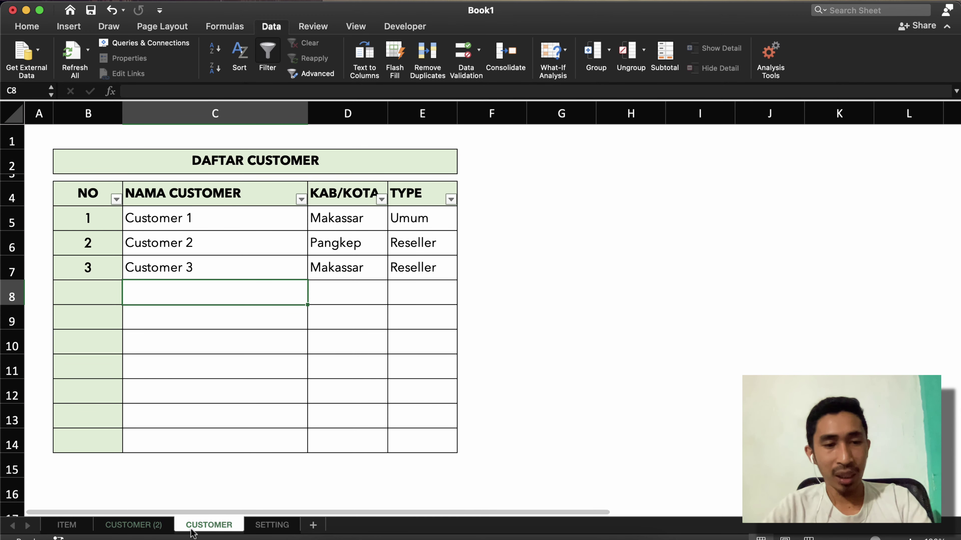
{"action": "left_click", "coordinate": [138, 527]}
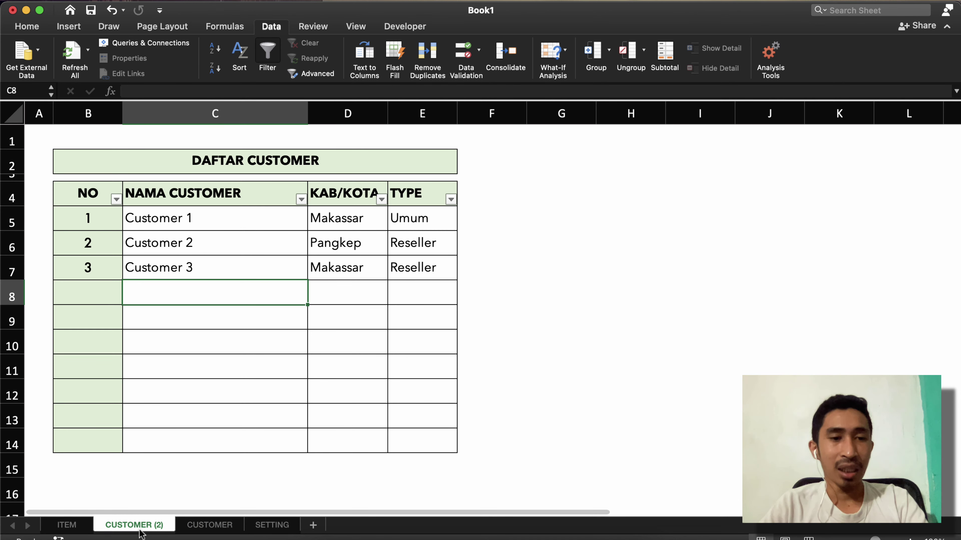
{"action": "right_click", "coordinate": [140, 534]}
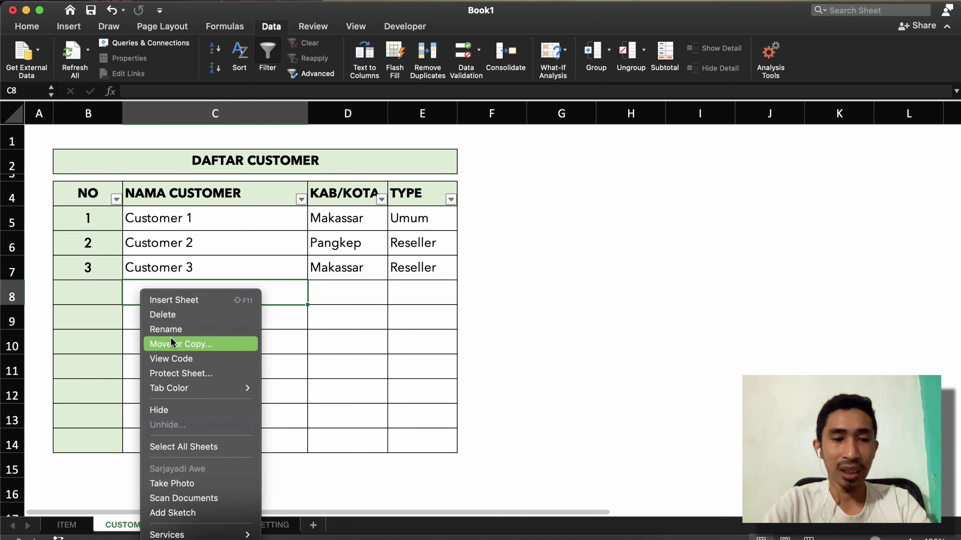
{"action": "left_click", "coordinate": [170, 327]}
{"action": "type", "text": "ad"}
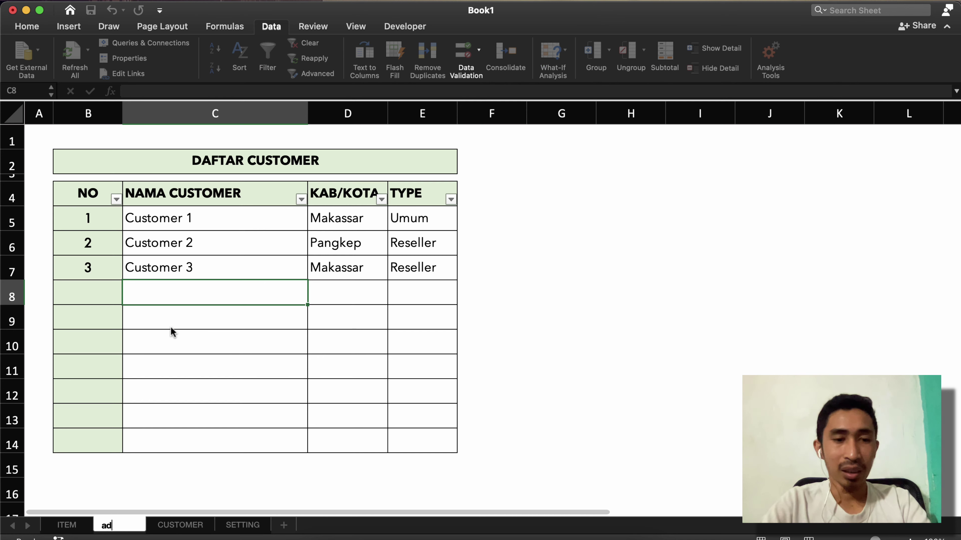
{"action": "type", "text": "MIN"}
{"action": "key", "text": "Return"}
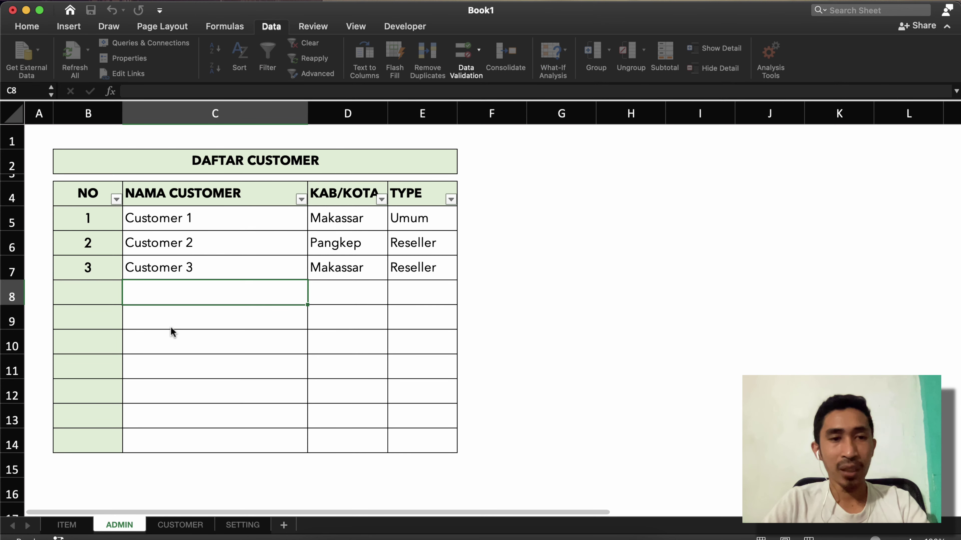
Change the table title in B2 of the ADMIN sheet to DAFTAR ADMIN
{"action": "left_click", "coordinate": [157, 163]}
{"action": "left_click", "coordinate": [170, 191]}
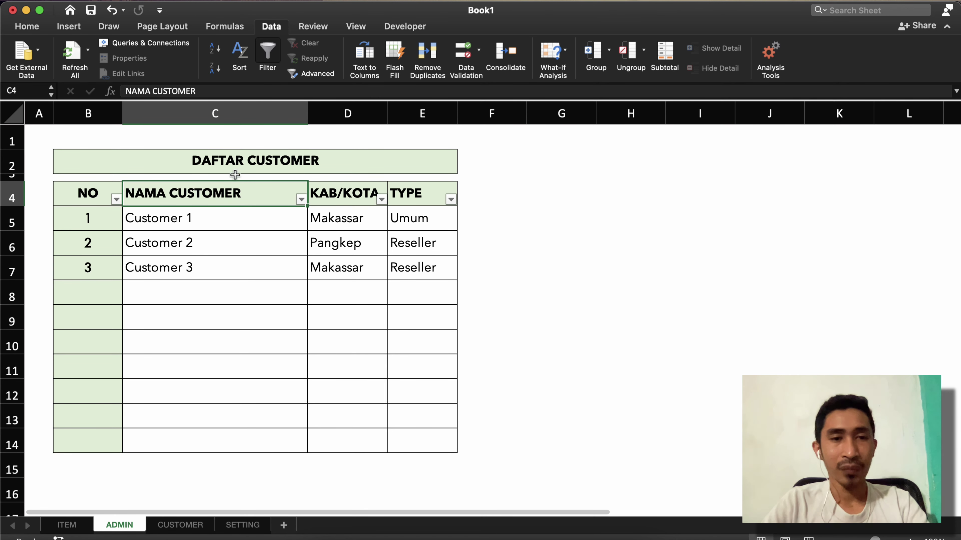
{"action": "left_click", "coordinate": [244, 162]}
{"action": "double_click", "coordinate": [284, 158]}
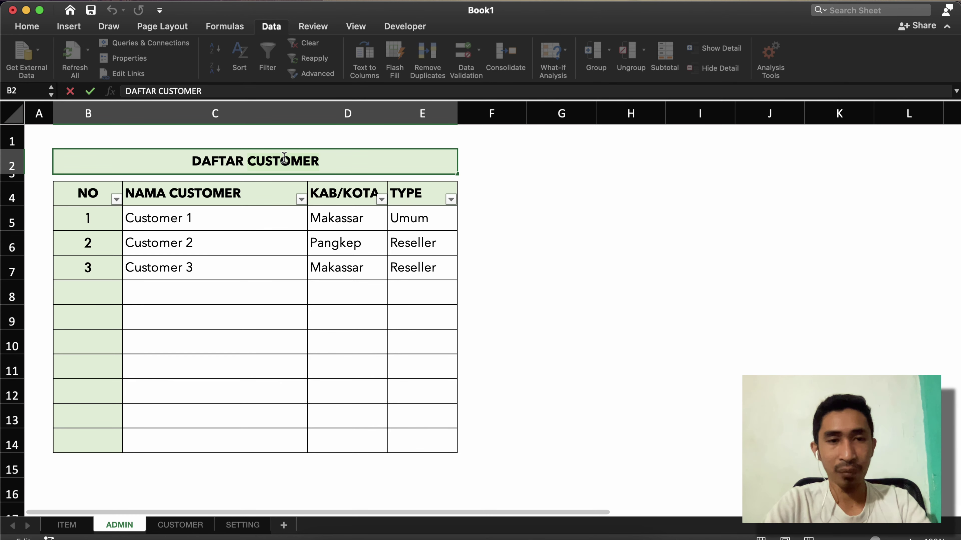
{"action": "type", "text": "ADMIN"}
{"action": "key", "text": "Return"}
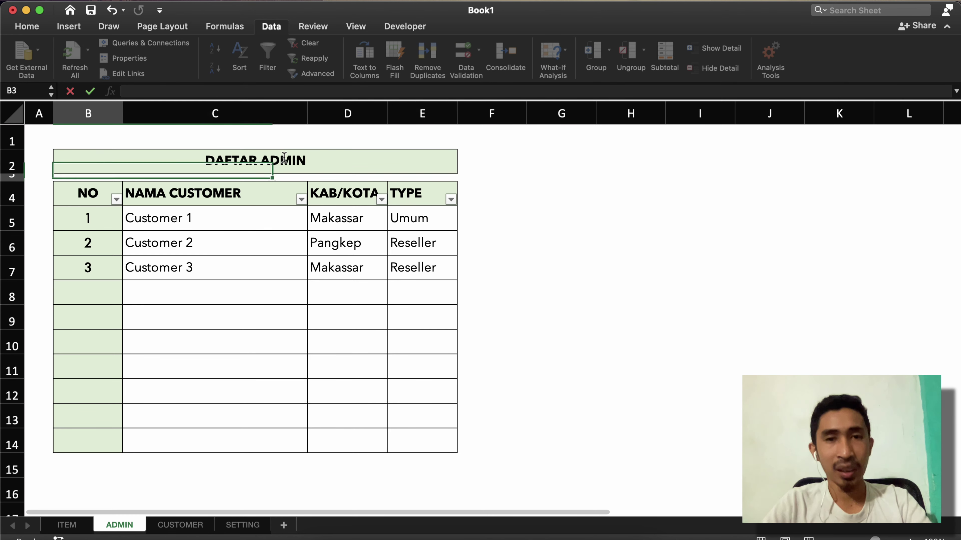
Change the name column header in C4 to NAMA ADMIN
{"action": "double_click", "coordinate": [230, 195]}
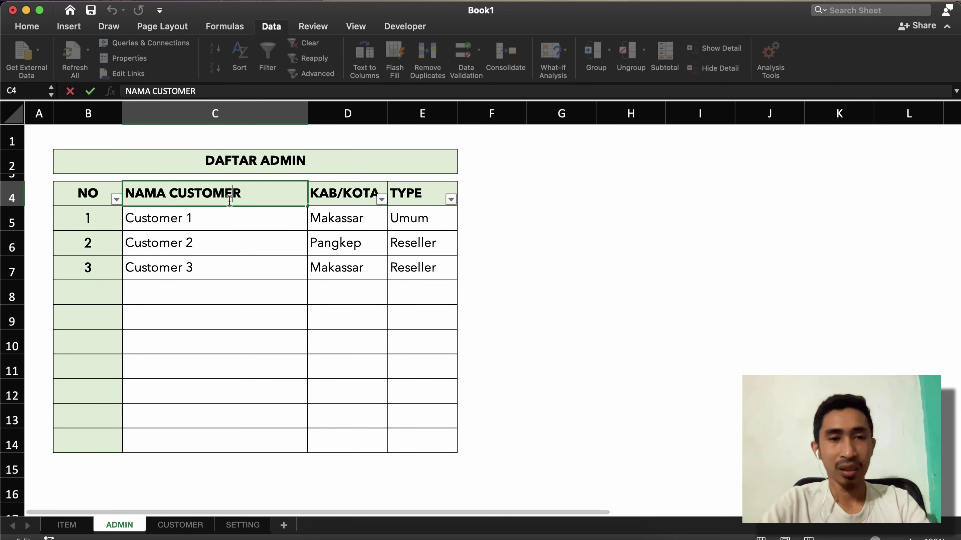
{"action": "key", "text": "BackSpace"}
{"action": "key", "text": "BackSpace"}
{"action": "key", "text": "BackSpace"}
{"action": "key", "text": "BackSpace"}
{"action": "key", "text": "BackSpace"}
{"action": "key", "text": "BackSpace"}
{"action": "key", "text": "BackSpace"}
{"action": "key", "text": "BackSpace"}
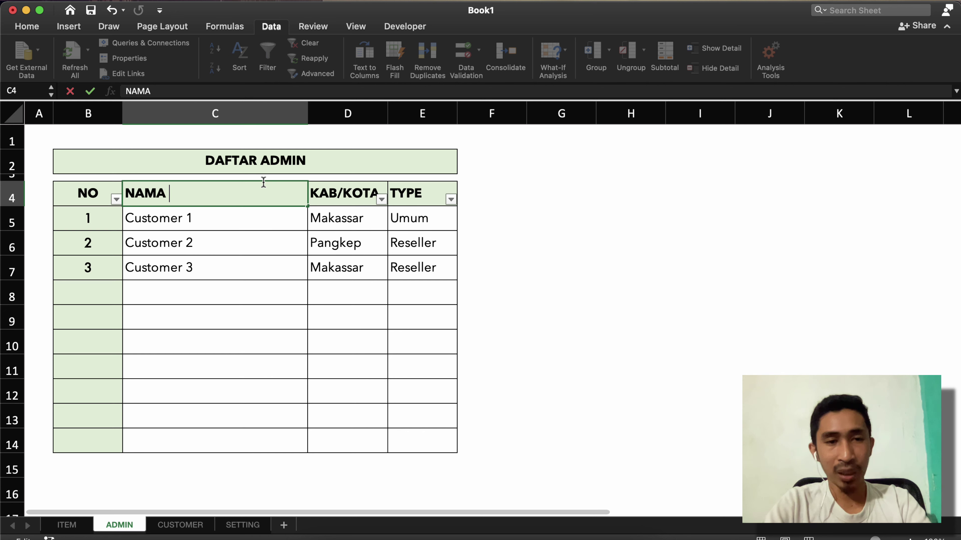
{"action": "type", "text": "ADMIN"}
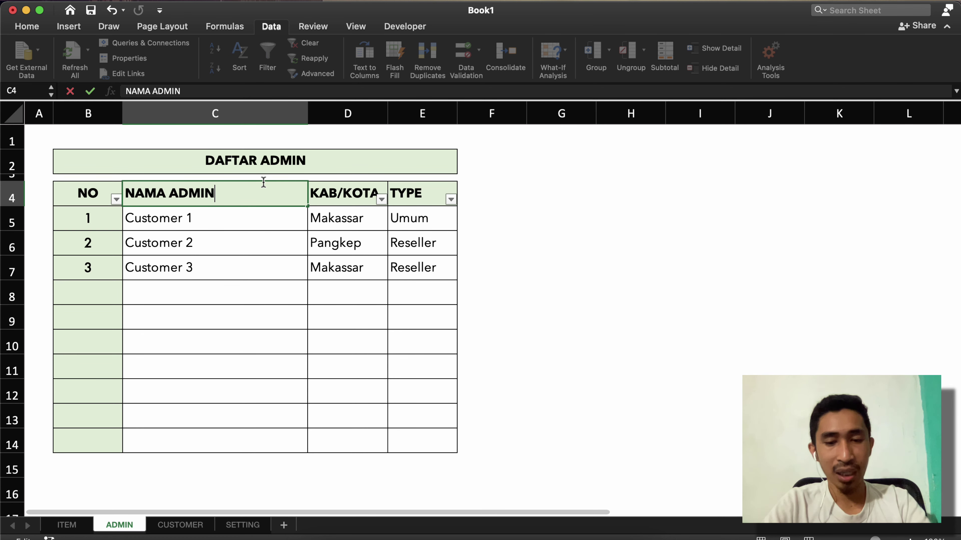
{"action": "key", "text": "Return"}
Replace the customer entries in C5:C7 with Admin 1, Admin 2 and Admin 3
{"action": "type", "text": "Admin"}
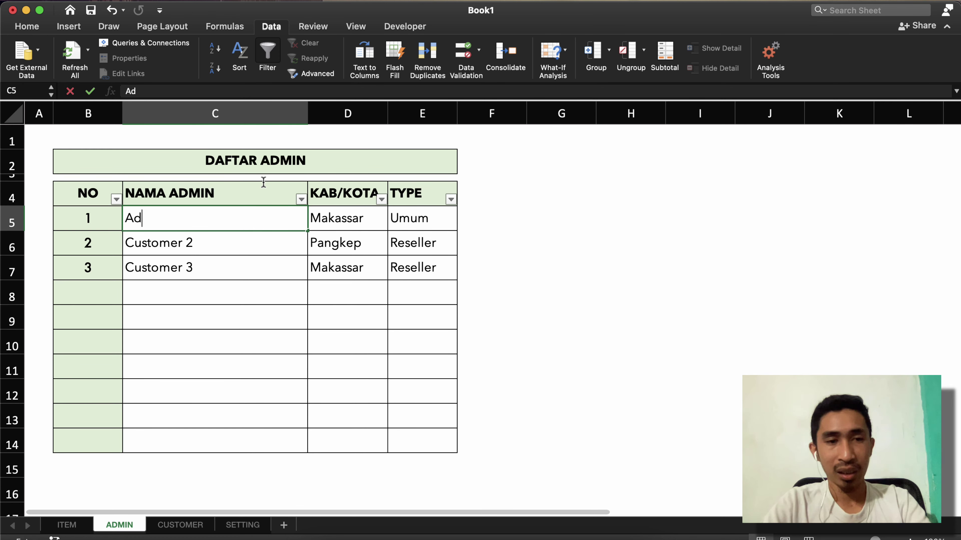
{"action": "key", "text": "Return"}
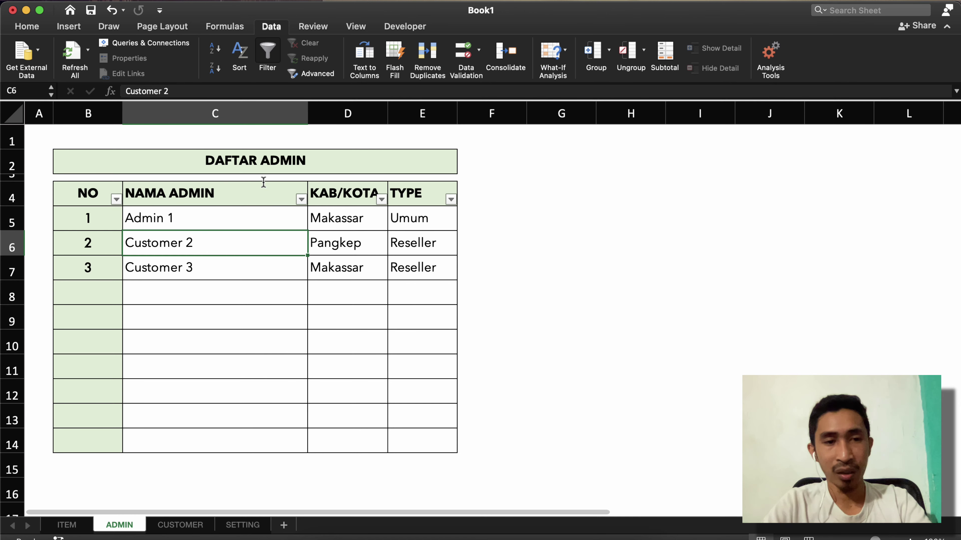
{"action": "type", "text": "Admin"}
{"action": "type", "text": "2"}
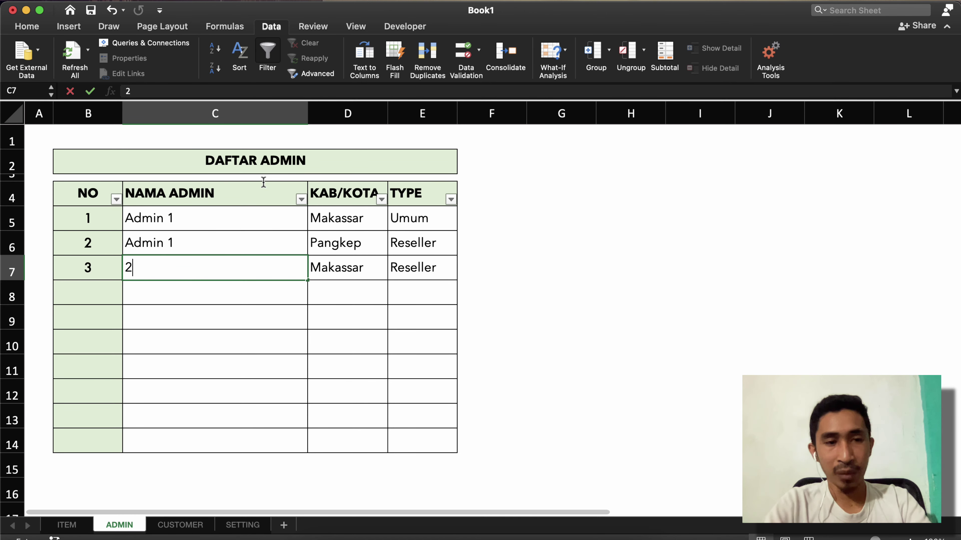
{"action": "key", "text": "BackSpace"}
{"action": "type", "text": "Admin 3"}
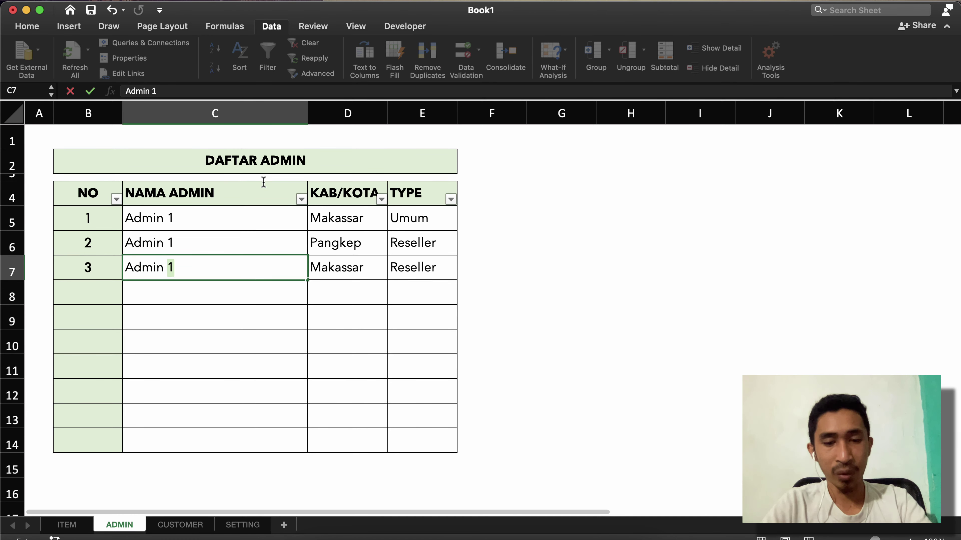
{"action": "key", "text": "Return"}
{"action": "key", "text": "Up"}
{"action": "key", "text": "Up"}
{"action": "type", "text": "Admin 2"}
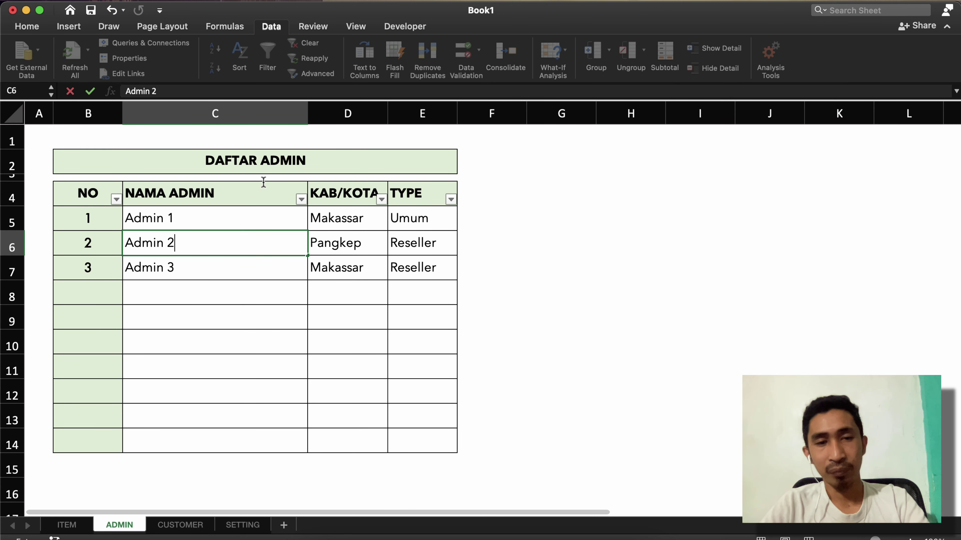
{"action": "key", "text": "Return"}
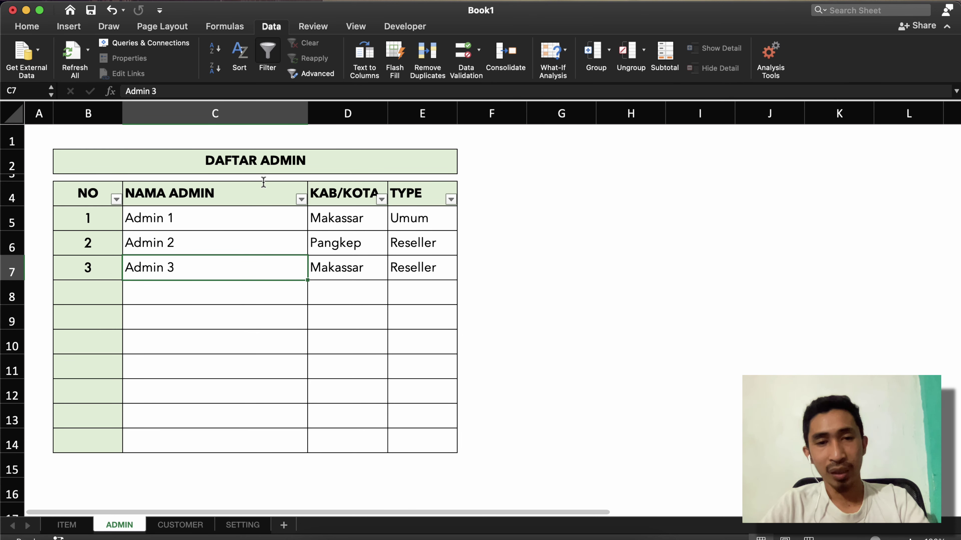
Check the columns of the reference DAFTAR ADMIN table, and delete the KAB/KOTA column from the ADMIN sheet
{"action": "left_click", "coordinate": [371, 247]}
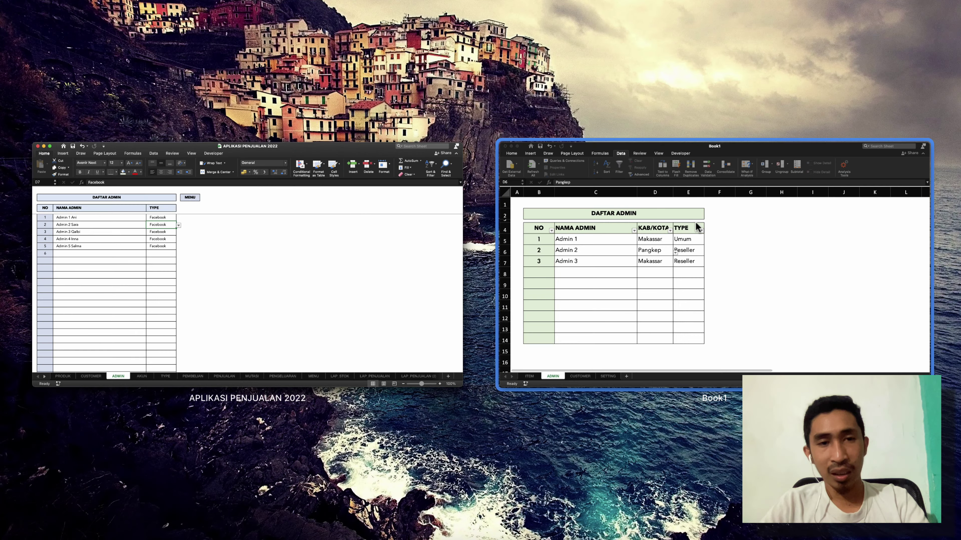
{"action": "left_click", "coordinate": [697, 226]}
{"action": "left_click", "coordinate": [339, 189]}
{"action": "left_click", "coordinate": [347, 116]}
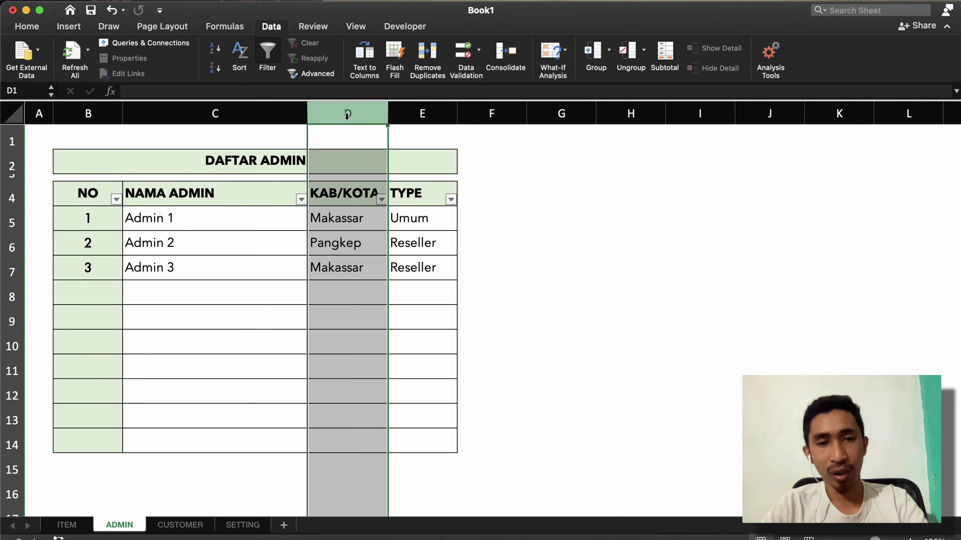
{"action": "right_click", "coordinate": [347, 115]}
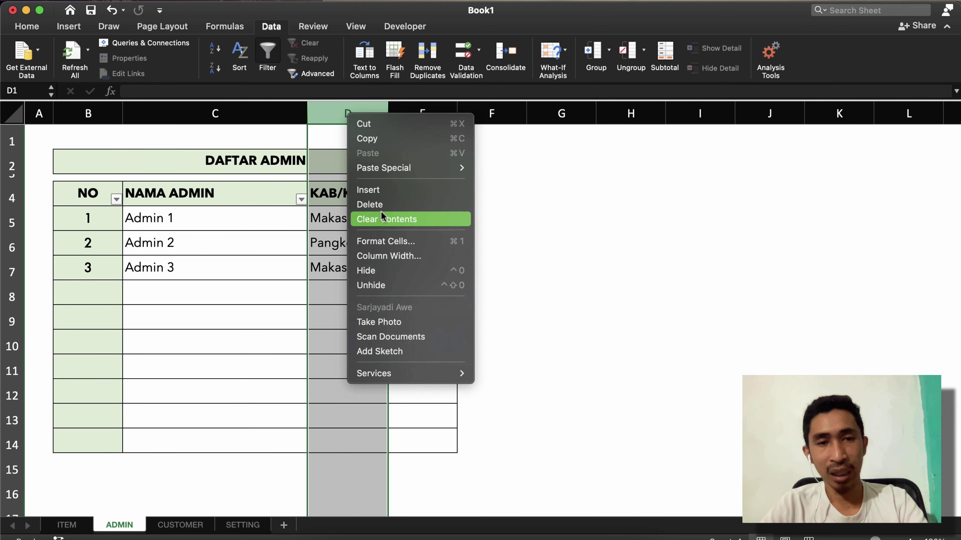
{"action": "left_click", "coordinate": [368, 205]}
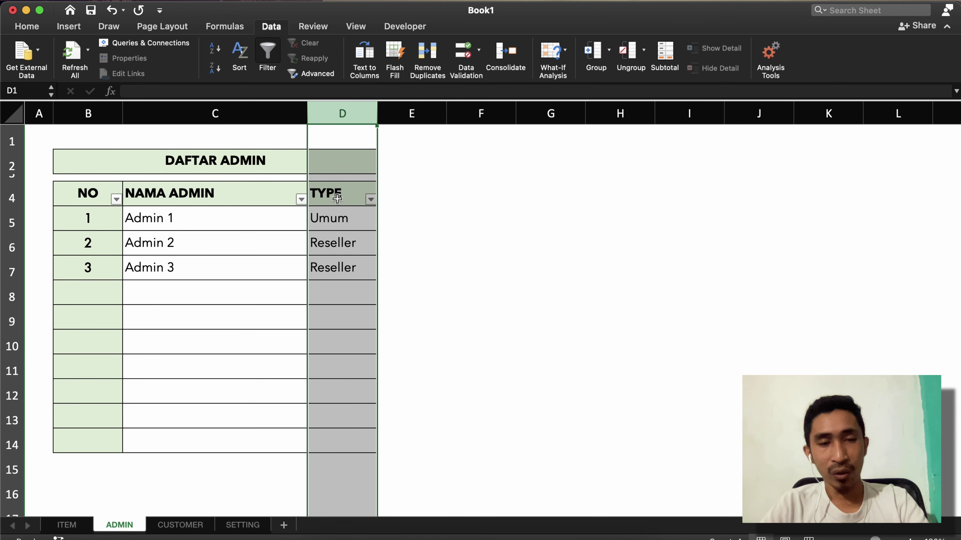
Narrow column H on the SETTING sheet to a spacer, and select cell I1 for a new admin type list
{"action": "left_click", "coordinate": [342, 218]}
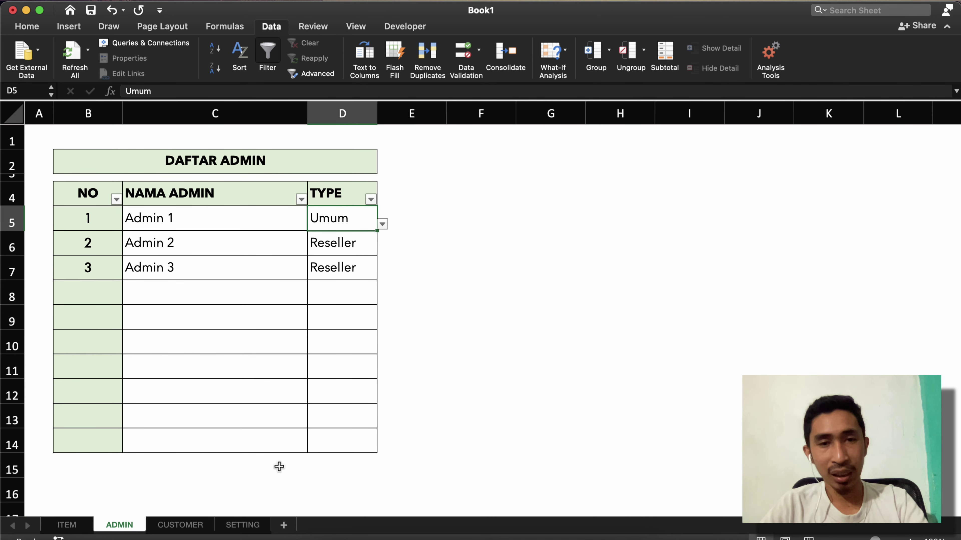
{"action": "left_click", "coordinate": [246, 526]}
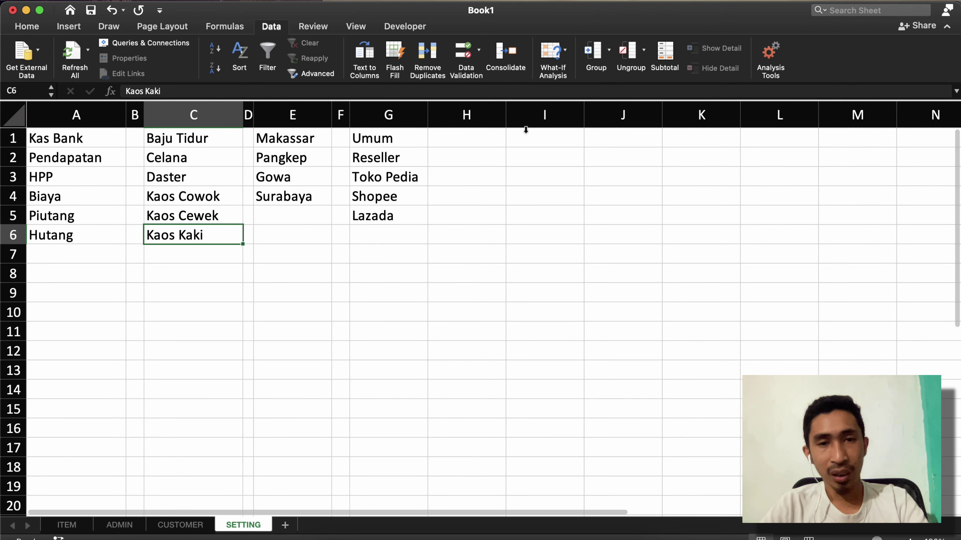
{"action": "left_click_drag", "start_coordinate": [506, 115], "coordinate": [435, 125]}
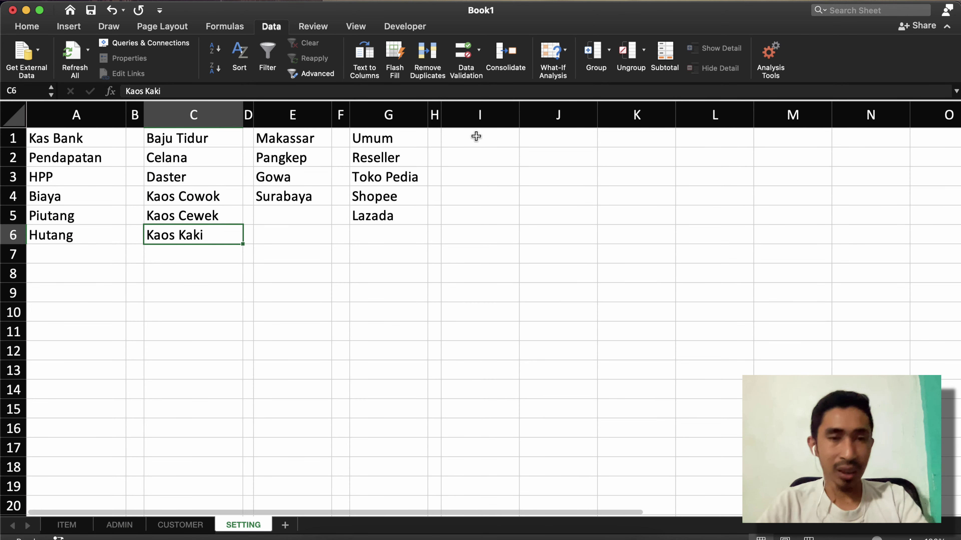
{"action": "left_click", "coordinate": [476, 136]}
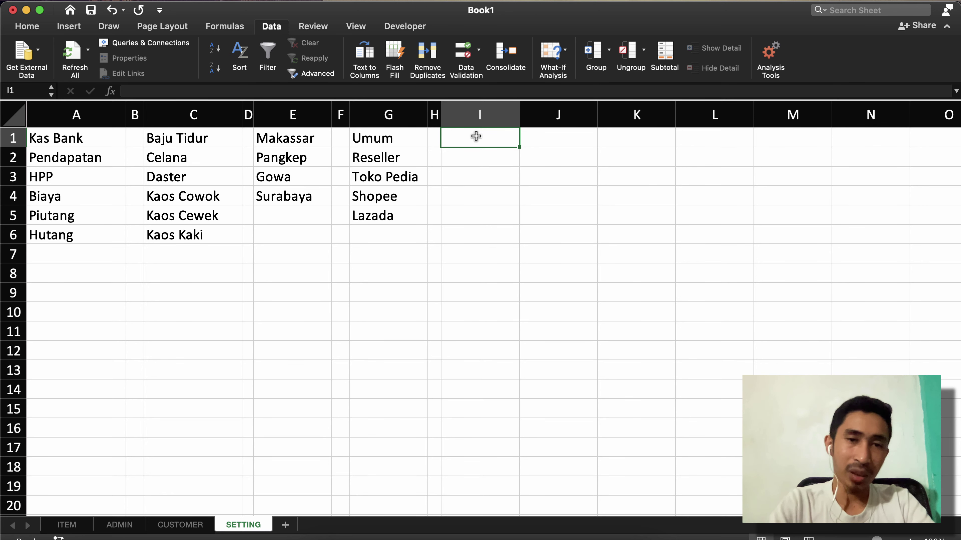
{"action": "type", "text": "fac"}
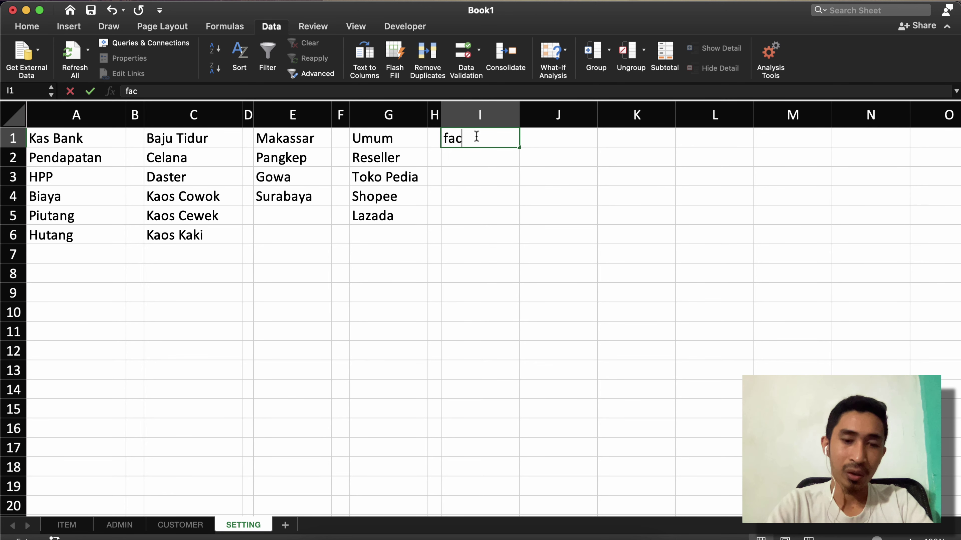
{"action": "key", "text": "BackSpace"}
{"action": "key", "text": "BackSpace"}
{"action": "key", "text": "BackSpace"}
{"action": "type", "text": "A"}
{"action": "key", "text": "BackSpace"}
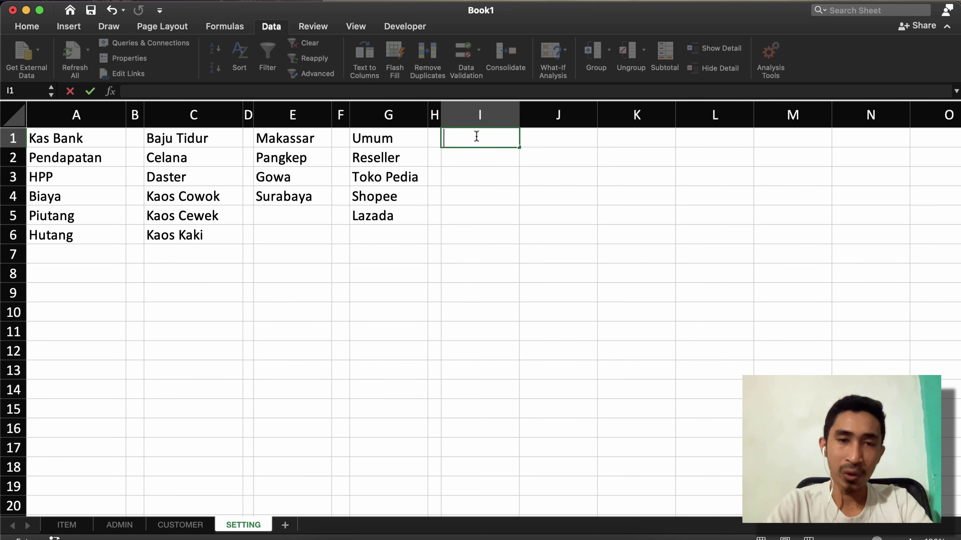
Enter the admin type list Facebook, Instagram and Website in cells I1:I3 of the SETTING sheet
{"action": "type", "text": "Facebook"}
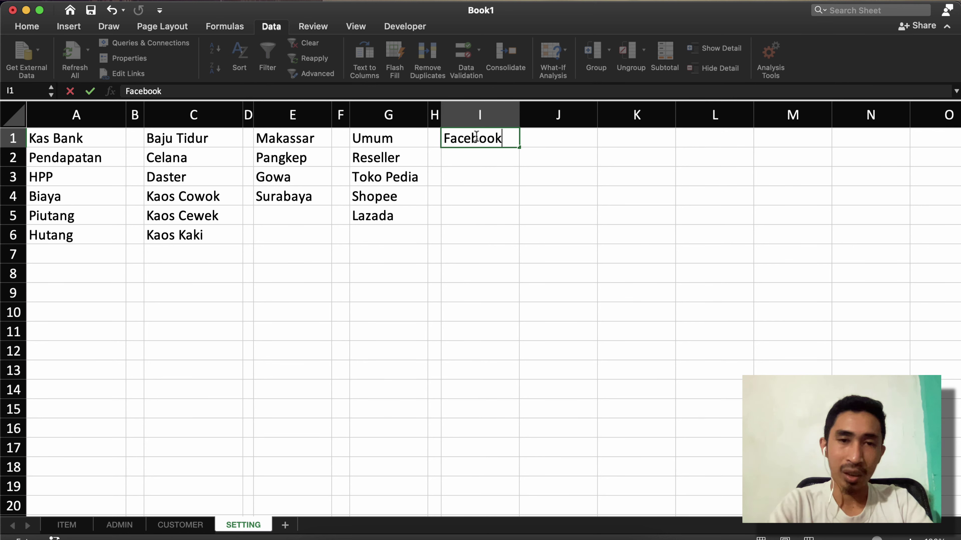
{"action": "key", "text": "Return"}
{"action": "type", "text": "In"}
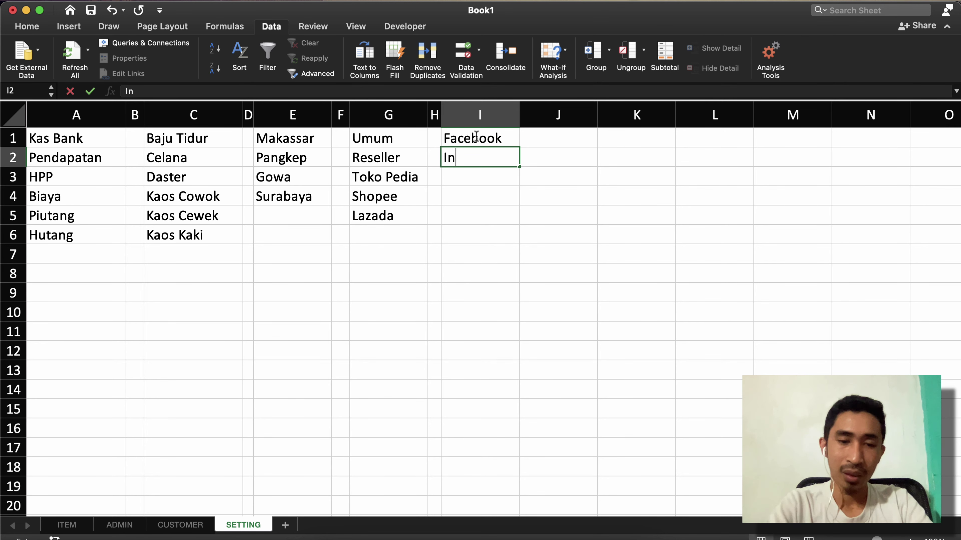
{"action": "type", "text": "ttagram"}
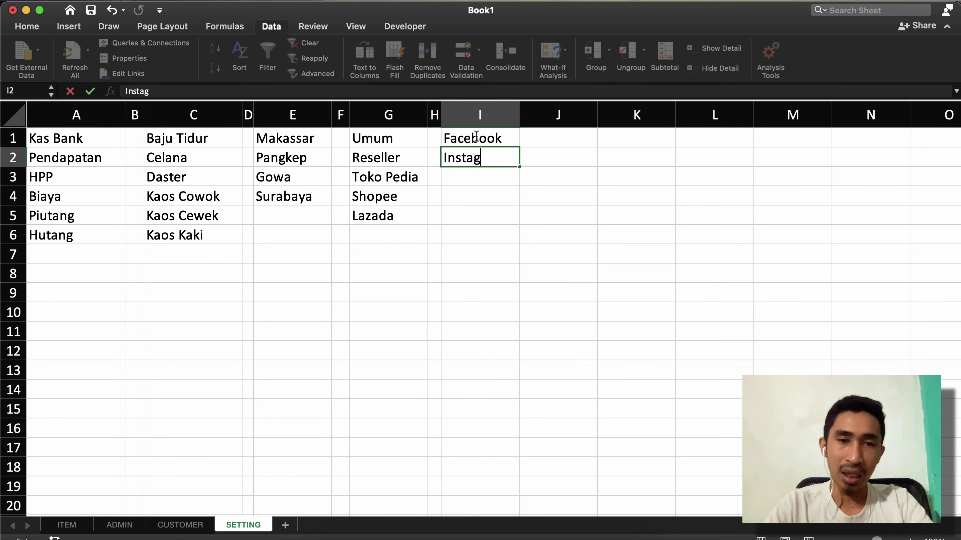
{"action": "key", "text": "Return"}
{"action": "type", "text": "A"}
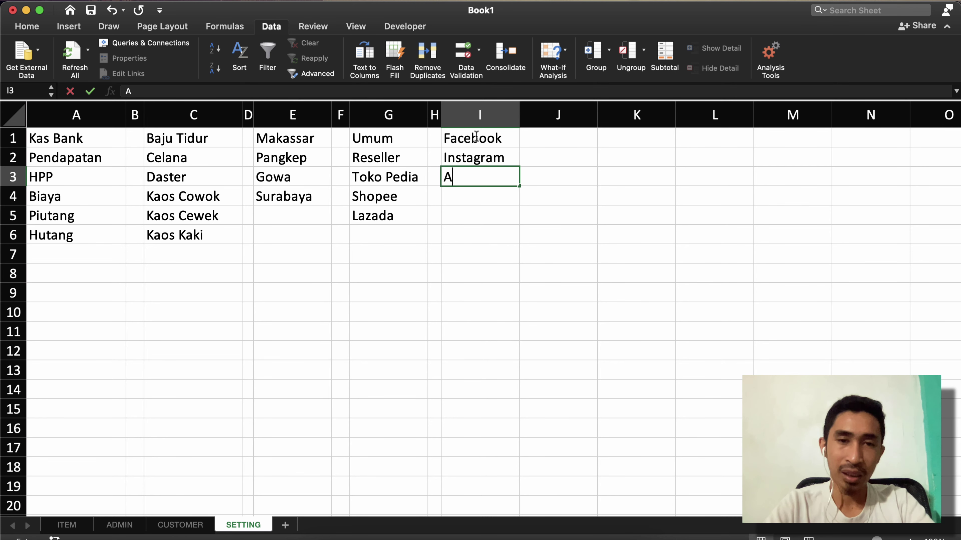
{"action": "key", "text": "BackSpace"}
{"action": "type", "text": "E"}
{"action": "key", "text": "BackSpace"}
{"action": "type", "text": "Wes"}
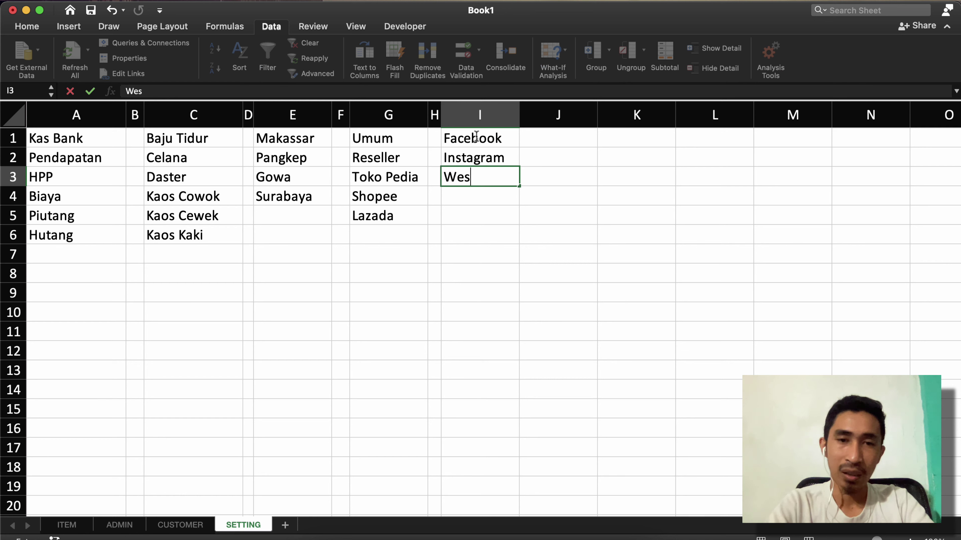
{"action": "key", "text": "BackSpace"}
{"action": "type", "text": "be"}
{"action": "key", "text": "BackSpace"}
{"action": "type", "text": "site"}
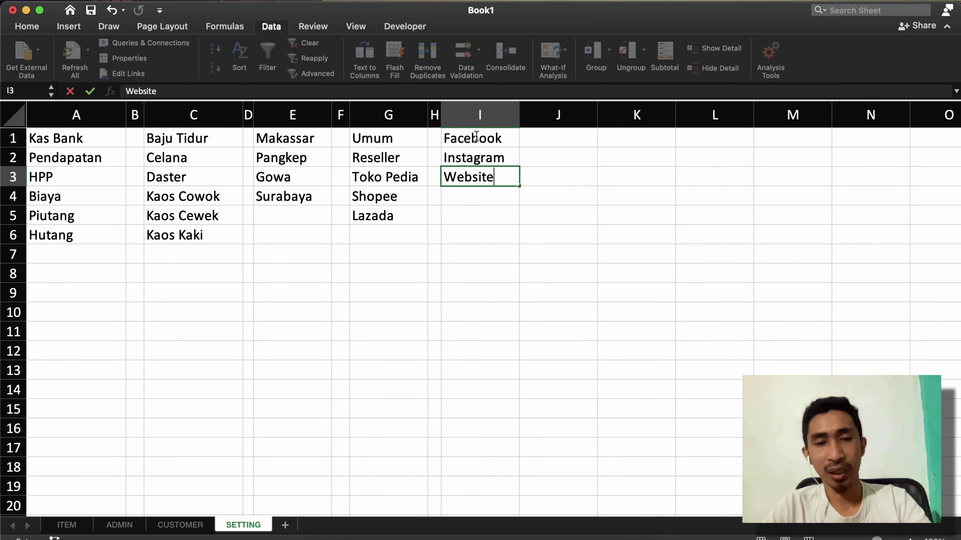
{"action": "key", "text": "Return"}
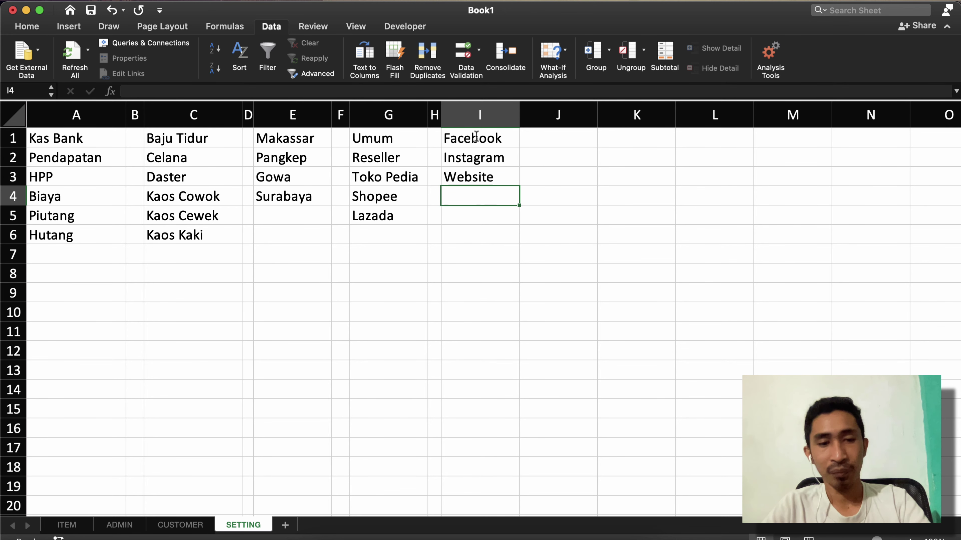
{"action": "left_click", "coordinate": [369, 173]}
{"action": "left_click", "coordinate": [488, 191]}
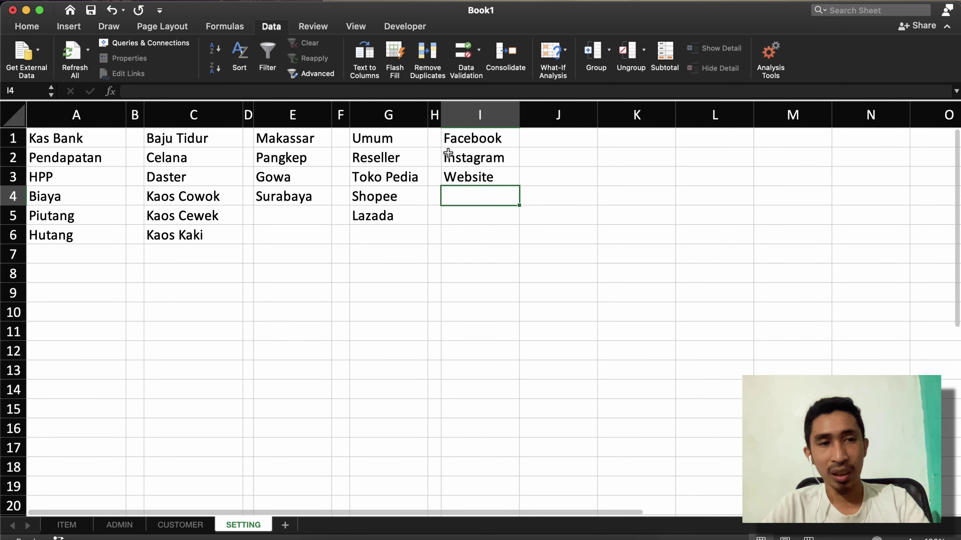
Name the whole column I on the SETTING sheet sett_admin
{"action": "left_click", "coordinate": [480, 115]}
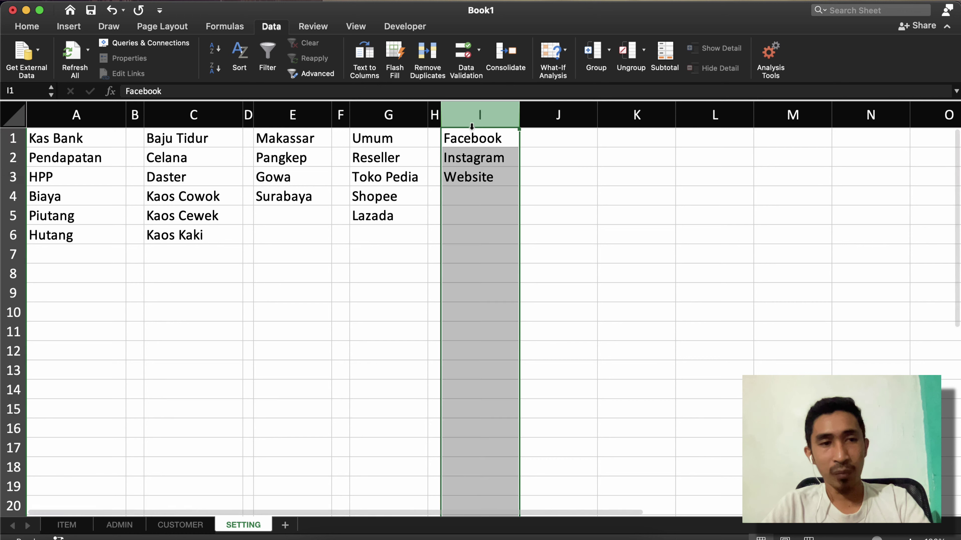
{"action": "left_click", "coordinate": [39, 92]}
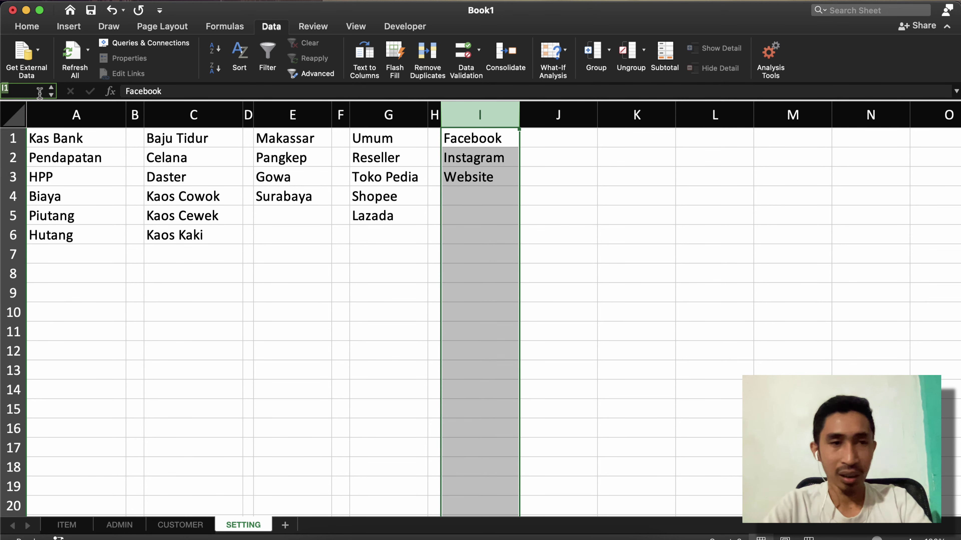
{"action": "key", "text": "super+v"}
{"action": "key", "text": "Return"}
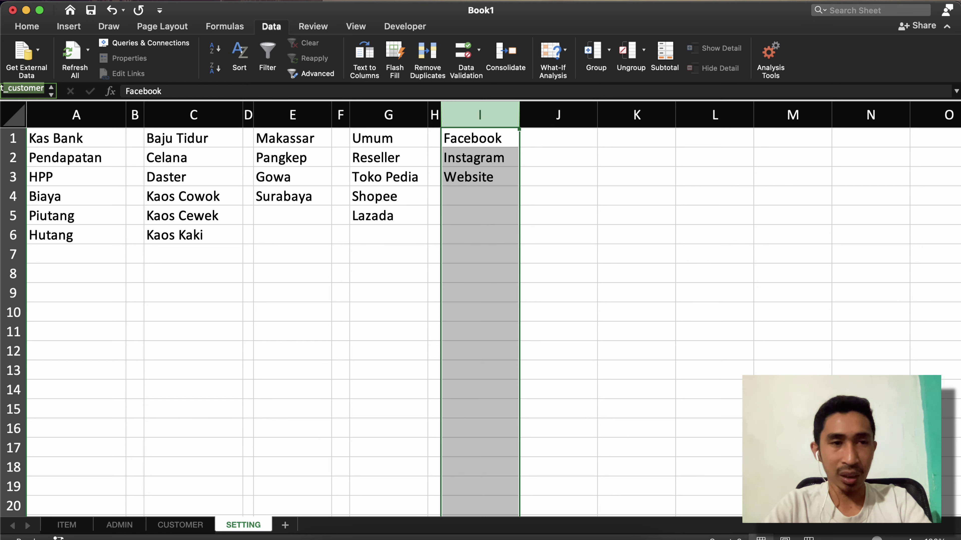
{"action": "type", "text": "sett_admi"}
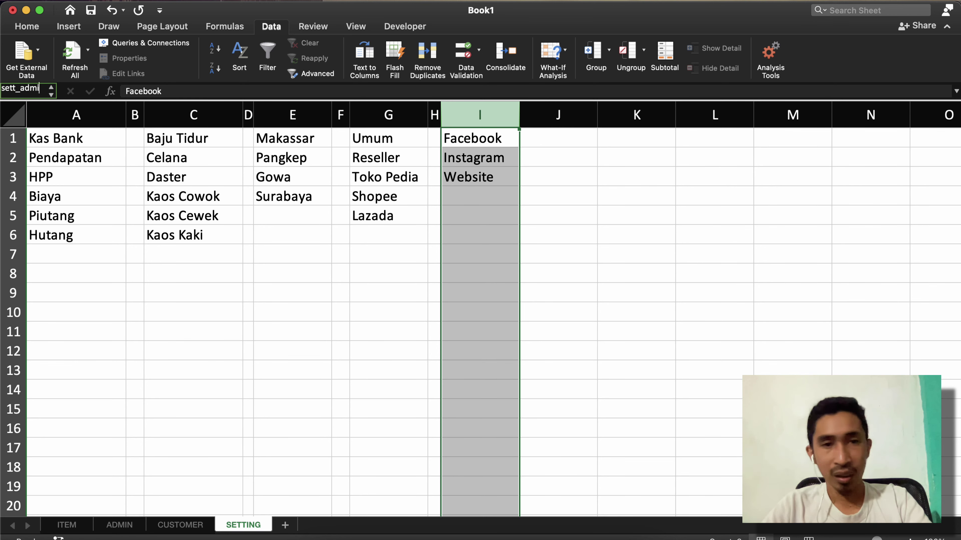
{"action": "type", "text": "n"}
{"action": "key", "text": "Return"}
{"action": "left_click", "coordinate": [205, 219]}
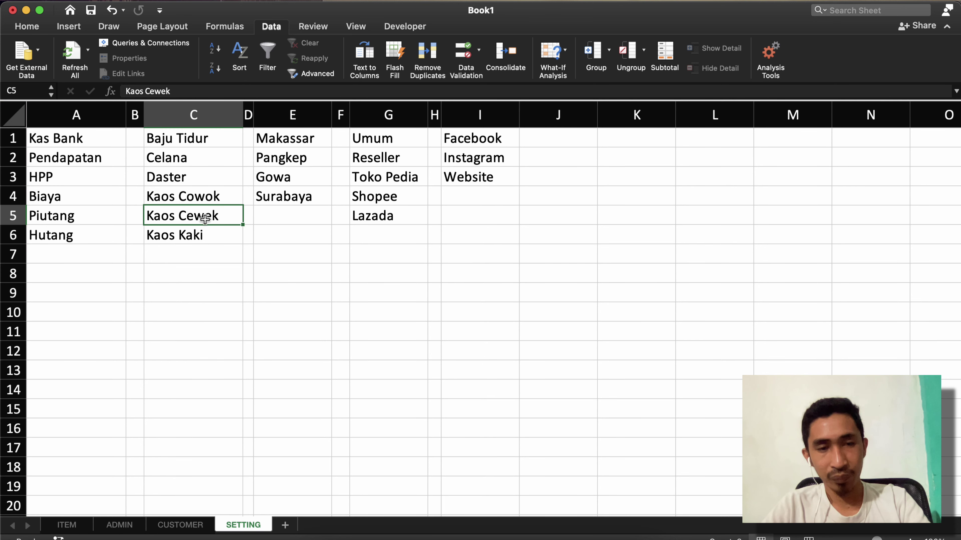
Change the D5 list validation source on the ADMIN sheet to =sett_admin, applying it to all other cells with the same settings
{"action": "left_click", "coordinate": [164, 526]}
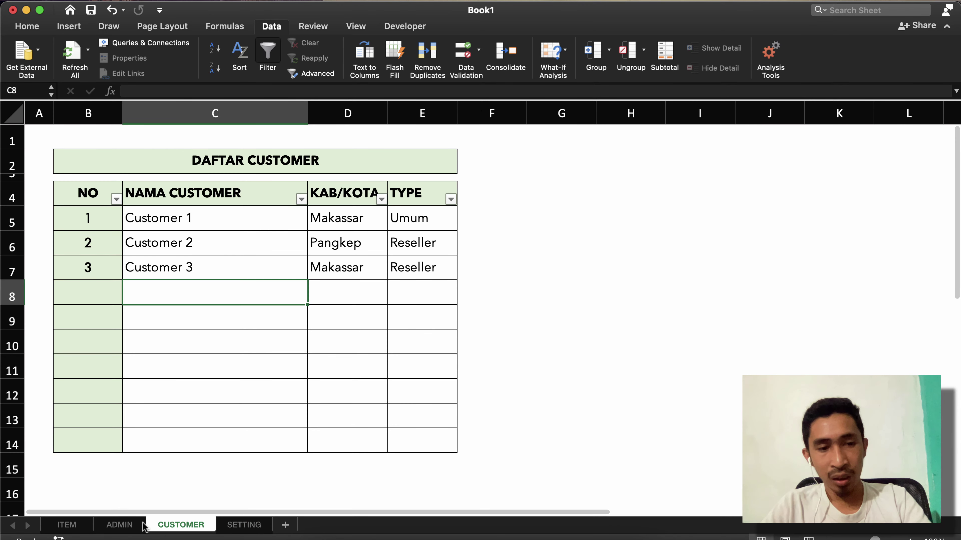
{"action": "left_click", "coordinate": [119, 530]}
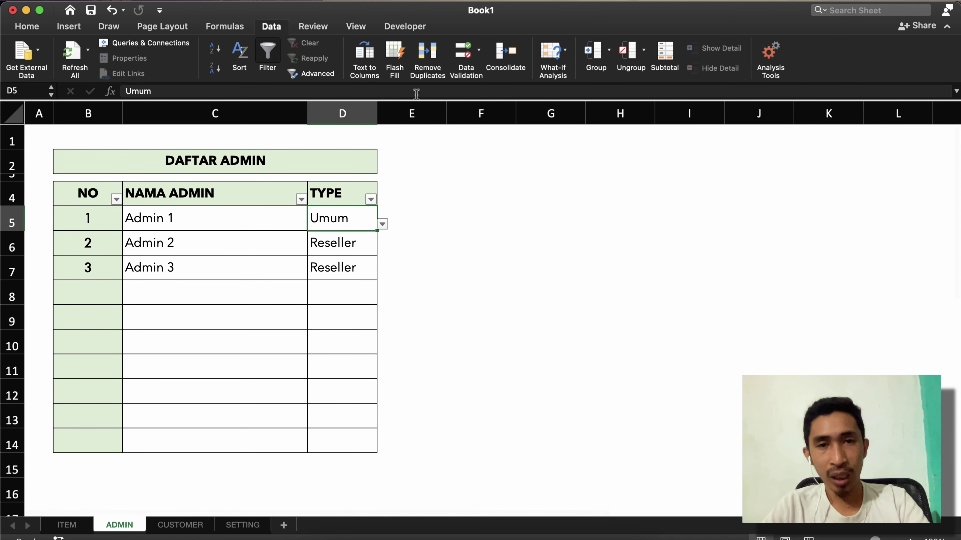
{"action": "left_click", "coordinate": [472, 54]}
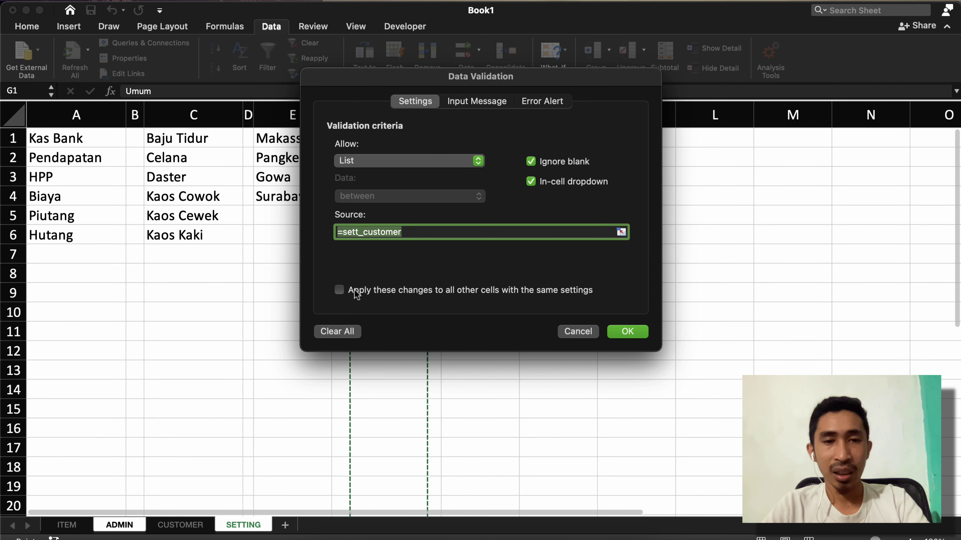
{"action": "left_click", "coordinate": [339, 291]}
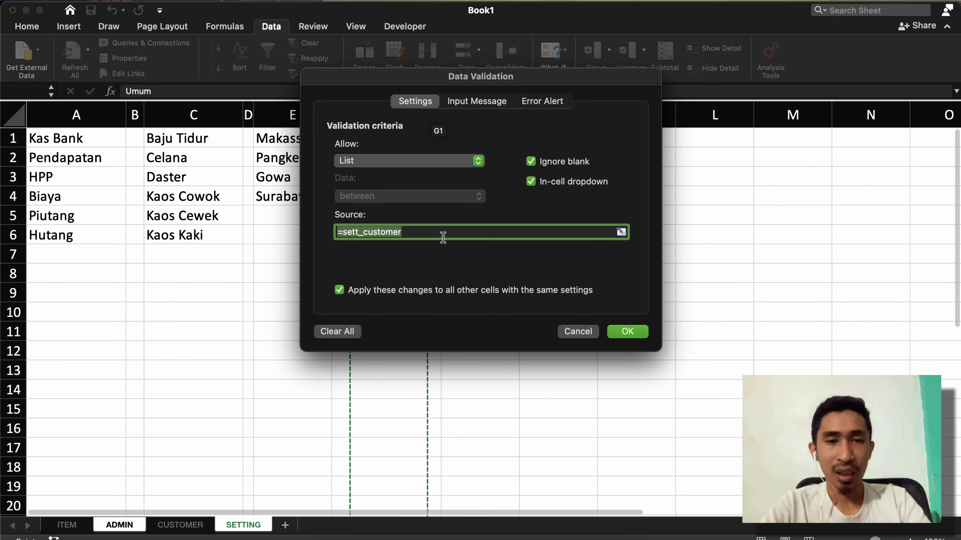
{"action": "left_click", "coordinate": [418, 236]}
{"action": "key", "text": "BackSpace"}
{"action": "key", "text": "BackSpace"}
{"action": "key", "text": "BackSpace"}
{"action": "key", "text": "BackSpace"}
{"action": "key", "text": "BackSpace"}
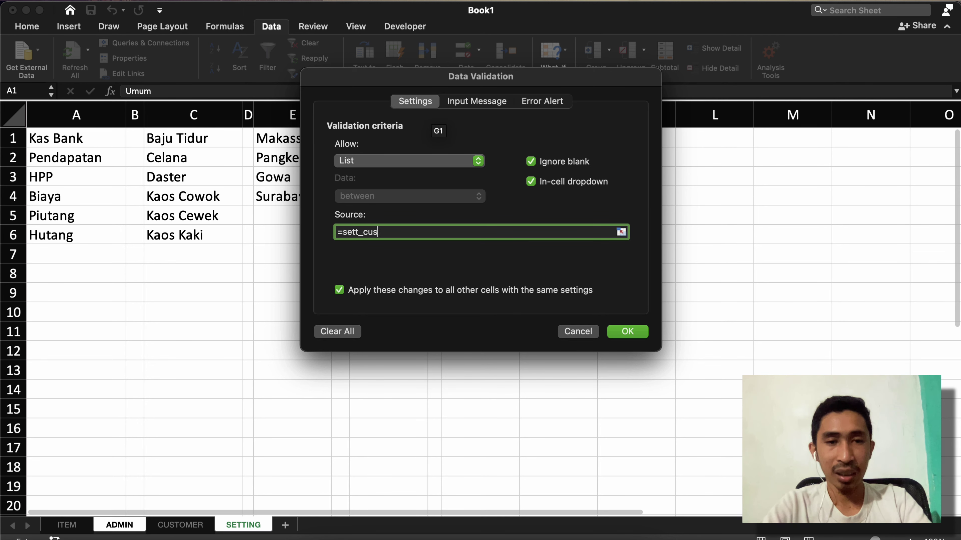
{"action": "key", "text": "BackSpace"}
{"action": "key", "text": "BackSpace"}
{"action": "key", "text": "BackSpace"}
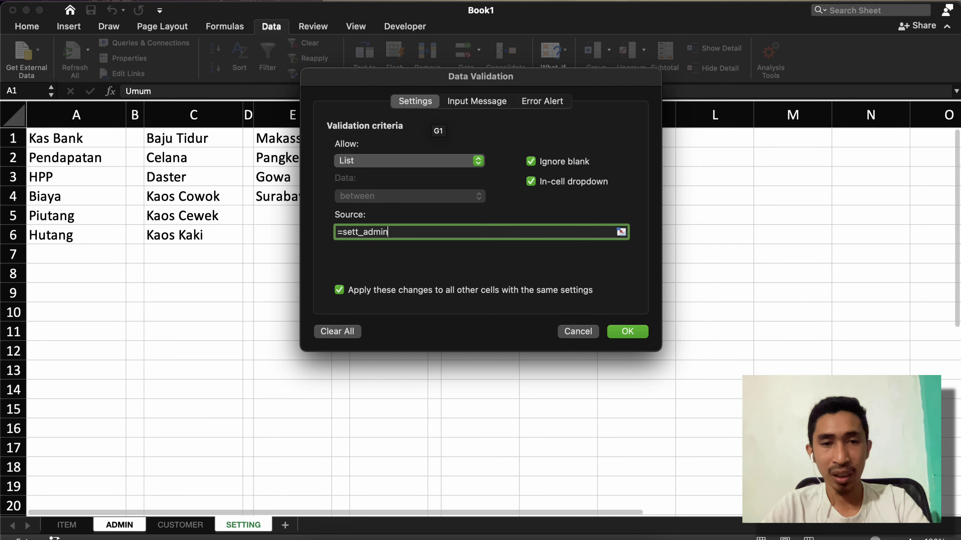
{"action": "left_click", "coordinate": [627, 331]}
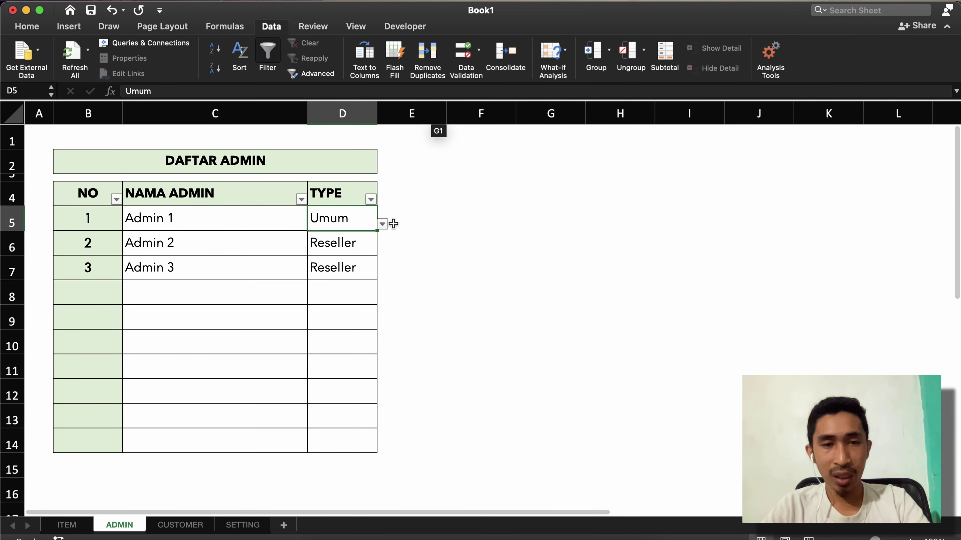
Set the TYPE of Admin 1 to Facebook and check the dropdown options for Admin 2
{"action": "left_click", "coordinate": [382, 223]}
{"action": "left_click", "coordinate": [335, 237]}
{"action": "left_click", "coordinate": [357, 239]}
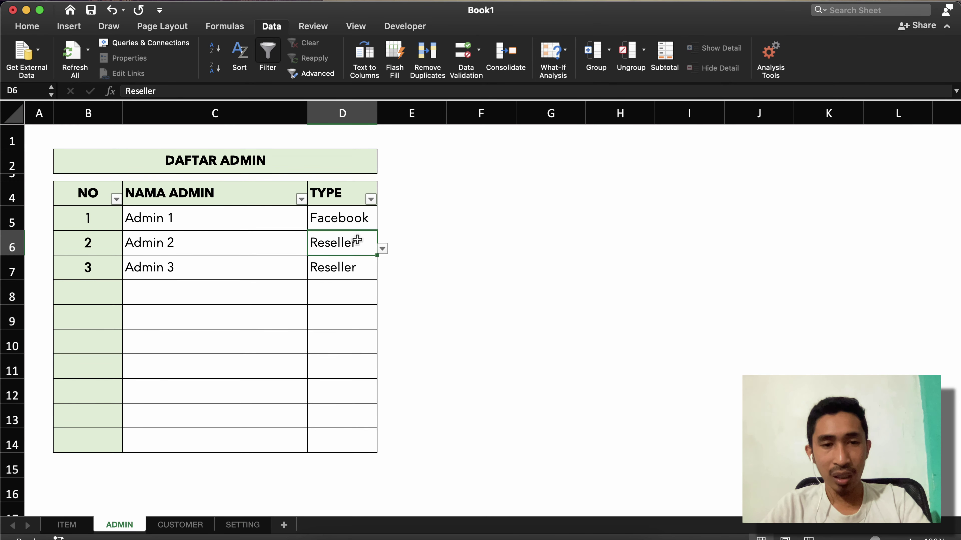
{"action": "left_click", "coordinate": [382, 248]}
{"action": "left_click", "coordinate": [341, 273]}
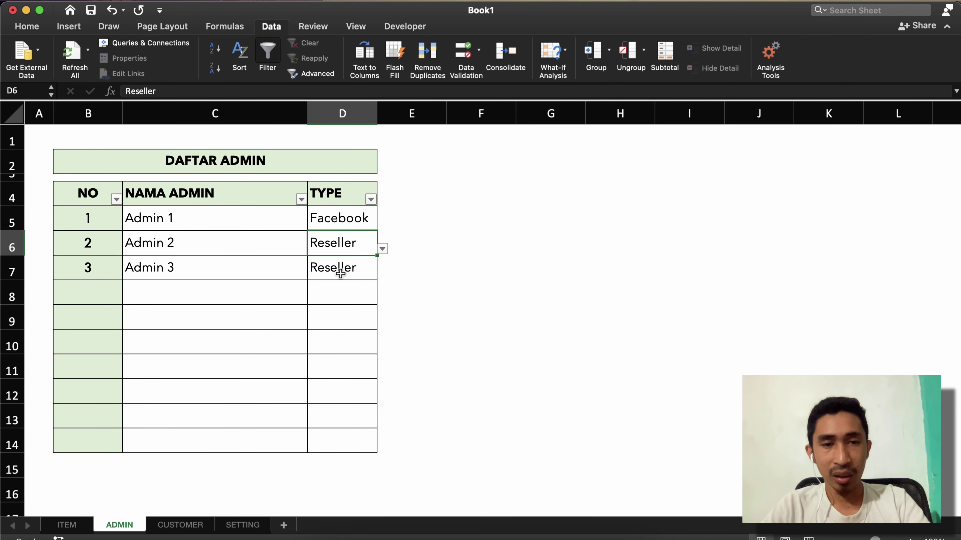
{"action": "left_click", "coordinate": [382, 248]}
{"action": "left_click", "coordinate": [355, 233]}
Copy D5 with its dropdown over D6:D14, and clear the values in those TYPE cells
{"action": "left_click", "coordinate": [354, 219]}
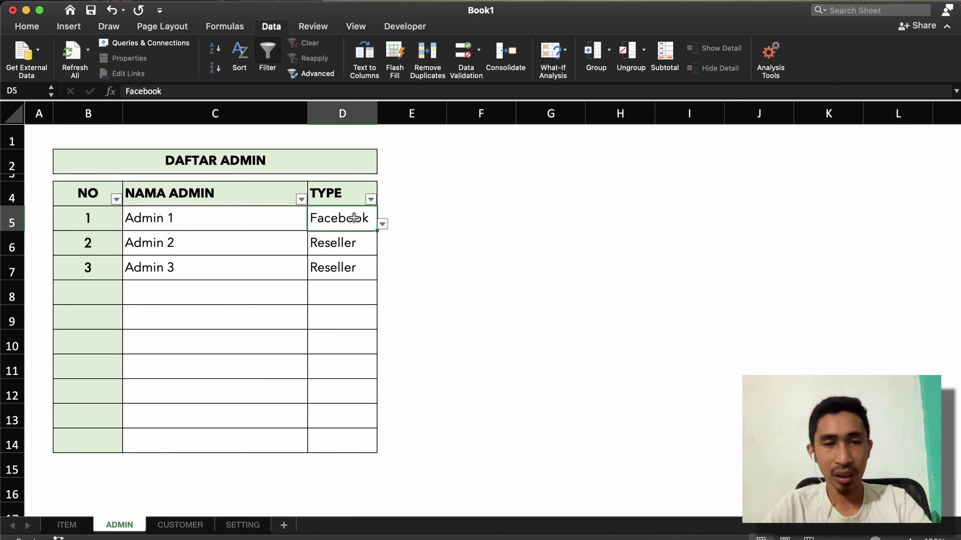
{"action": "key", "text": "super+c"}
{"action": "key", "text": "Down"}
{"action": "key", "text": "super+shift+Down"}
{"action": "key", "text": "super+shift+Down"}
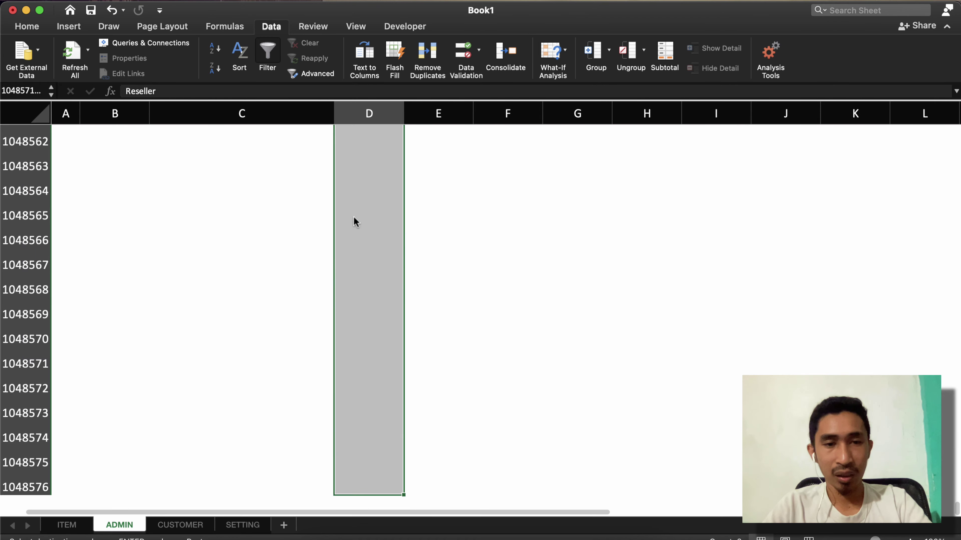
{"action": "key", "text": "super+shift+Up"}
{"action": "key", "text": "shift+Down"}
{"action": "key", "text": "shift+Down"}
{"action": "key", "text": "shift+Down"}
{"action": "key", "text": "shift+Down"}
{"action": "key", "text": "shift+Down"}
{"action": "key", "text": "shift+Down"}
{"action": "key", "text": "shift+Down"}
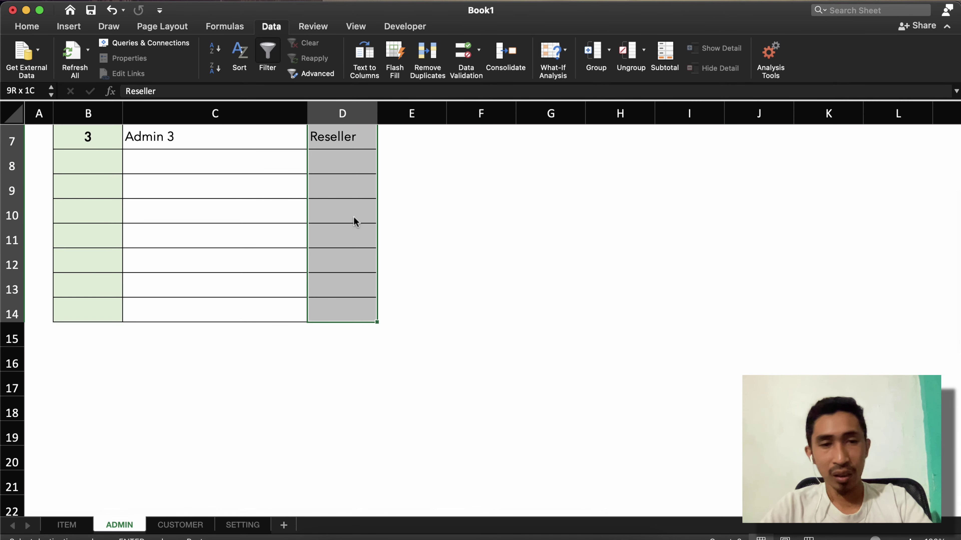
{"action": "key", "text": "super+v"}
{"action": "key", "text": "super+z"}
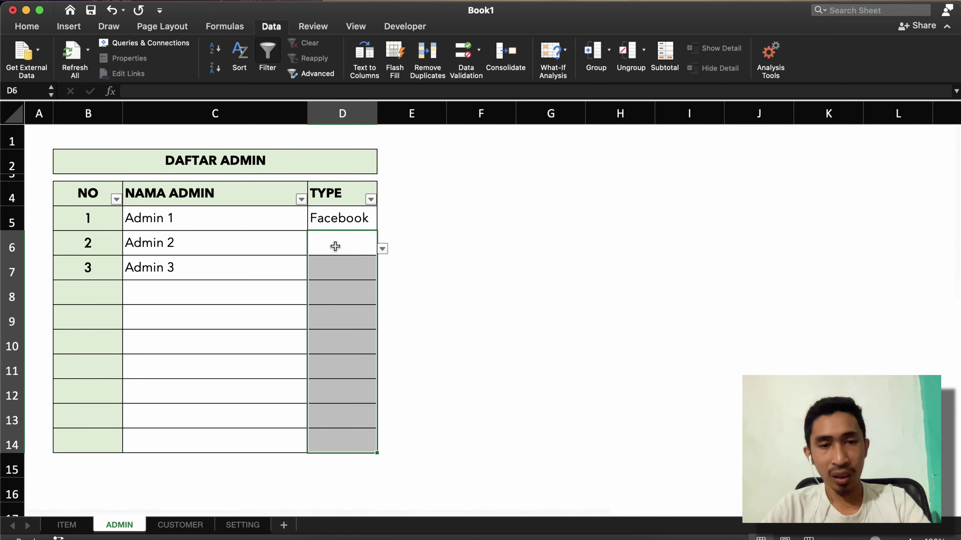
Choose Instagram as the TYPE for Admin 2 and Facebook for Admin 3
{"action": "left_click", "coordinate": [335, 247]}
{"action": "left_click", "coordinate": [382, 249]}
{"action": "left_click", "coordinate": [328, 275]}
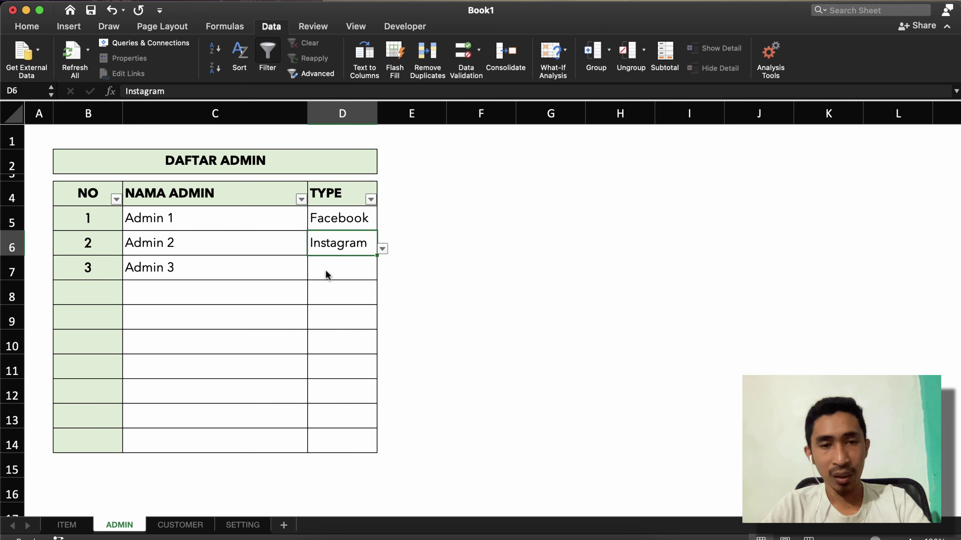
{"action": "left_click", "coordinate": [343, 266]}
{"action": "left_click", "coordinate": [382, 273]}
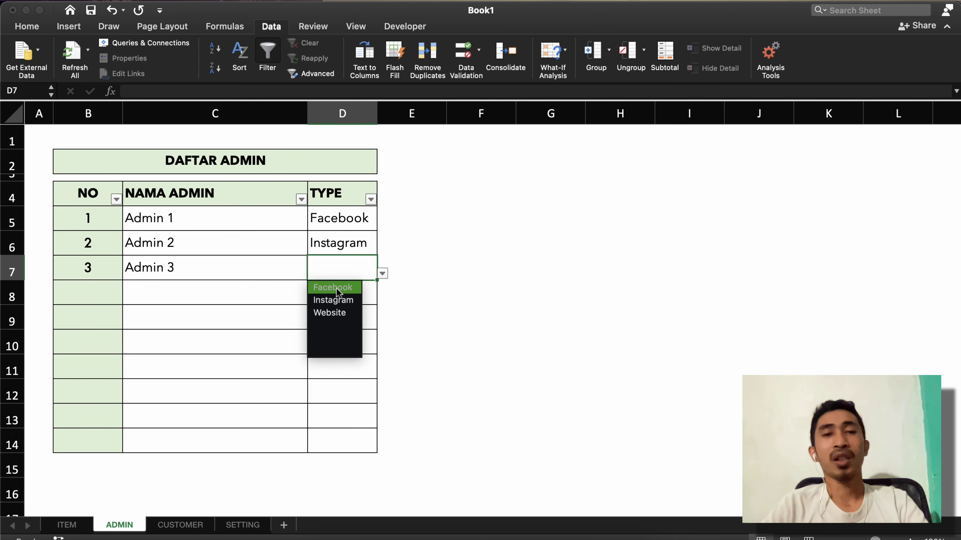
{"action": "left_click", "coordinate": [335, 288]}
{"action": "left_click", "coordinate": [216, 328]}
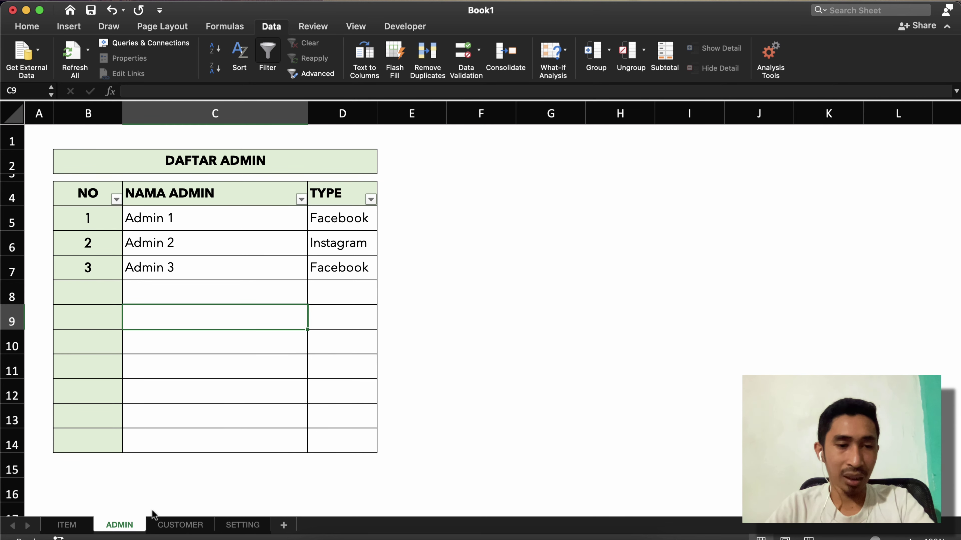
Switch to the APLIKASI PENJUALAN 2022 workbook and examine its AKUN sheet, expanding the grouped columns beside the account table
{"action": "left_click", "coordinate": [80, 529]}
{"action": "left_click", "coordinate": [109, 526]}
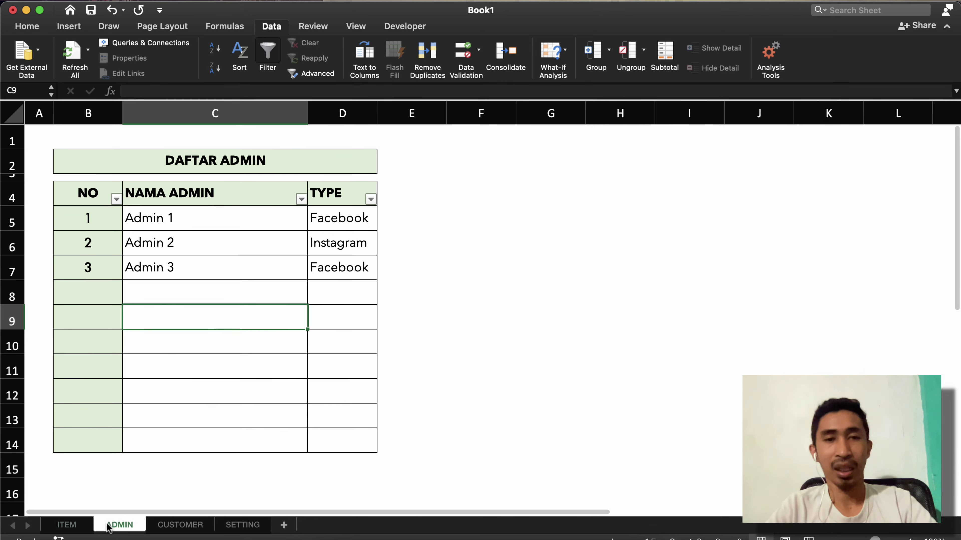
{"action": "left_click", "coordinate": [160, 527]}
{"action": "left_click", "coordinate": [247, 524]}
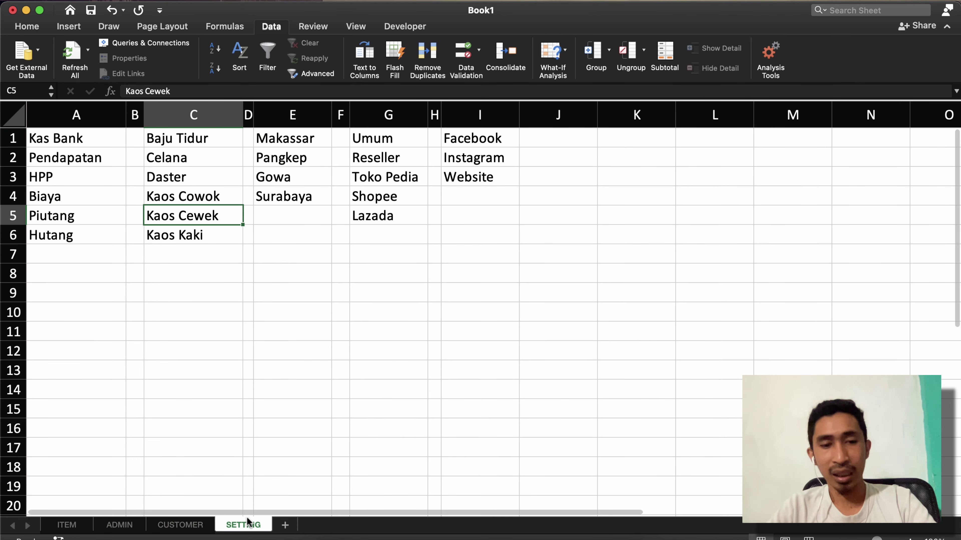
{"action": "key", "text": "ctrl+Down"}
{"action": "left_click", "coordinate": [590, 212]}
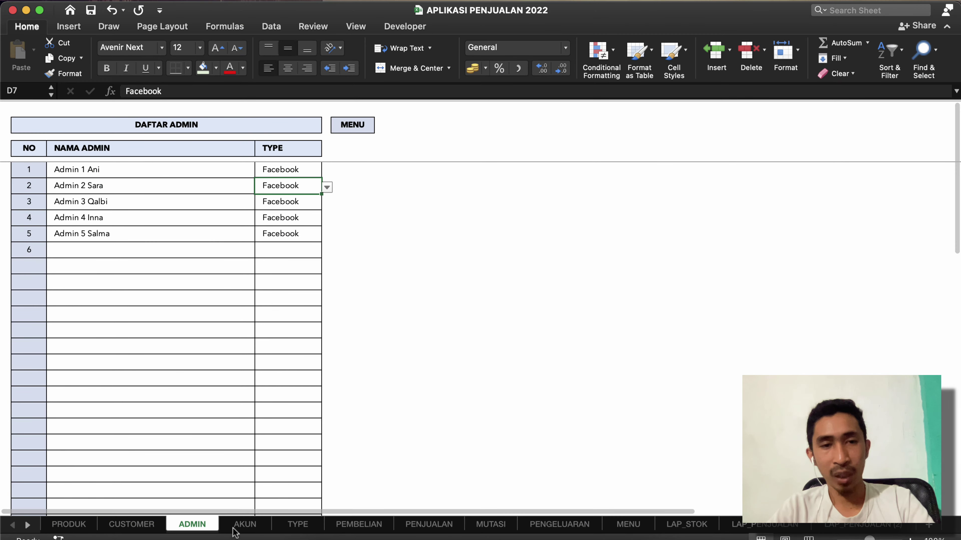
{"action": "left_click", "coordinate": [245, 524]}
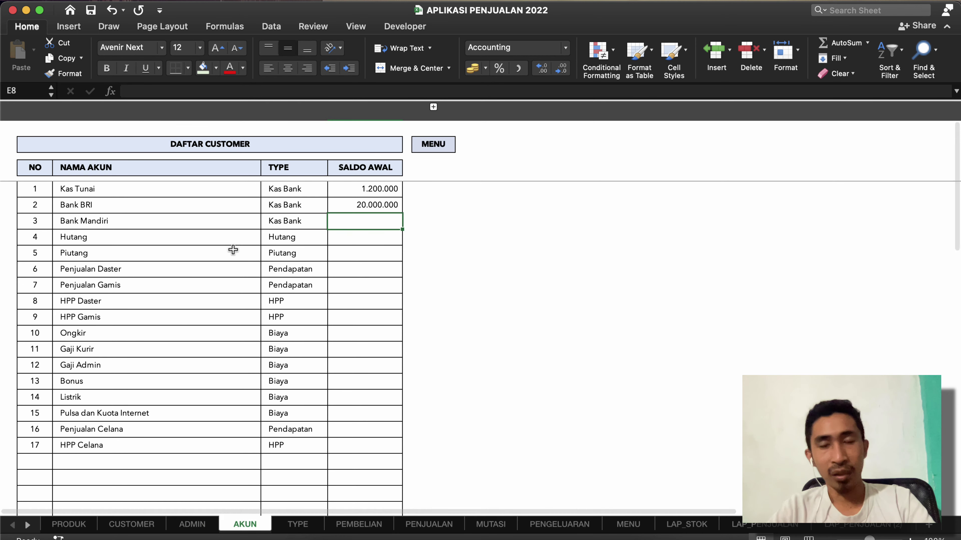
{"action": "left_click", "coordinate": [231, 250]}
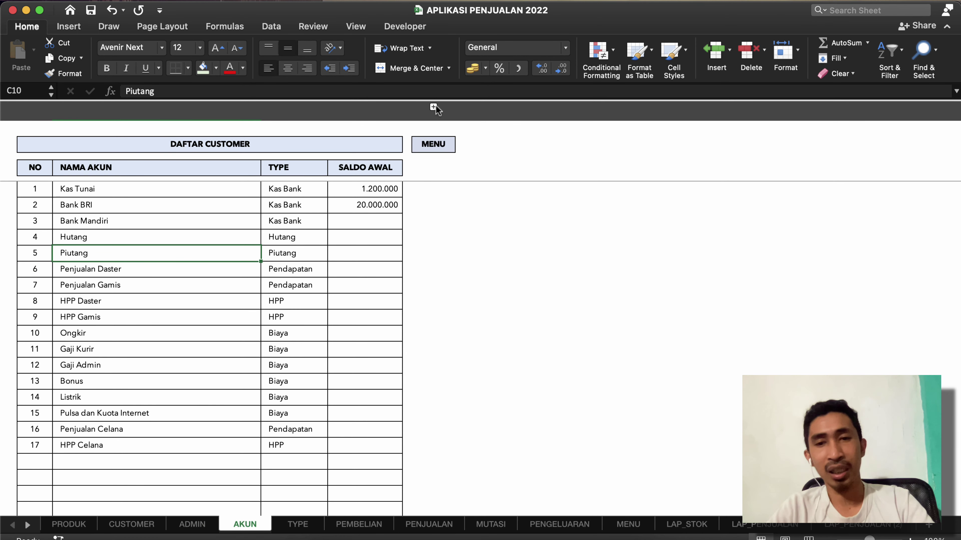
{"action": "left_click", "coordinate": [434, 107]}
{"action": "left_click", "coordinate": [523, 206]}
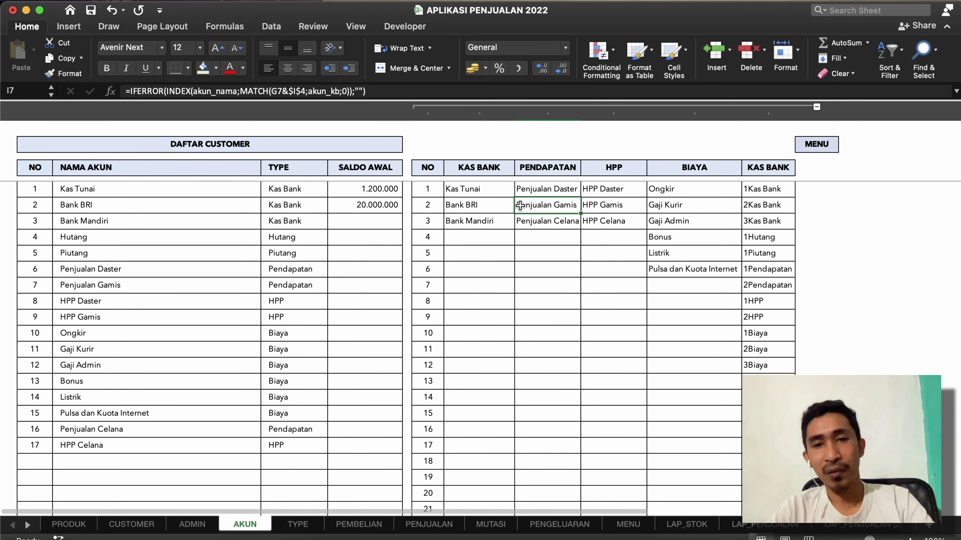
Examine the lookup formulas in the PENDAPATAN, HPP and BIAYA helper columns of the AKUN sheet
{"action": "left_click", "coordinate": [644, 209]}
{"action": "left_click", "coordinate": [520, 211]}
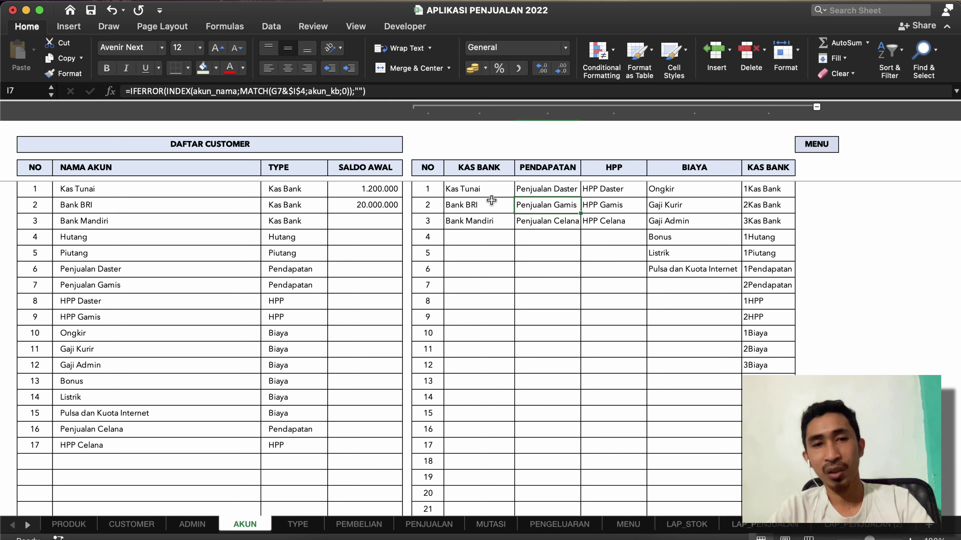
{"action": "left_click", "coordinate": [491, 201]}
{"action": "left_click", "coordinate": [575, 211]}
{"action": "left_click", "coordinate": [633, 209]}
{"action": "left_click", "coordinate": [660, 239]}
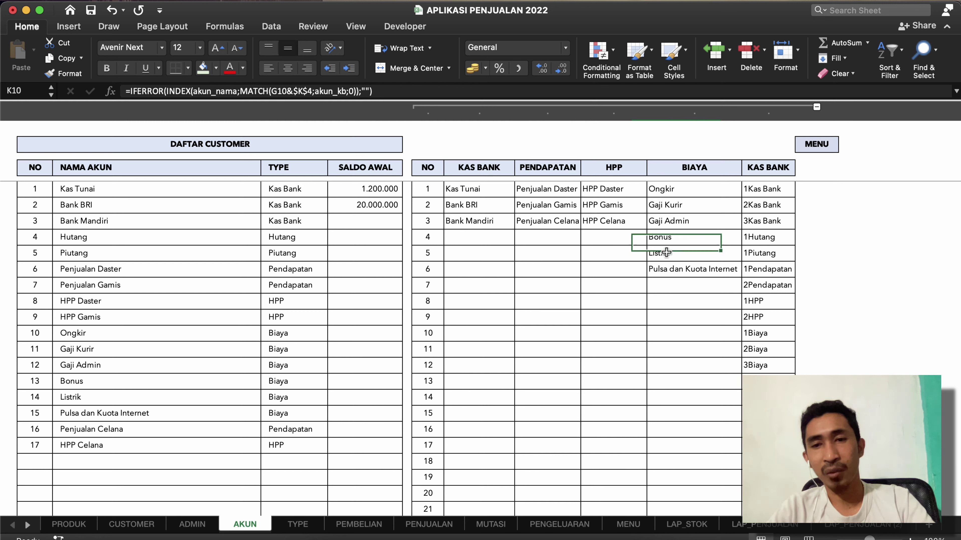
{"action": "left_click", "coordinate": [667, 254]}
{"action": "left_click", "coordinate": [722, 268]}
{"action": "left_click", "coordinate": [778, 259]}
{"action": "left_click", "coordinate": [688, 227]}
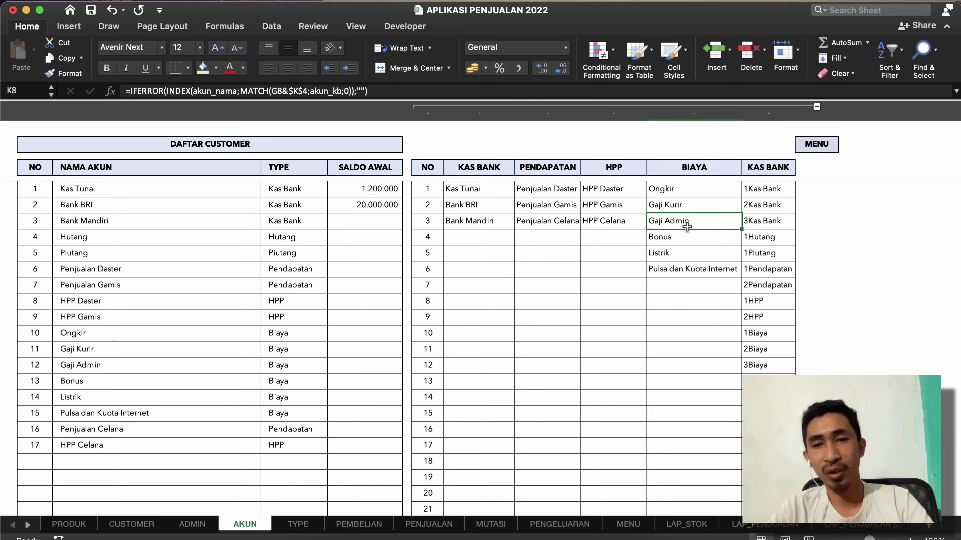
{"action": "left_click", "coordinate": [682, 188]}
{"action": "left_click_drag", "start_coordinate": [682, 188], "coordinate": [665, 349]}
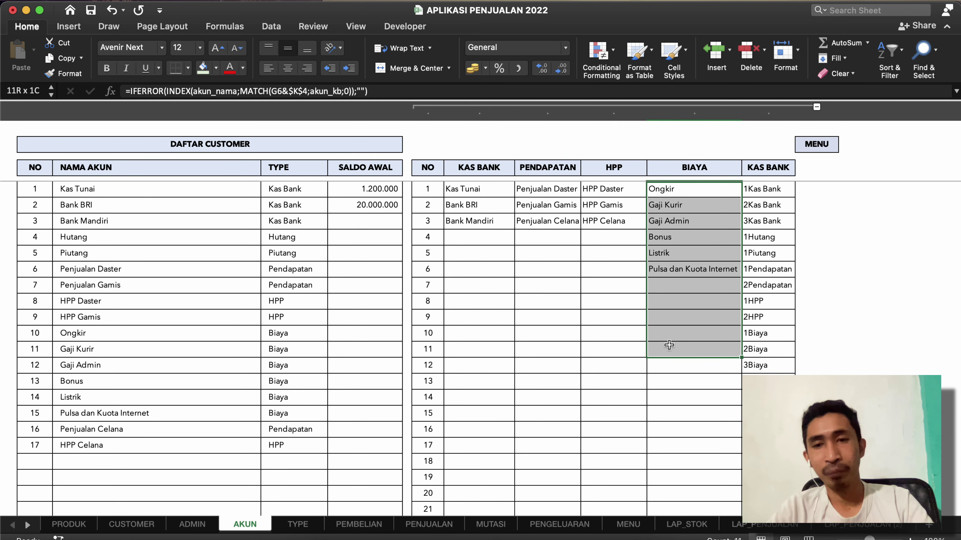
{"action": "left_click_drag", "start_coordinate": [612, 189], "coordinate": [647, 476]}
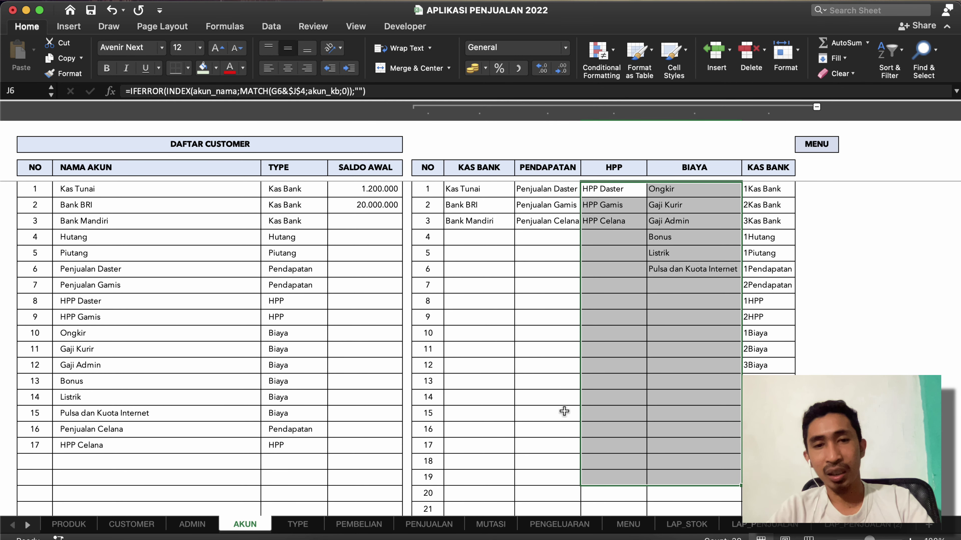
{"action": "left_click", "coordinate": [518, 314]}
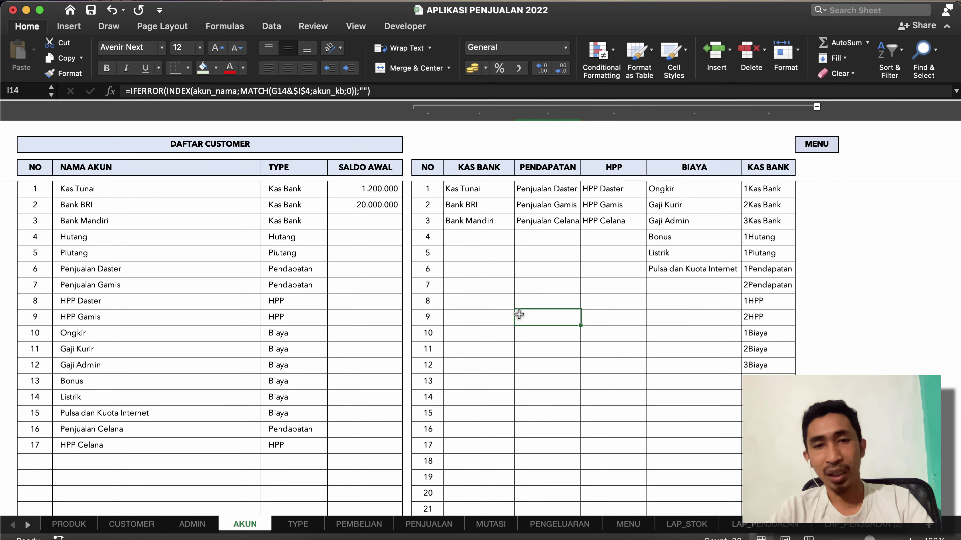
Review the NAMA AKUN and TYPE entries of the account table, and go to the workbook's MENU sheet
{"action": "left_click", "coordinate": [486, 164]}
{"action": "left_click_drag", "start_coordinate": [132, 189], "coordinate": [280, 456]}
{"action": "left_click", "coordinate": [299, 399]}
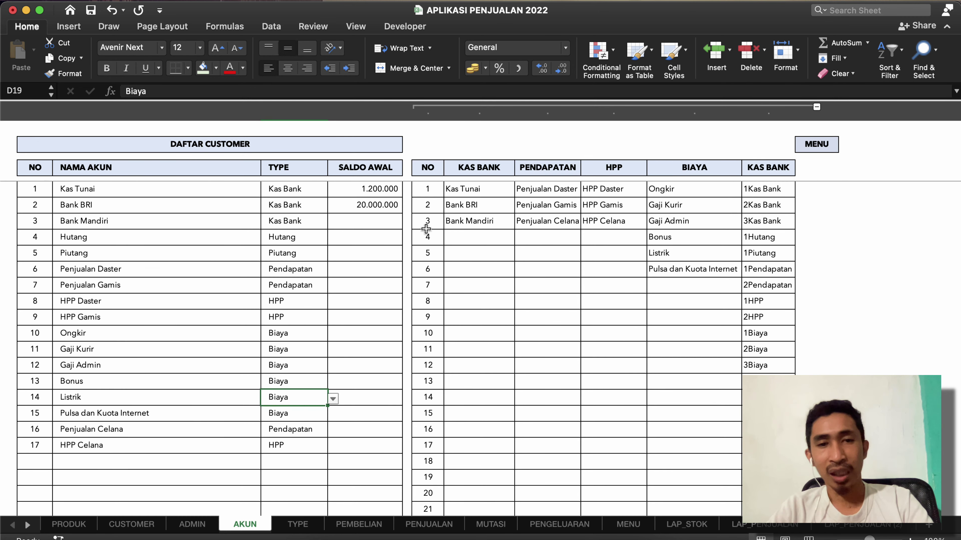
{"action": "left_click", "coordinate": [818, 152]}
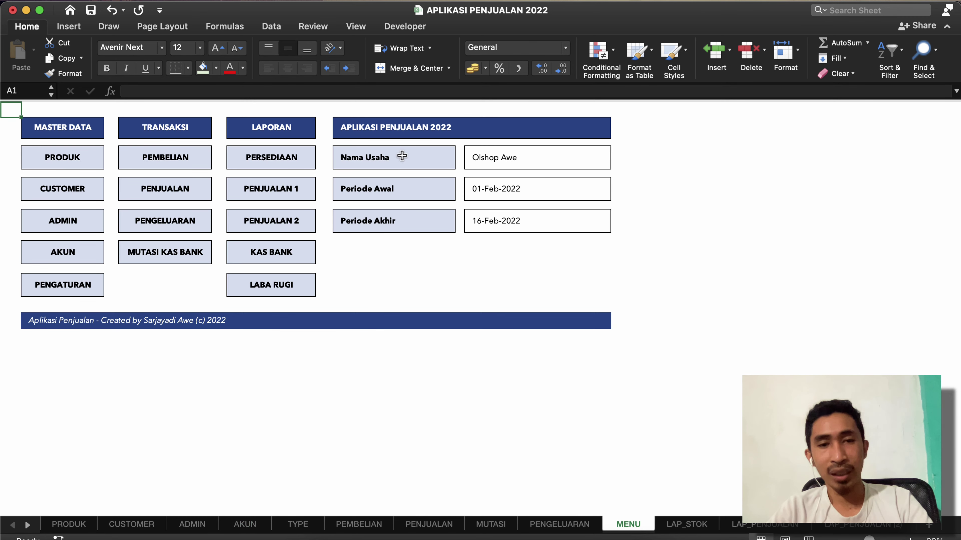
{"action": "left_click", "coordinate": [421, 260]}
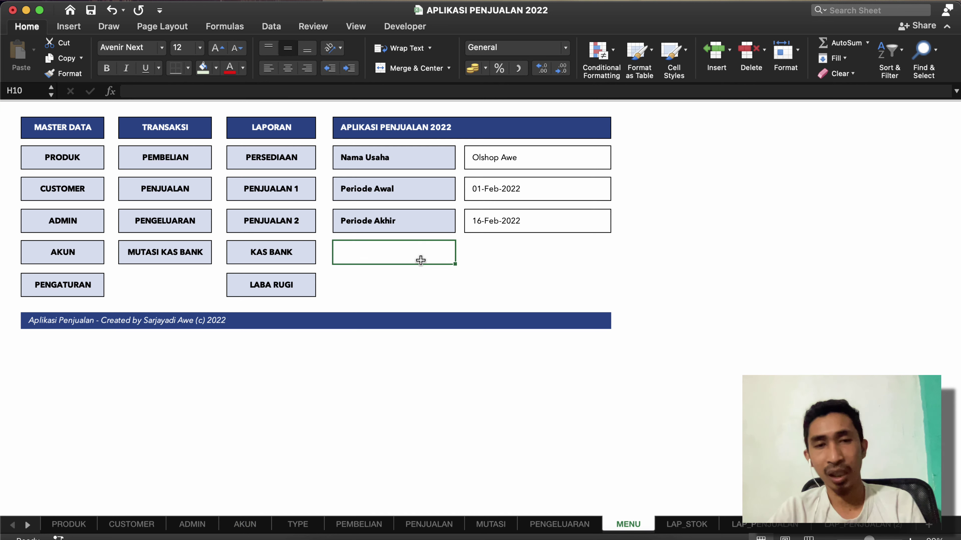